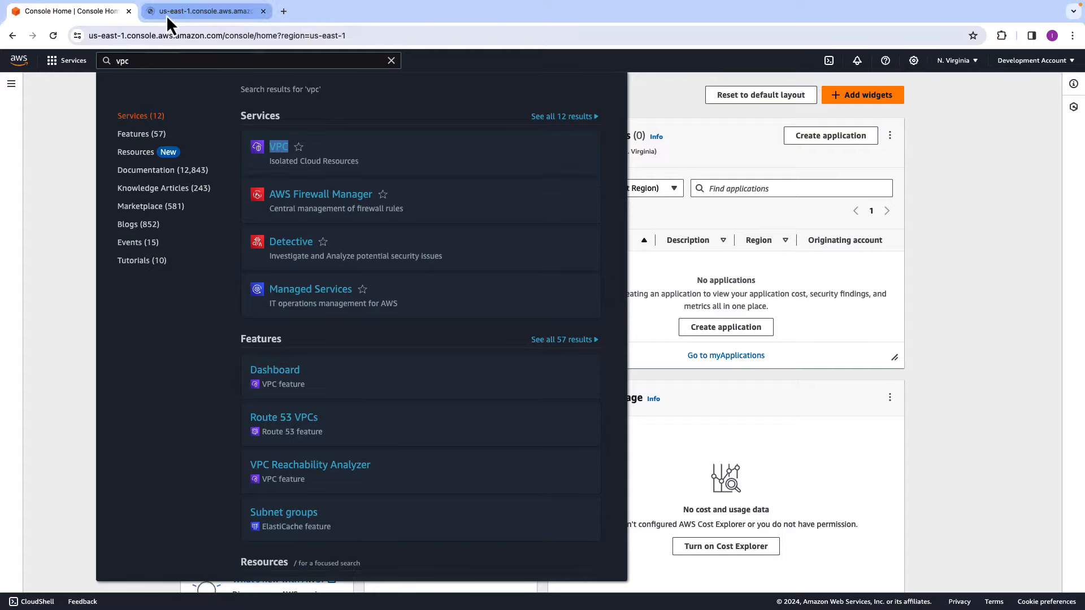
Switch to the second browser tab with the VPC dashboard in US East
left_click(168, 16)
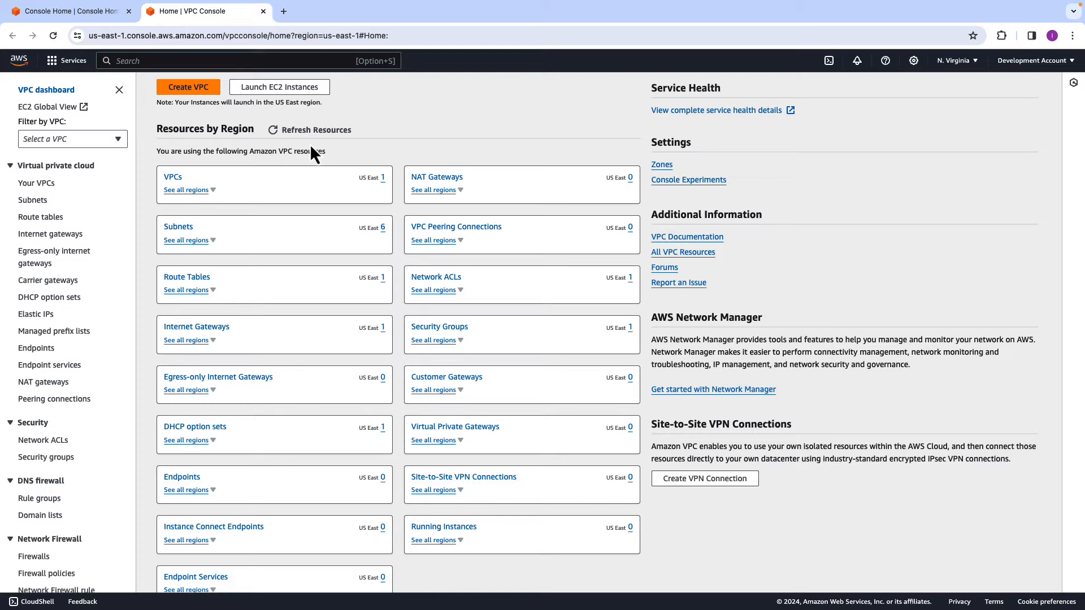
Start a 10.0.0.0/16 VPC with two AZs, 2 public and 4 private subnets, showing subnet CIDRs
left_click(190, 88)
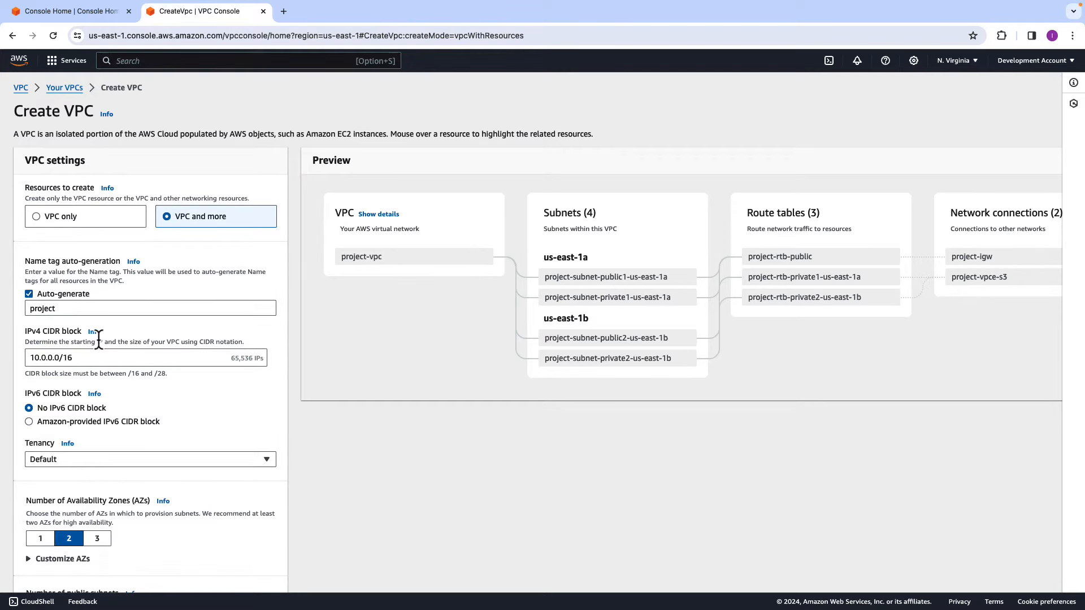
scroll(101, 342, "down", 1)
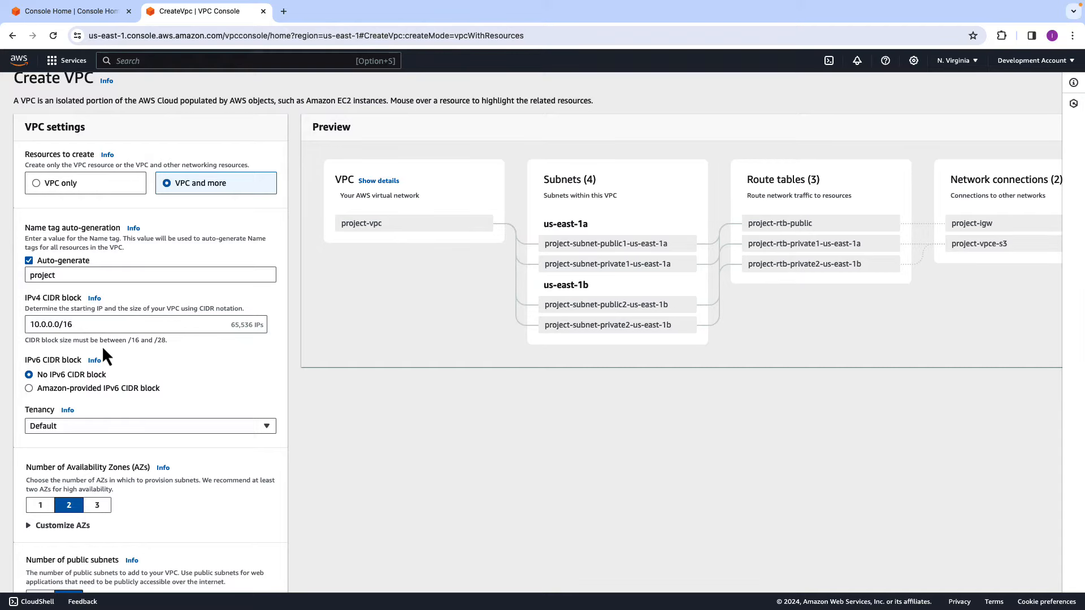
scroll(103, 348, "down", 2)
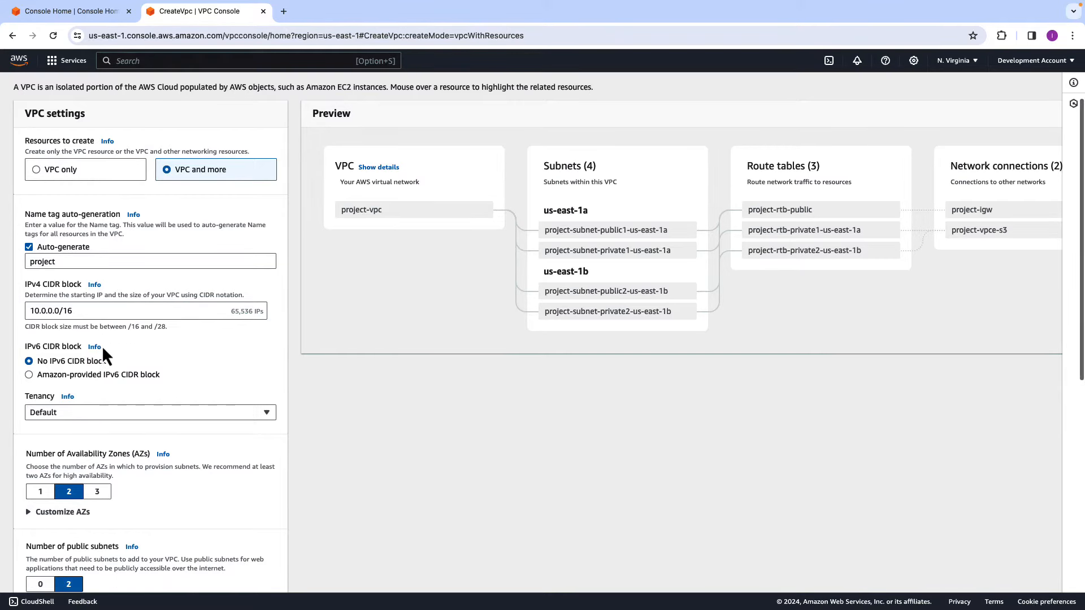
scroll(103, 349, "down", 3)
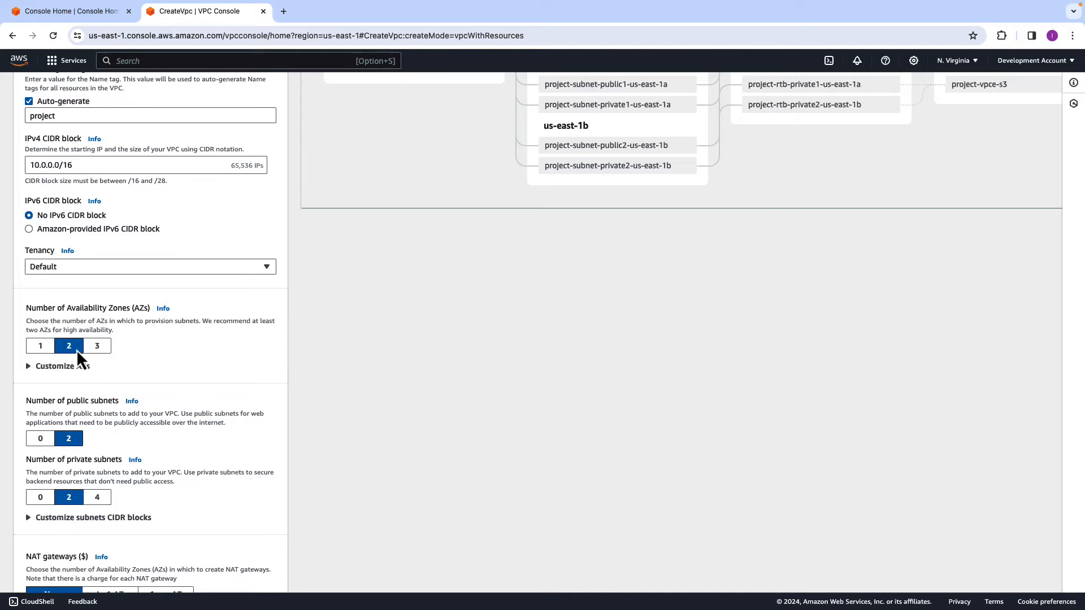
left_click(40, 373)
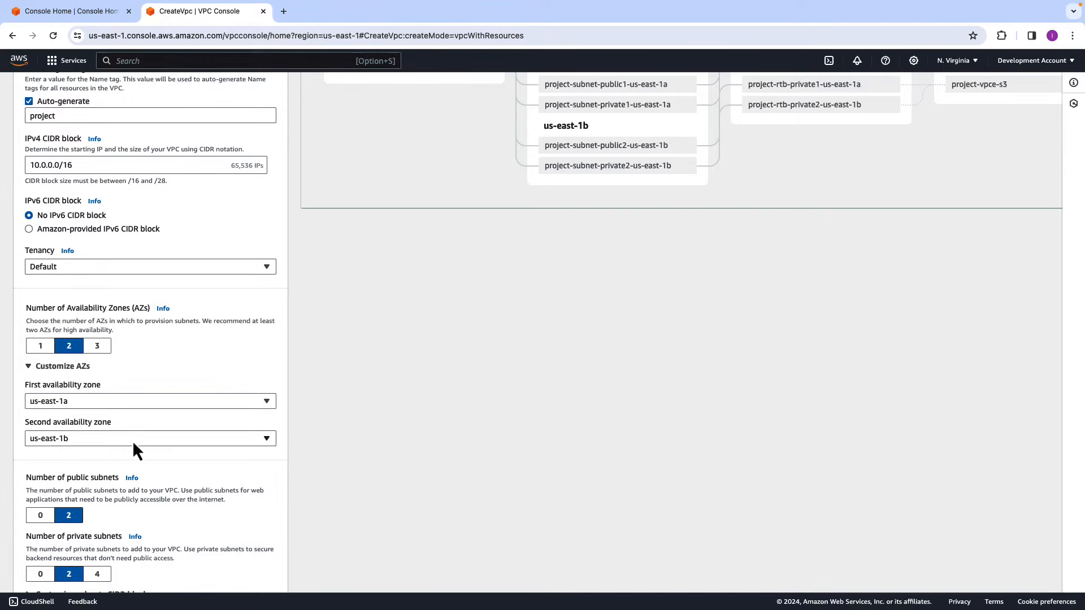
scroll(132, 451, "down", 2)
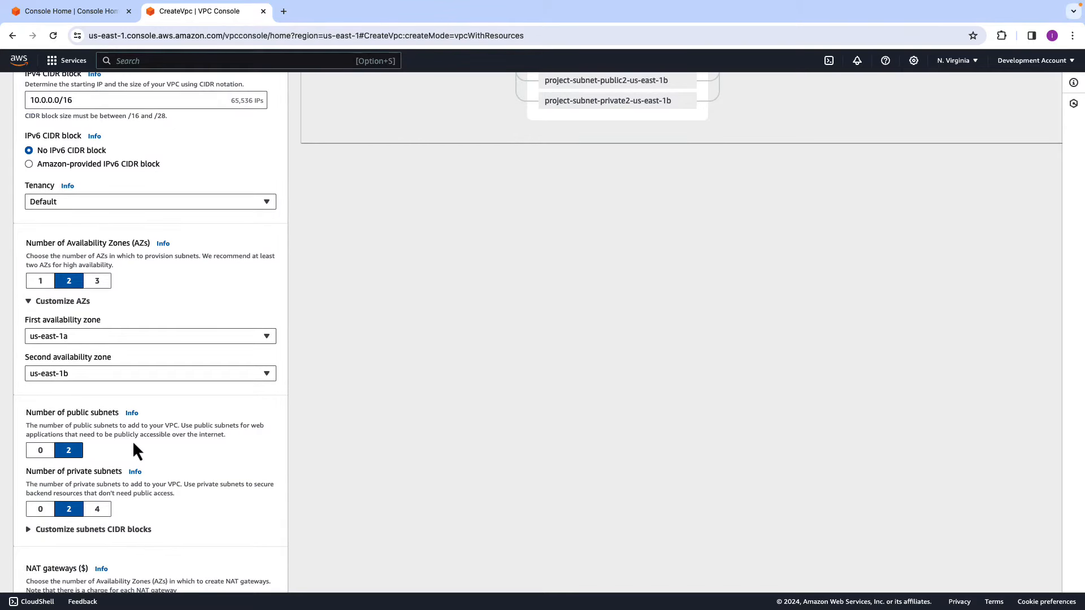
left_click(102, 511)
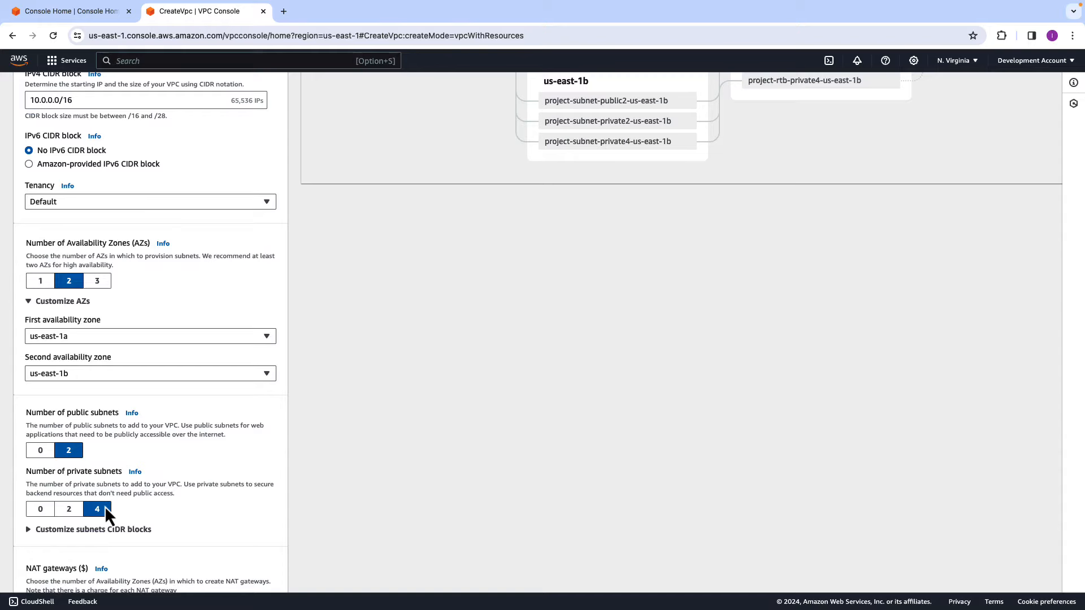
scroll(152, 495, "down", 2)
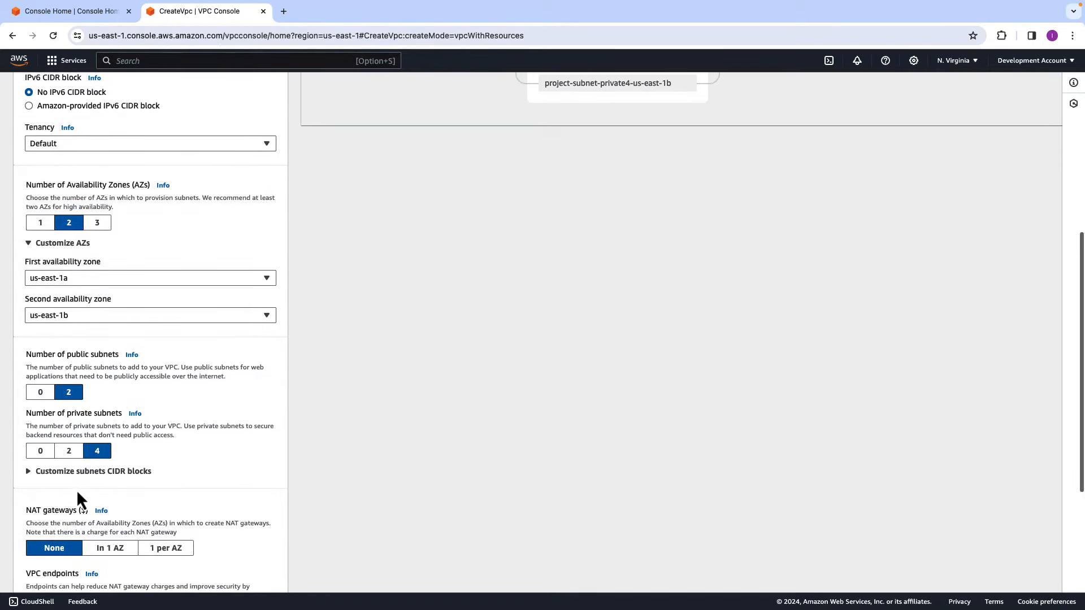
left_click(29, 472)
Set the us-east-1a public subnet CIDR block to 10.0.1.0/24
scroll(163, 481, "up", 5)
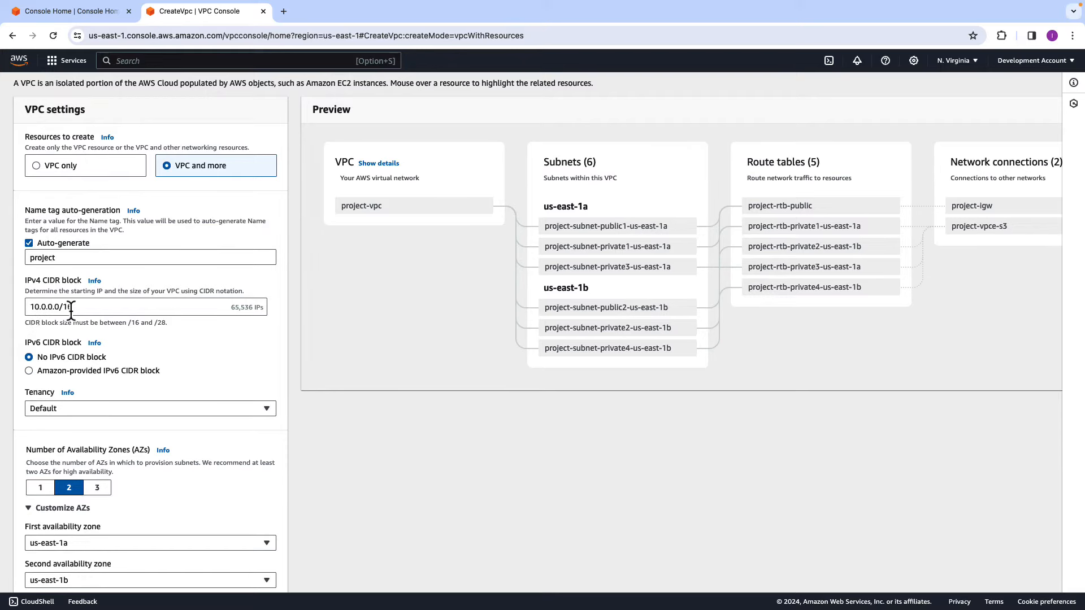
scroll(109, 368, "down", 3)
scroll(109, 368, "down", 5)
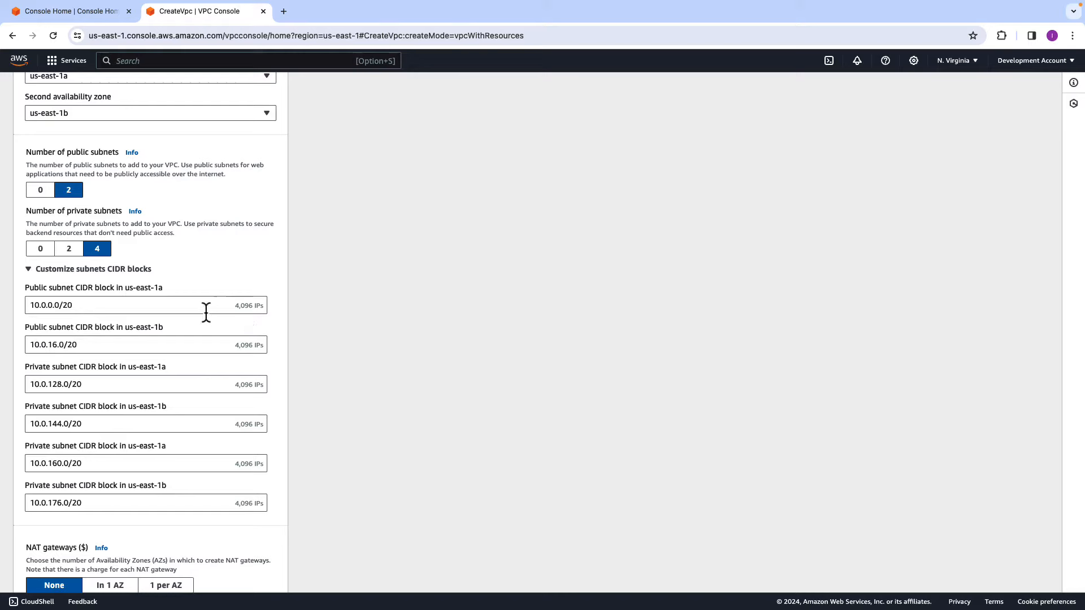
left_click(79, 303)
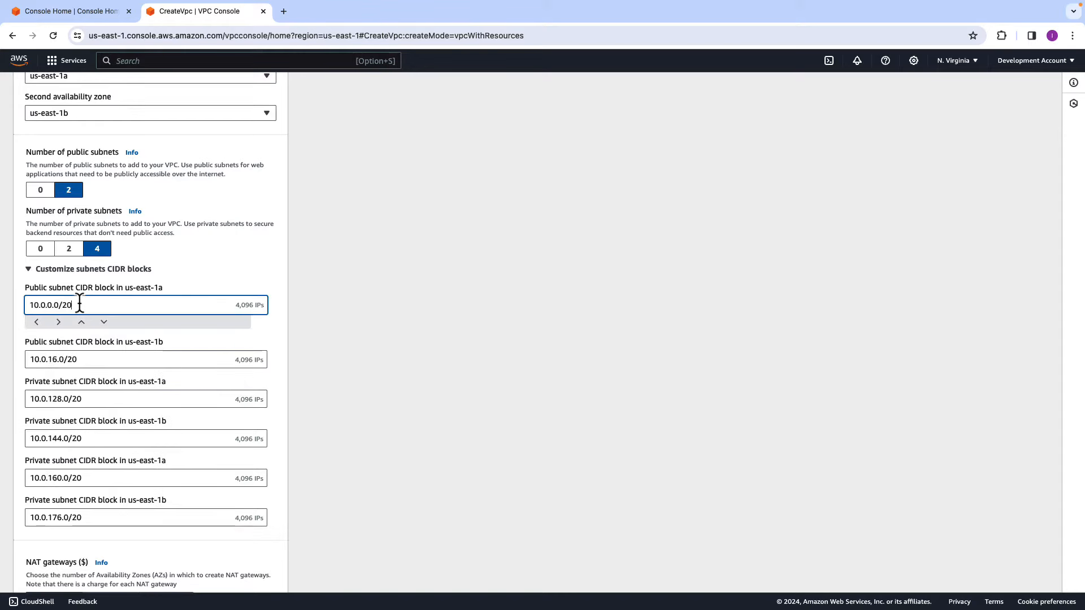
key("BackSpace")
type("4")
left_click(258, 326)
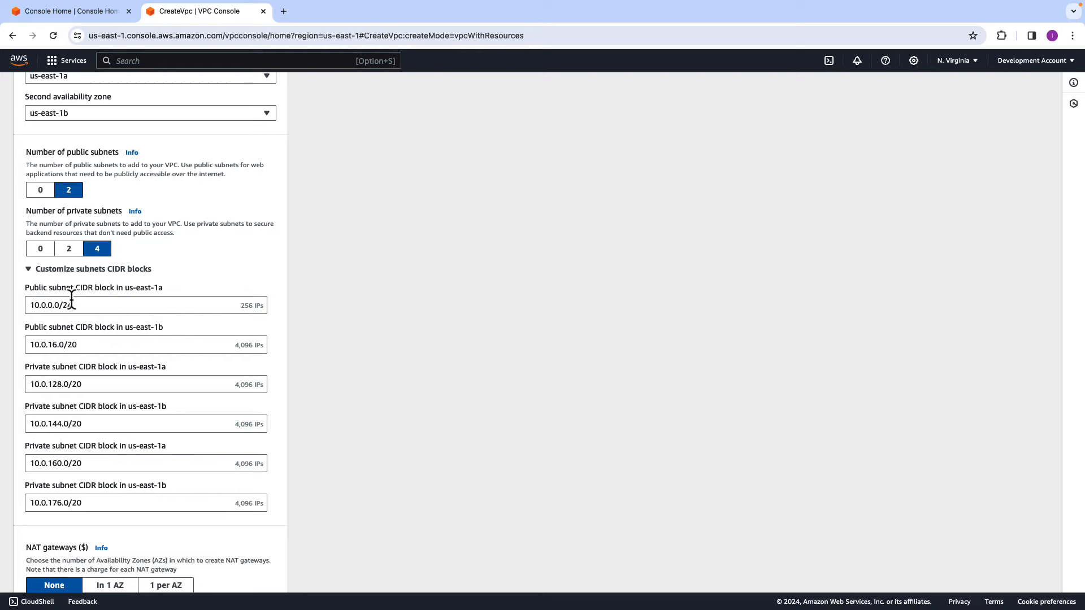
left_click(53, 305)
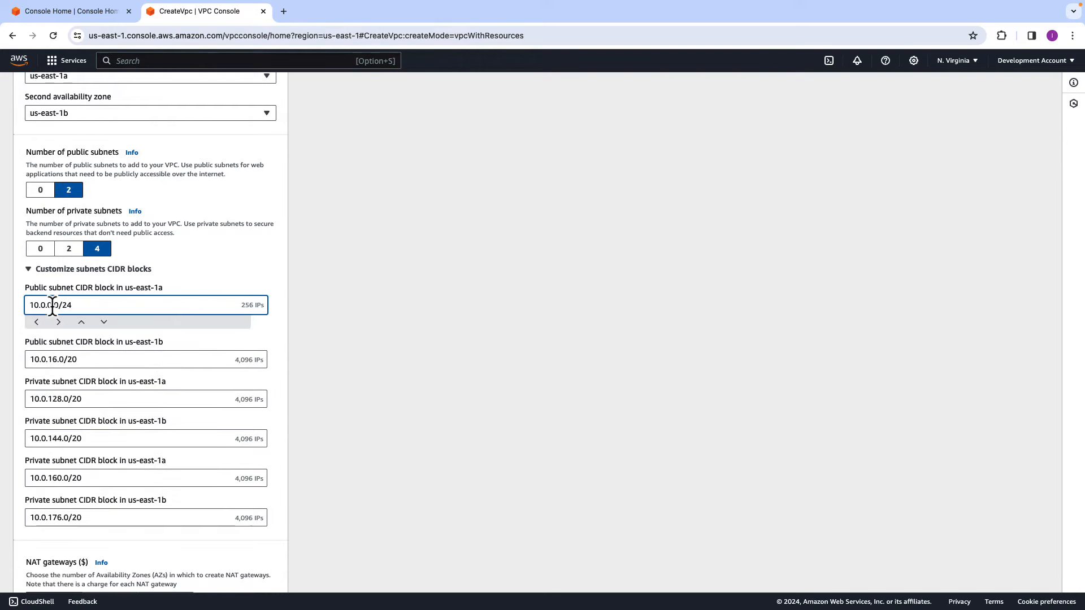
key("BackSpace")
type("1")
Set the us-east-1b public subnet CIDR block to 10.0.2.0/24
left_click(57, 360)
key("BackSpace")
key("BackSpace")
type("2")
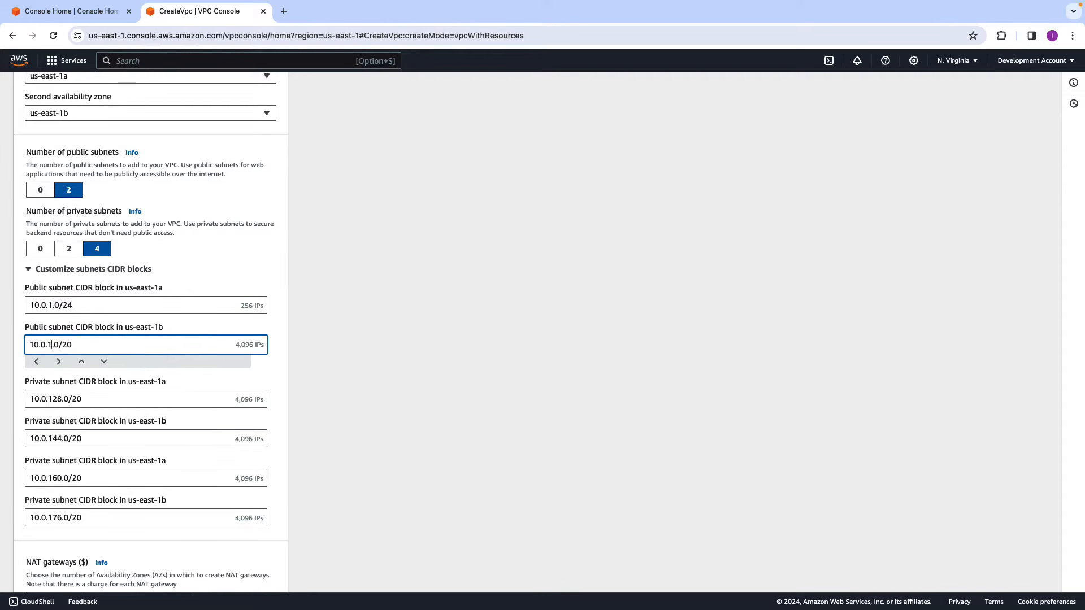
left_click(109, 339)
key("BackSpace")
key("BackSpace")
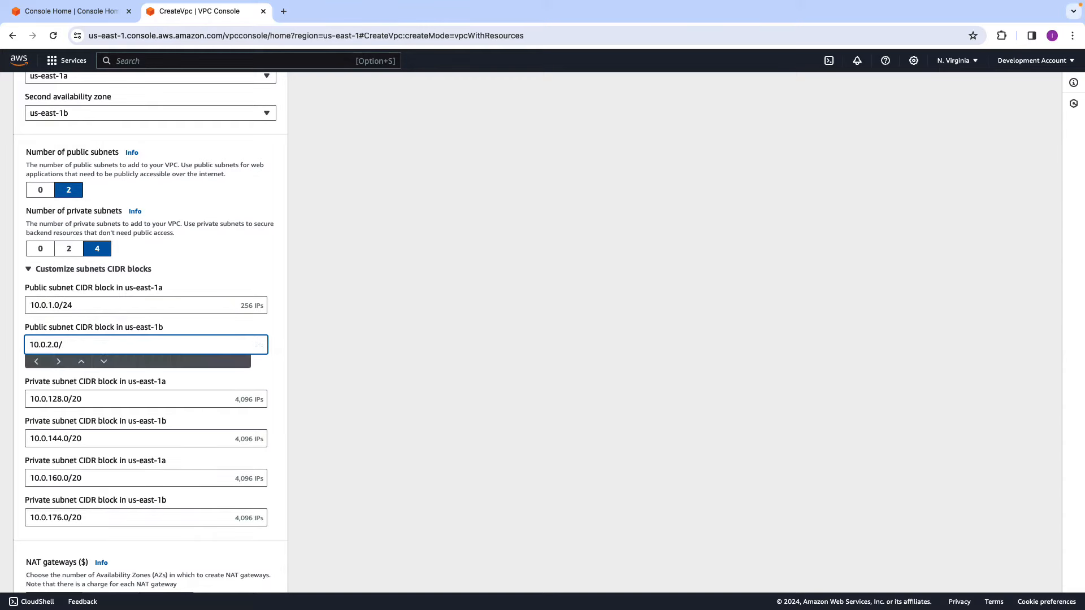
type("24")
left_click(272, 373)
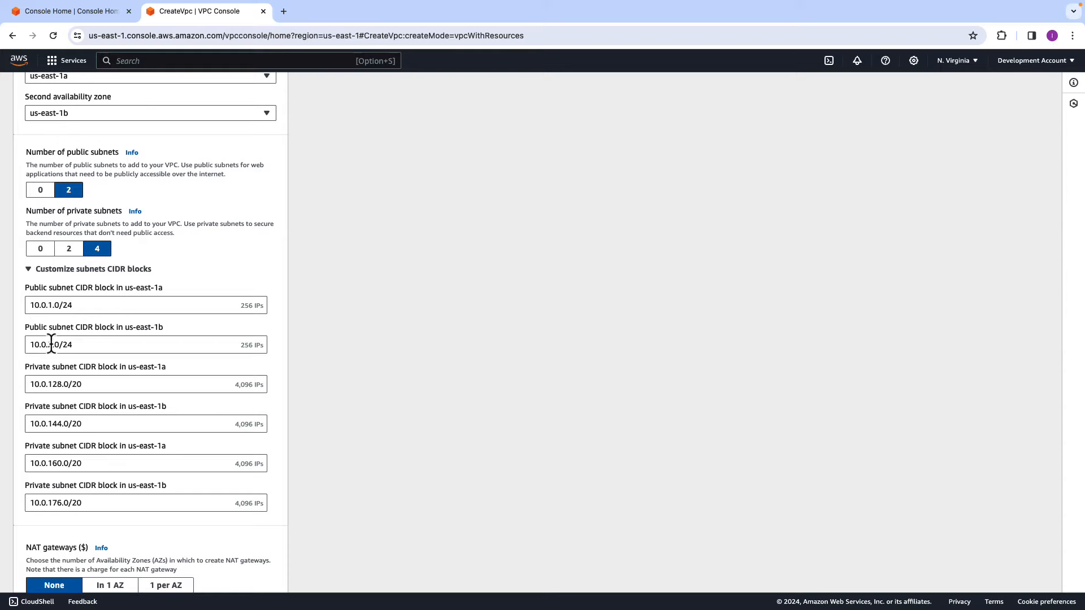
Set the first two private subnet CIDR blocks to 10.0.10.0/24 and 10.0.11.0/24
left_click(59, 385)
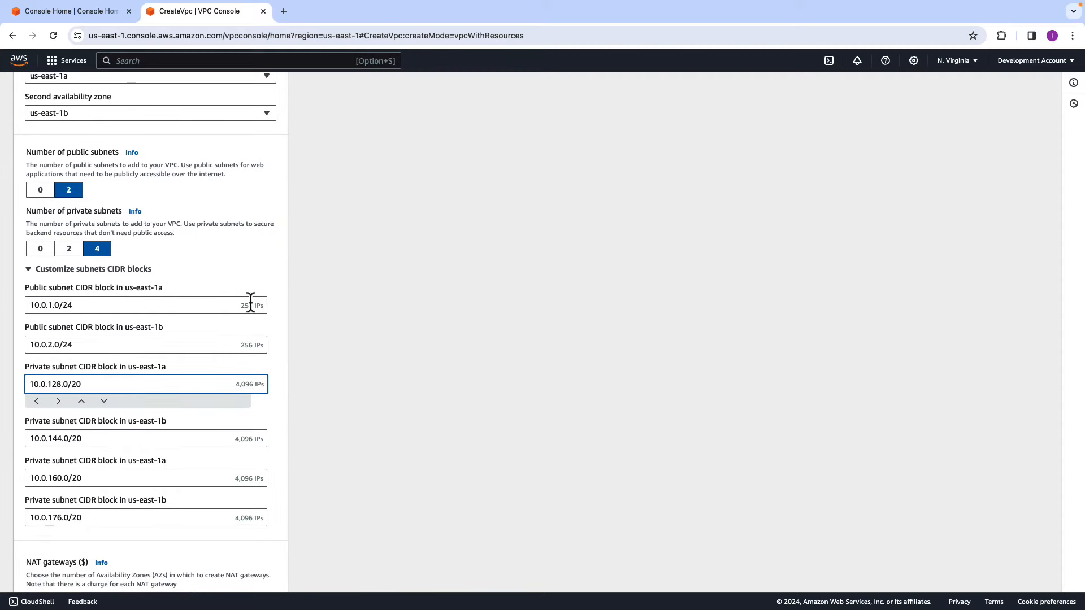
key("BackSpace")
key("BackSpace")
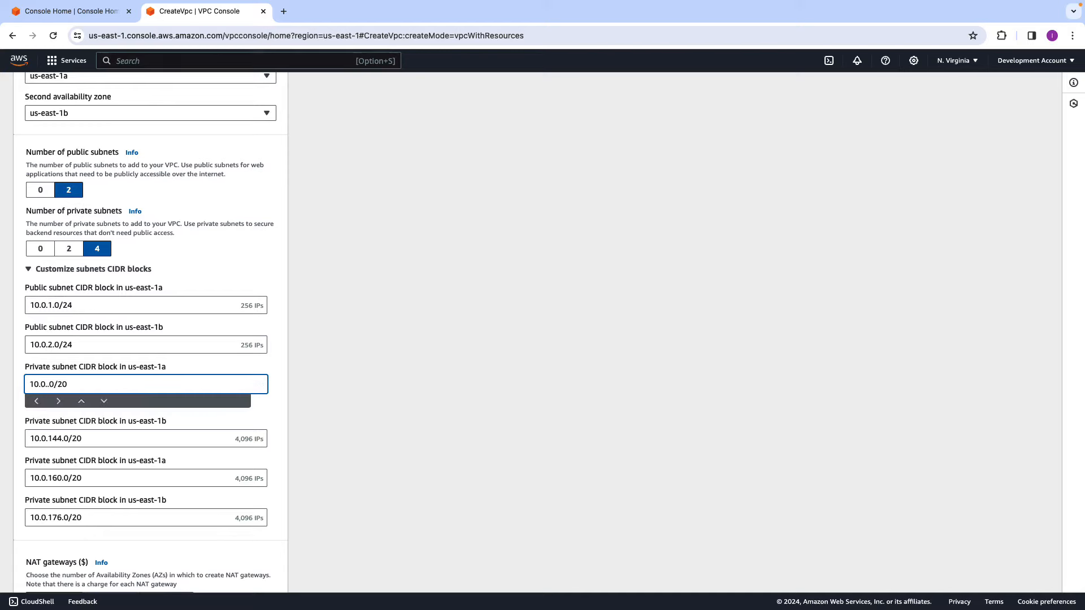
type("0")
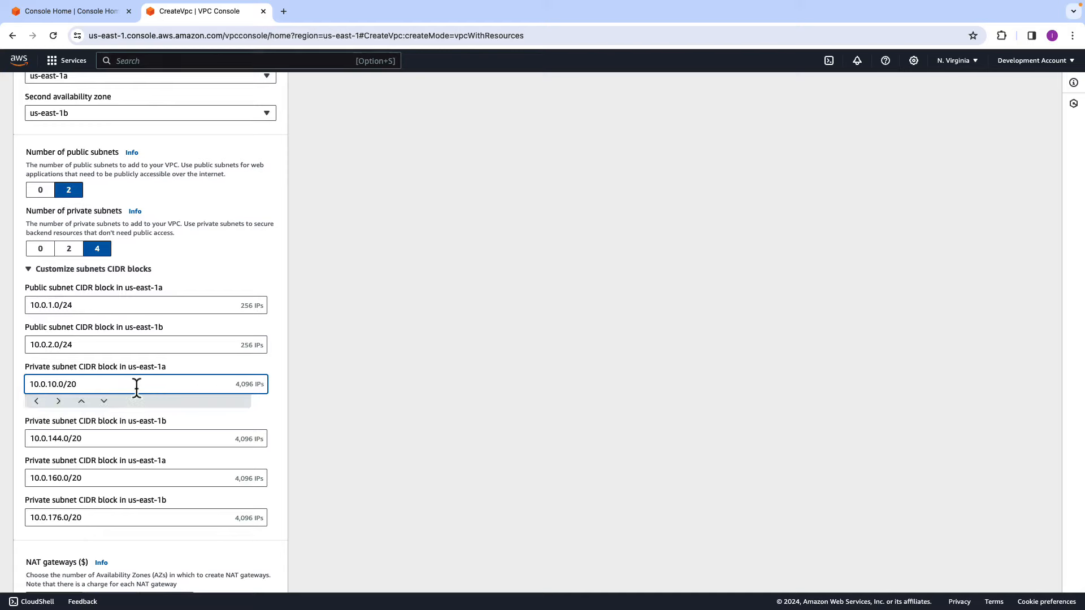
key("BackSpace")
type("4")
left_click(60, 440)
key("BackSpace")
key("BackSpace")
key("BackSpace")
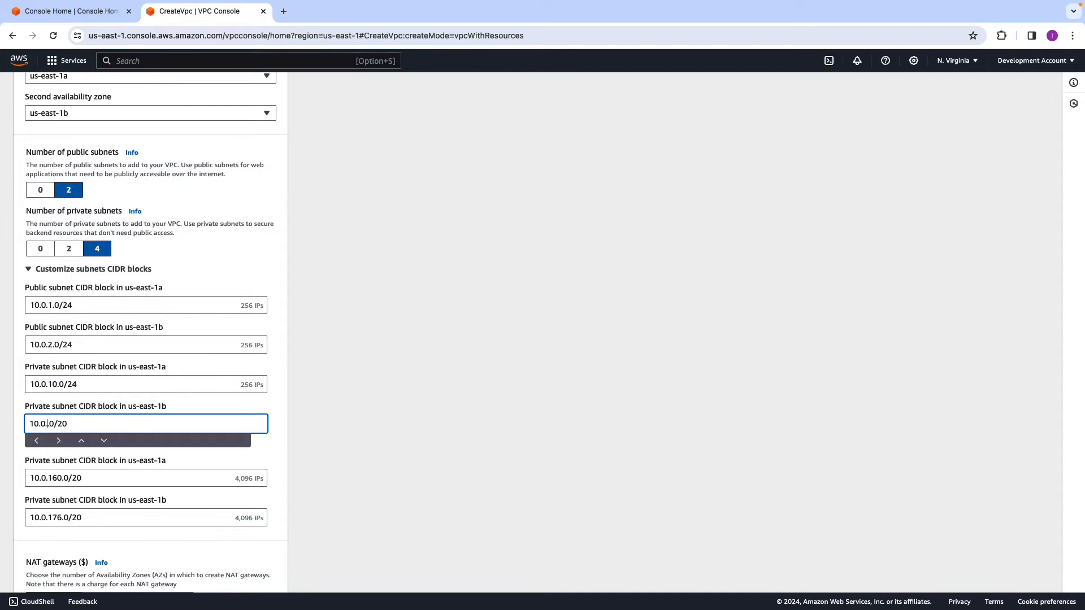
type("11.")
key("End")
key("BackSpace")
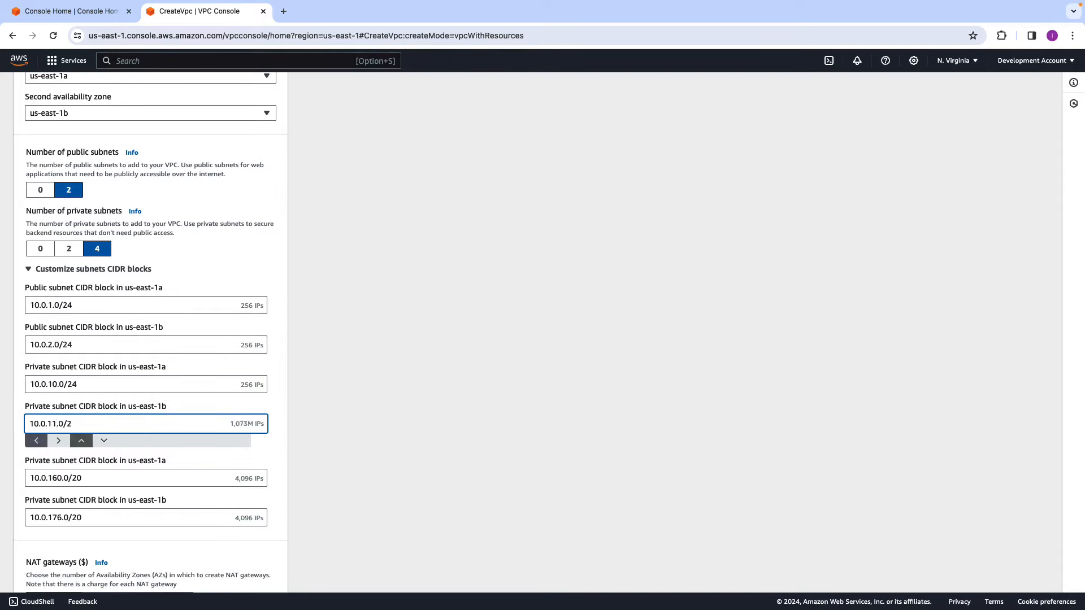
type("4")
left_click(280, 441)
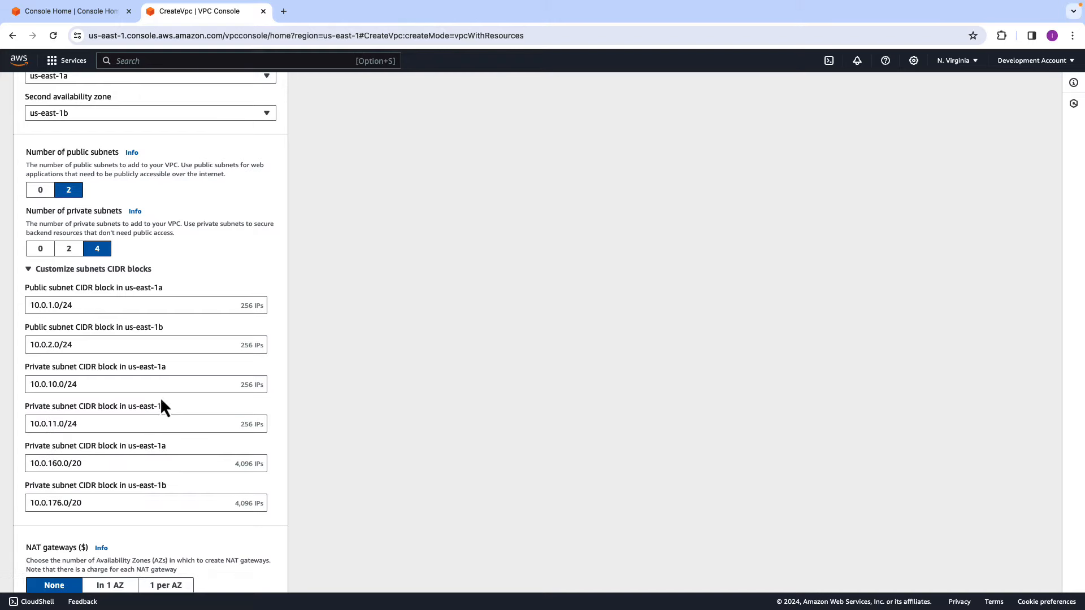
Set the remaining two private subnet CIDR blocks to 10.0.20.0/24 and 10.0.21.0/24
scroll(159, 406, "down", 1)
double_click(63, 438)
key("BackSpace")
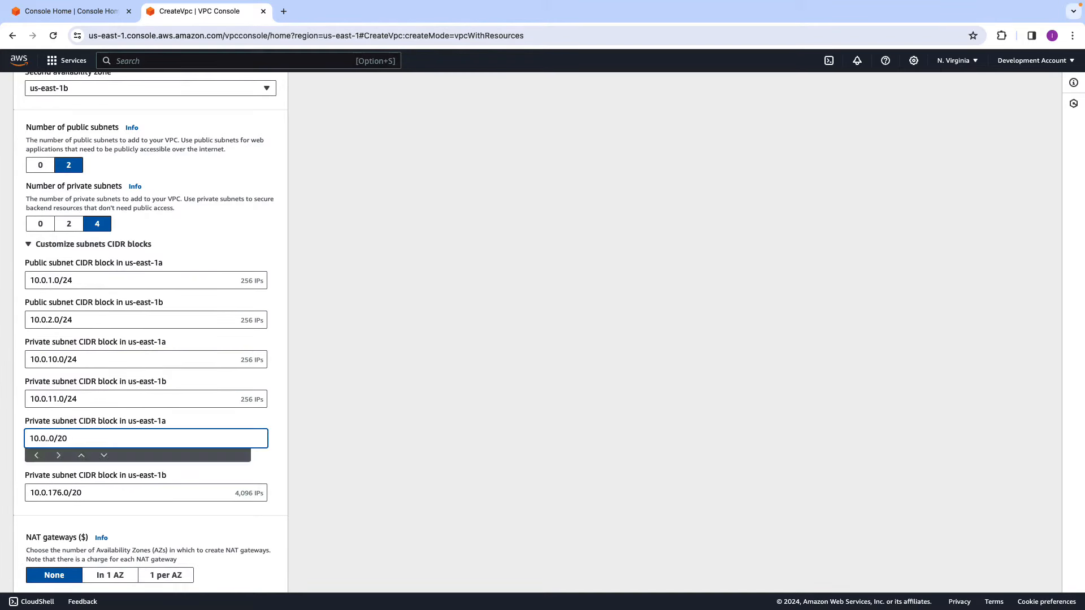
type("20")
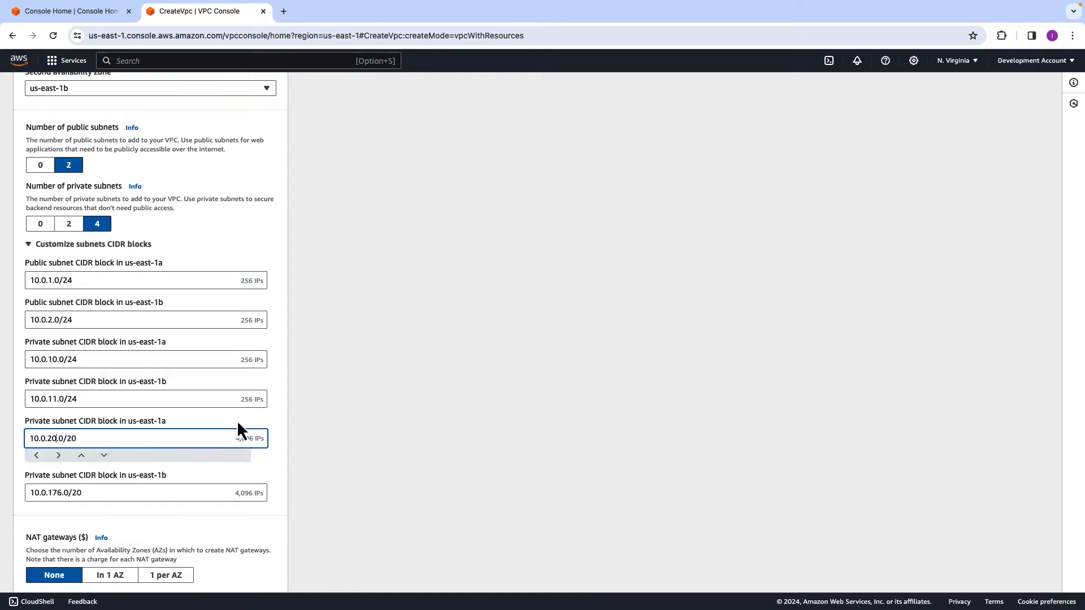
left_click(94, 440)
key("BackSpace")
type("4")
left_click(63, 493)
key("BackSpace")
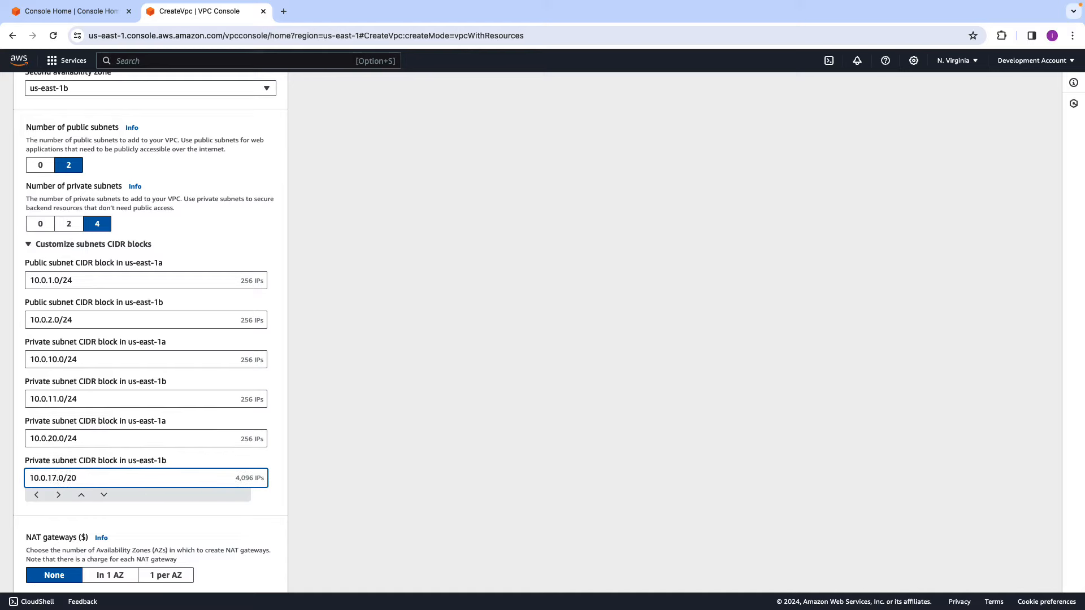
key("BackSpace")
key("BackSpace")
type("21")
left_click(126, 469)
left_click(126, 476)
key("BackSpace")
type("4")
left_click(356, 476)
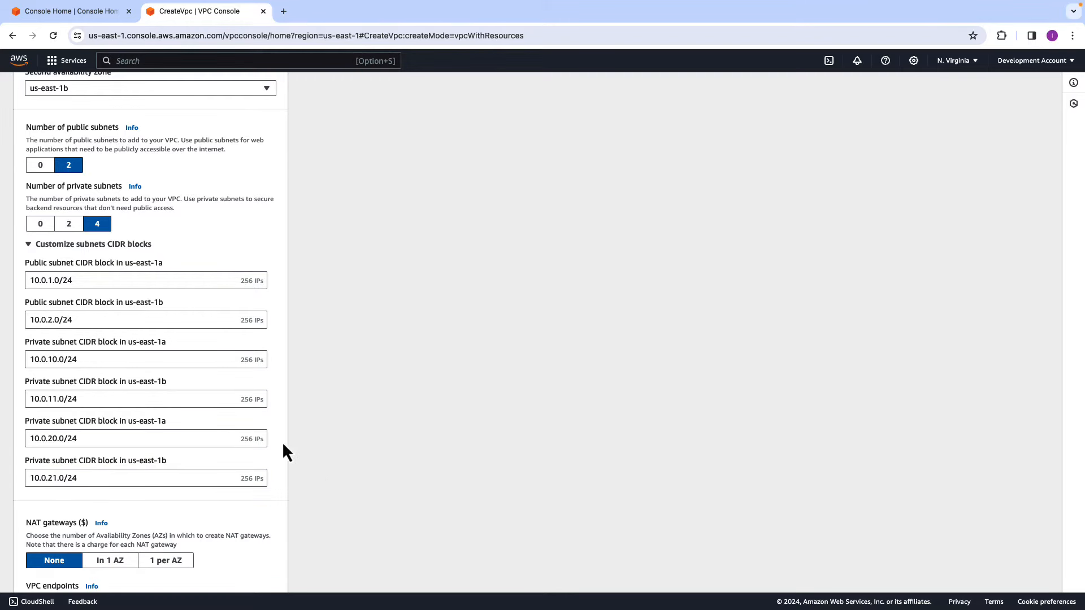
scroll(170, 436, "down", 2)
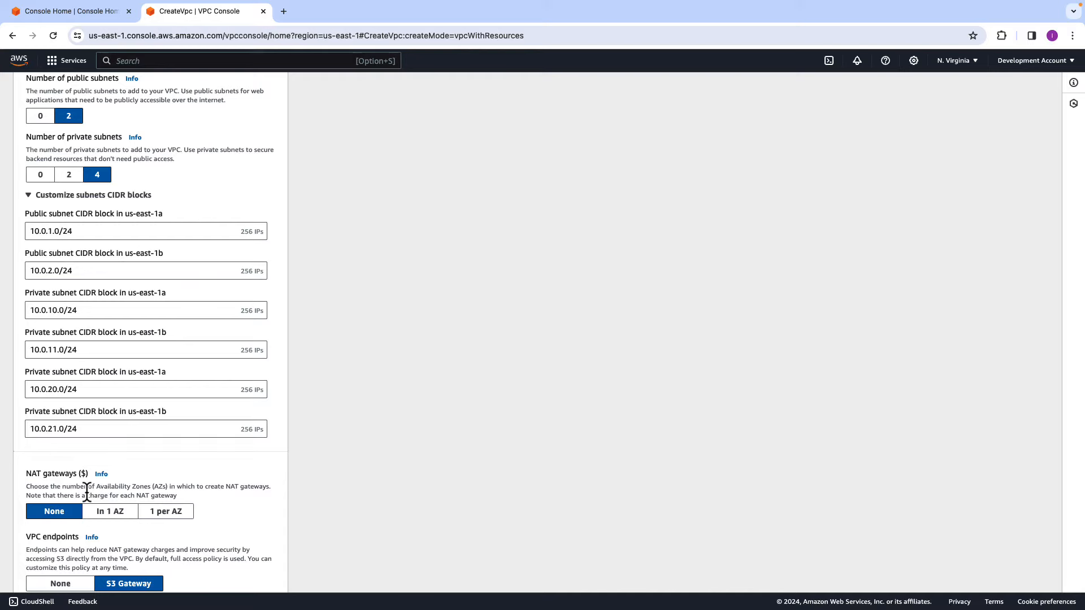
Use a NAT gateway in one AZ and set VPC endpoints to None
left_click(122, 516)
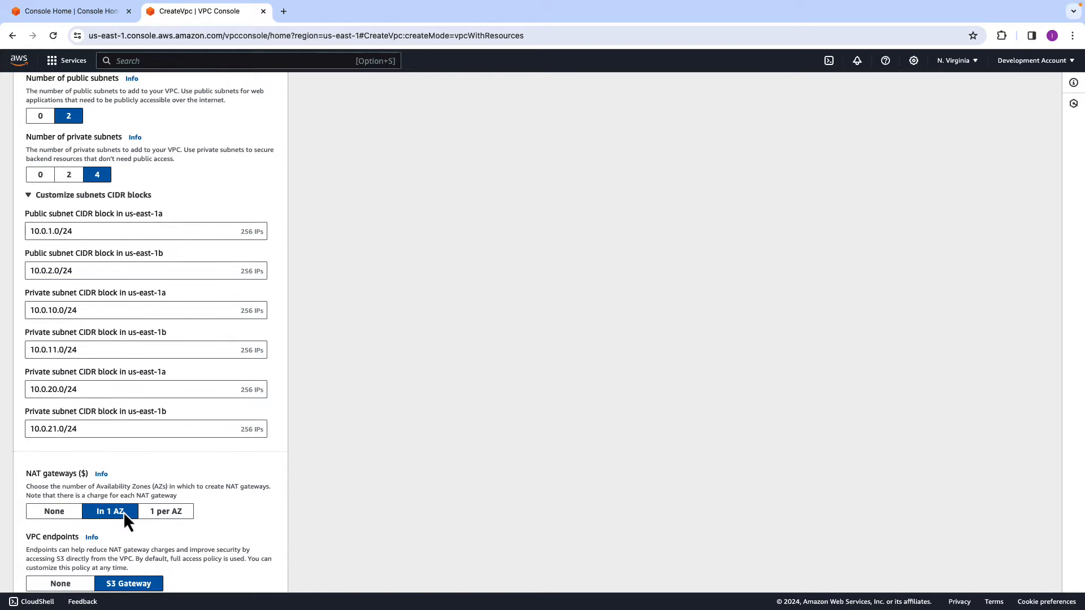
scroll(124, 512, "down", 2)
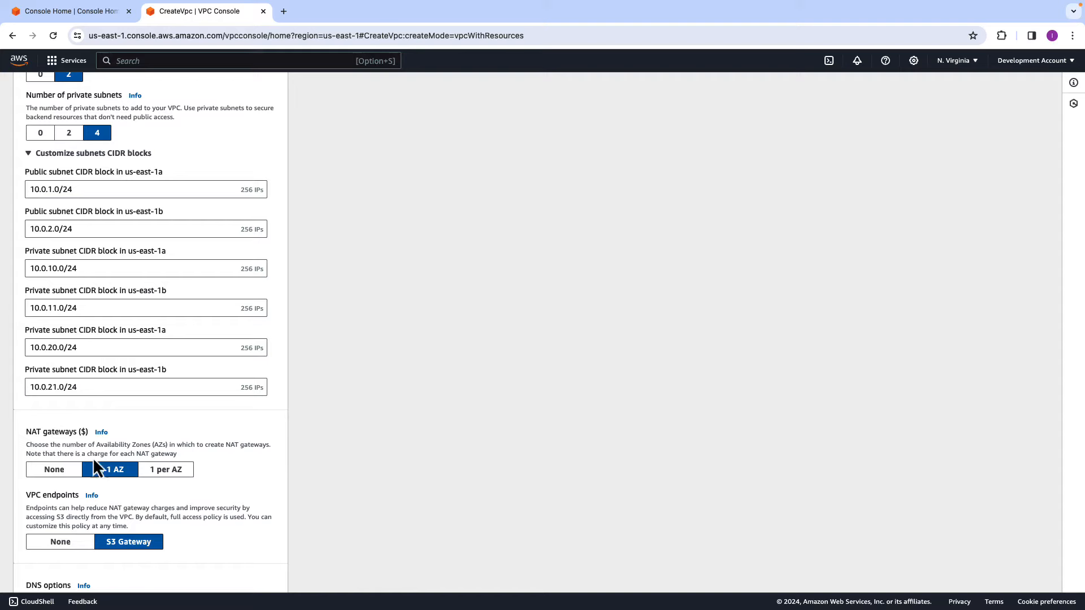
scroll(110, 487, "down", 3)
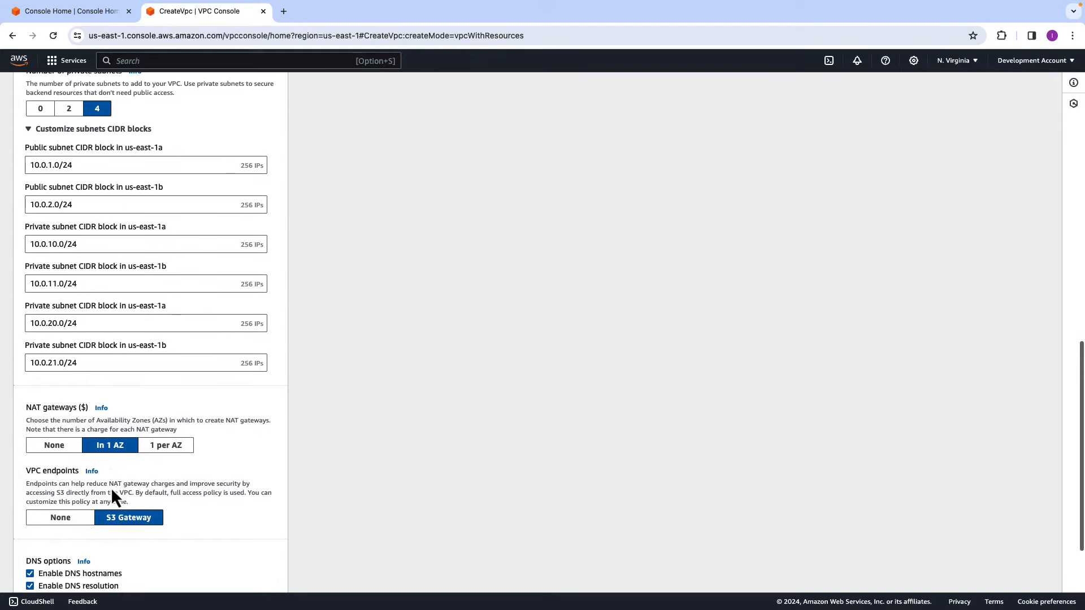
scroll(127, 445, "down", 1)
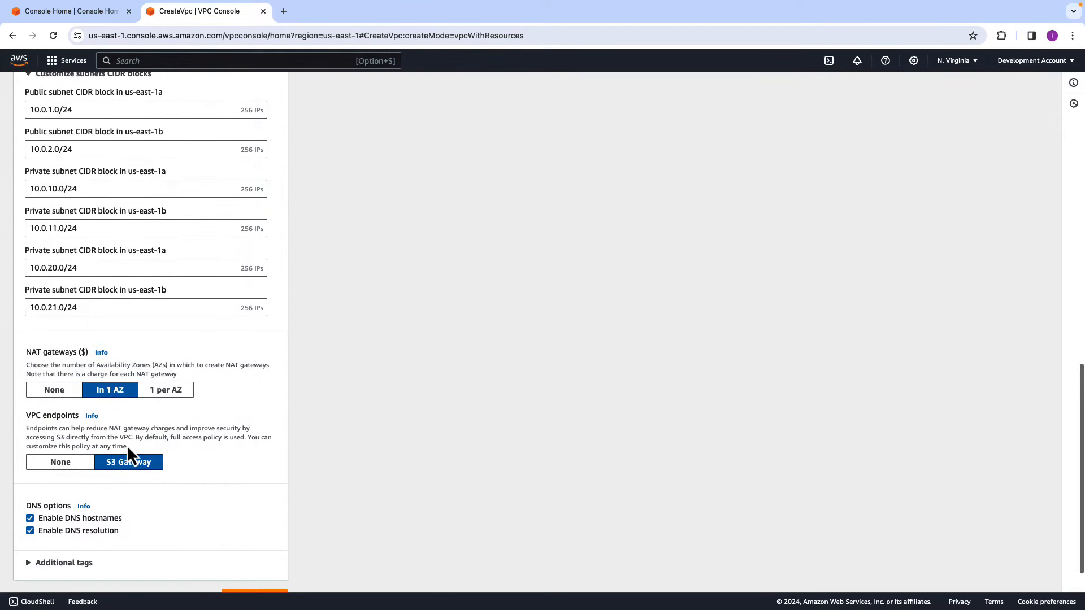
left_click(60, 467)
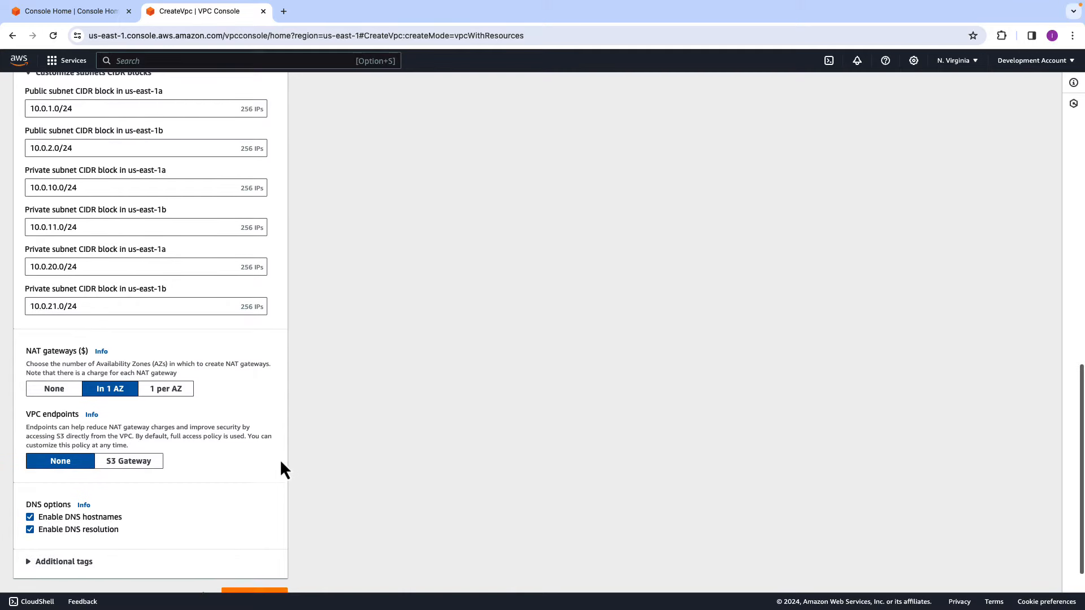
scroll(280, 463, "down", 1)
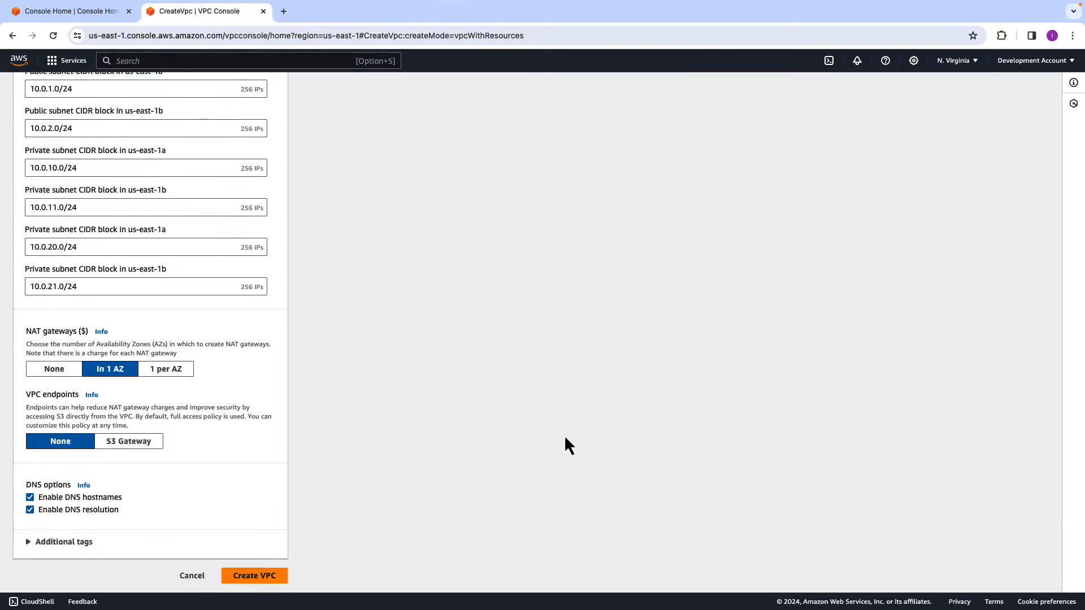
scroll(564, 435, "up", 10)
scroll(565, 434, "up", 2)
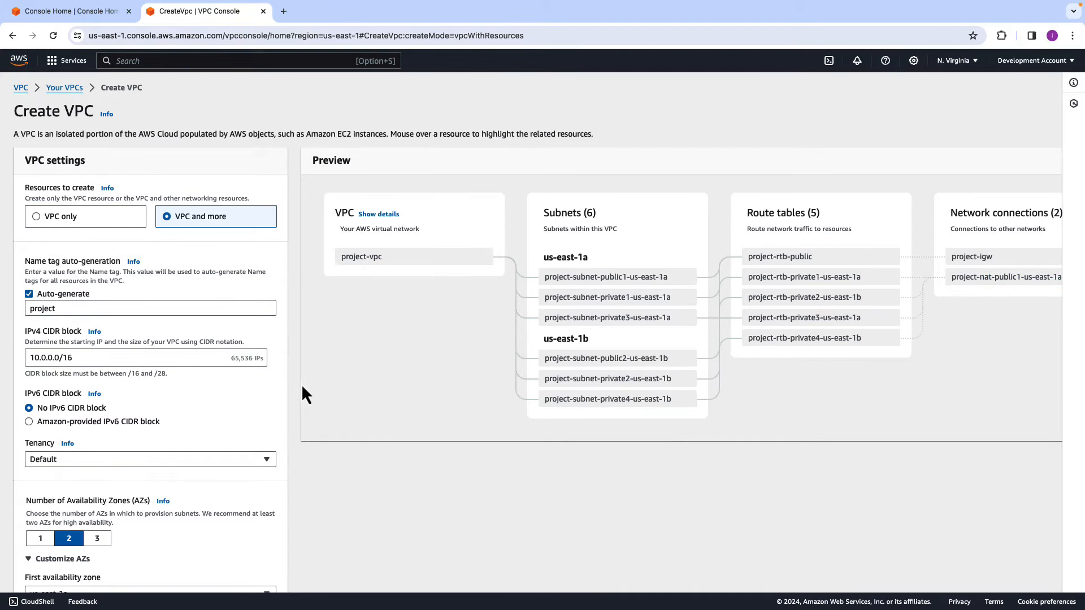
Turn off auto-generated name tags and name the VPC ritual-roast-vpc
left_click(29, 294)
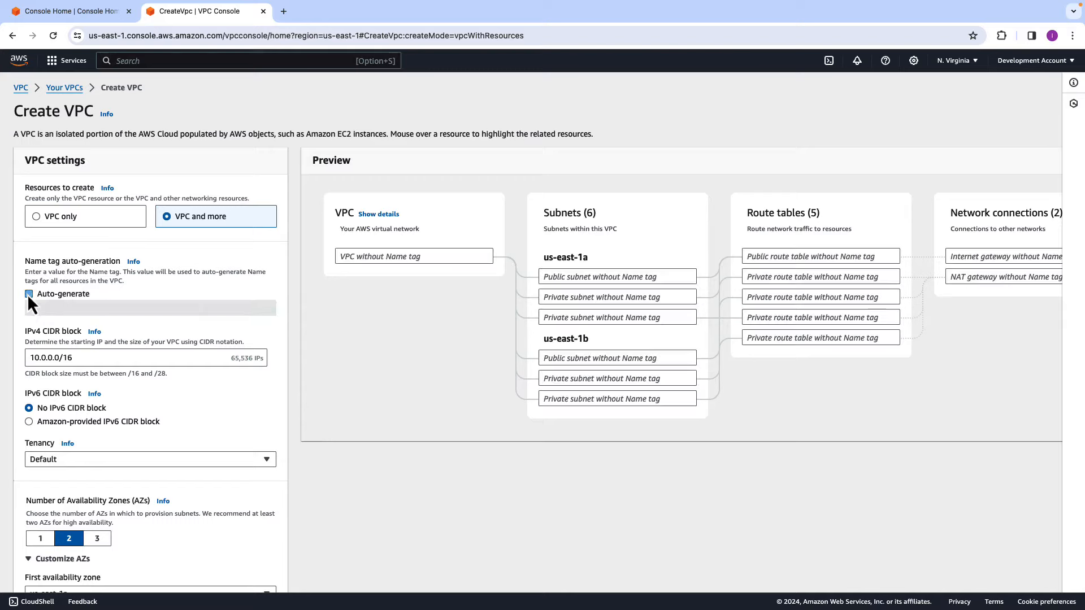
left_click(386, 258)
type("rit")
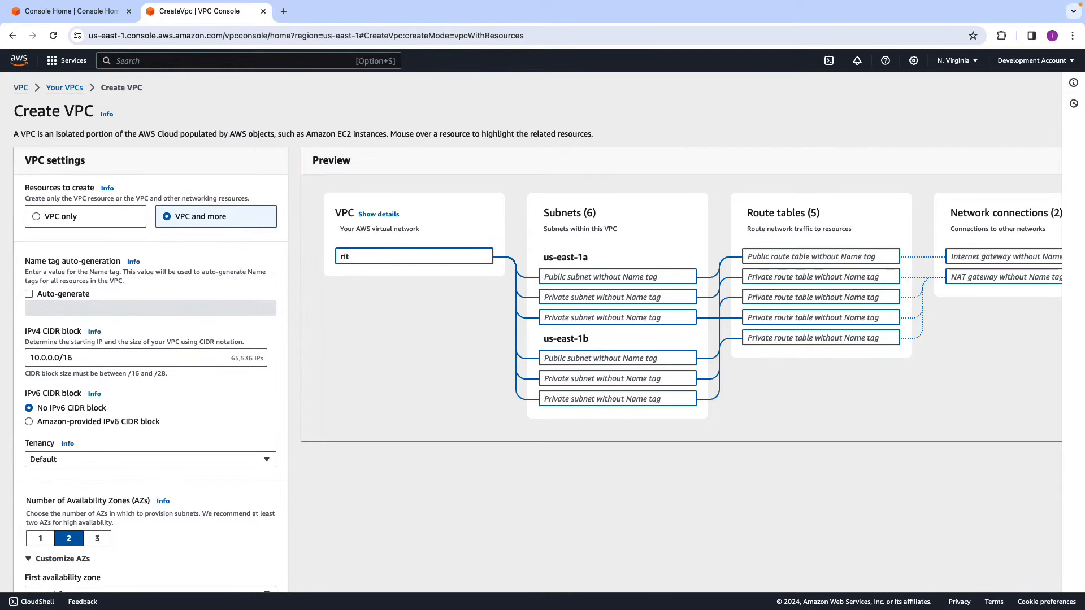
type("ual-roast-vpc")
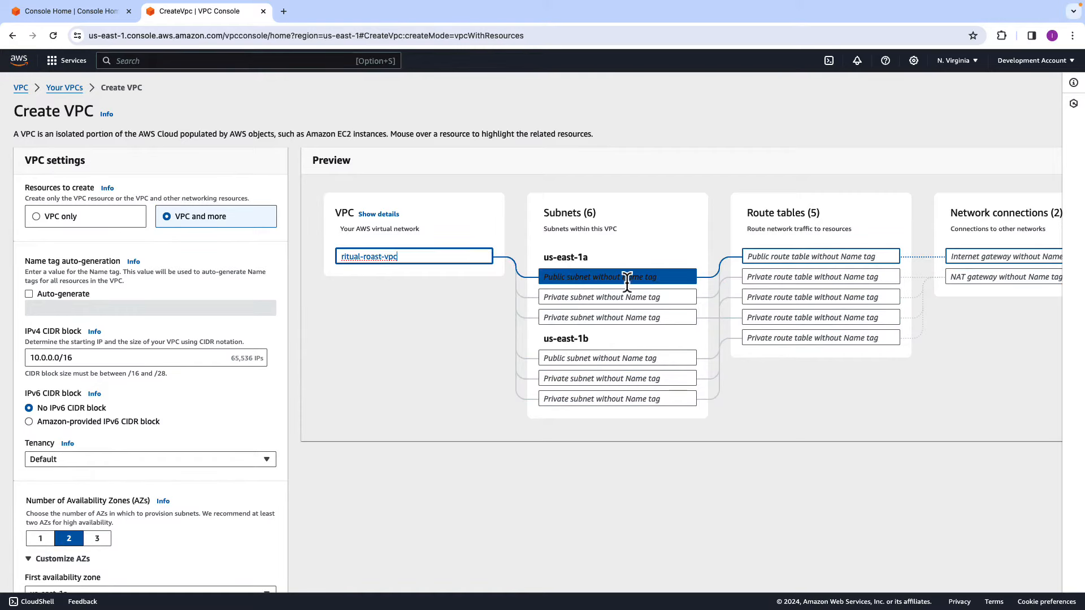
Name public subnets rr-public-subnet1-us-east-1a and rr-public-subnet2-us-east-1b, and begin the first app subnet name
left_click(575, 278)
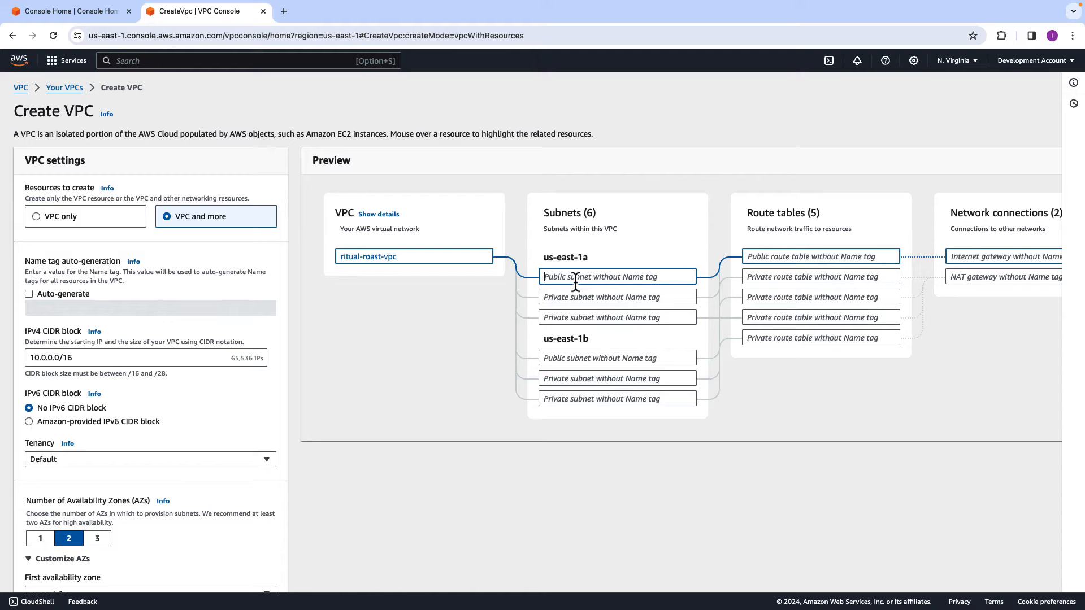
type("rr")
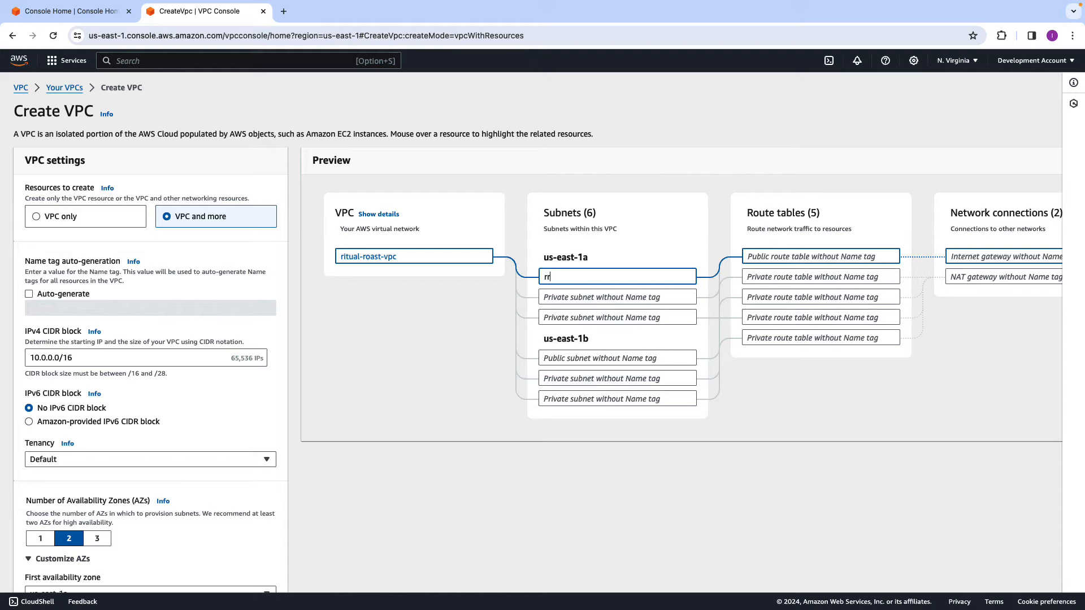
type("-public-subnet1-us-east-1a")
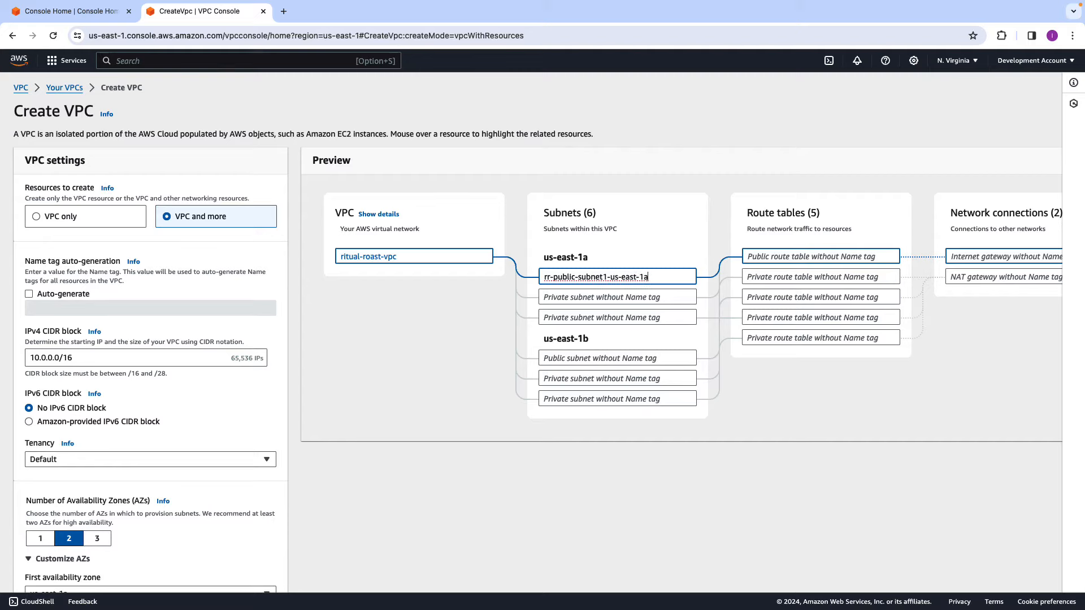
triple_click(571, 278)
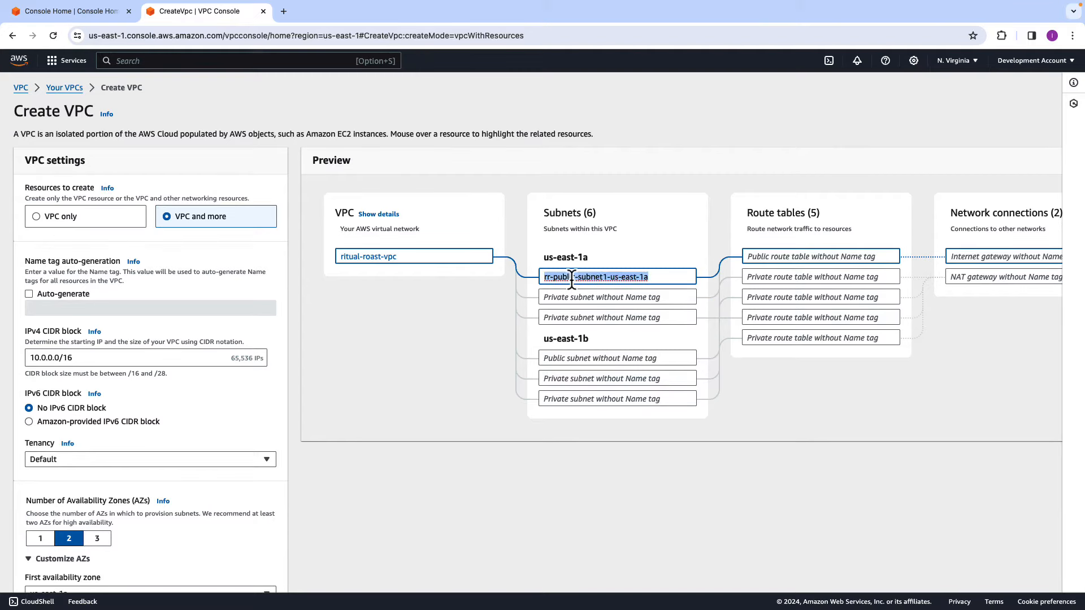
key("ctrl+c")
left_click(605, 356)
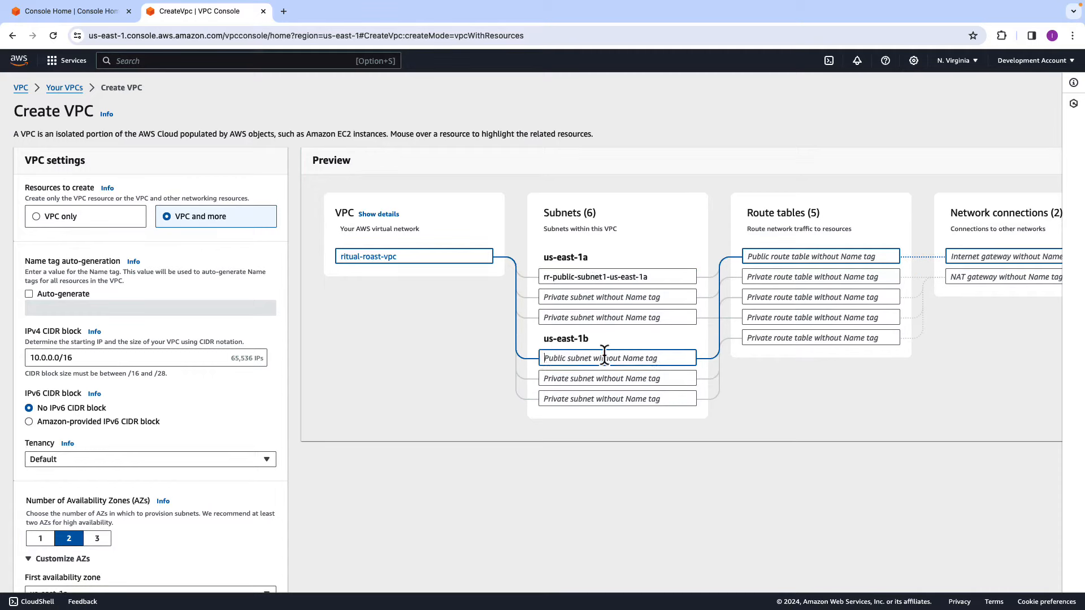
key("ctrl+v")
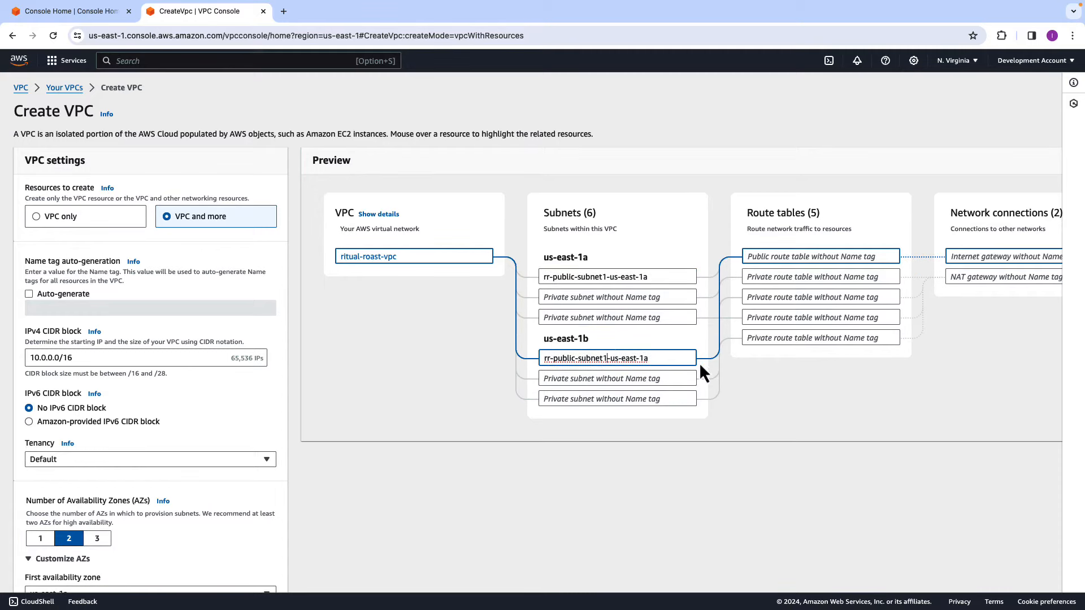
key("BackSpace")
type("2")
key("BackSpace")
type("b")
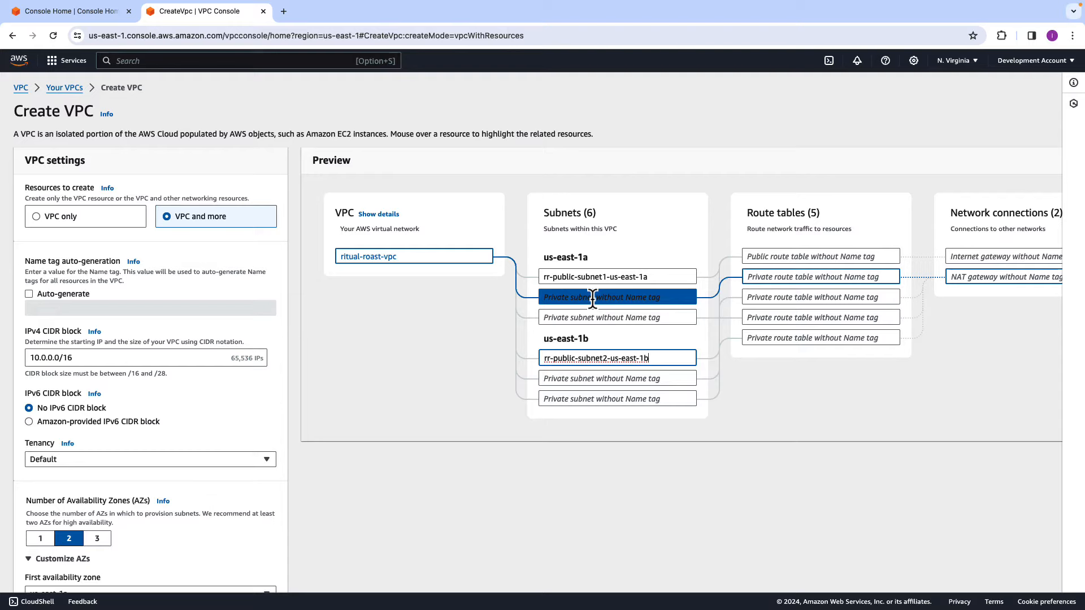
left_click(592, 300)
type("rr-app-s")
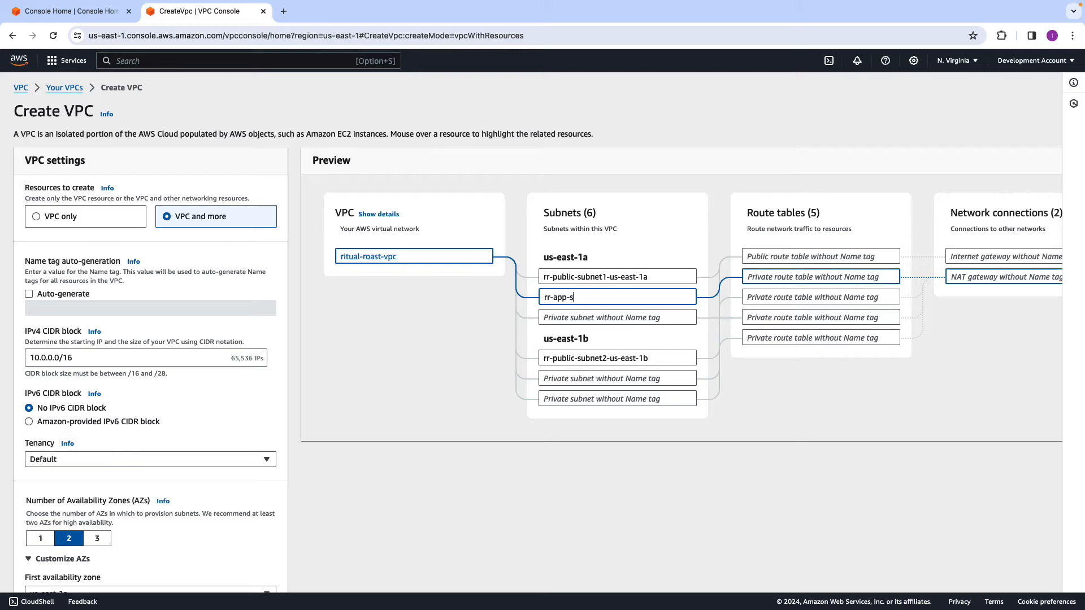
type("ubnet-us-east-1a")
Name the app subnets rr-app-subnet1-us-east-1a and rr-app-subnet2-us-east-1b
left_click(599, 297)
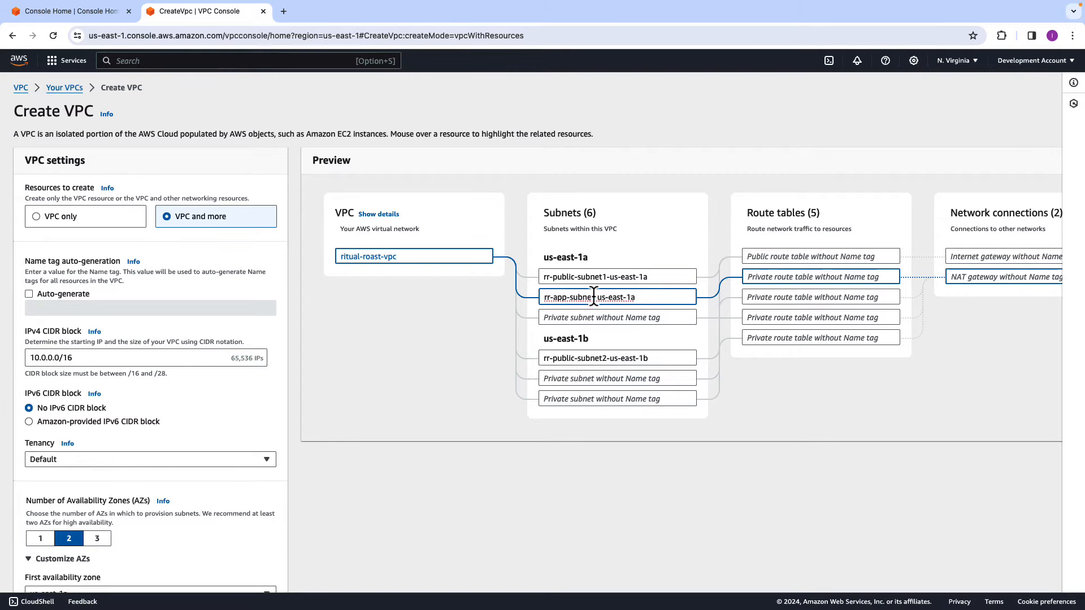
type("1")
triple_click(630, 297)
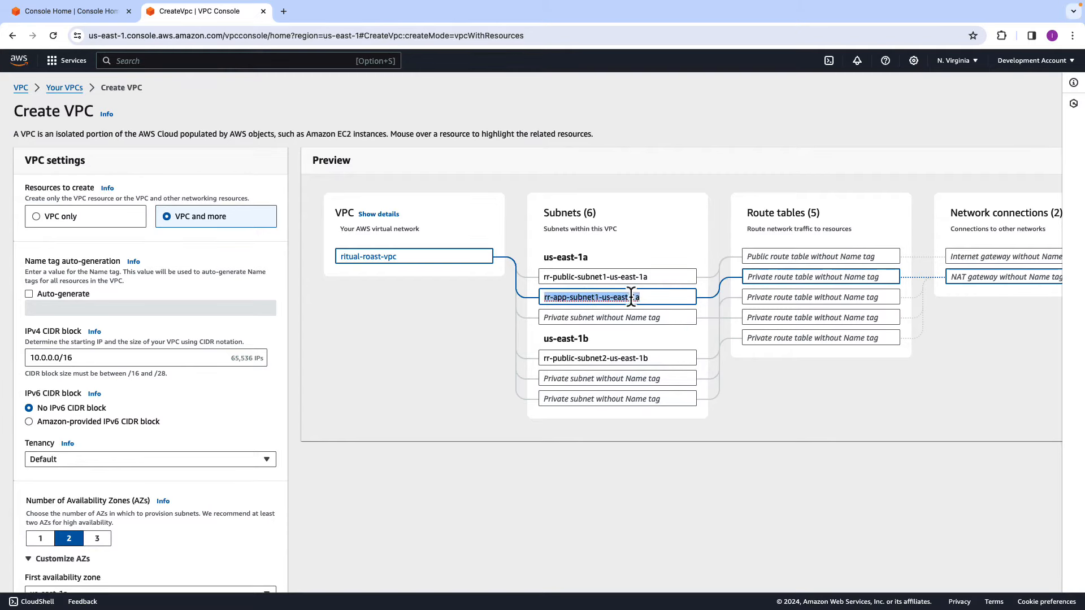
key("ctrl+c")
left_click(614, 379)
key("ctrl+v")
left_click(598, 379)
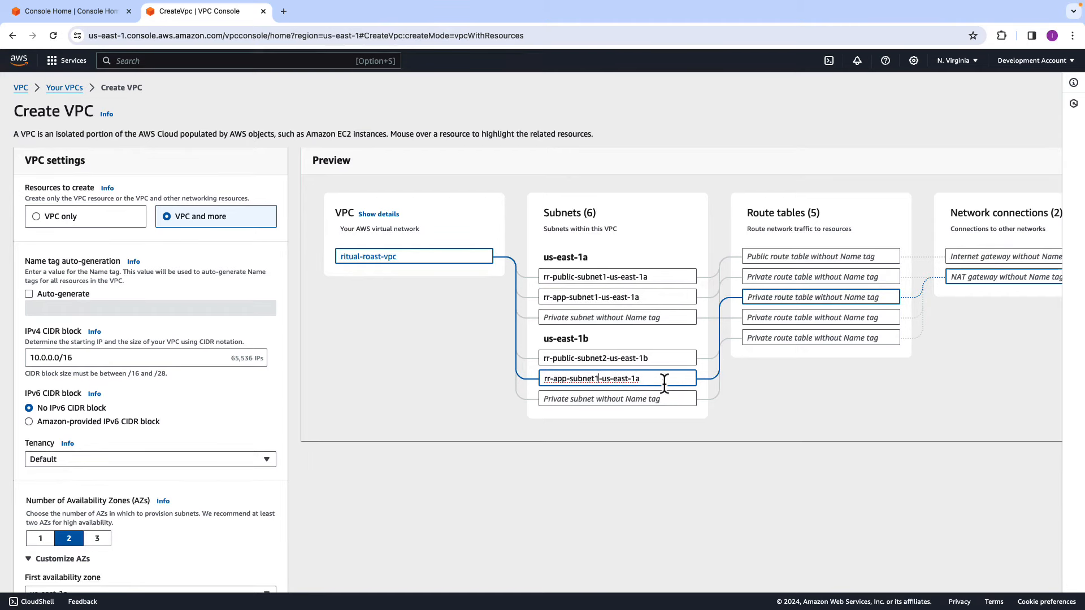
key("BackSpace")
type("2")
key("BackSpace")
type("b")
Name the data subnets rr-data-subnet1-us-east-1a and rr-data-subnet2-us-east-1b
left_click(591, 318)
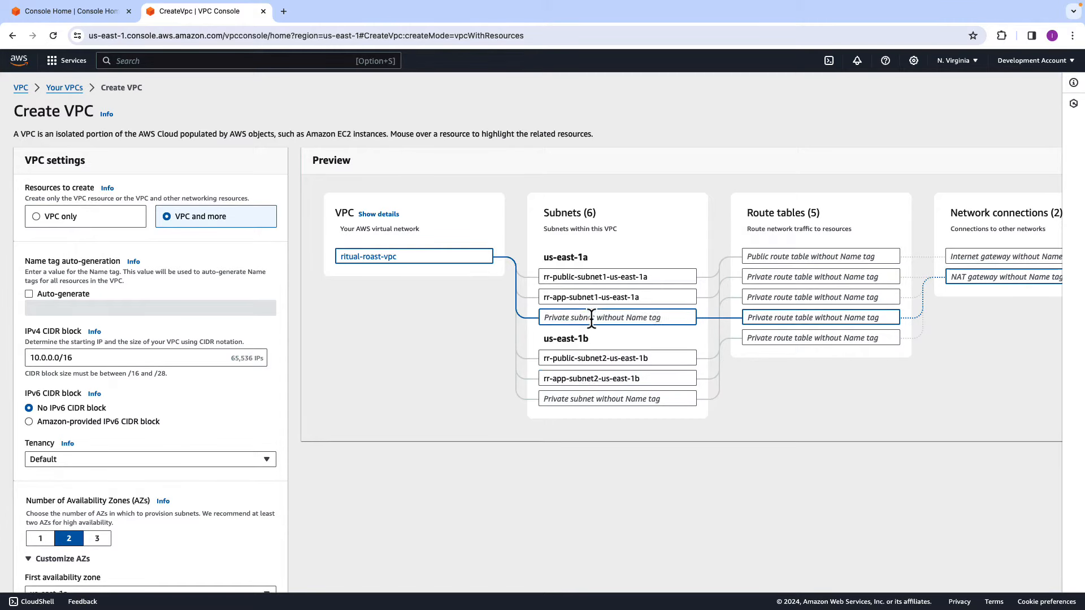
type("rr-data")
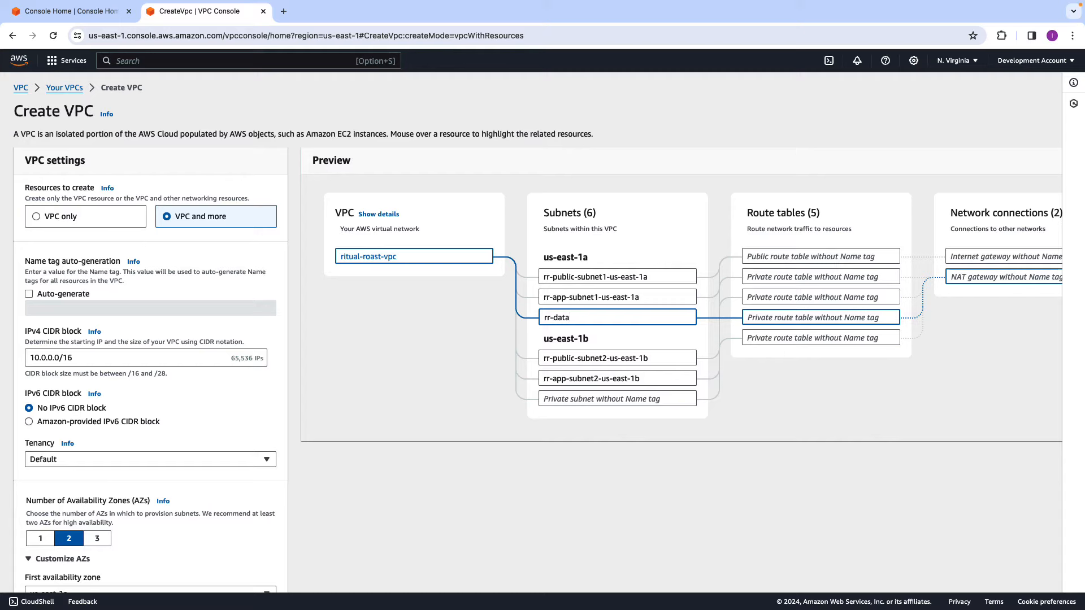
type("-subnet-1-us-east-1a")
triple_click(592, 322)
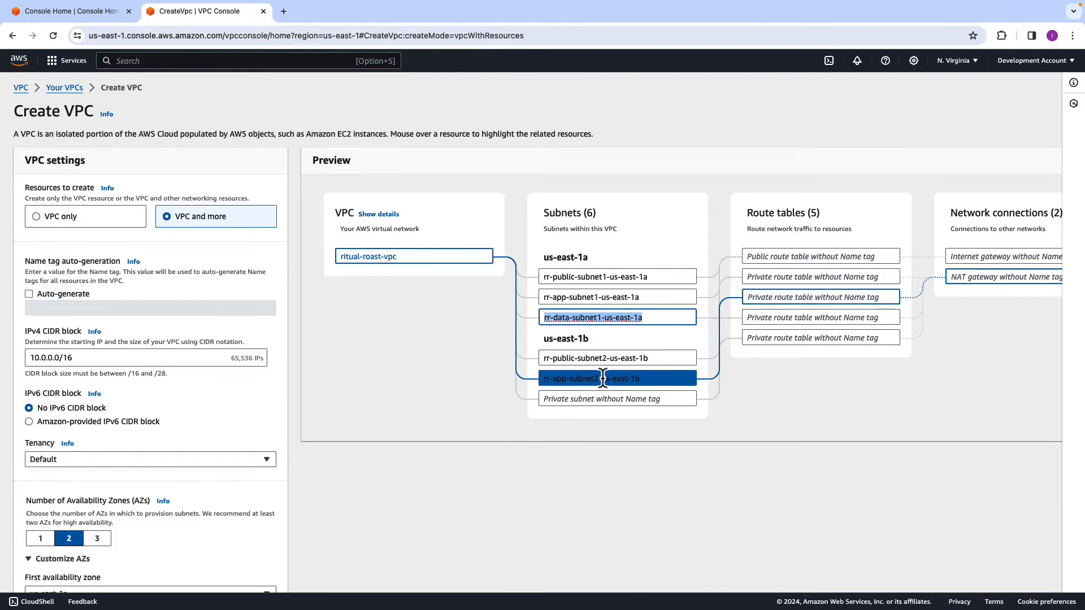
left_click(597, 397)
key("super+v")
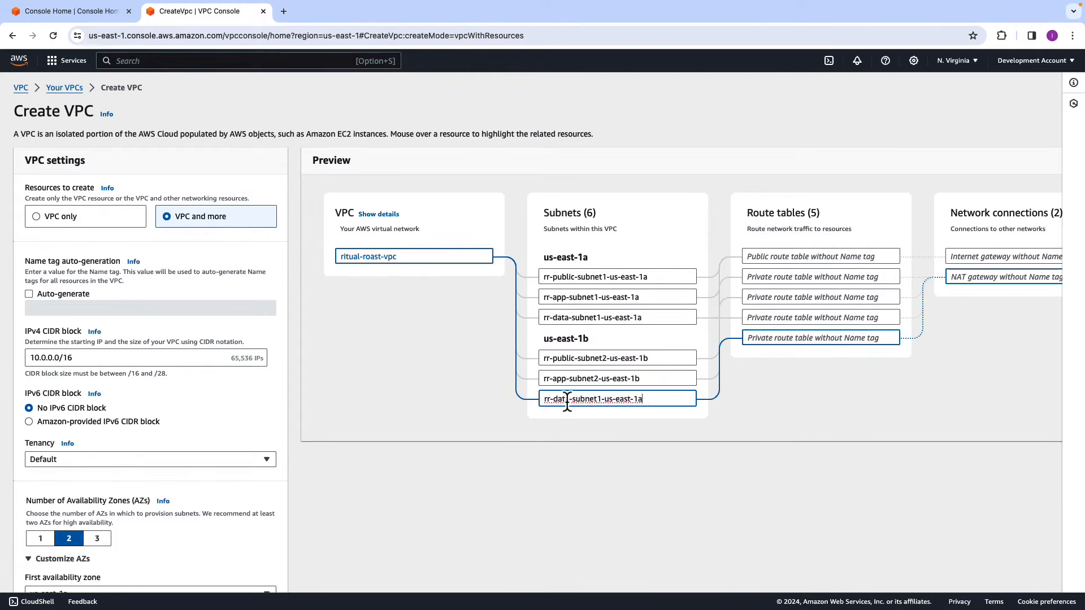
left_click(600, 399)
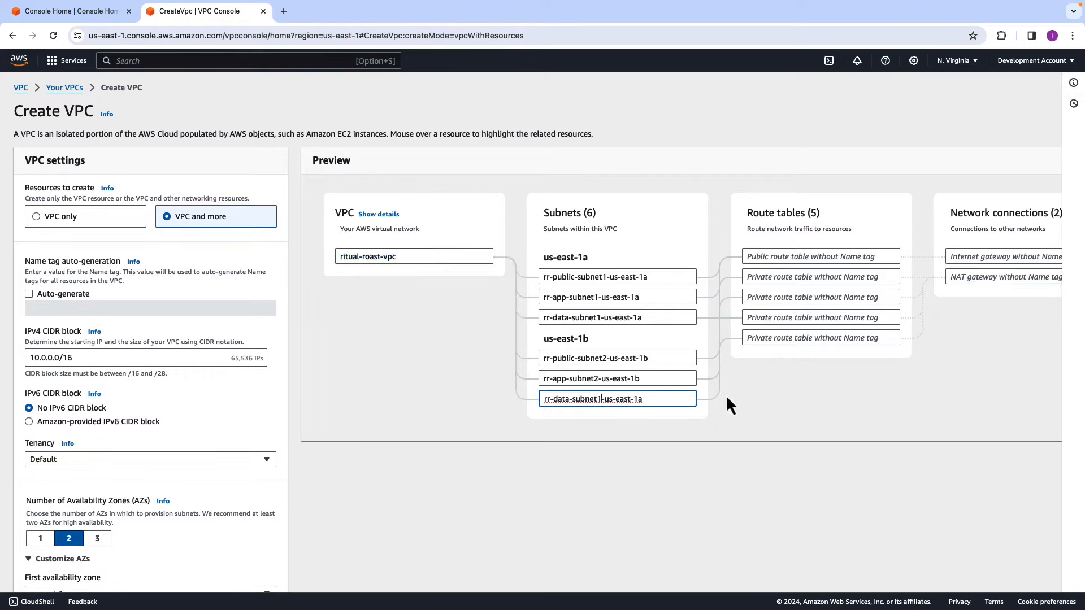
key("BackSpace")
type("2")
left_click(658, 399)
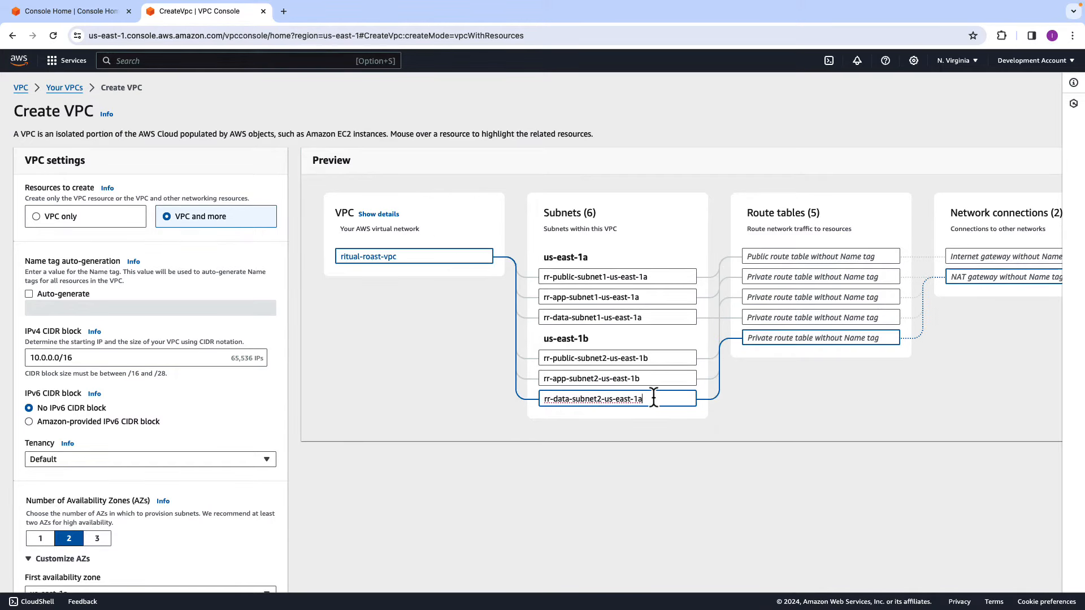
key("BackSpace")
type("b")
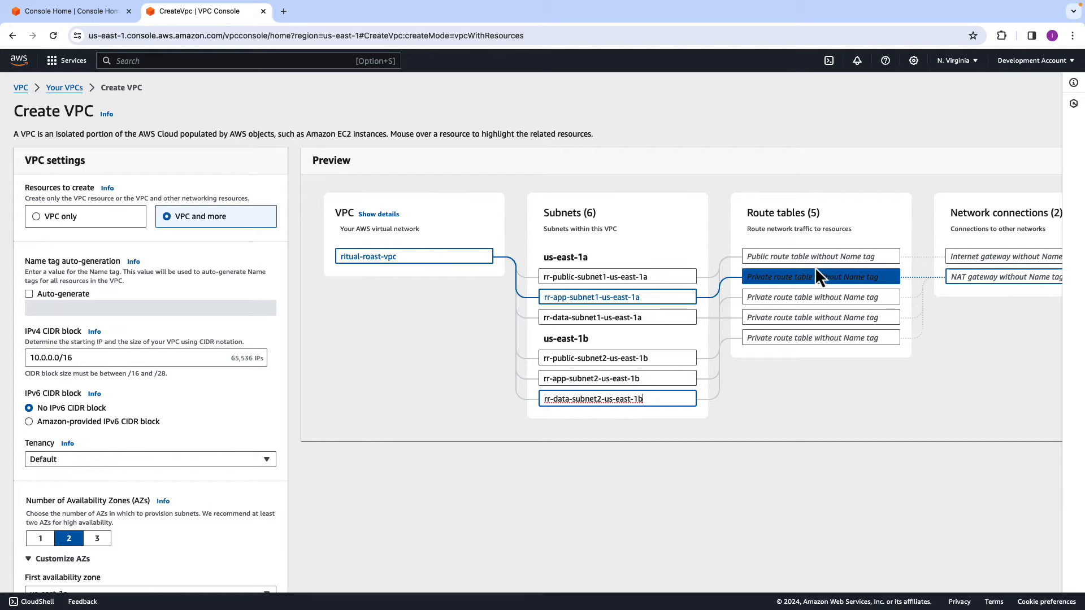
Name the public route table rr-public-rt and the internet gateway rr-igw
left_click(783, 258)
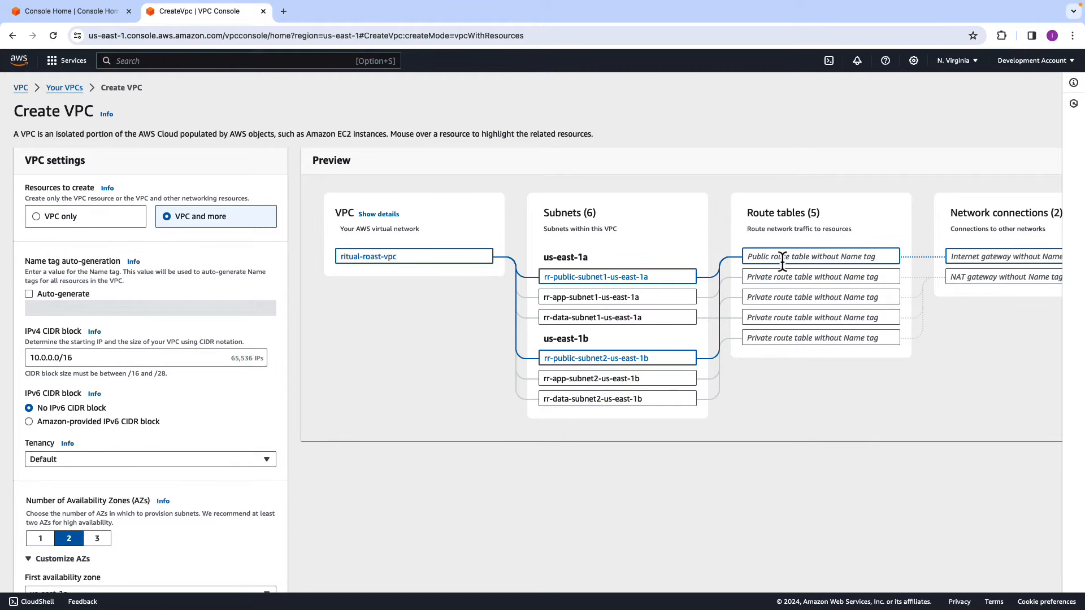
type("rr-public-rt")
type("rr-i")
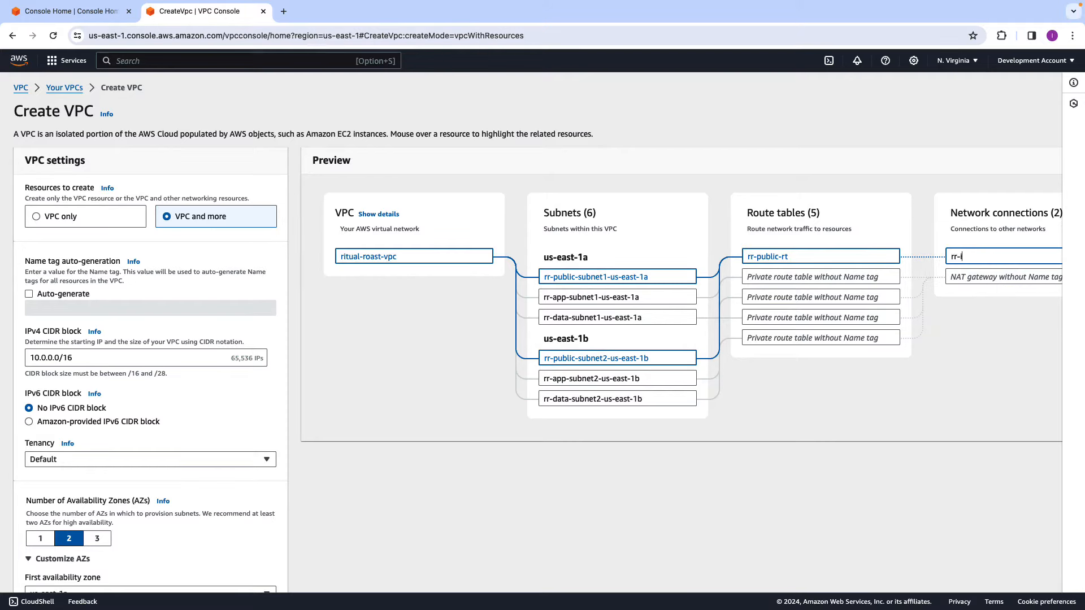
type("gw")
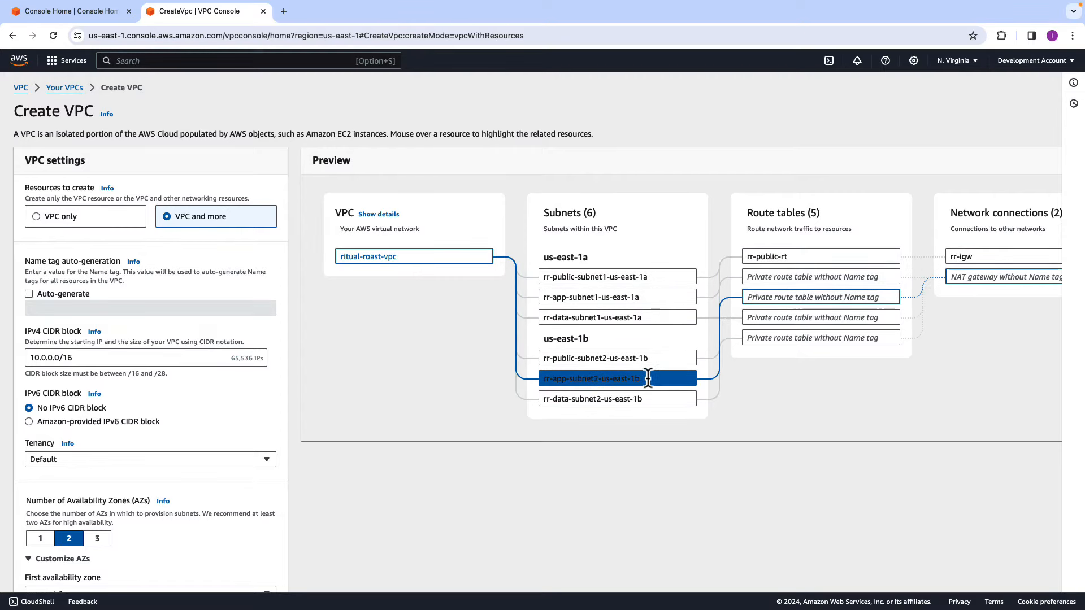
Name the private route tables rr-app-subnet1-rt, rr-app-subnet2-rt, rr-data-subnet1-rt and rr-data-subnet2-rt
left_click(781, 277)
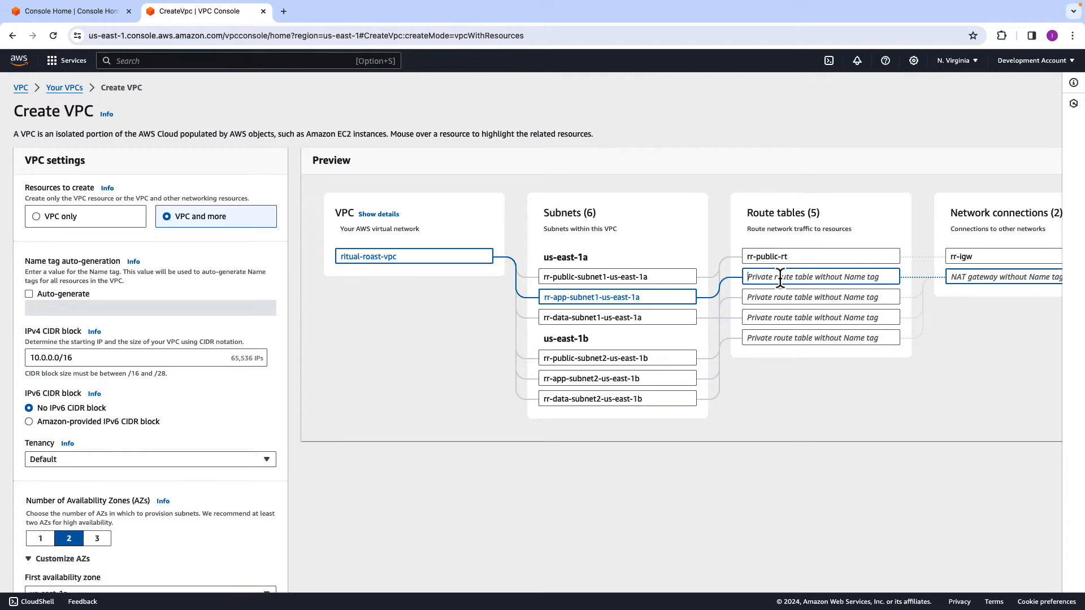
type("rr-app-subnet1-rt")
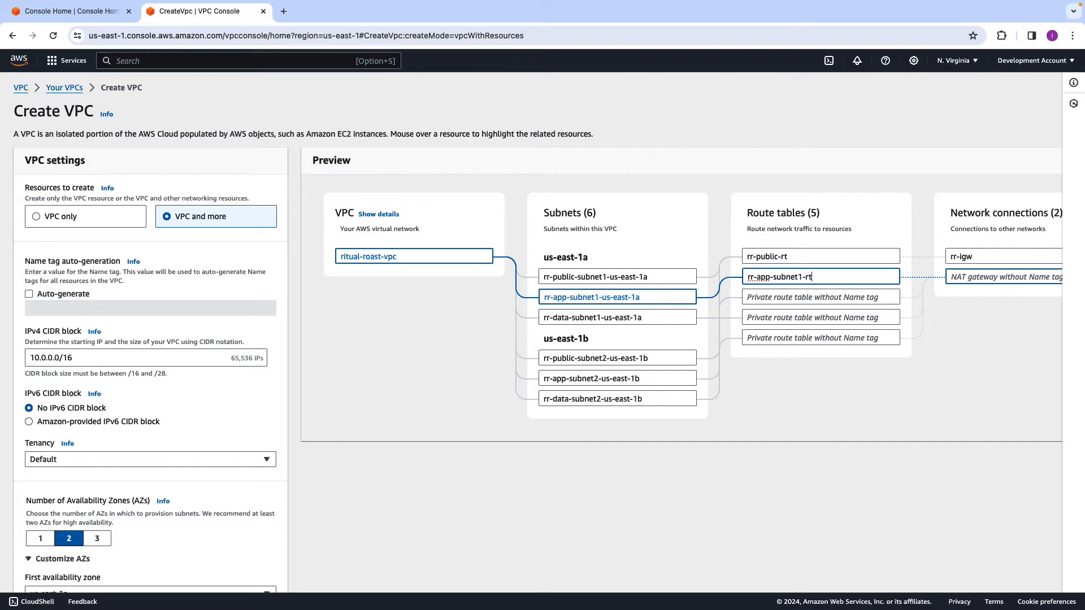
left_click(813, 301)
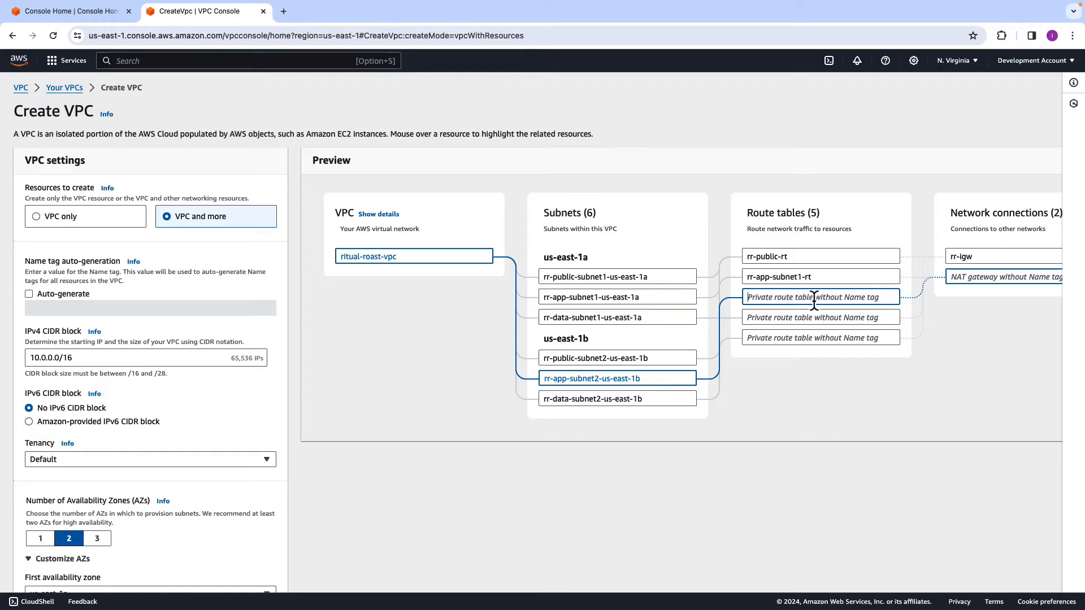
type("rr-app-subnet2-rt")
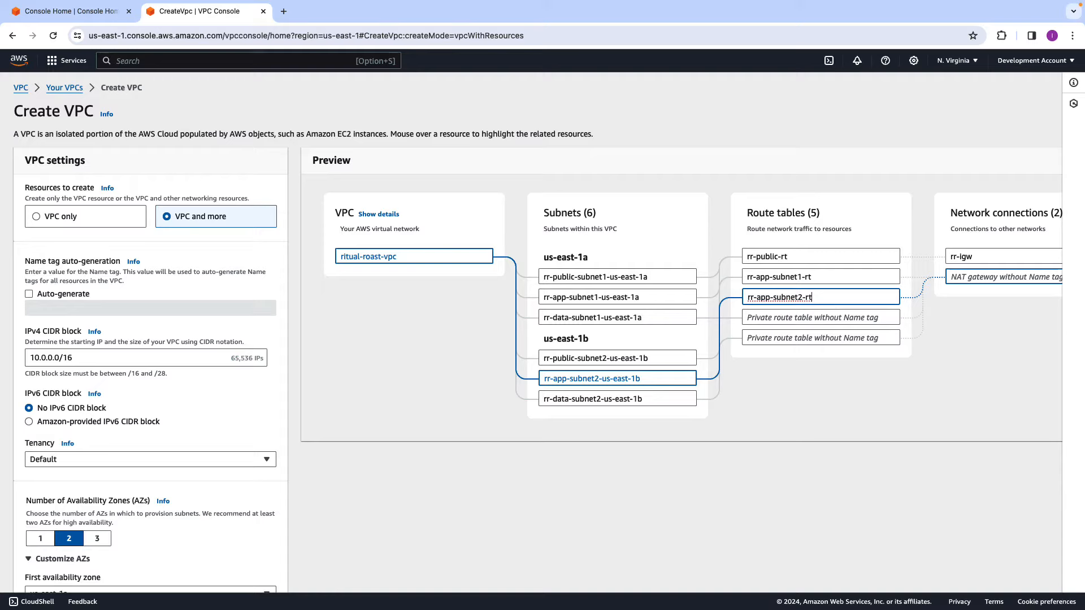
left_click(770, 317)
type("rr-d")
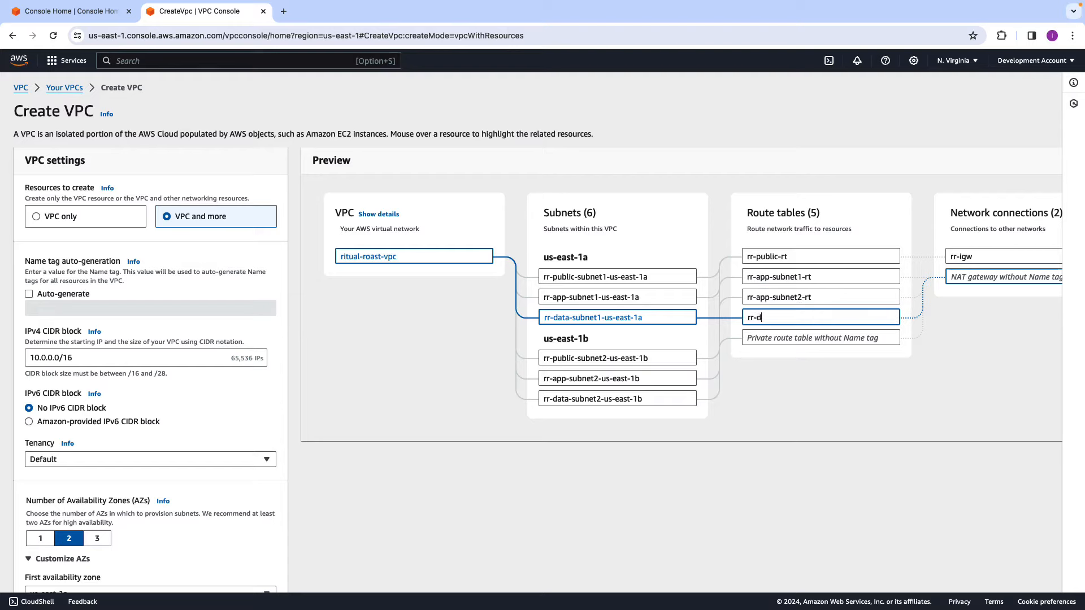
type("ata-subnet1-rt")
left_click(767, 337)
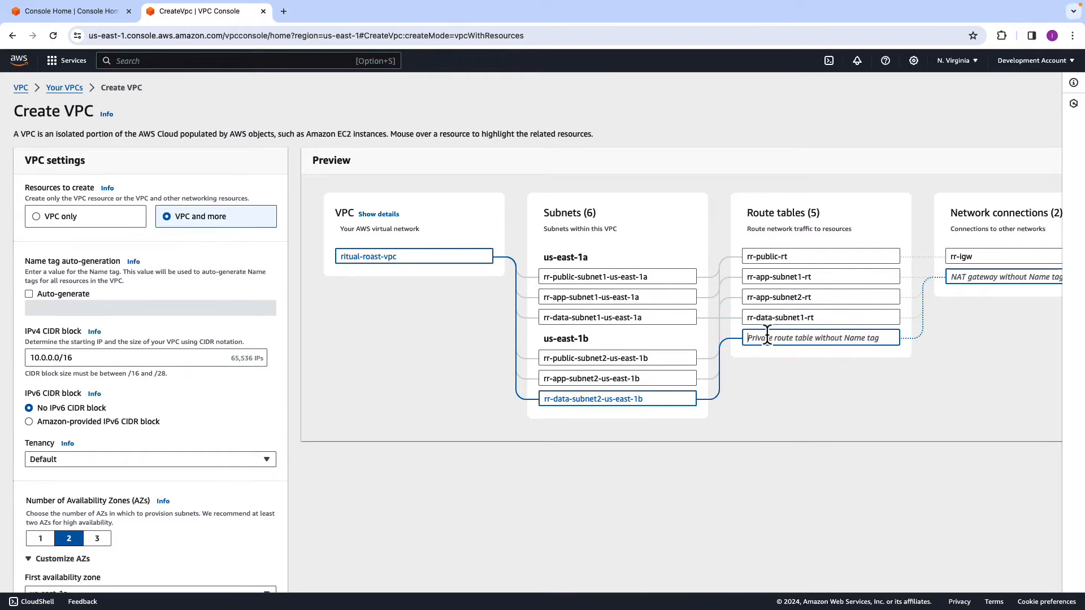
type("rr-data")
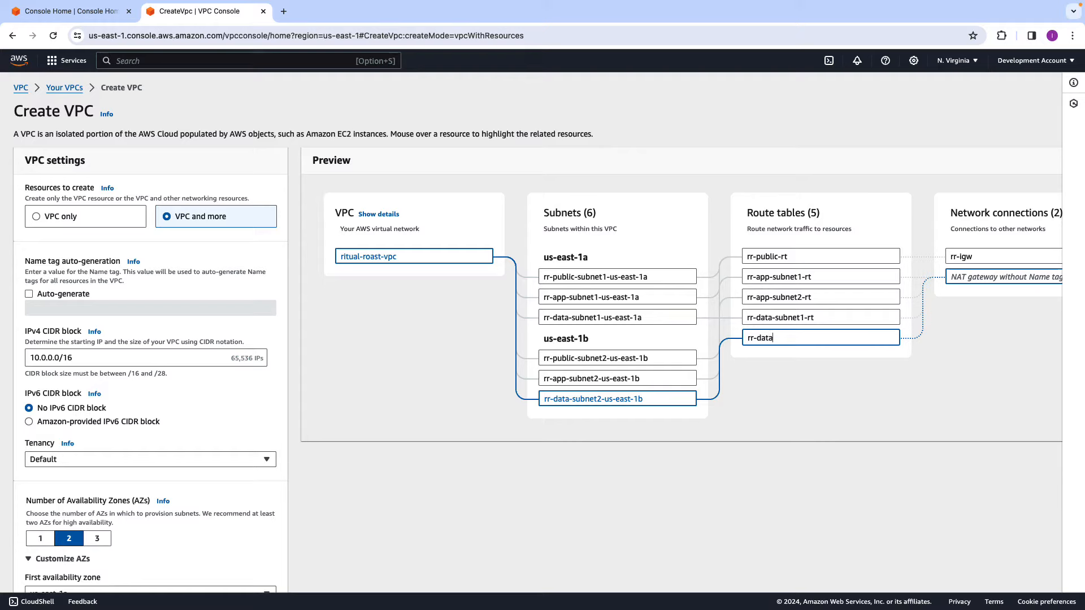
type("-subnet2-rt")
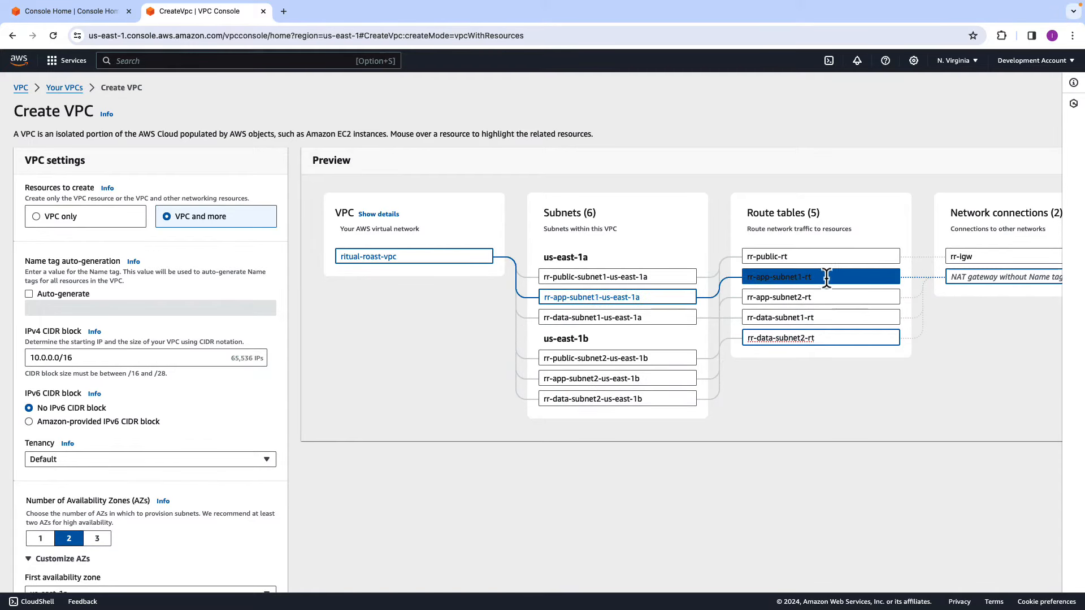
Name the NAT gateway under Network connections rr-nat, completing every resource name
left_click(1008, 278)
type("rr-")
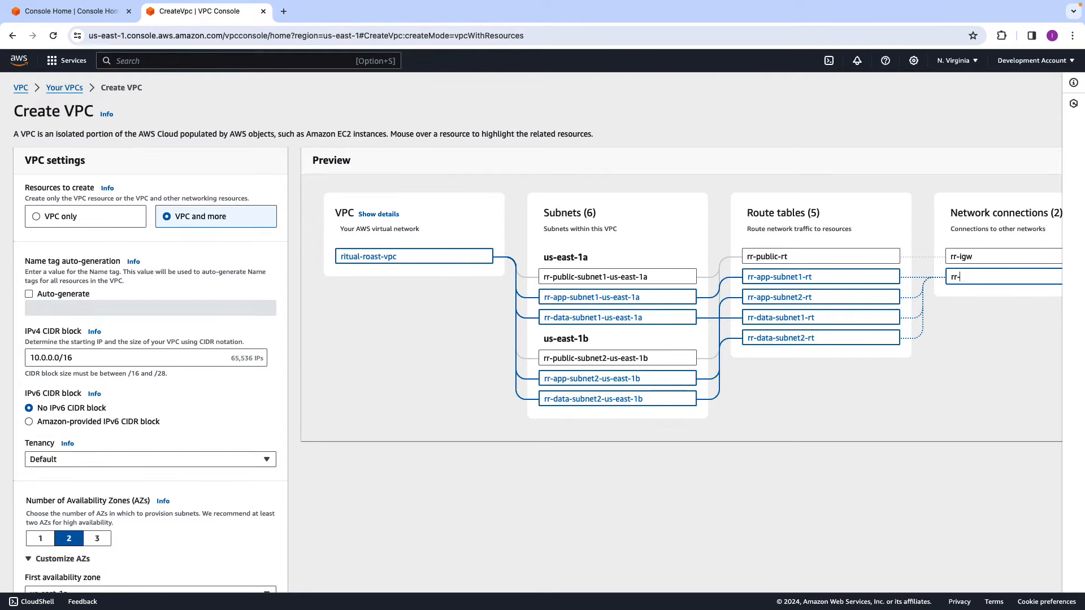
type("nat")
left_click(1011, 371)
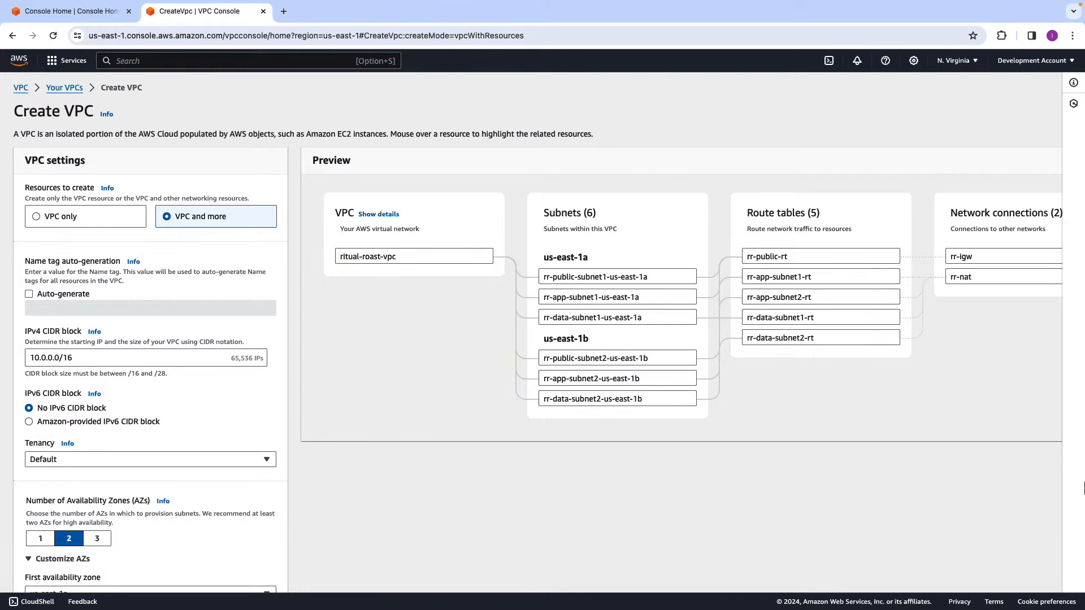
scroll(160, 415, "down", 15)
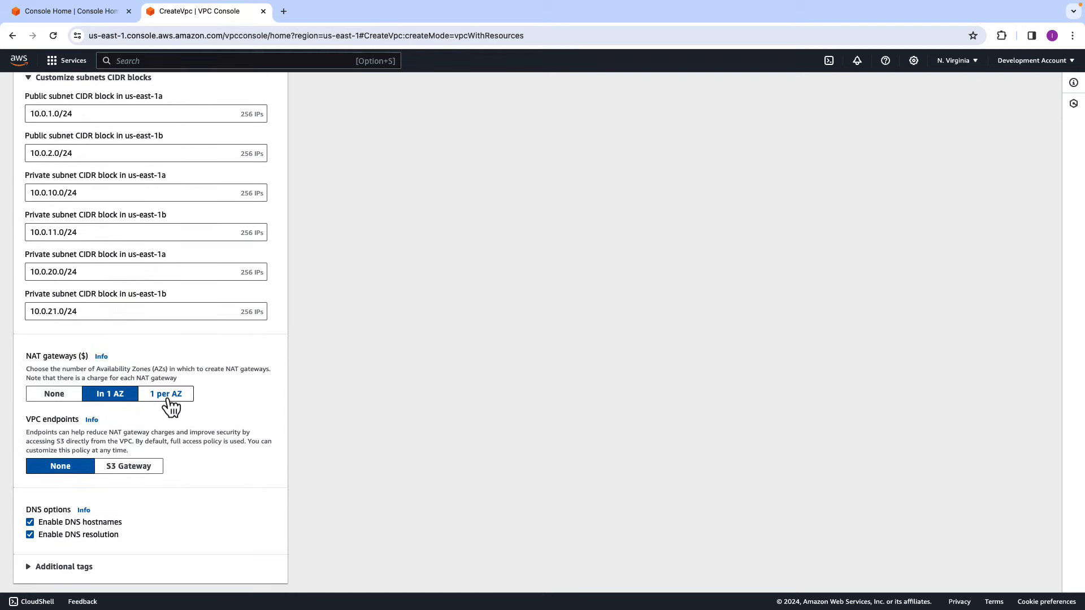
scroll(611, 460, "up", 15)
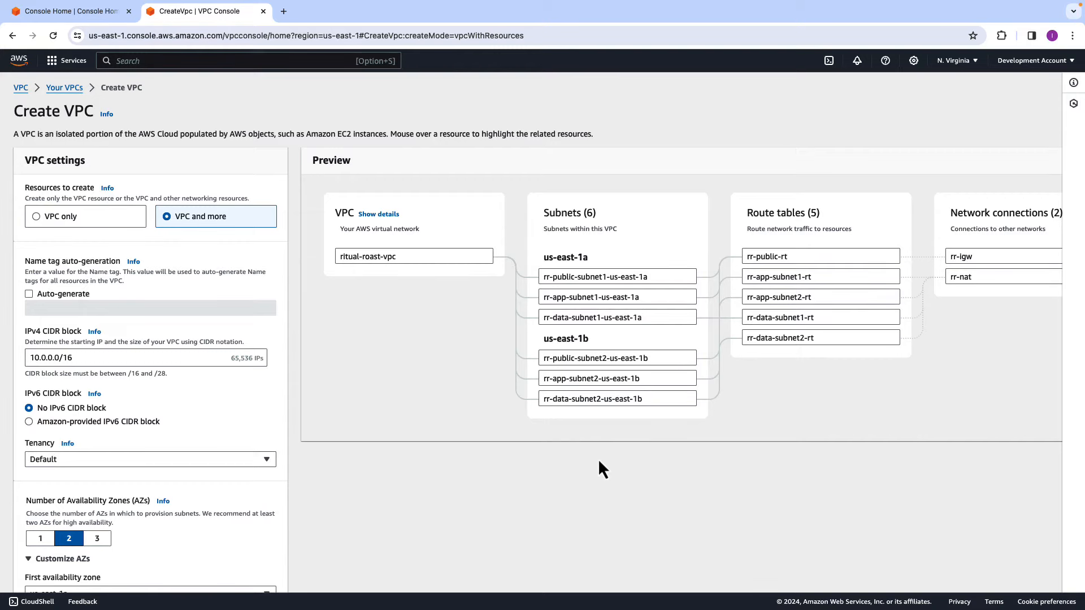
scroll(566, 475, "down", 8)
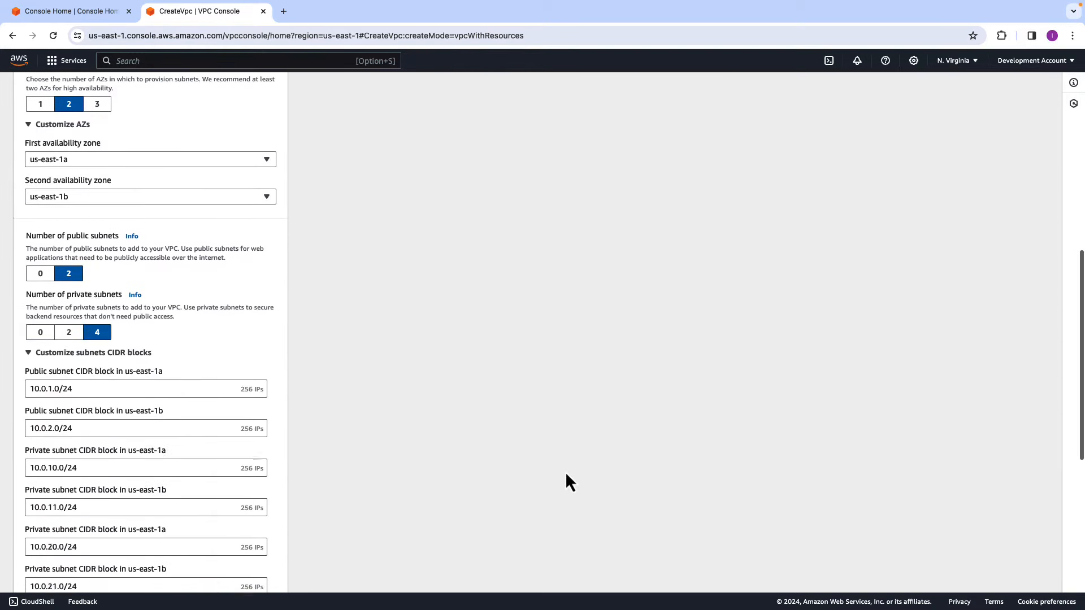
scroll(566, 474, "down", 4)
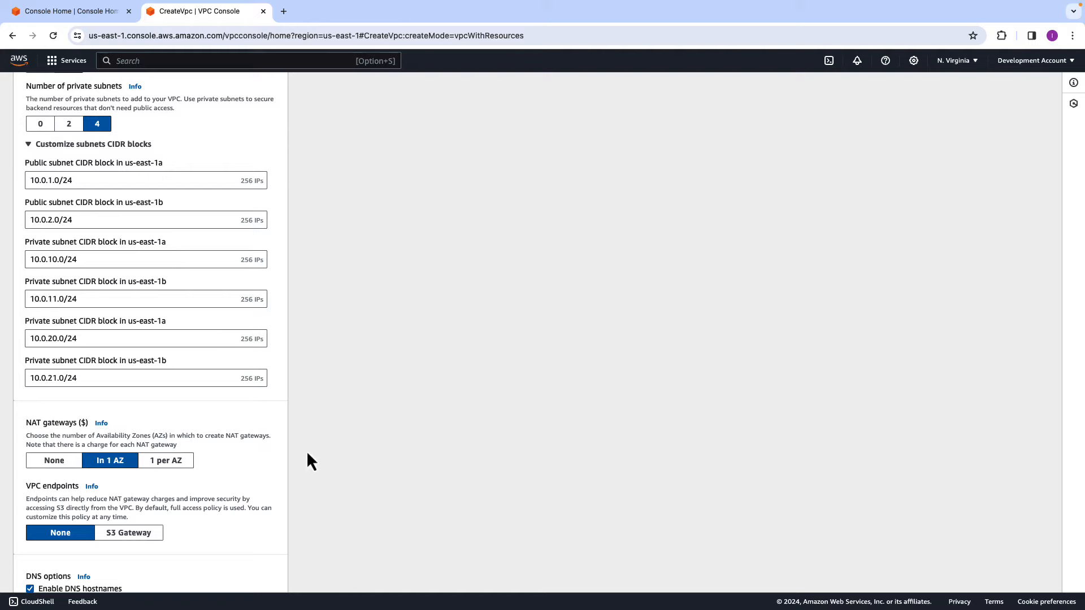
scroll(201, 459, "up", 10)
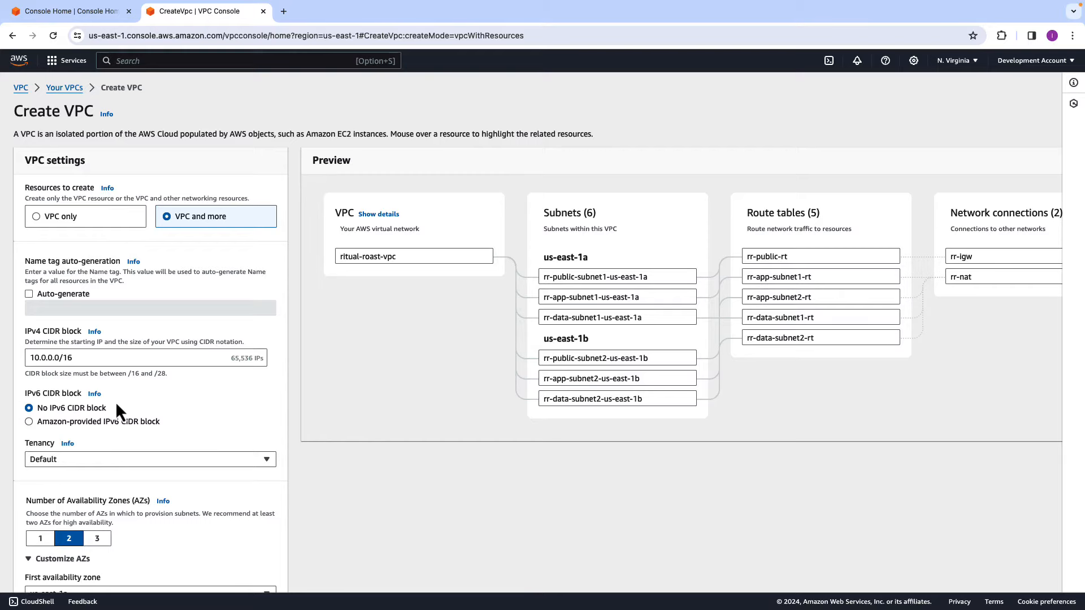
scroll(115, 401, "down", 3)
scroll(116, 401, "down", 5)
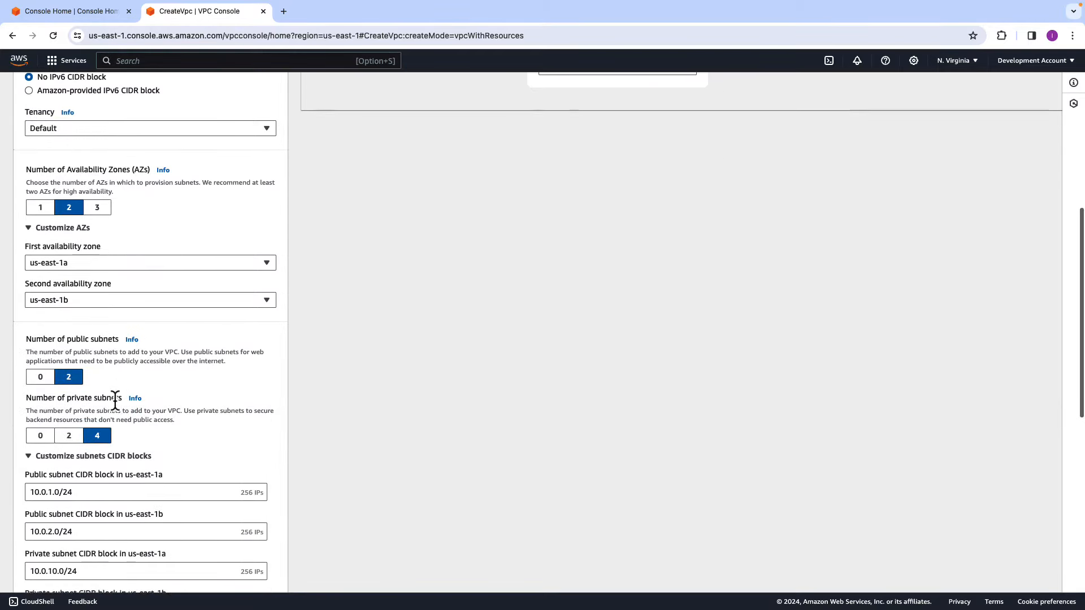
scroll(116, 401, "down", 4)
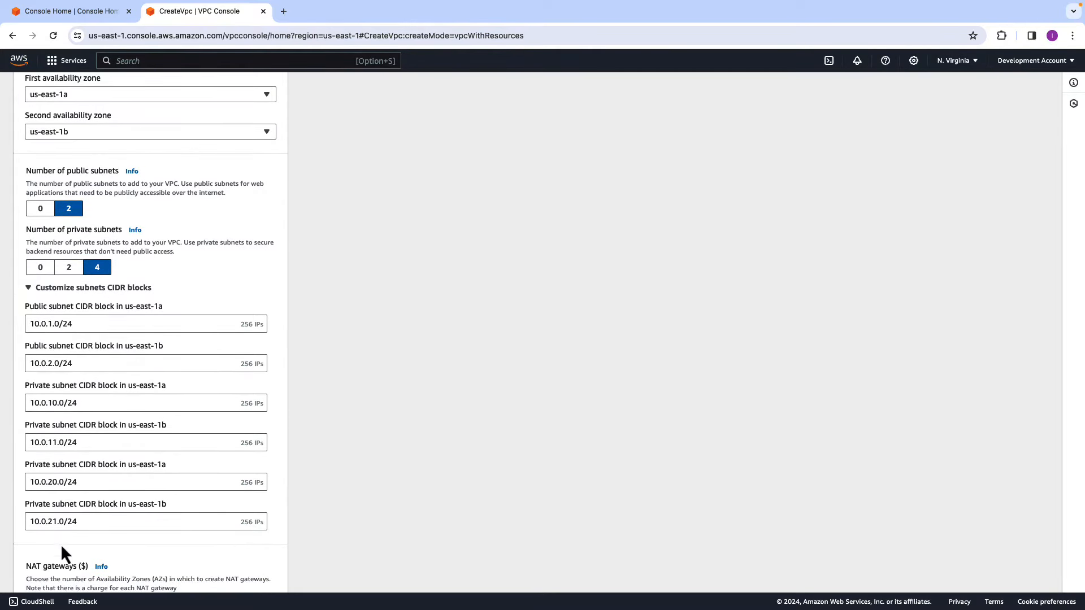
scroll(102, 529, "down", 1)
scroll(102, 528, "down", 5)
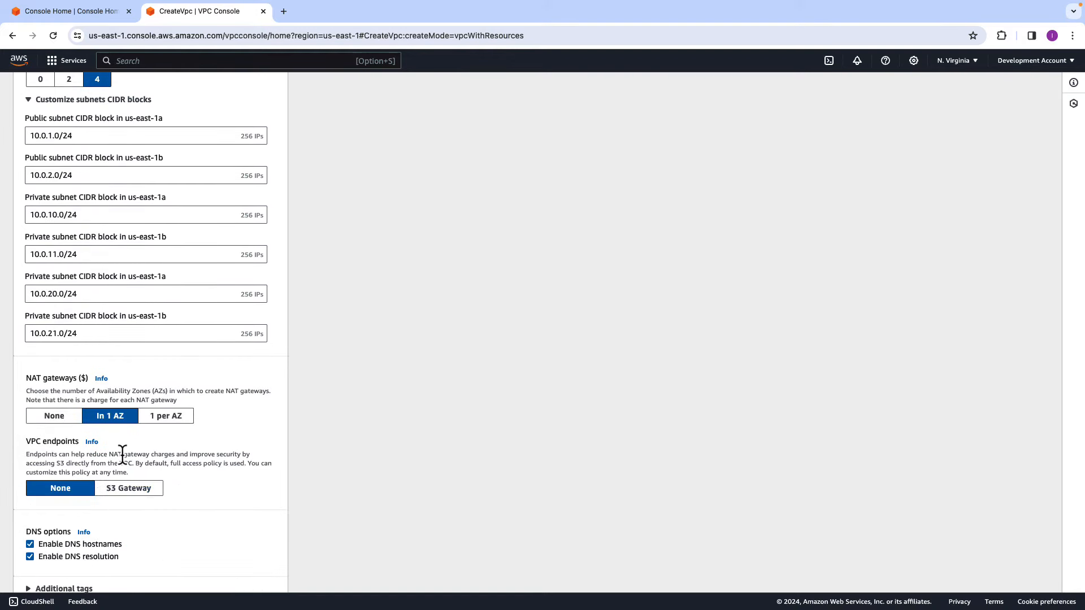
scroll(88, 493, "down", 2)
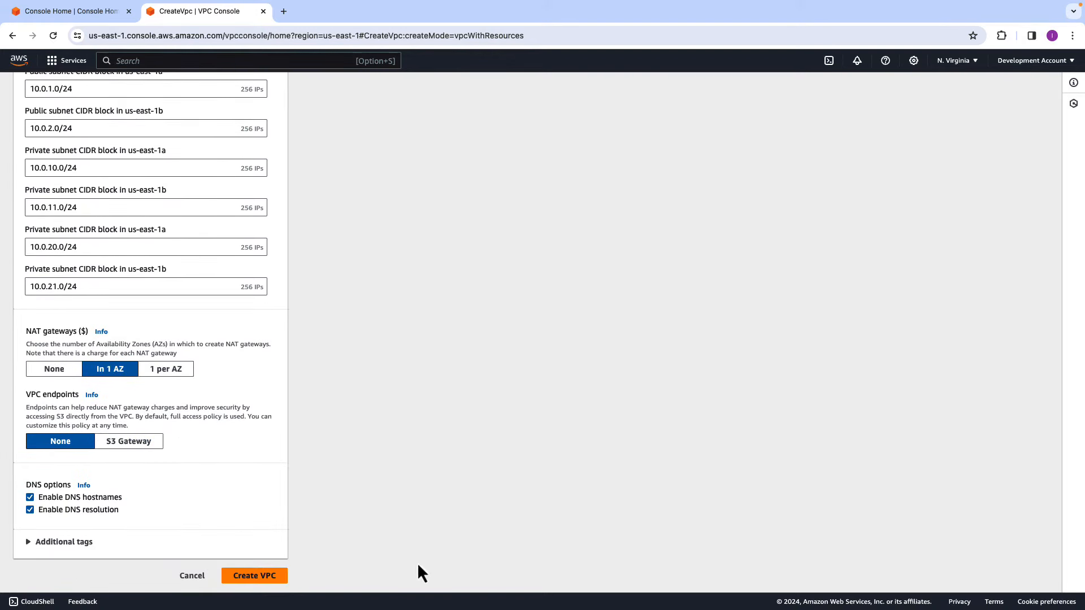
Create ritual-roast-vpc with its six subnets, route tables, rr-igw and rr-nat, then view it
left_click(251, 576)
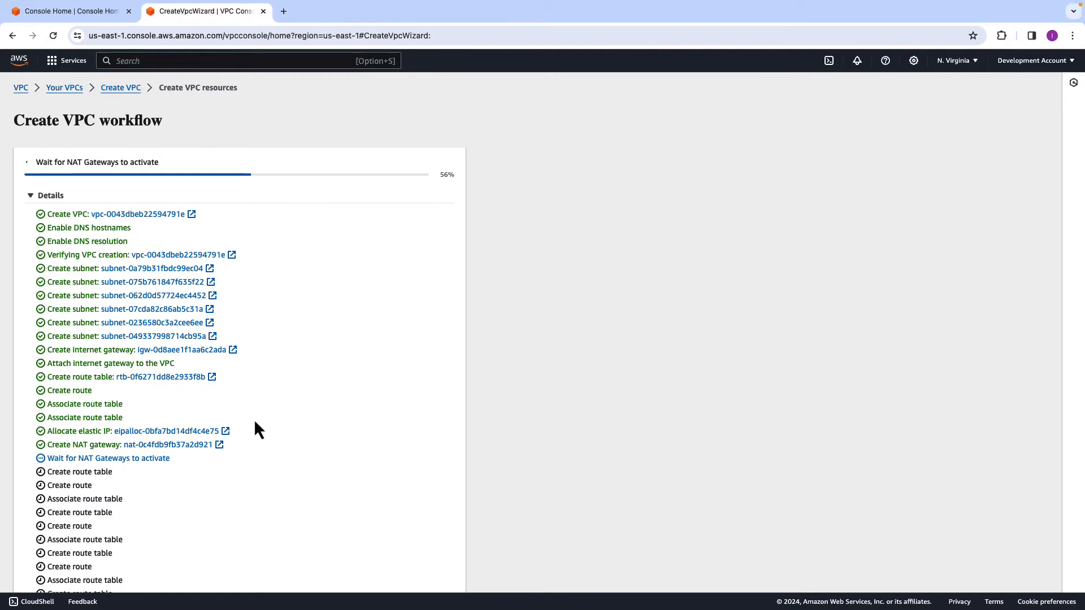
scroll(443, 383, "down", 3)
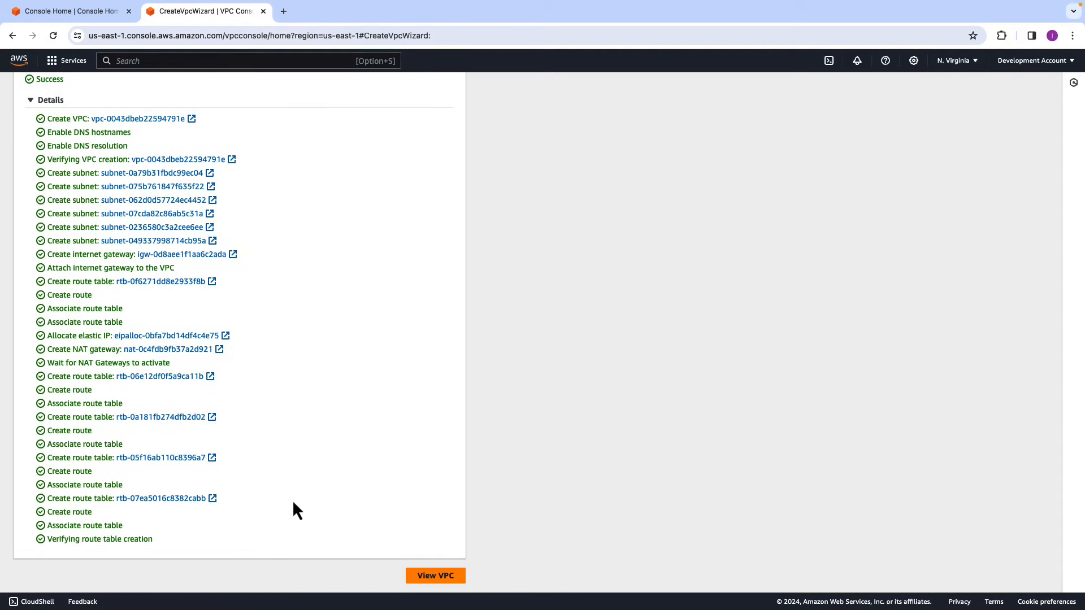
left_click(455, 578)
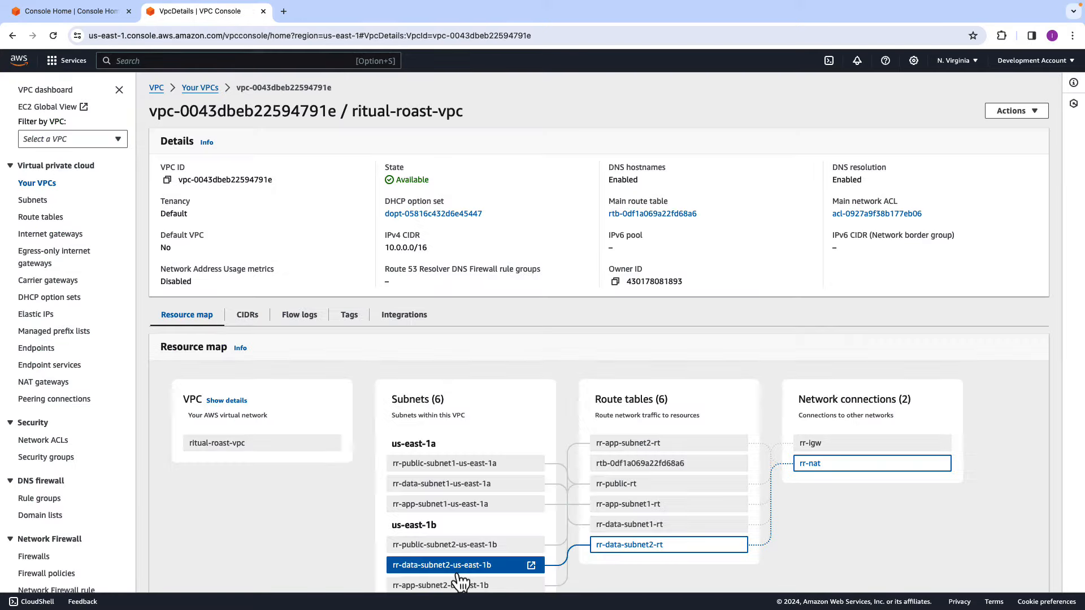
Scroll through the ritual-roast-vpc resource map to review its subnets, route tables and gateways
scroll(508, 375, "down", 1)
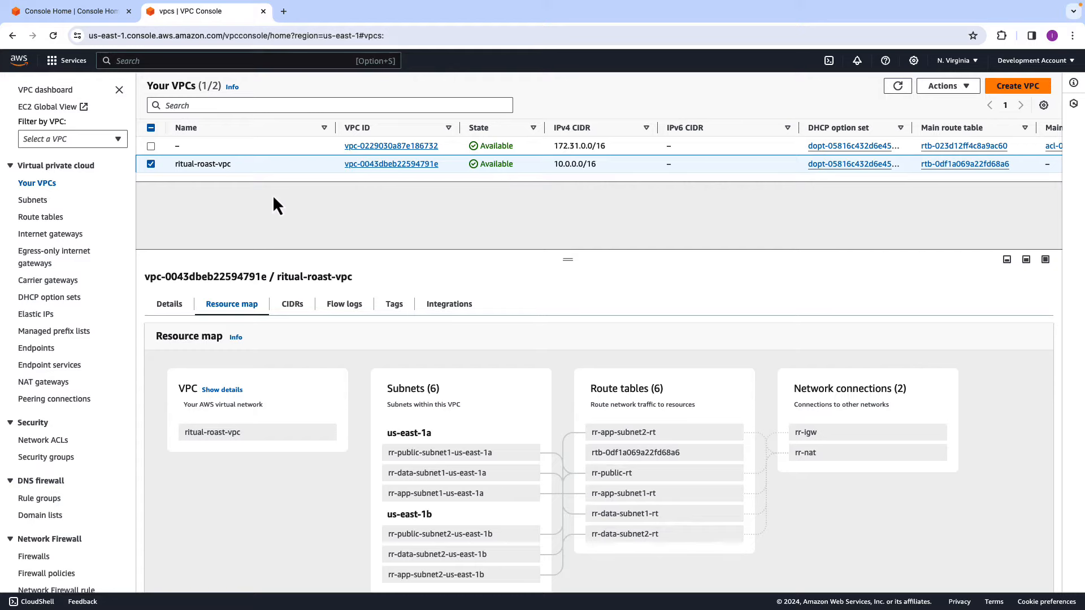
Sort the route tables by Name and inspect the routes of rr-public-rt
left_click(30, 218)
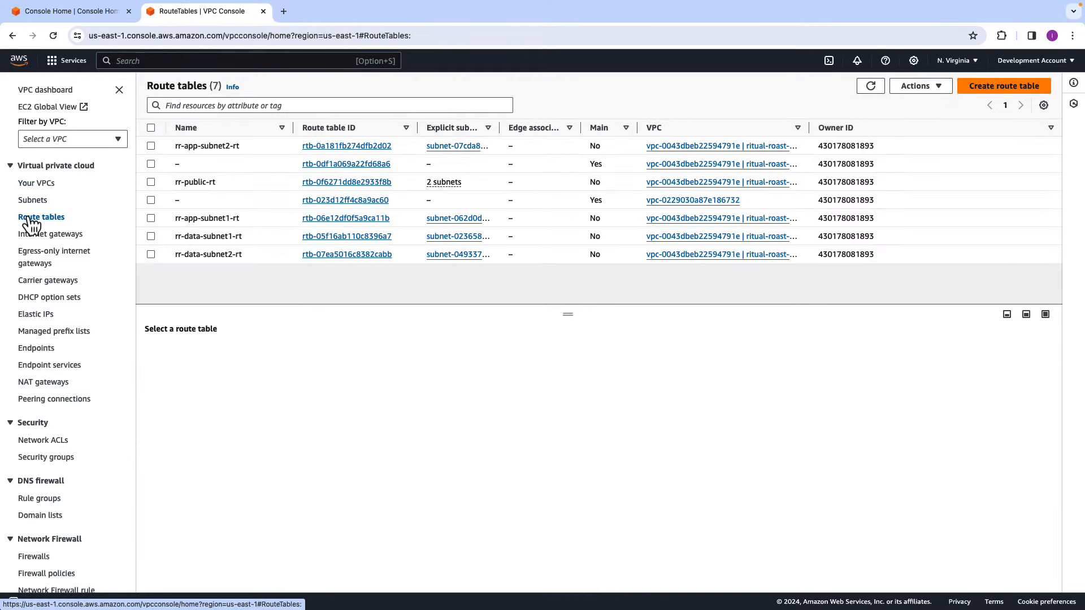
left_click(199, 128)
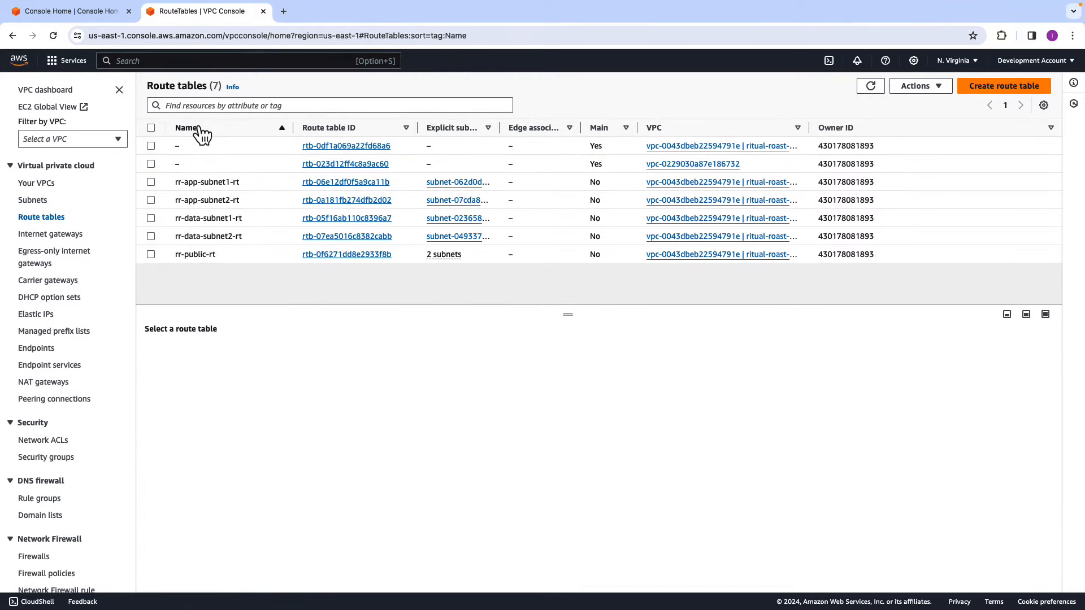
left_click(198, 129)
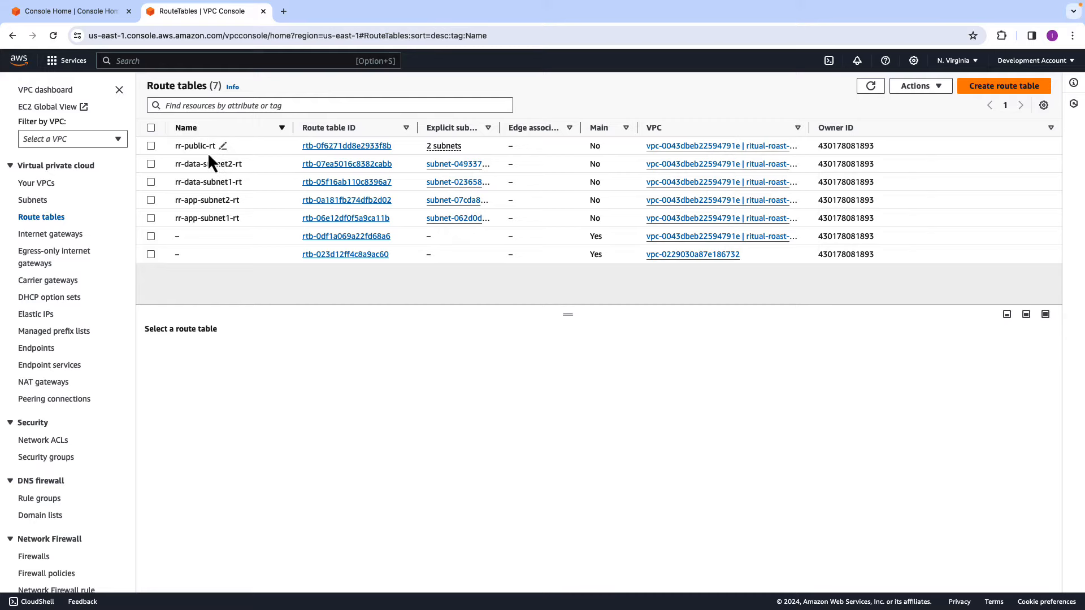
left_click(151, 146)
left_click(225, 354)
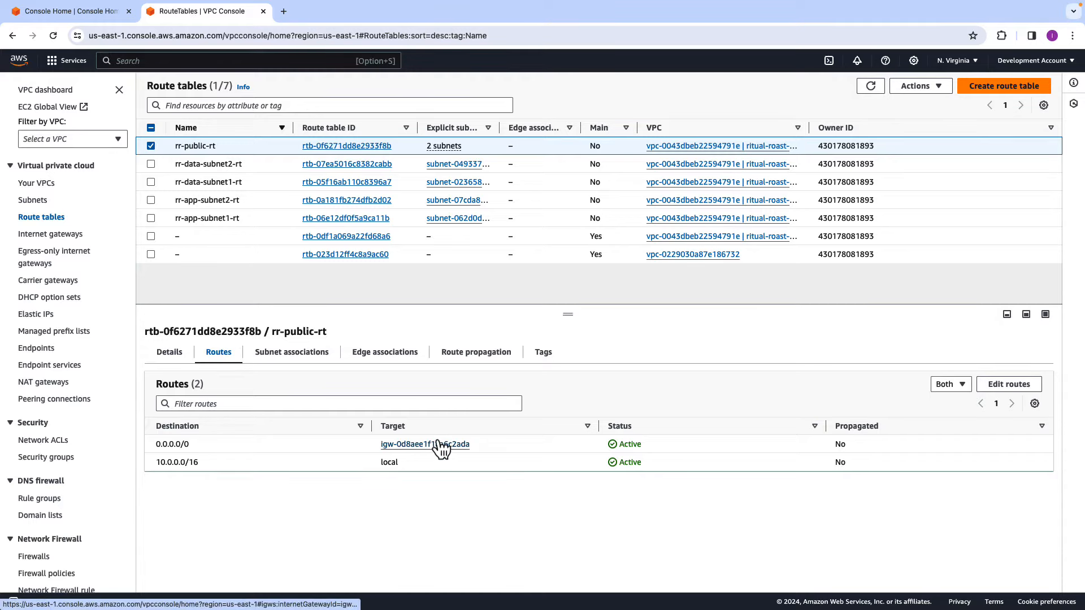
Inspect the routes of rr-app-subnet2-rt, then check that rr-nat is Available among the NAT gateways
left_click(150, 145)
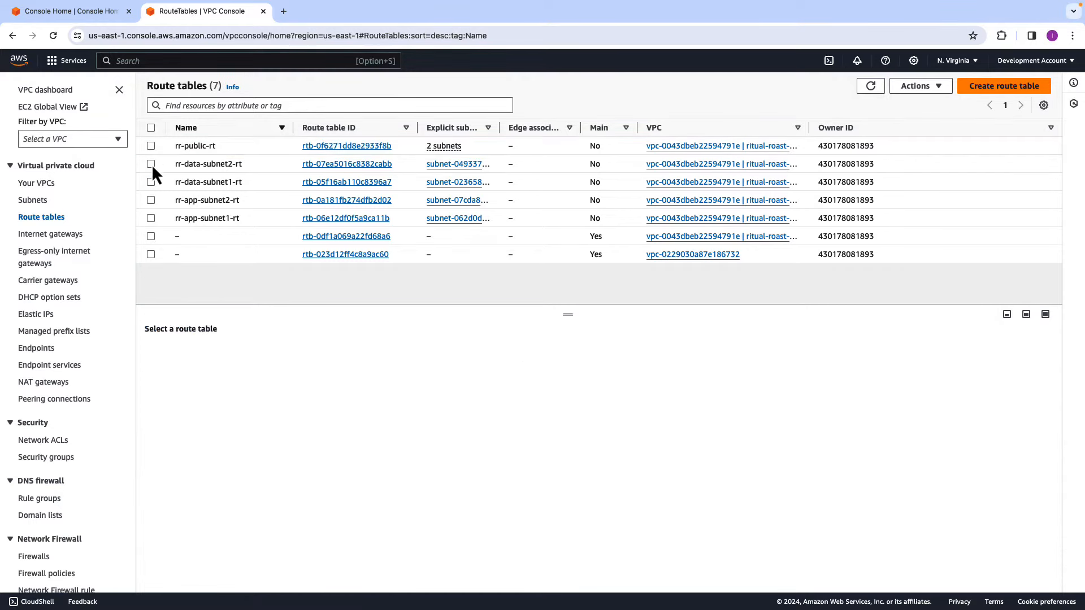
left_click(151, 200)
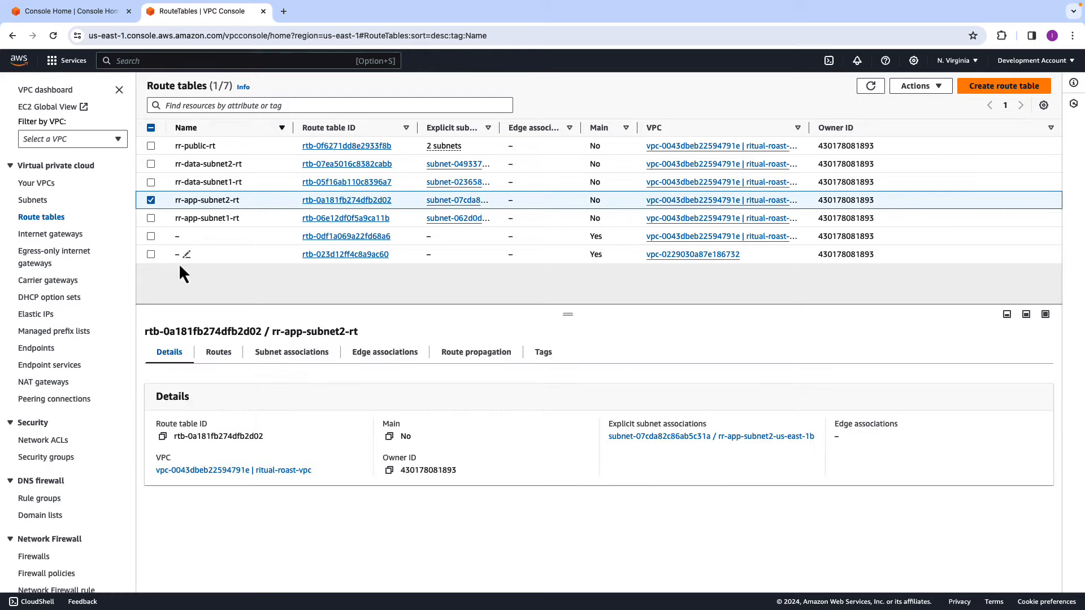
left_click(216, 354)
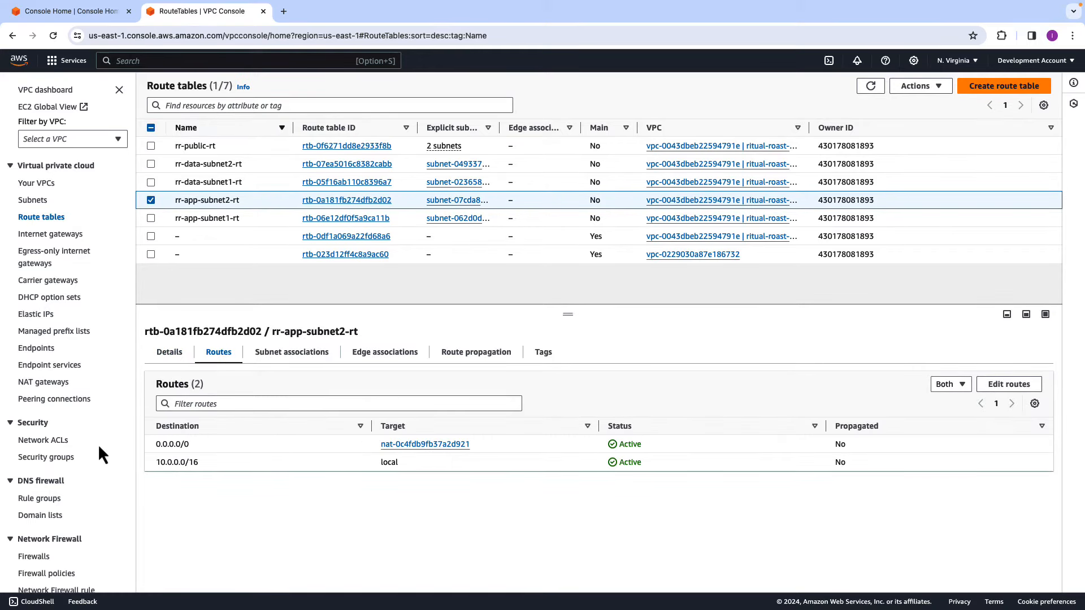
left_click(51, 382)
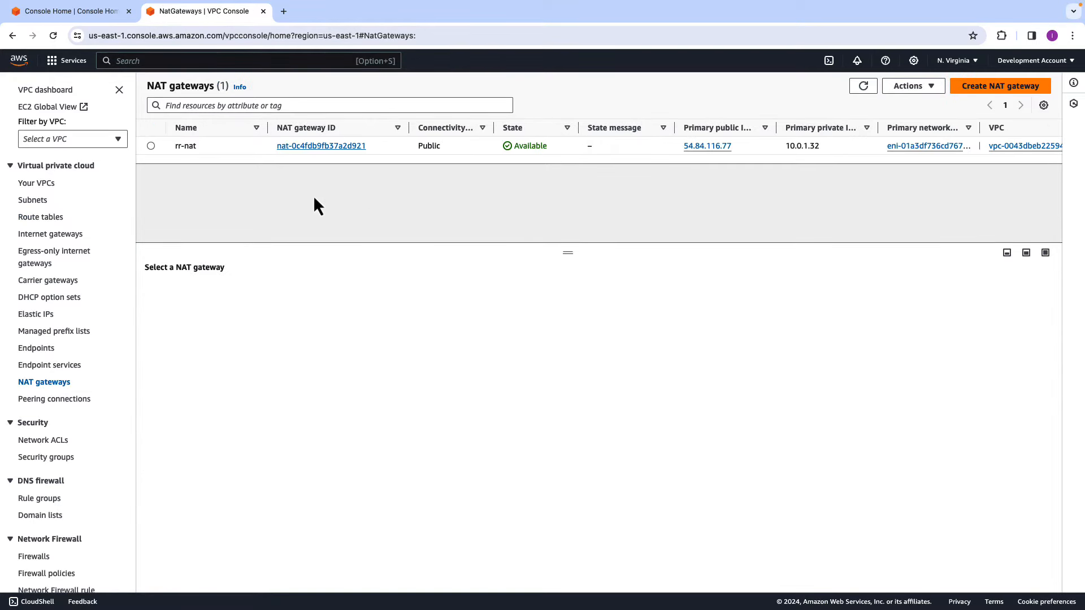
Review rr-nat's details (public IP 54.84.116.77, subnet rr-public-subnet1-us-east-1a), then go to Security groups
left_click(152, 150)
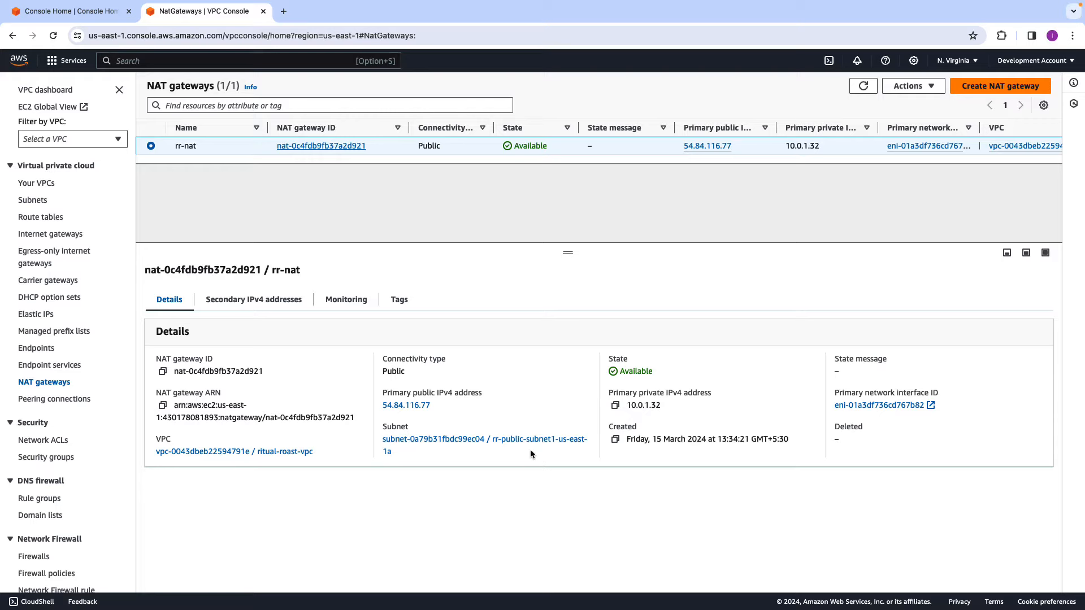
left_click(57, 458)
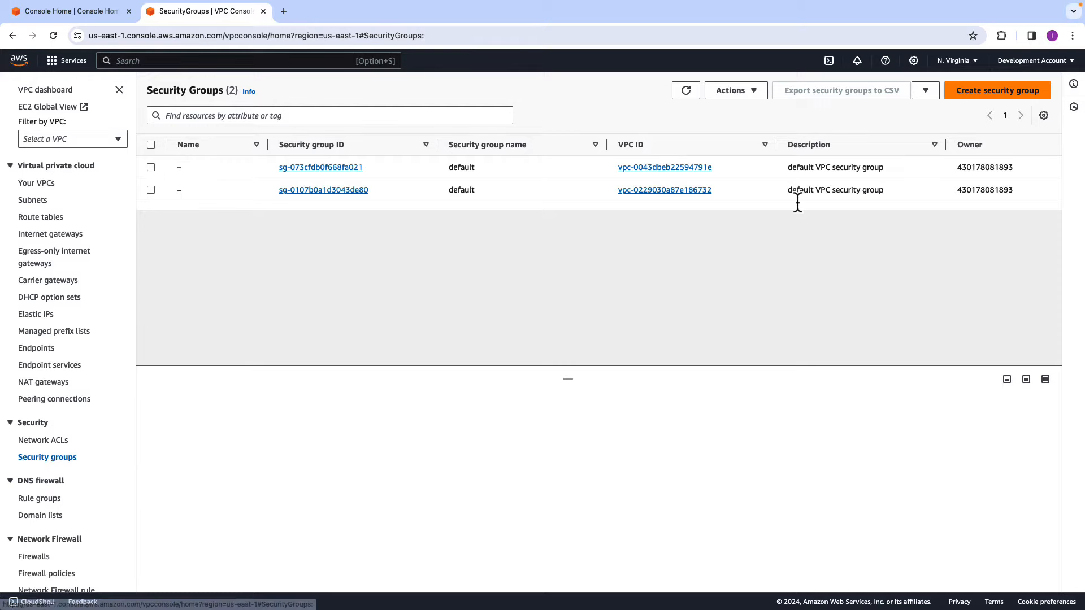
Start a new security group named rr-alb-sg in ritual-roast-vpc
left_click(968, 93)
left_click(186, 225)
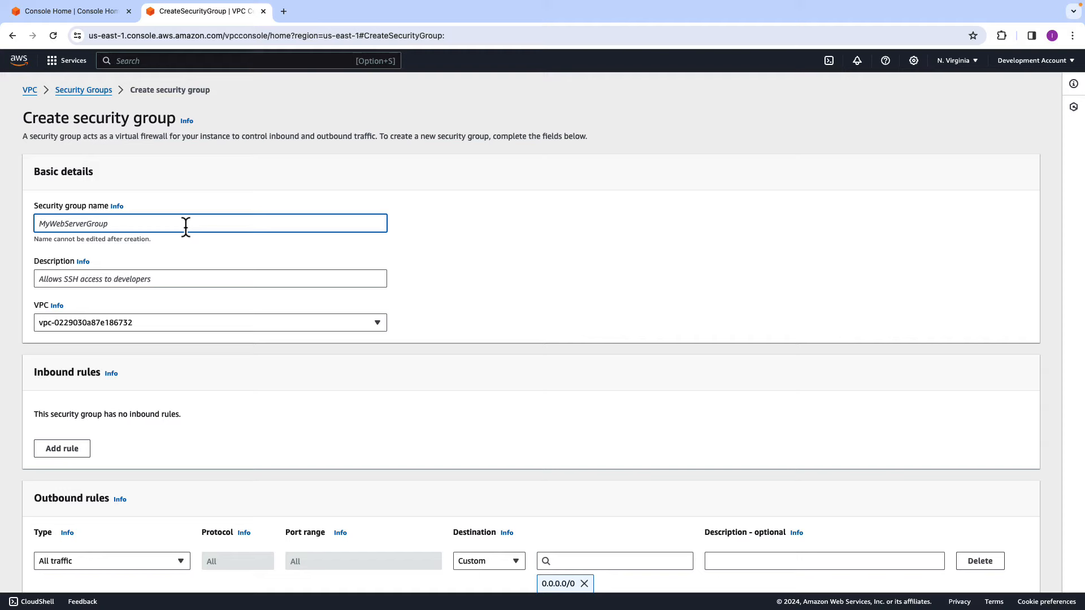
type("rr-alb-sg")
left_click(130, 330)
left_click(133, 384)
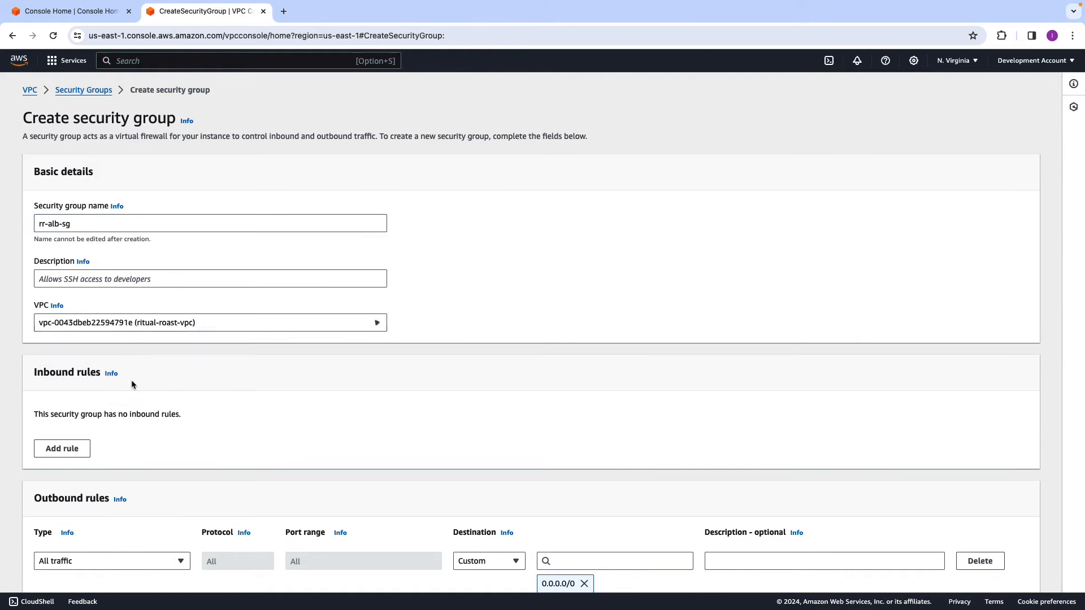
scroll(189, 356, "down", 2)
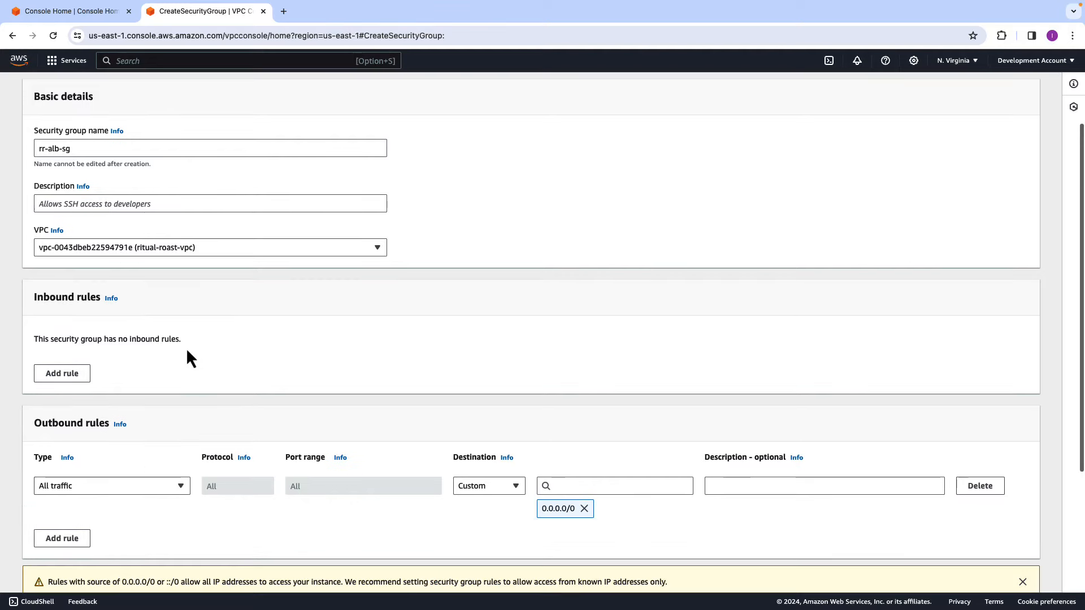
Add an inbound rule allowing HTTP port 80 from 0.0.0.0/0
left_click(52, 377)
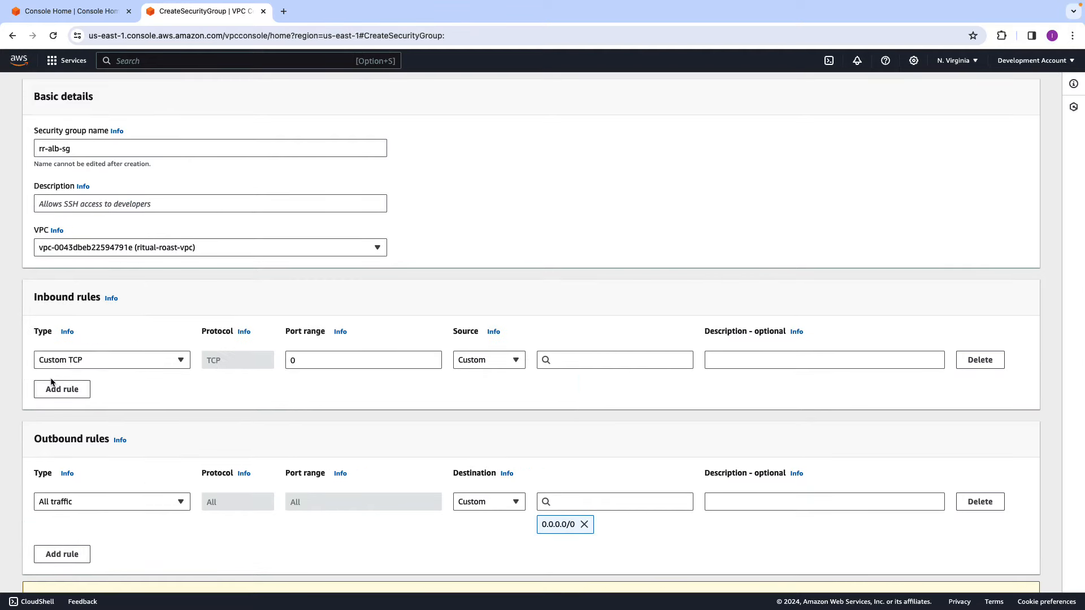
left_click(96, 361)
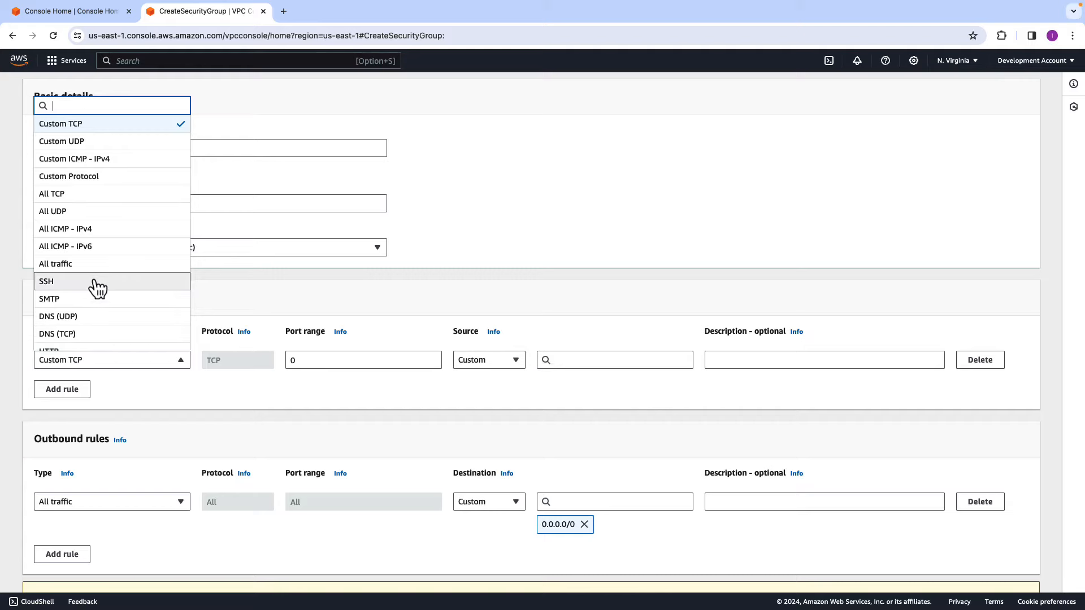
scroll(96, 286, "down", 3)
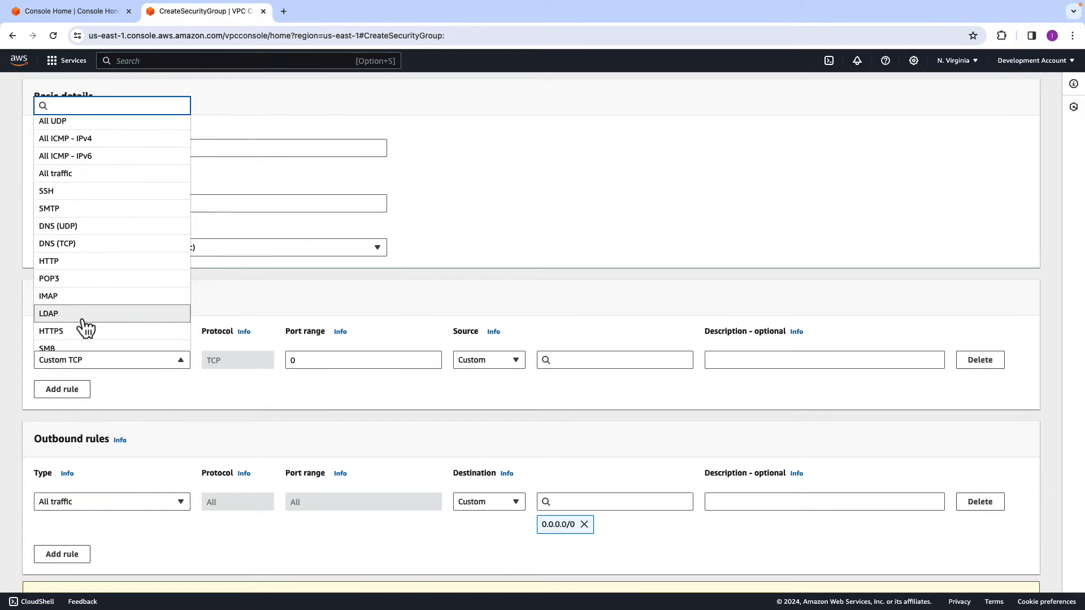
left_click(91, 264)
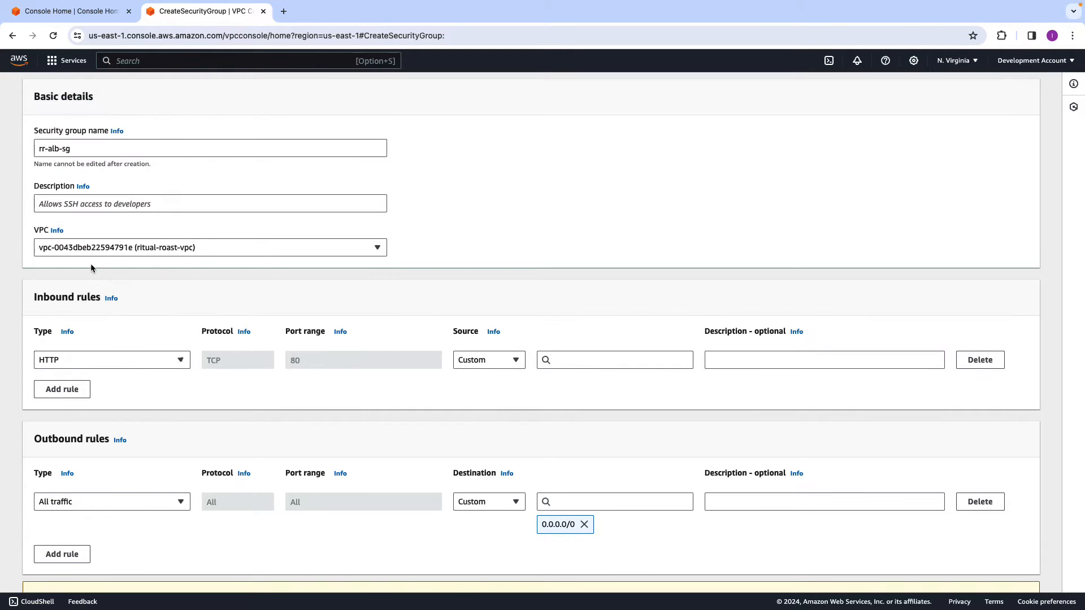
left_click(599, 362)
left_click(596, 400)
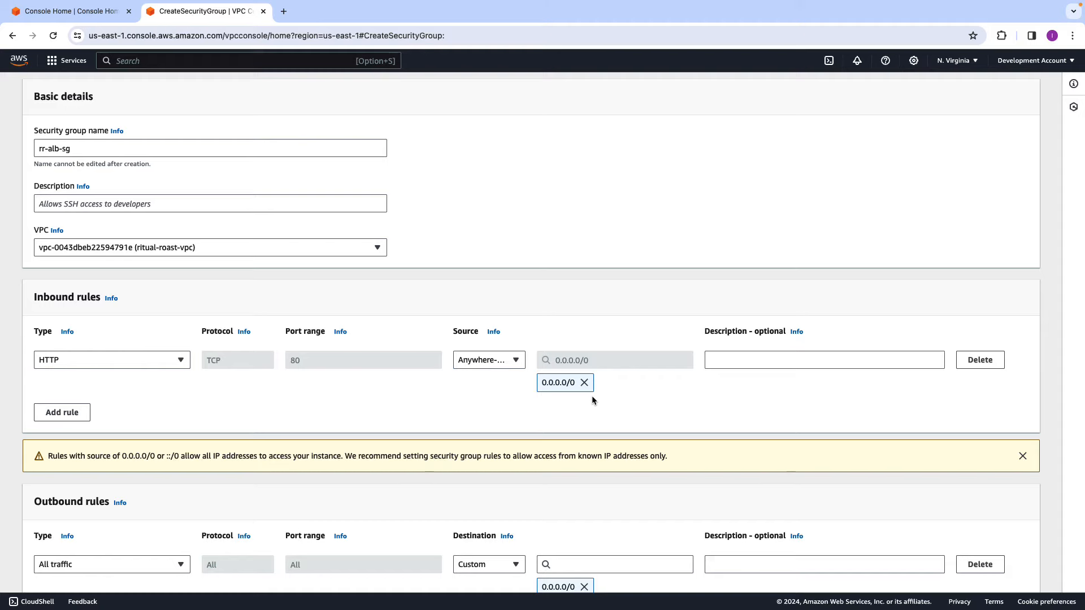
Fill the required description with 'rr-alb-sg' and create the security group
scroll(592, 397, "down", 5)
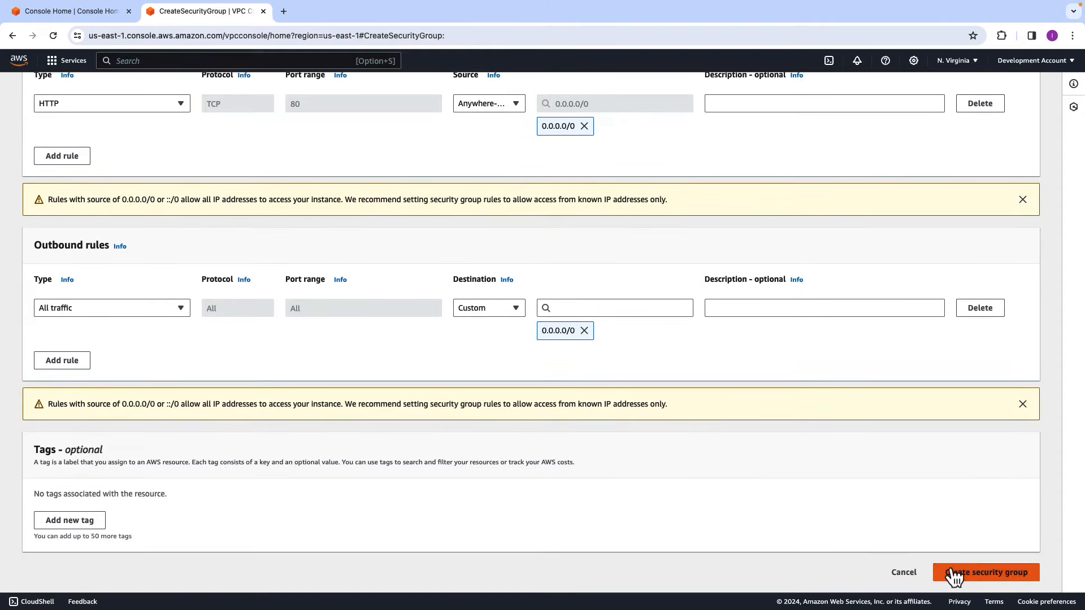
scroll(831, 454, "up", 6)
left_click(334, 280)
triple_click(117, 222)
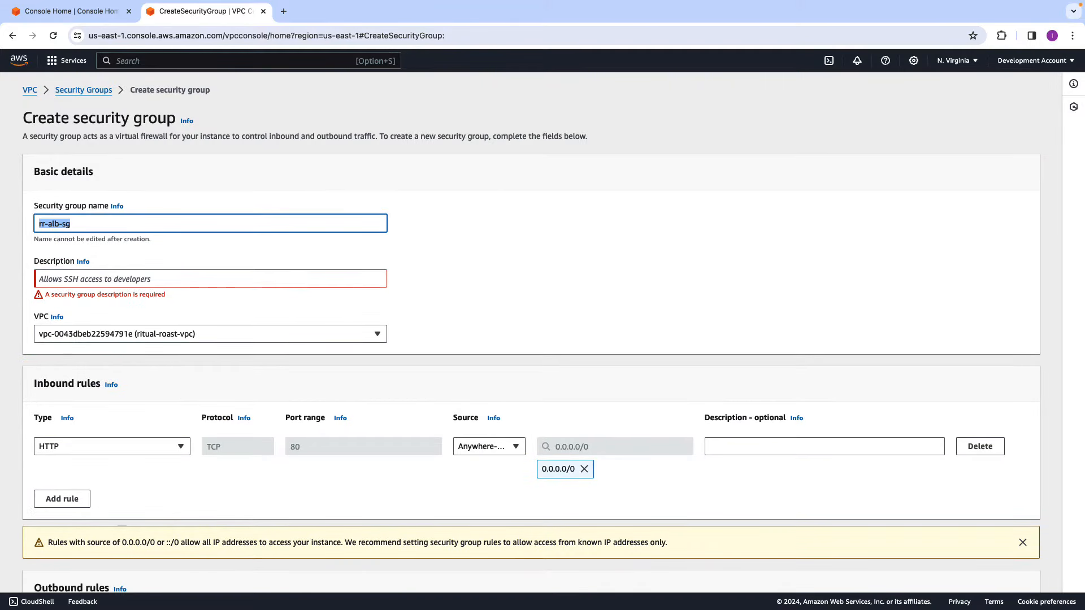
key("ctrl+c")
left_click(201, 280)
key("ctrl+v")
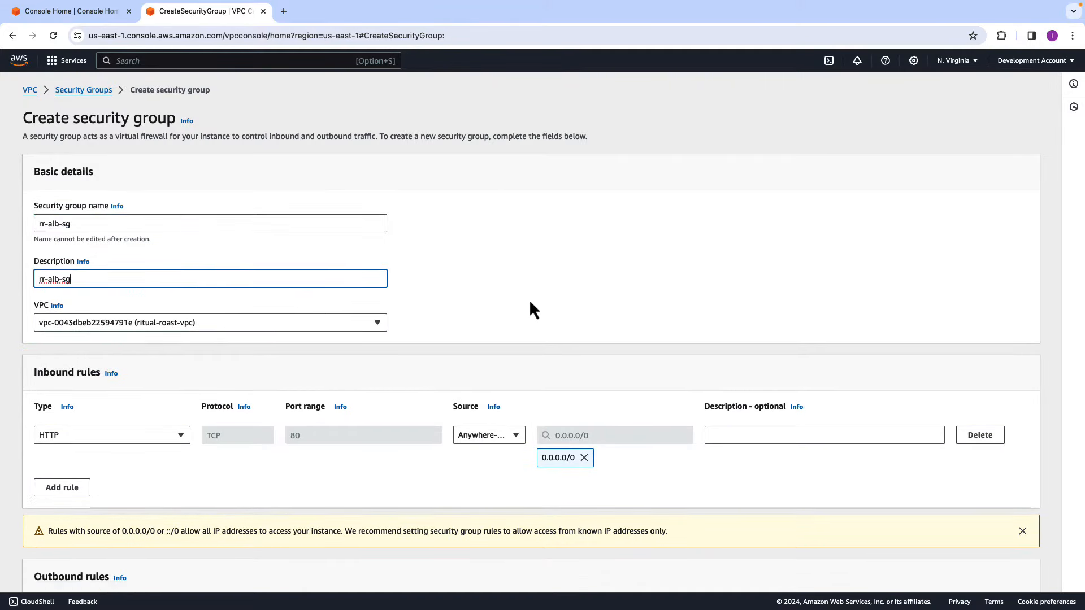
scroll(541, 298, "down", 6)
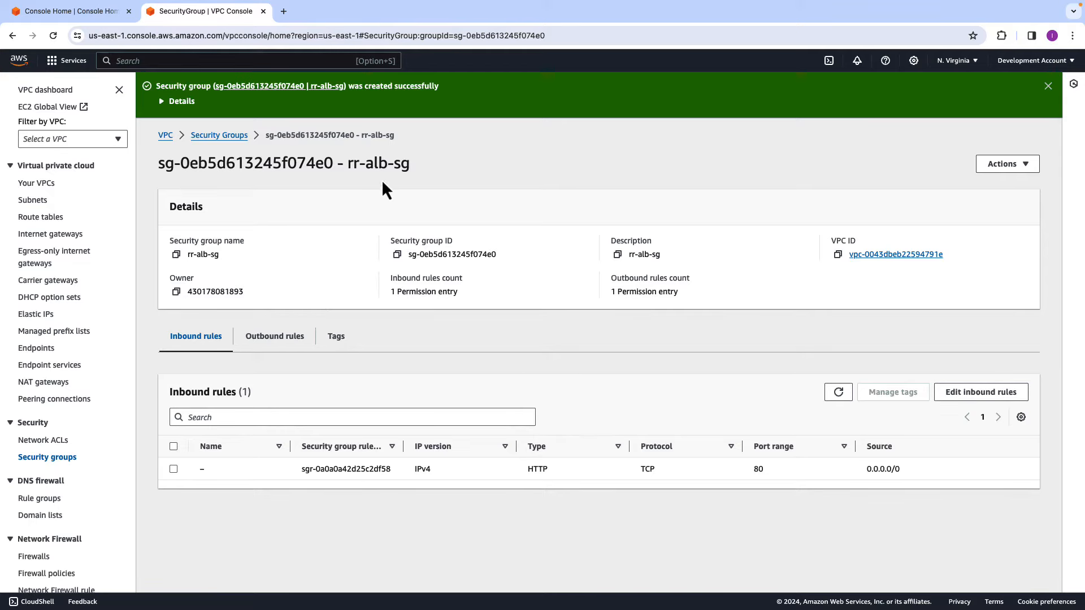
Set the rr-alb-sg group's Name tag to rr-alb-sg in the security groups list
left_click(223, 136)
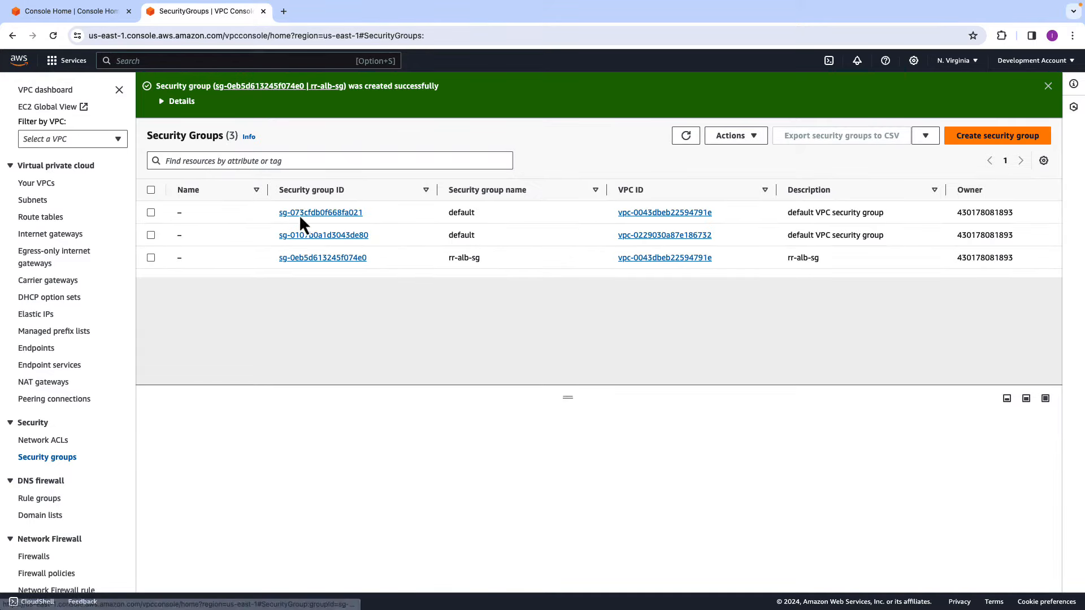
left_click_drag(484, 256, 445, 260)
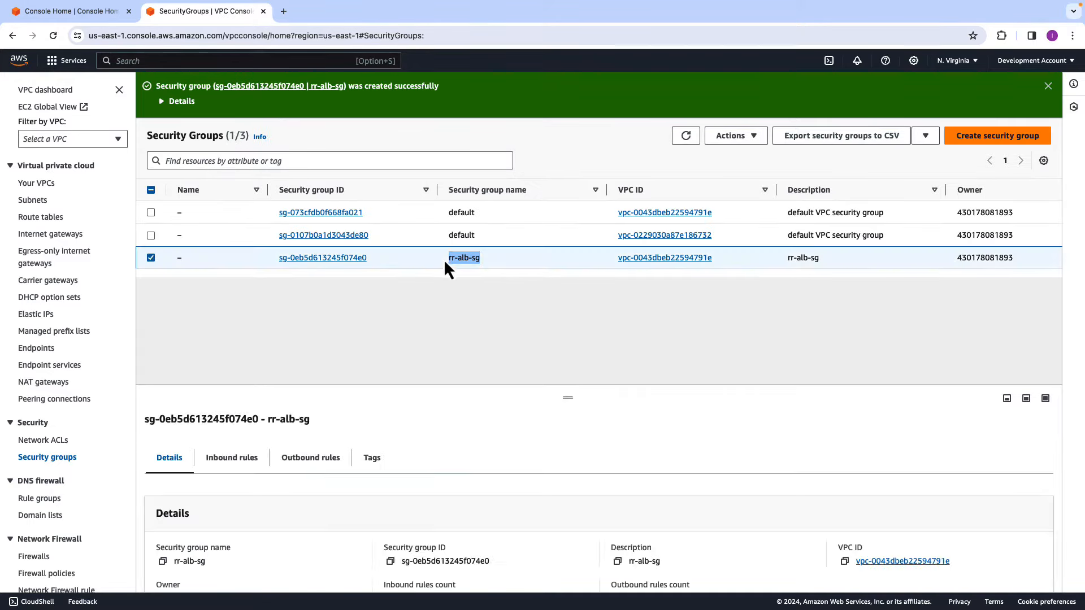
left_click(190, 257)
key("super+v")
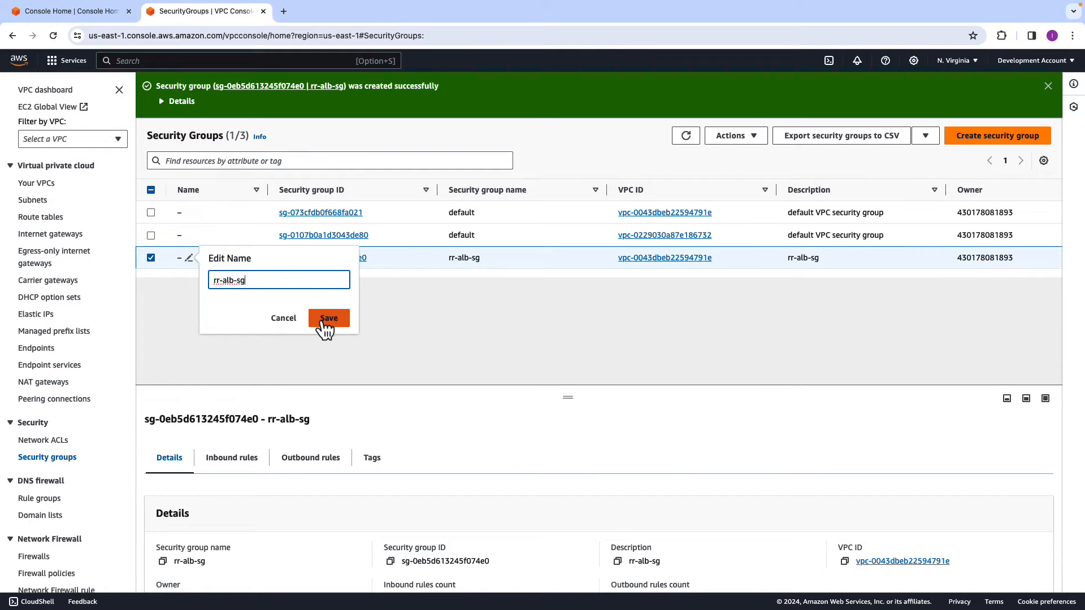
left_click(324, 318)
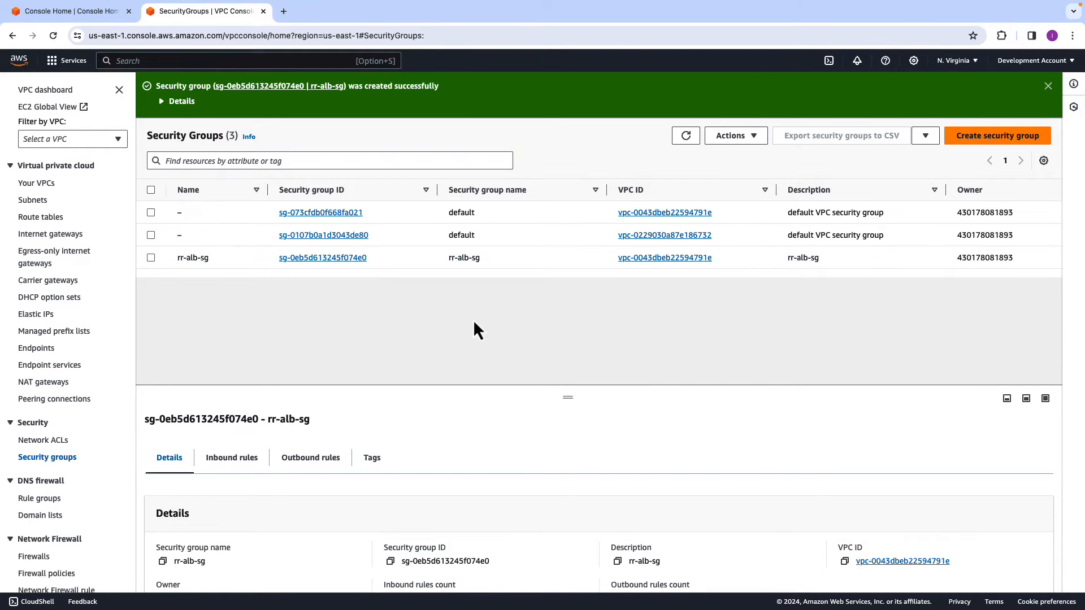
left_click(968, 141)
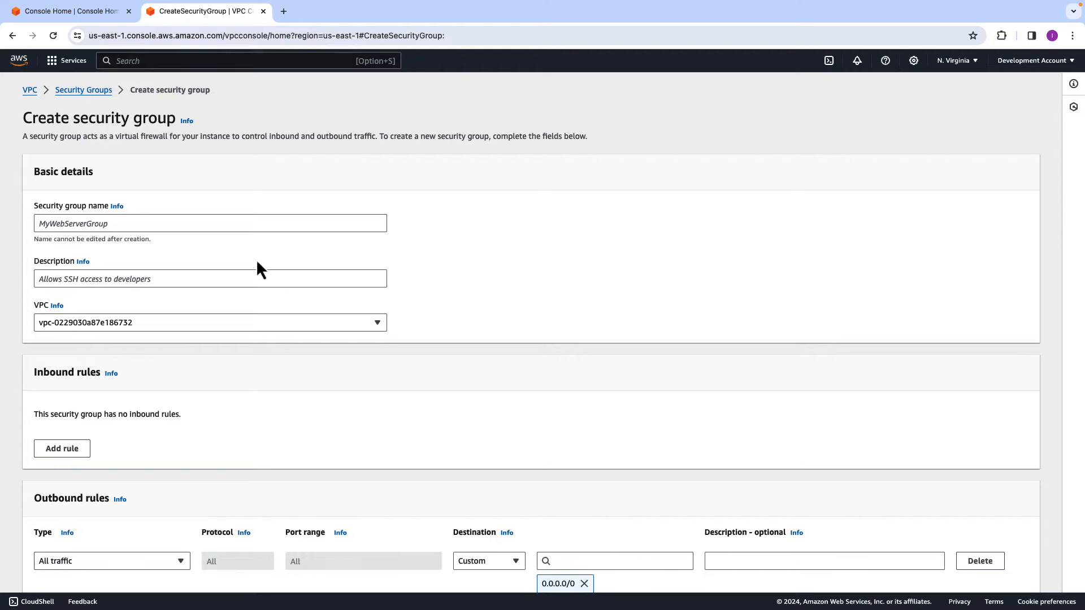
Name the second group rr-app-sg, with description rr-app-sg, in ritual-roast-vpc
left_click(123, 224)
type("rr-")
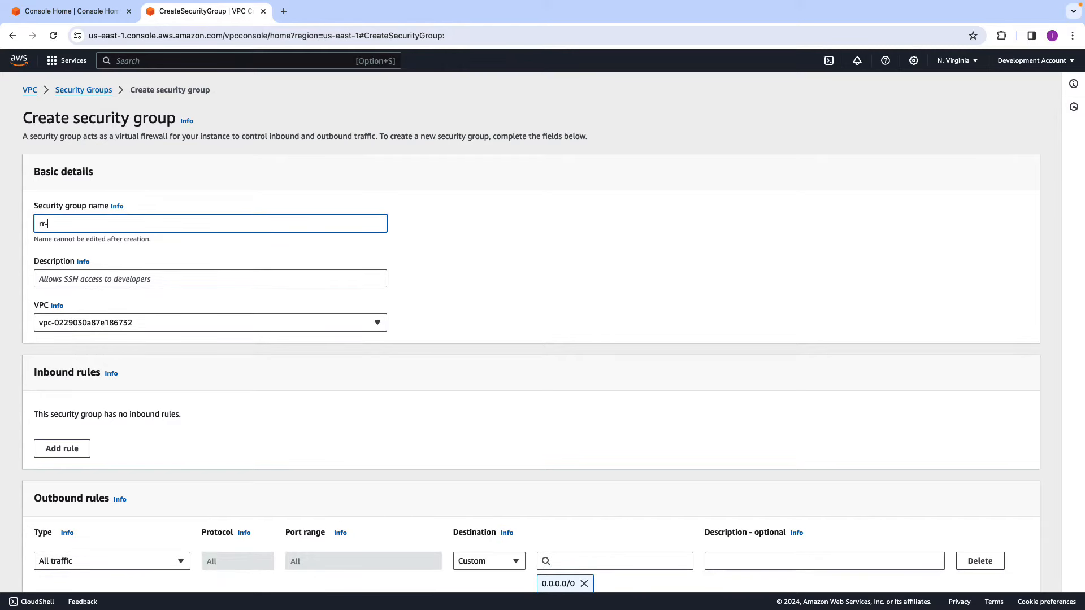
type("app-sg")
left_click(50, 278)
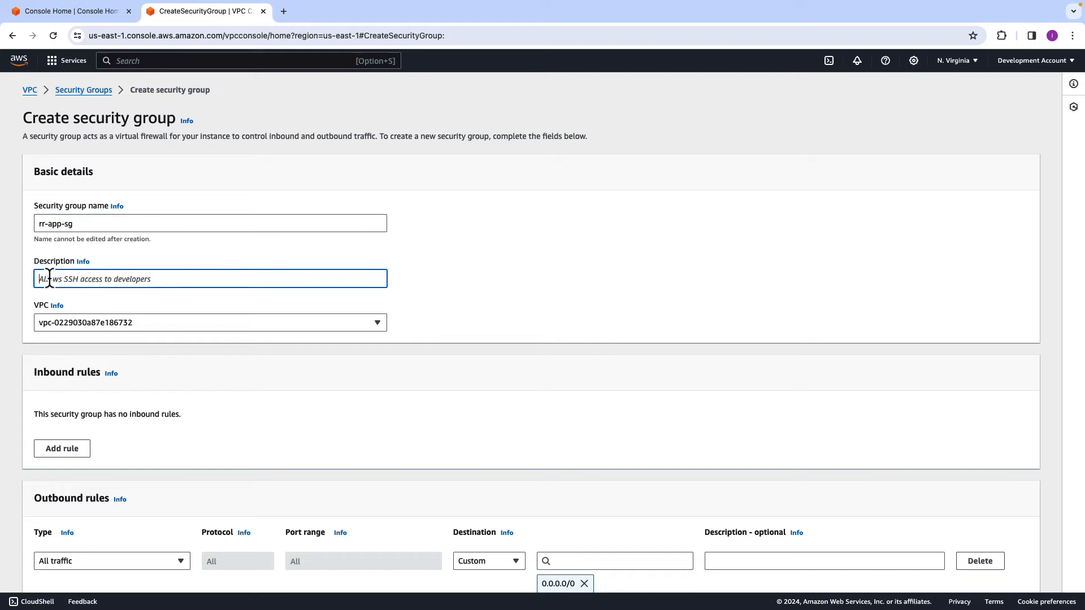
key("super+v")
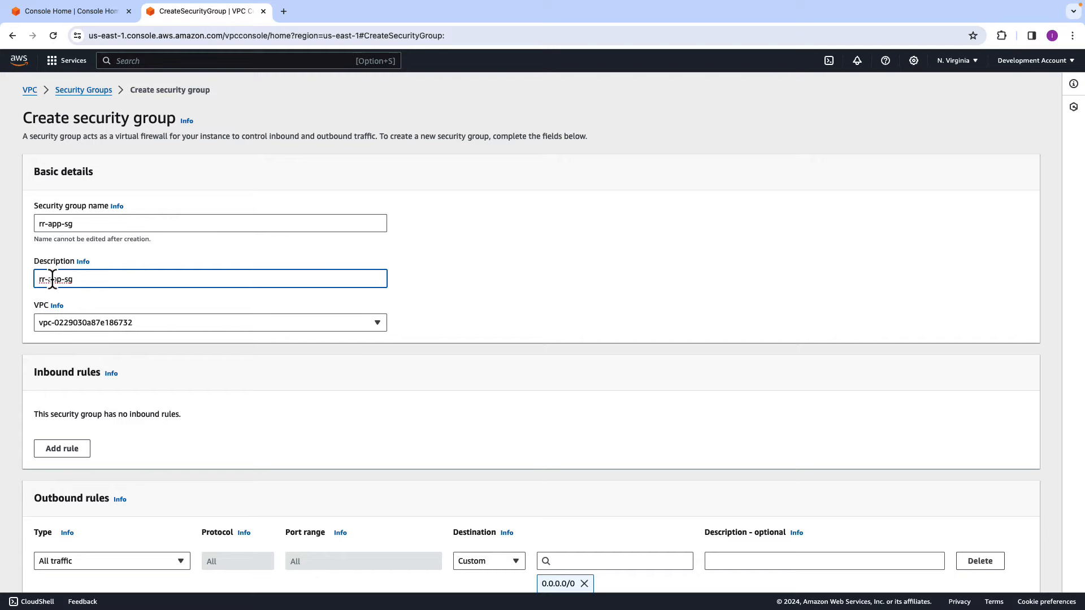
left_click(164, 320)
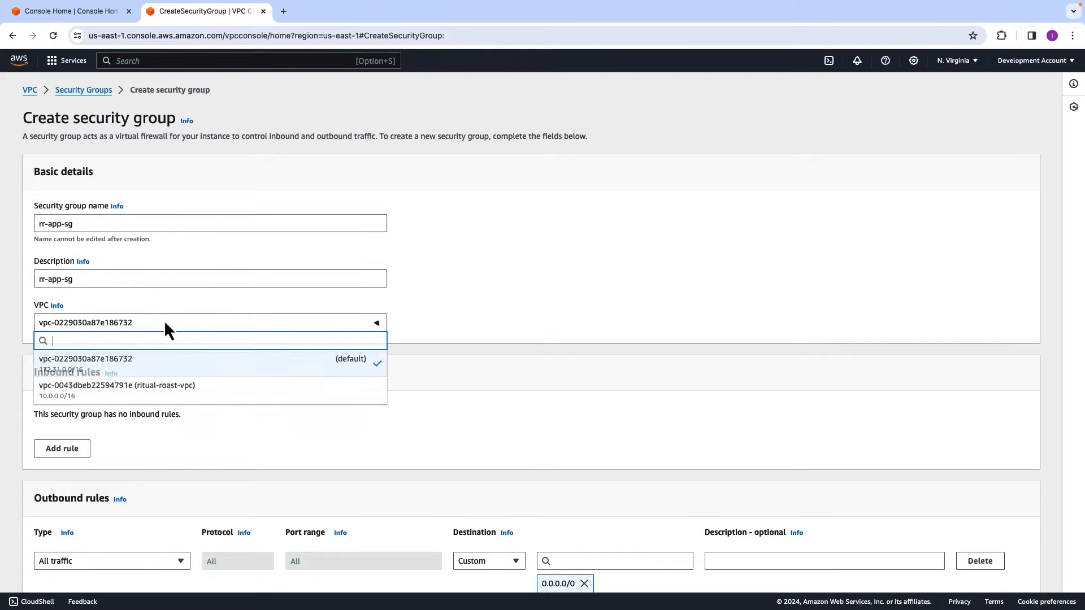
left_click(125, 387)
Add an inbound HTTP port 80 rule sourced from rr-alb-sg and create the group
scroll(165, 374, "down", 2)
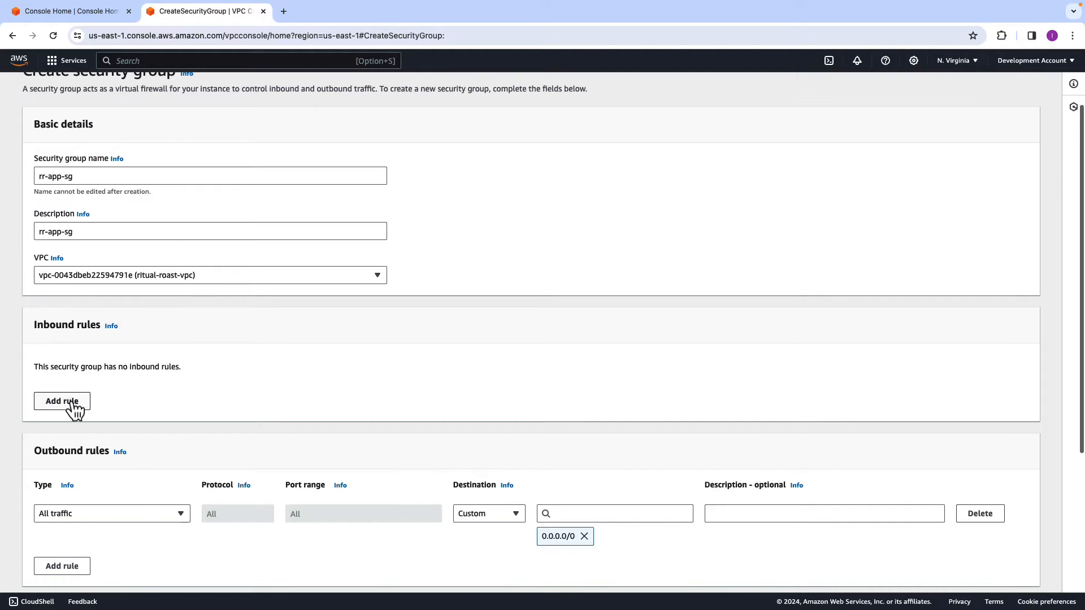
left_click(66, 402)
left_click(156, 394)
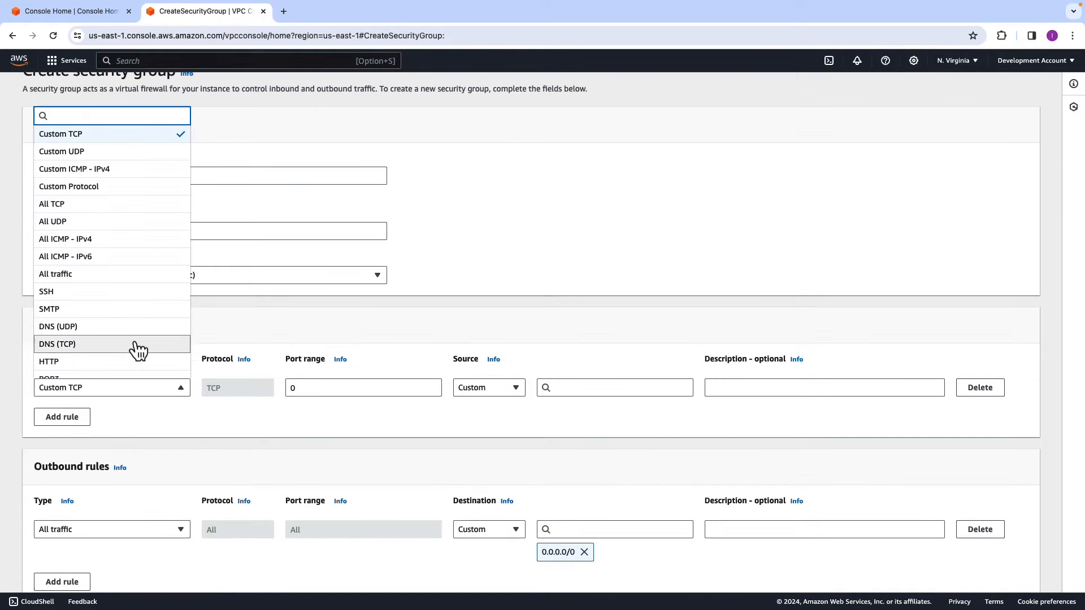
left_click(120, 361)
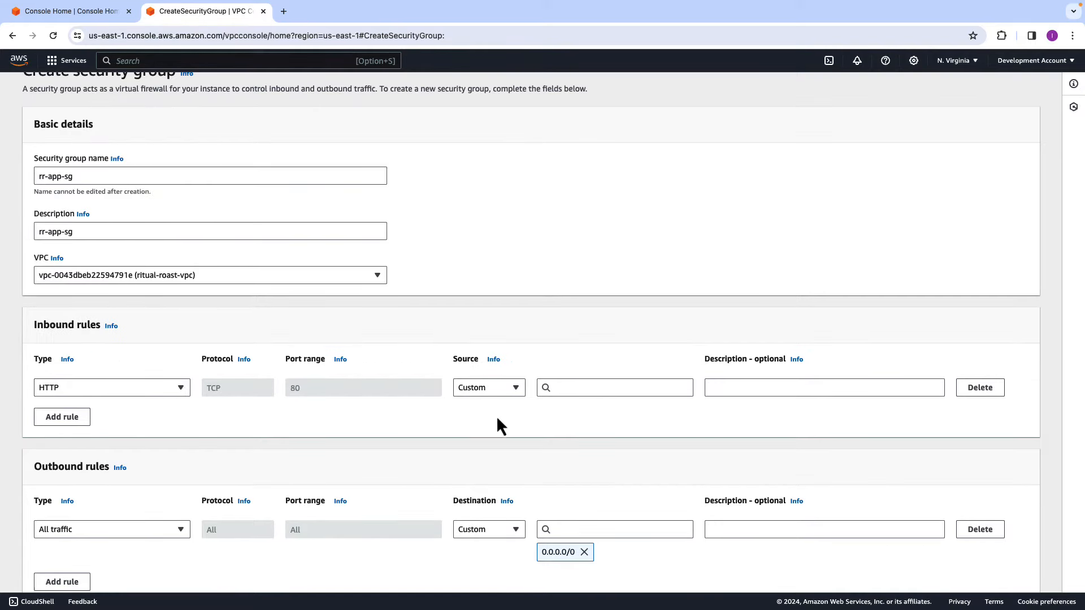
left_click(510, 395)
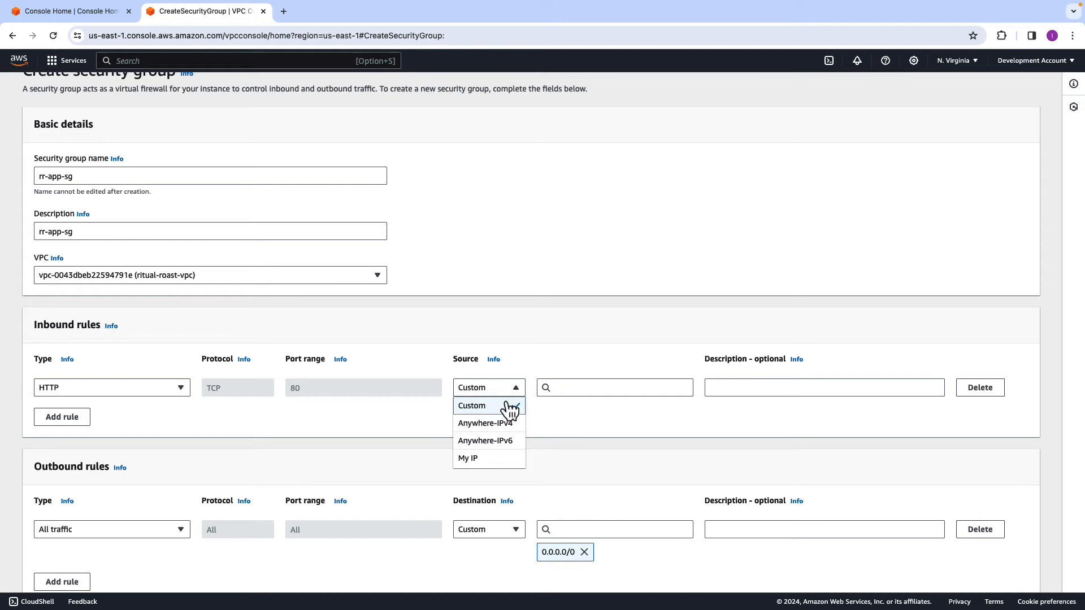
left_click(554, 390)
scroll(584, 538, "down", 3)
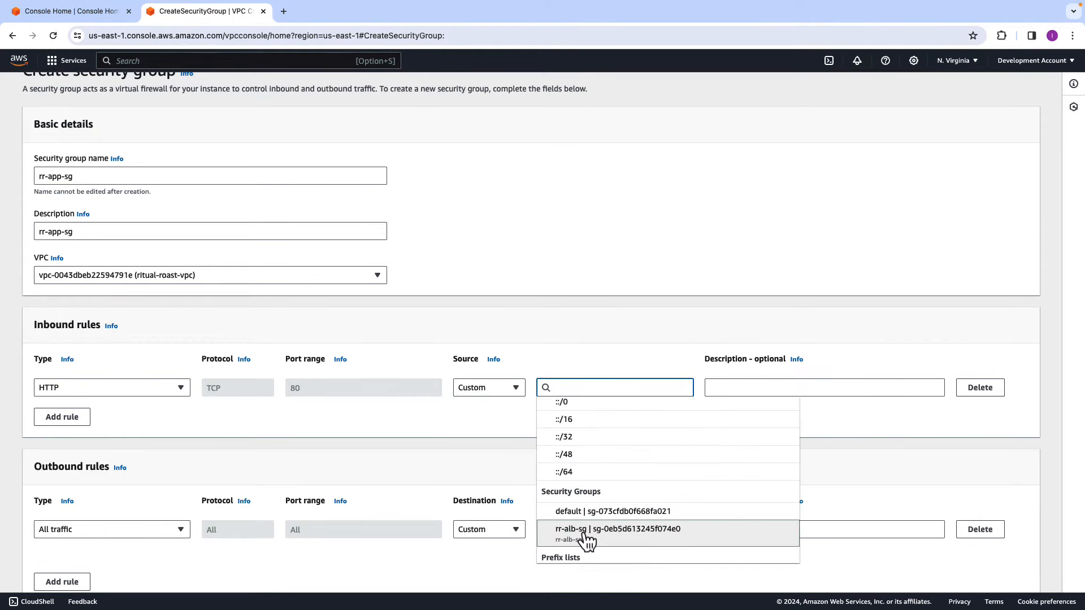
left_click(586, 535)
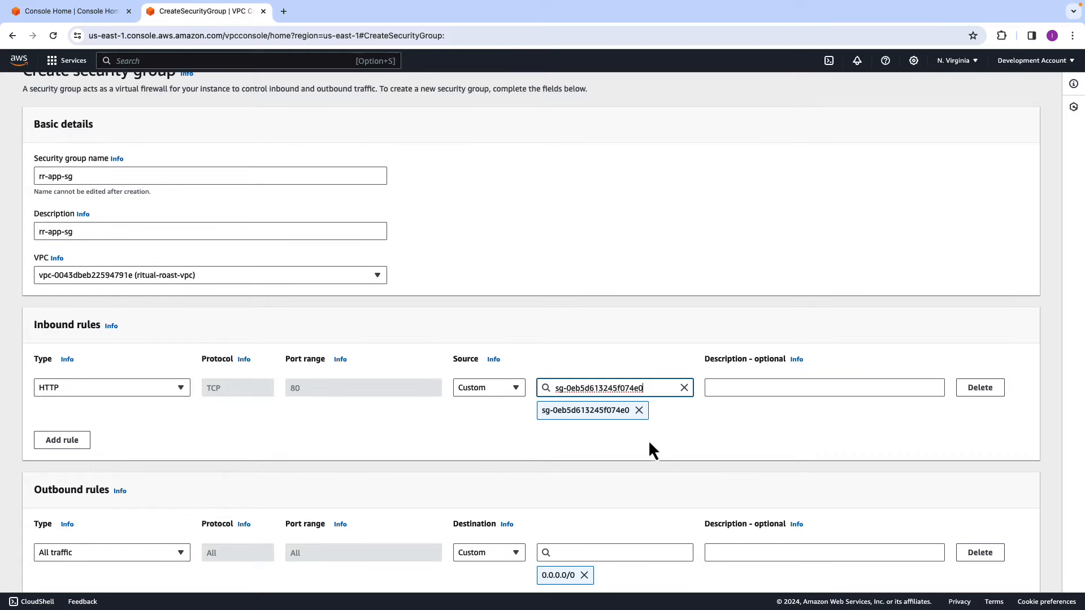
scroll(650, 447, "down", 5)
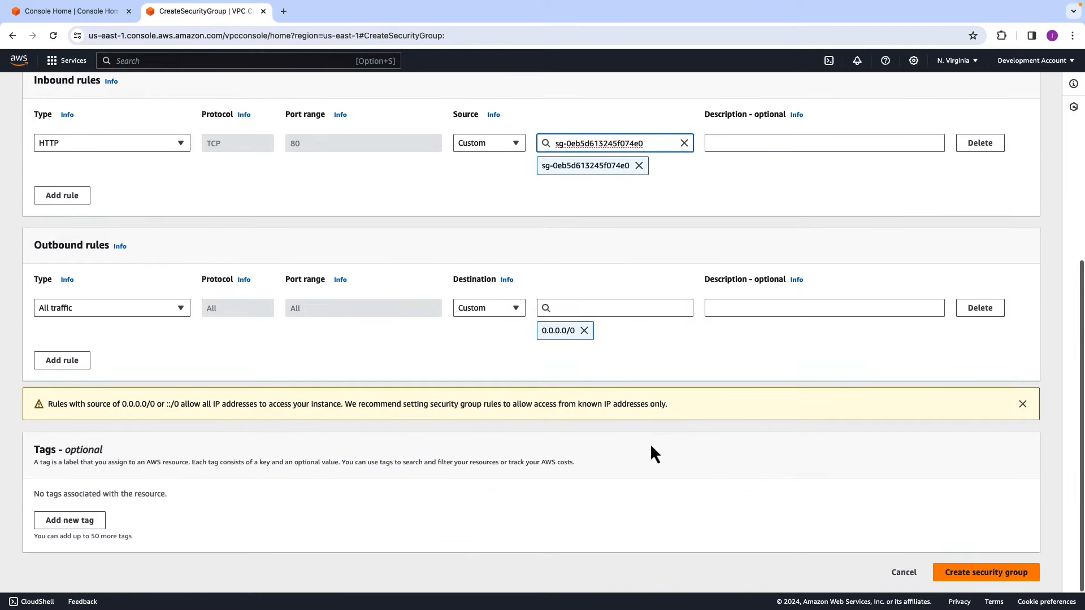
left_click(977, 581)
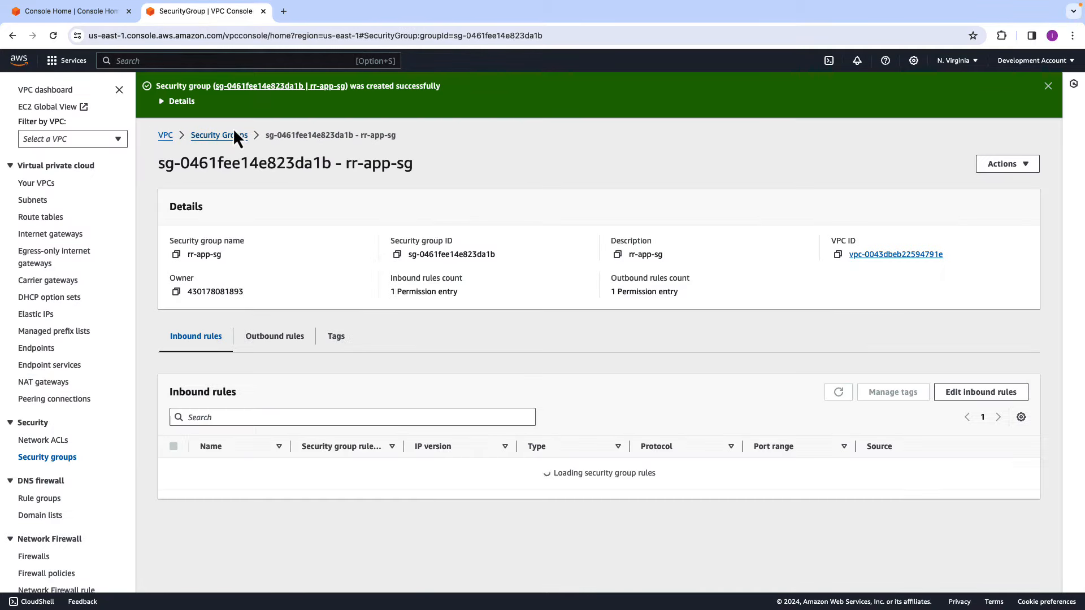
Set the rr-app-sg group's Name tag to rr-app-sg
left_click(228, 135)
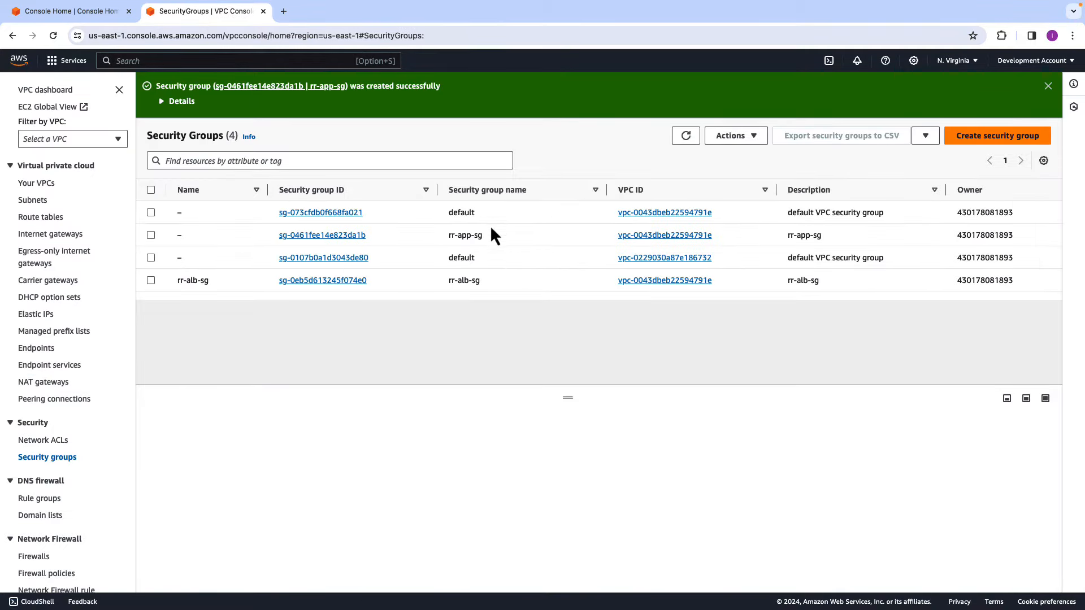
left_click_drag(486, 235, 446, 236)
key("super+c")
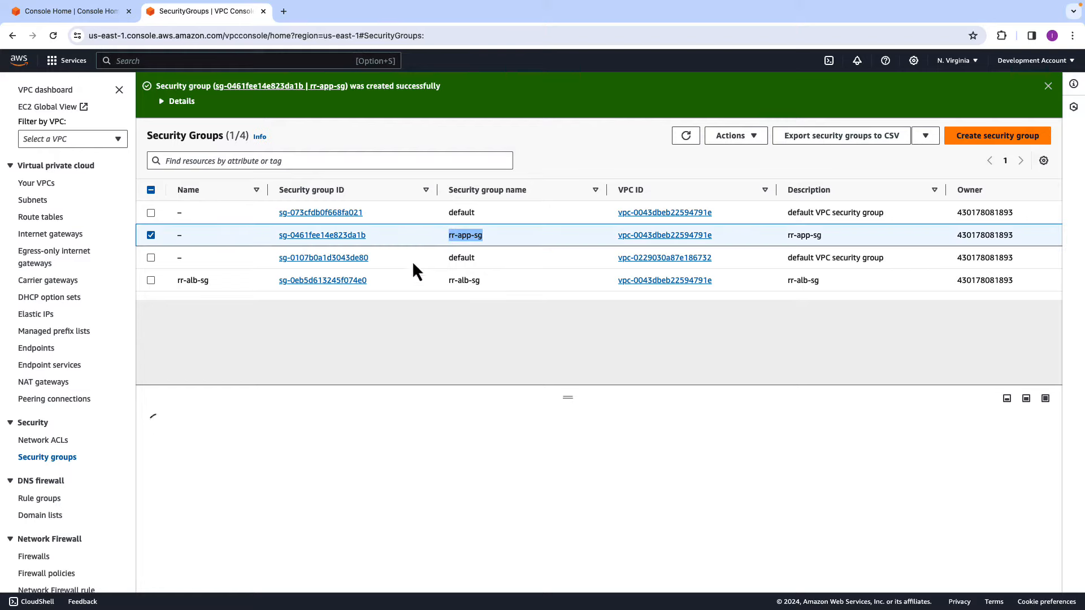
left_click(189, 235)
key("super+v")
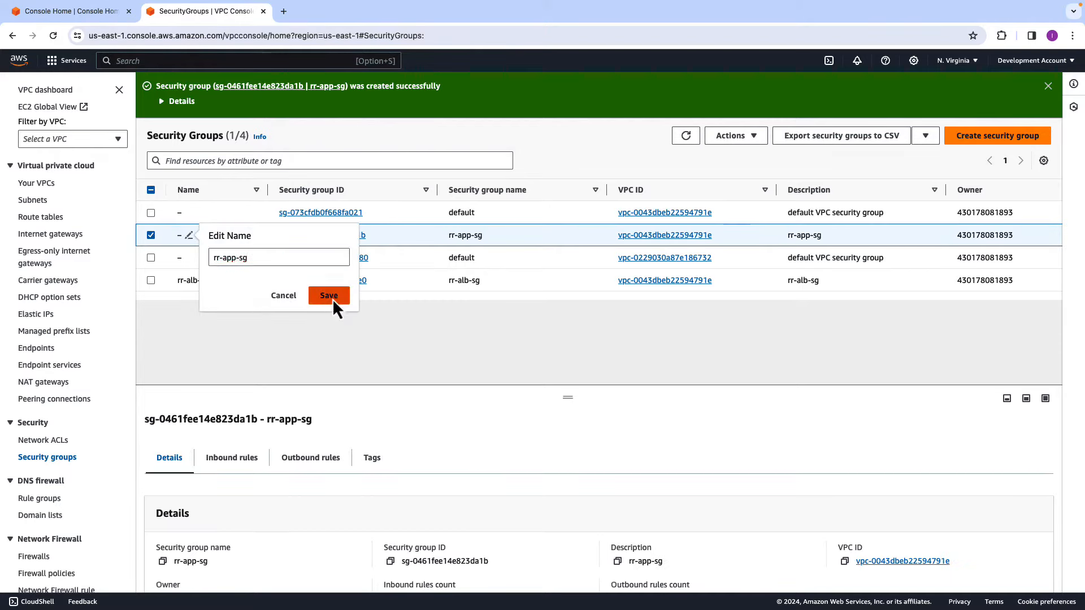
left_click(330, 295)
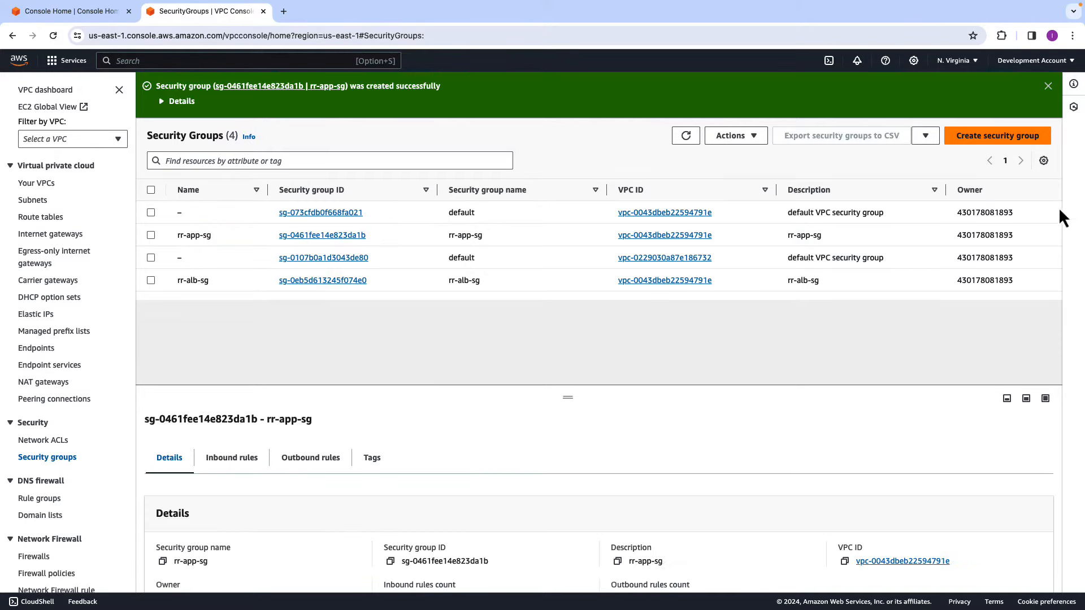
left_click(1005, 143)
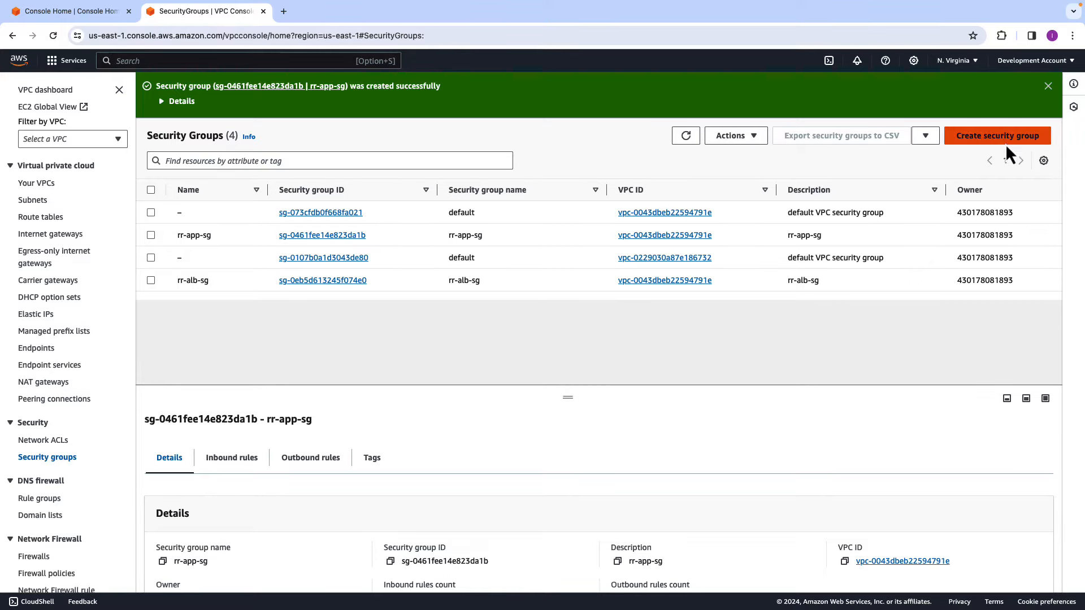
Name the new group rr-data-sg, with matching description, in ritual-roast-vpc
left_click(182, 223)
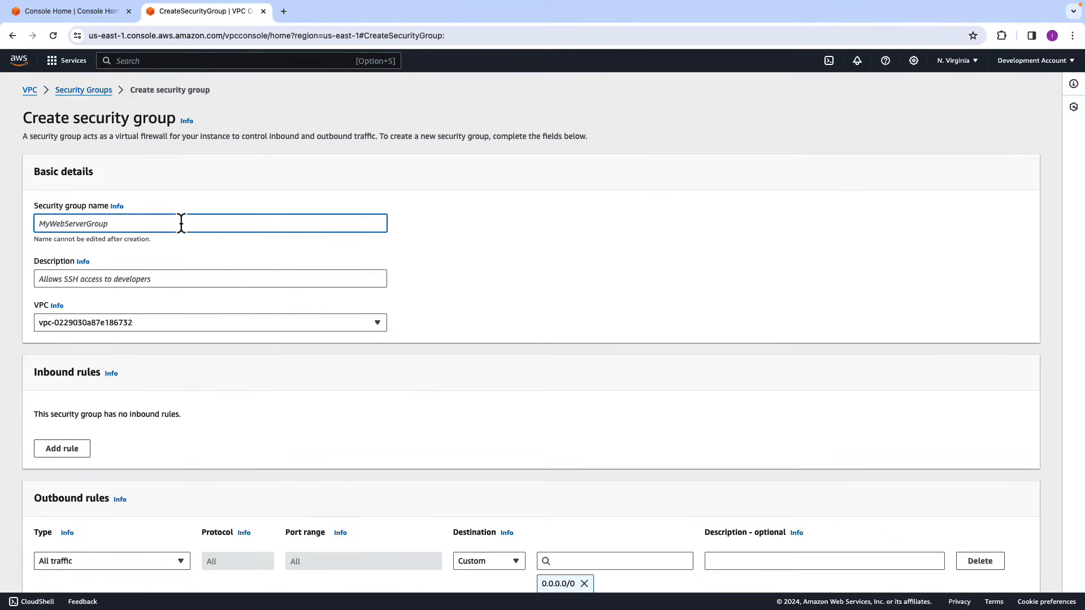
type("rr-data-sg")
key("super+a")
key("super+c")
left_click(141, 277)
key("super+v")
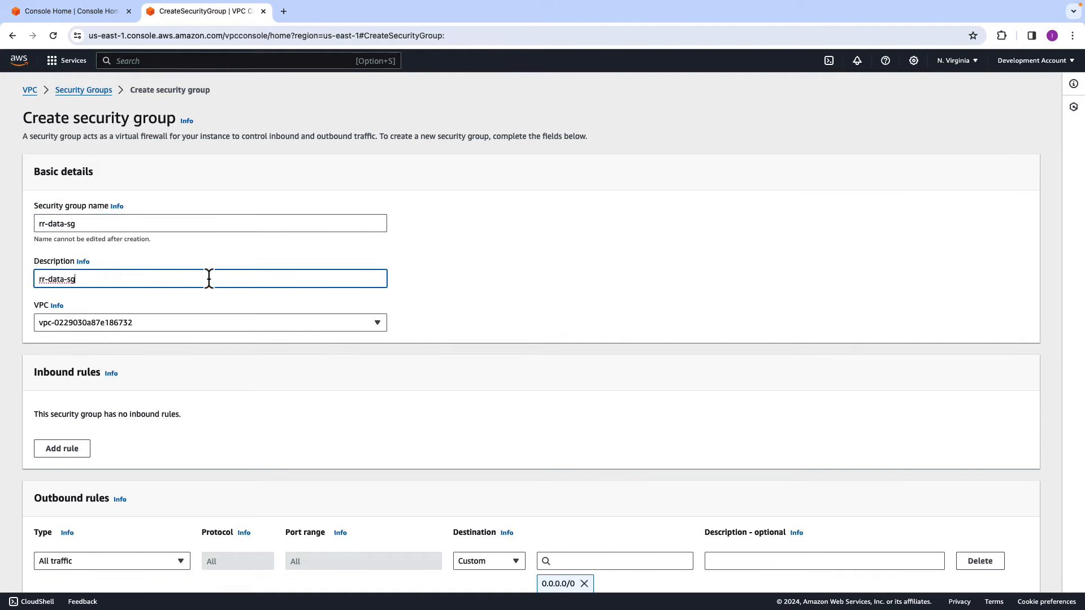
left_click(258, 319)
left_click(192, 390)
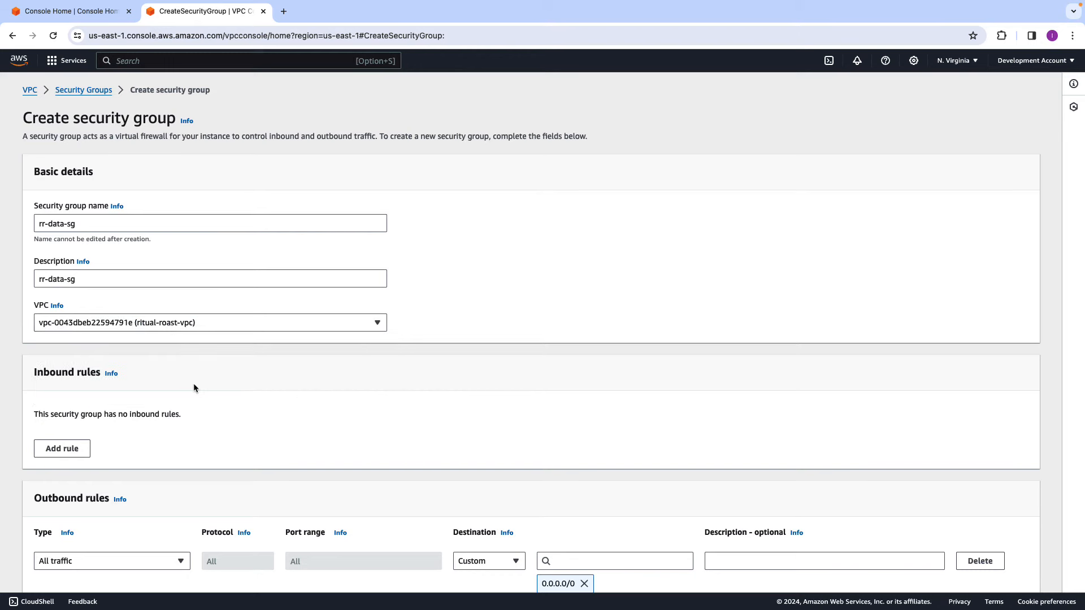
Add an inbound MYSQL/Aurora port 3306 rule allowing traffic only from rr-app-sg
left_click(77, 449)
left_click(91, 438)
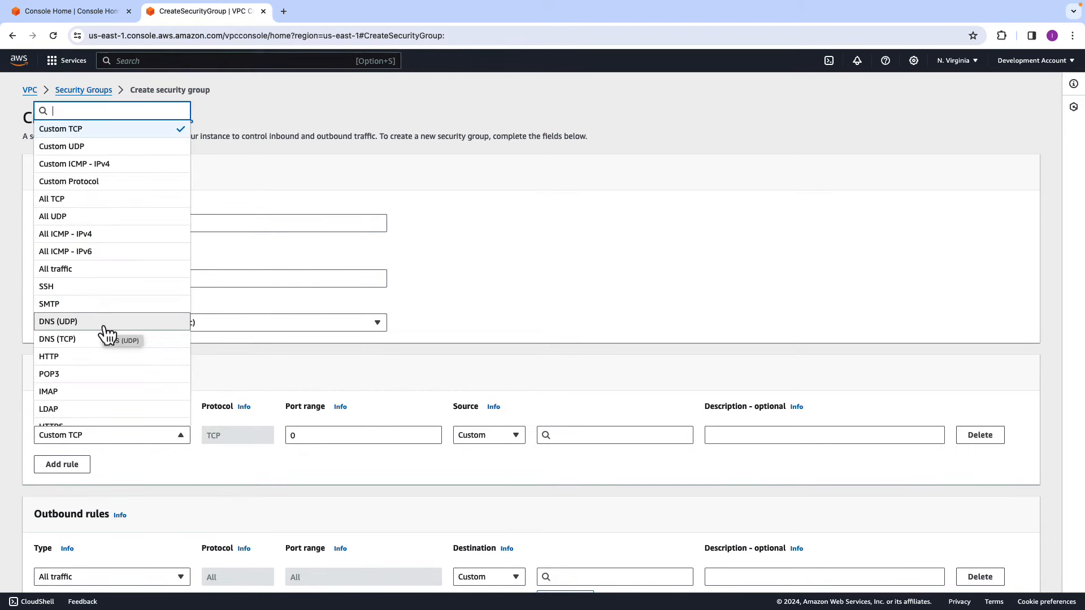
scroll(107, 335, "down", 5)
scroll(107, 335, "down", 2)
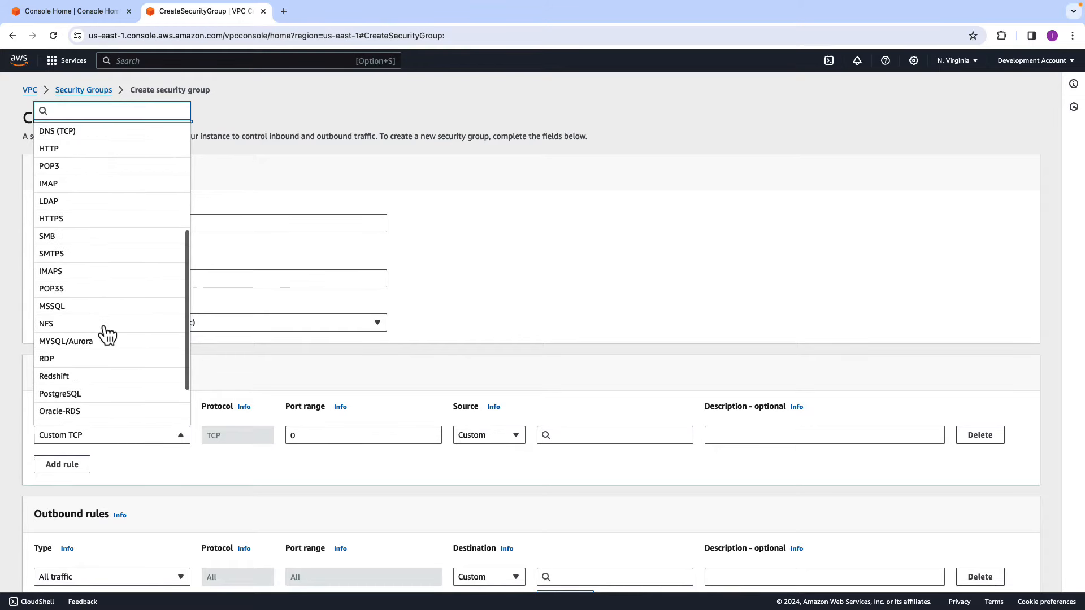
left_click(61, 348)
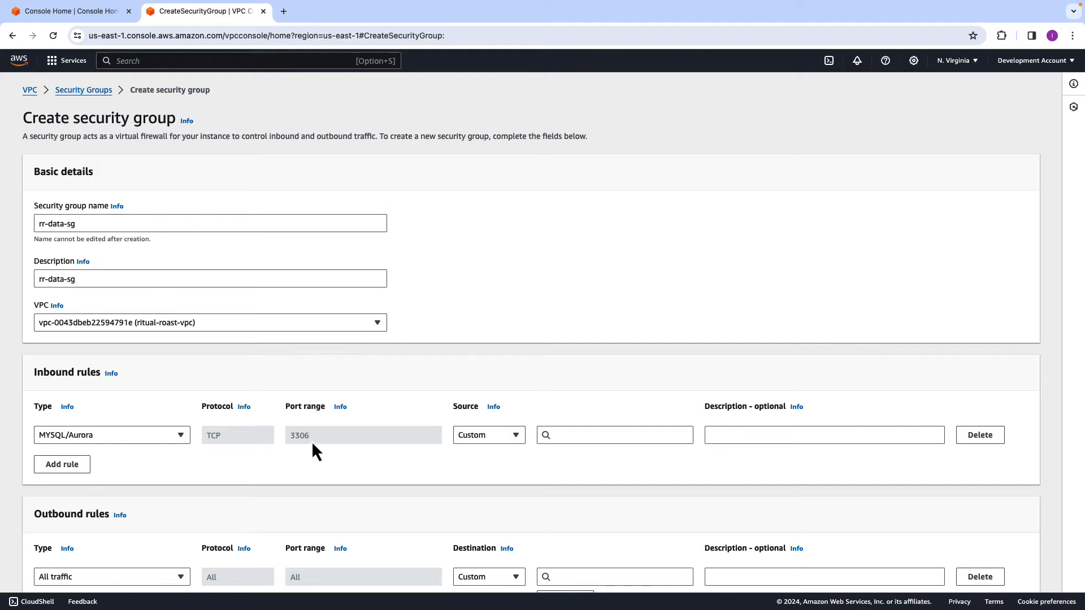
left_click(567, 435)
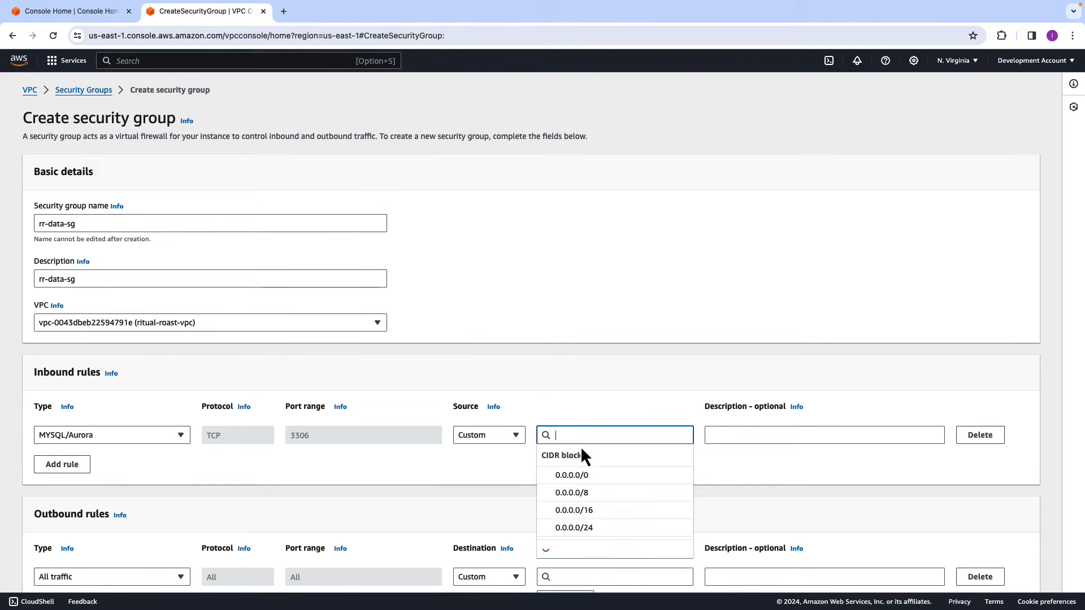
scroll(595, 465, "down", 5)
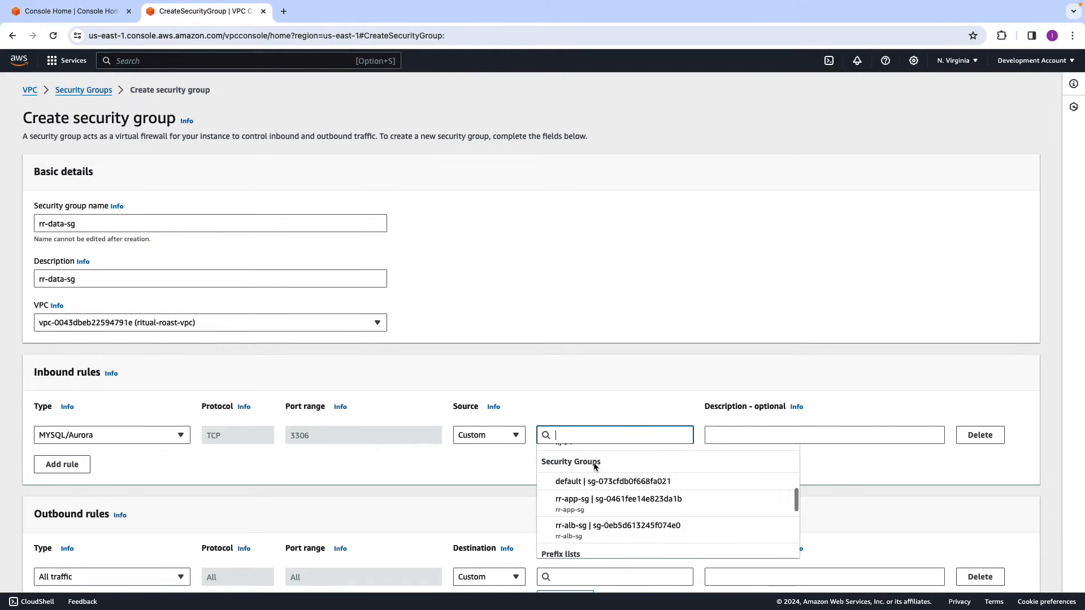
left_click(603, 503)
scroll(602, 500, "down", 5)
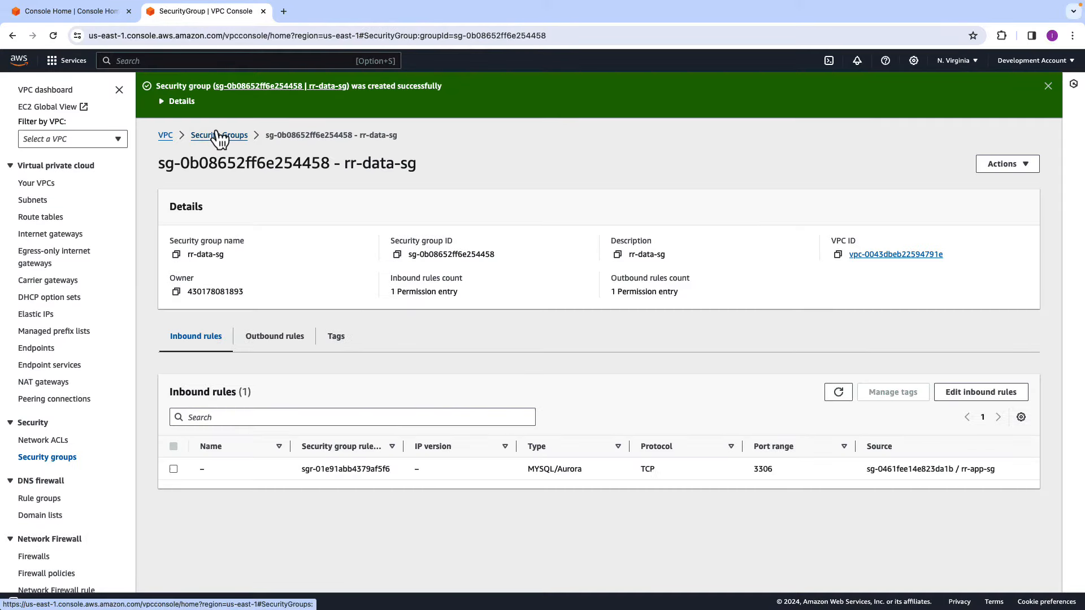
Set the rr-data-sg group's Name tag to rr-data-sg
left_click(217, 135)
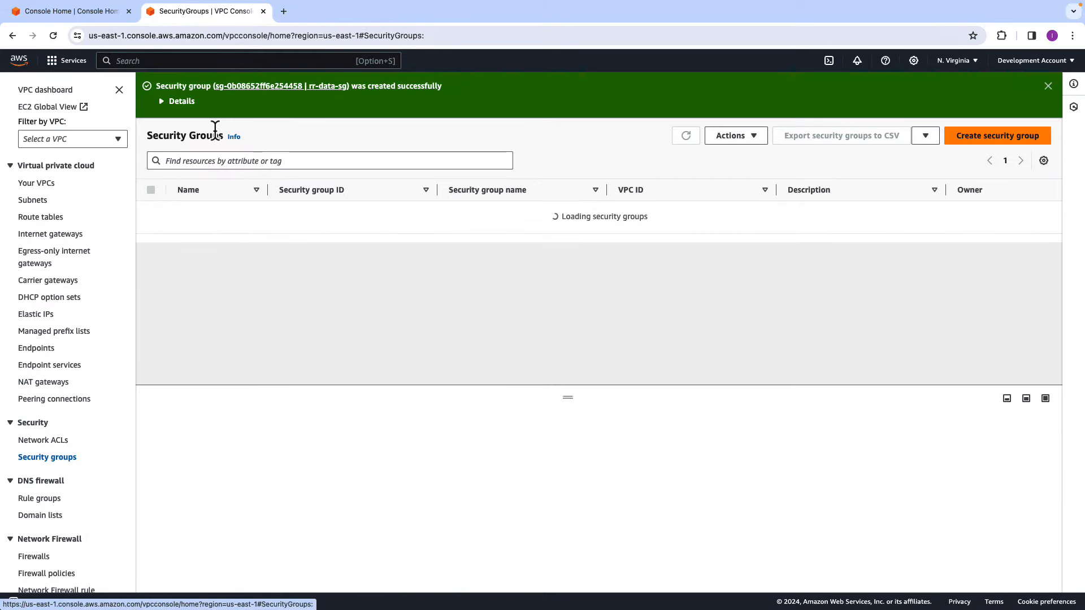
left_click(481, 282)
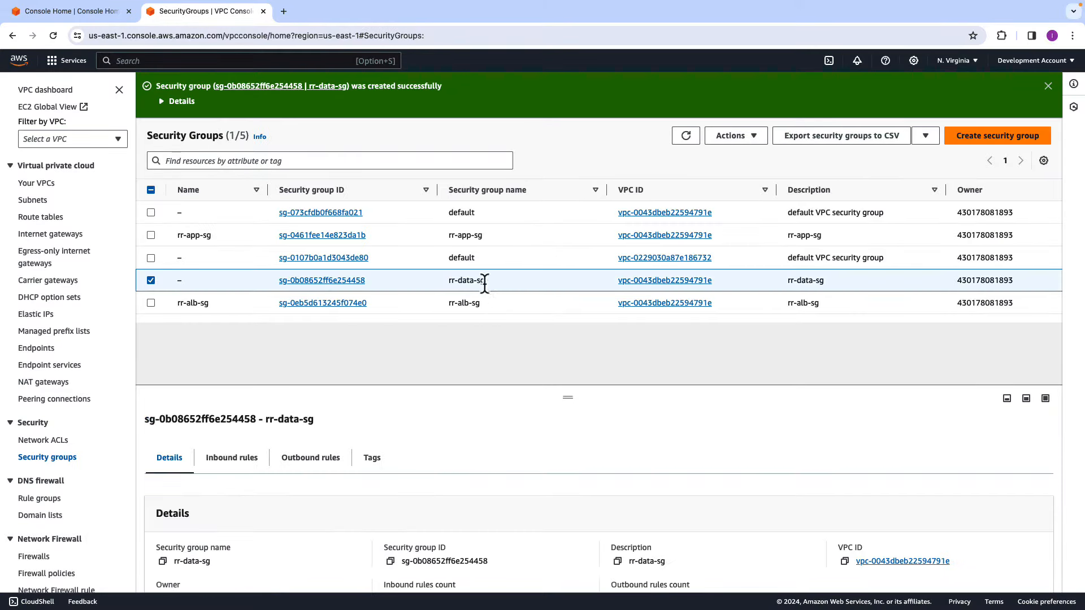
left_click_drag(486, 281, 446, 284)
key("ctrl+c")
left_click(189, 281)
key("ctrl+v")
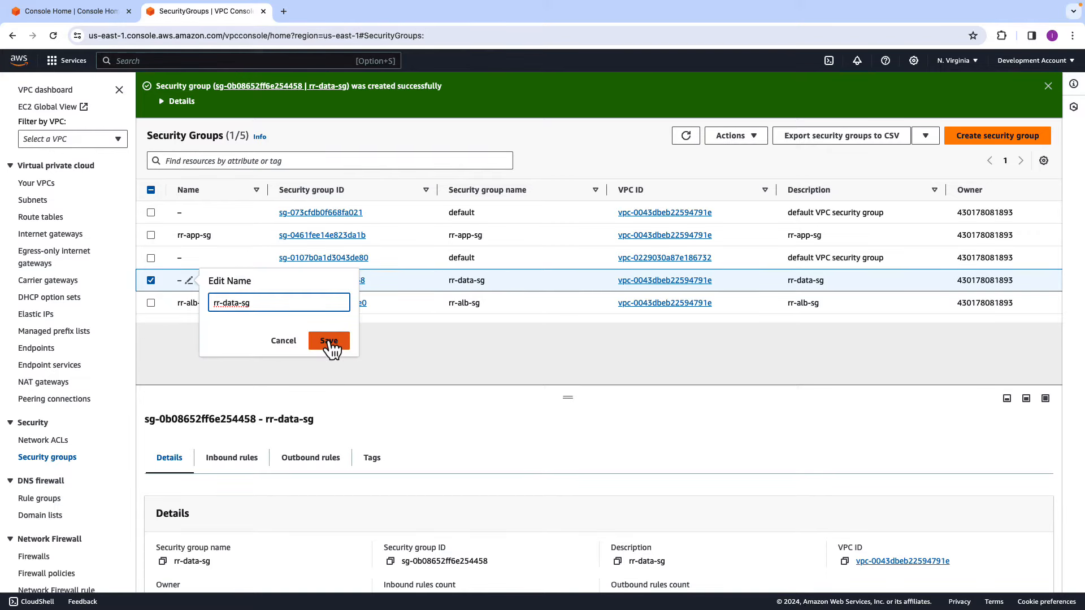
left_click(329, 342)
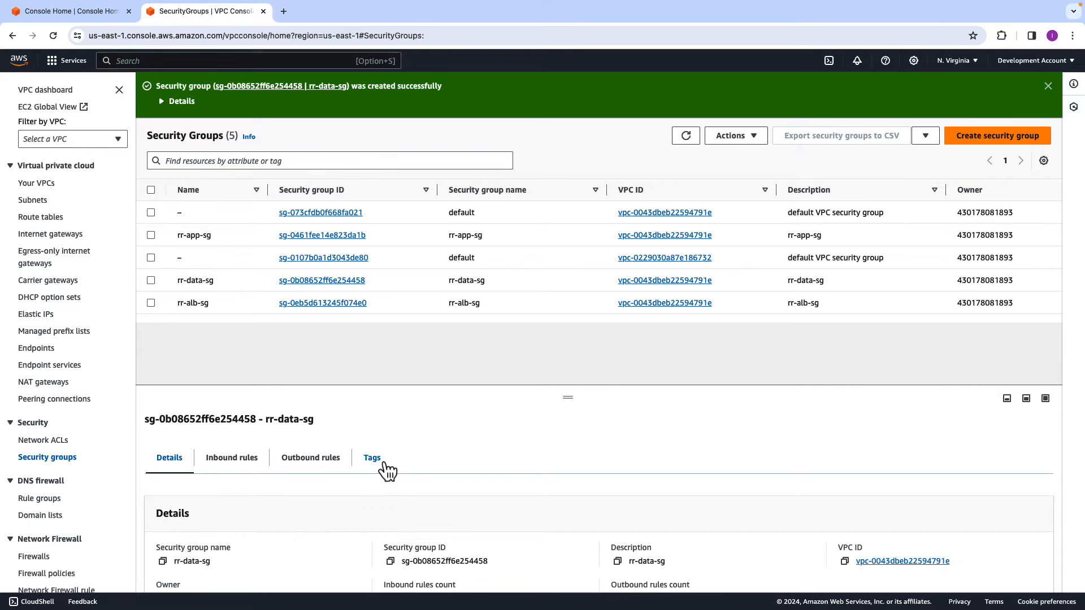
left_click_drag(612, 390, 586, 360)
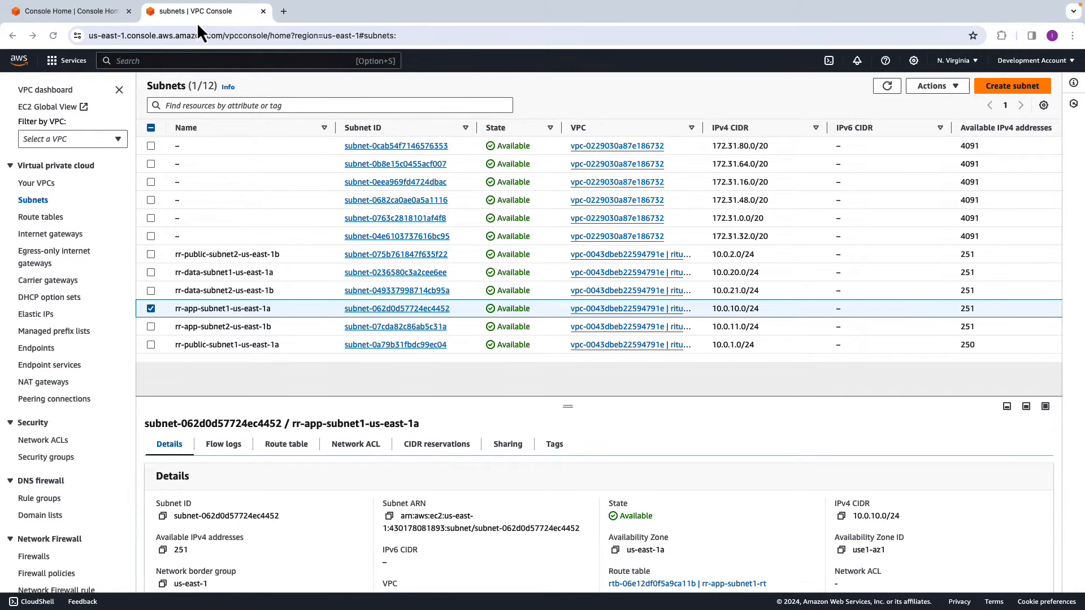
Open Elastic Container Registry in a new tab and go to its private repositories
left_click(197, 60)
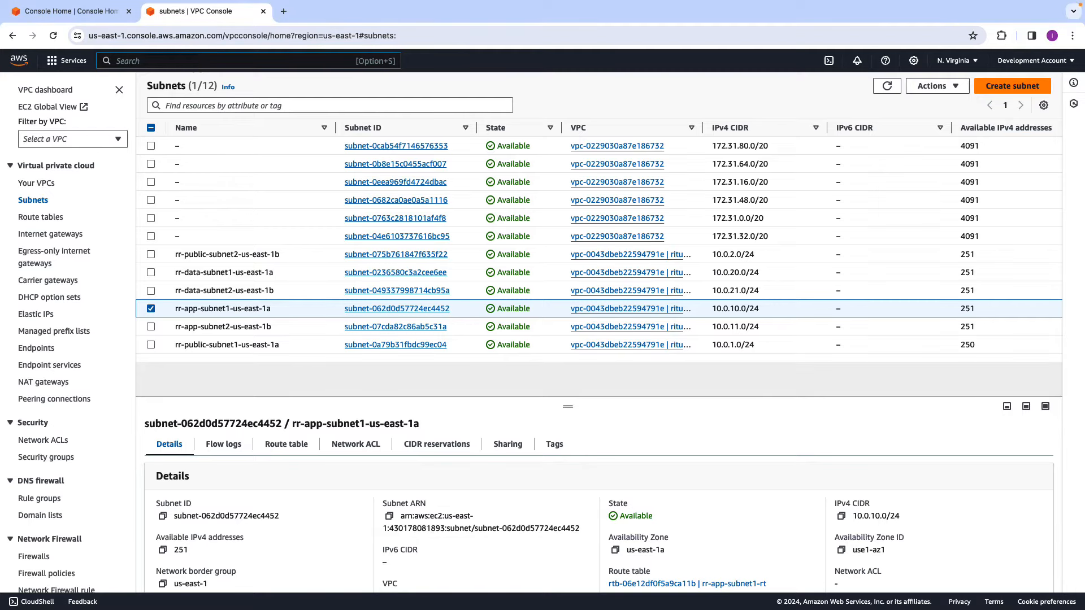
type("ecr")
right_click(352, 151)
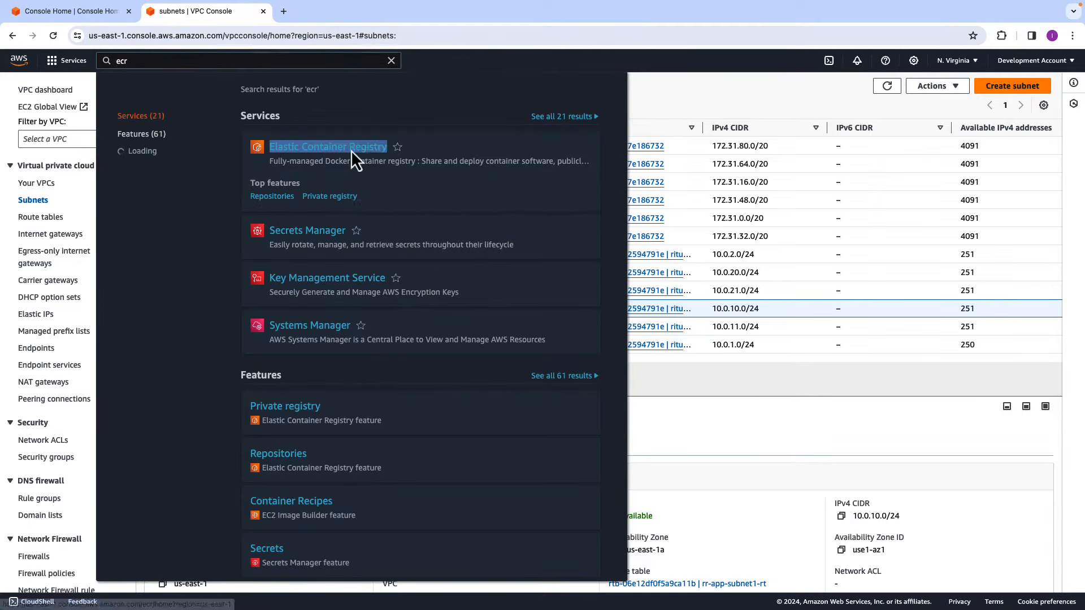
left_click(361, 154)
left_click(637, 108)
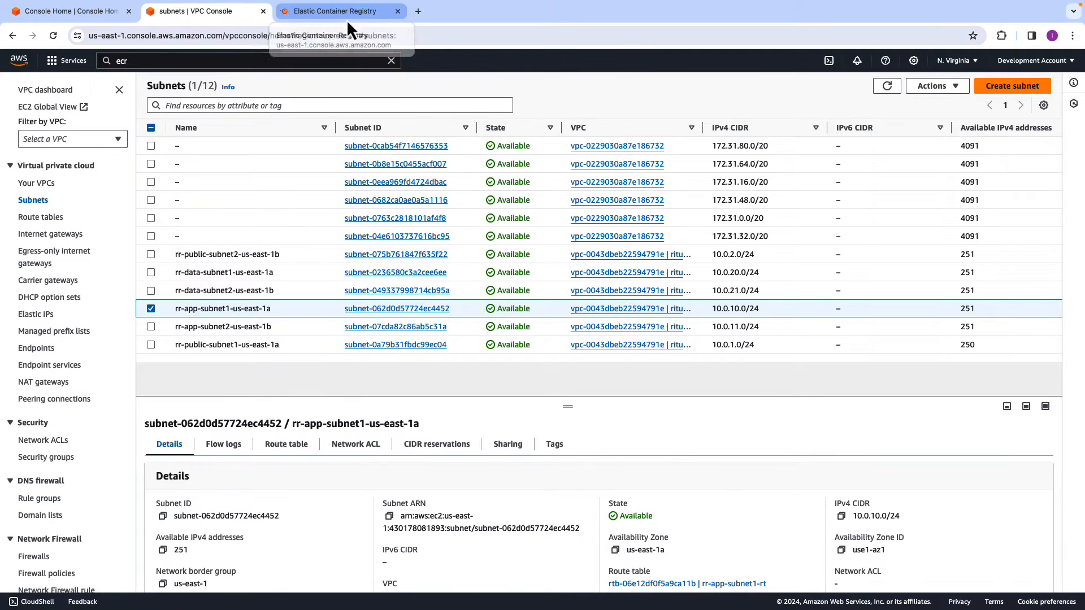
left_click(347, 19)
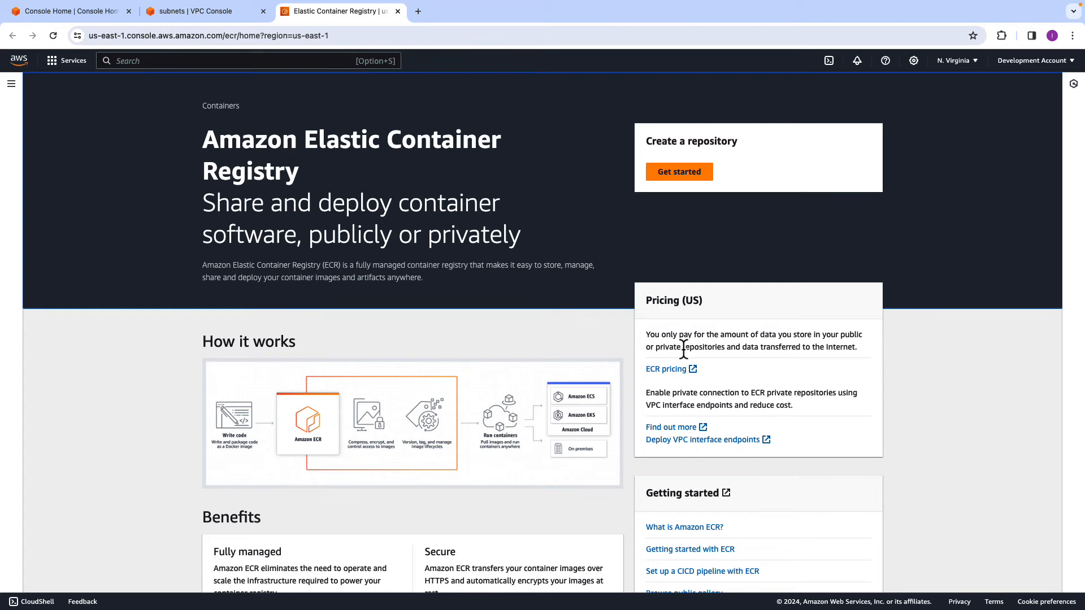
left_click(12, 85)
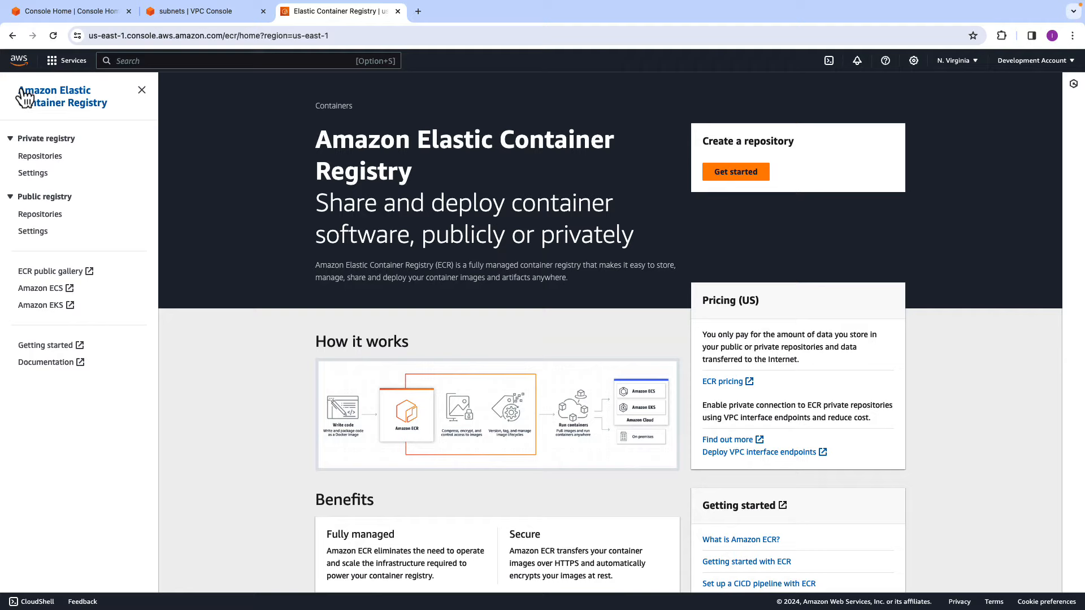
left_click(58, 160)
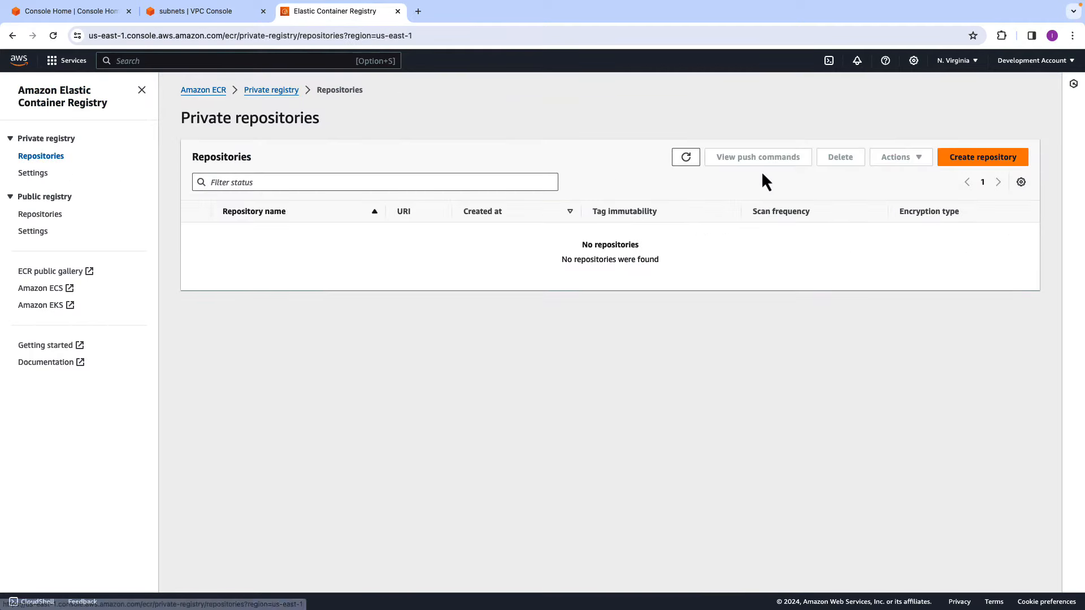
Create a private repository named ritual-roast with default settings and copy its URI
left_click(972, 161)
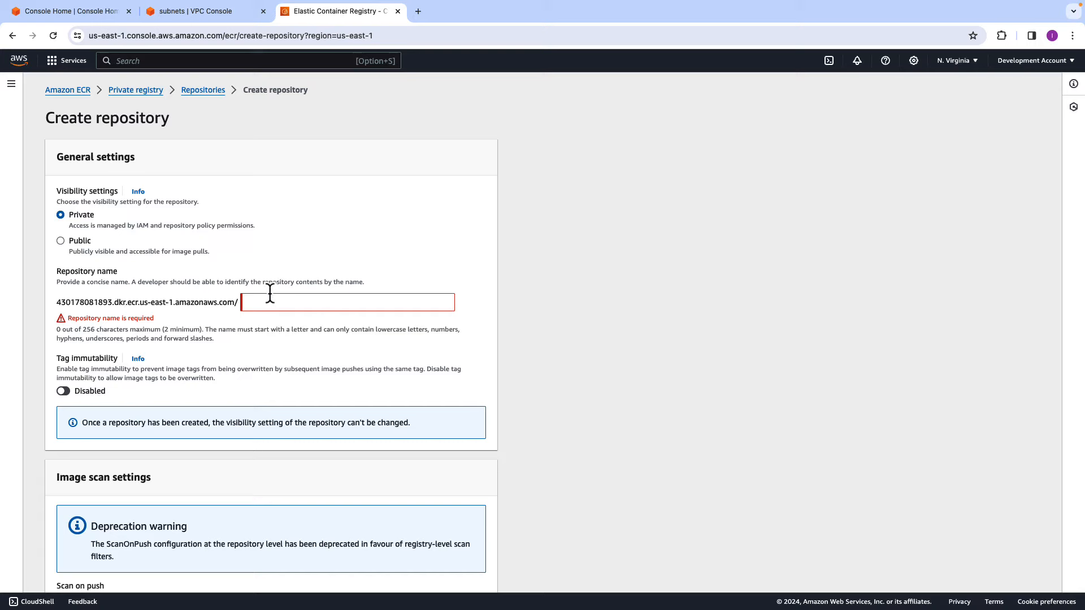
left_click(262, 302)
type("rit")
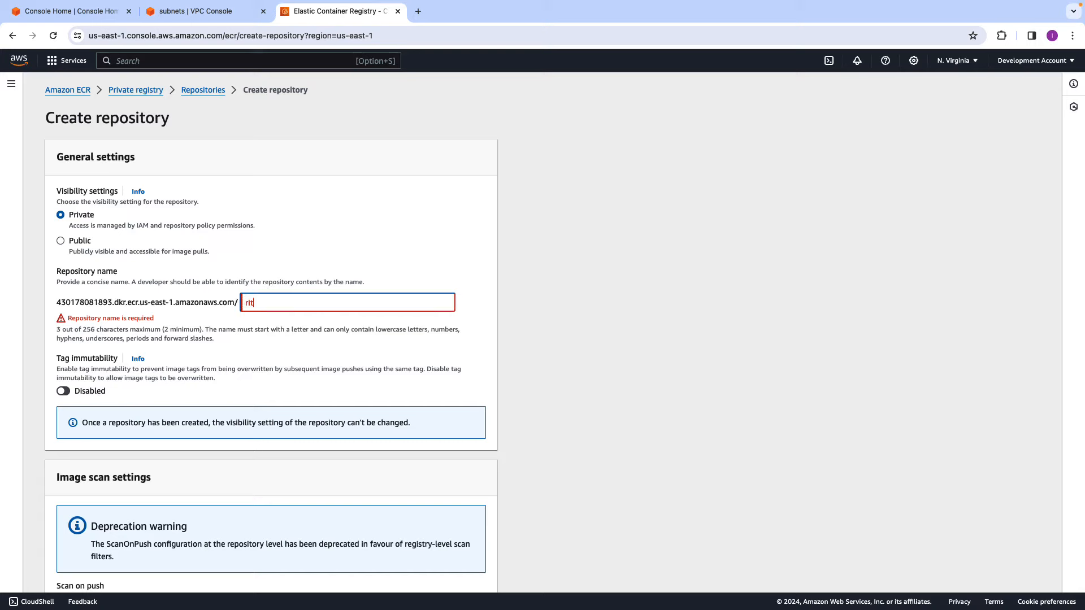
type("ual-roast")
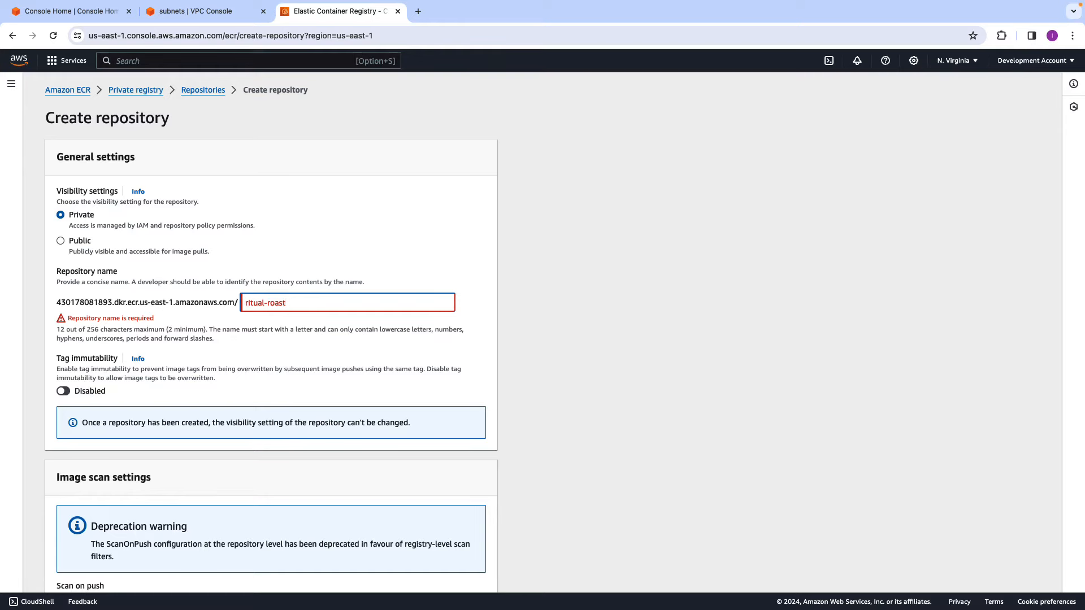
scroll(294, 390, "down", 8)
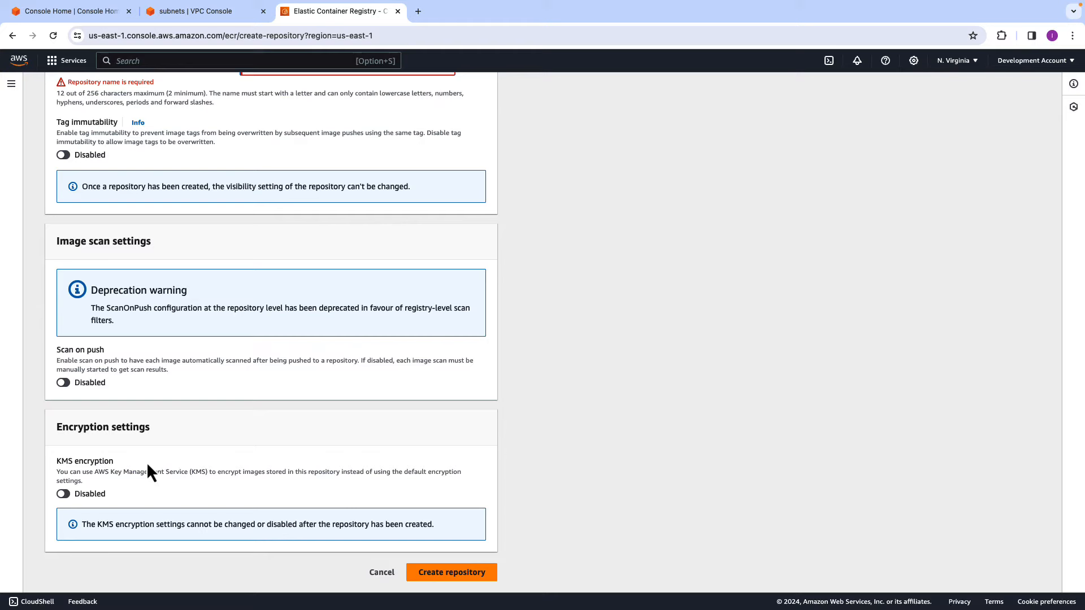
left_click(445, 573)
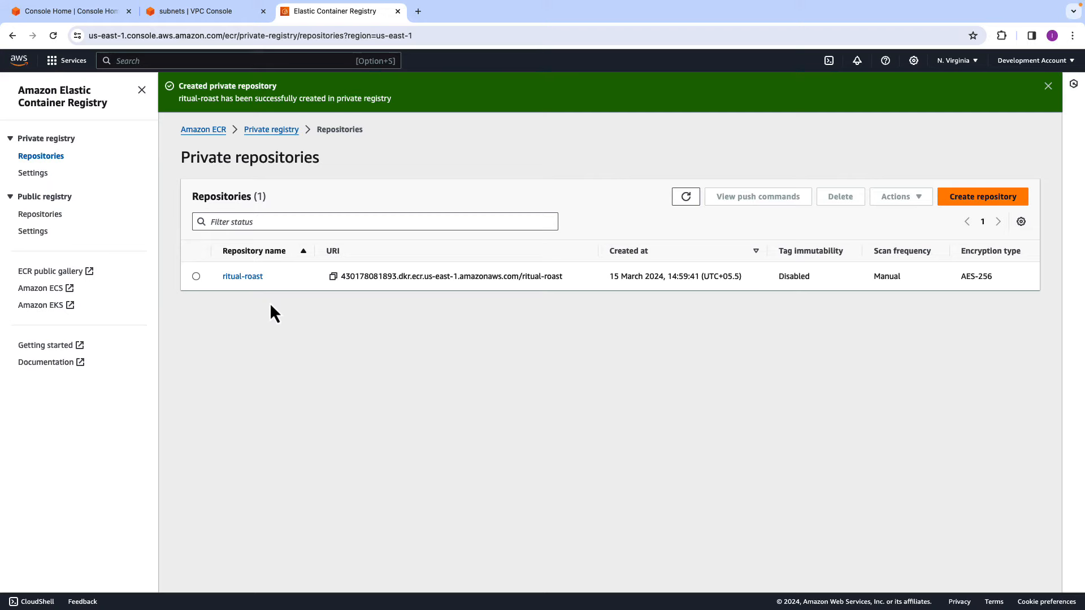
left_click(332, 278)
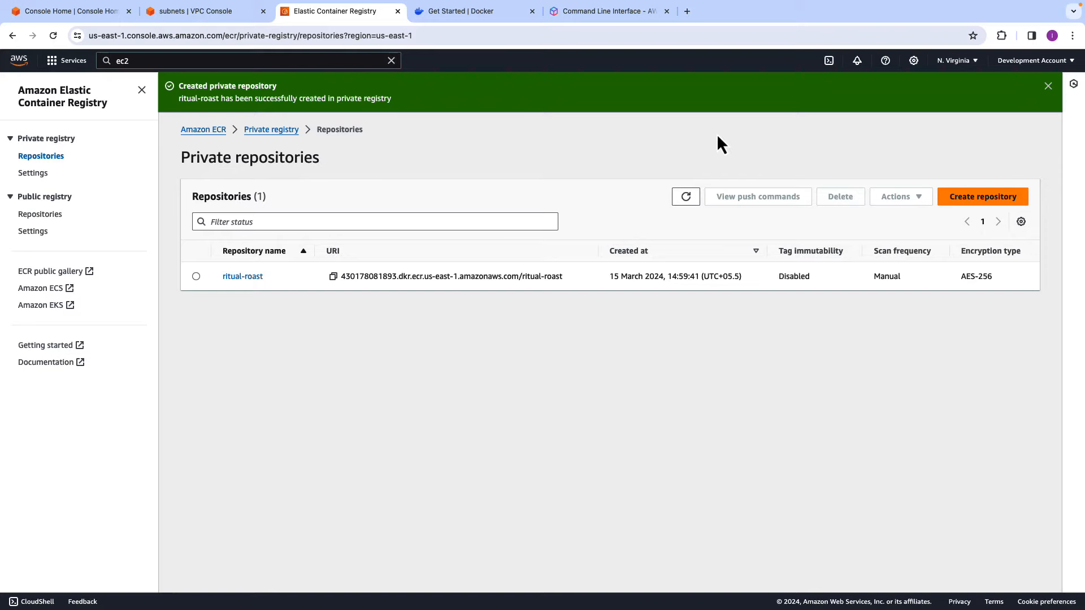
Switch to the browser tab showing Docker's Get Started page
left_click(492, 19)
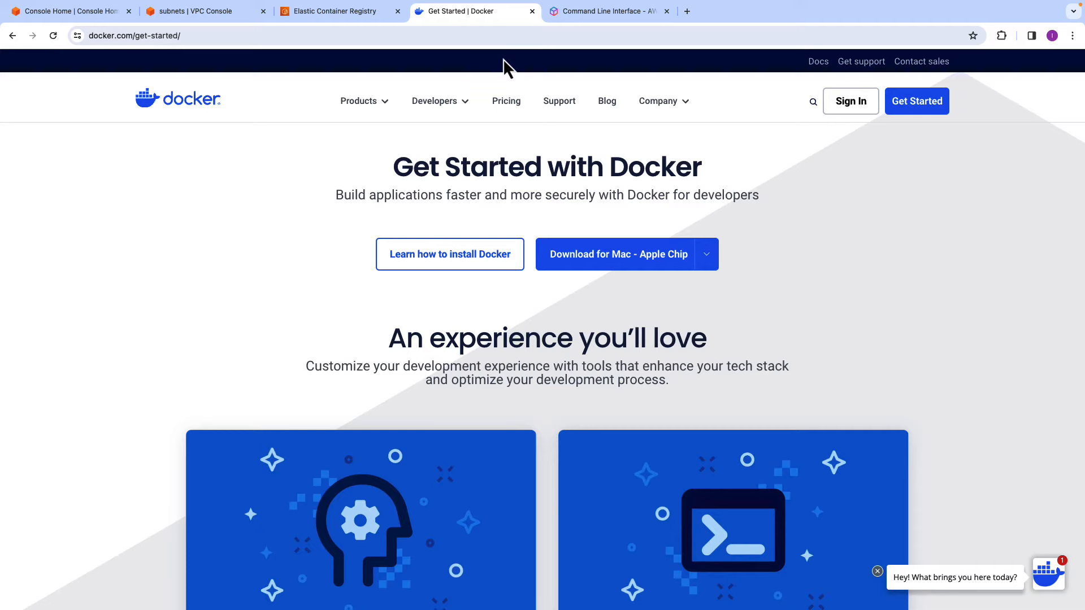
Revisit Docker's Get Started page and its Download options, then switch to the AWS CLI tab
left_click(195, 102)
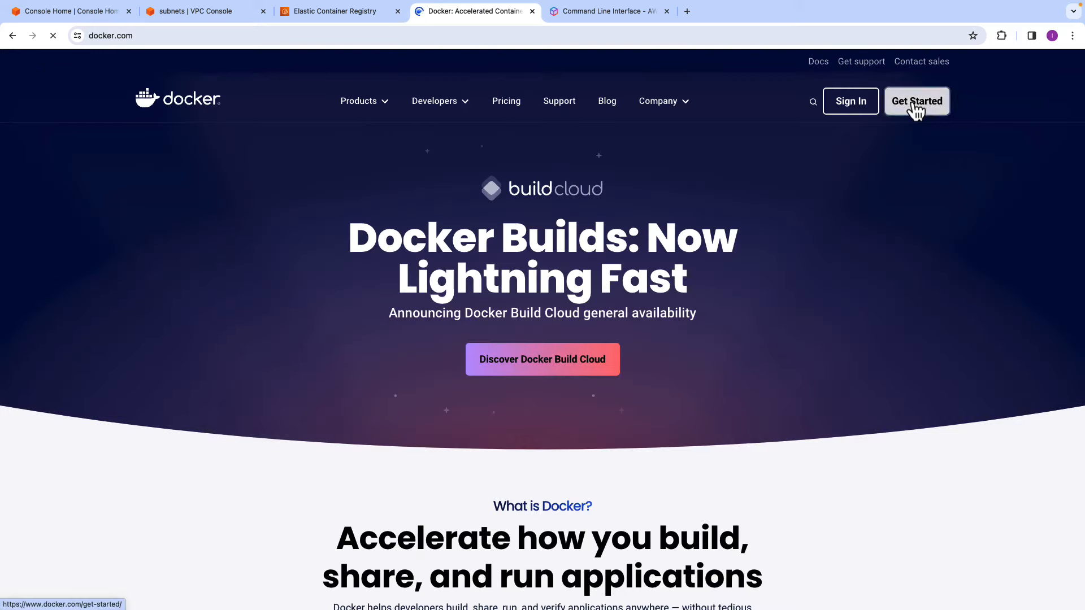
left_click(909, 120)
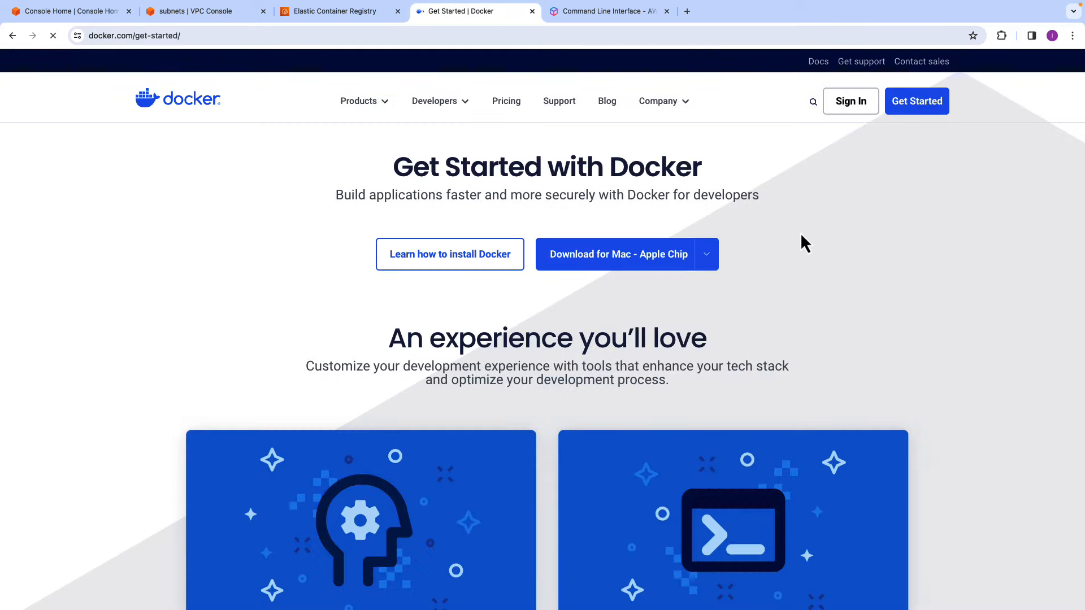
mouse_move(625, 254)
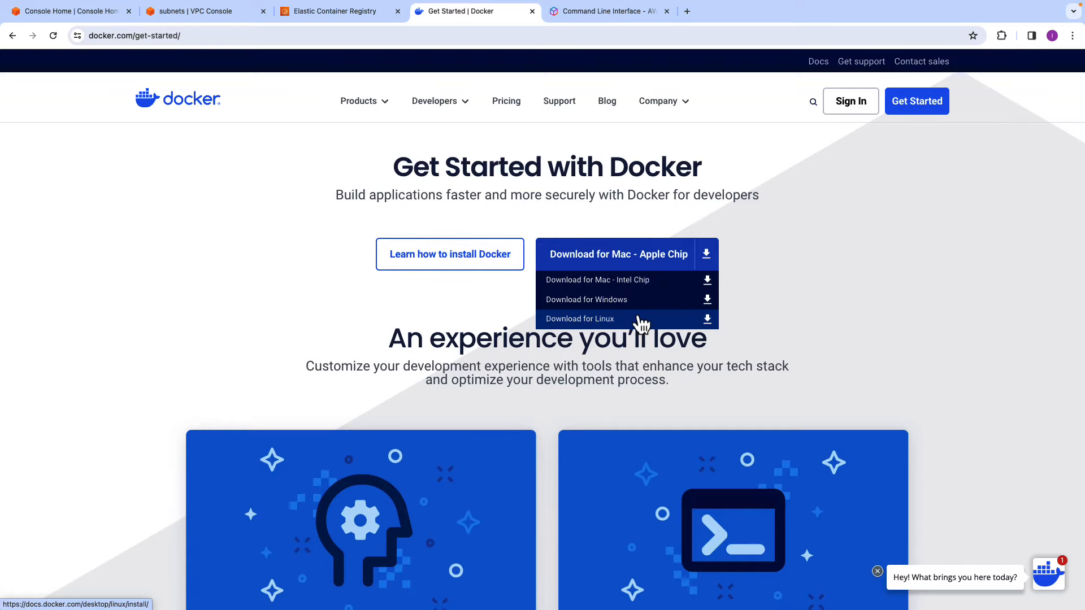
left_click(579, 10)
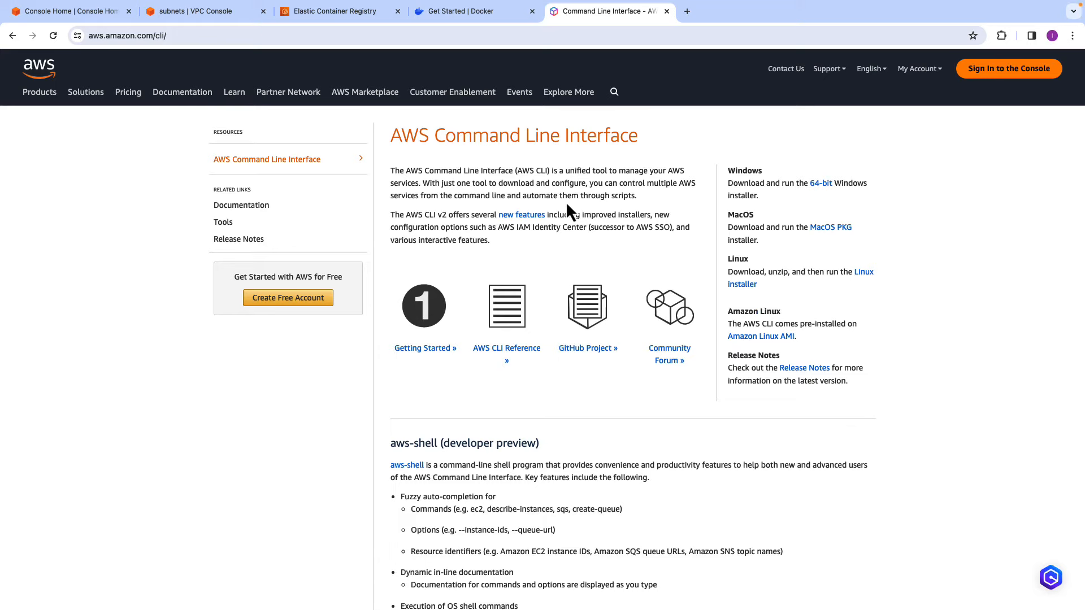
Skim the AWS CLI overview, then go back to the ECR repositories list showing ritual-roast
scroll(566, 242, "down", 3)
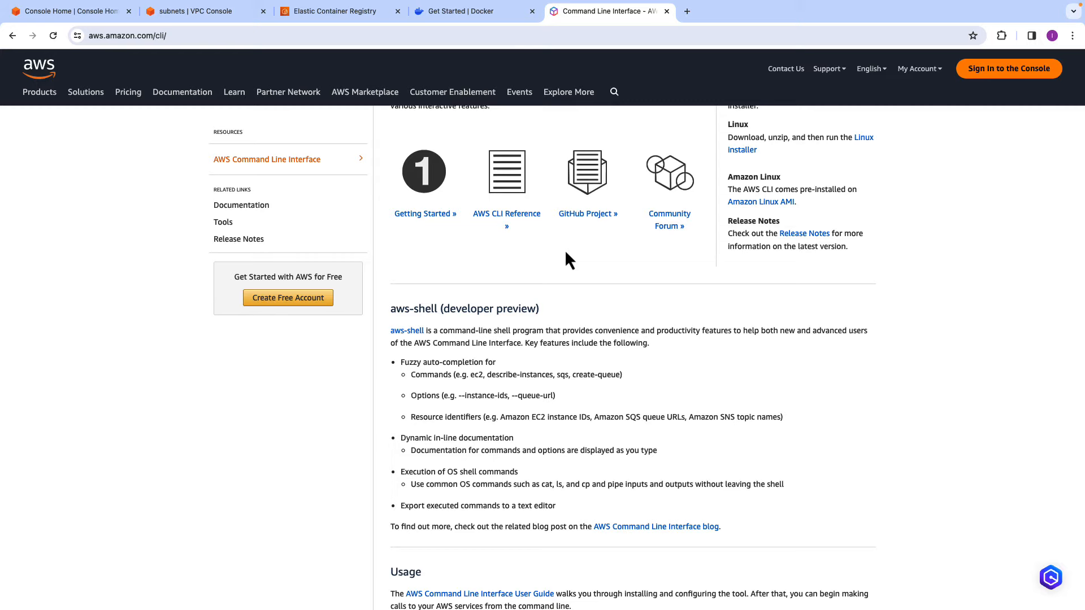
scroll(566, 253, "up", 3)
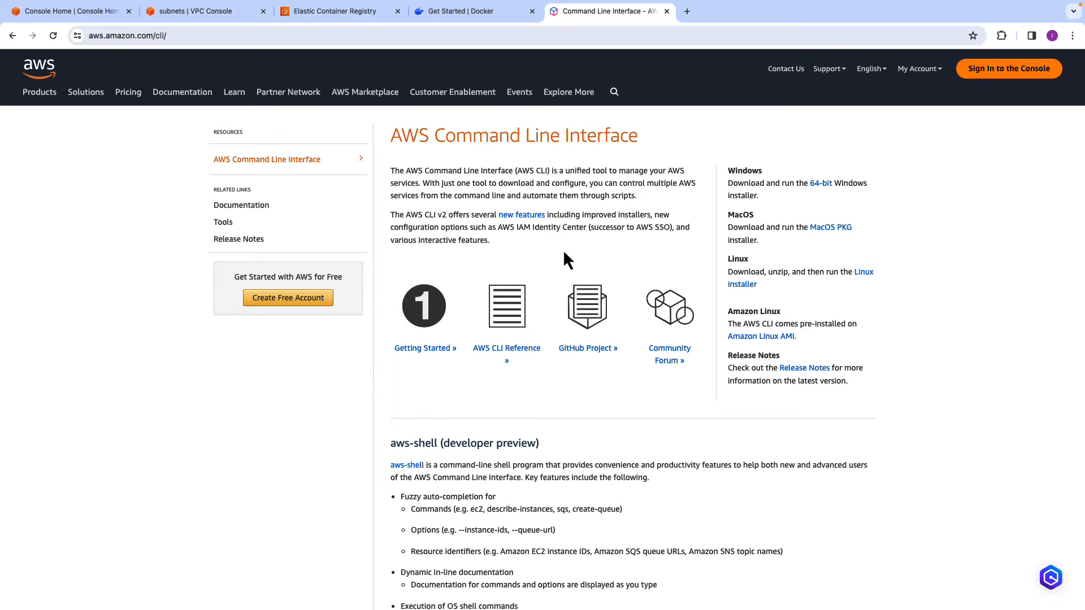
left_click(355, 15)
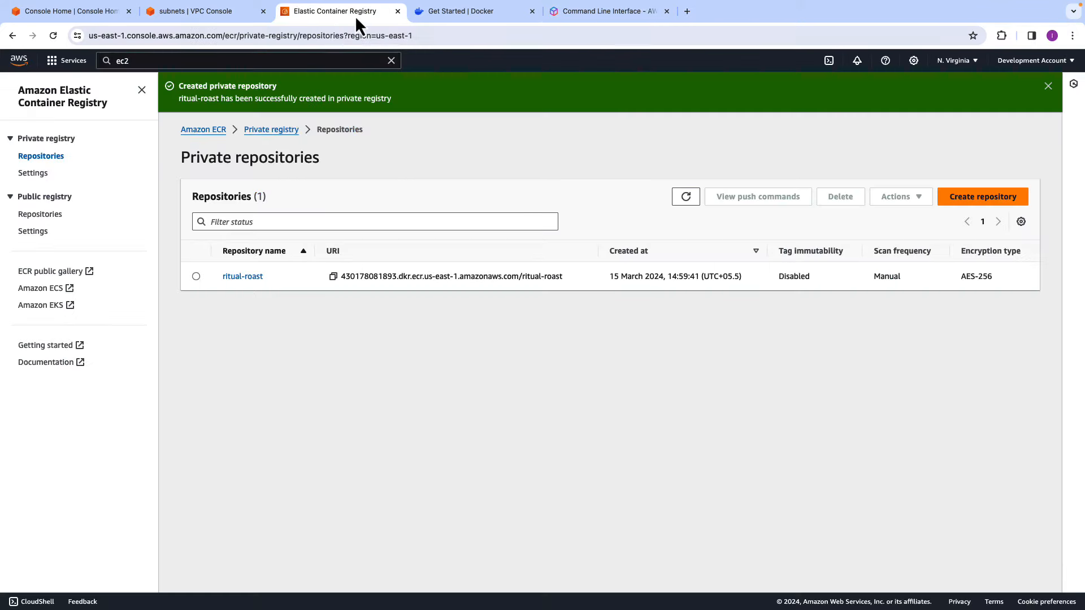
Open the EC2 service from the console search in a new tab and switch to it
left_click(313, 56)
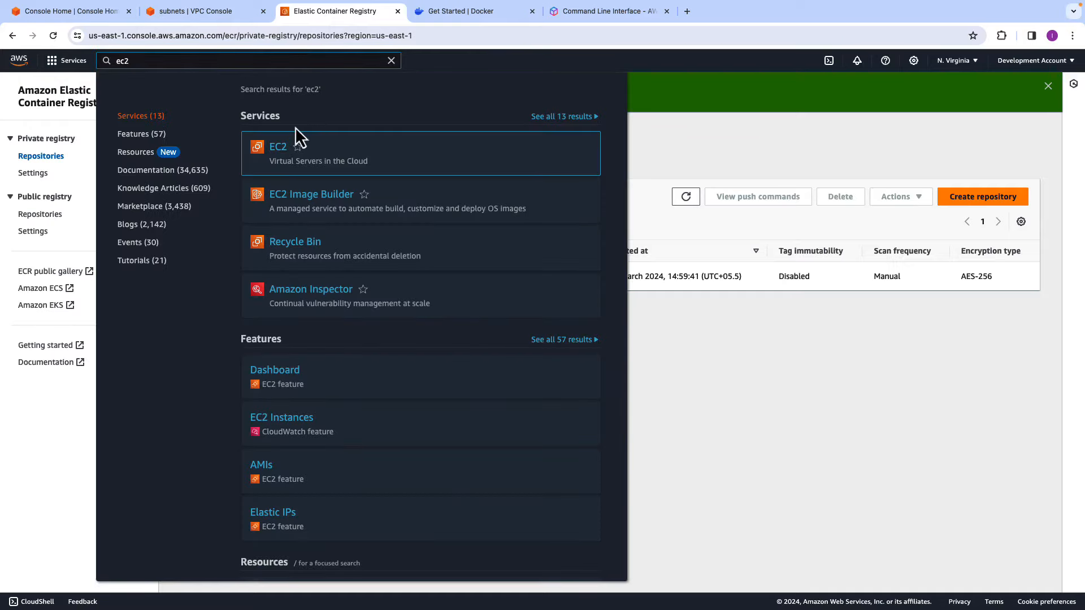
right_click(284, 150)
left_click(300, 156)
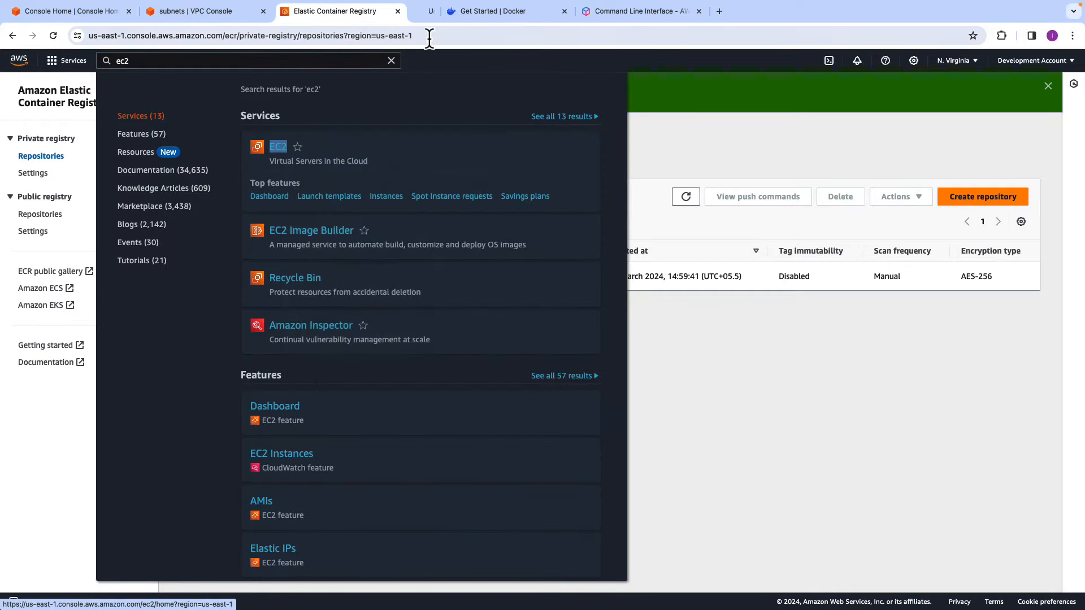
left_click(431, 18)
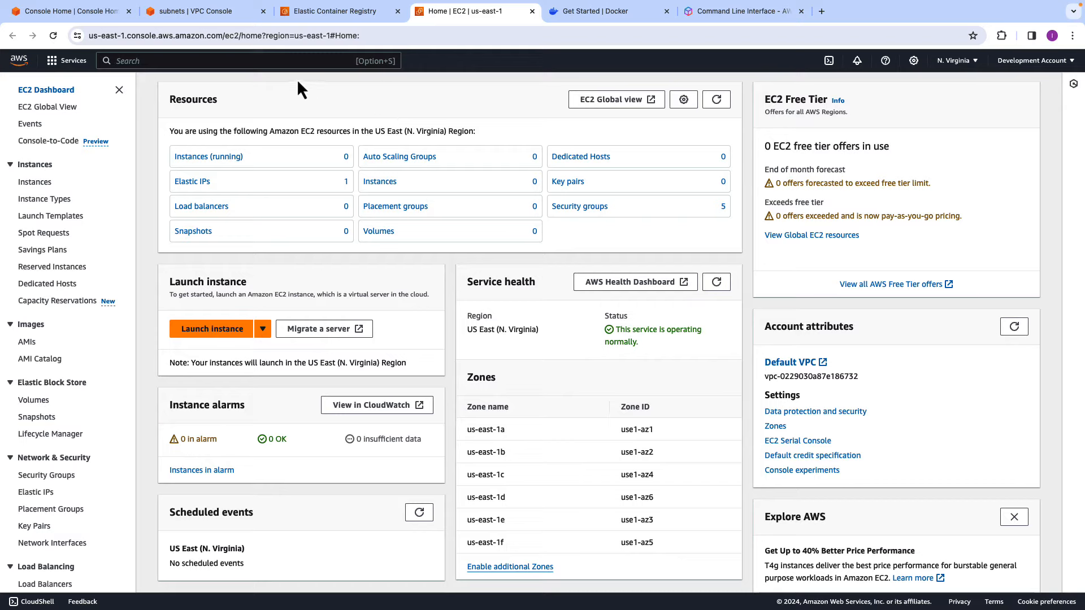
Open IAM in a new tab via an 'iam' search and start a new role from Roles
left_click(290, 61)
type("iam")
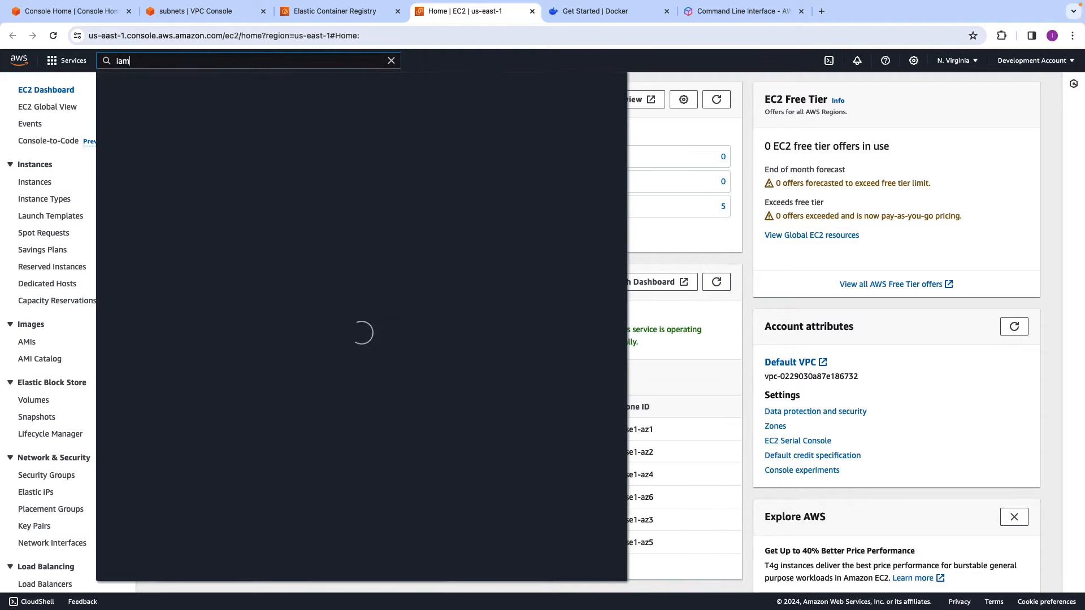
right_click(277, 148)
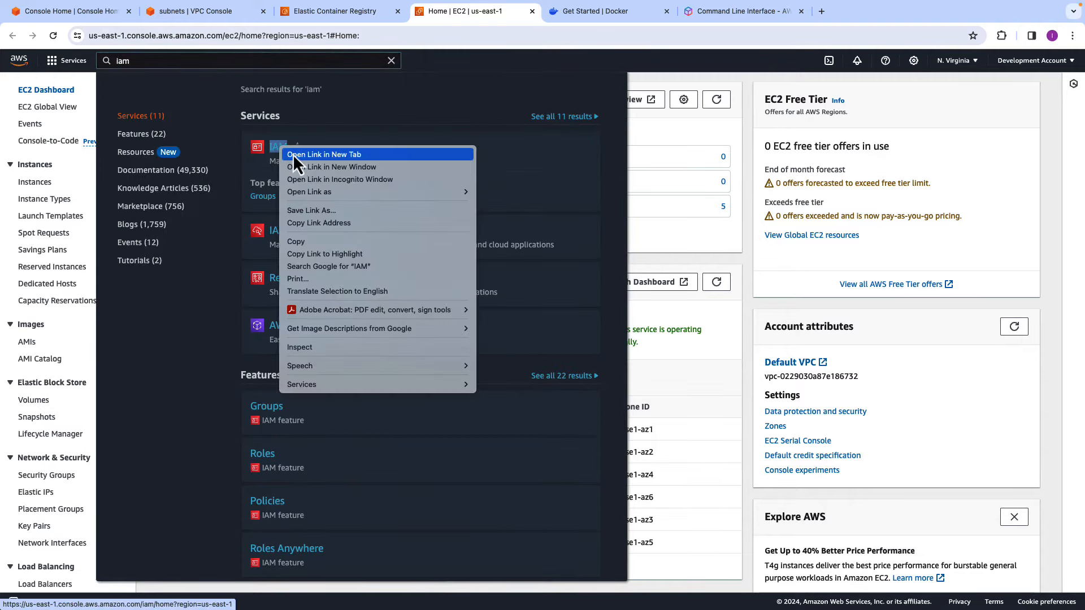
left_click(411, 153)
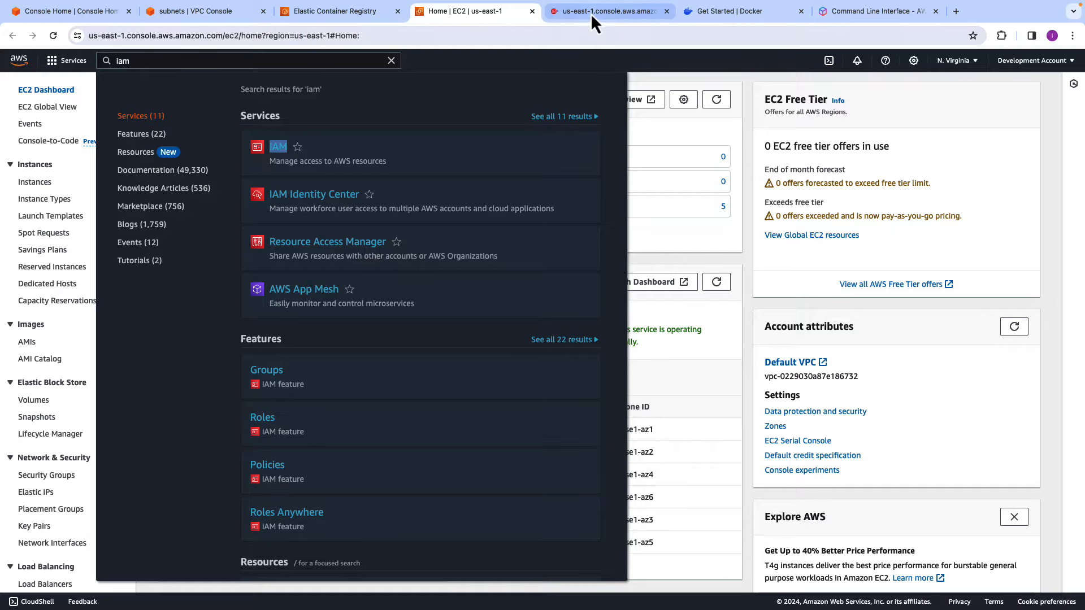
left_click(591, 12)
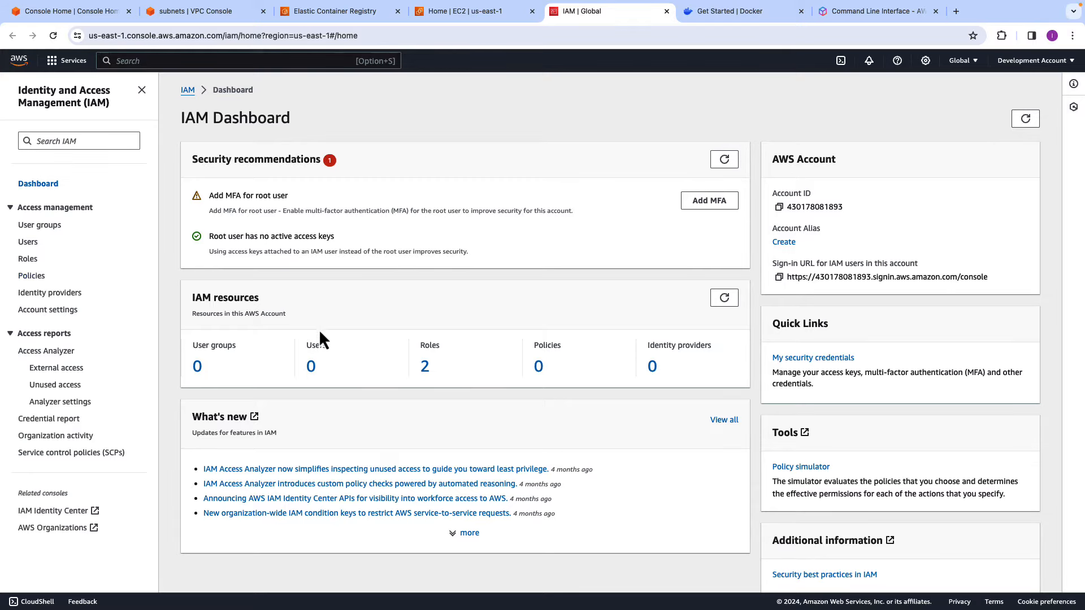
left_click(25, 260)
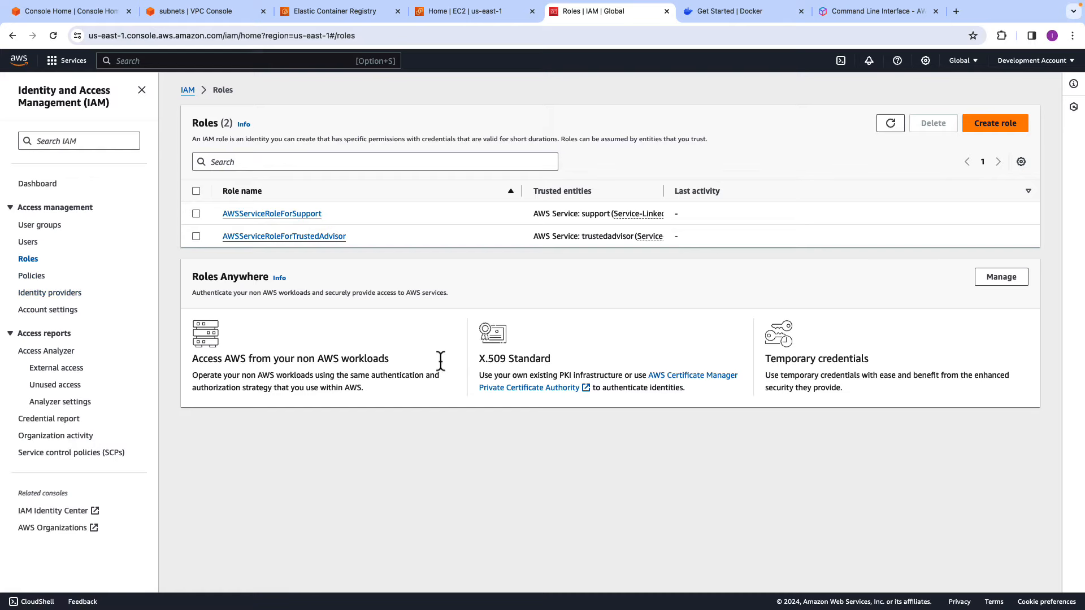
left_click(993, 128)
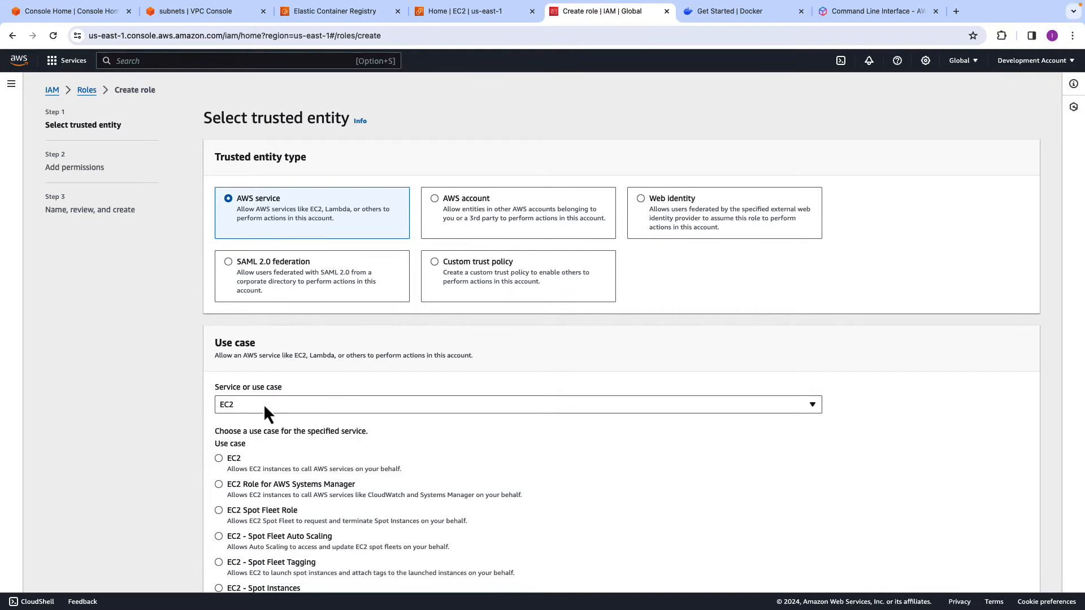
Keep EC2 as the trusted service and attach AmazonSSMManagedInstanceCore after reviewing its details
scroll(264, 403, "down", 1)
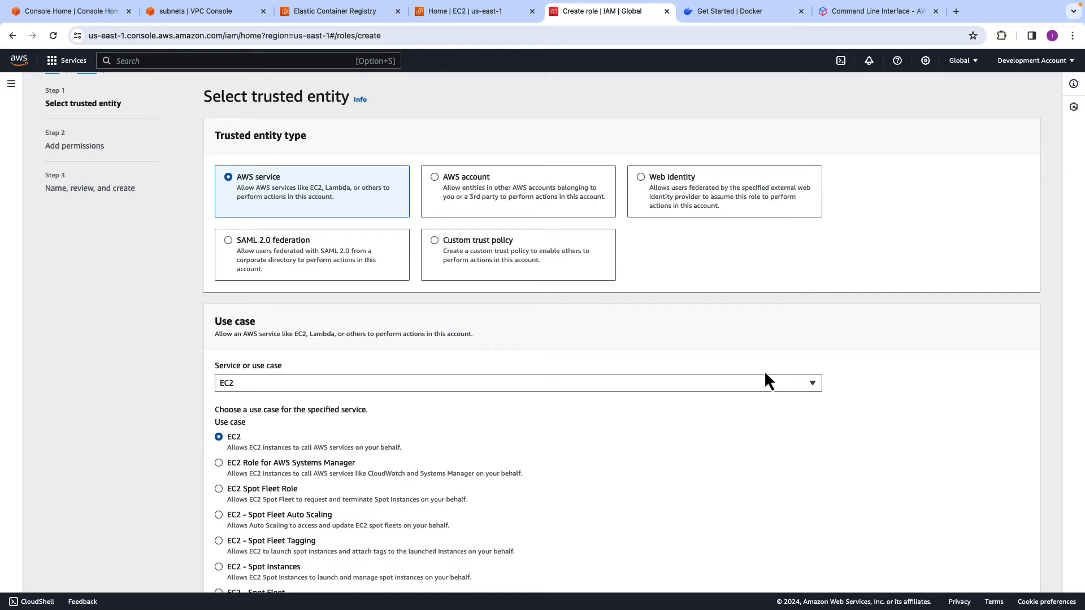
scroll(766, 382, "down", 4)
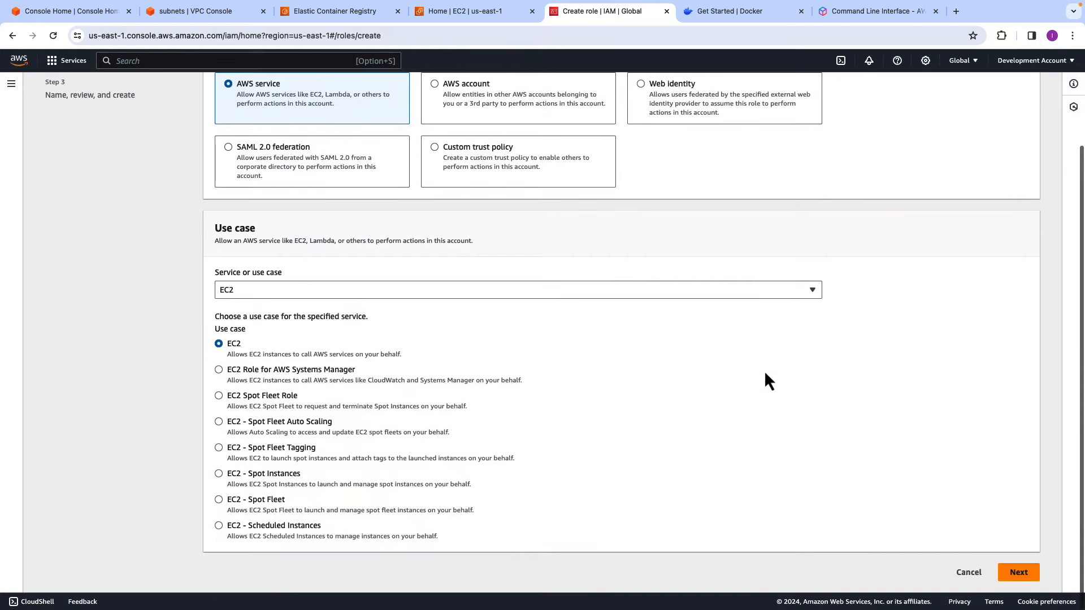
left_click(1002, 574)
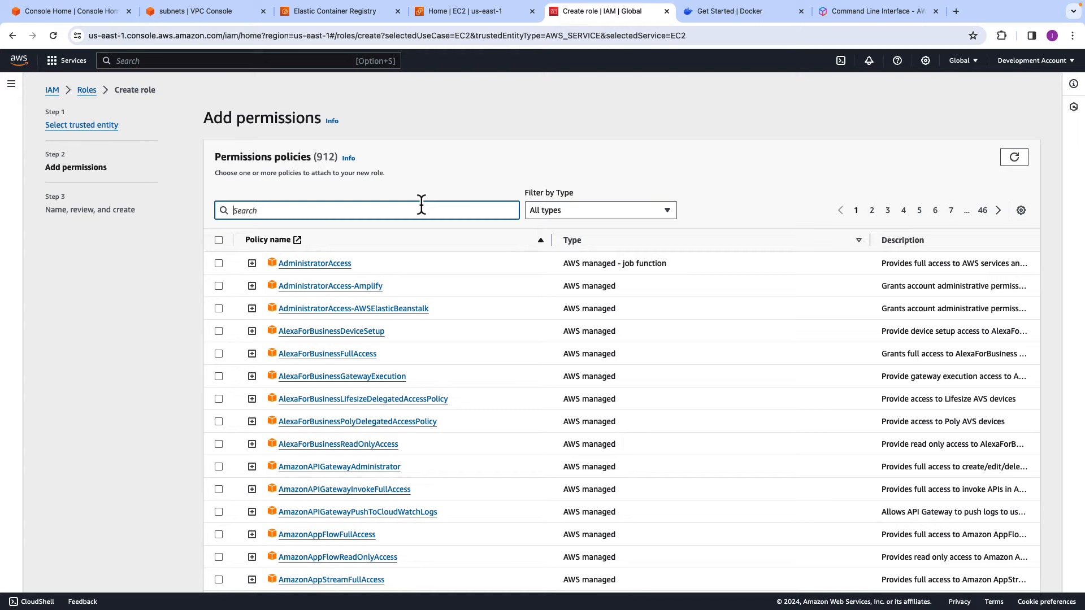
type("amazonssm")
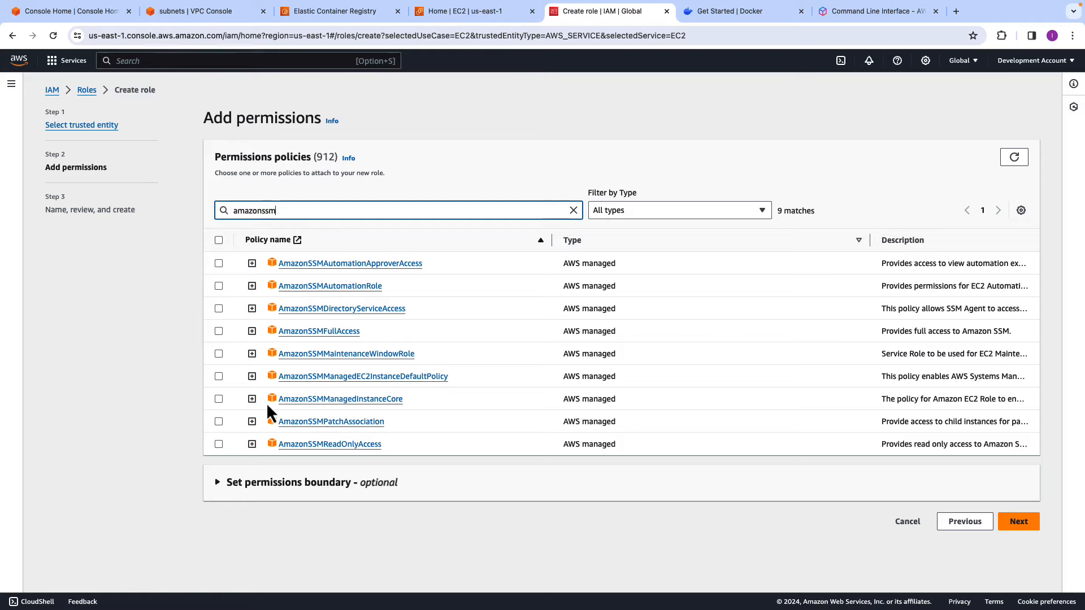
left_click(218, 399)
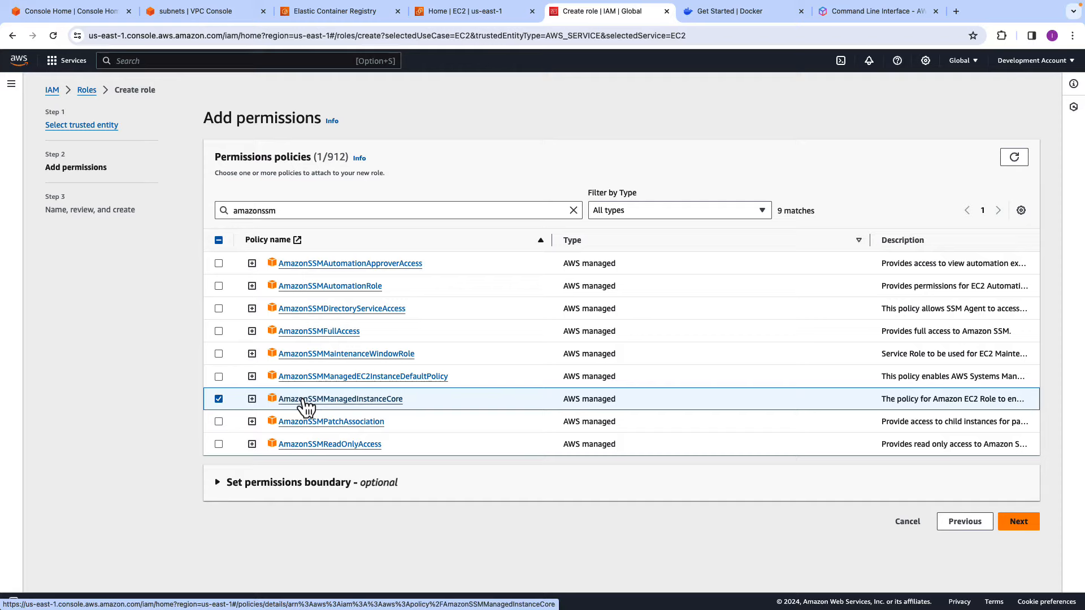
left_click(252, 399)
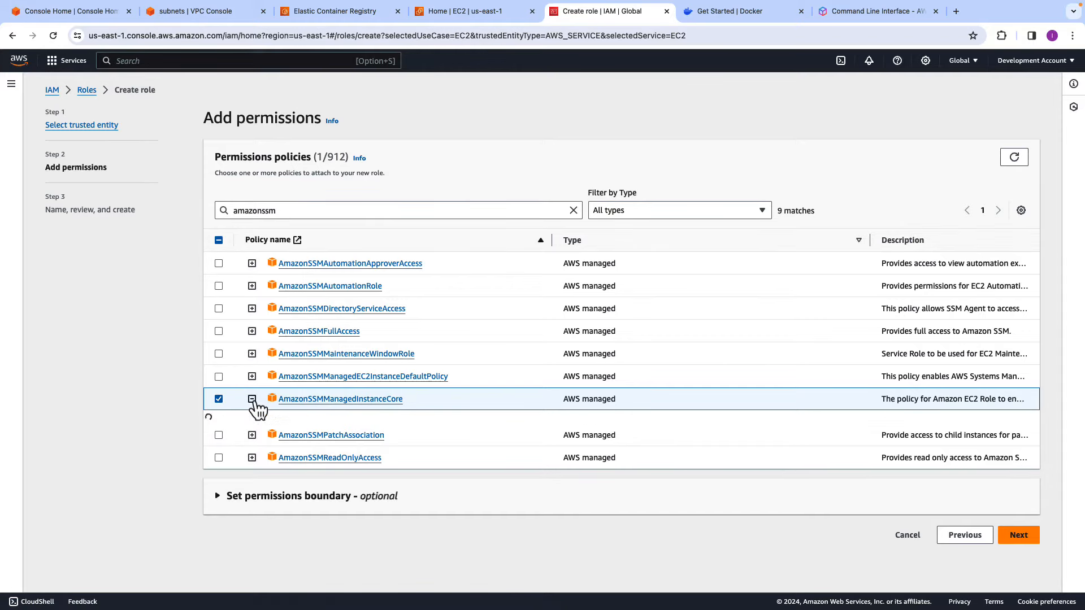
scroll(338, 414, "down", 5)
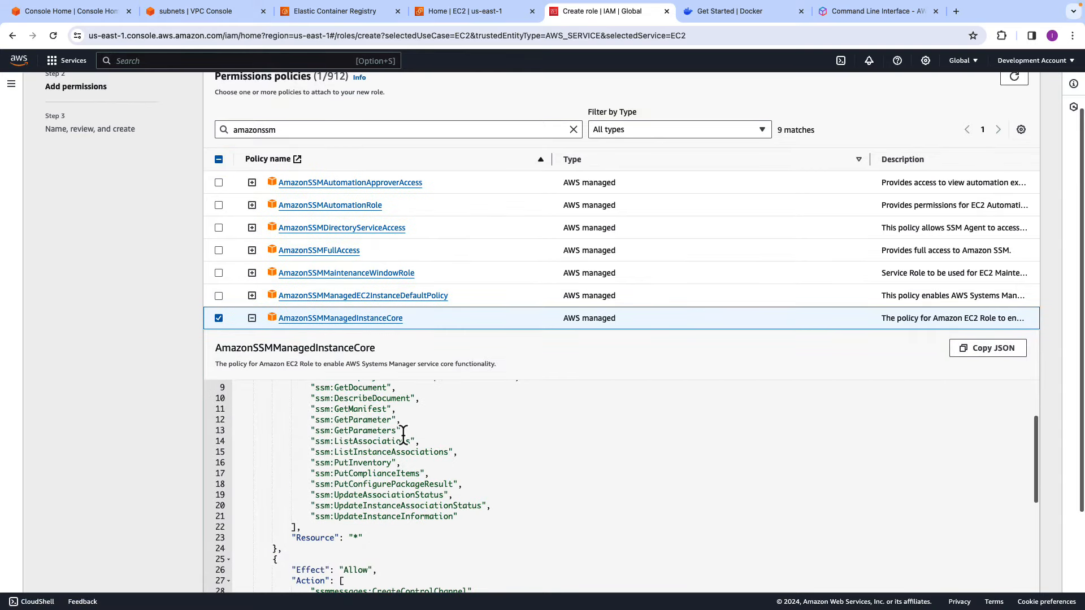
scroll(405, 435, "up", 2)
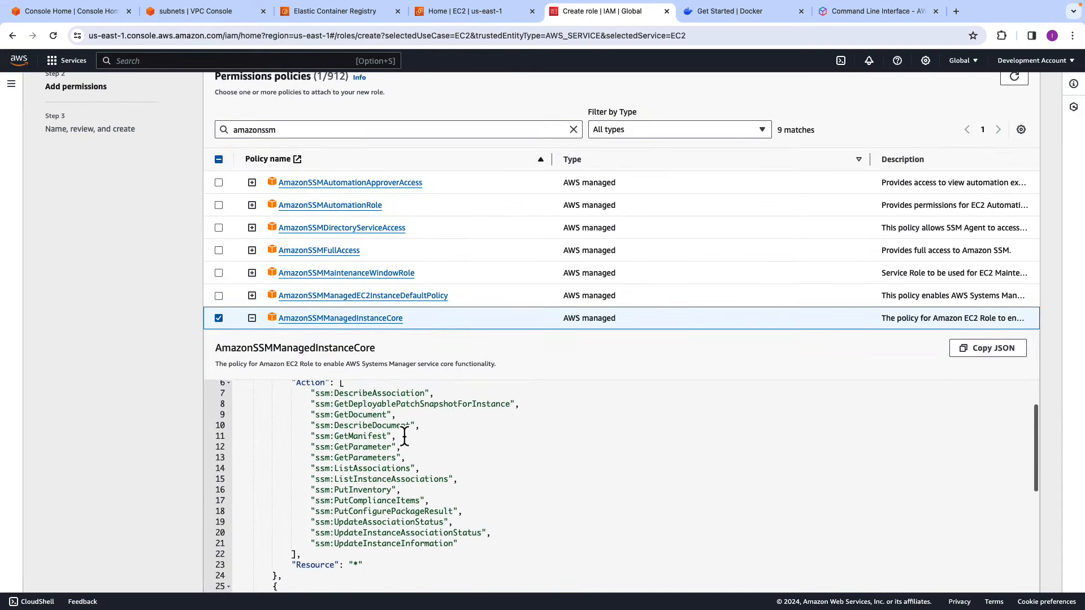
scroll(399, 438, "up", 6)
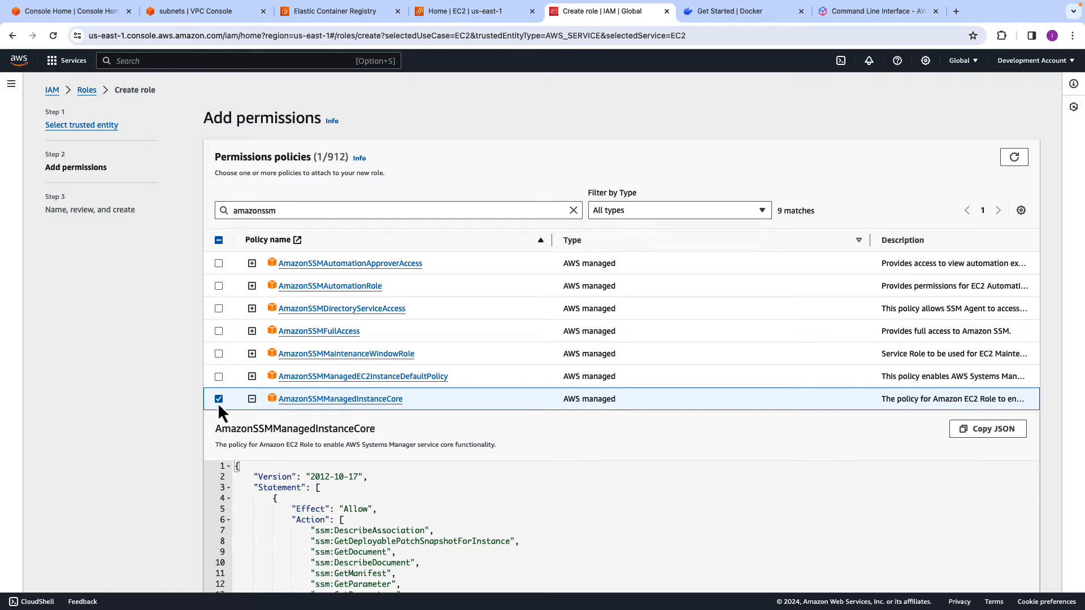
left_click(252, 400)
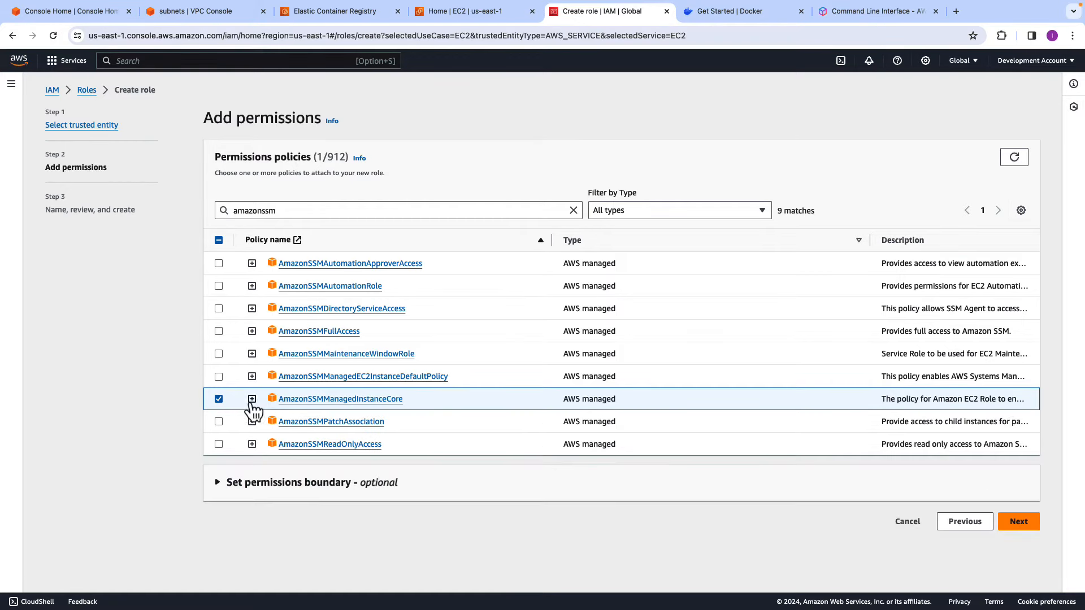
Search 'ec2ins' and add EC2InstanceProfileForImageBuilderECRContainerBuilds after previewing its JSON, then continue to review
double_click(283, 210)
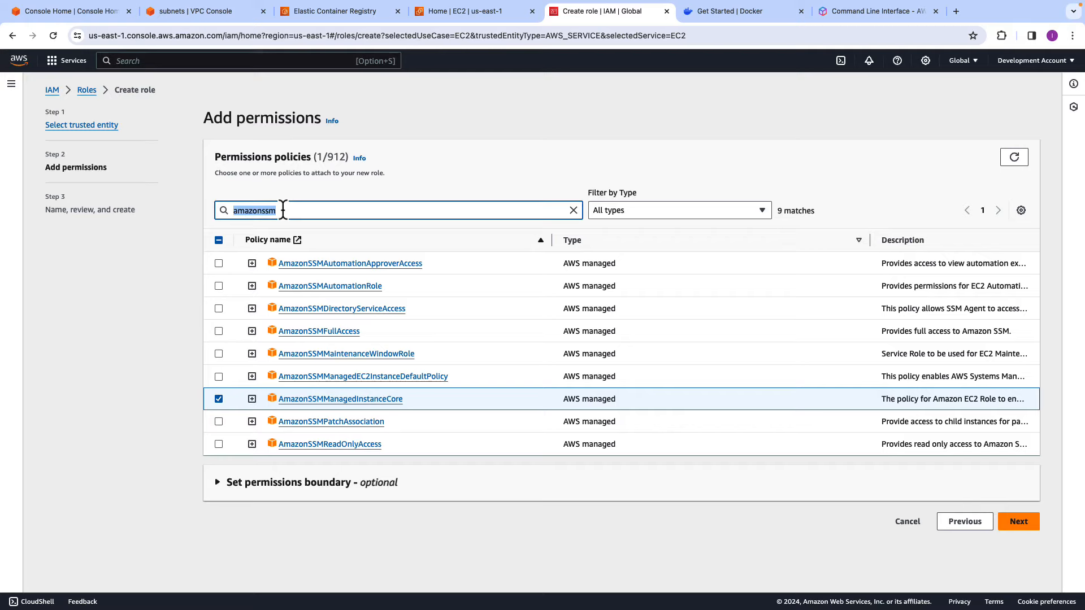
type("ec")
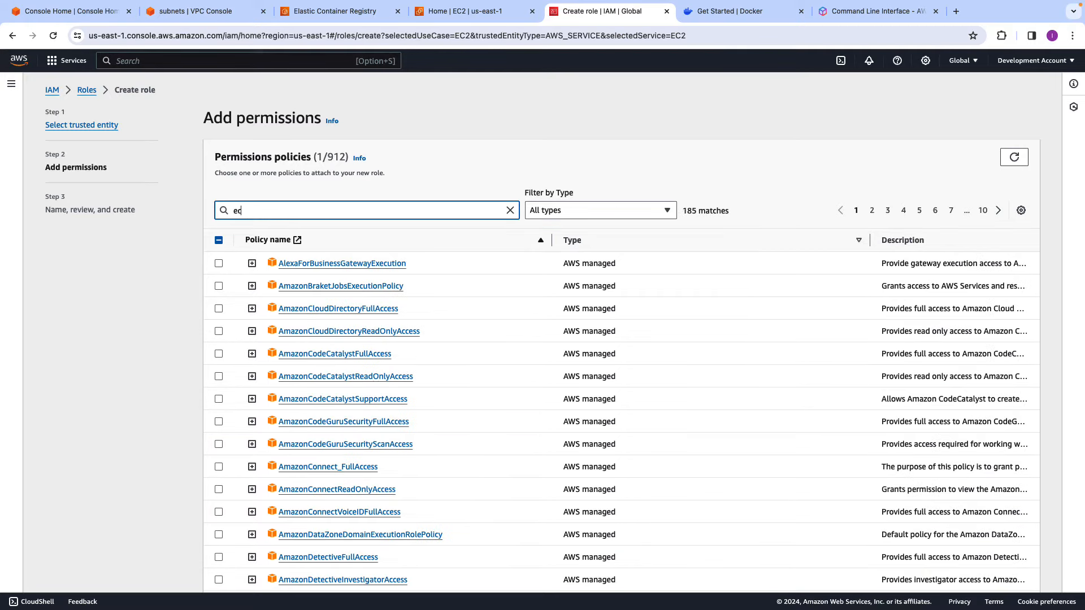
type("2ins")
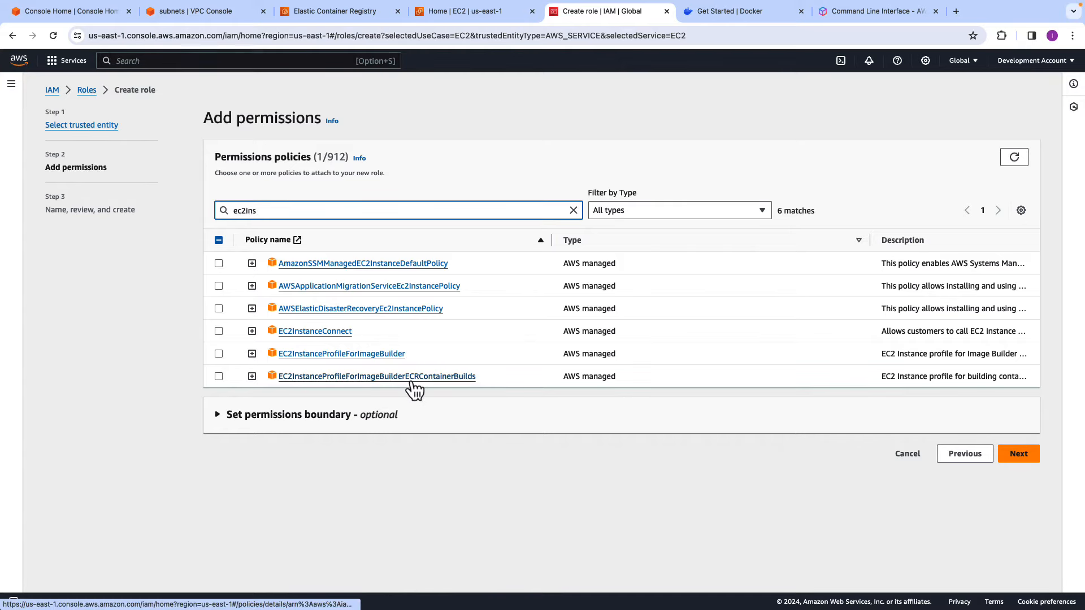
left_click(218, 377)
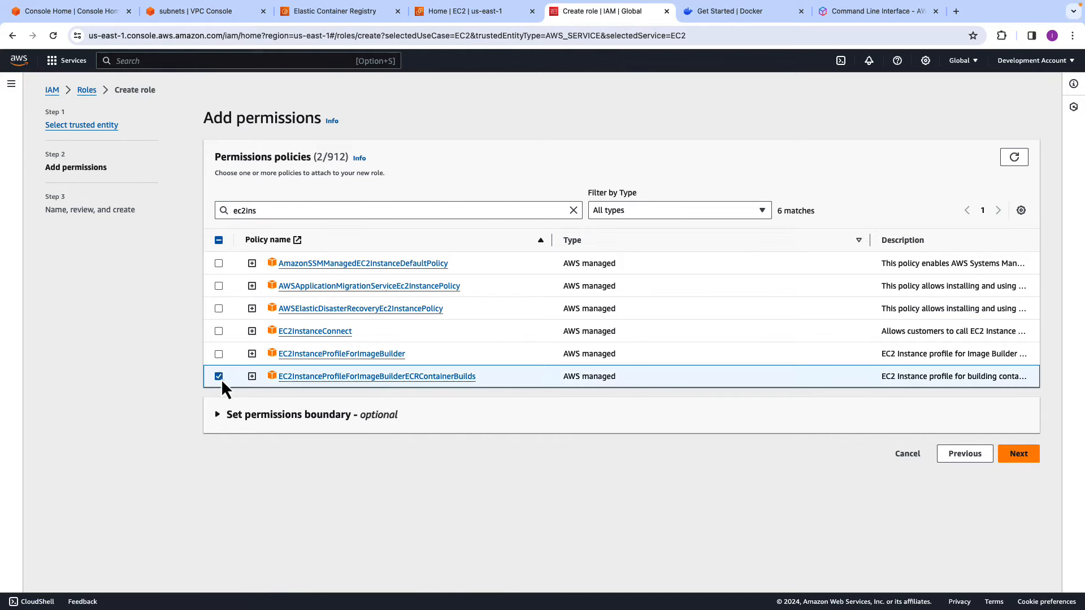
left_click(252, 377)
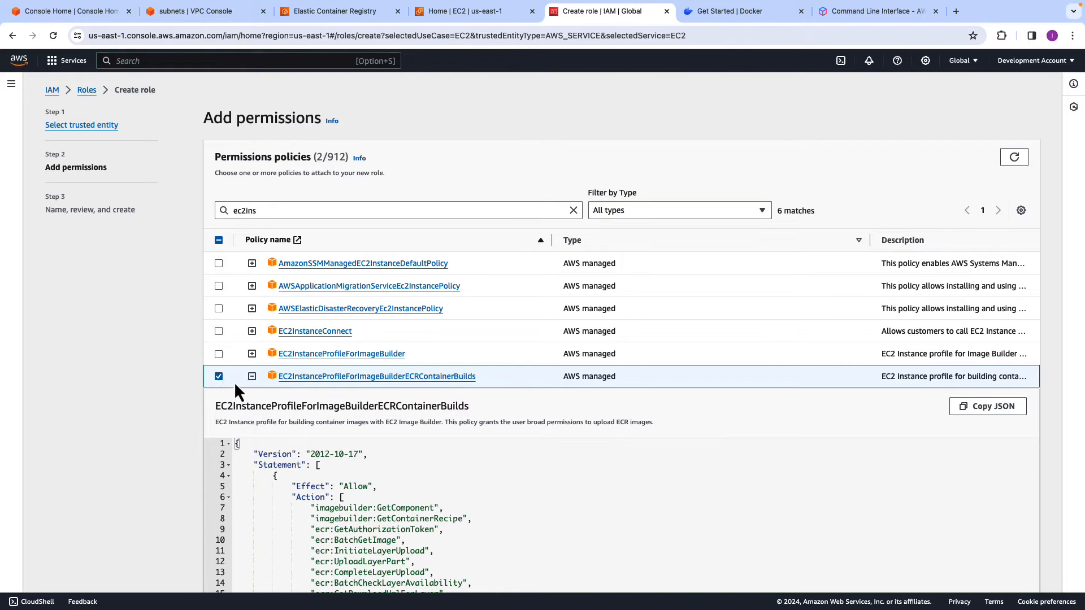
left_click(252, 376)
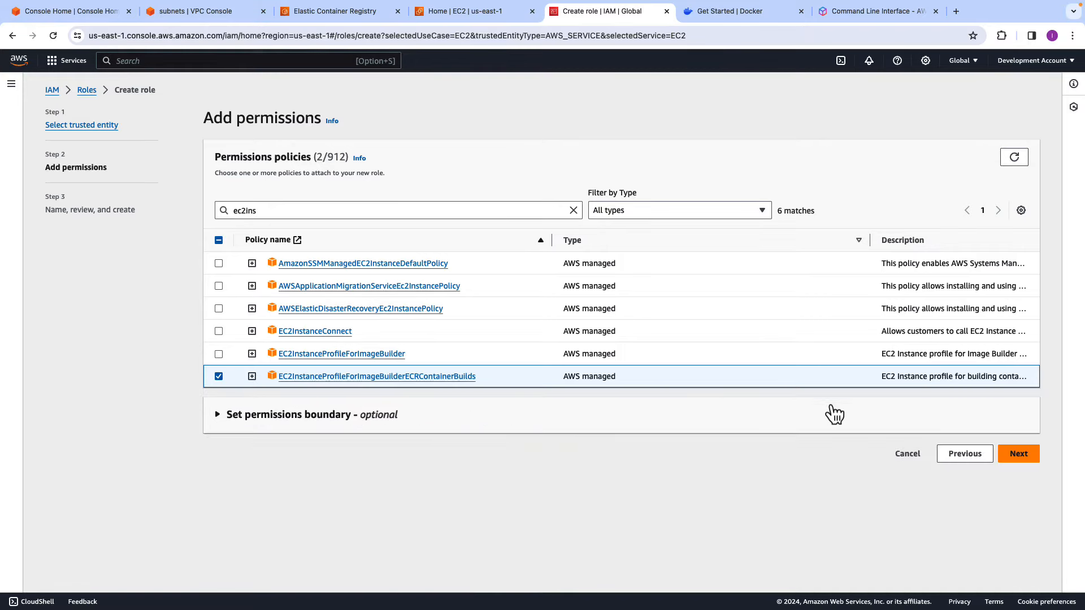
left_click(1022, 454)
Name the role iam-role-grant-ec2-ssm-and-ecr-access and create it with both policies attached
left_click(221, 218)
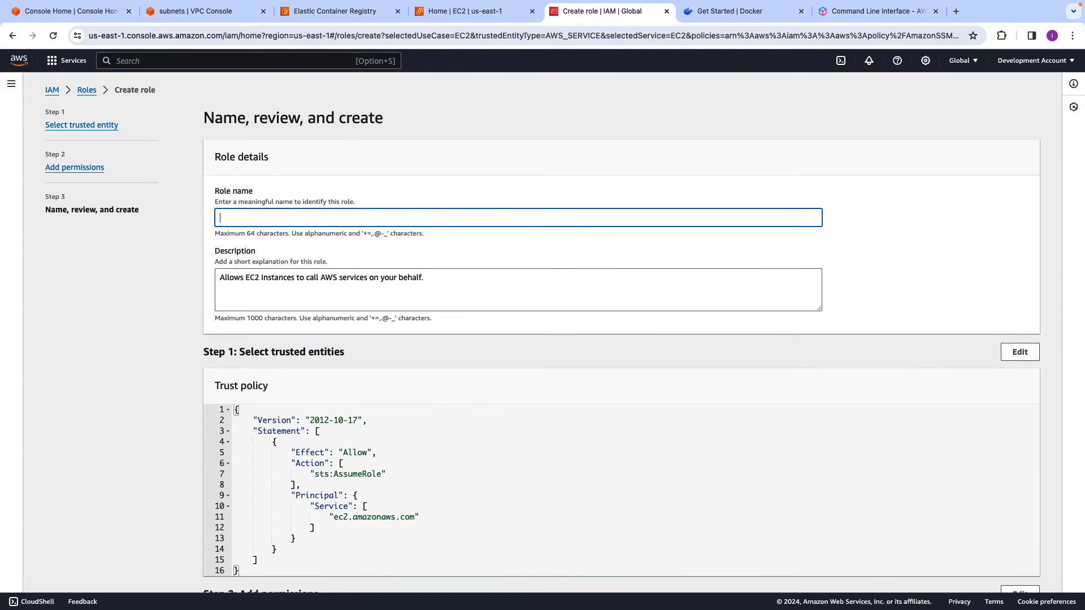
type("iam-role-grant-ec2-ssm-and")
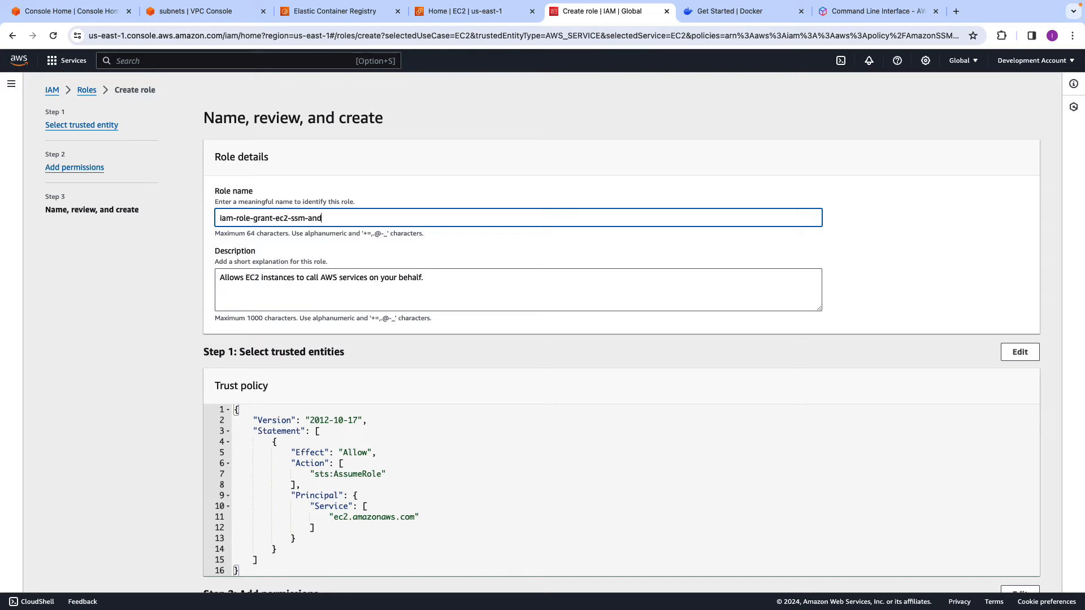
type("-ecr-access")
scroll(565, 419, "down", 6)
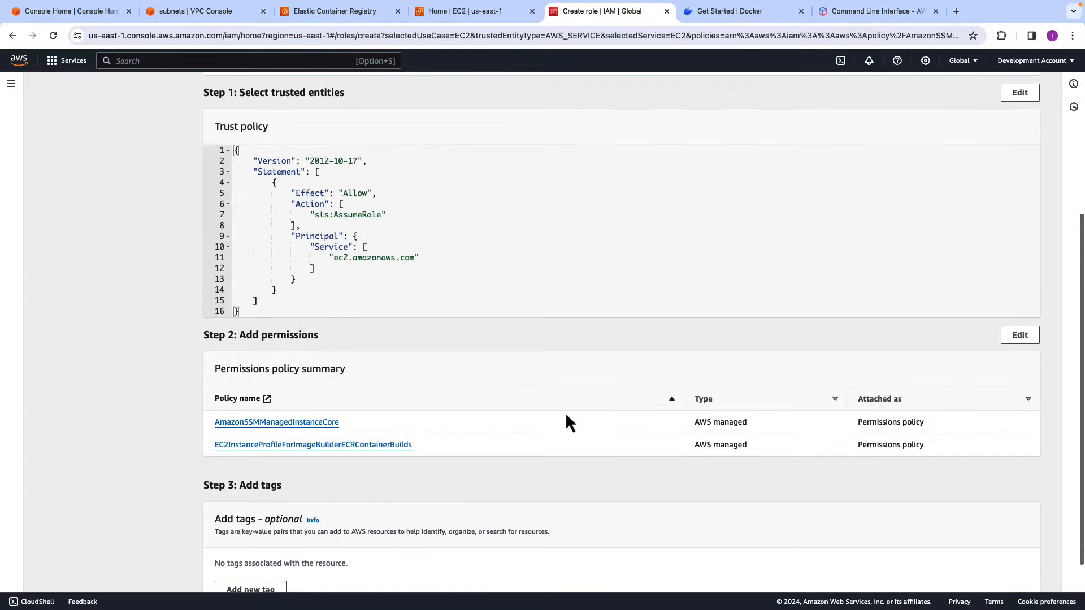
left_click(991, 572)
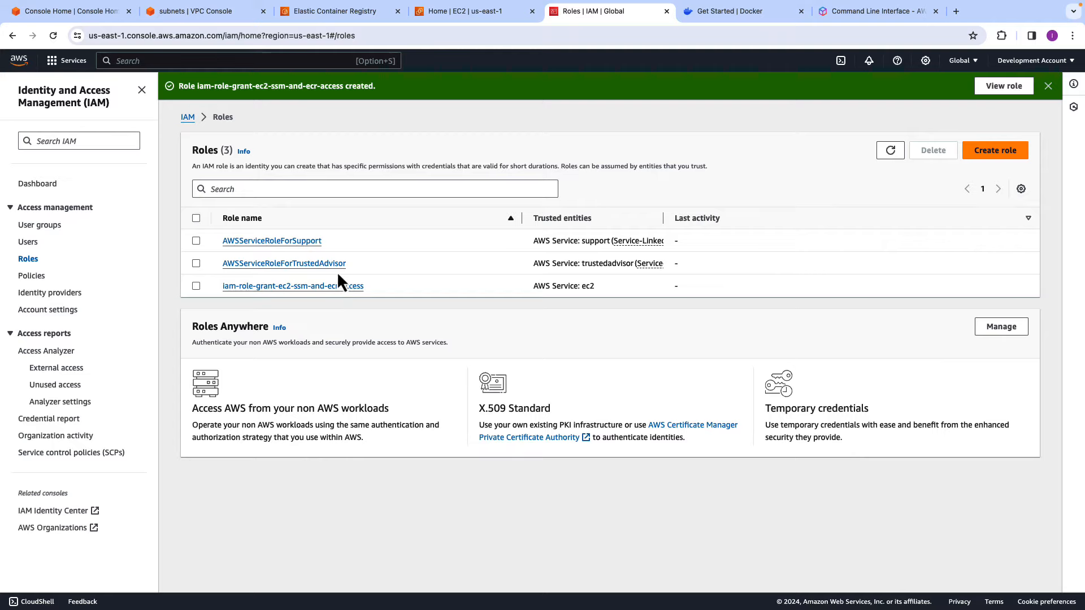
Back in EC2, start launching an instance named ritual-roast-docker-build-server
left_click(452, 15)
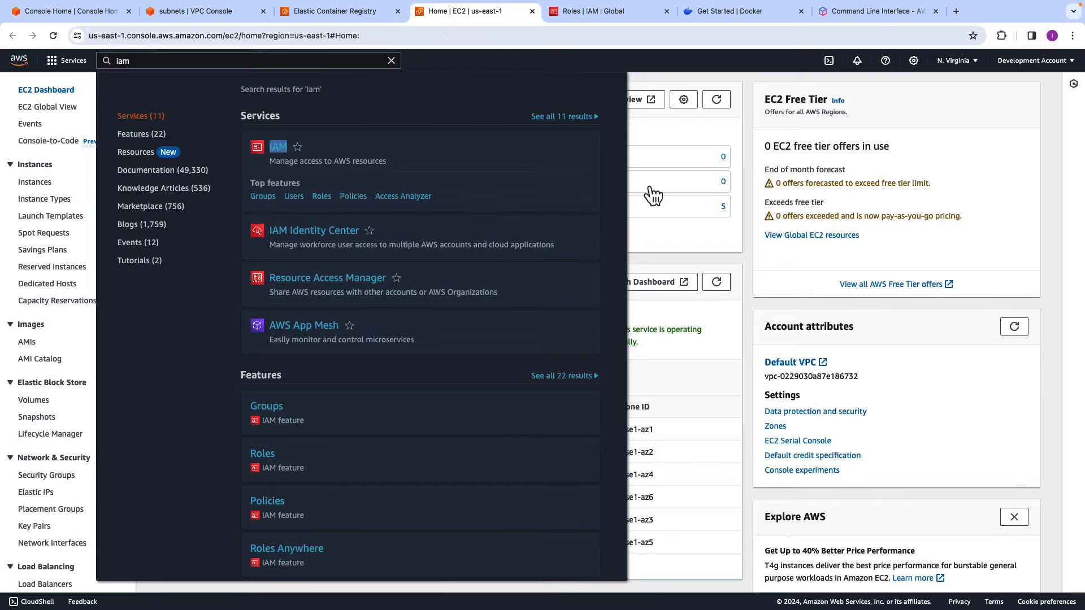
left_click(670, 138)
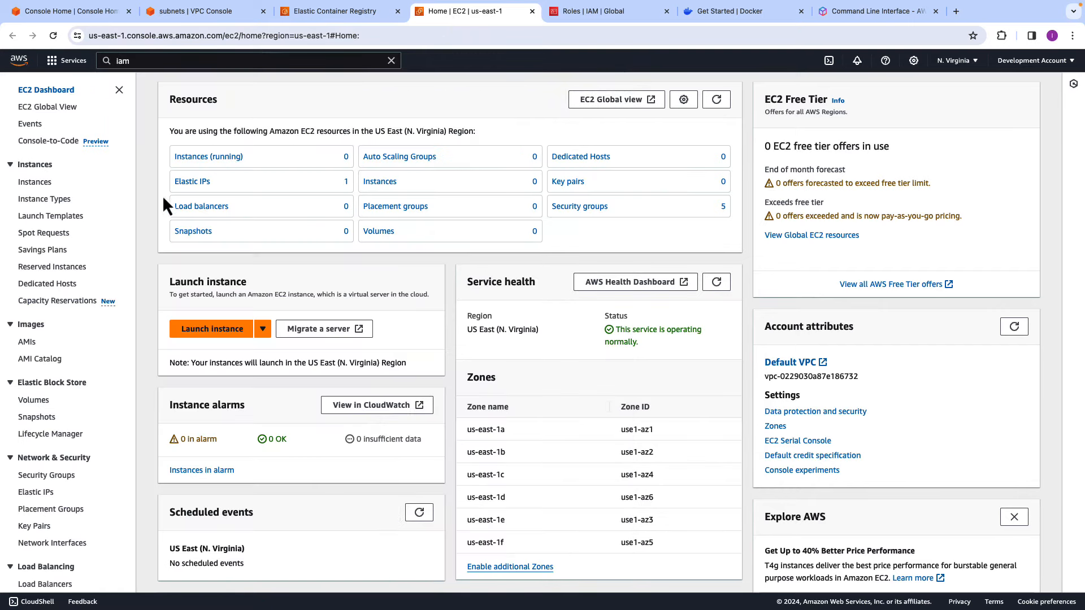
left_click(223, 333)
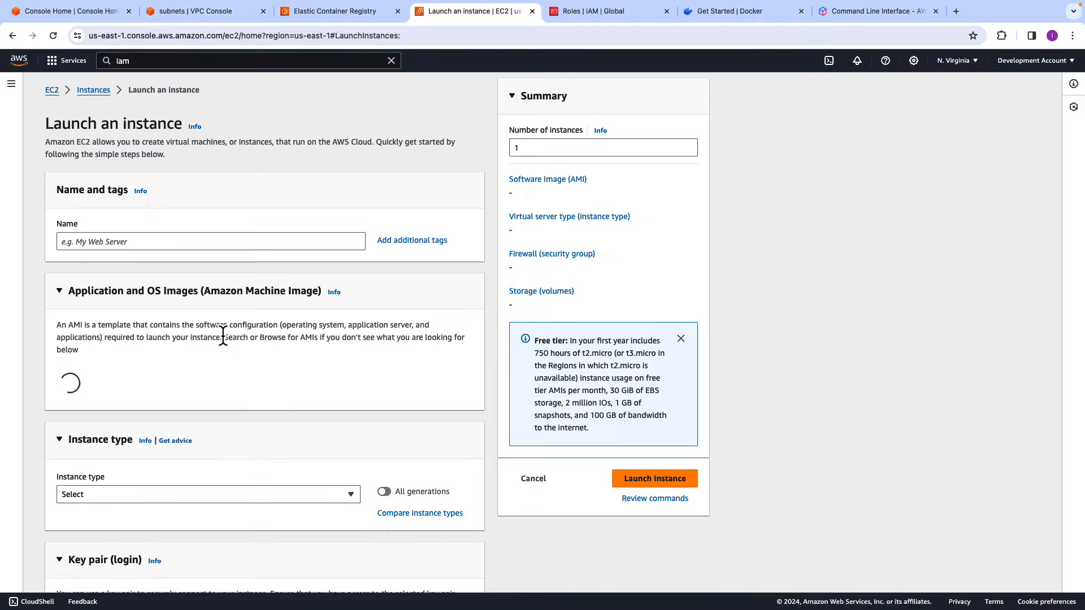
left_click(212, 242)
type("ritual-roa")
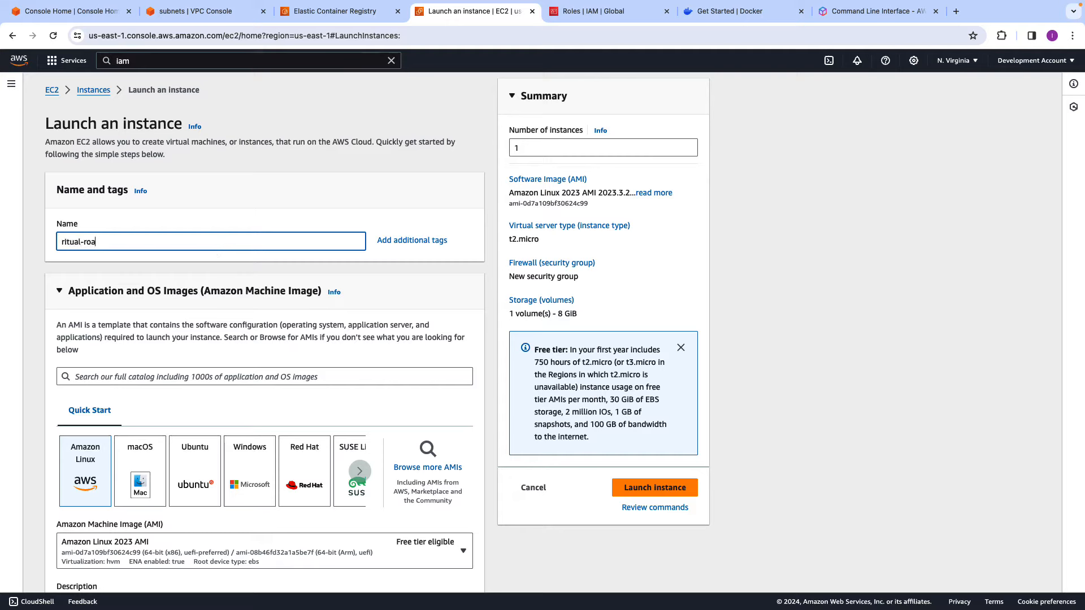
type("t")
type("st-docker-build-server")
Keep Amazon Linux 2023 and t2.micro, and proceed without a key pair
scroll(221, 306, "down", 2)
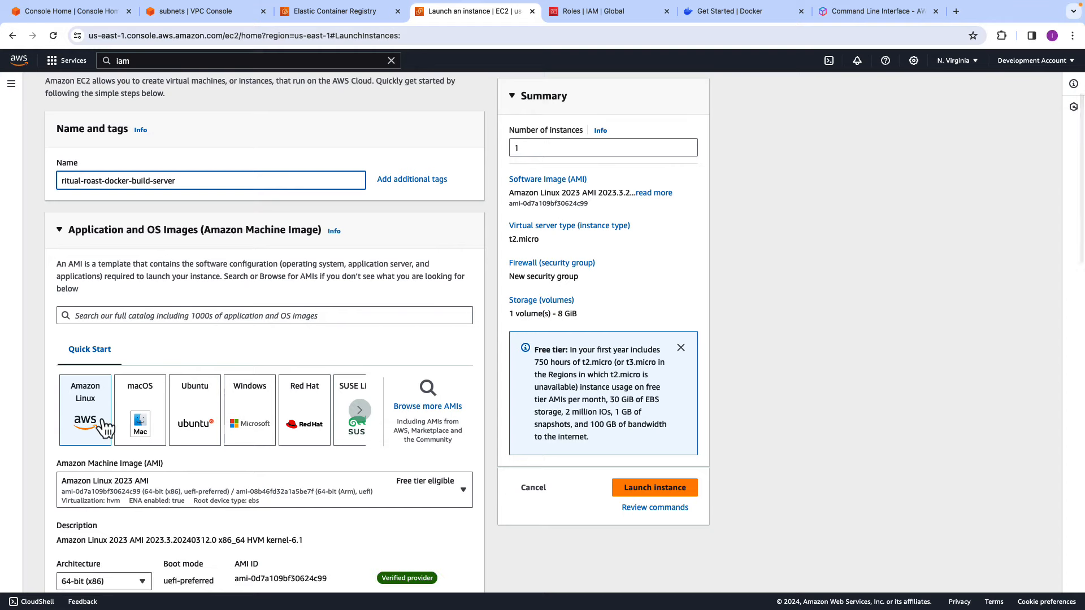
scroll(102, 426, "down", 1)
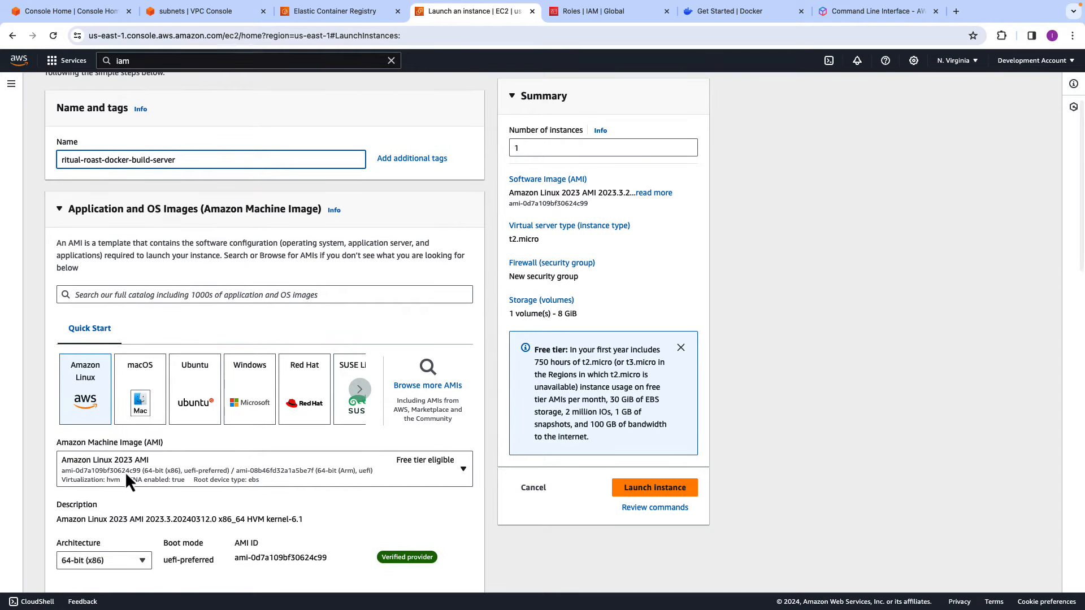
scroll(159, 471, "down", 5)
scroll(157, 466, "down", 1)
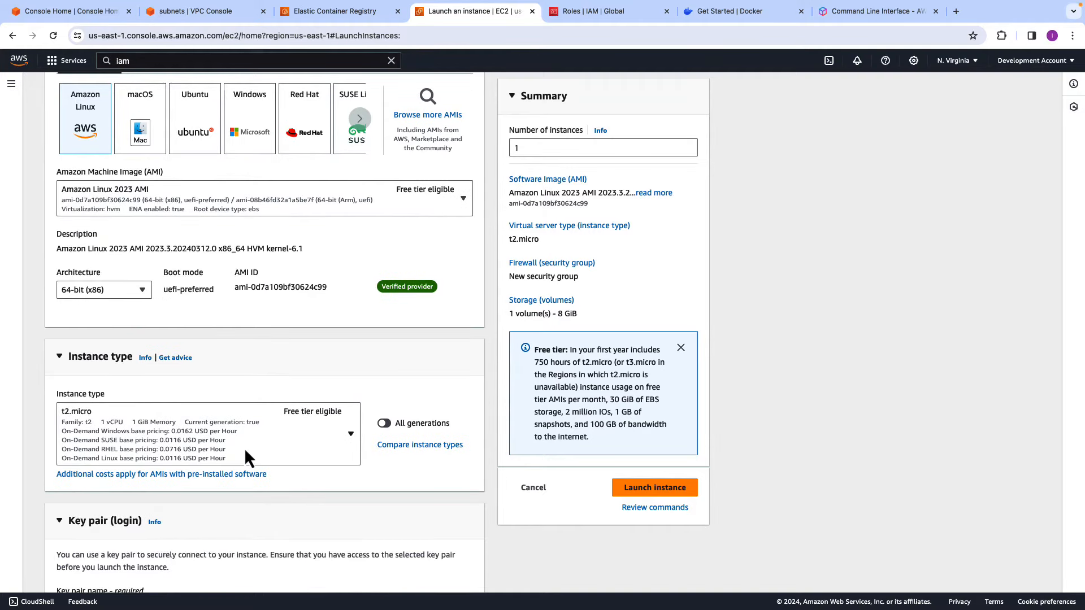
scroll(244, 448, "down", 3)
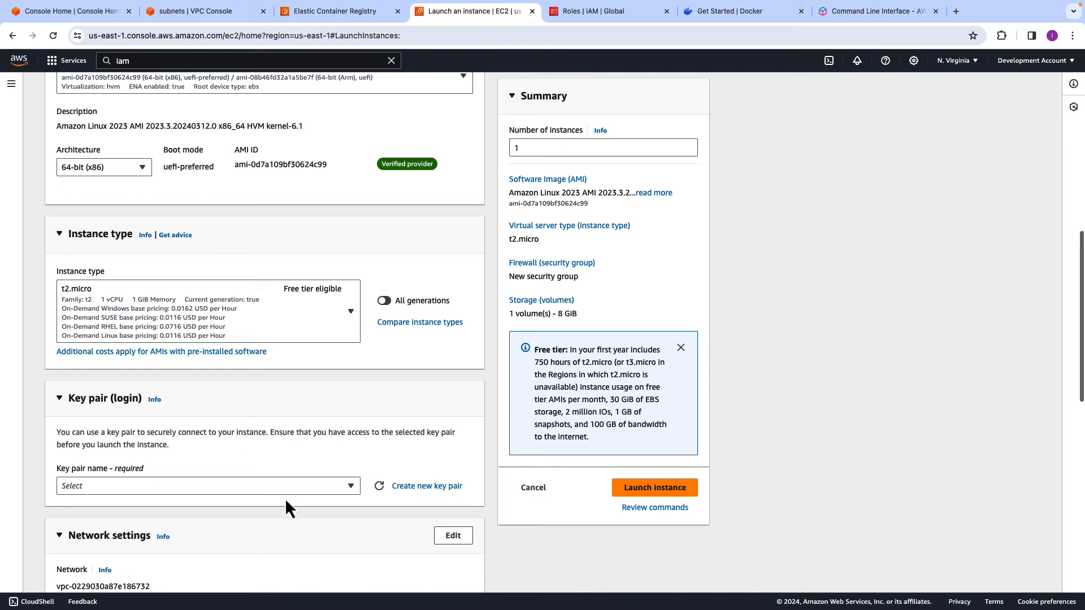
left_click(294, 491)
left_click(244, 522)
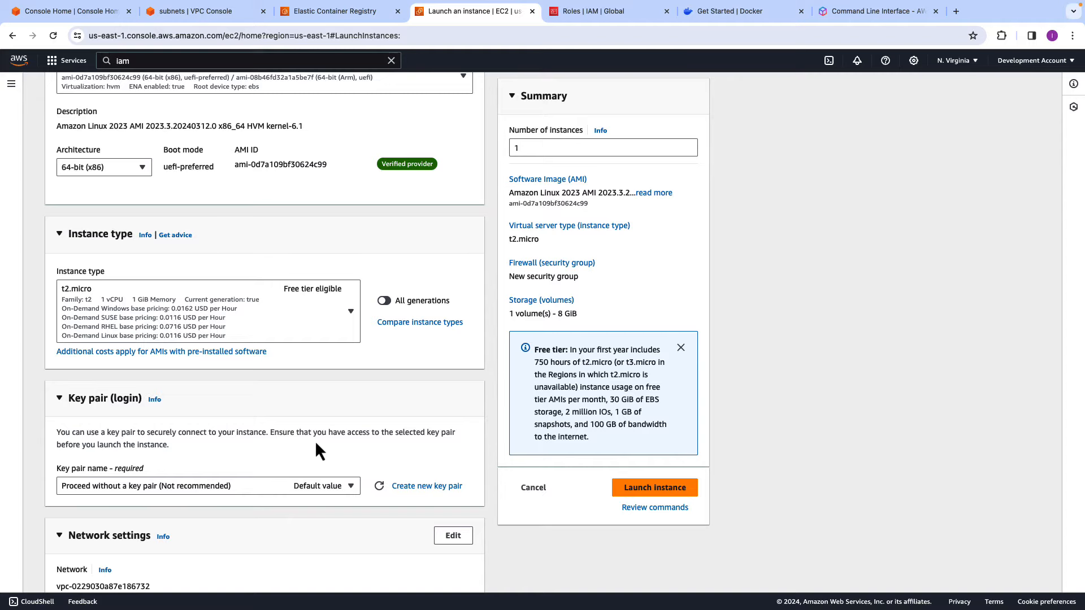
scroll(316, 445, "down", 5)
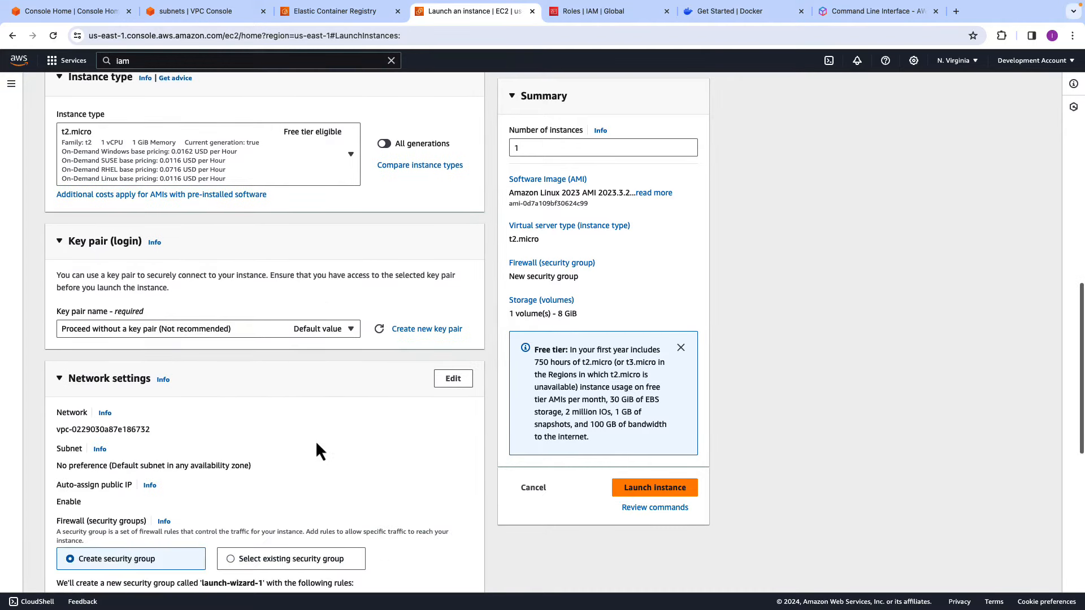
Put the instance in ritual-roast-vpc, subnet rr-app-subnet1-us-east-1a, with public IP disabled
left_click(453, 379)
left_click(277, 437)
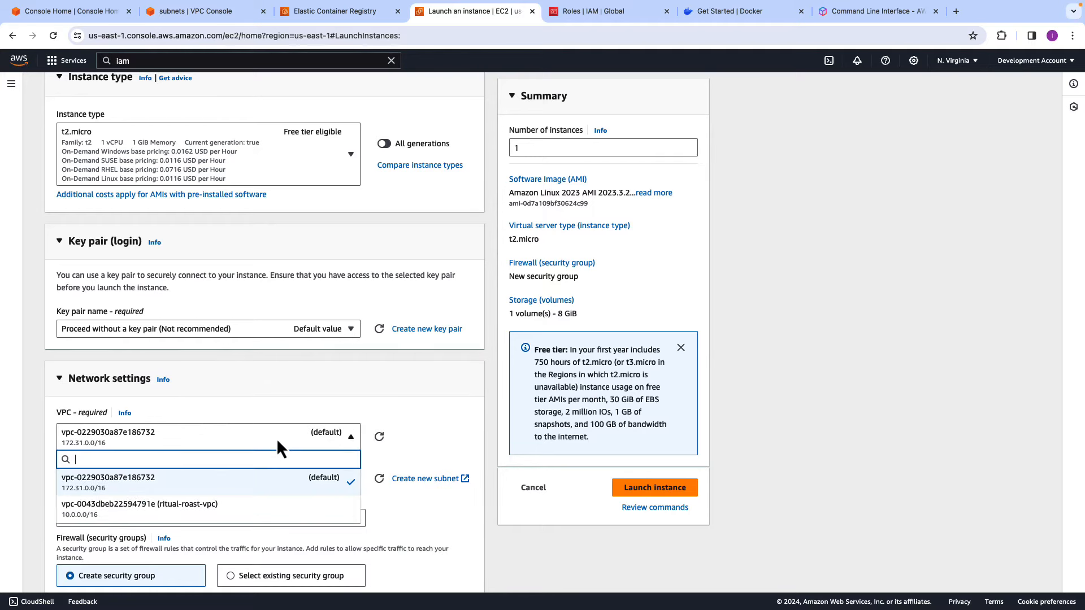
left_click(195, 508)
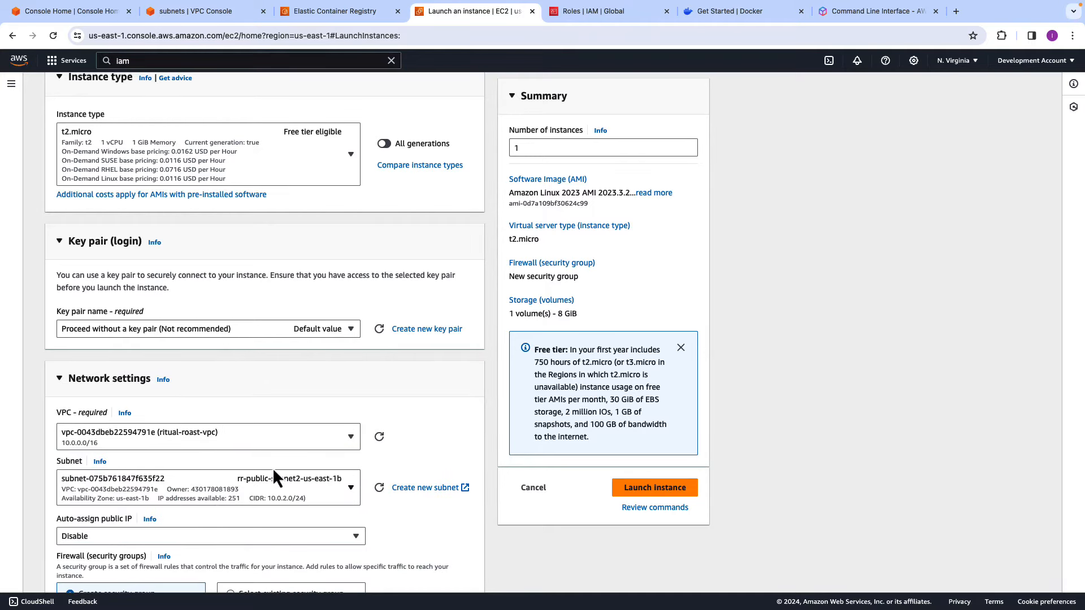
scroll(372, 381, "down", 3)
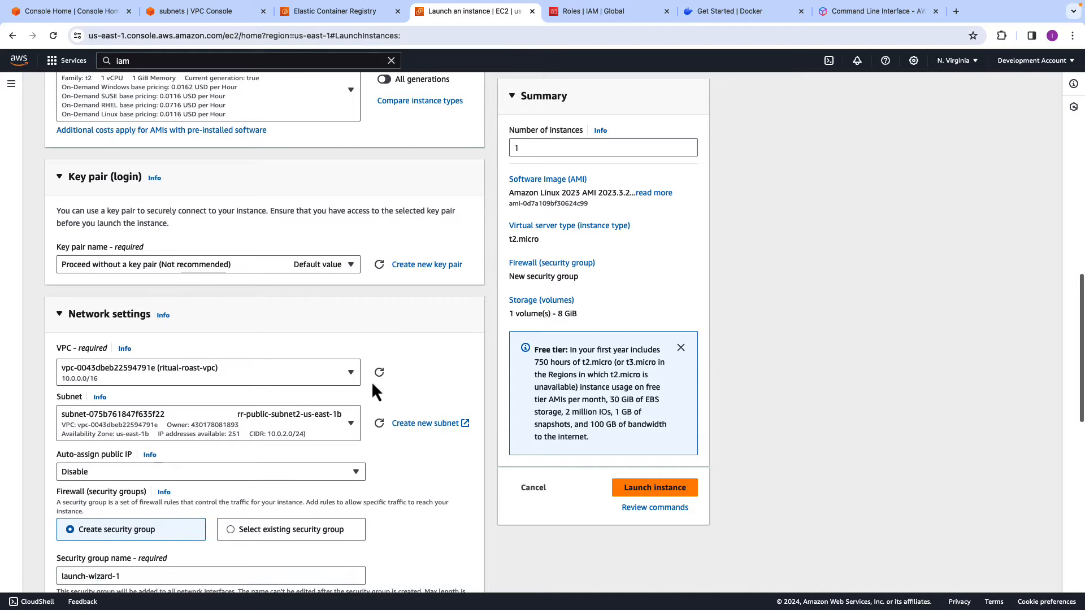
left_click(352, 417)
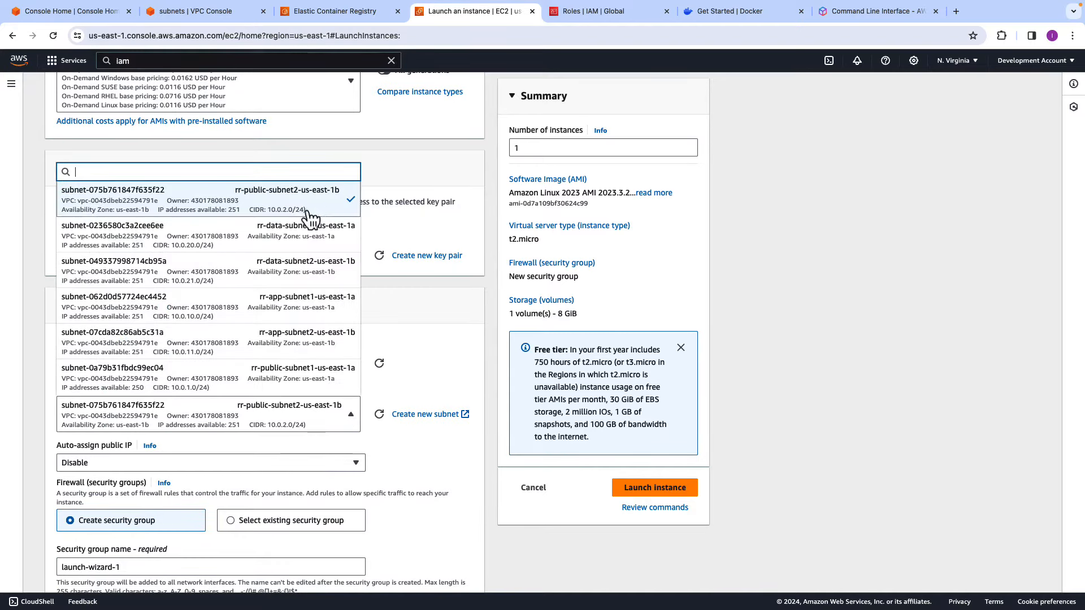
left_click(295, 311)
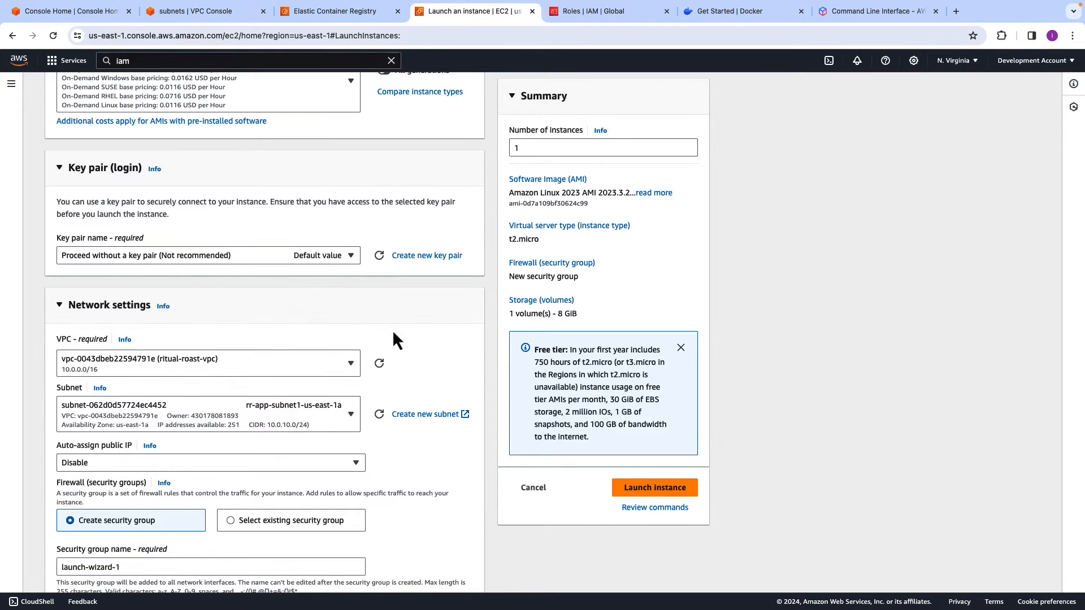
Use the existing default security group for the instance
scroll(394, 333, "down", 2)
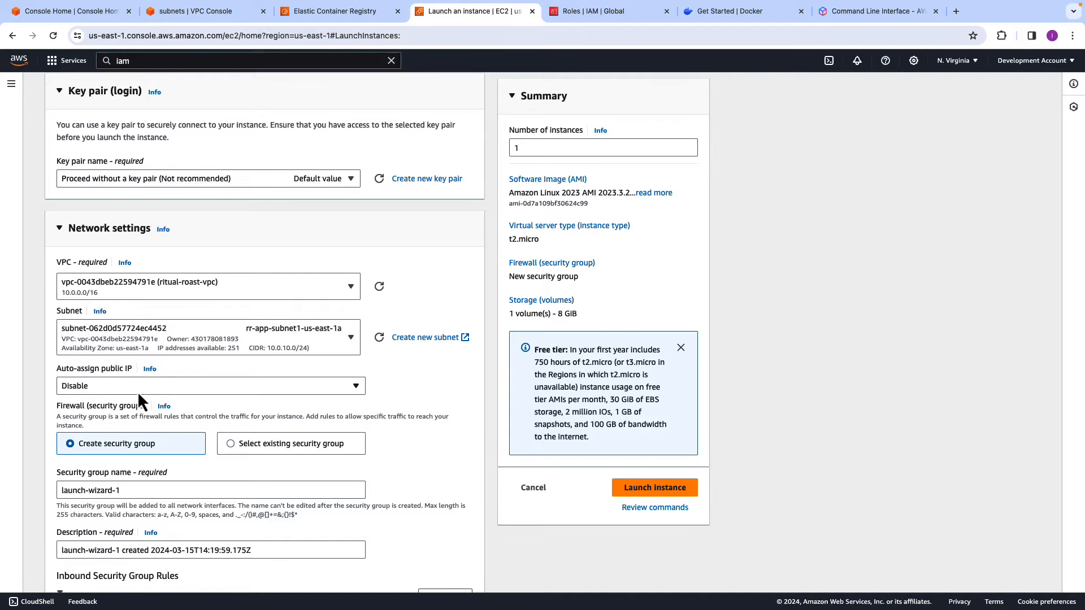
scroll(137, 391, "down", 3)
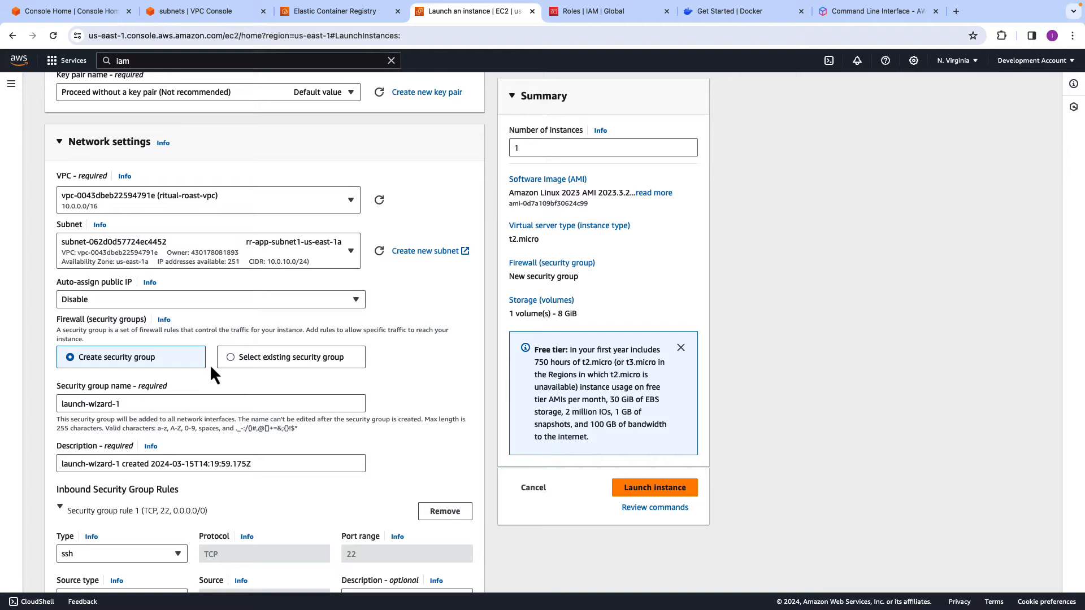
left_click(229, 359)
left_click(180, 399)
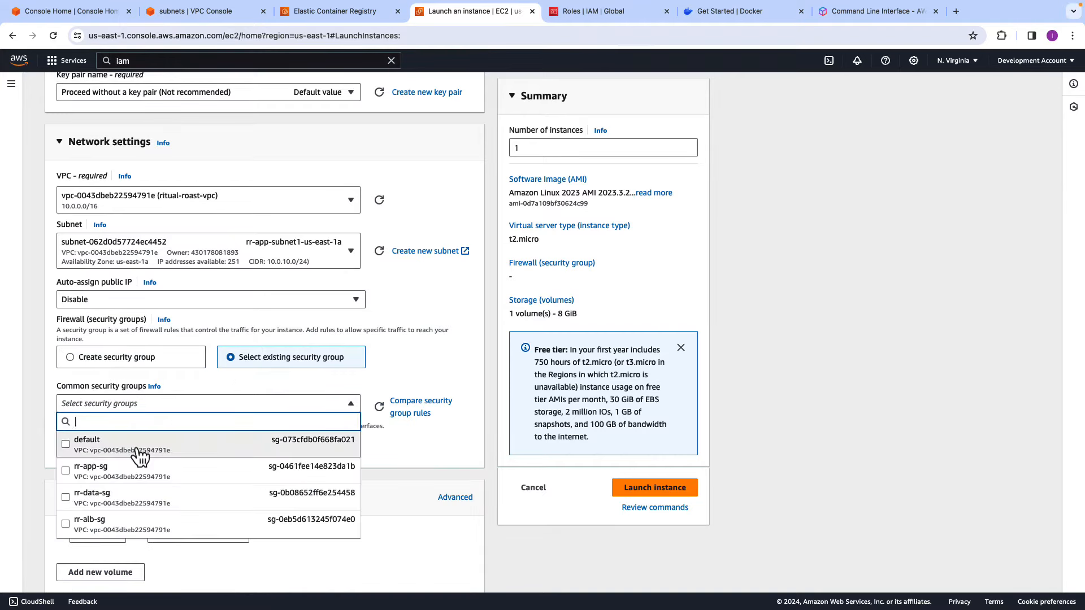
left_click(140, 452)
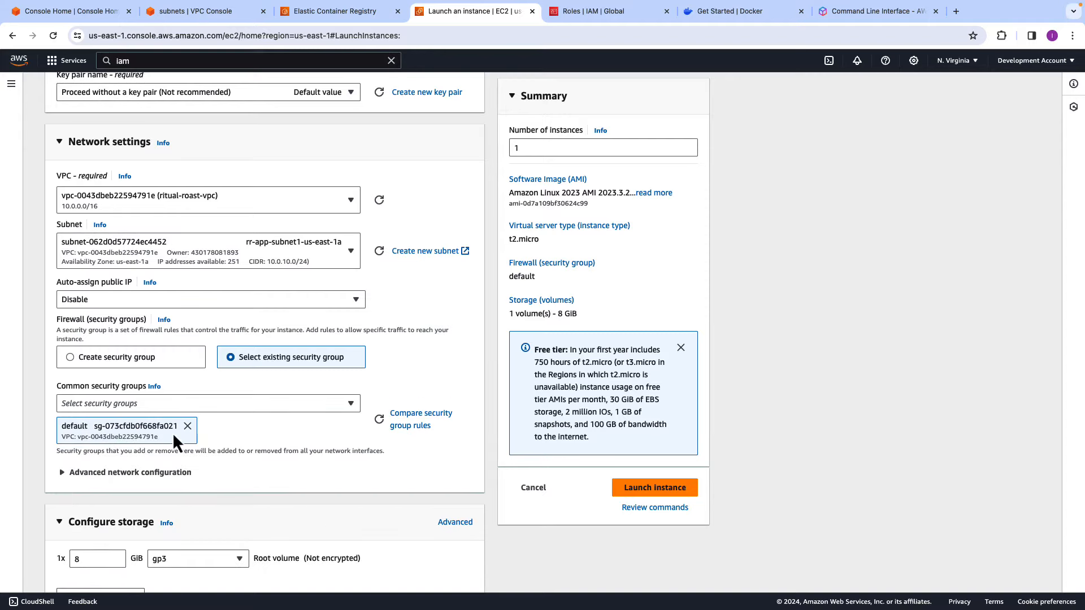
scroll(231, 433, "down", 1)
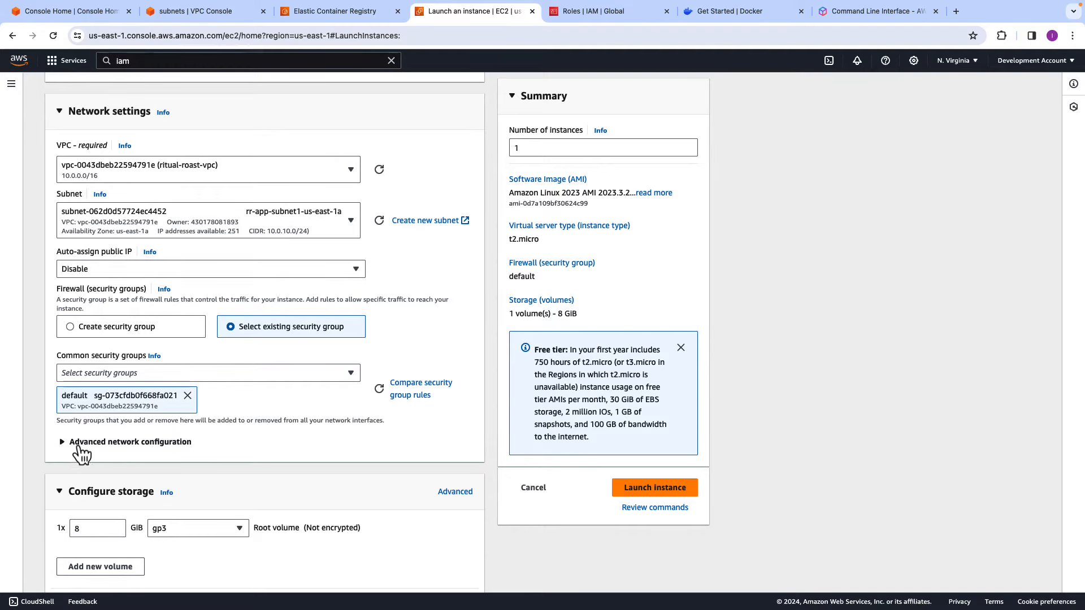
scroll(252, 418, "down", 2)
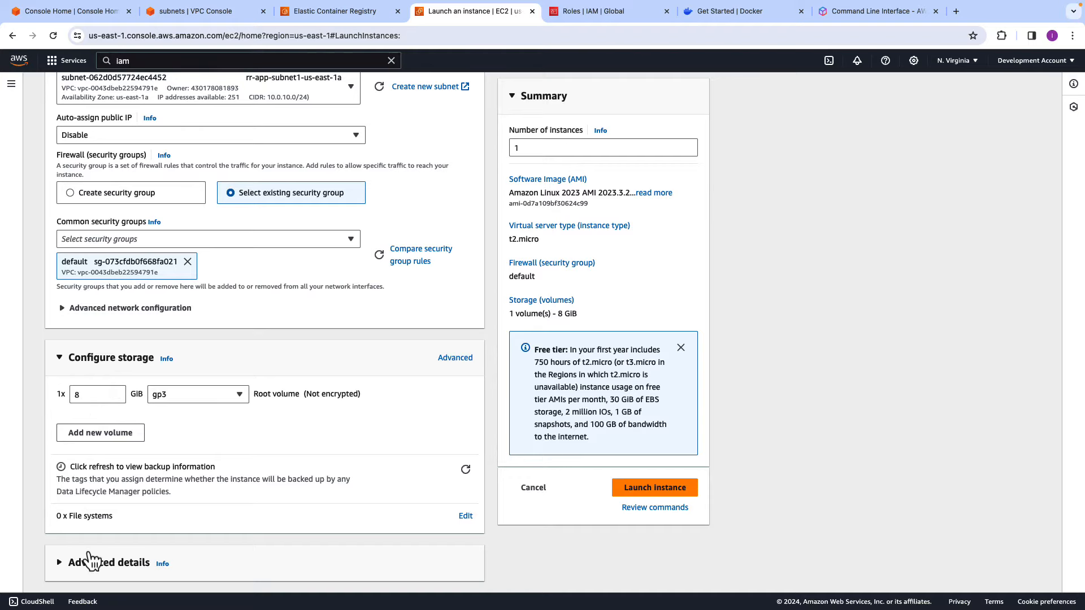
Set the IAM instance profile to iam-role-grant-ec2-ssm-and-ecr-access and launch the instance
left_click(63, 563)
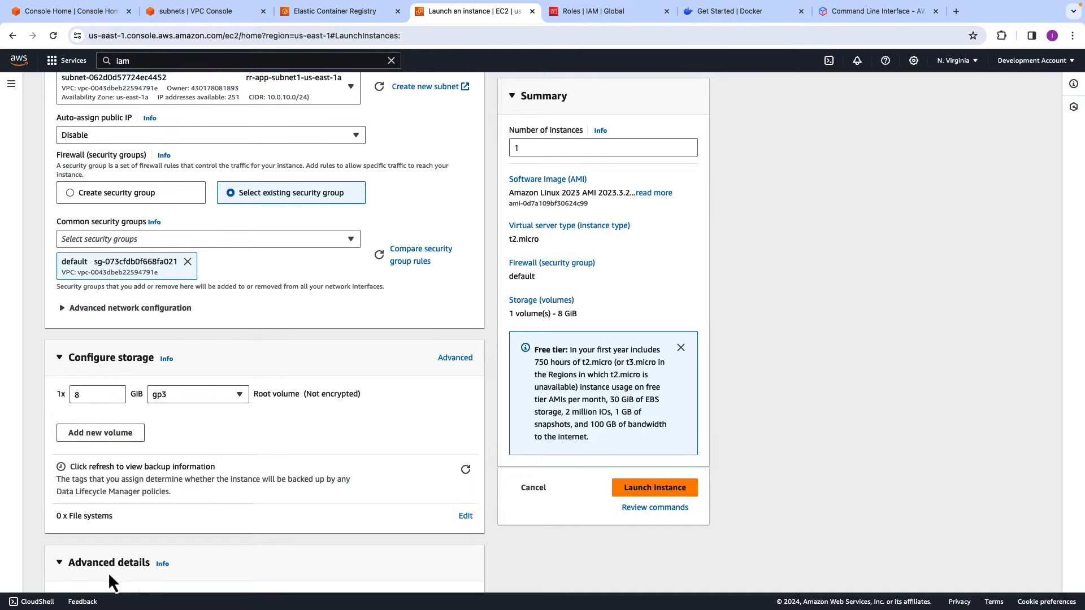
scroll(223, 477, "down", 4)
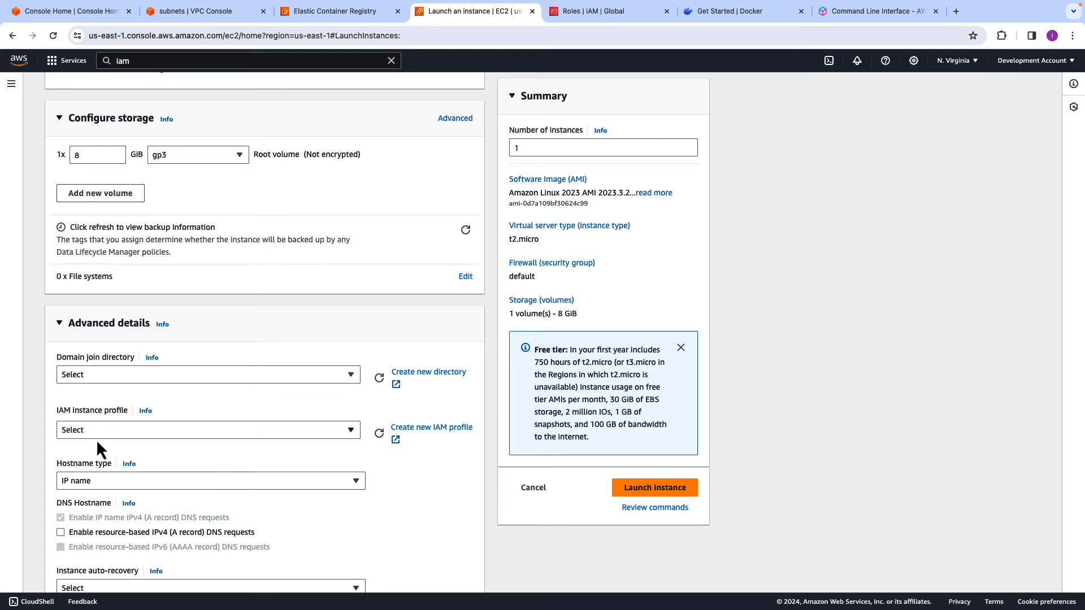
left_click(141, 433)
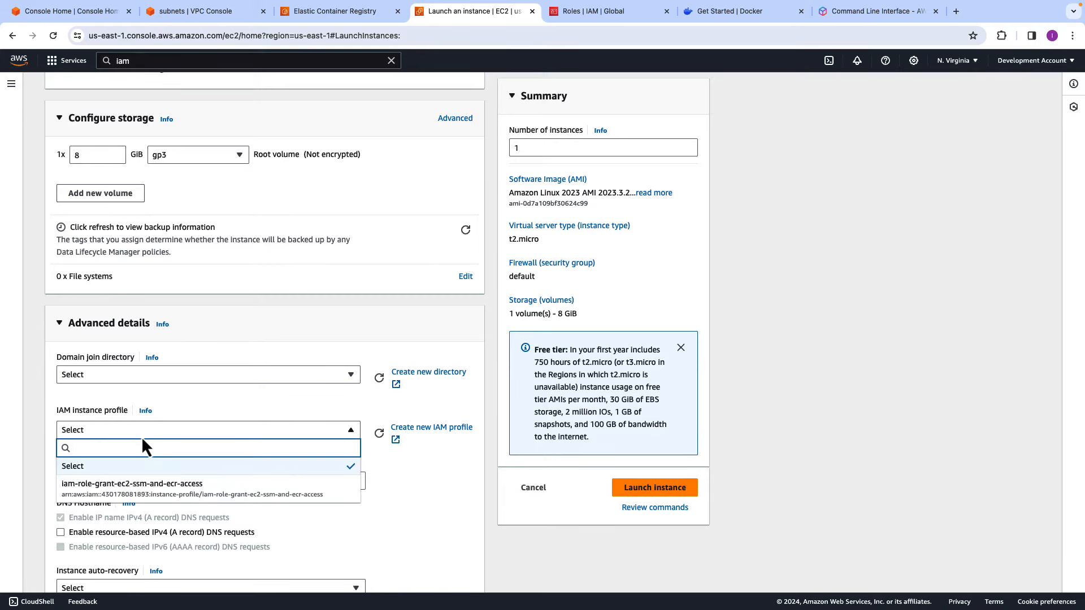
left_click(140, 492)
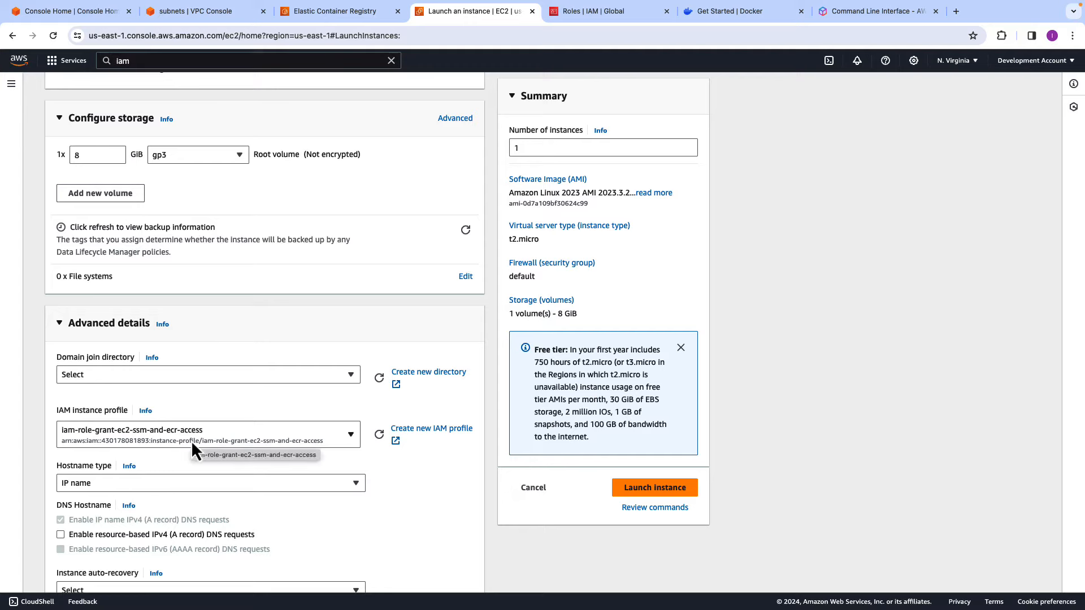
scroll(241, 467, "down", 5)
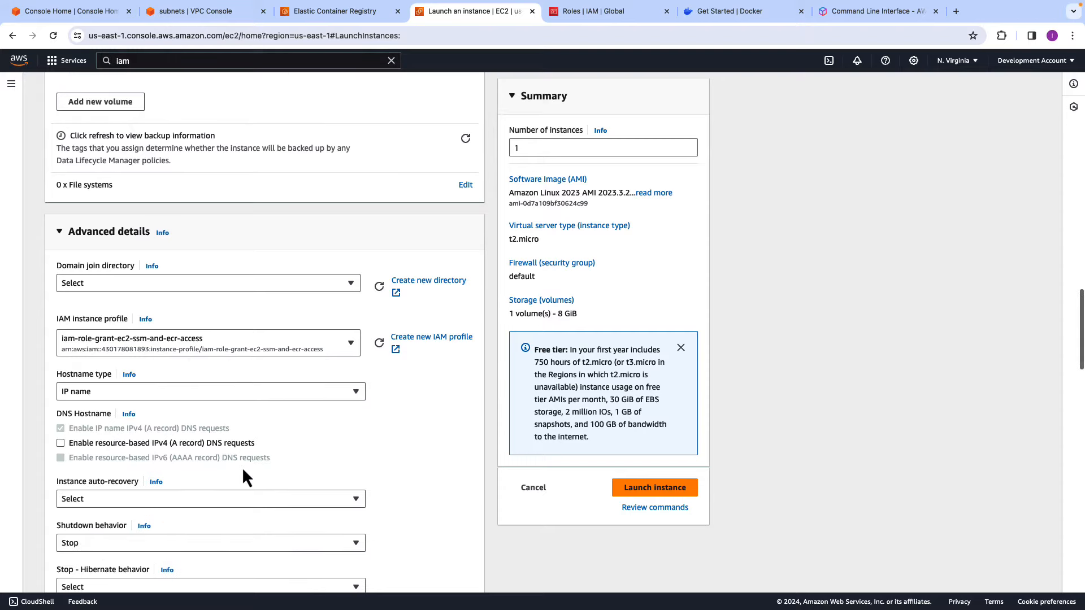
scroll(243, 471, "down", 20)
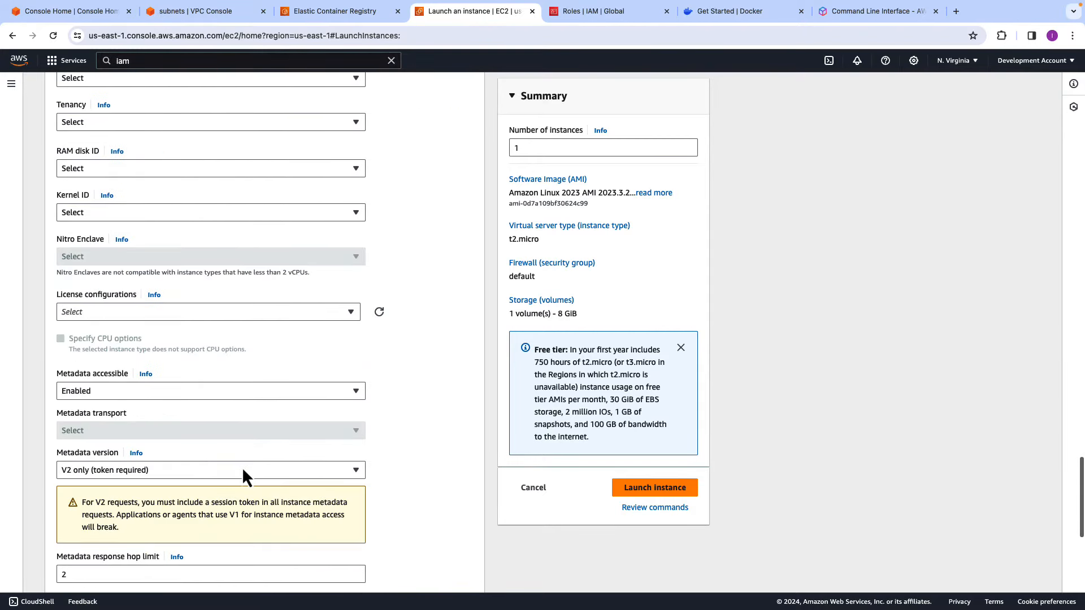
scroll(242, 467, "down", 3)
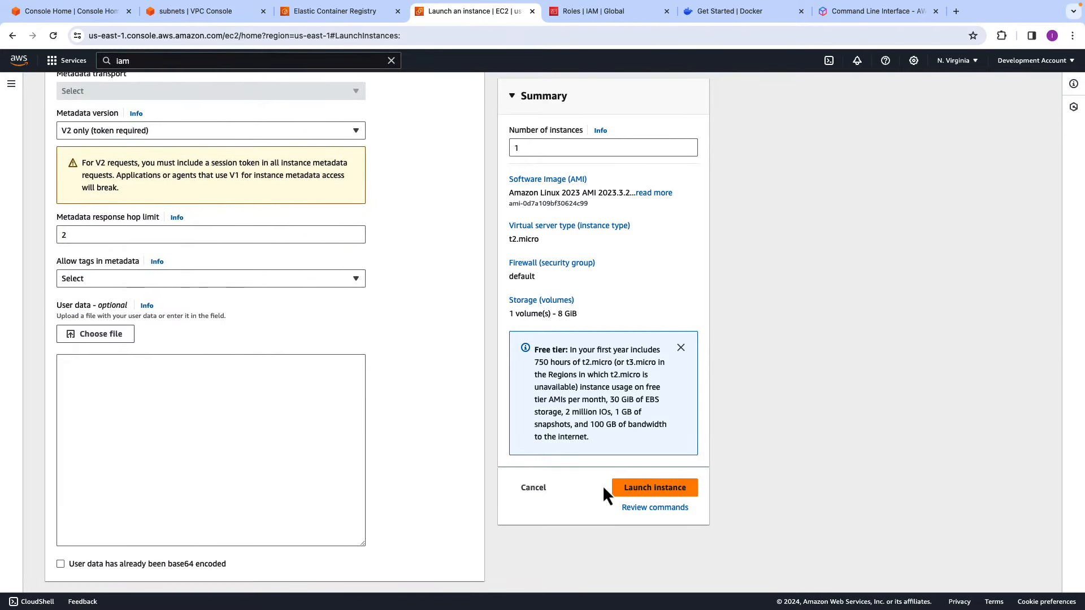
left_click(633, 491)
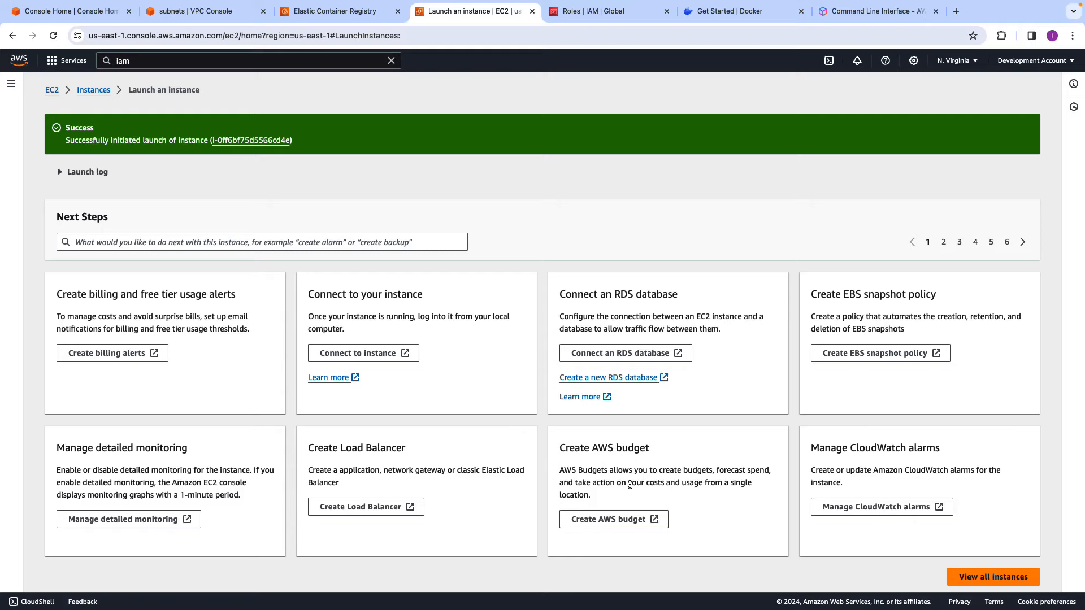
left_click(90, 91)
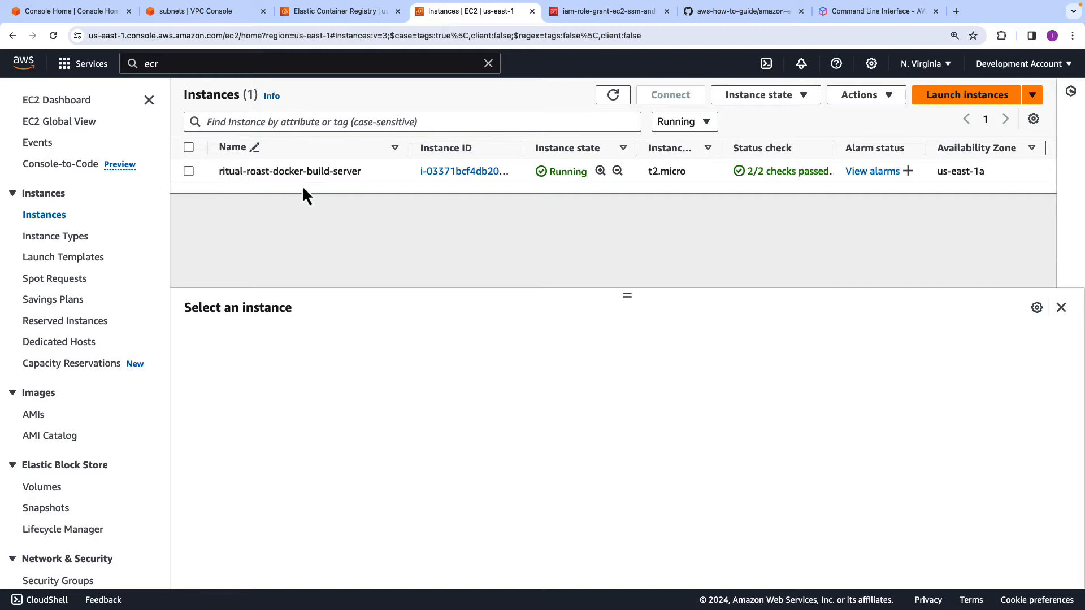
Select ritual-roast-docker-build-server and connect to it through Session Manager
left_click(189, 171)
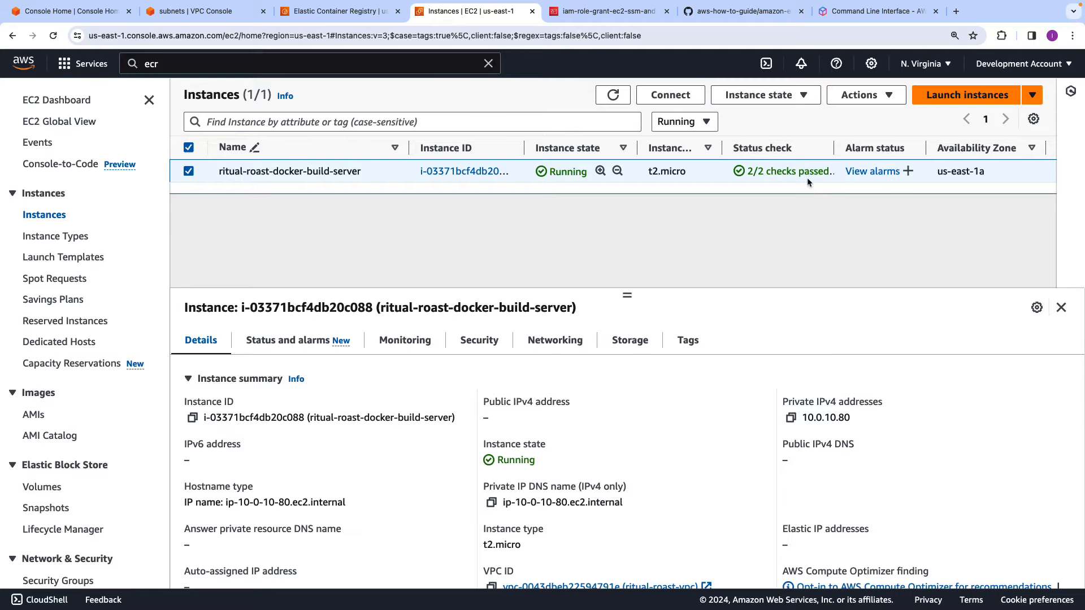
left_click(667, 100)
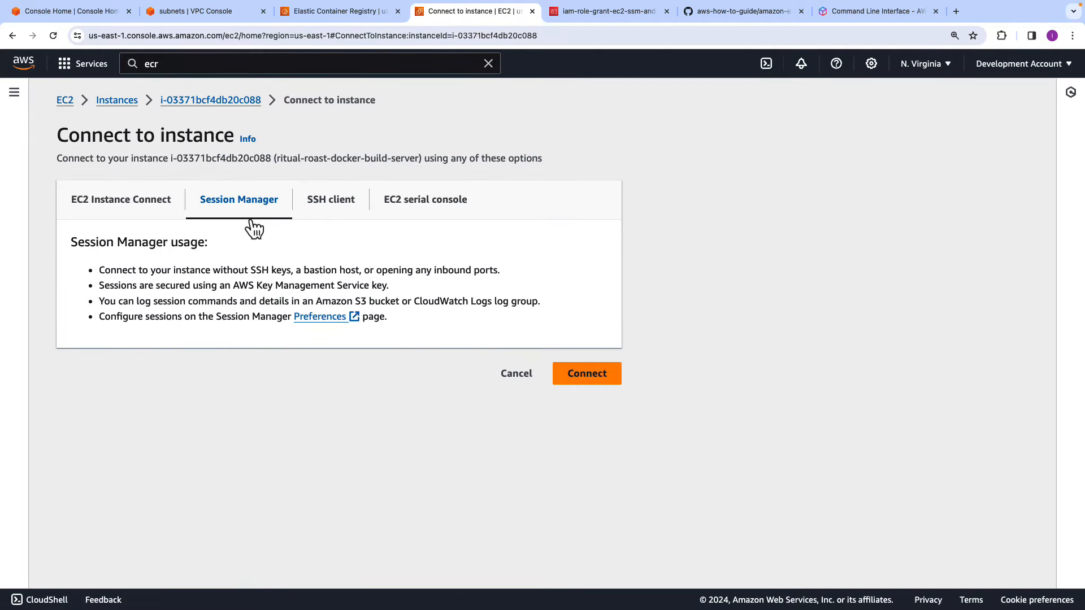
left_click(611, 380)
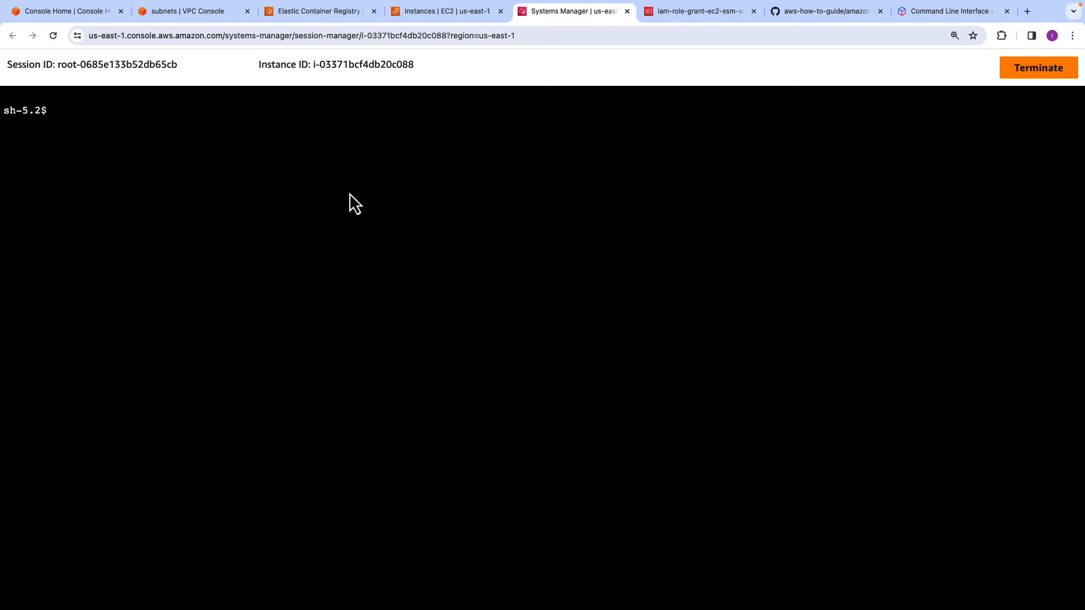
Run sudo su - ec2-user, check pwd shows /home/ec2-user, then run sudo yum update -y
type("sudo su - ec2-user")
key("Return")
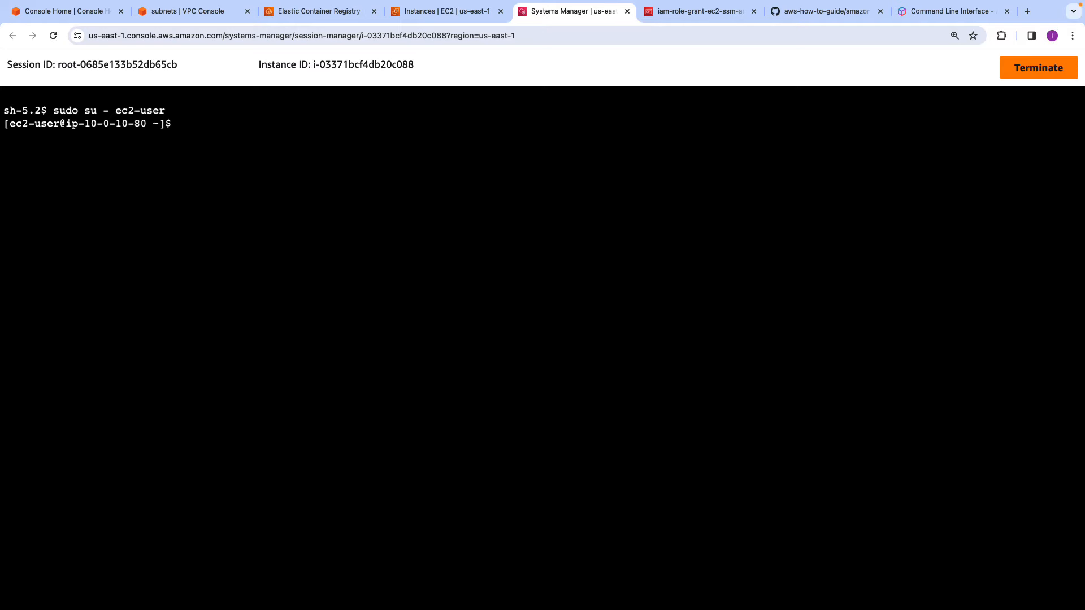
type("pwd")
key("Return")
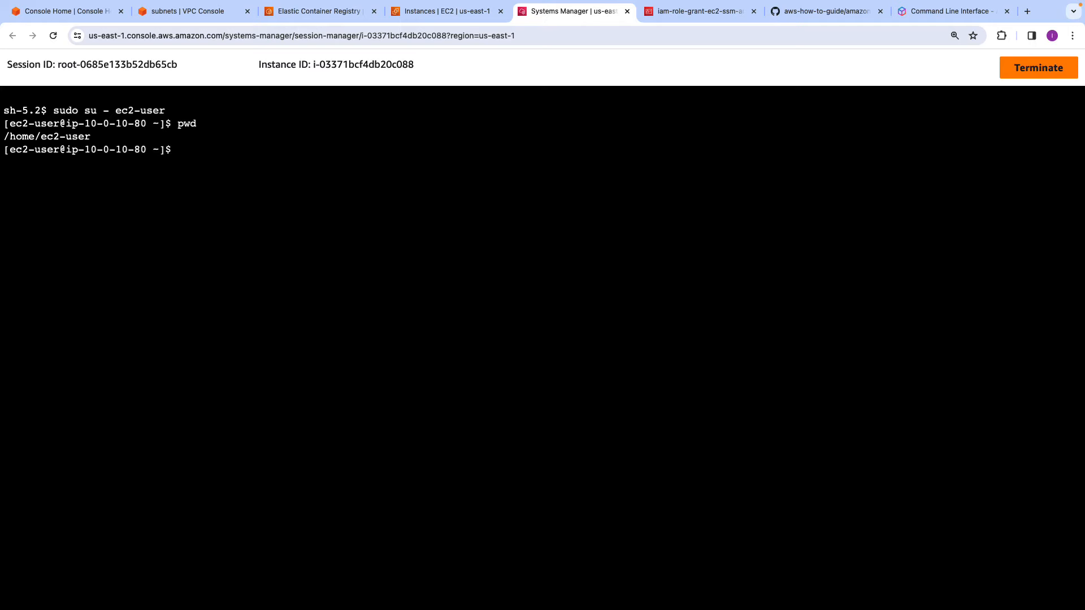
type("sudo yum update -y")
key("Return")
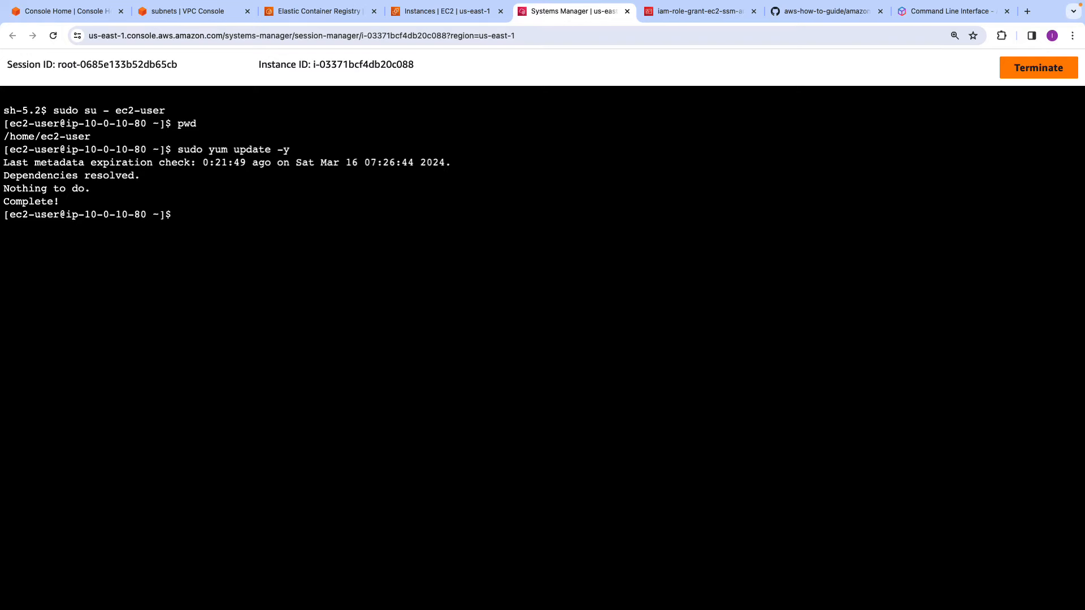
Install Docker with sudo yum install docker, confirming the 10 packages
type("sudo y")
type("um install ")
type("docke")
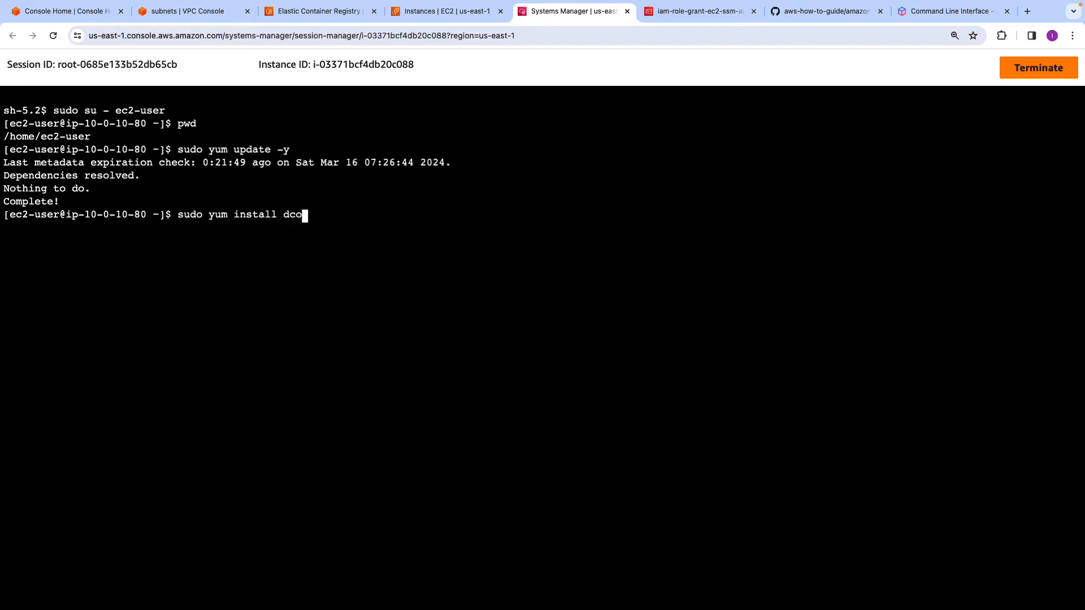
type("r")
key("Return")
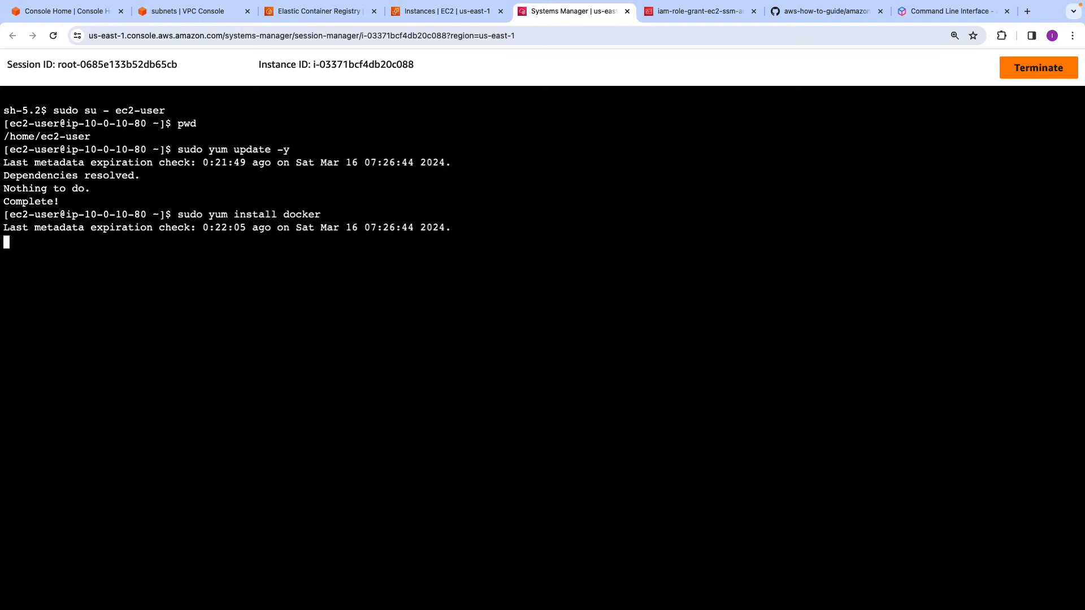
type("y")
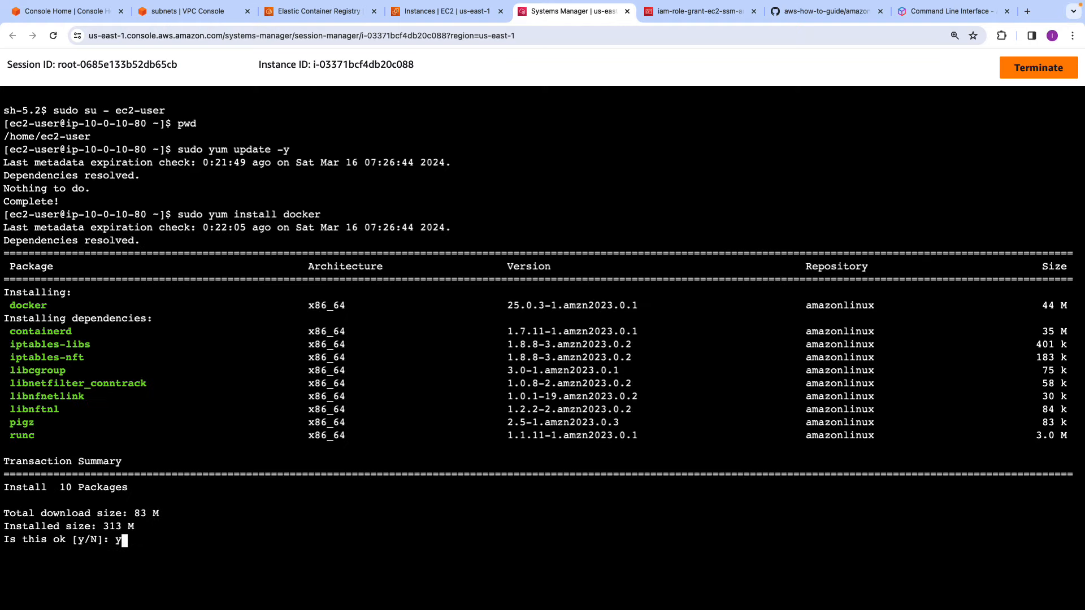
key("Return")
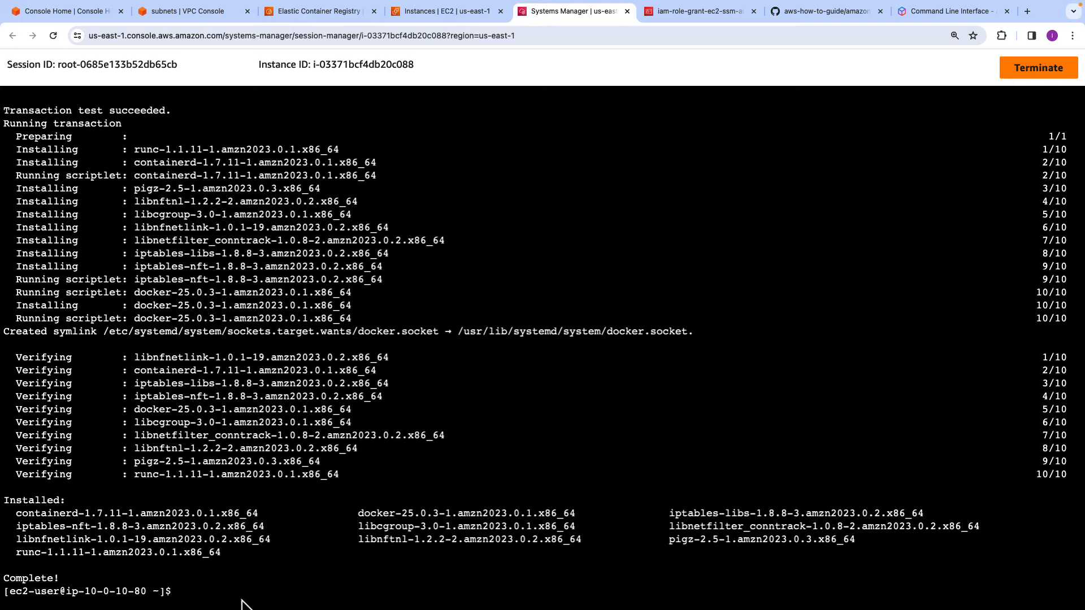
Clear the terminal and start the docker service with sudo service docker start
type("clear")
key("Return")
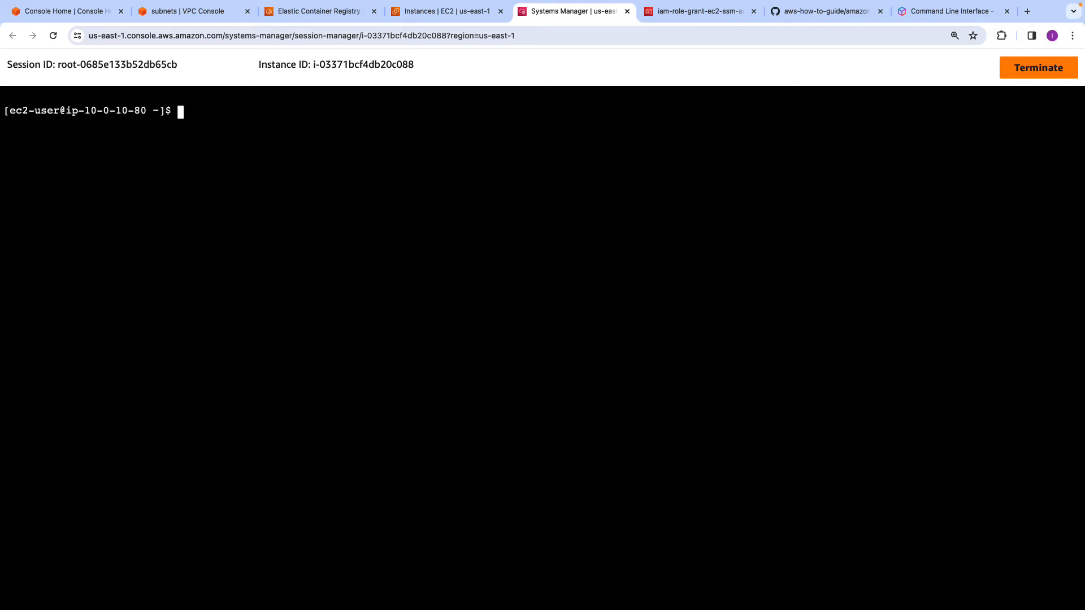
type("sudo service docker start")
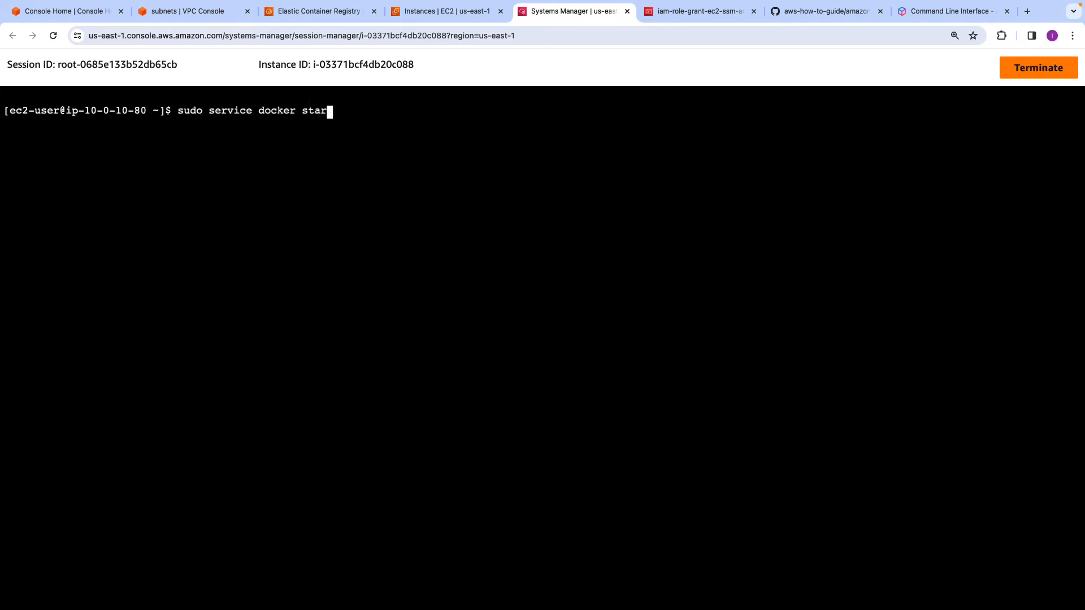
key("Return")
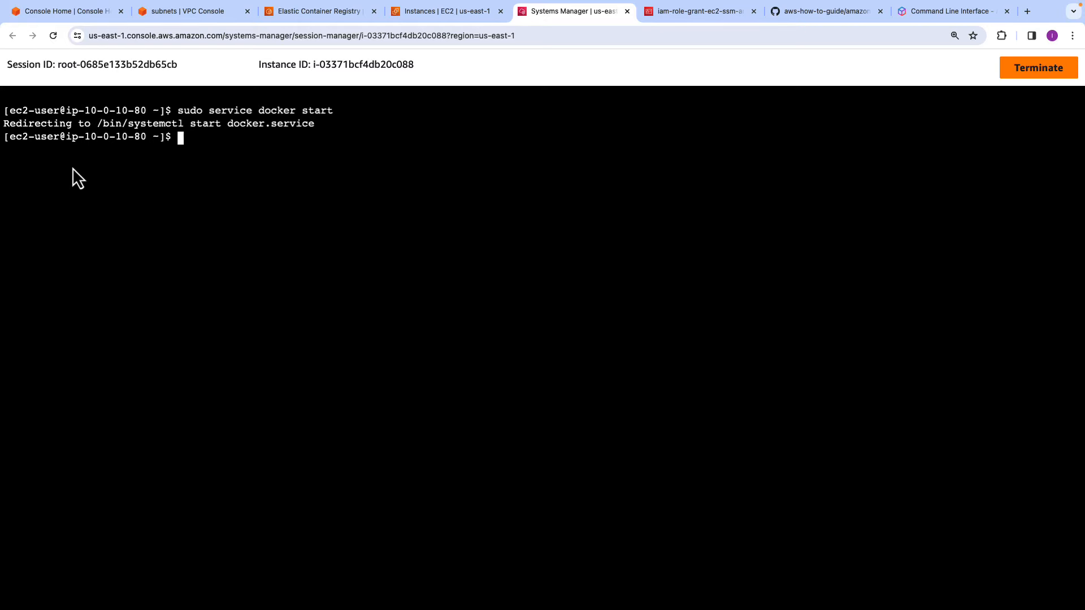
Add ec2-user to the docker group with sudo usermod -a -G docker ec2-user, then exit twice to end the session
type("sudo usermod -a -G")
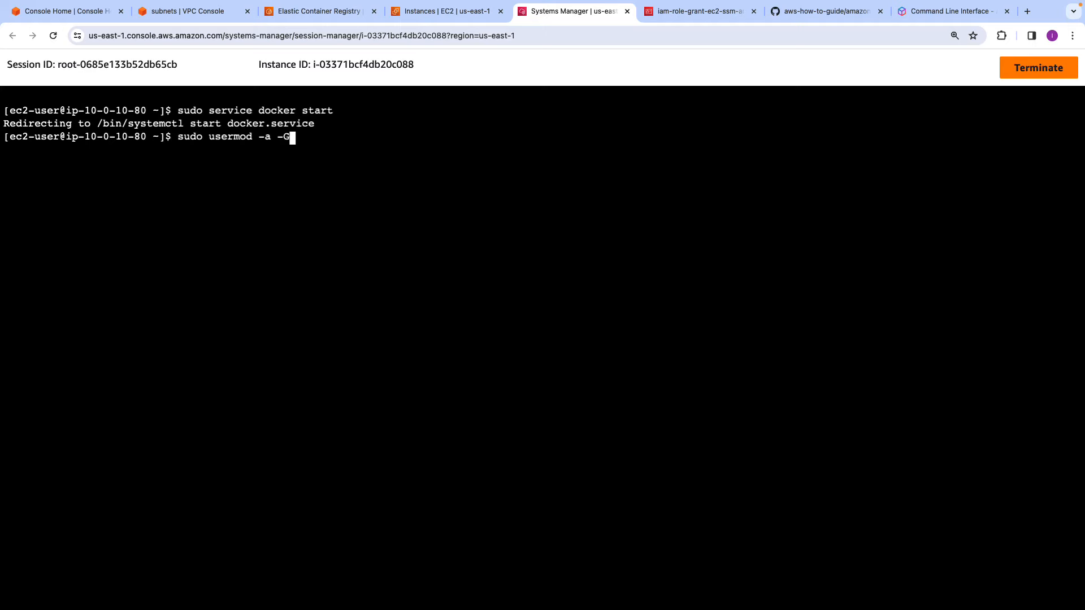
type(" docker ec2-user")
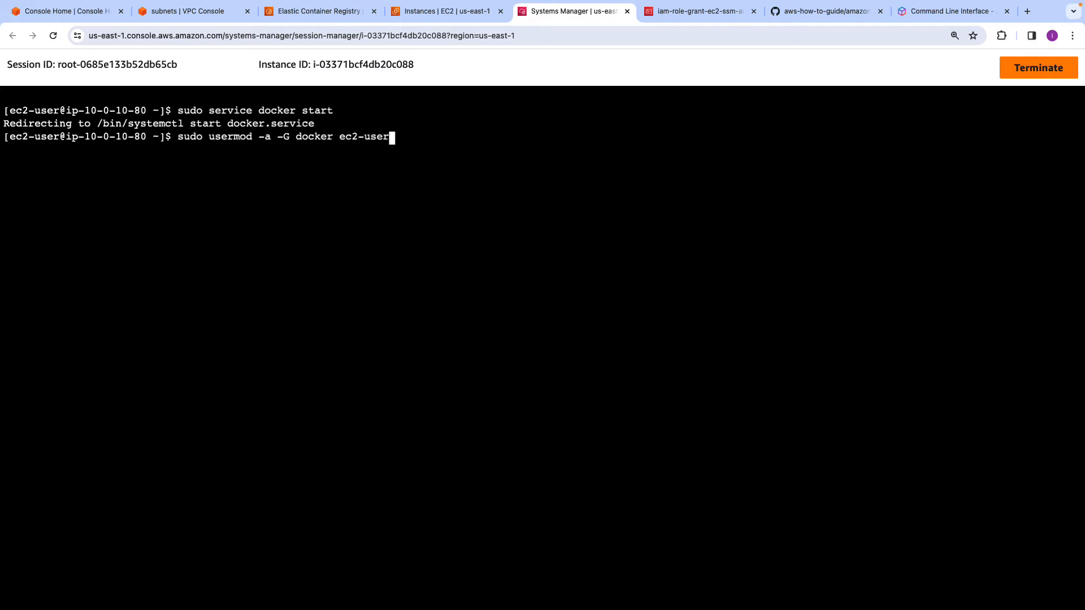
key("Return")
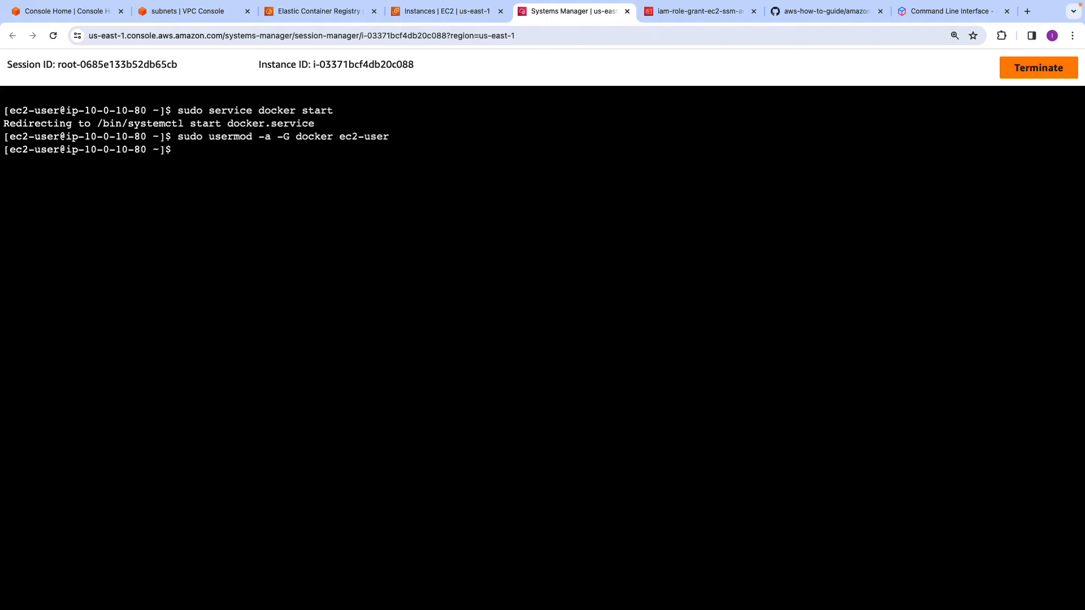
type("exit")
key("Return")
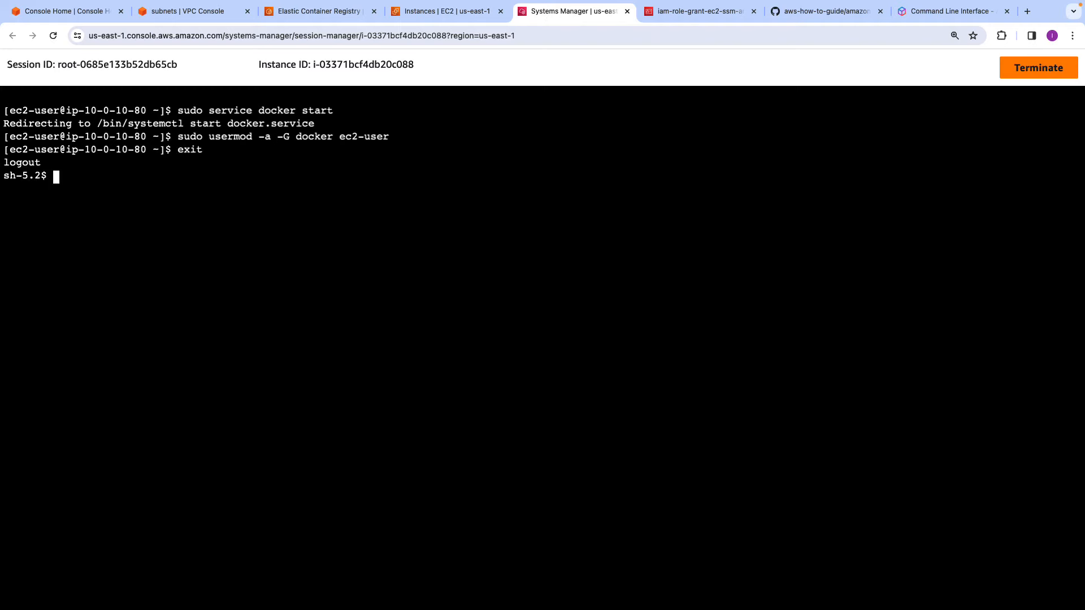
type("exit")
key("Return")
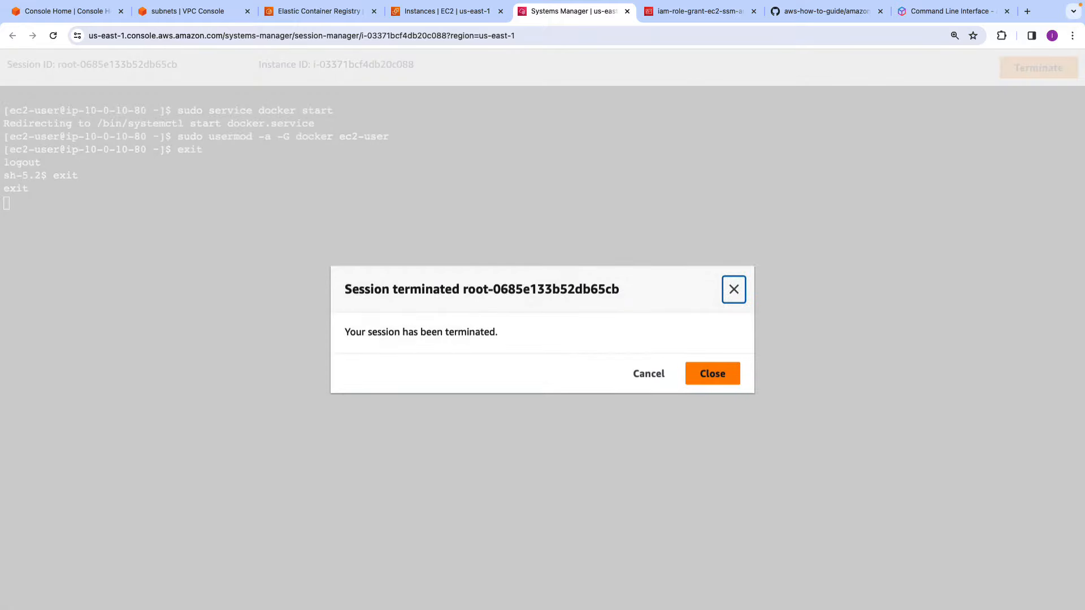
Filter instances to Running and start a Session Manager session on ritual-roast-docker-build-server
left_click(707, 391)
left_click(708, 123)
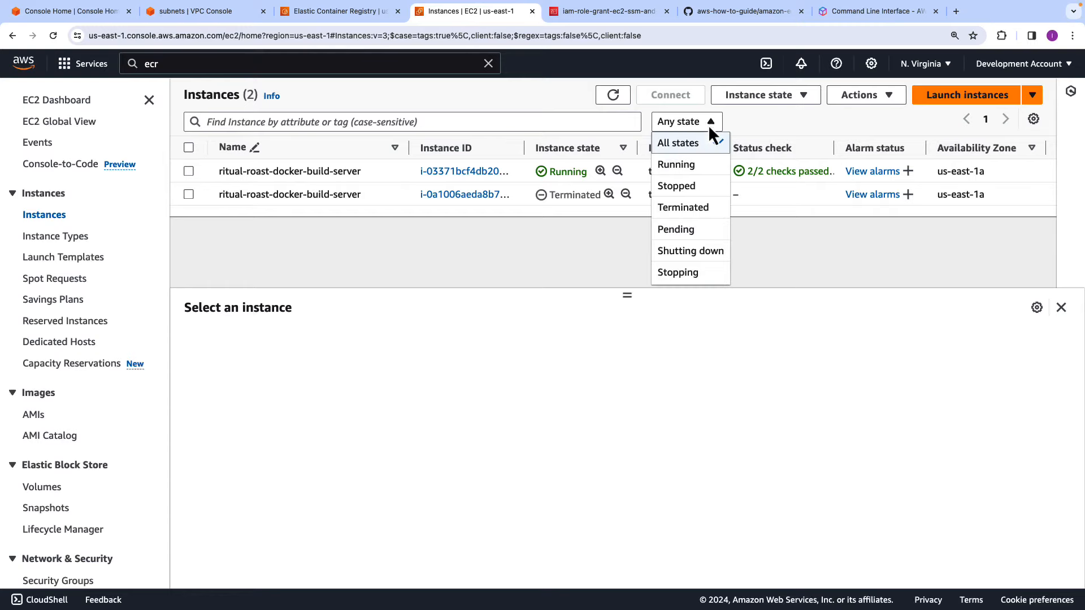
left_click(696, 168)
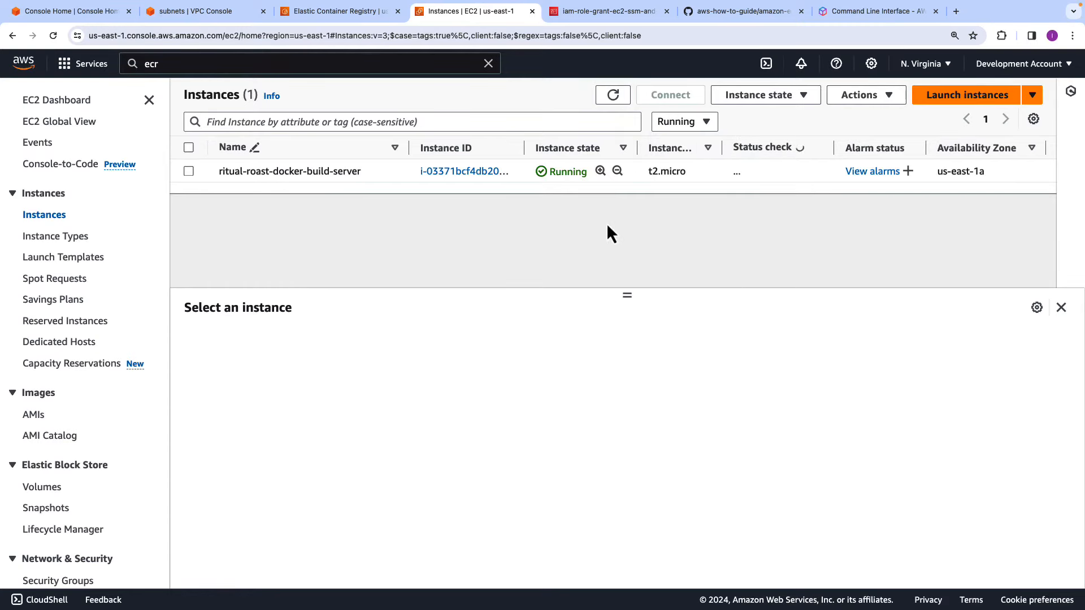
left_click(189, 171)
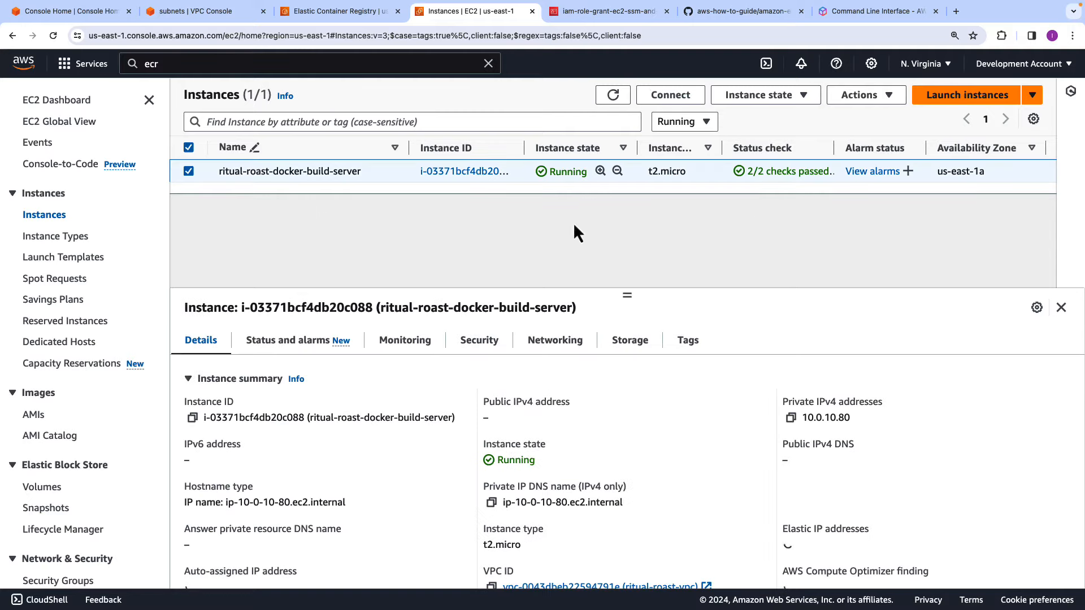
left_click(685, 101)
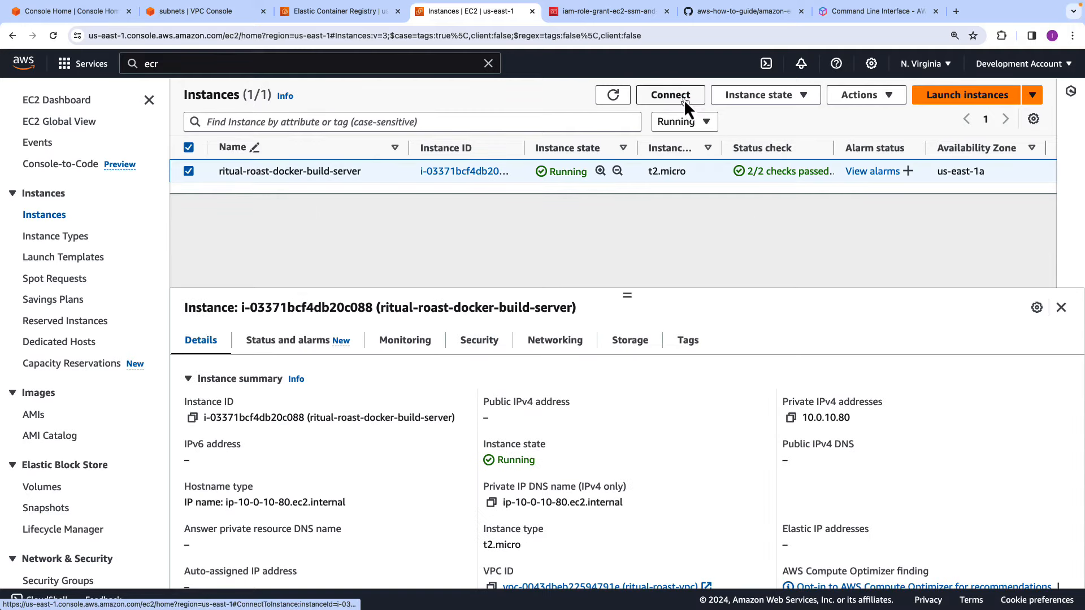
left_click(578, 372)
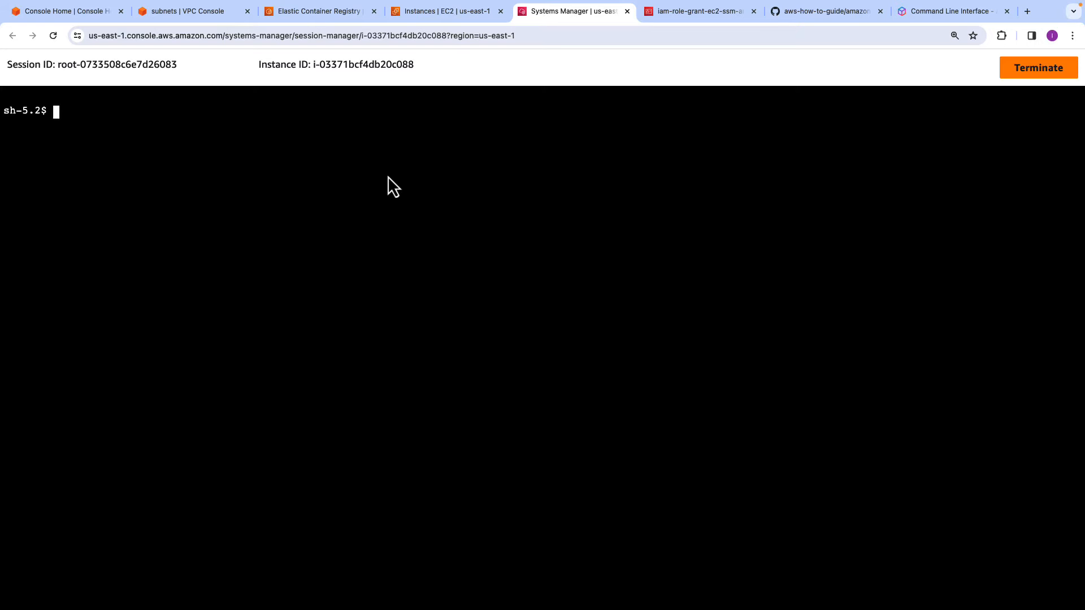
Switch to ec2-user with sudo su - ec2-user and confirm pwd is /home/ec2-user
type("sudo su - ec2-user")
key("Return")
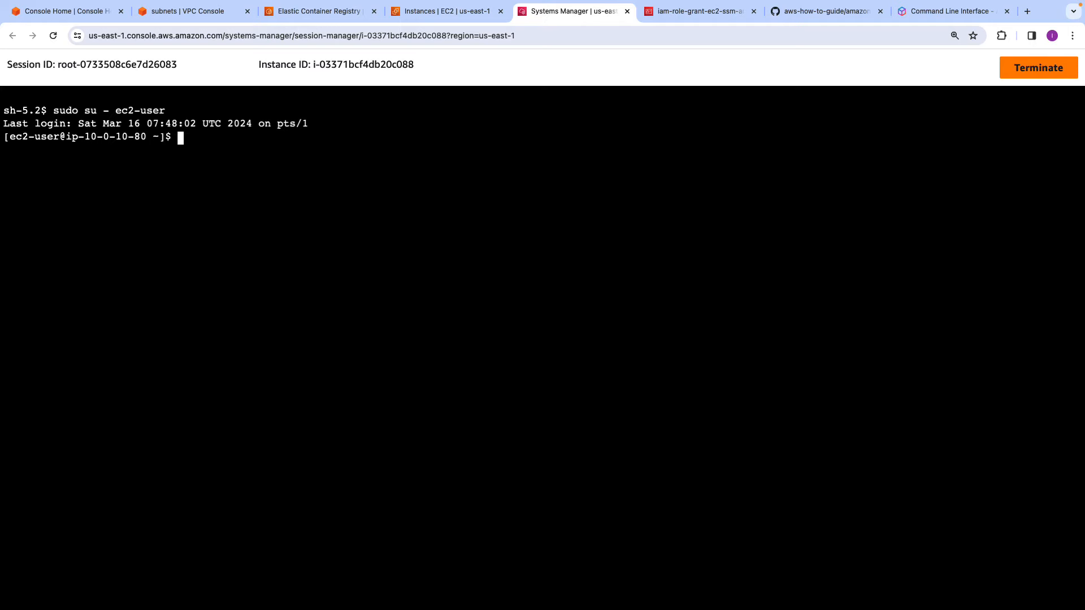
type("pwd")
key("Return")
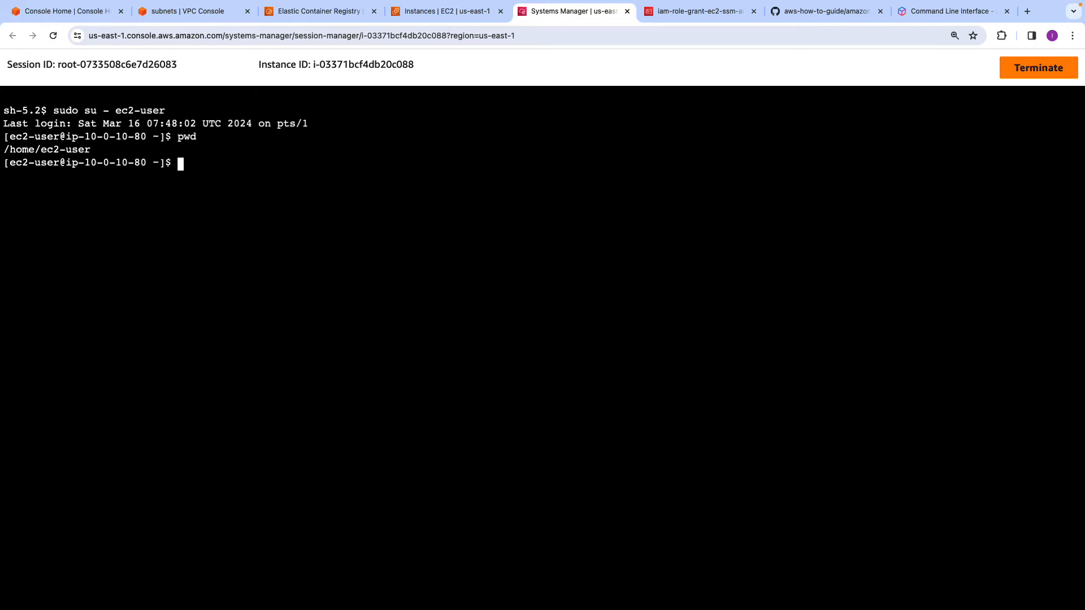
In the GitHub repository, navigate to amazon-ecs-mini-project/ritual-roast-code.zip
left_click(791, 18)
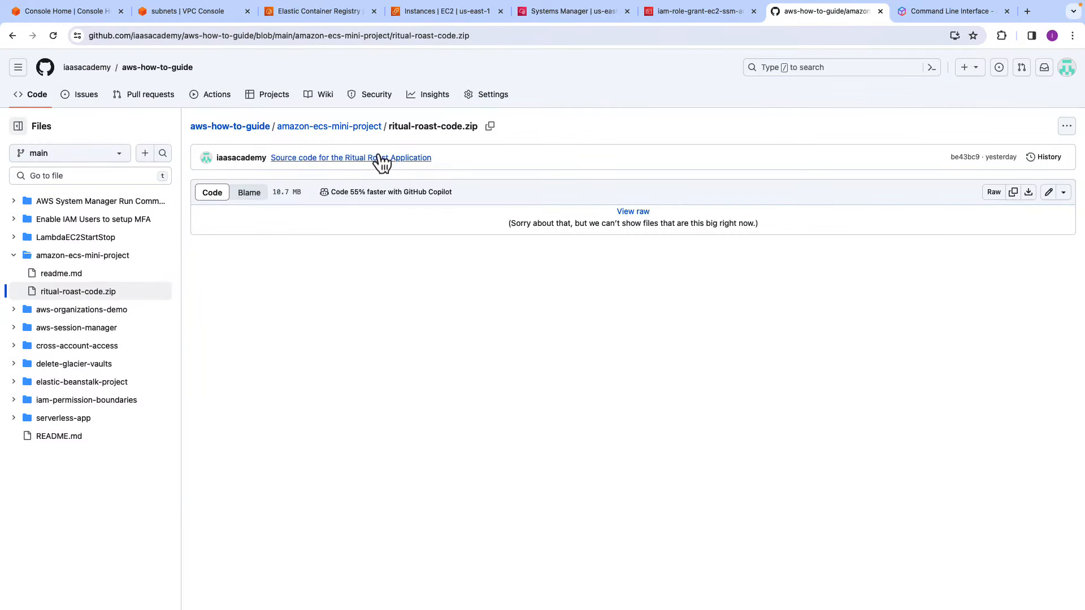
left_click(298, 133)
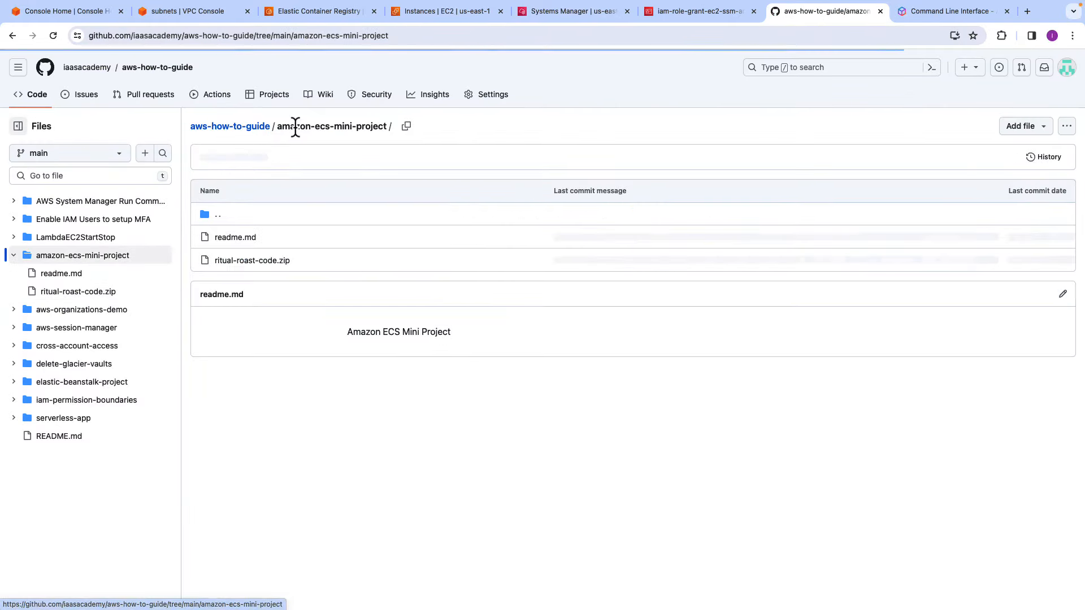
left_click(250, 130)
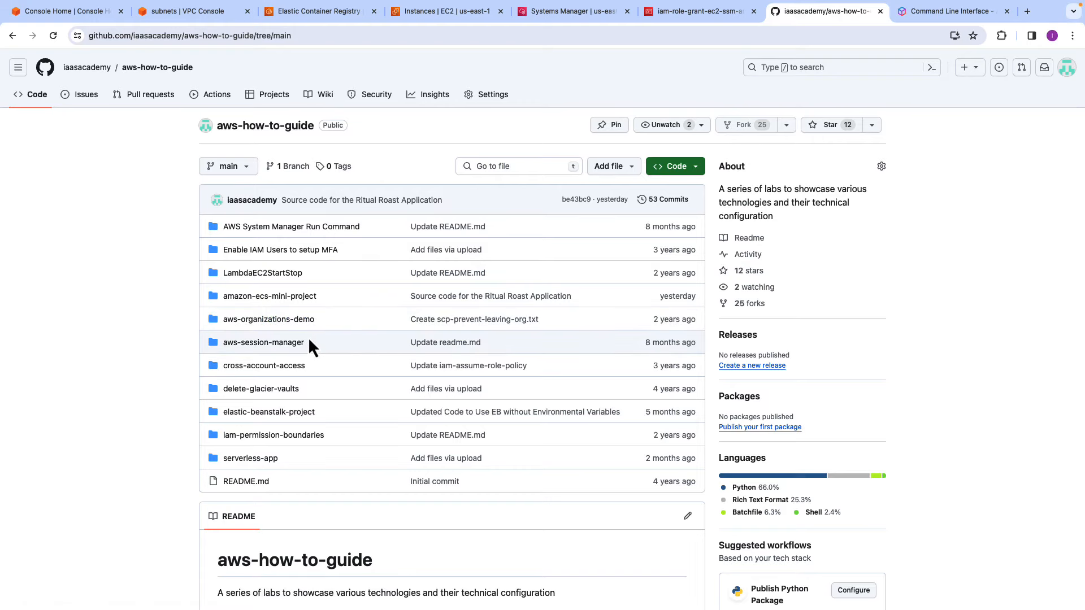
left_click(293, 300)
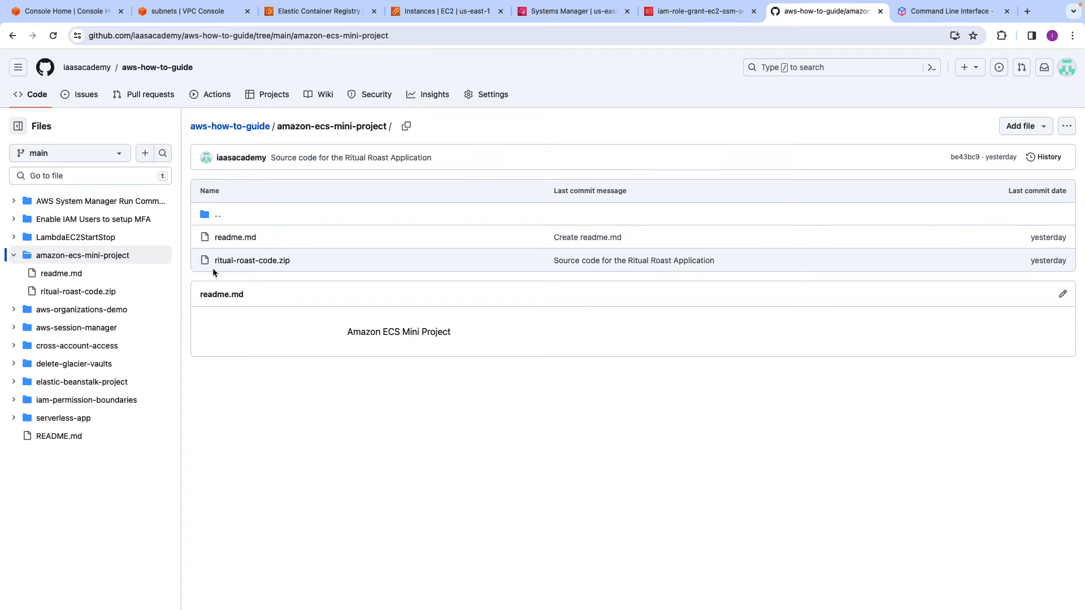
left_click(265, 262)
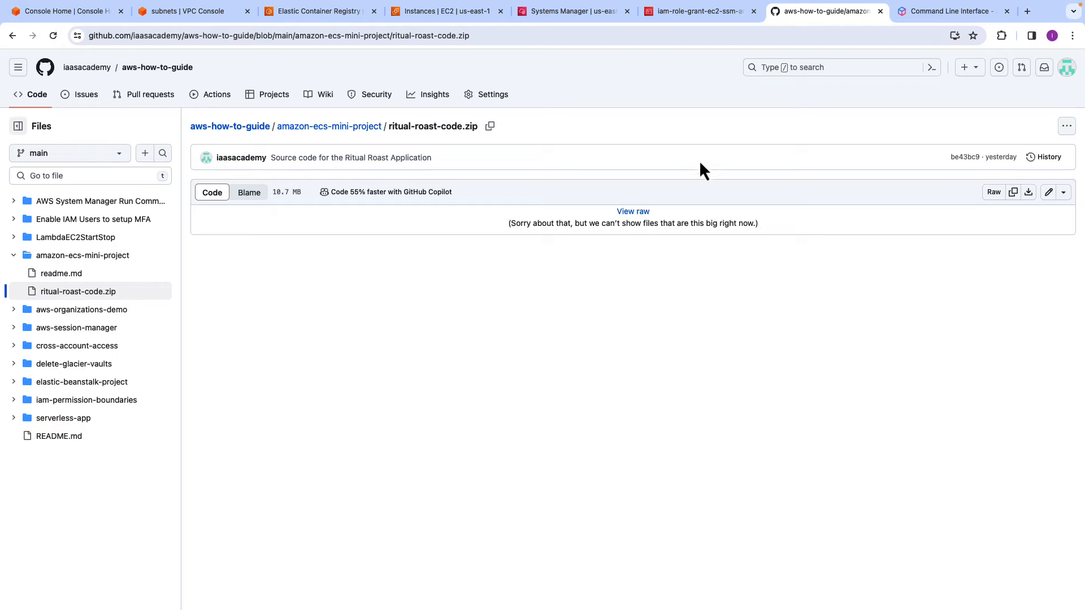
Copy the Raw link address of ritual-roast-code.zip and return to the instance terminal
right_click(995, 197)
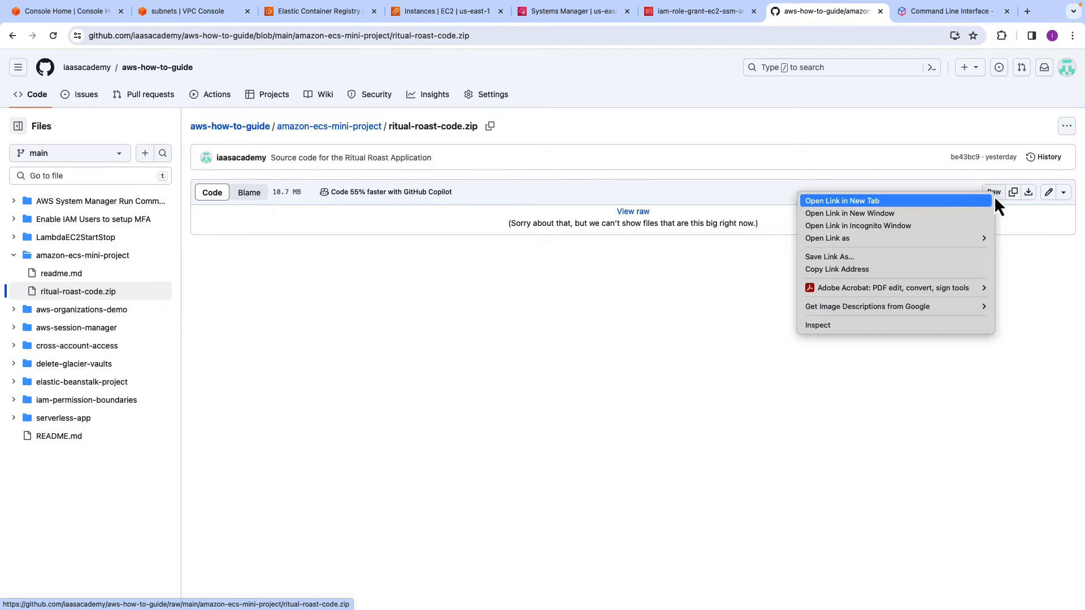
left_click(912, 269)
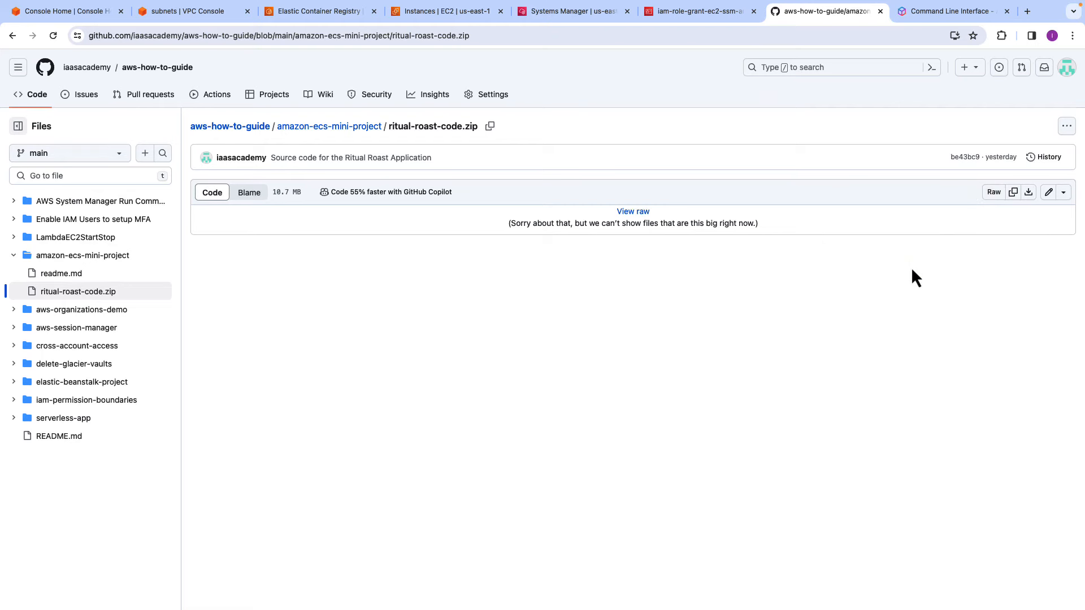
right_click(992, 196)
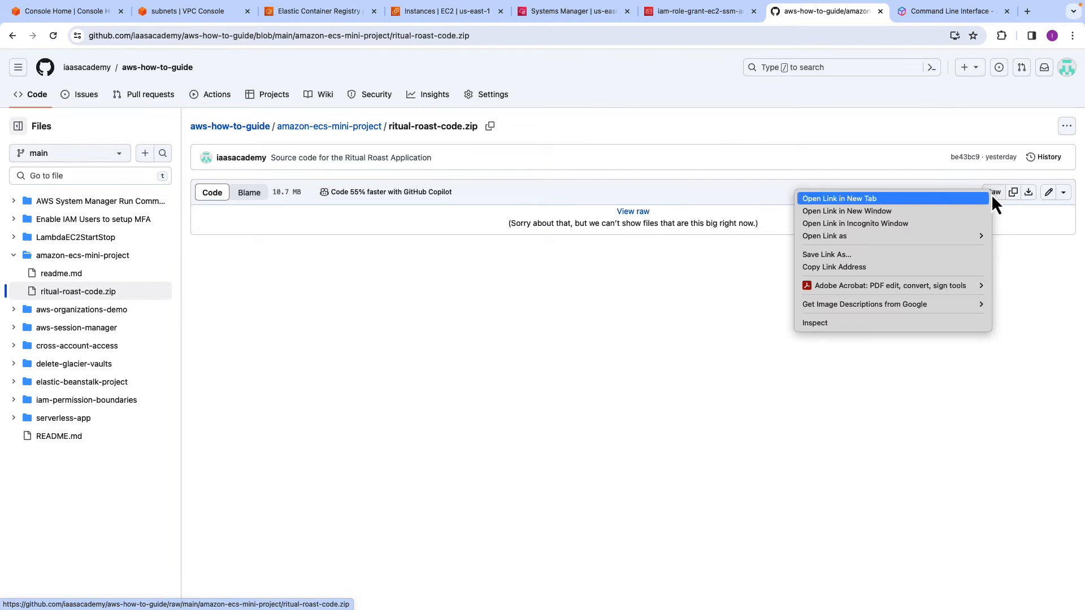
left_click(896, 270)
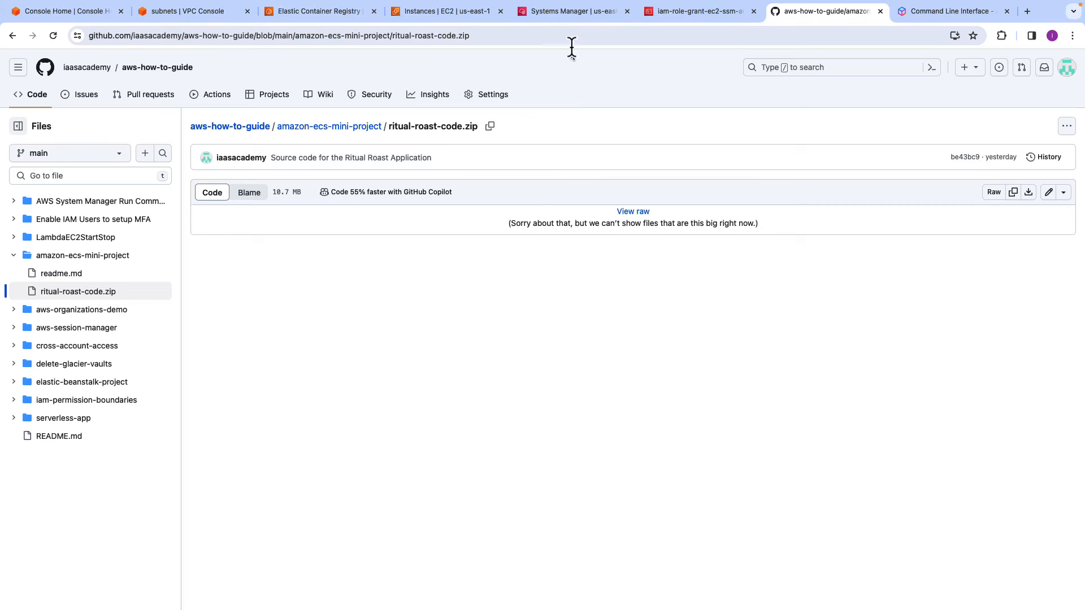
left_click(578, 10)
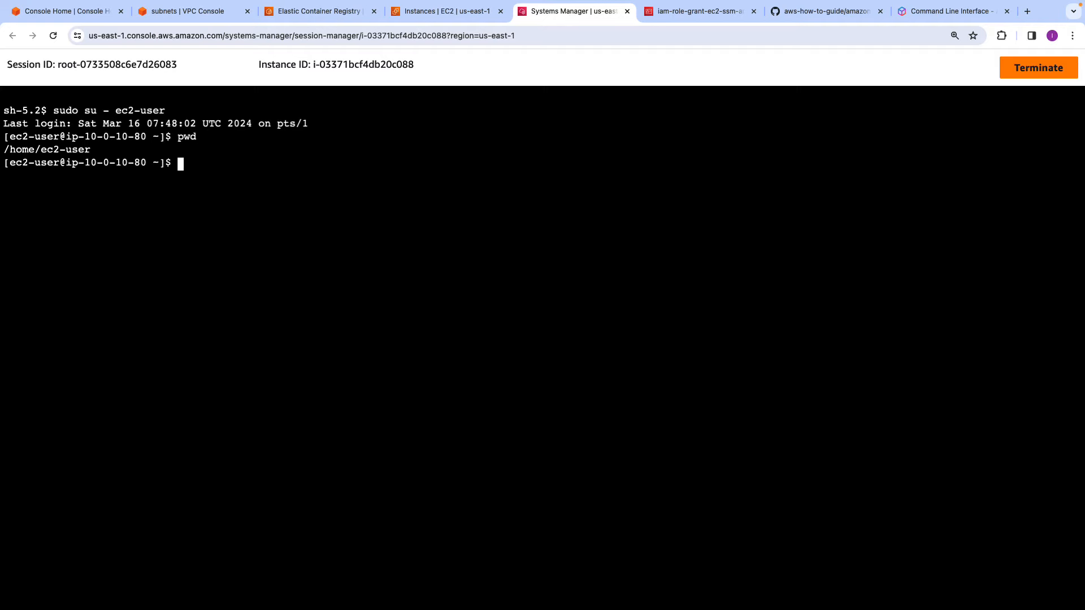
Download ritual-roast-code.zip with wget using the pasted link and confirm it with ls
type("wget")
right_click(298, 172)
left_click(332, 258)
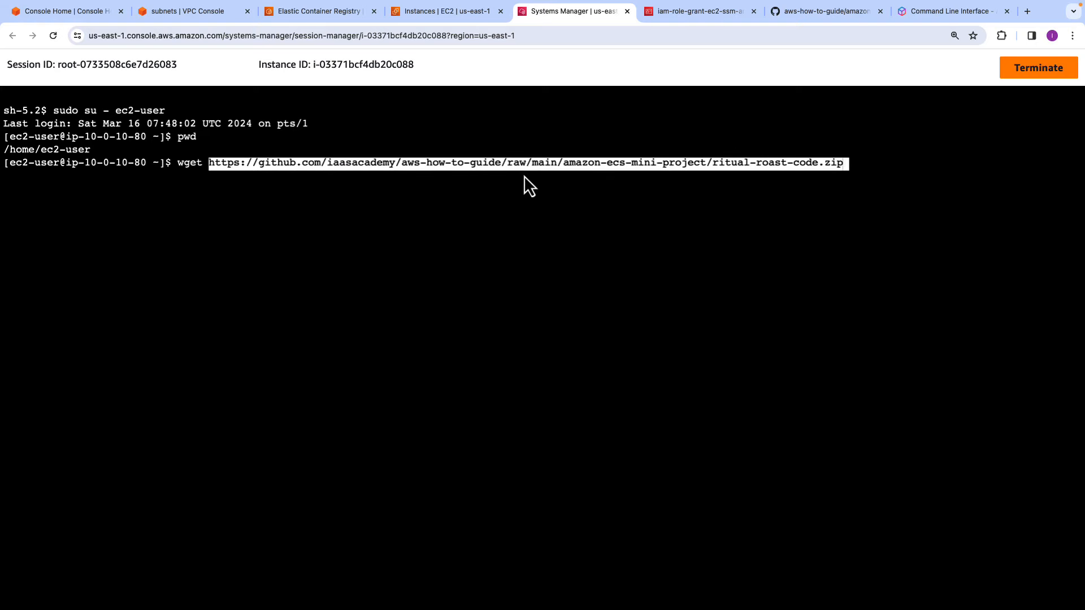
key("Return")
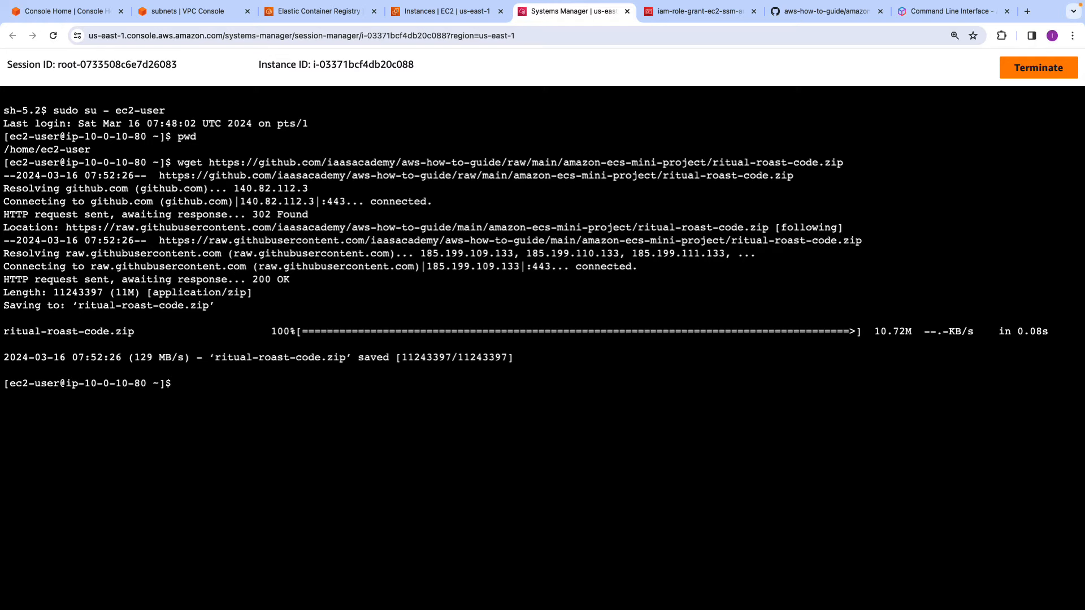
type("ls")
key("Return")
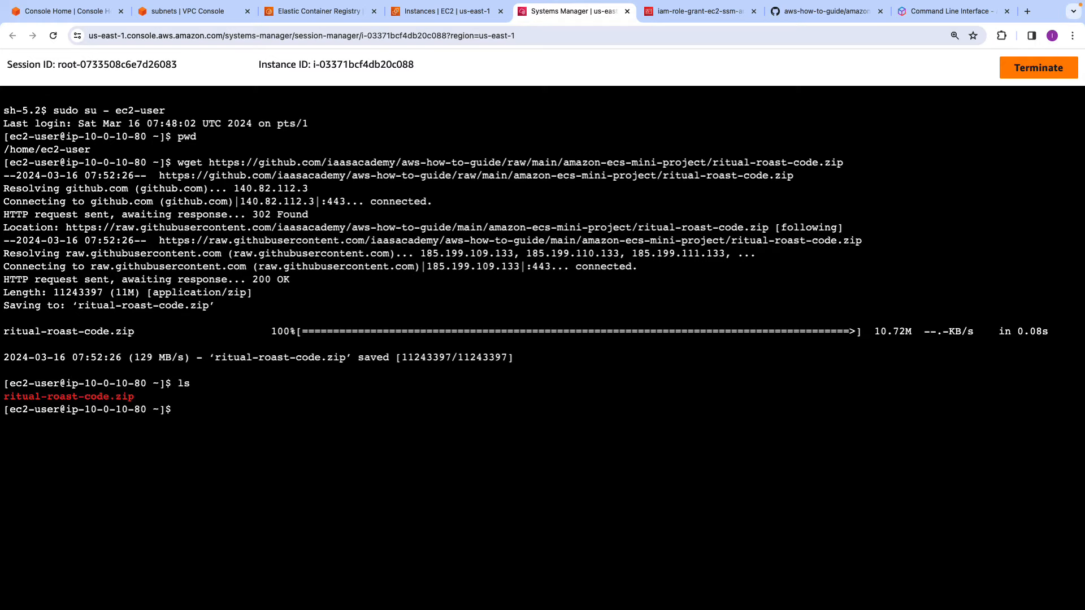
type("clear")
key("Return")
type("ls")
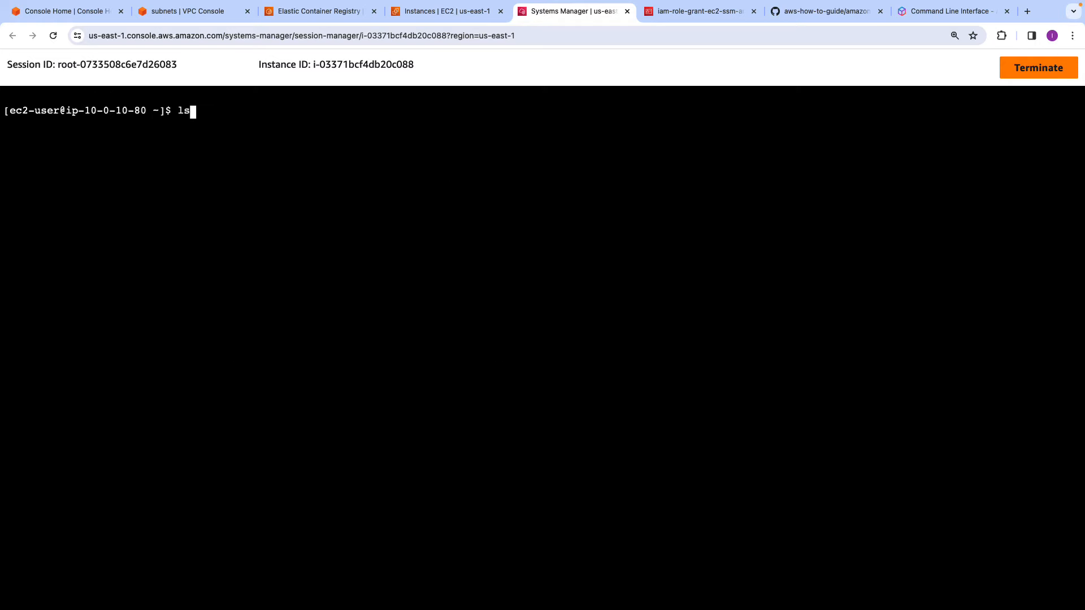
key("Return")
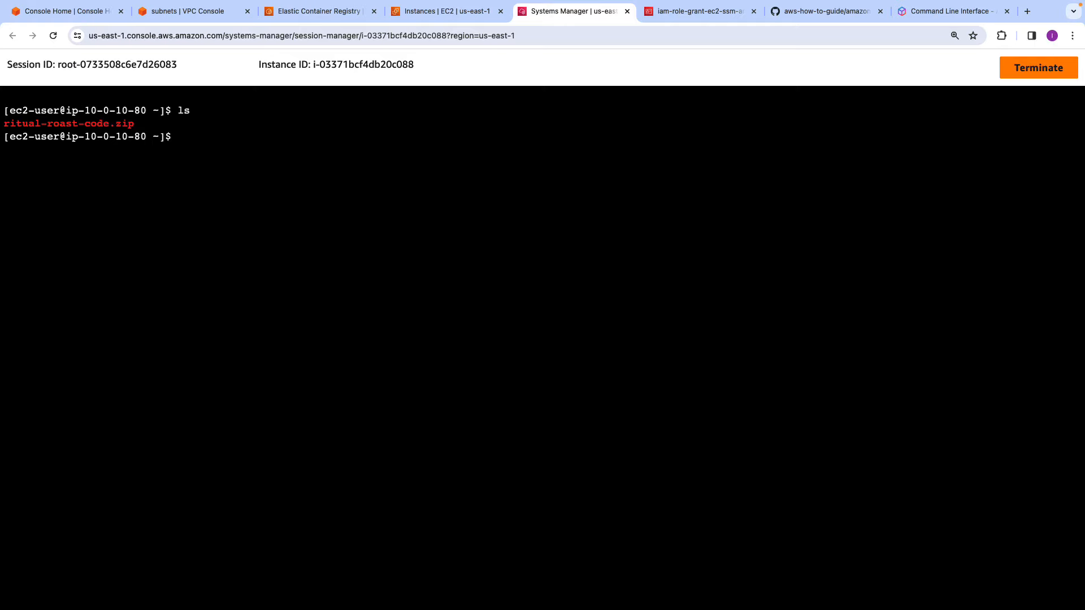
Unzip ritual-roast-code.zip and list the home directory to see the ritual-roast-code folder
type("unzip r")
key("Tab")
key("Return")
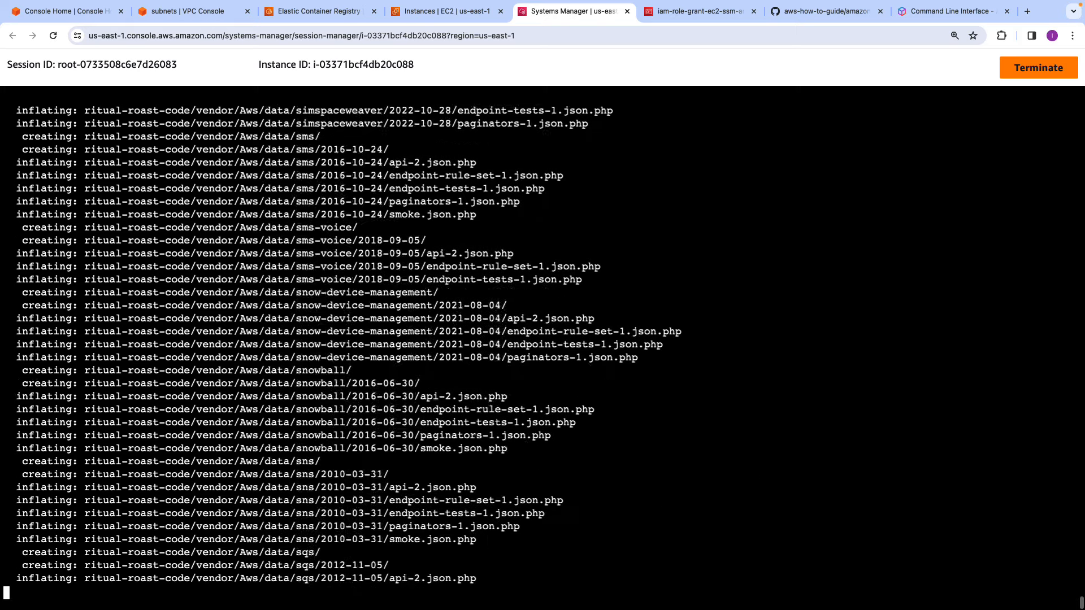
type("clear")
key("Return")
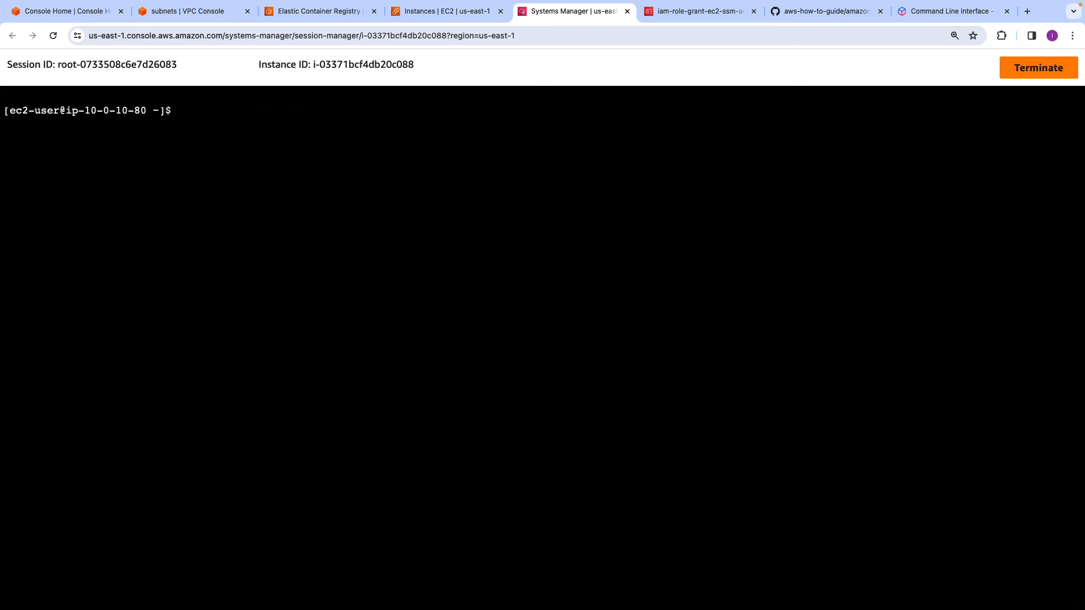
type("ls")
key("Return")
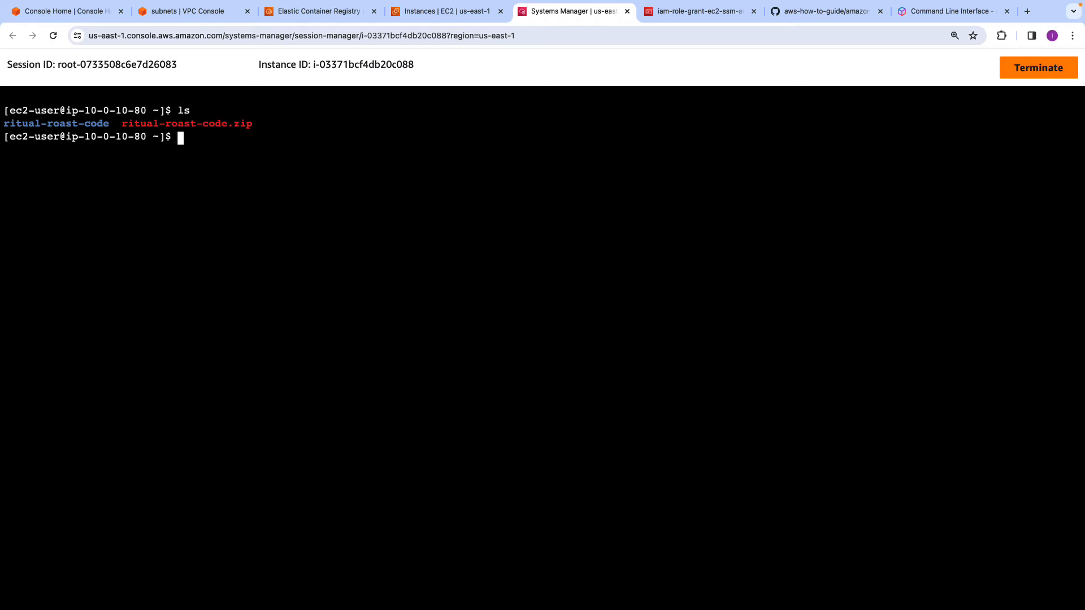
Enter ritual-roast-code/, list its files, and open the Dockerfile with nano
type("cd ri")
key("Tab")
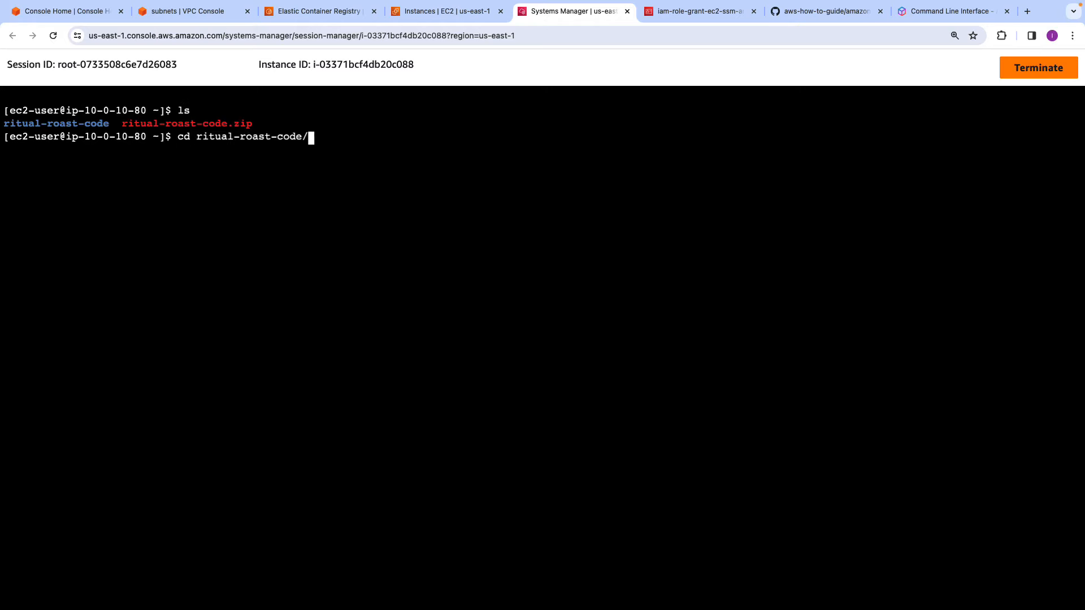
type("/")
key("Return")
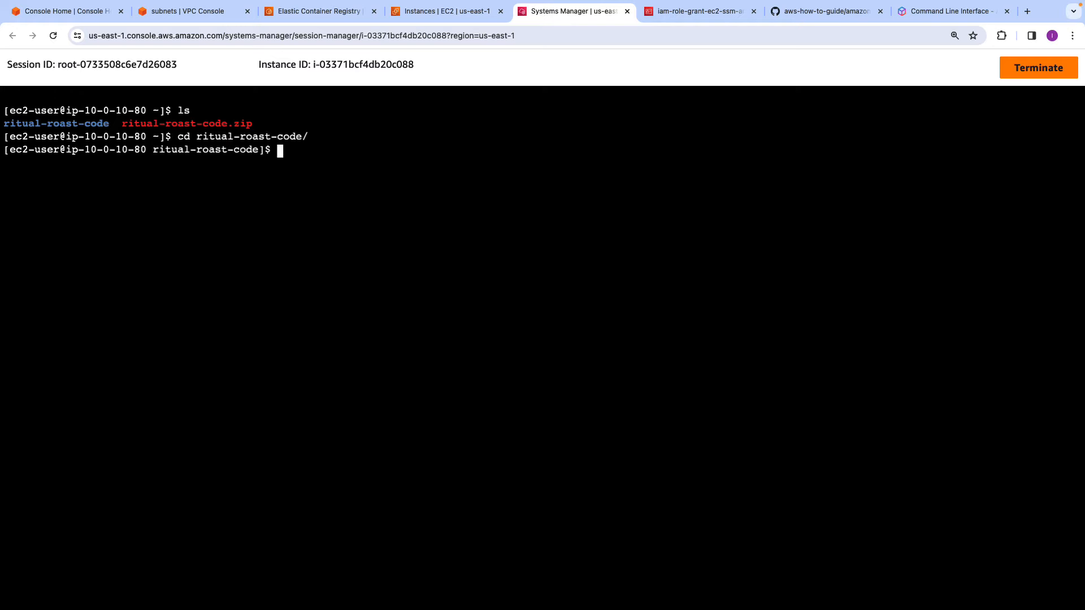
type("ls")
key("Return")
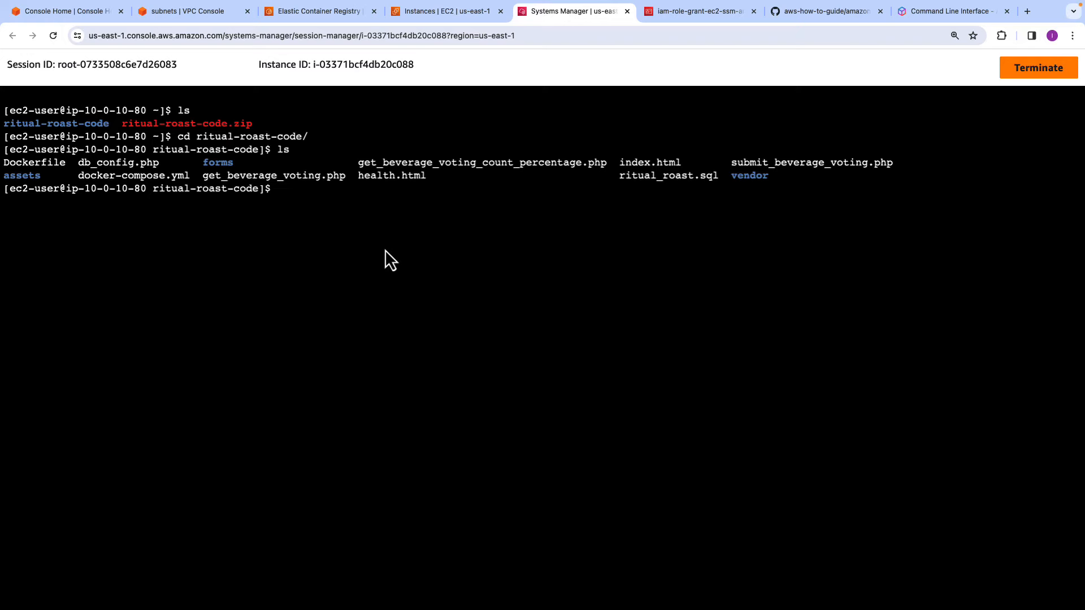
type("nano D")
key("Tab")
key("Return")
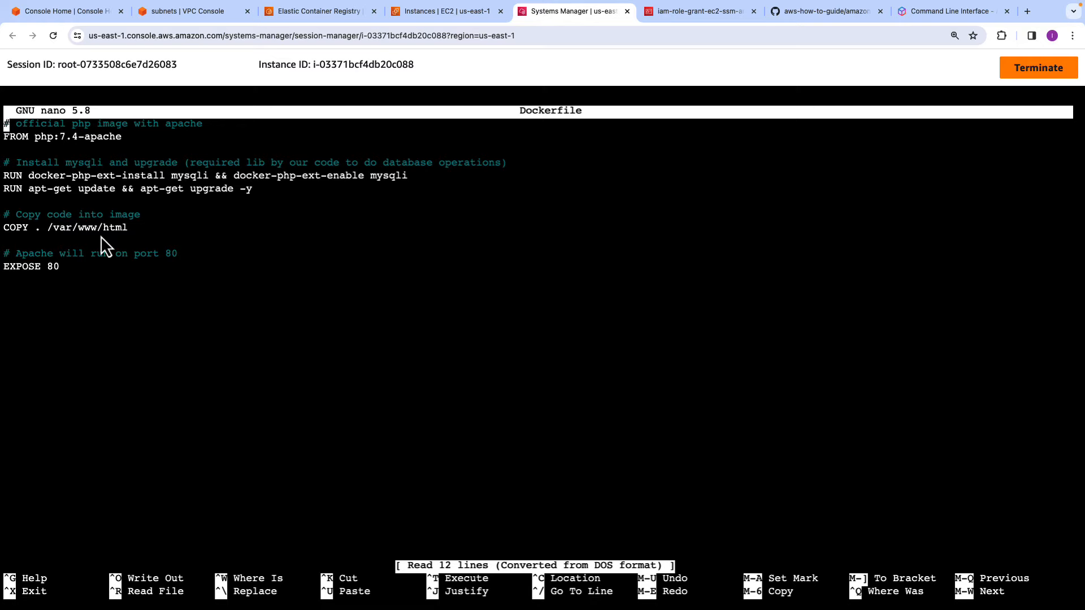
key("ctrl+x")
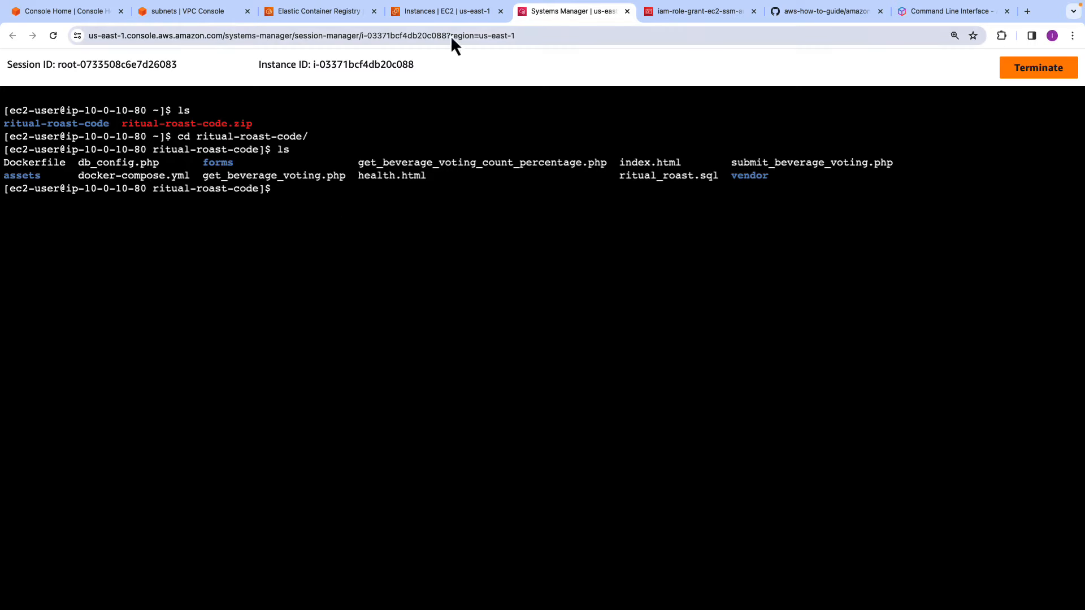
Copy the ritual-roast repository URI from ECR and run docker build -t with that URI on the current folder
left_click(324, 16)
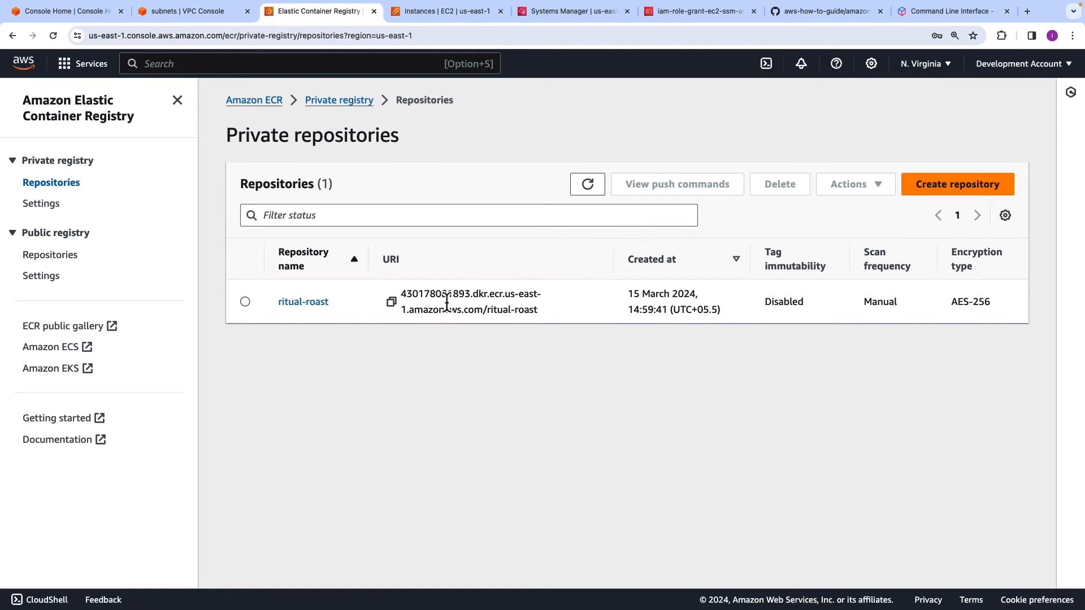
left_click(391, 302)
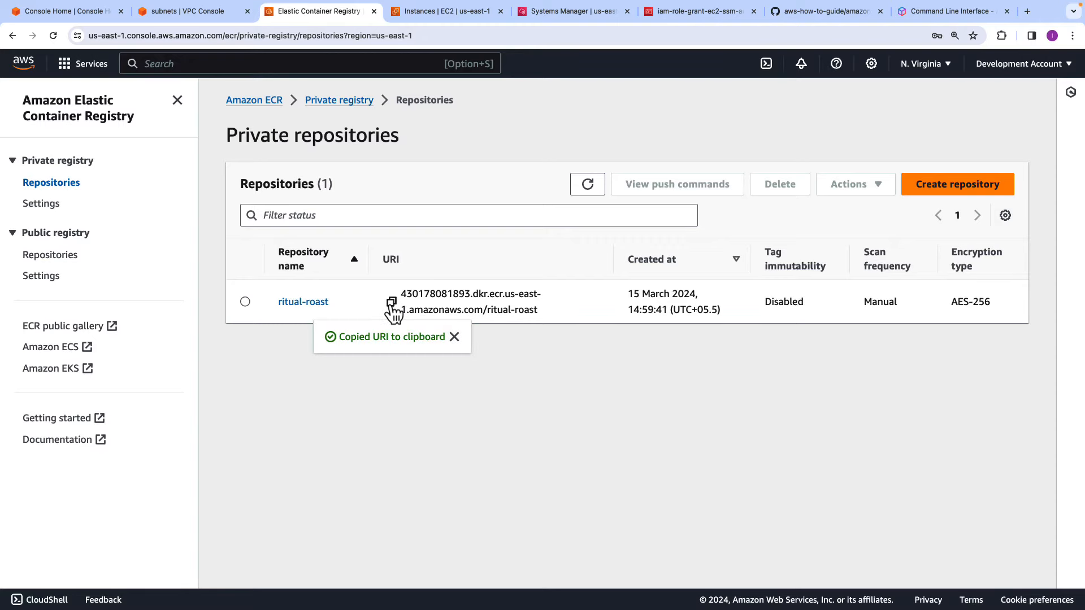
left_click(553, 18)
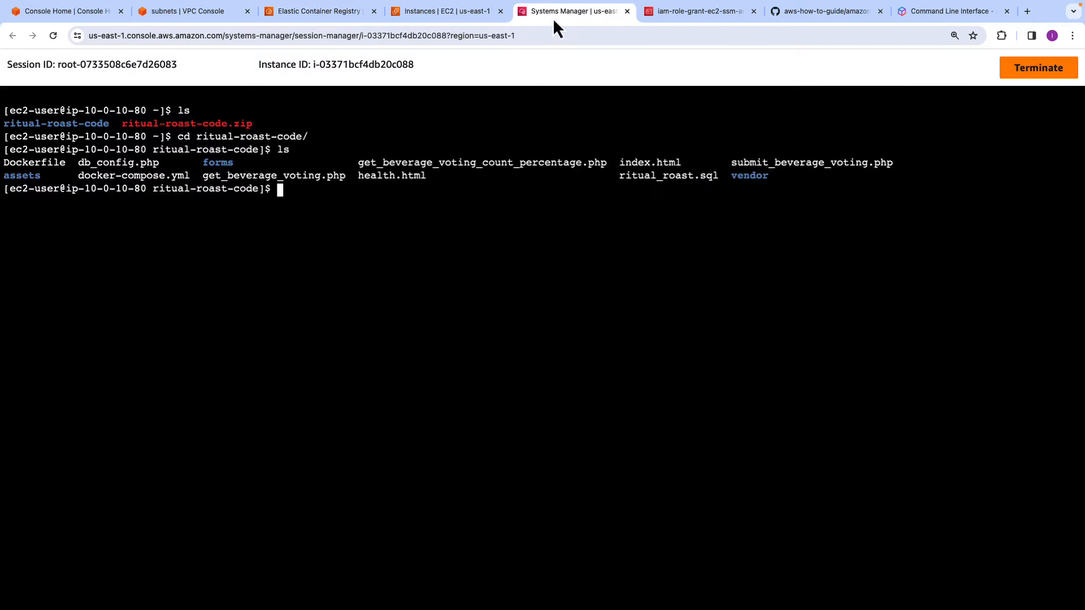
left_click(355, 235)
type("docker build -t")
key("super+v")
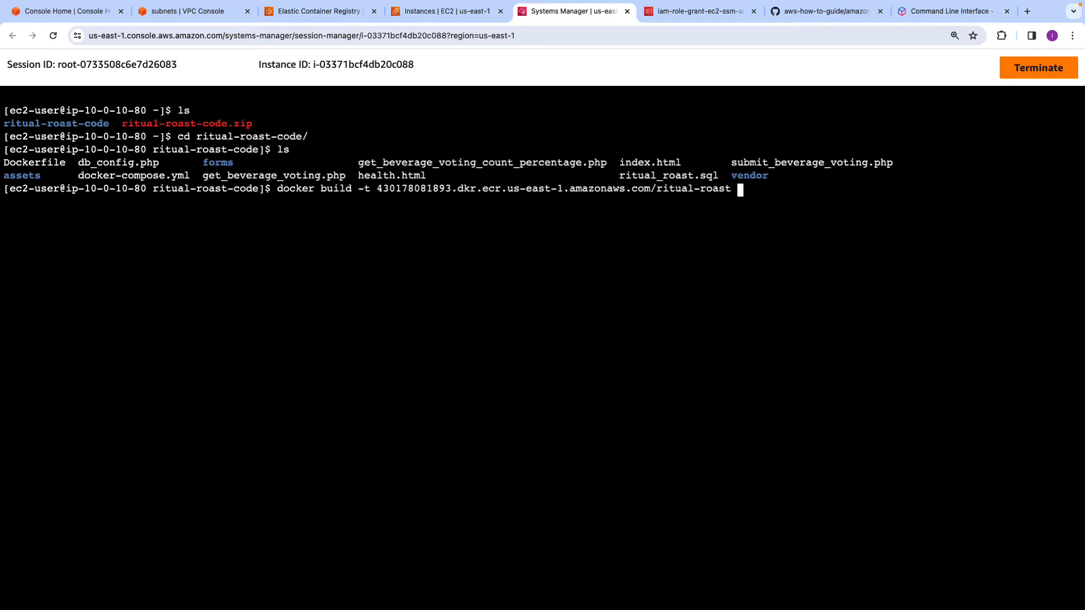
type(".")
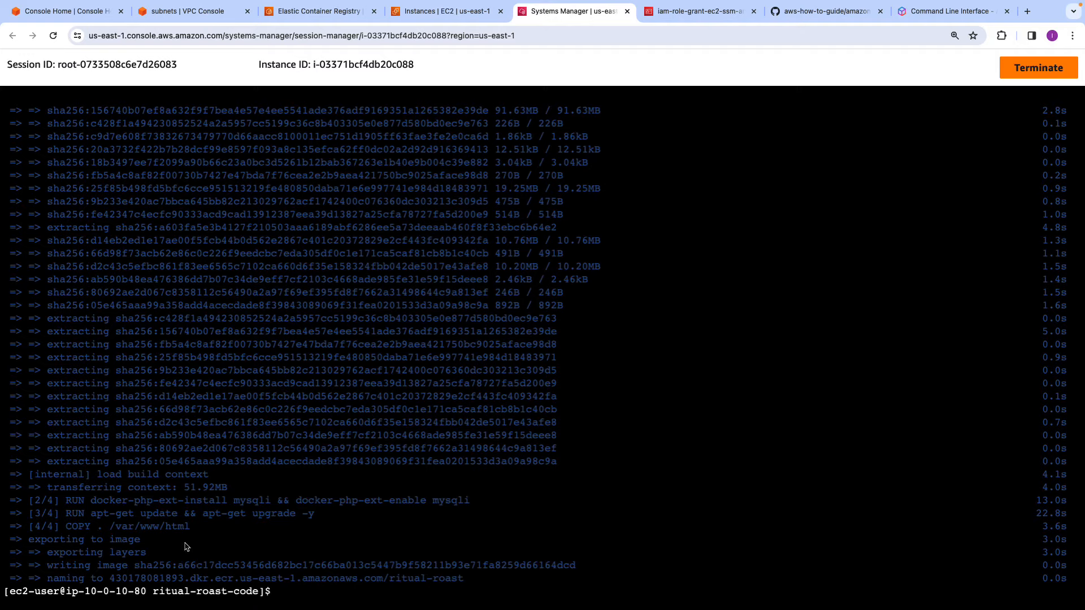
Clear the terminal and run docker images to see the newly built image
type("clear")
key("Return")
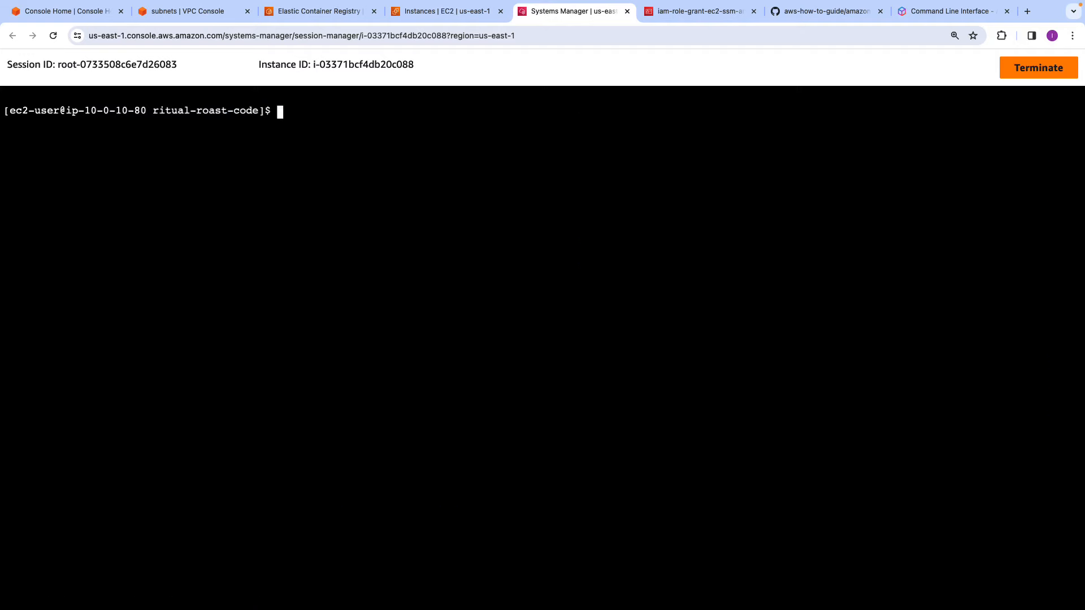
type("docker images")
key("Return")
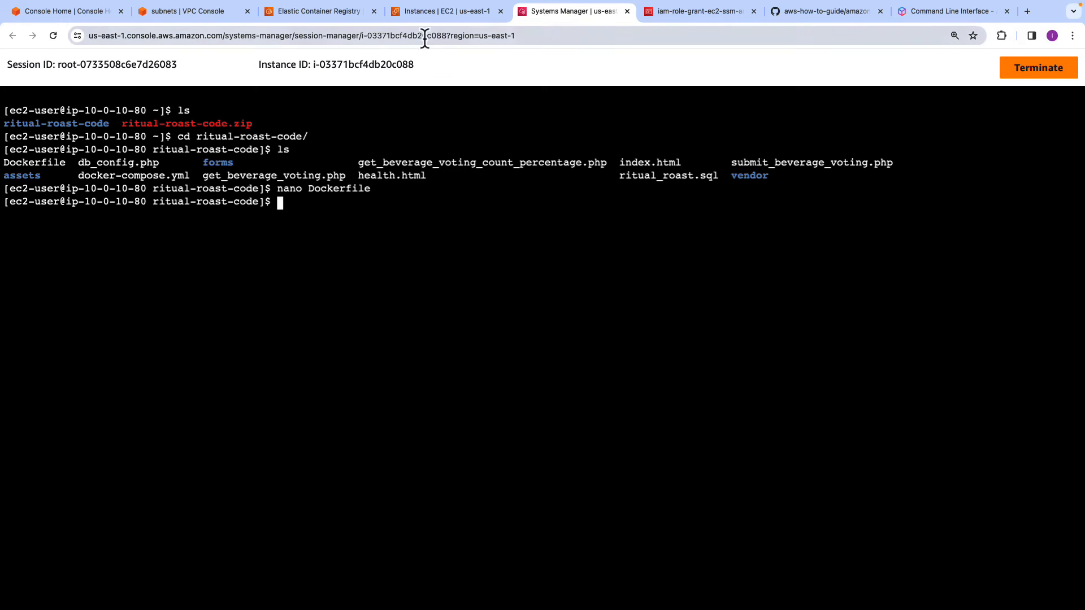
Copy the ECR docker login command from ritual-roast's push commands and run it in the instance terminal
left_click(330, 11)
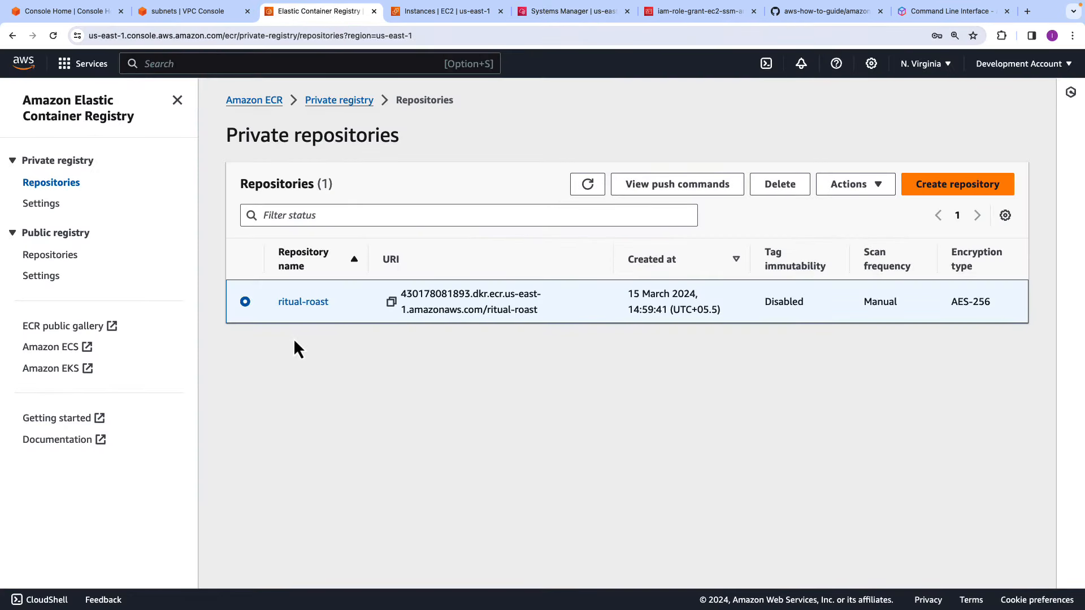
left_click(302, 302)
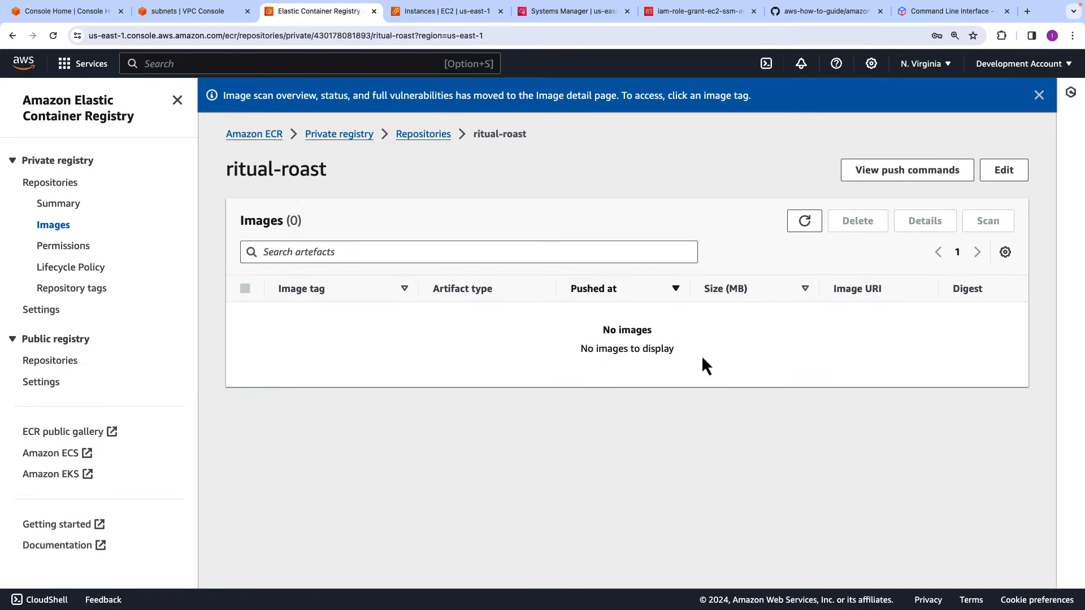
left_click(902, 180)
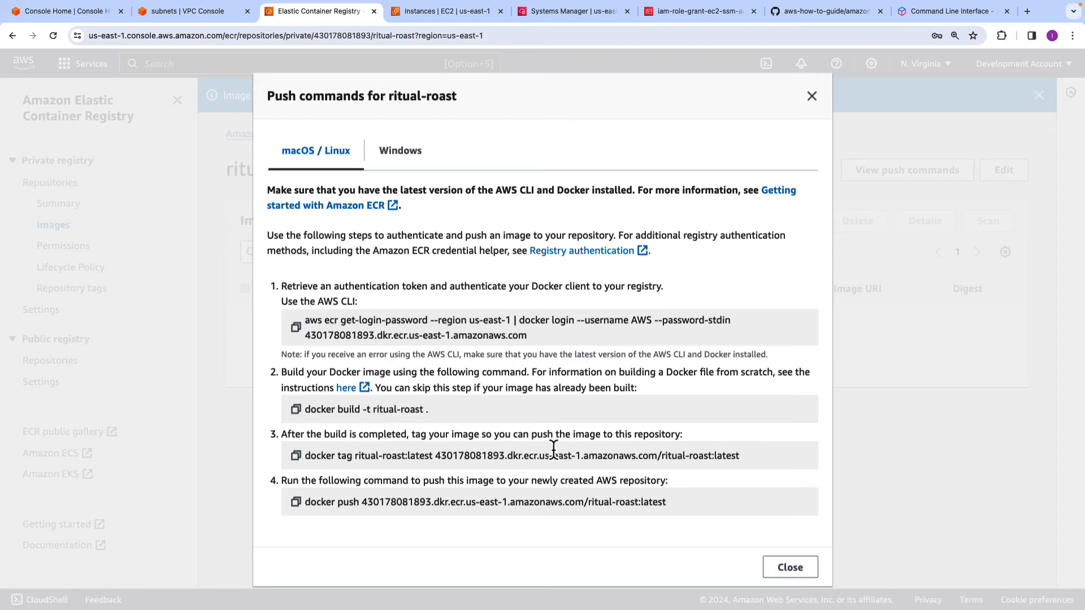
left_click(296, 329)
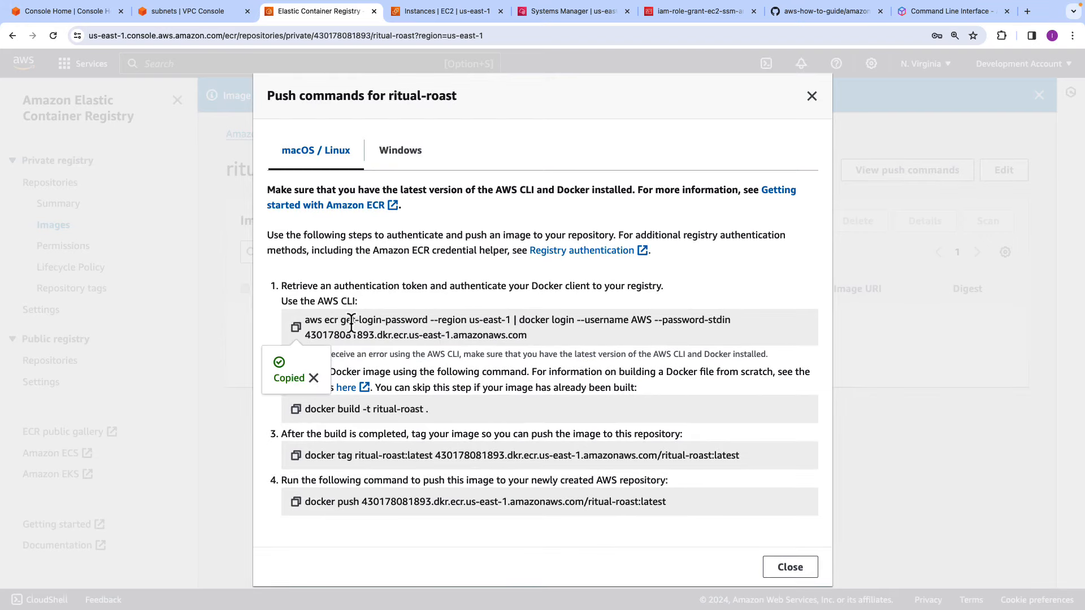
left_click(555, 12)
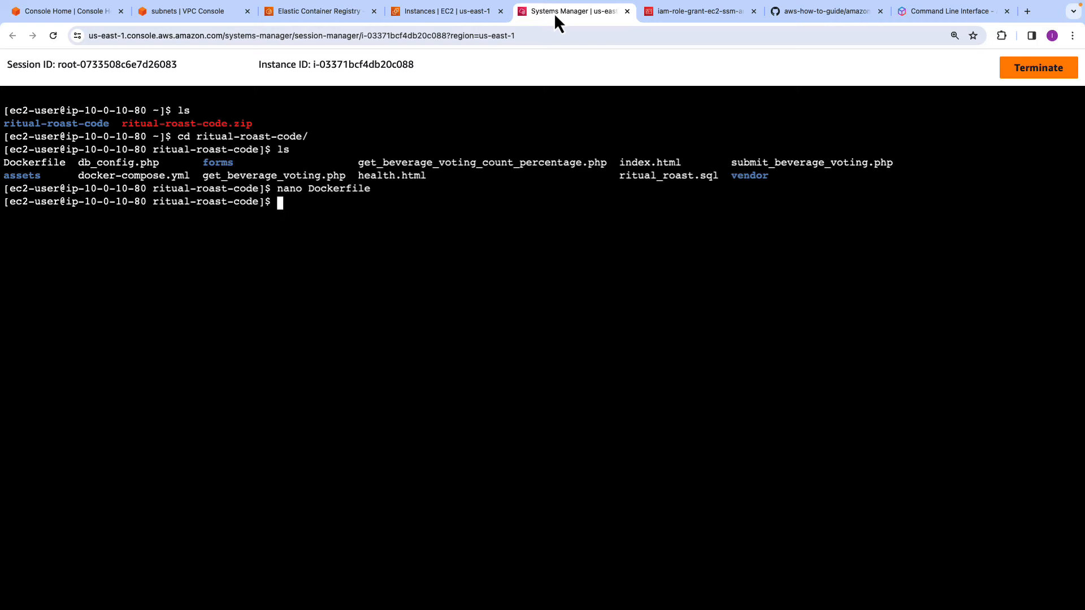
right_click(411, 203)
left_click(457, 286)
key("Return")
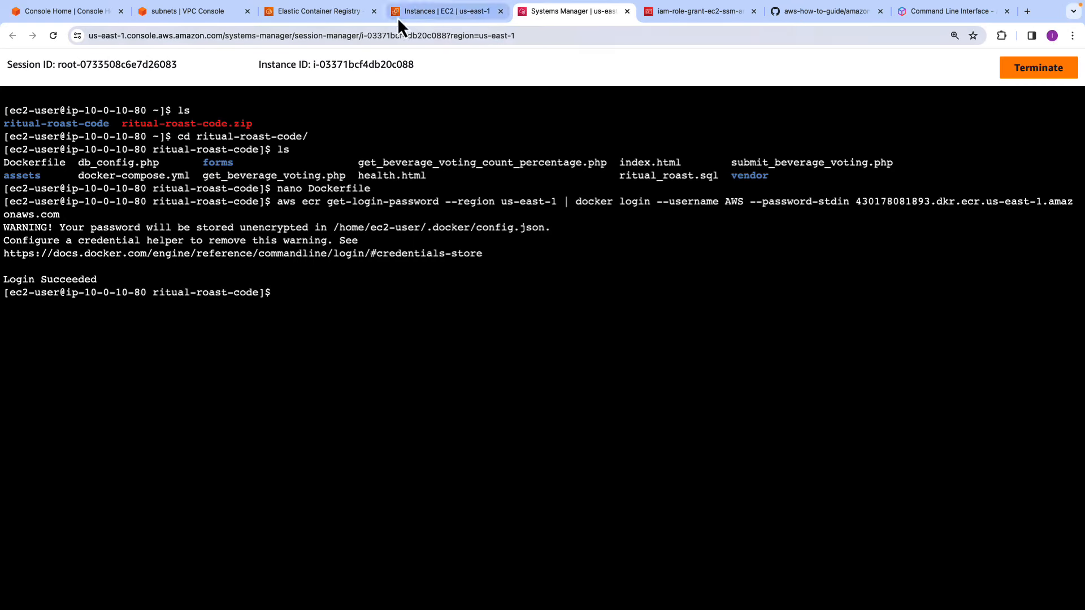
Copy the docker push command for ritual-roast:latest and run it in the terminal
left_click(340, 16)
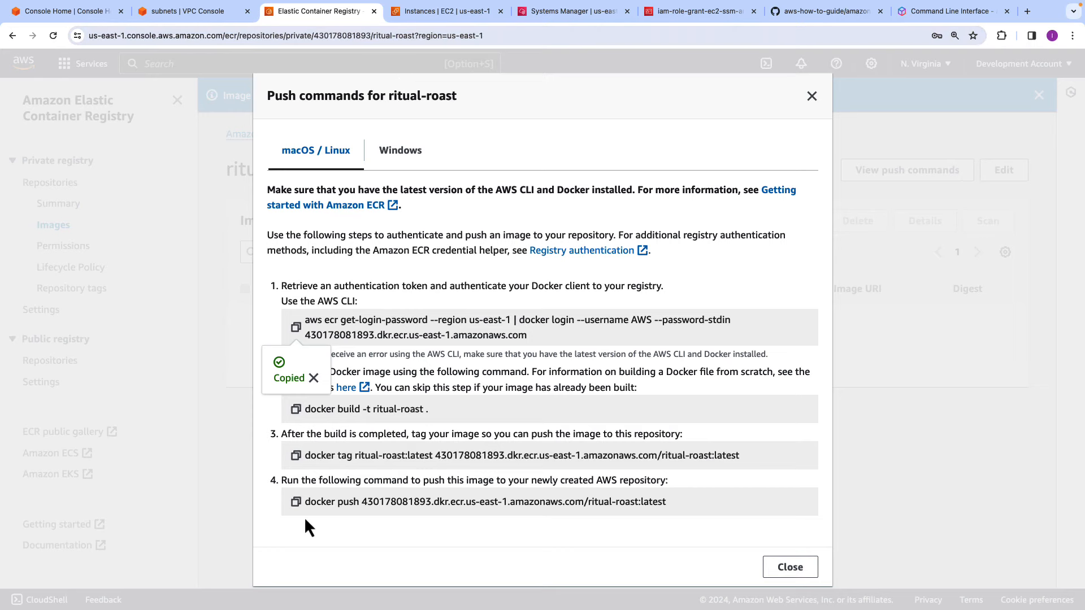
left_click(297, 502)
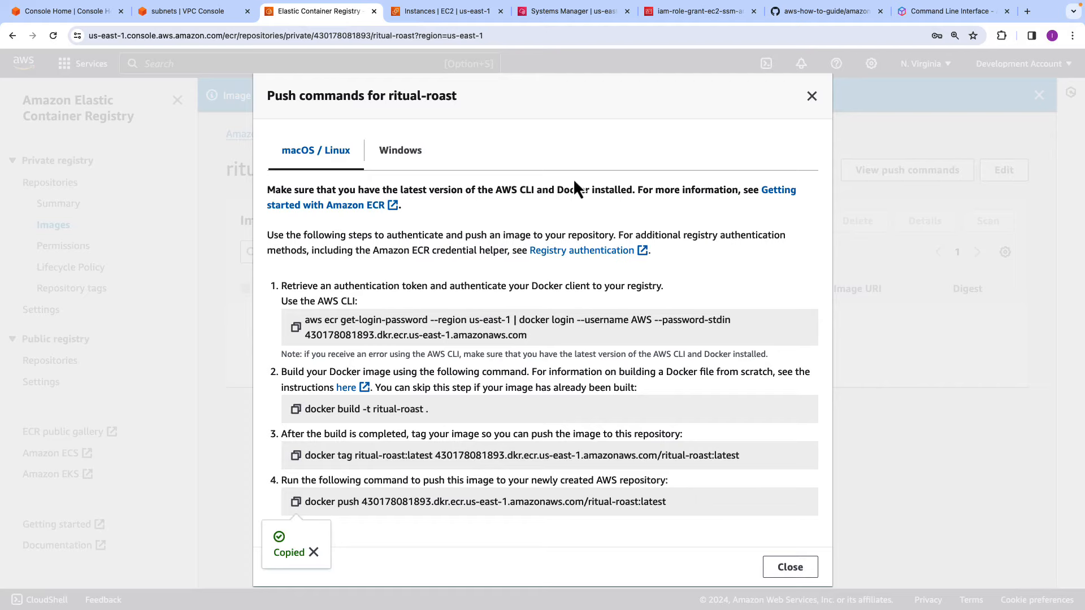
left_click(559, 20)
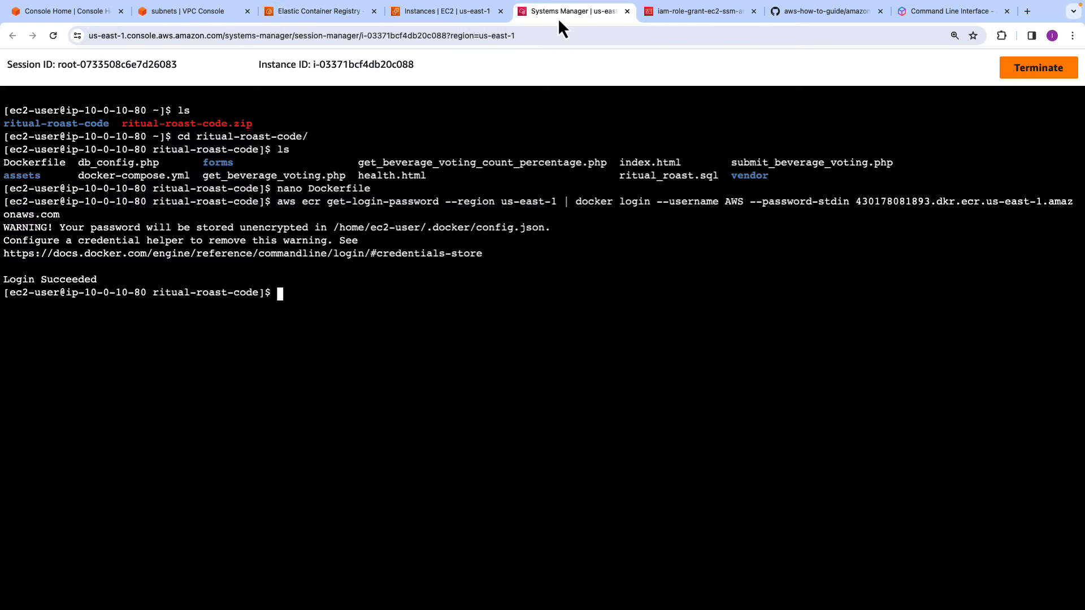
right_click(367, 291)
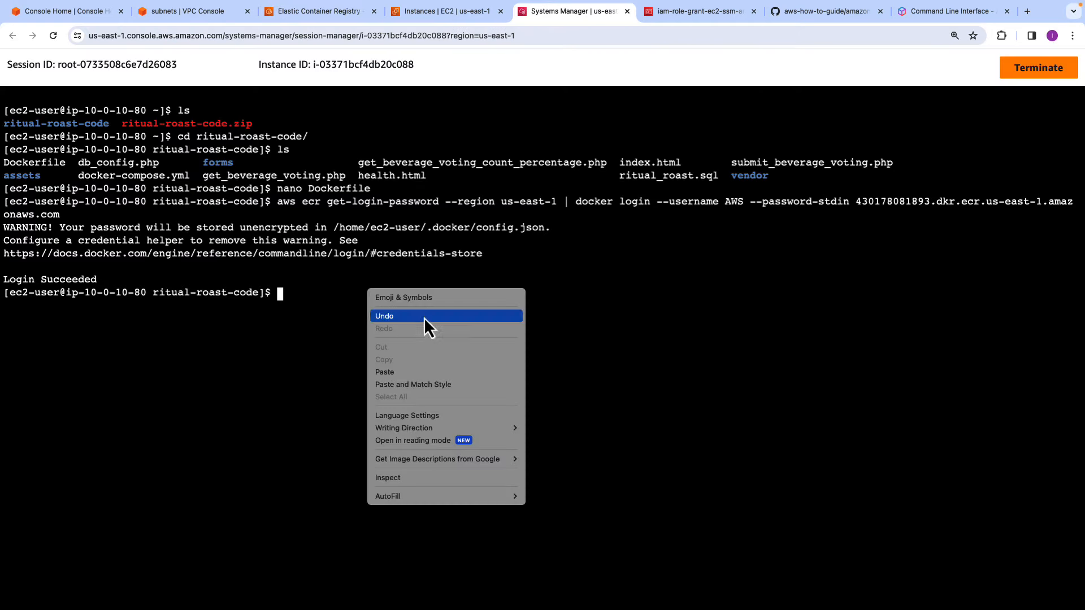
left_click(427, 372)
key("Return")
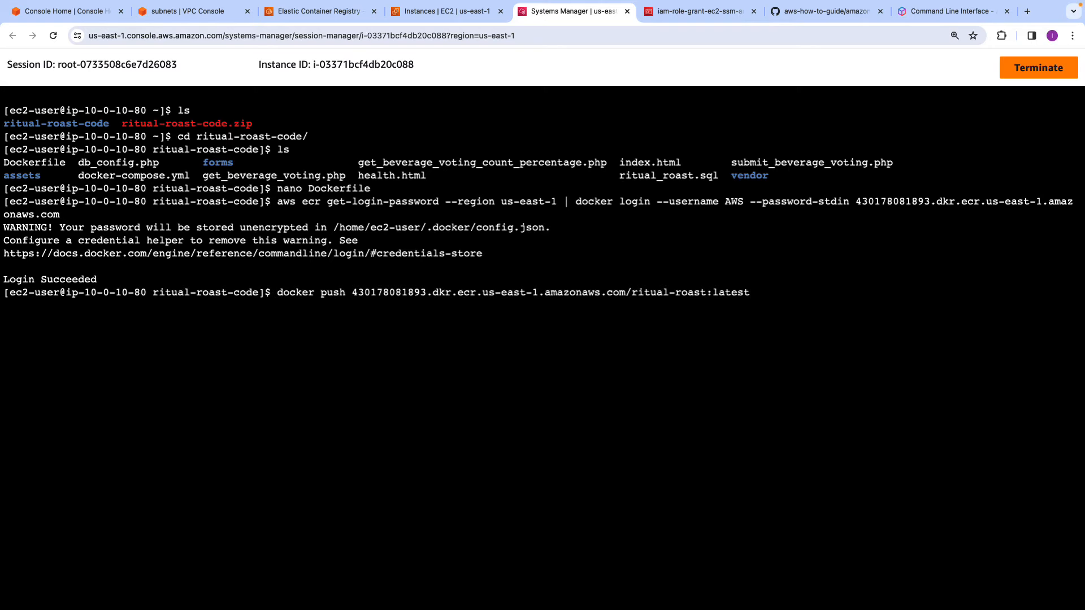
key("Return")
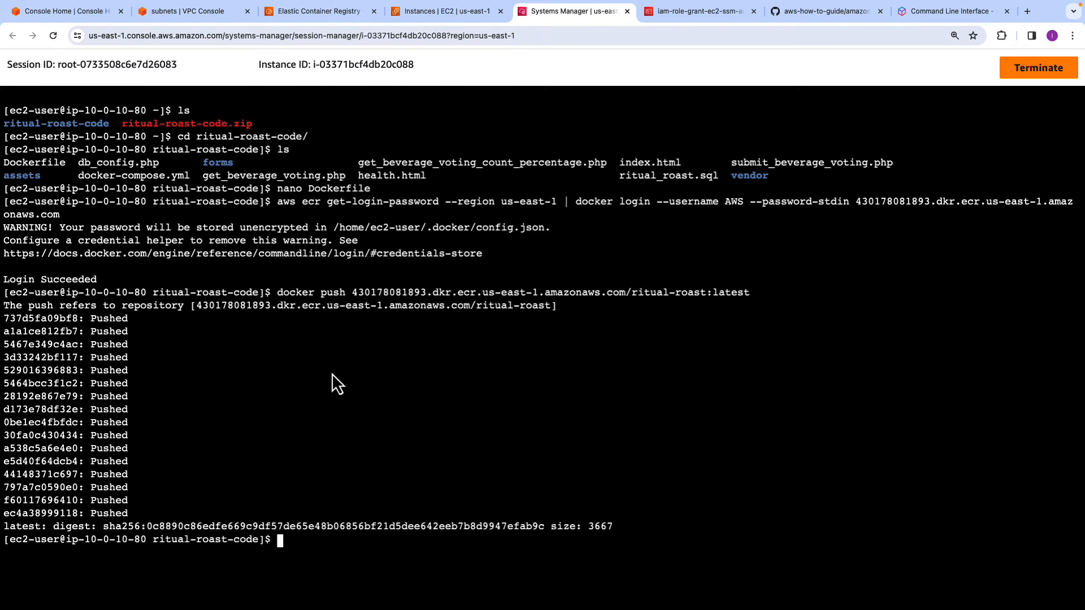
Refresh the ritual-roast Images list and open the latest image's details, selecting its URI
left_click(319, 12)
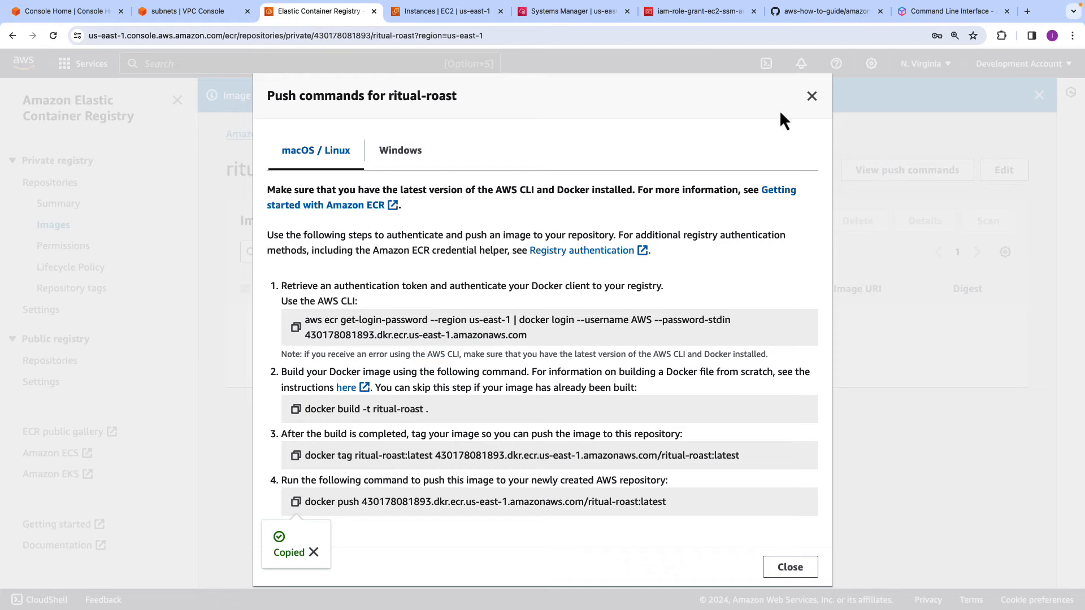
left_click(812, 96)
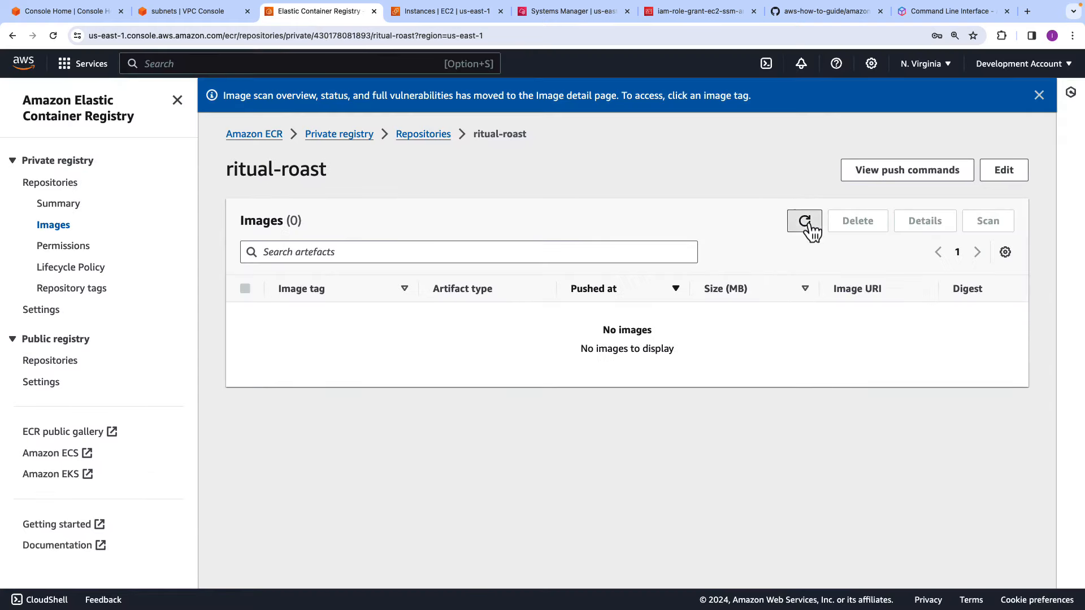
left_click(808, 223)
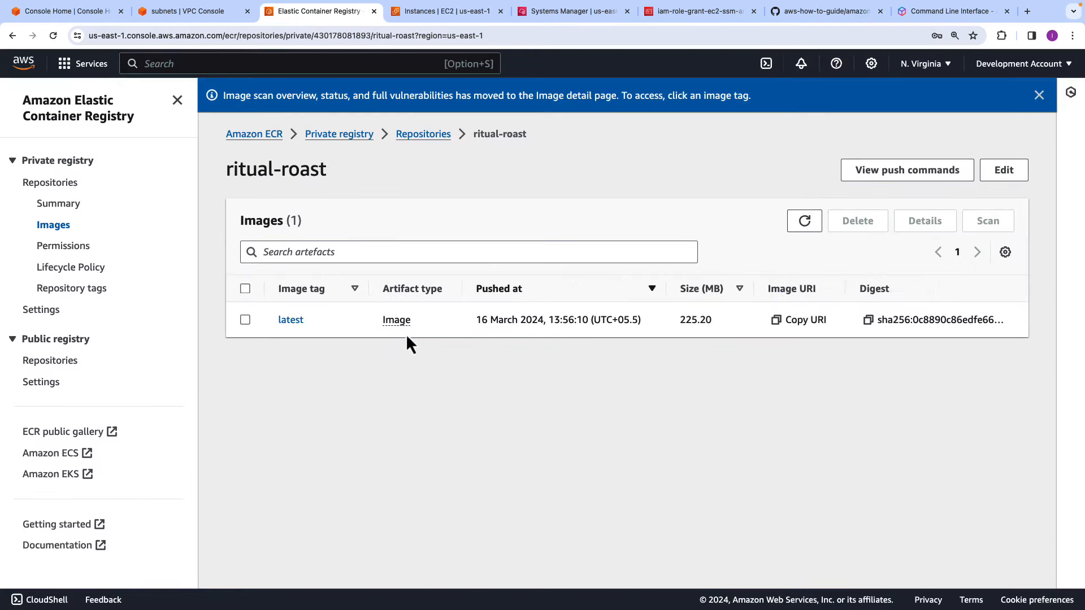
left_click(292, 322)
left_click_drag(581, 304, 263, 302)
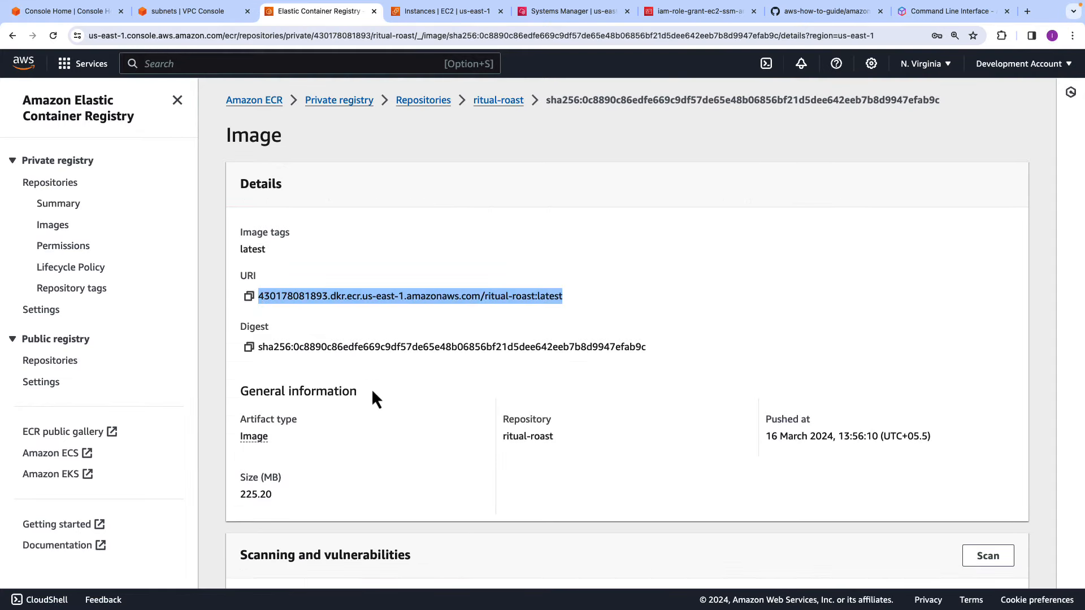
scroll(372, 388, "down", 5)
scroll(372, 388, "down", 2)
scroll(371, 390, "up", 8)
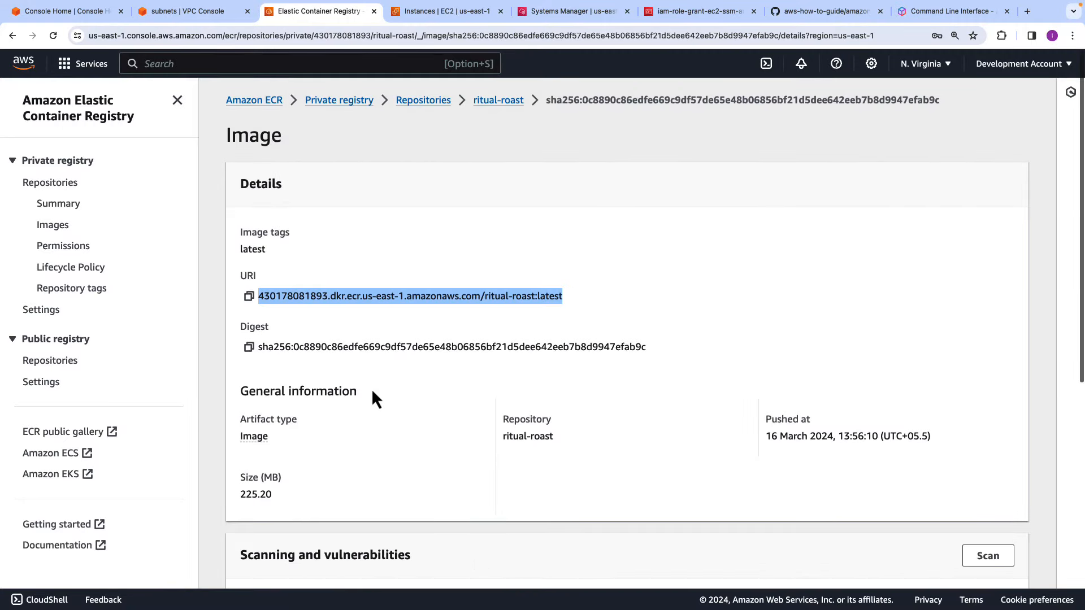
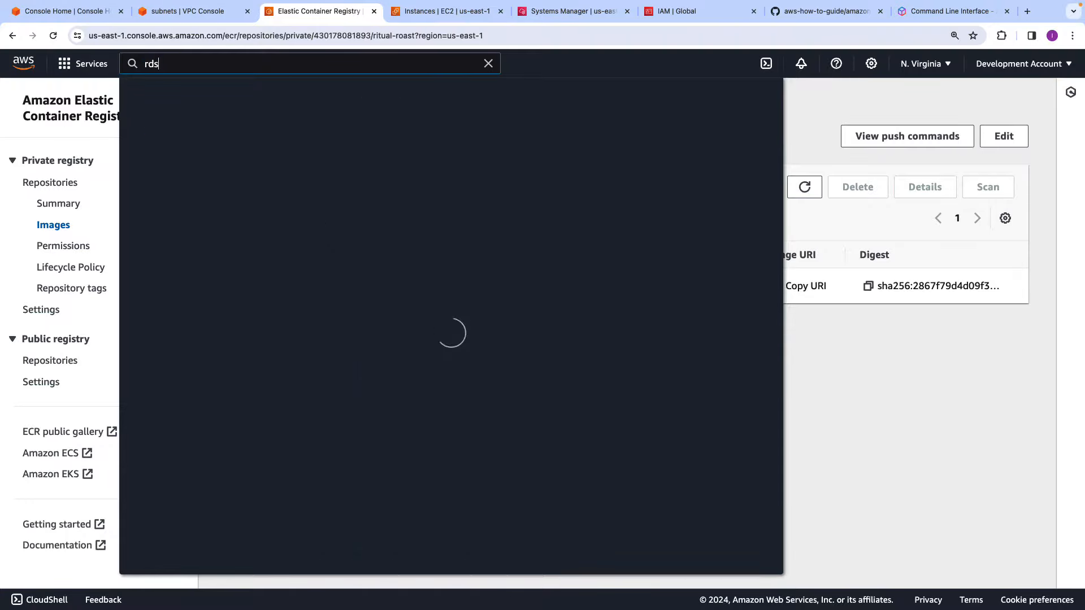
Open the RDS console in a new browser tab and begin a new DB subnet group from Subnet groups
right_click(355, 167)
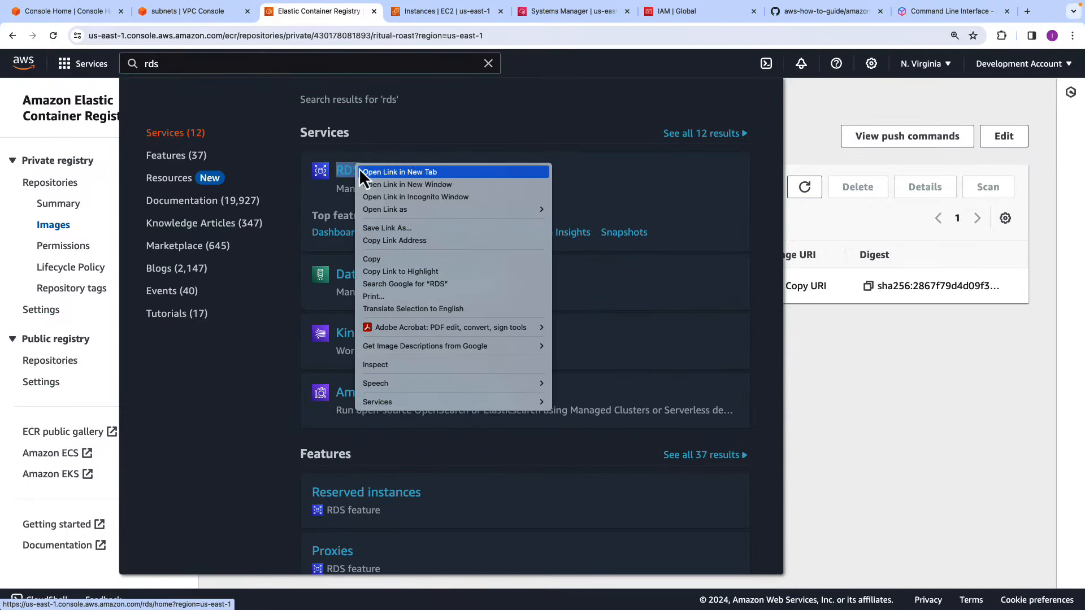
left_click(367, 172)
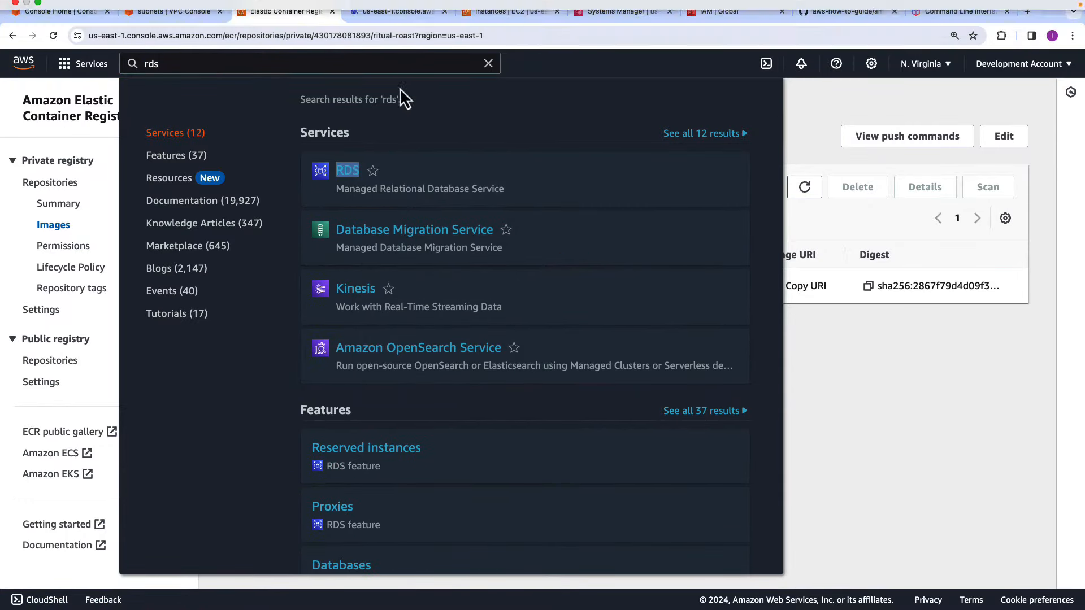
left_click_drag(416, 14, 720, 66)
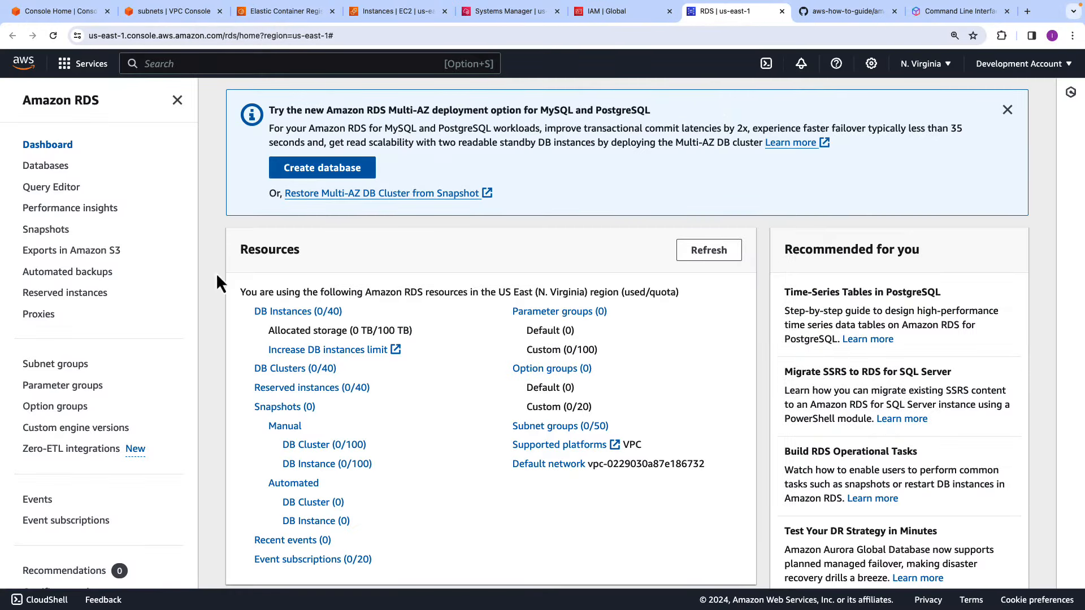
left_click(55, 366)
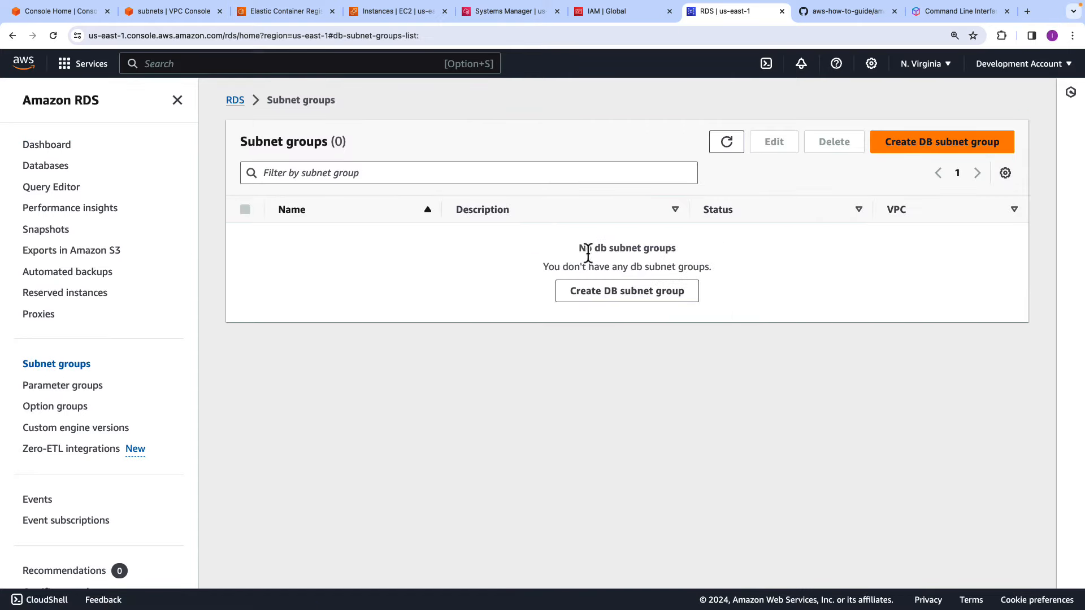
left_click(587, 306)
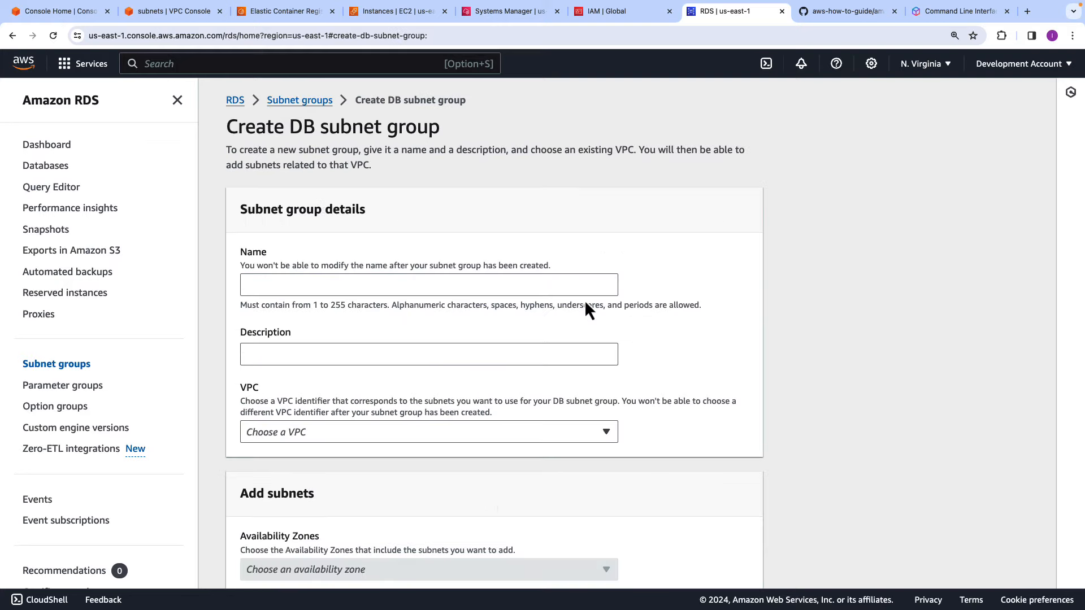
Name the subnet group ritual-roast-db-subnet-group and use the same text as its description
left_click(307, 278)
type("ritual")
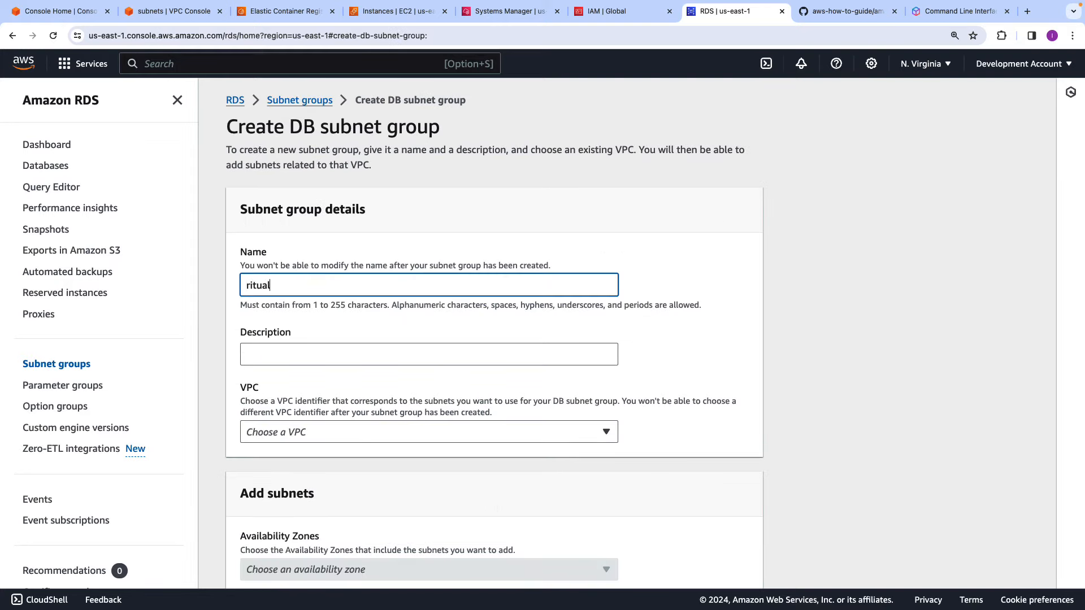
type("-roast-db-subnet-group")
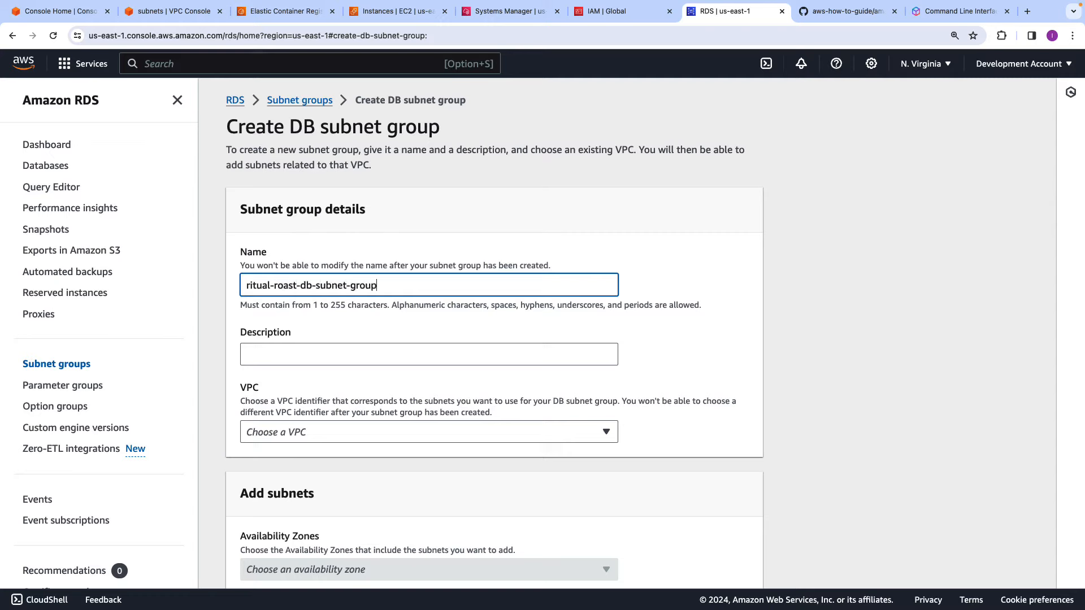
triple_click(309, 285)
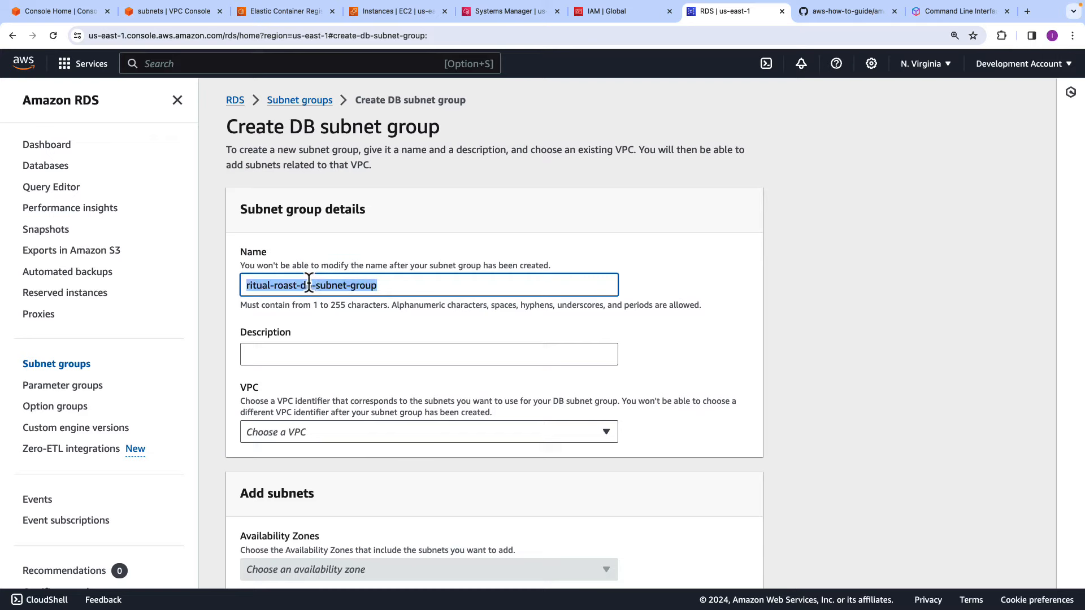
left_click(330, 347)
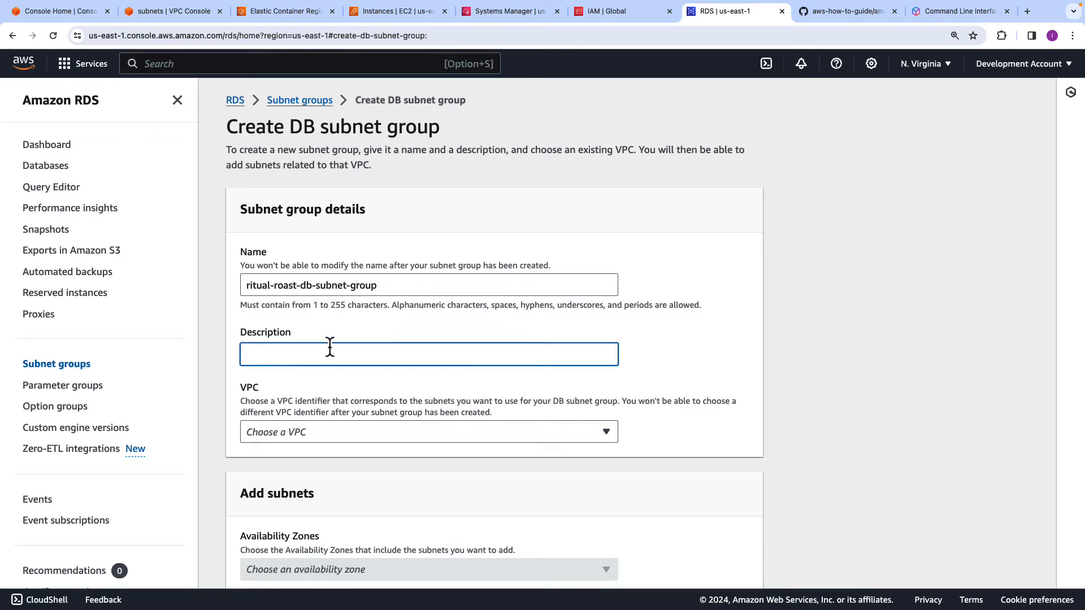
triple_click(339, 285)
key("super+c")
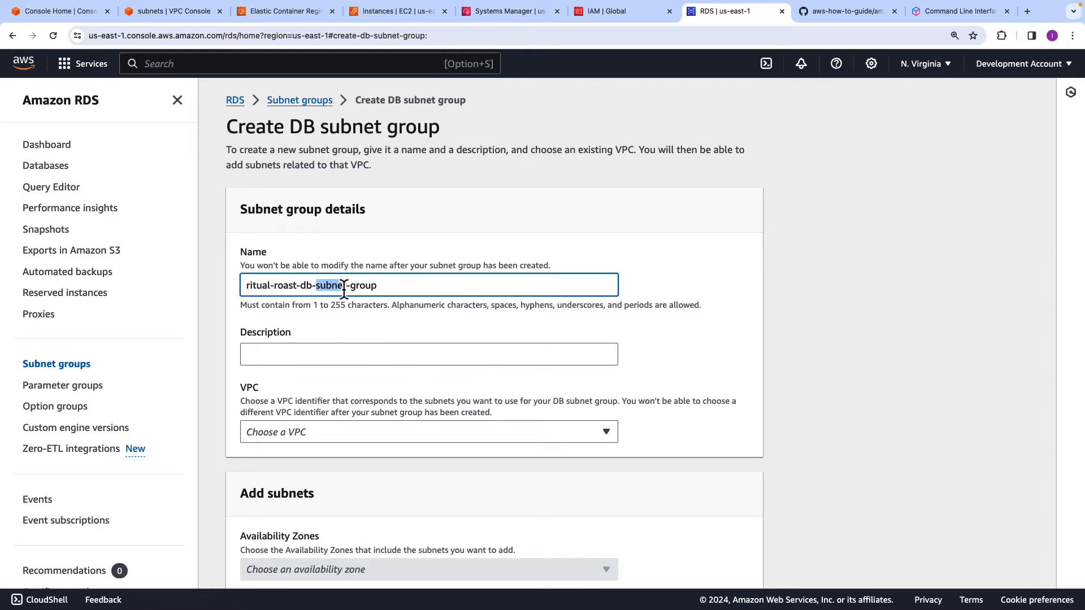
left_click(339, 347)
key("super+v")
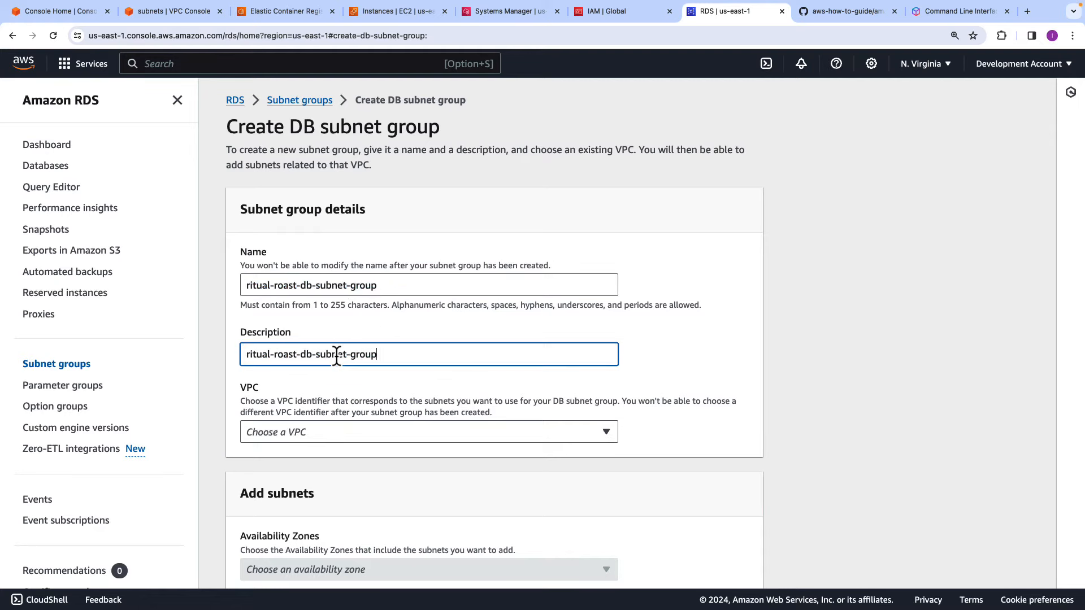
Assign the subnet group to ritual-roast-vpc
scroll(427, 378, "down", 1)
scroll(428, 382, "down", 1)
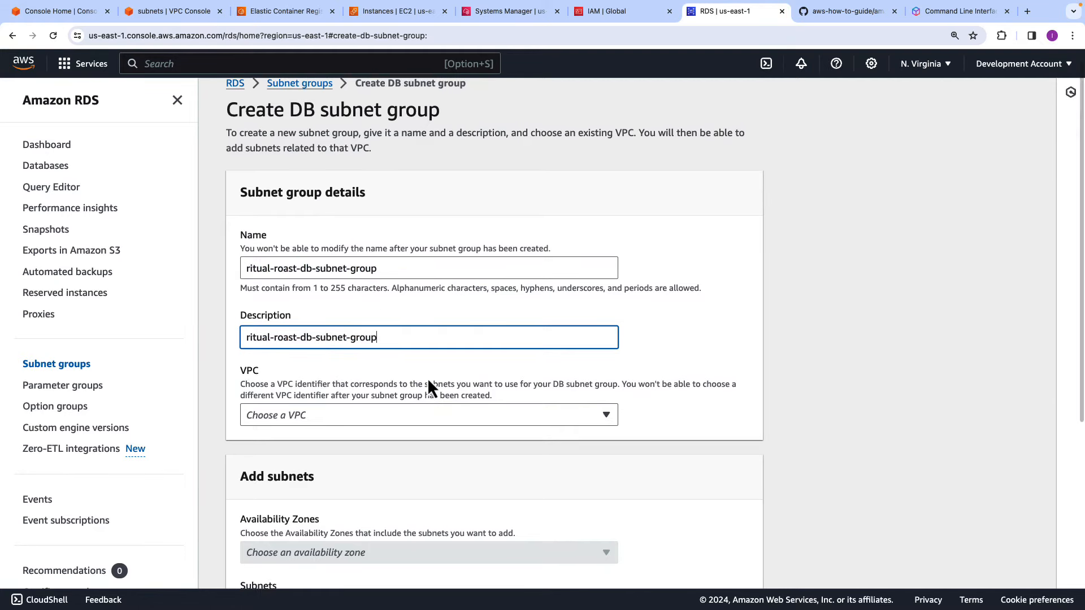
left_click(440, 420)
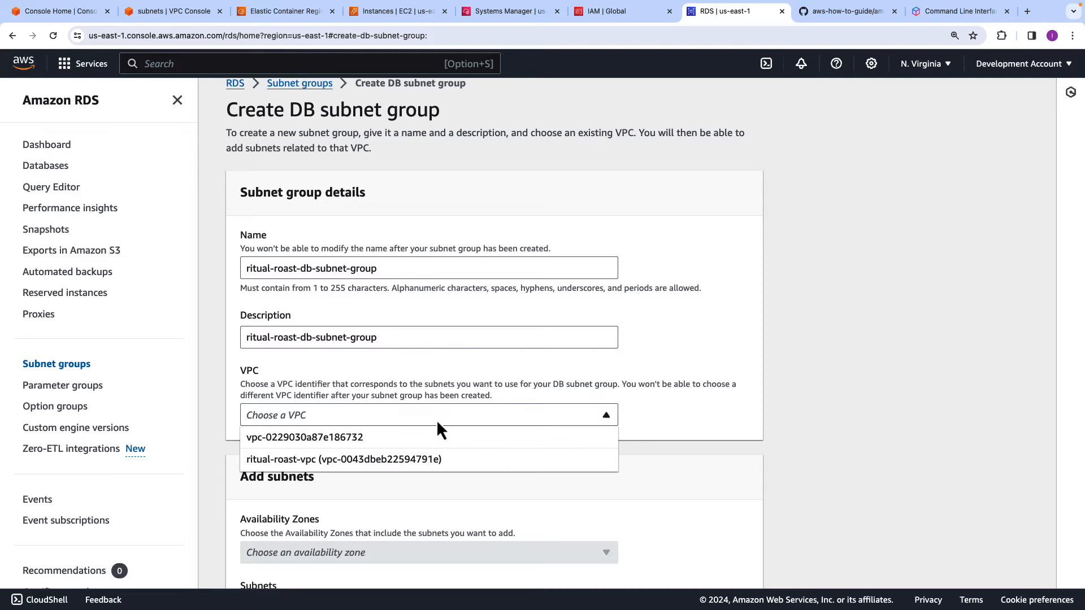
left_click(433, 464)
scroll(435, 466, "down", 5)
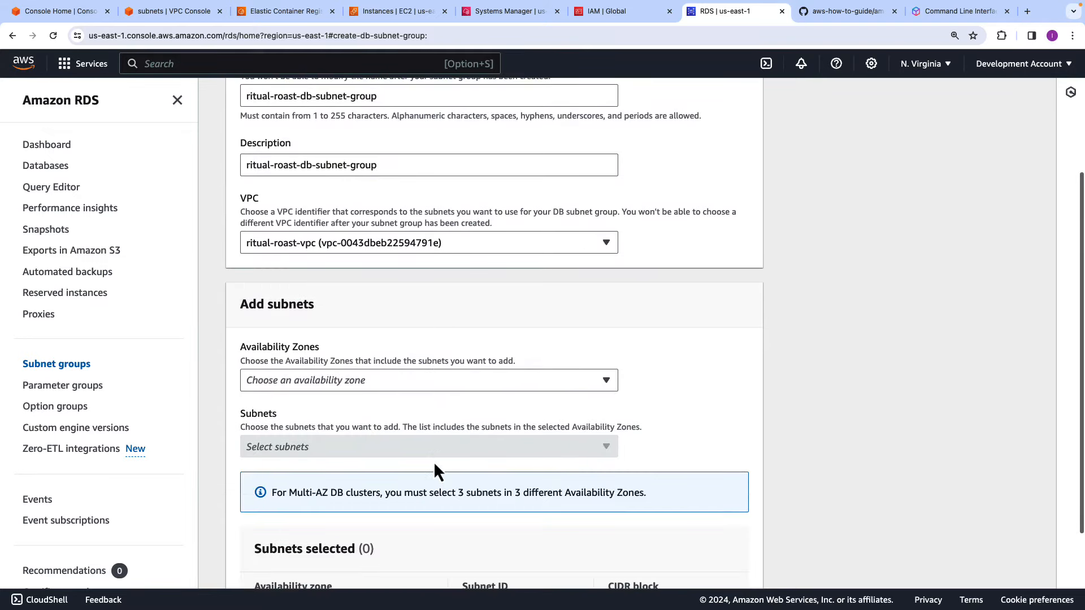
Select availability zones us-east-1a and us-east-1b for the subnet group
left_click(432, 386)
left_click(251, 403)
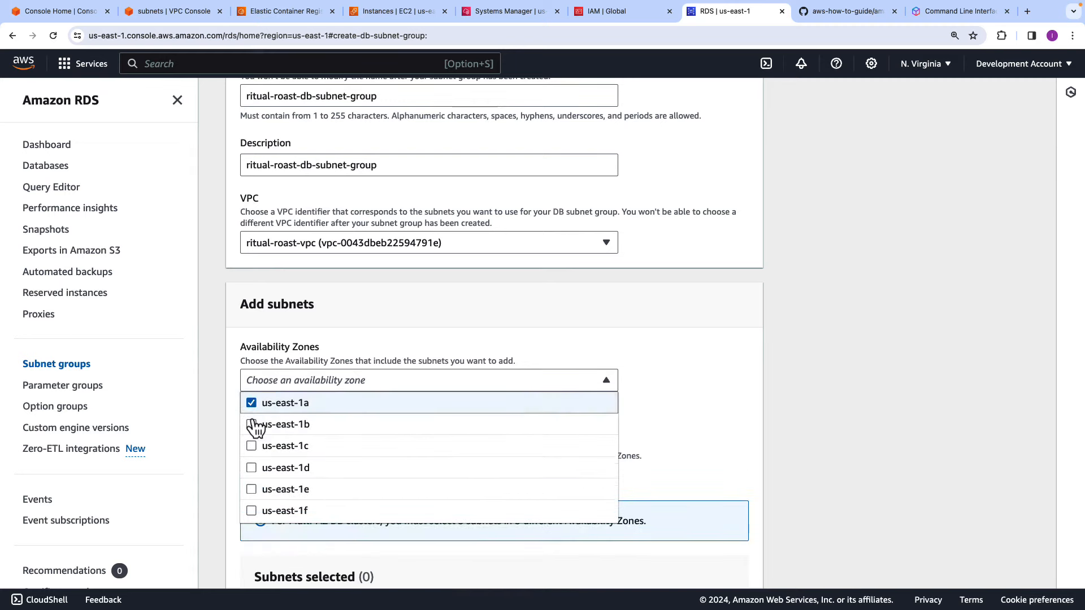
left_click(251, 424)
left_click(710, 398)
scroll(708, 395, "down", 3)
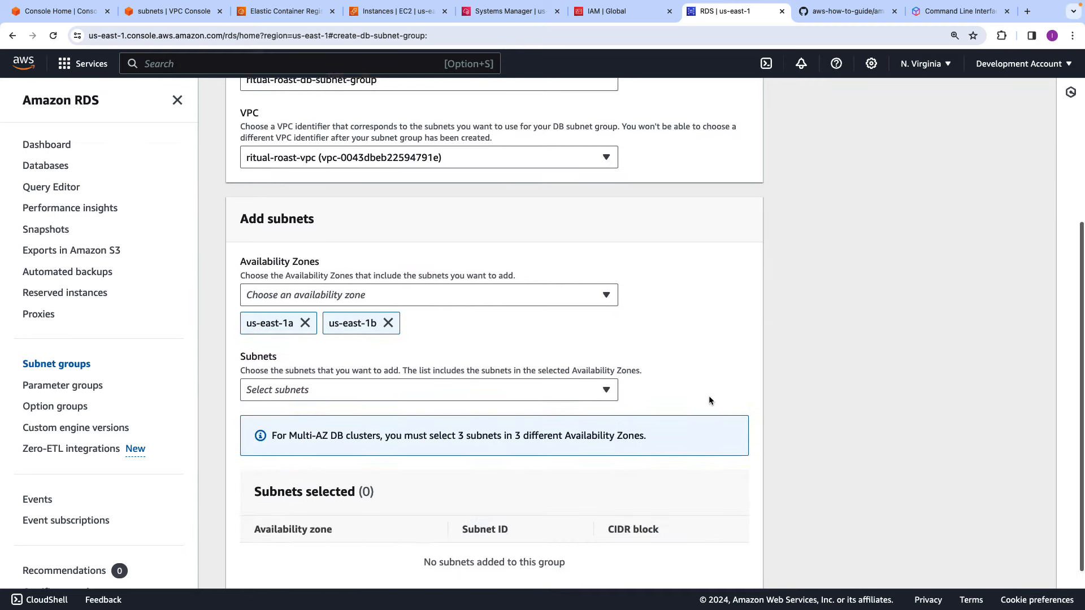
Add subnets 10.0.21.0/24 and 10.0.20.0/24 to the subnet group
left_click(485, 396)
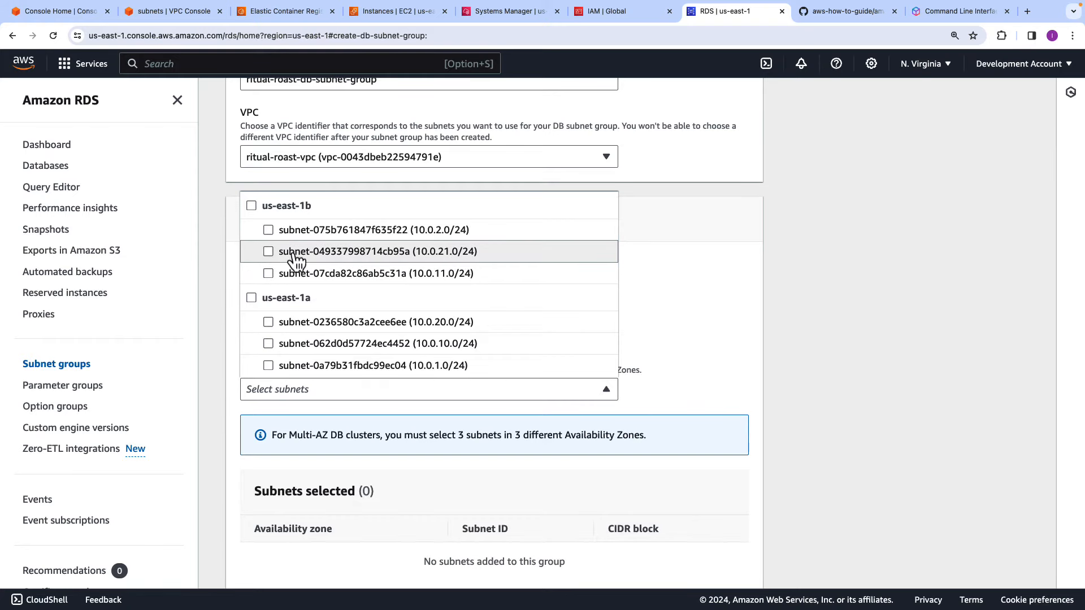
left_click(268, 252)
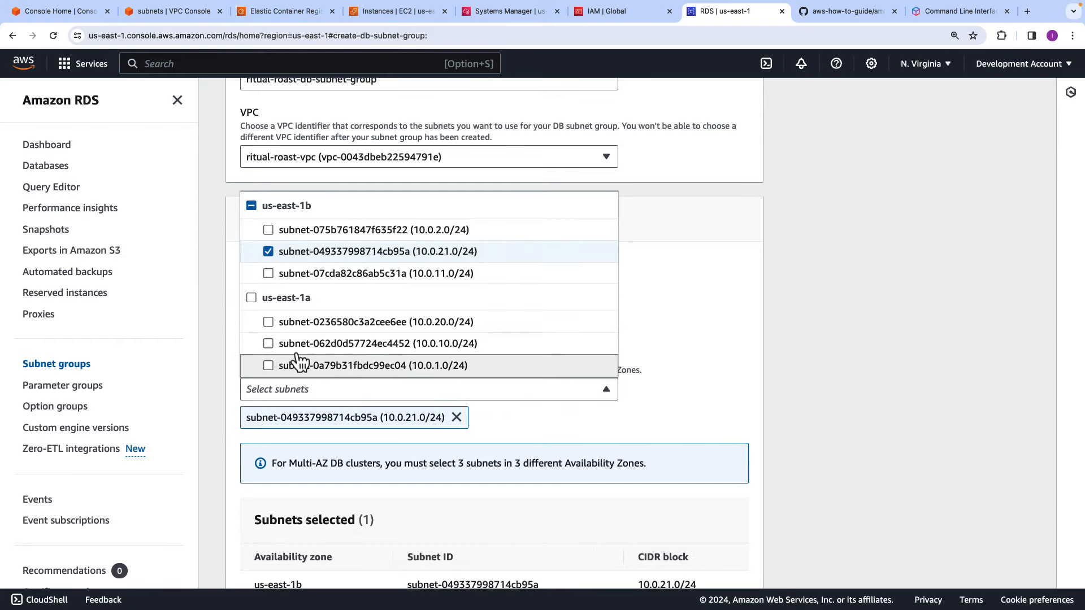
left_click(268, 322)
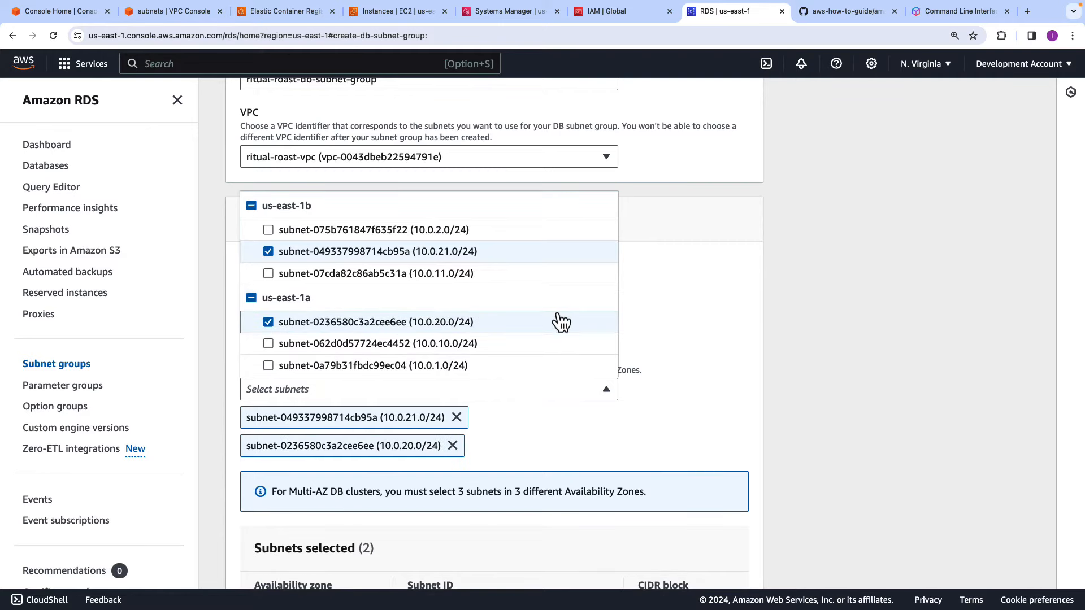
left_click(171, 14)
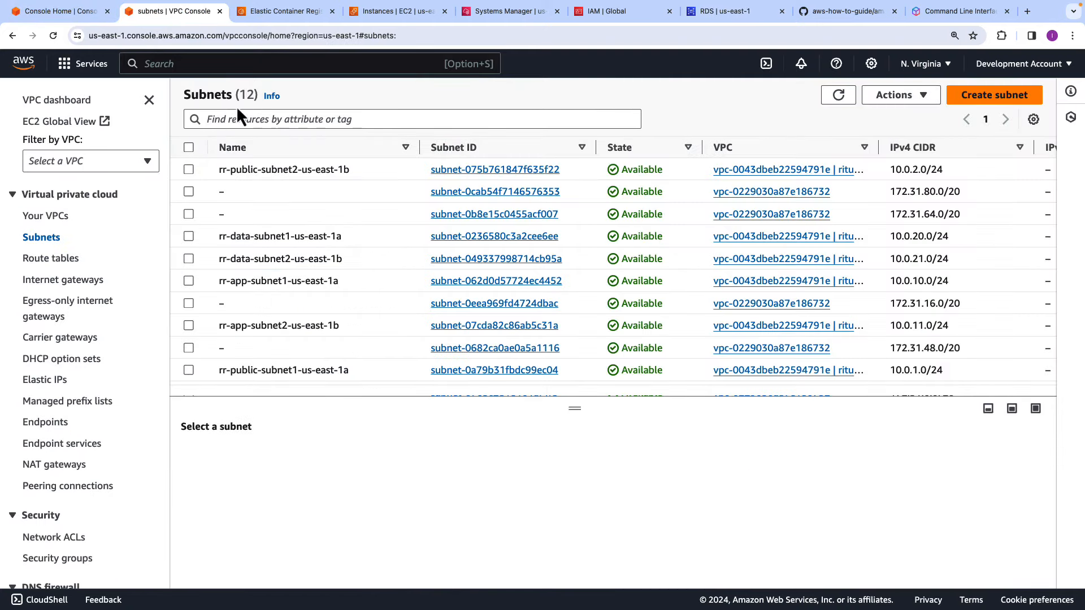
Sort the VPC subnets by name to confirm rr-data-subnet1 and rr-data-subnet2, then return to RDS
left_click(279, 148)
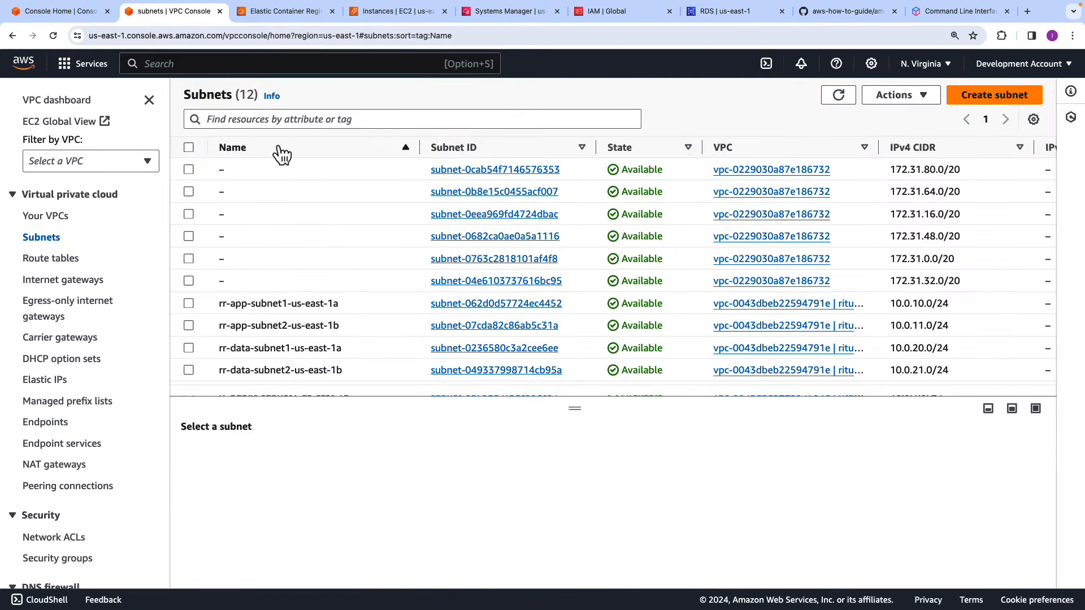
left_click(281, 150)
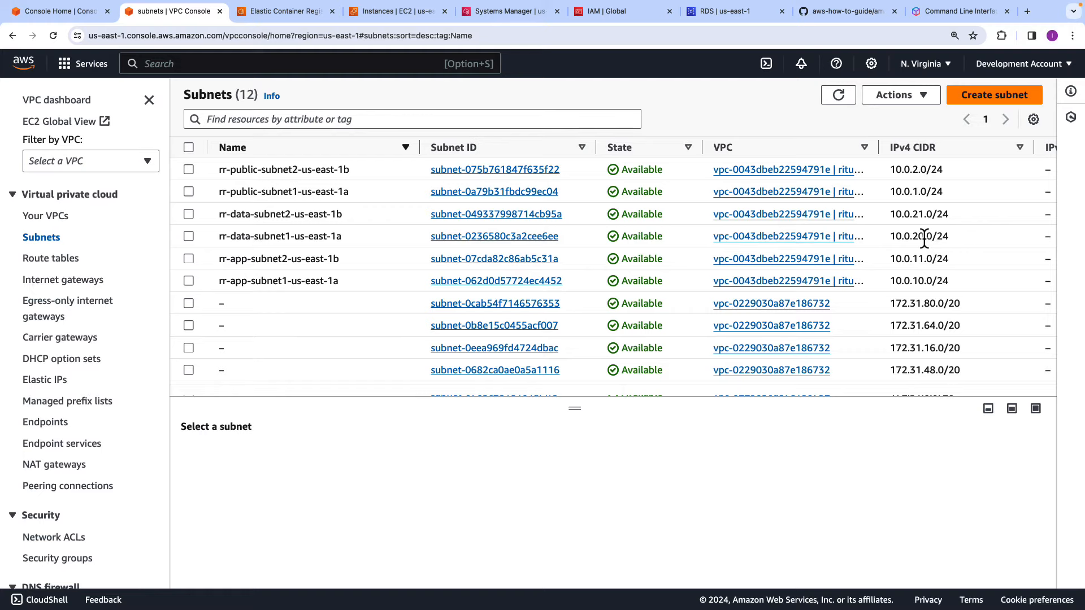
left_click(713, 16)
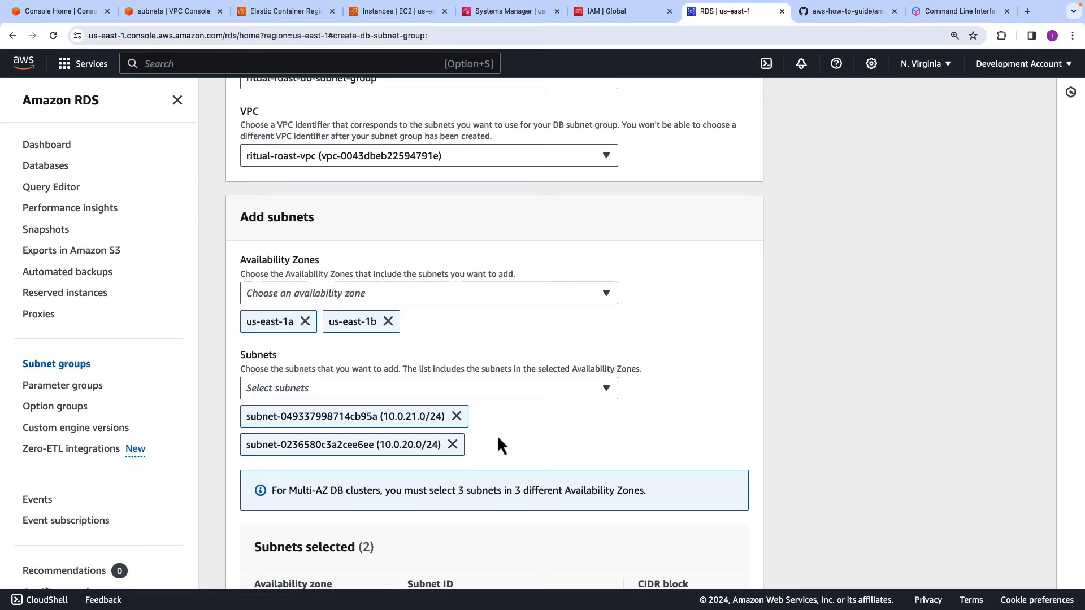
Create ritual-roast-db-subnet-group and dismiss the success banner
scroll(497, 435, "down", 3)
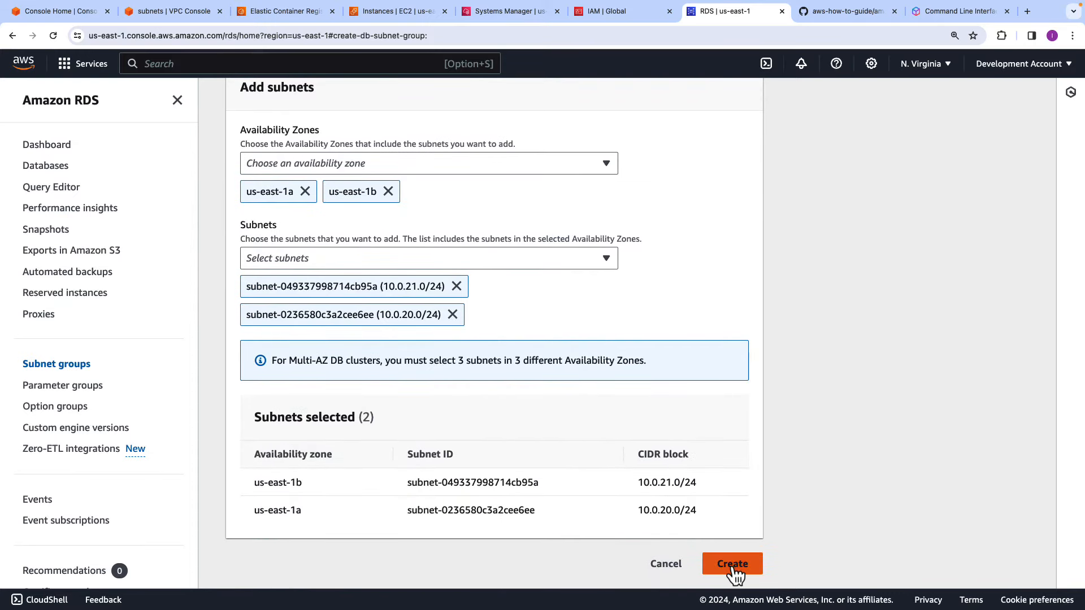
left_click(733, 565)
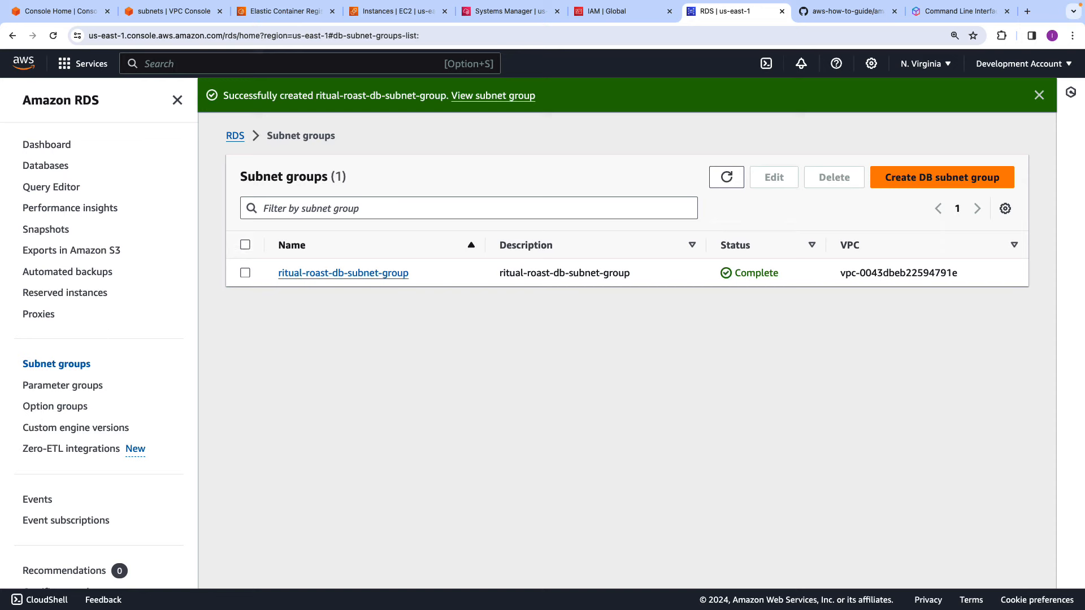
left_click(1038, 96)
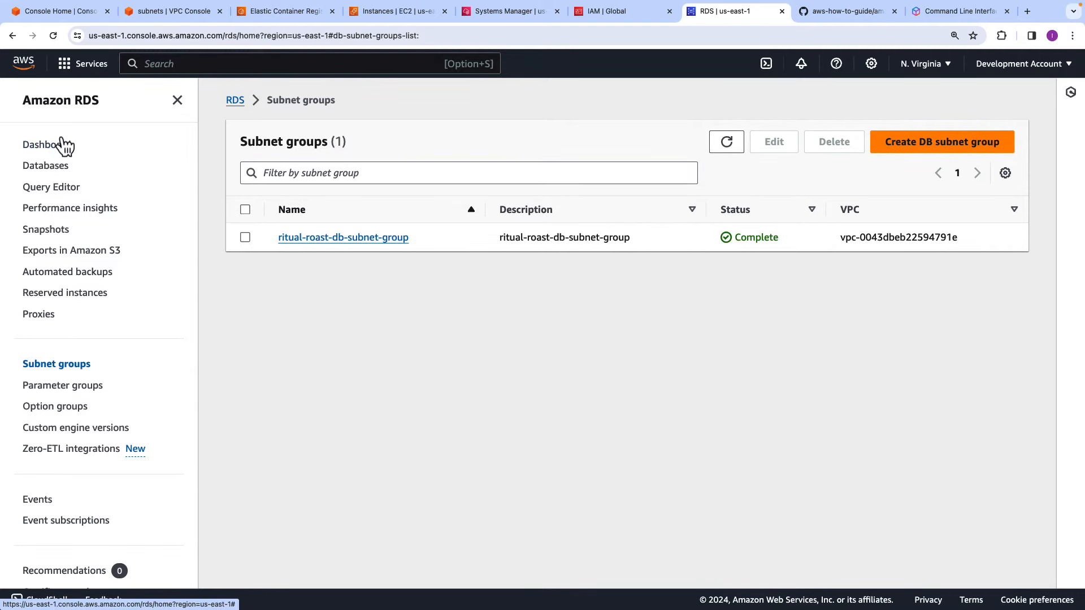
Start a new database using the MySQL engine and the Free tier template
left_click(52, 167)
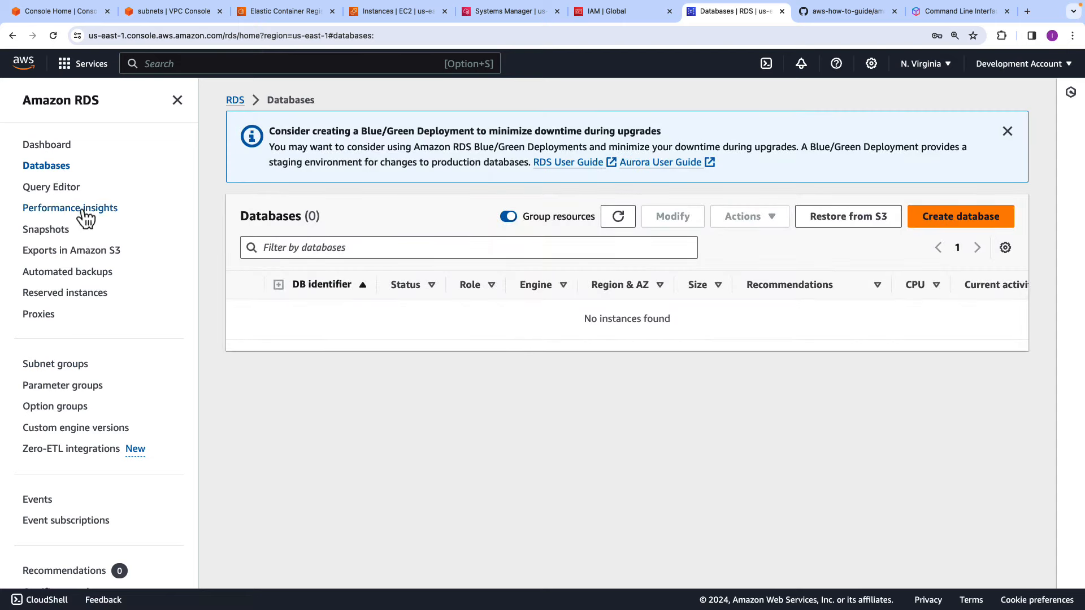
left_click(932, 221)
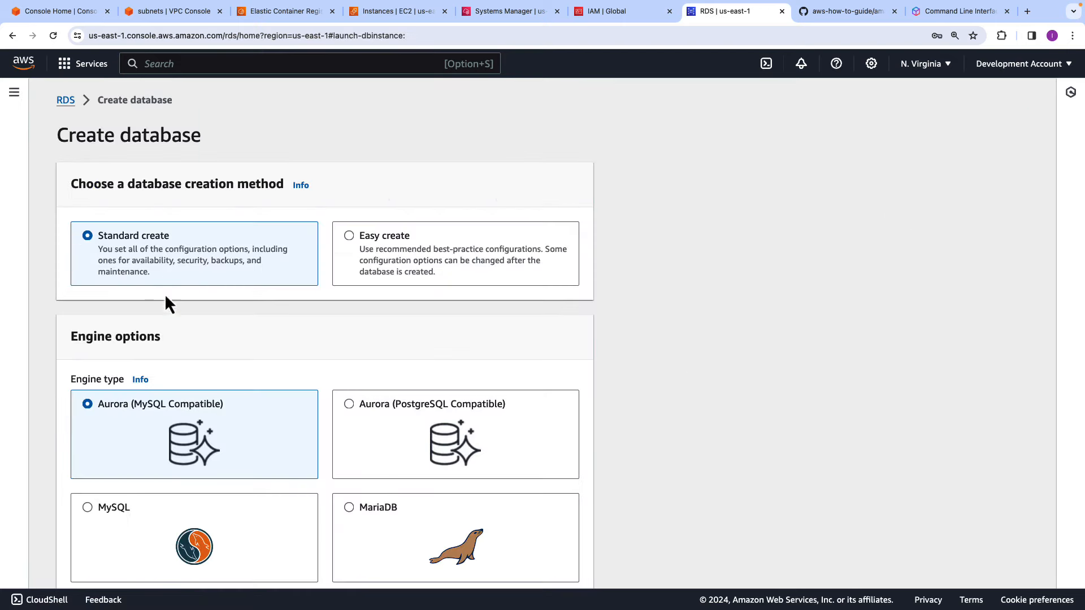
scroll(168, 338, "down", 5)
left_click(111, 226)
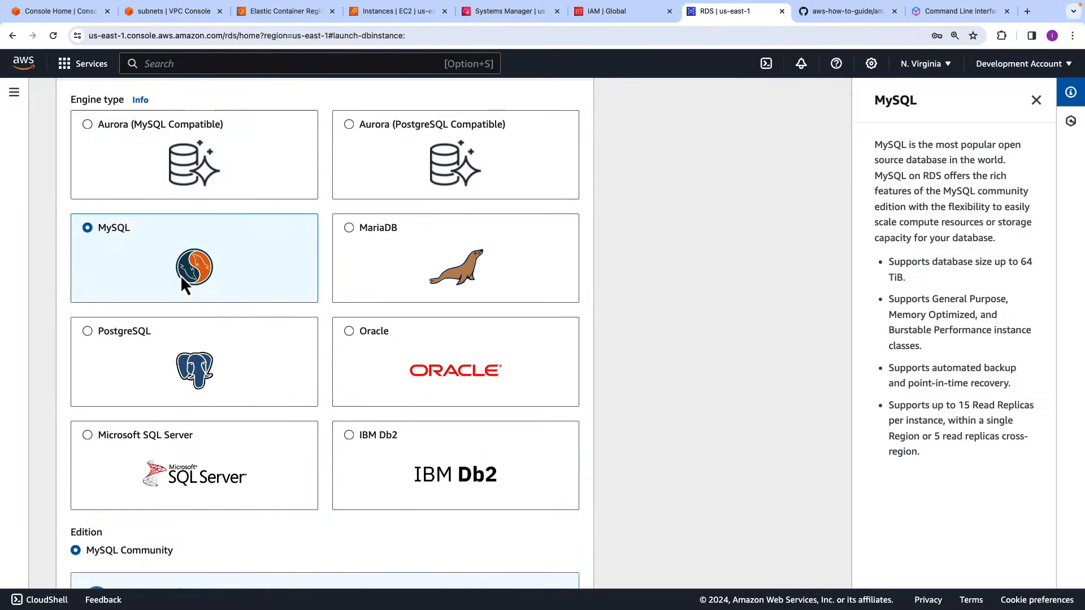
scroll(186, 291, "down", 8)
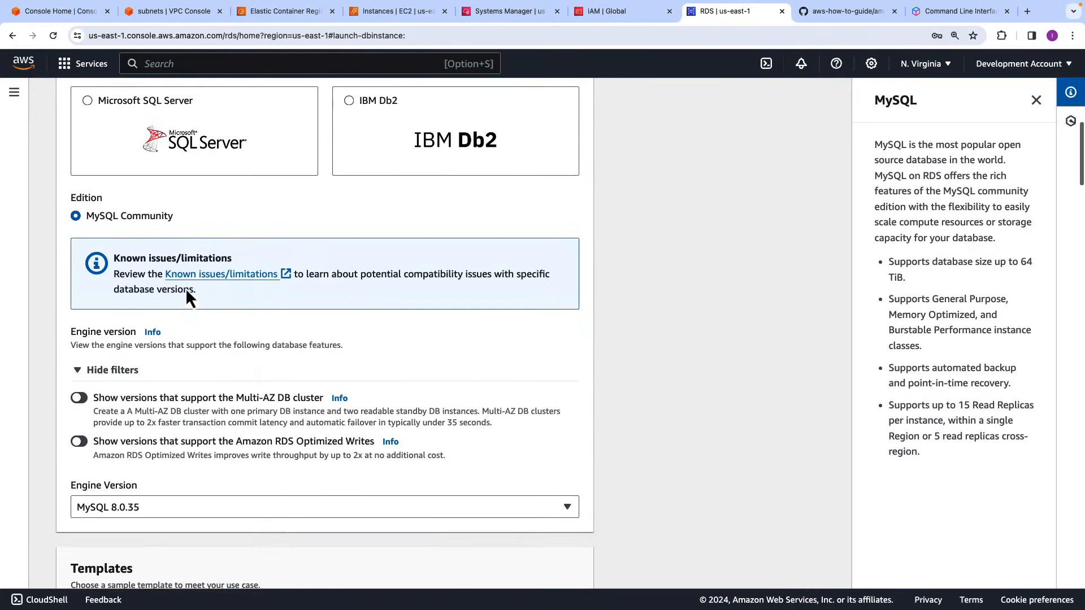
scroll(186, 287, "down", 3)
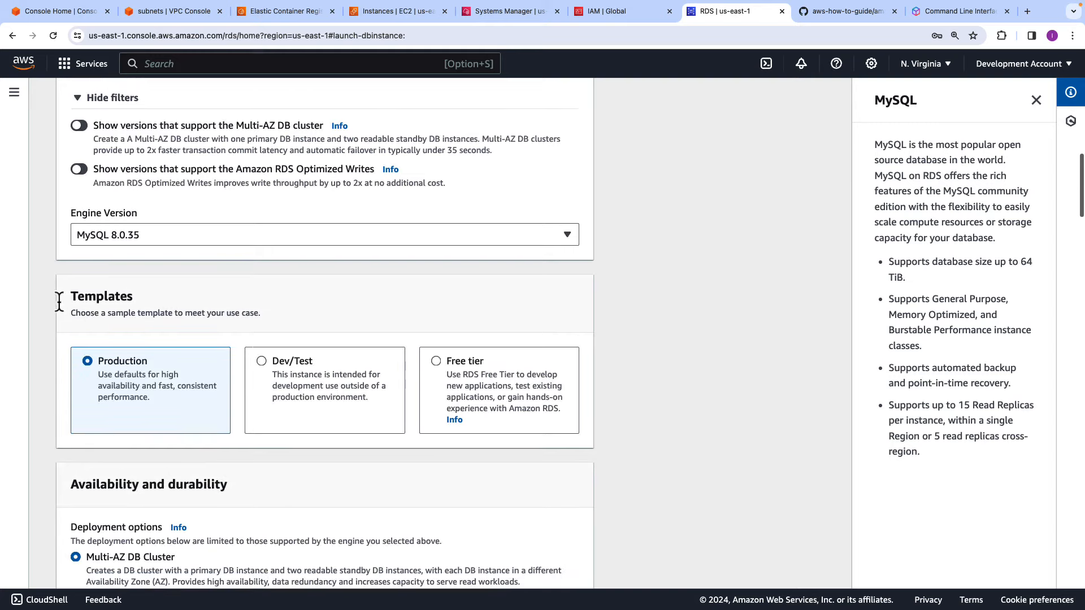
left_click(464, 372)
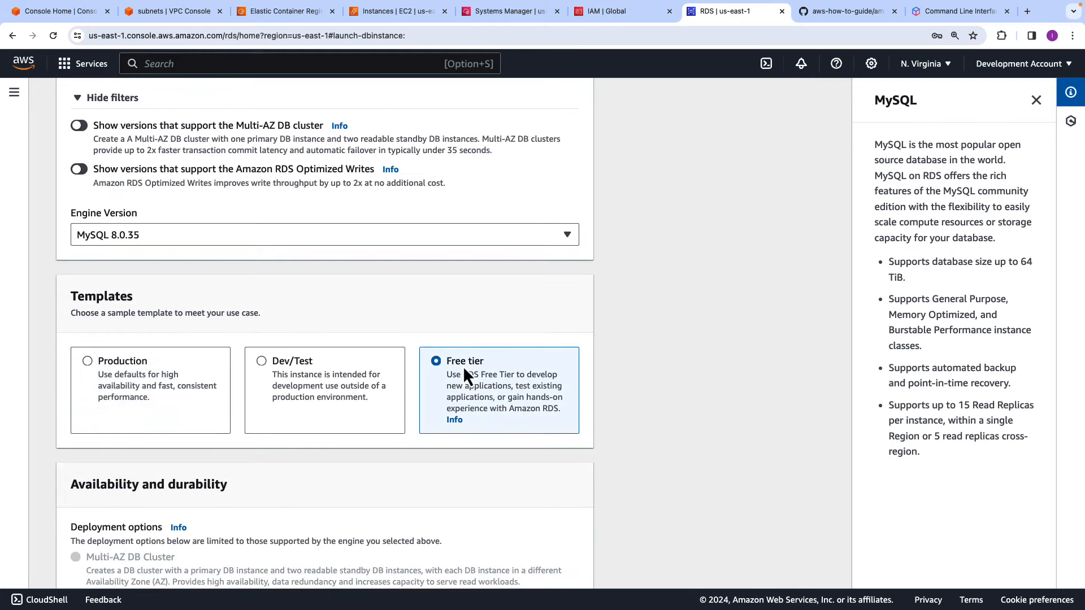
Replace the default identifier database-1 with ritualroastdb
scroll(346, 424, "down", 3)
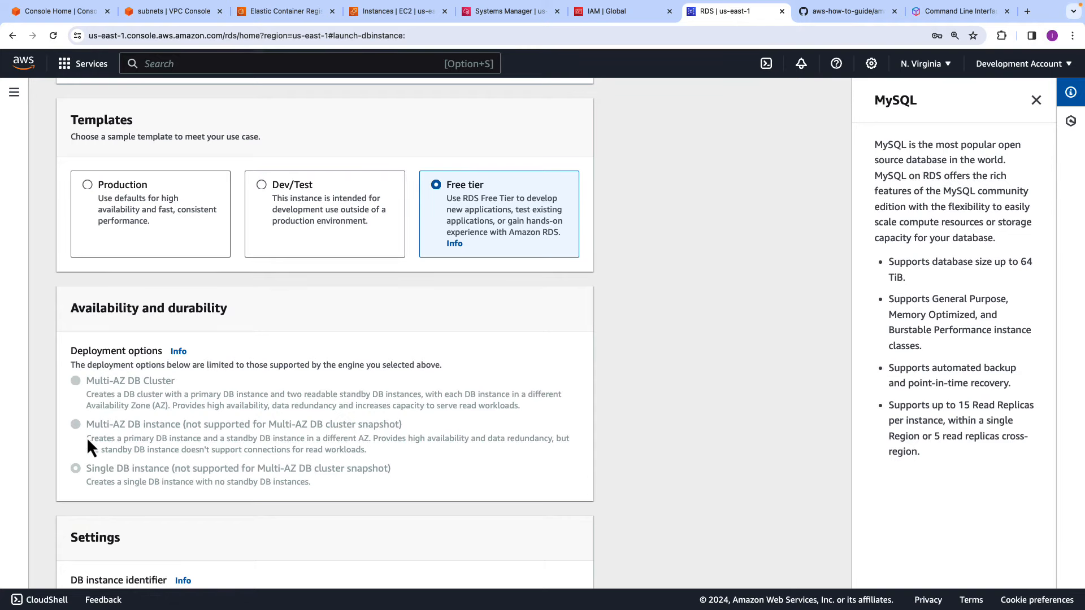
scroll(91, 441, "down", 4)
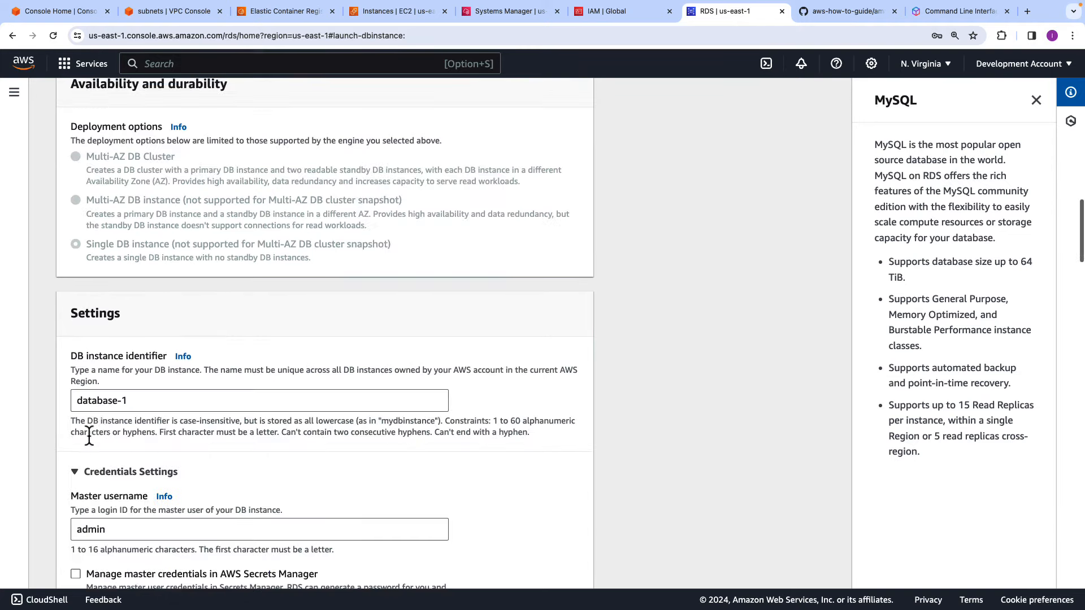
left_click(173, 401)
key("super+a")
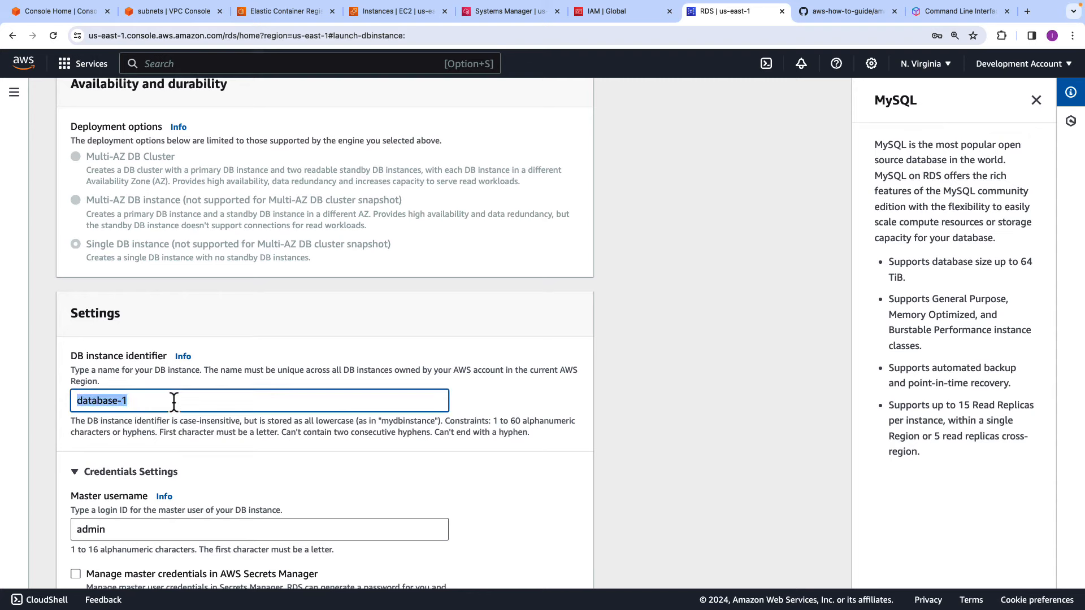
type("ritualroastdb")
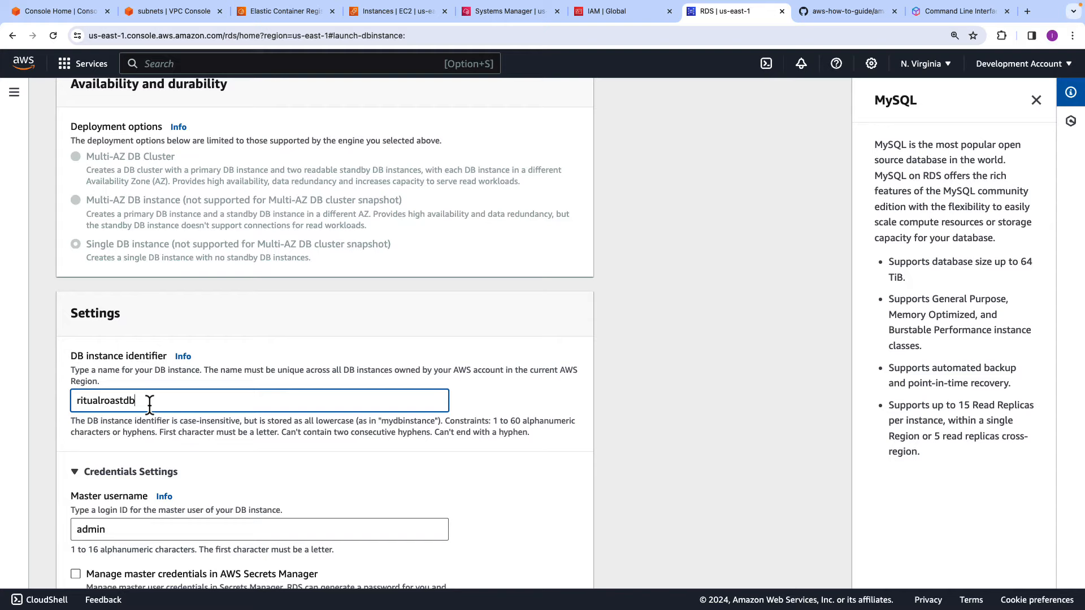
key("super+a")
left_click(148, 451)
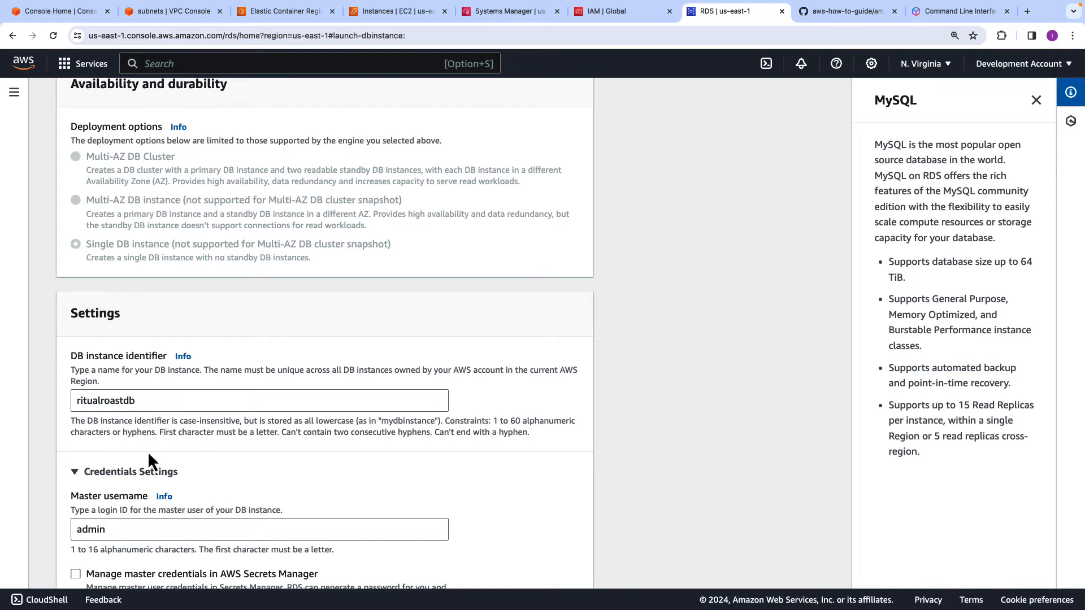
Enter and confirm the master password
scroll(150, 446, "down", 3)
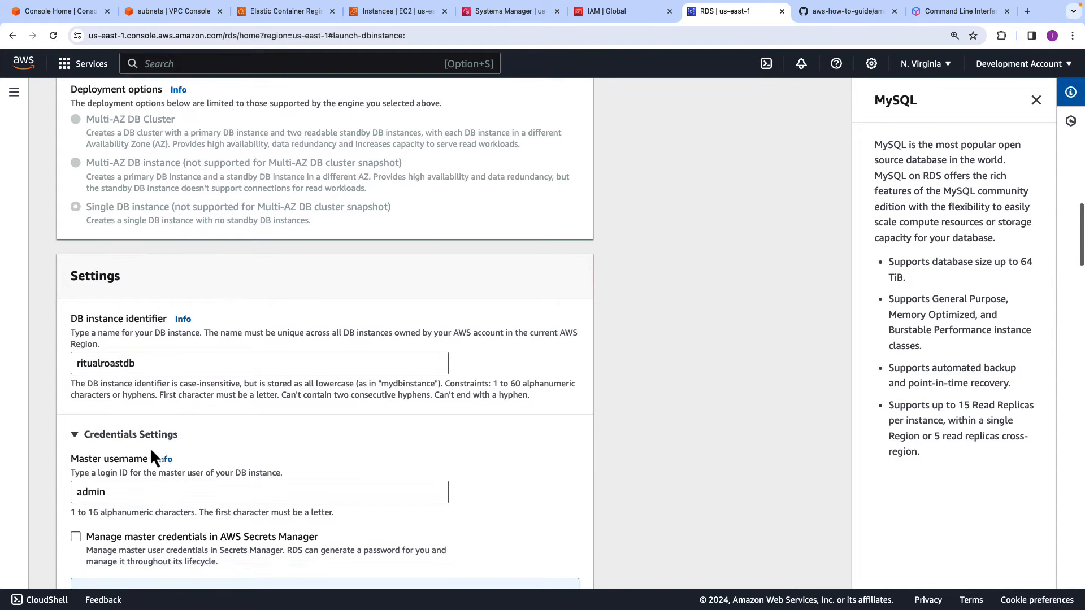
scroll(151, 446, "down", 1)
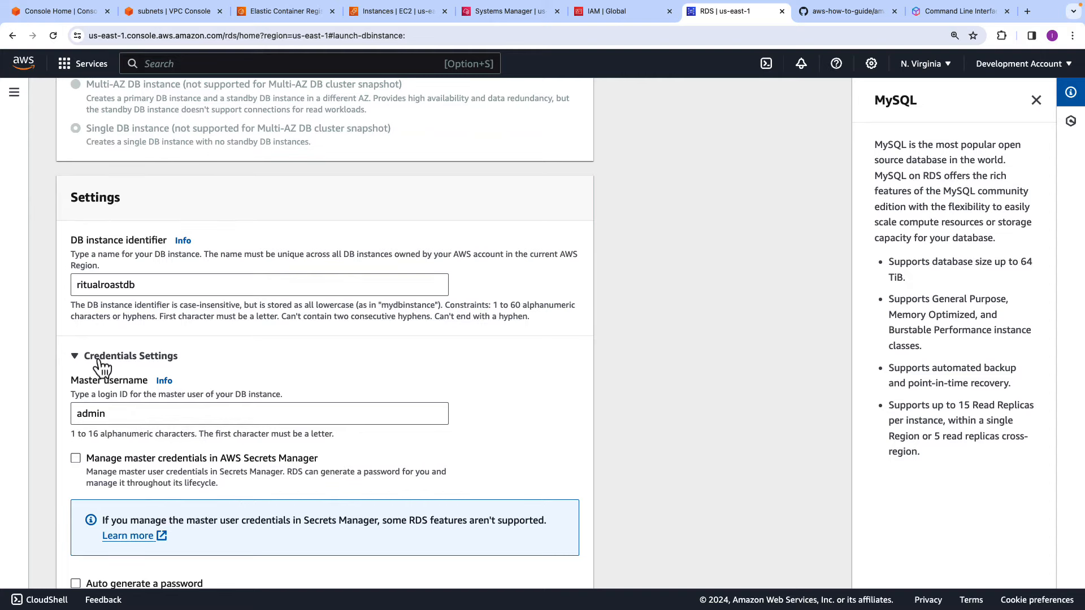
scroll(114, 421, "down", 3)
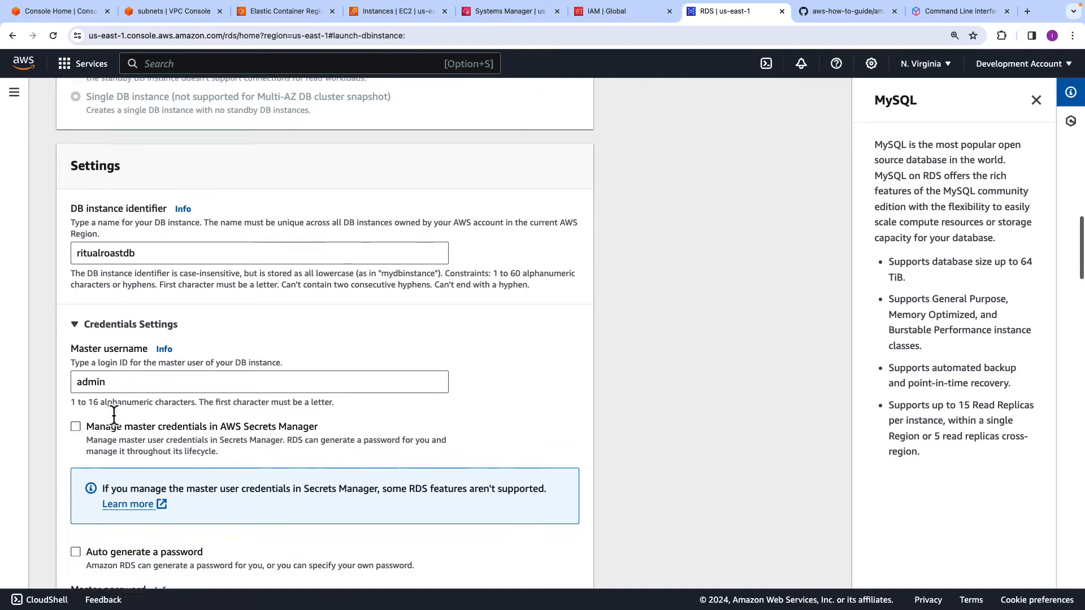
scroll(114, 416, "down", 1)
left_click(113, 424)
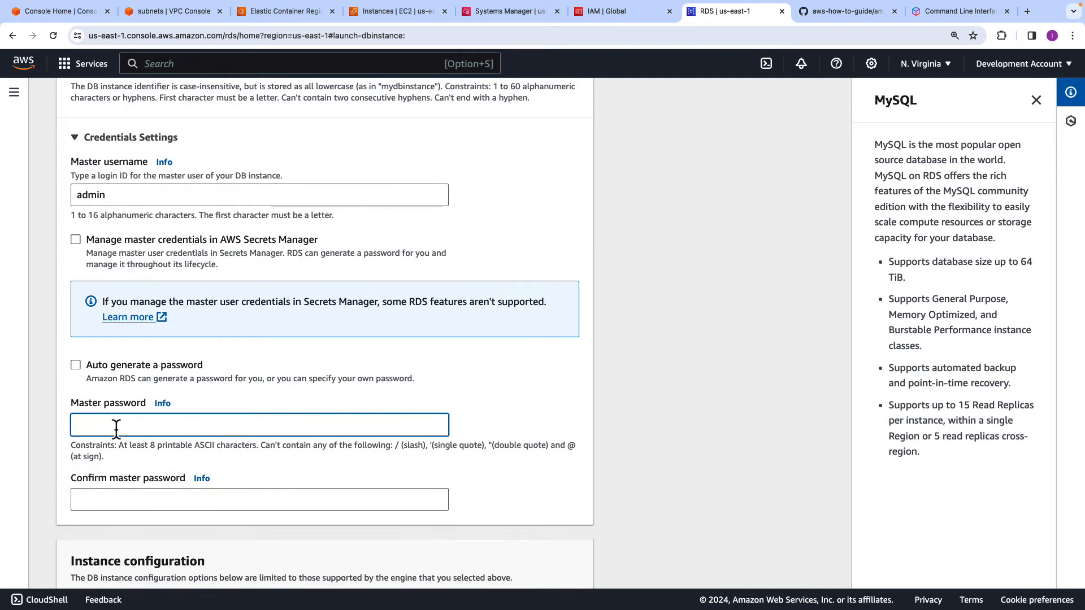
type("•••••••••")
left_click(133, 496)
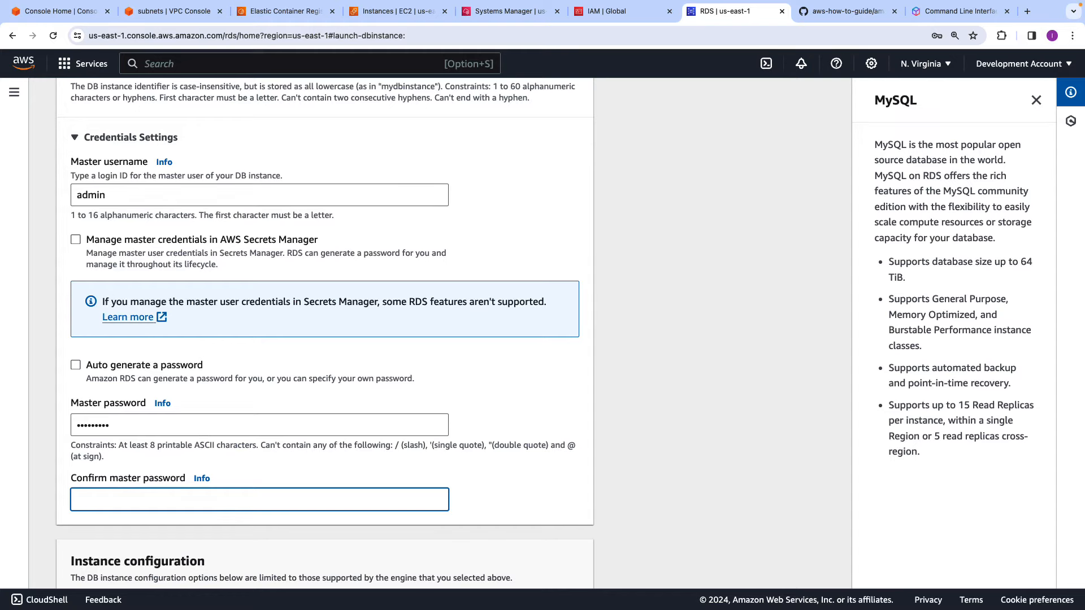
type("•••••••••")
Disable storage autoscaling for the 20 GiB gp2 storage
scroll(151, 476, "down", 3)
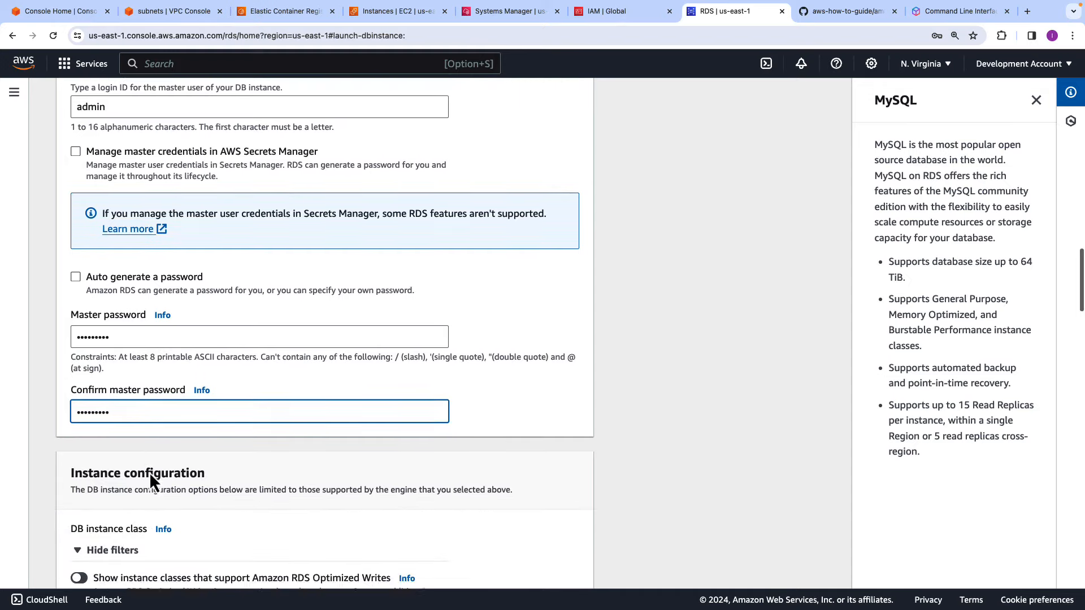
scroll(150, 478, "down", 5)
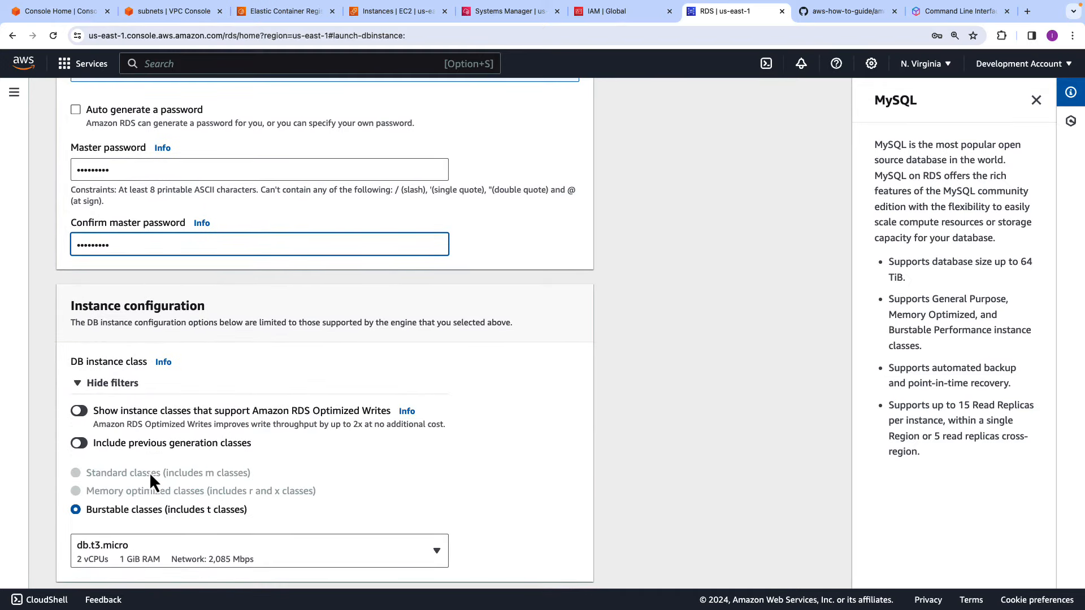
scroll(149, 473, "down", 2)
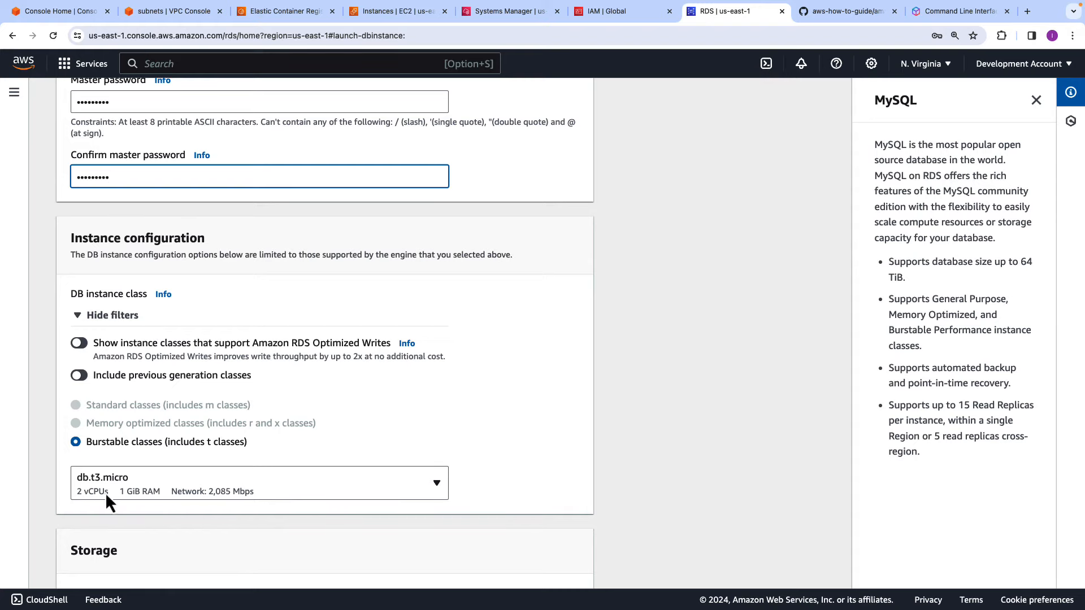
scroll(206, 480, "down", 6)
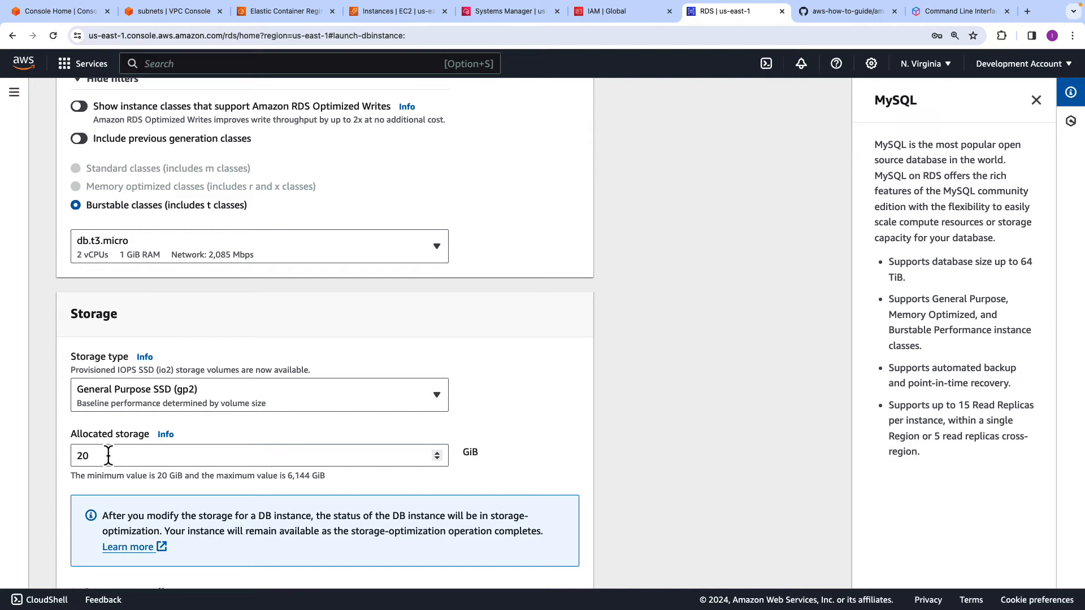
scroll(108, 455, "down", 3)
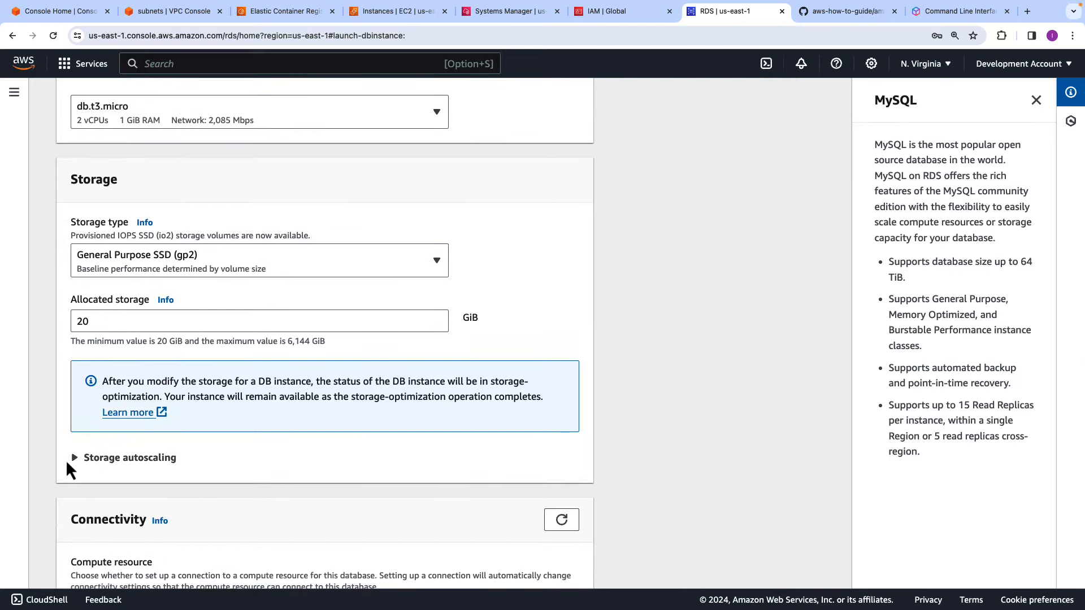
left_click(74, 458)
left_click(74, 529)
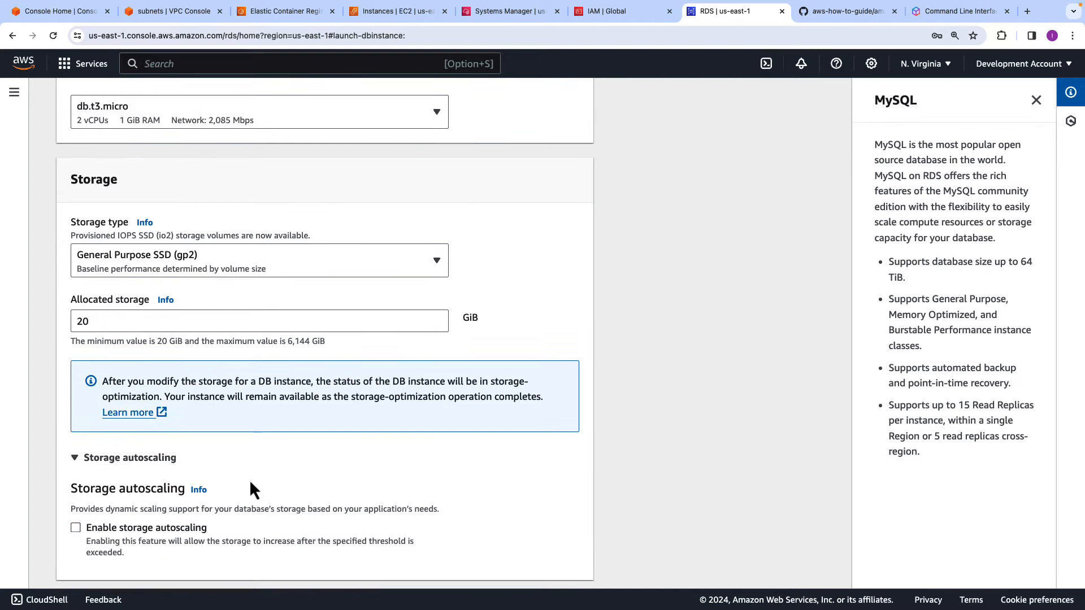
scroll(249, 479, "down", 2)
scroll(250, 479, "down", 6)
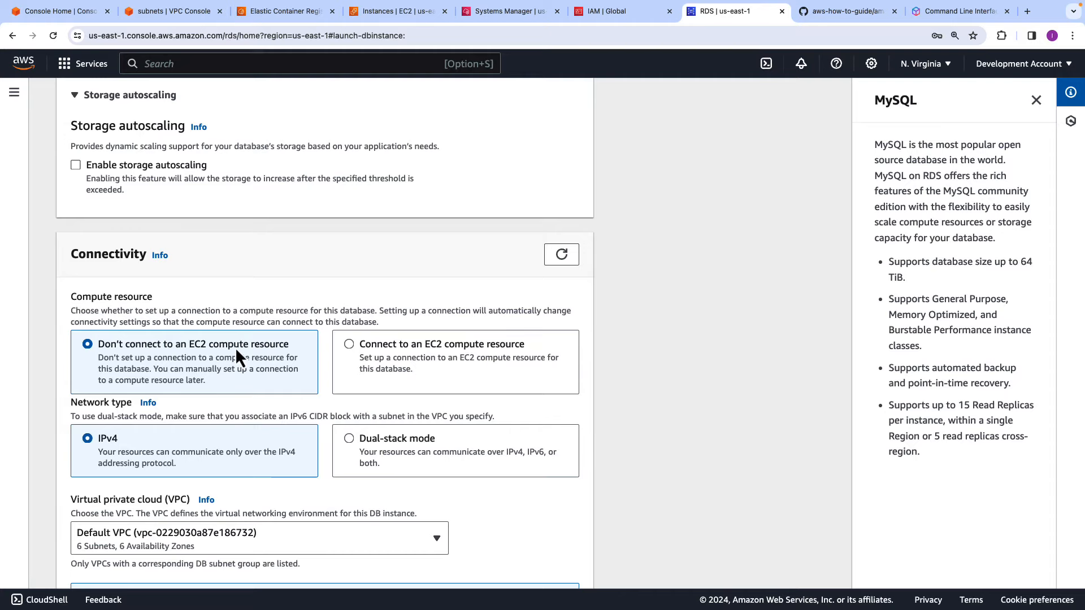
Place the database in ritual-roast-vpc using ritual-roast-db-subnet-group
scroll(235, 349, "down", 1)
scroll(237, 355, "down", 3)
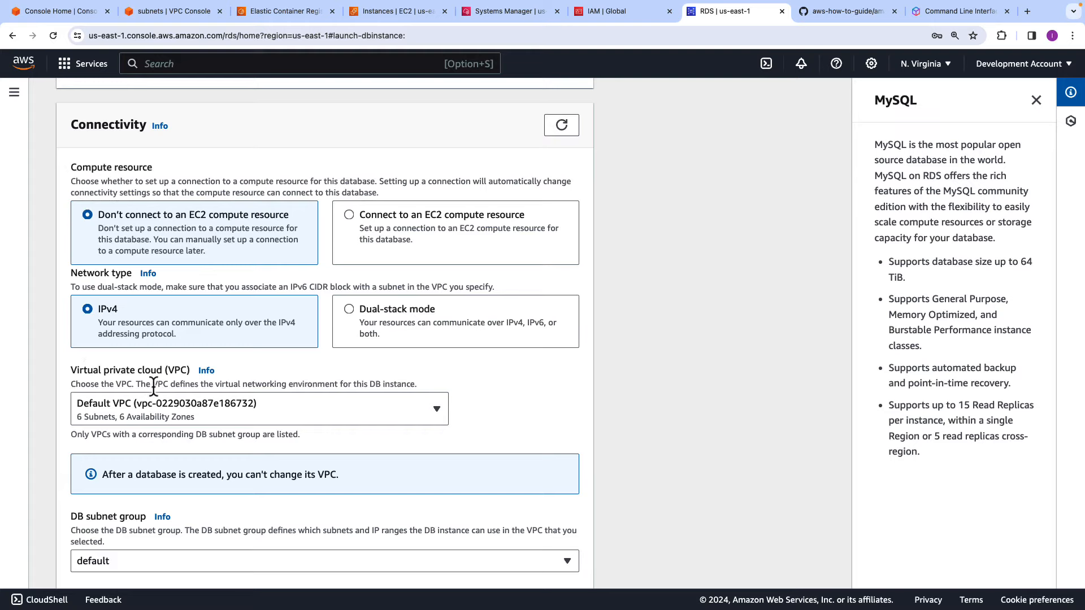
left_click(394, 418)
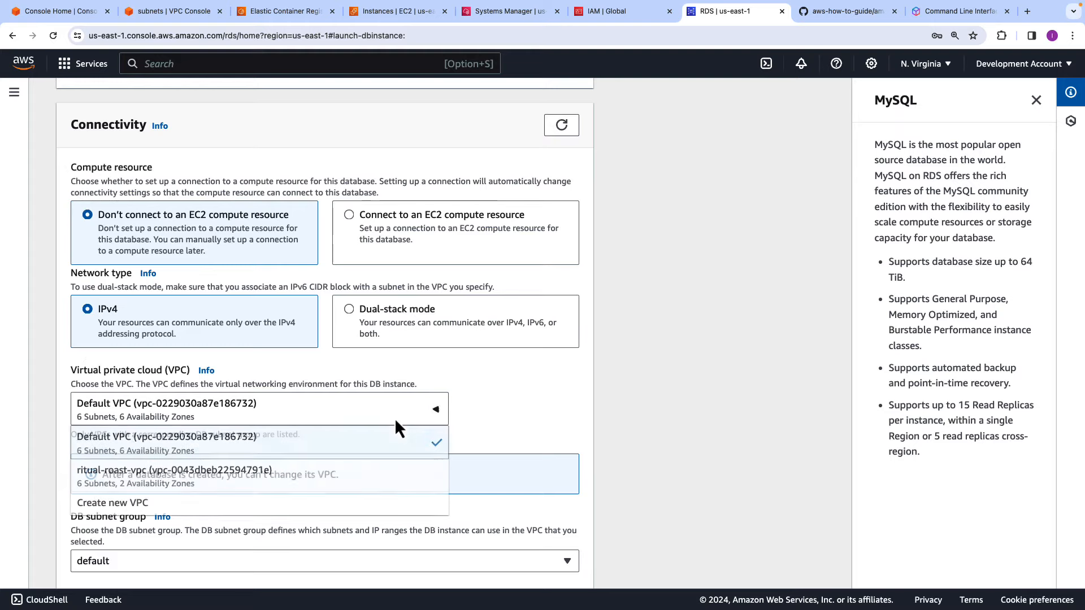
left_click(163, 477)
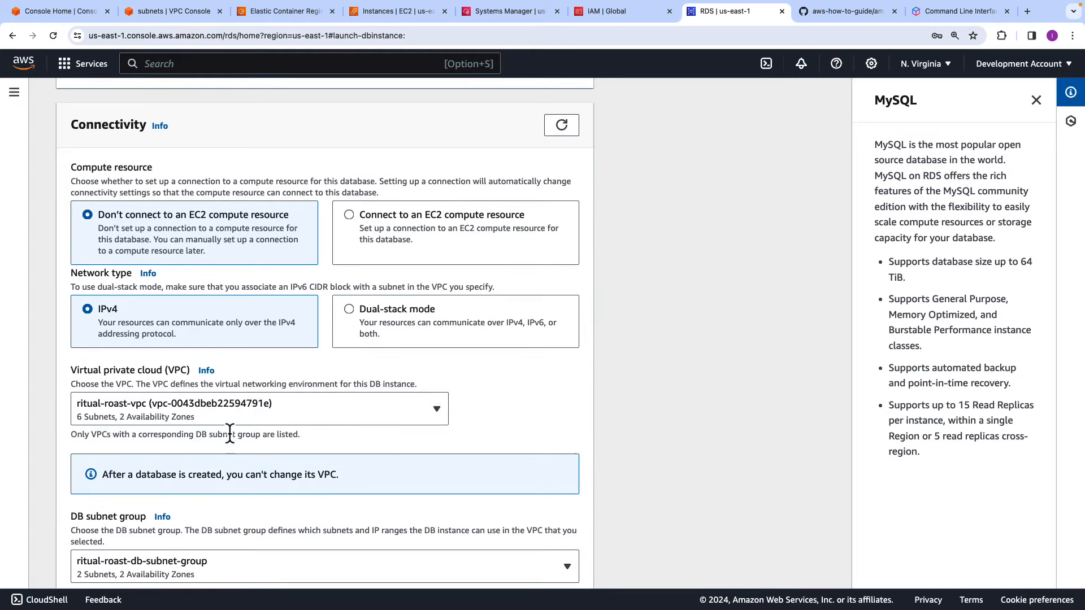
scroll(238, 430, "down", 2)
scroll(238, 430, "down", 1)
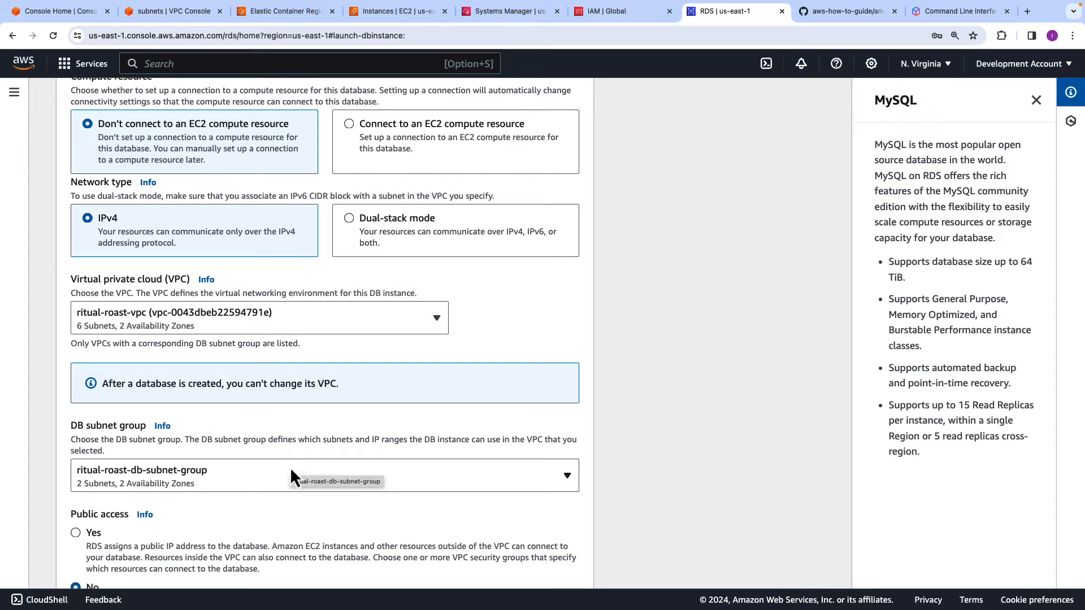
left_click(484, 480)
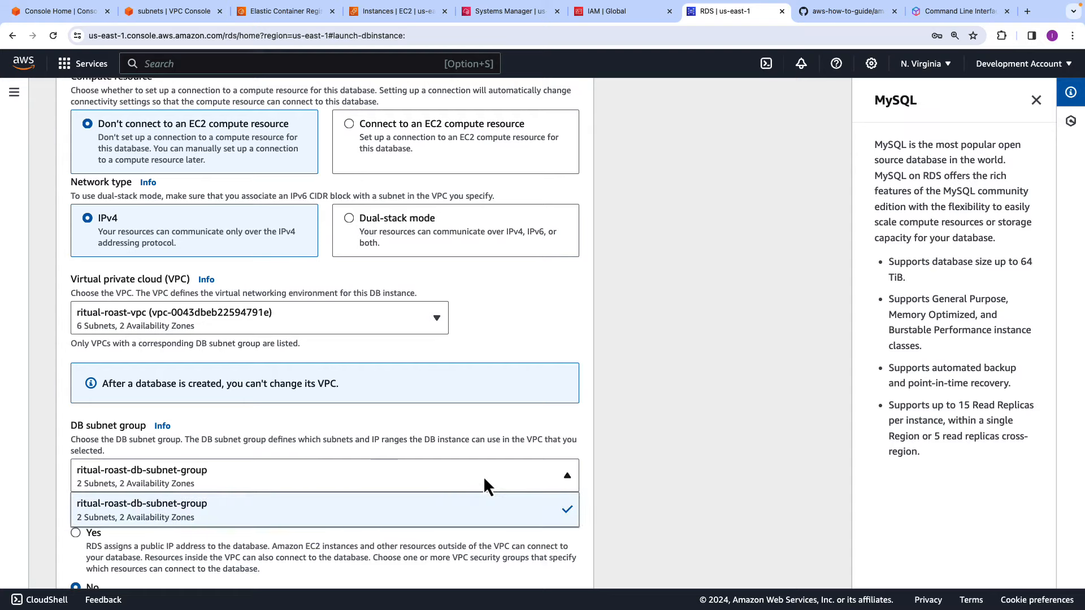
left_click(483, 476)
Replace the default security group with rr-data-sg
scroll(199, 482, "down", 3)
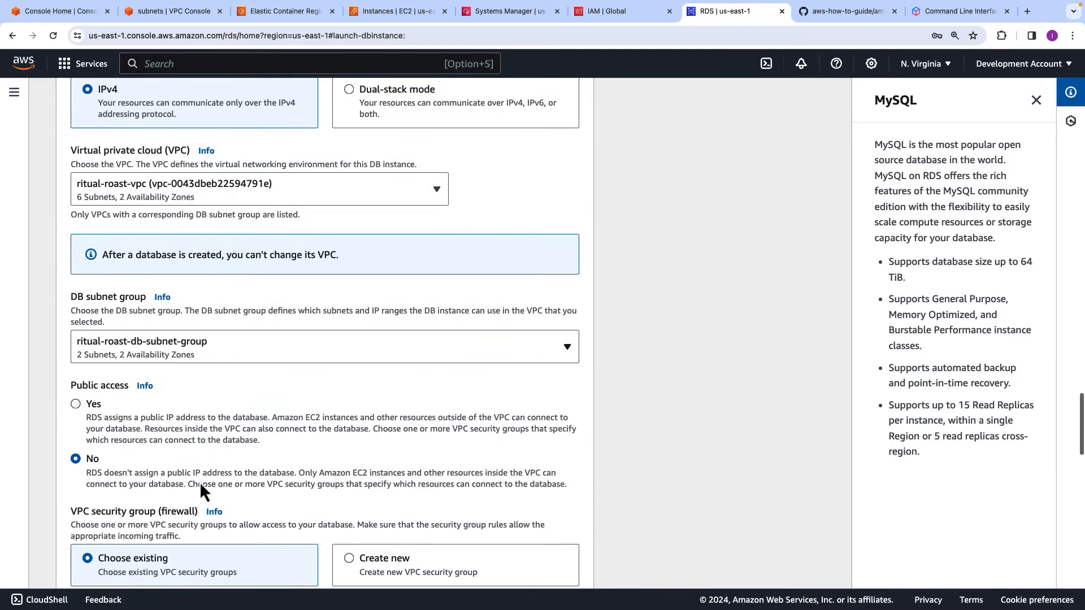
scroll(199, 481, "down", 1)
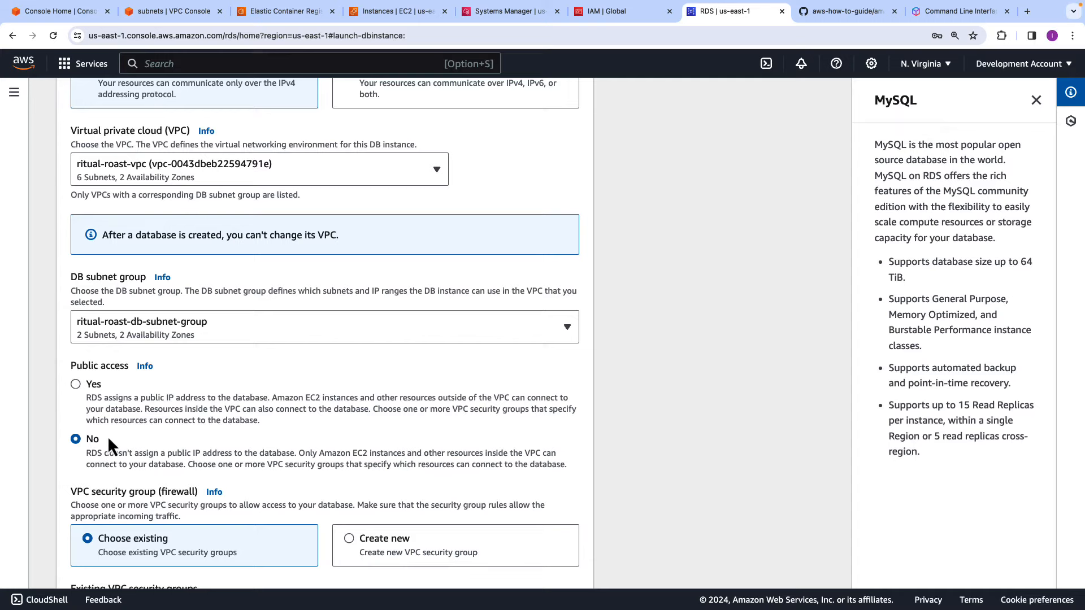
scroll(109, 440, "down", 2)
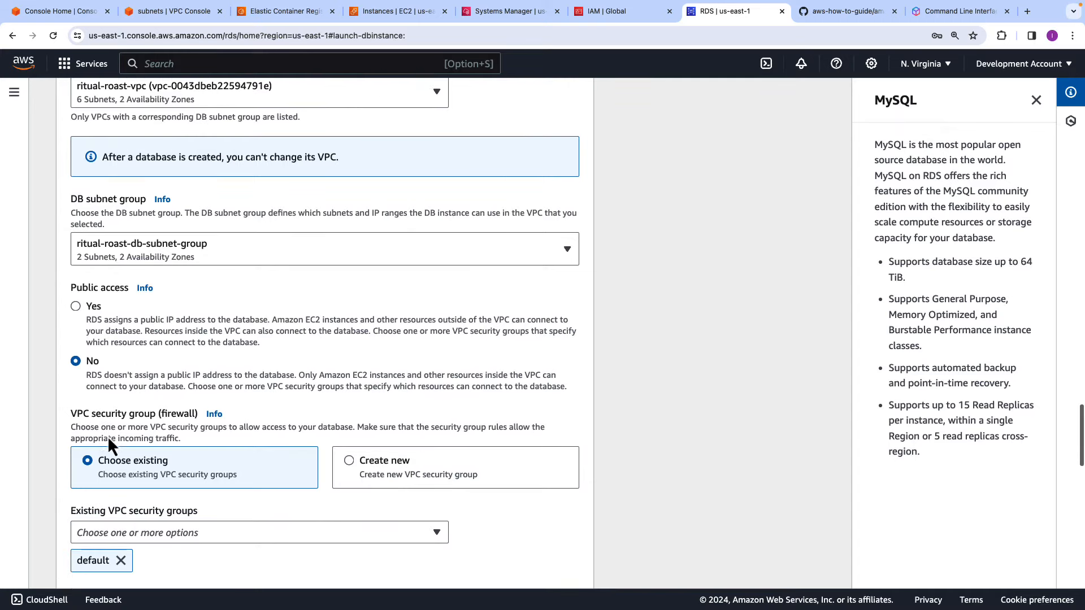
scroll(107, 444, "down", 2)
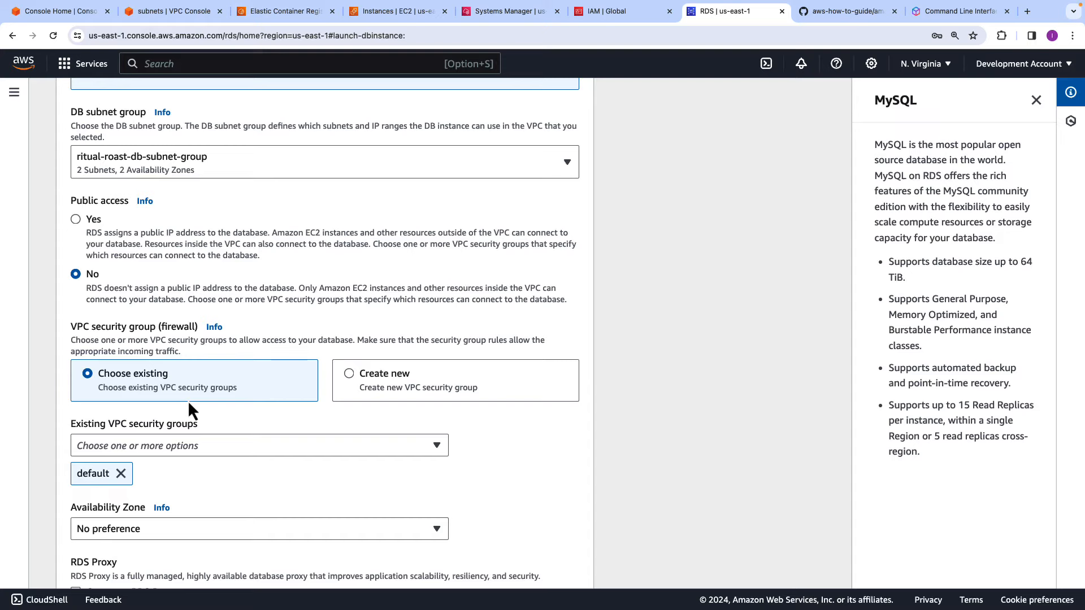
left_click(121, 474)
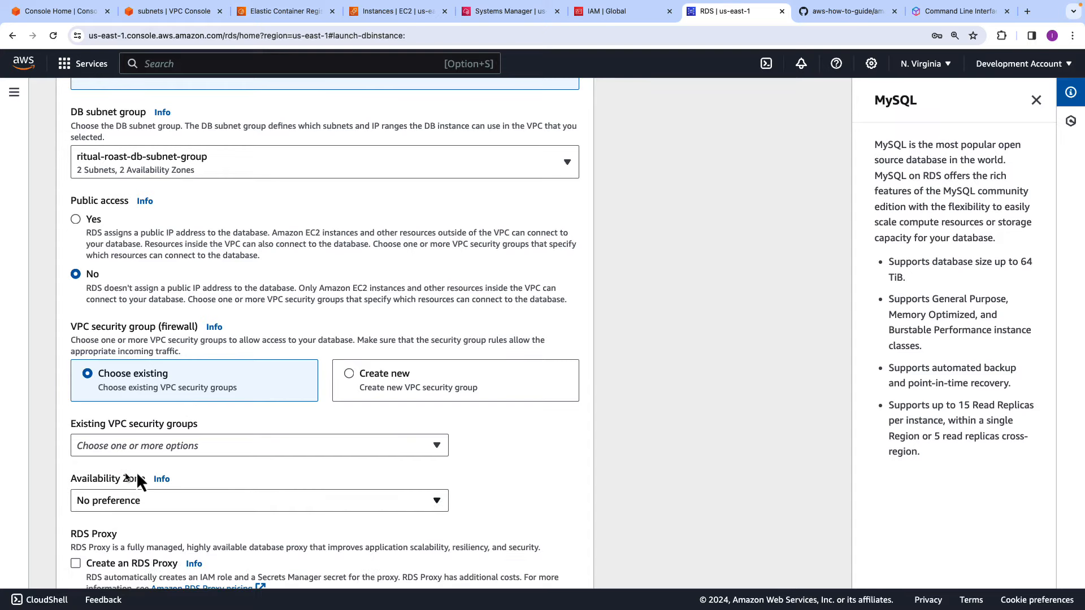
left_click(176, 446)
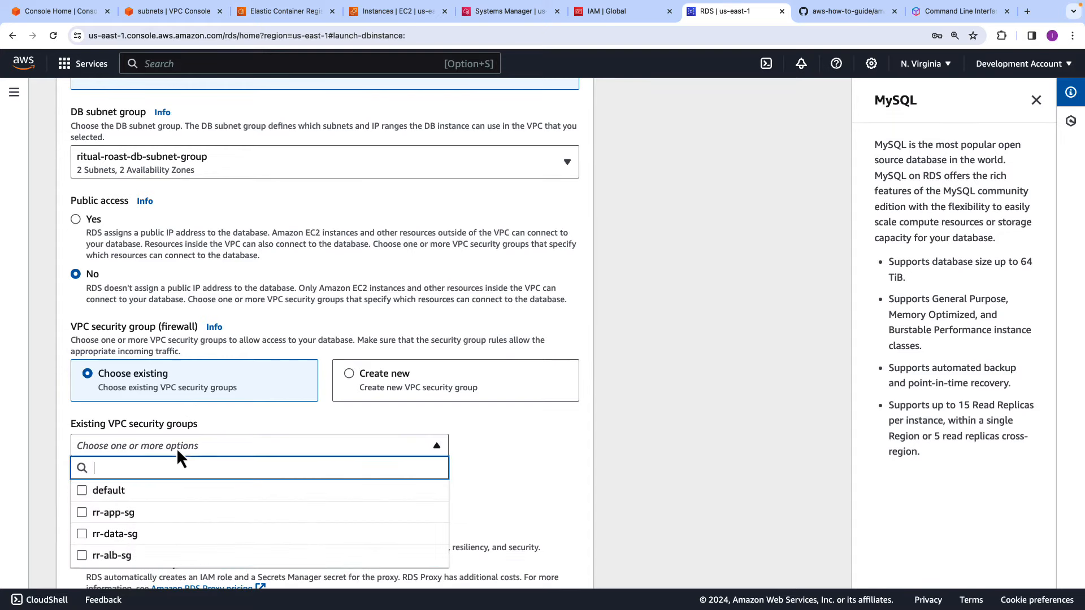
left_click(90, 541)
left_click(503, 483)
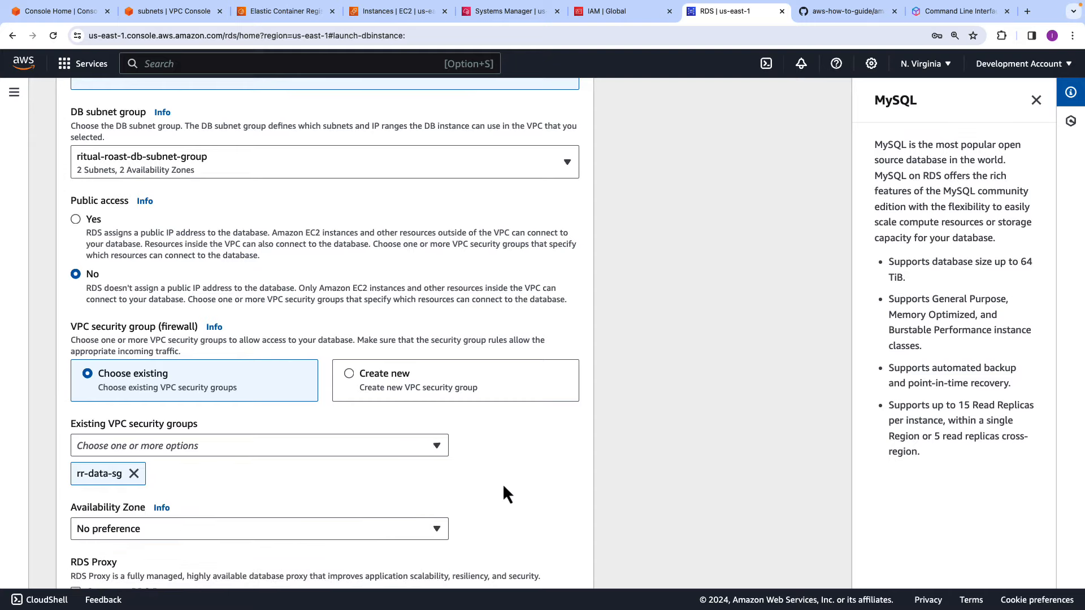
Set the database's availability zone to us-east-1a
scroll(174, 455, "down", 3)
left_click(184, 439)
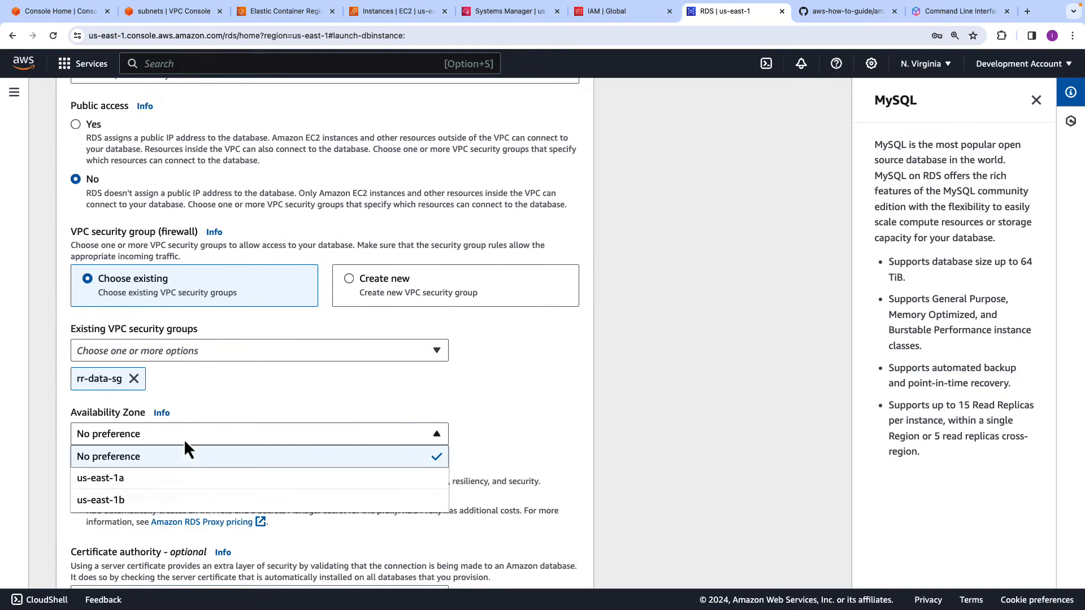
left_click(142, 484)
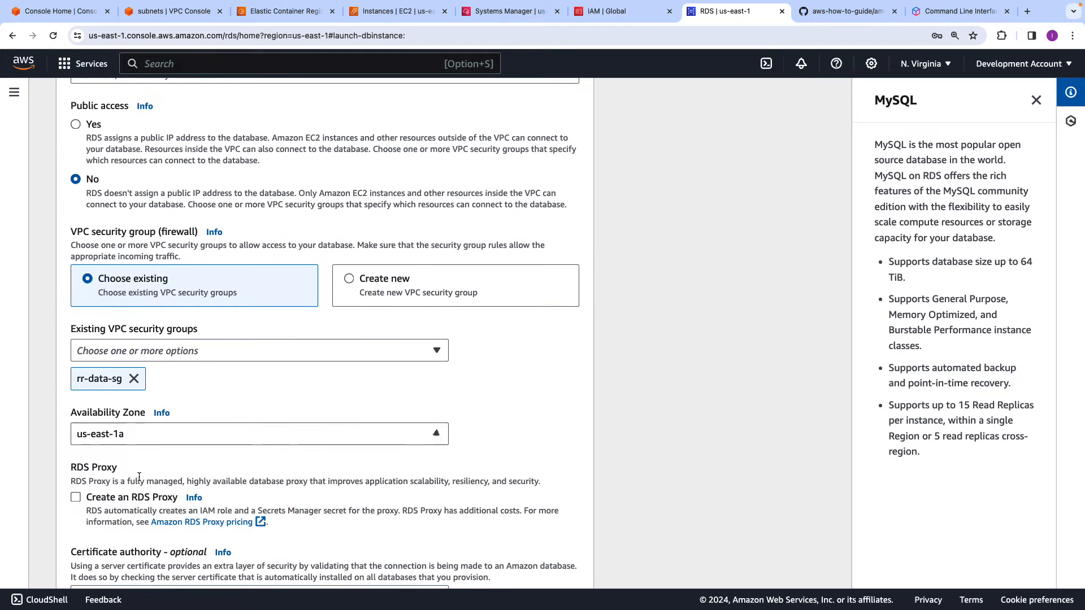
scroll(273, 446, "down", 5)
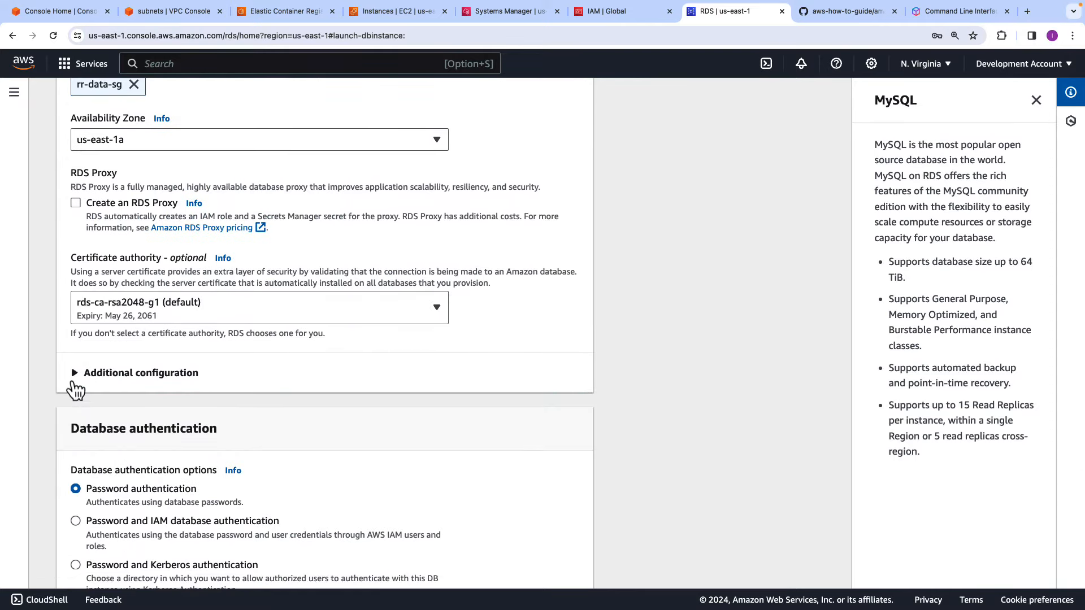
Expand Additional configuration and set the initial database name to ritualroastdb
left_click(77, 370)
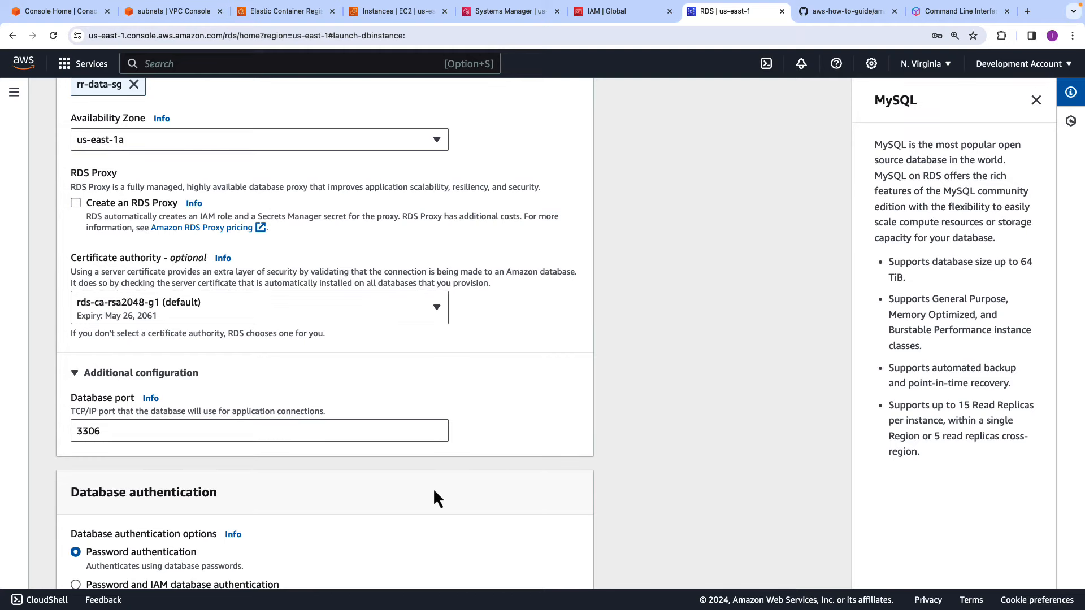
scroll(433, 496, "down", 5)
scroll(434, 492, "down", 5)
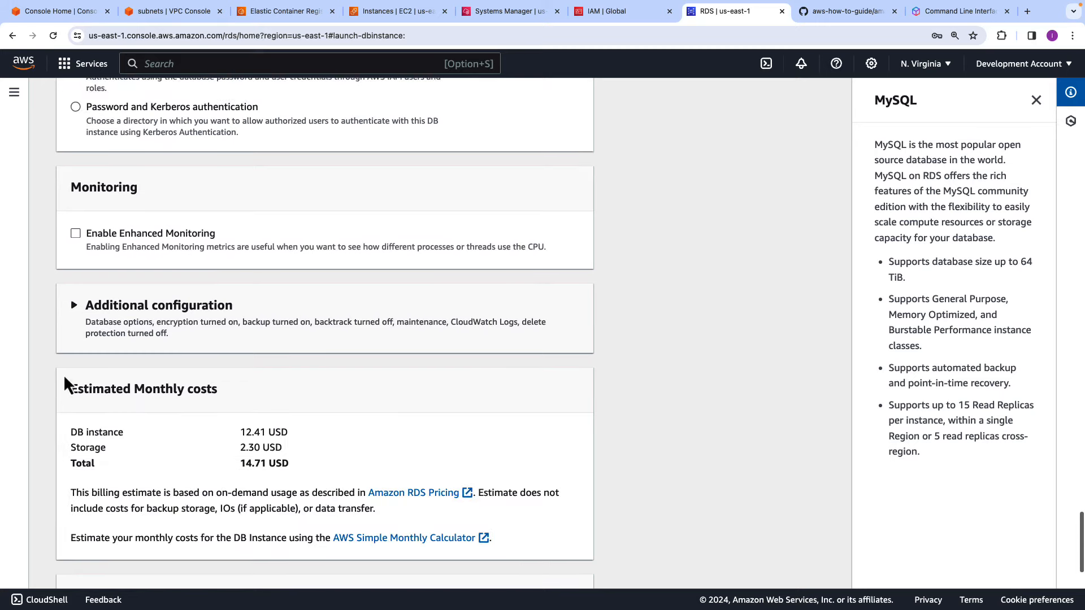
left_click(74, 308)
left_click(90, 437)
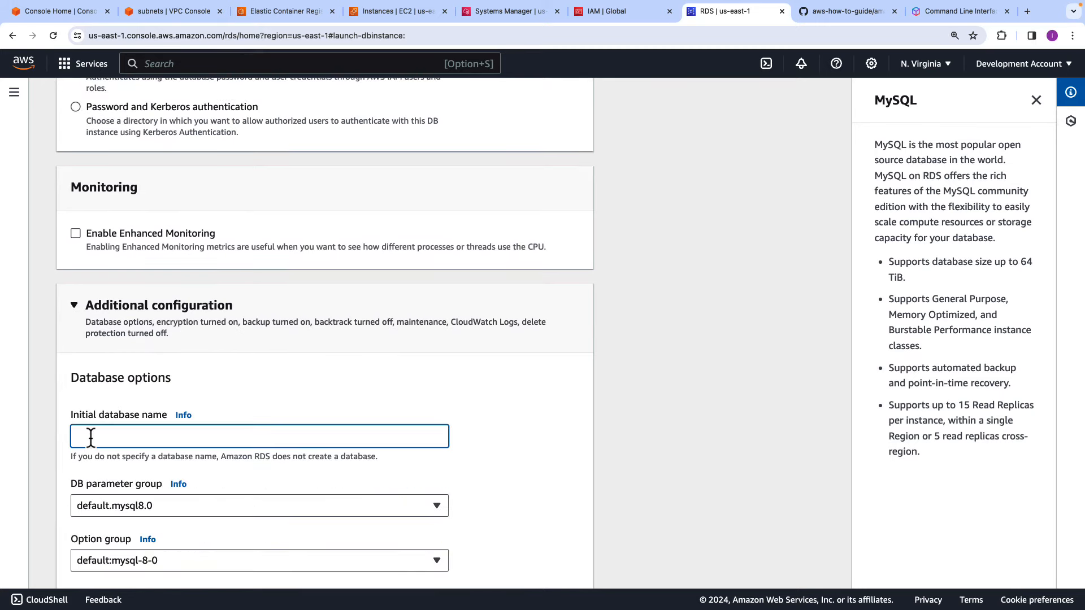
type("ritualroastdb")
Review the backup, encryption and maintenance settings down to the 14.71 USD monthly estimate
scroll(208, 446, "down", 3)
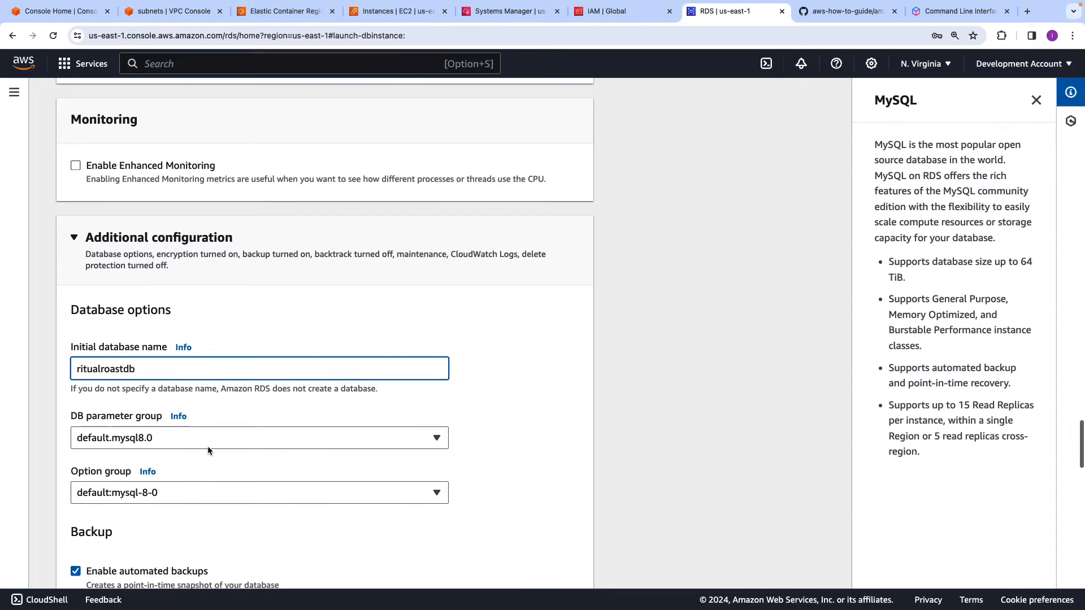
scroll(208, 446, "down", 4)
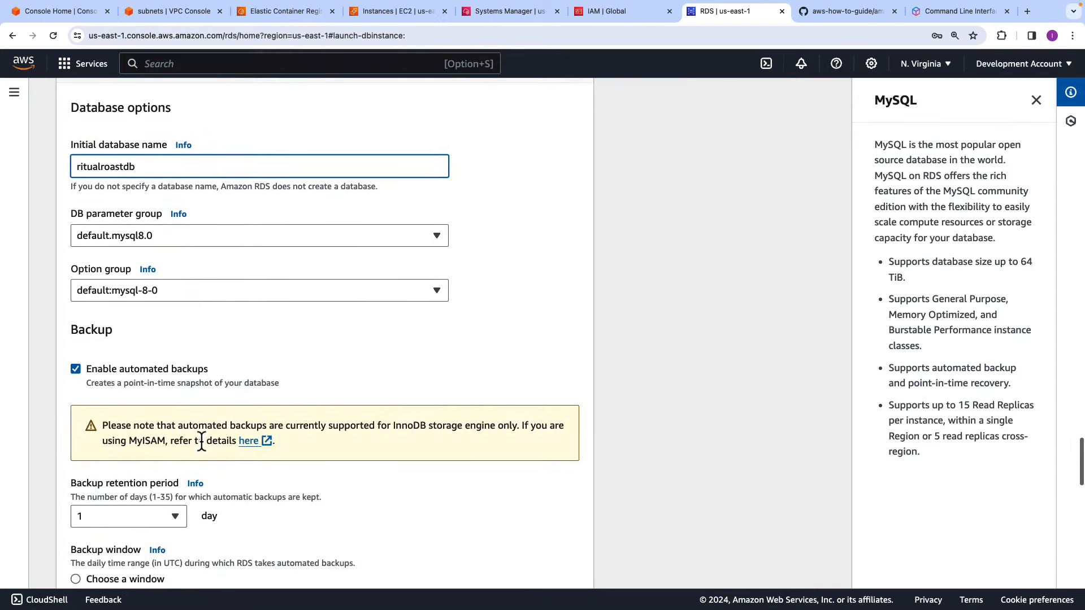
scroll(135, 459, "down", 6)
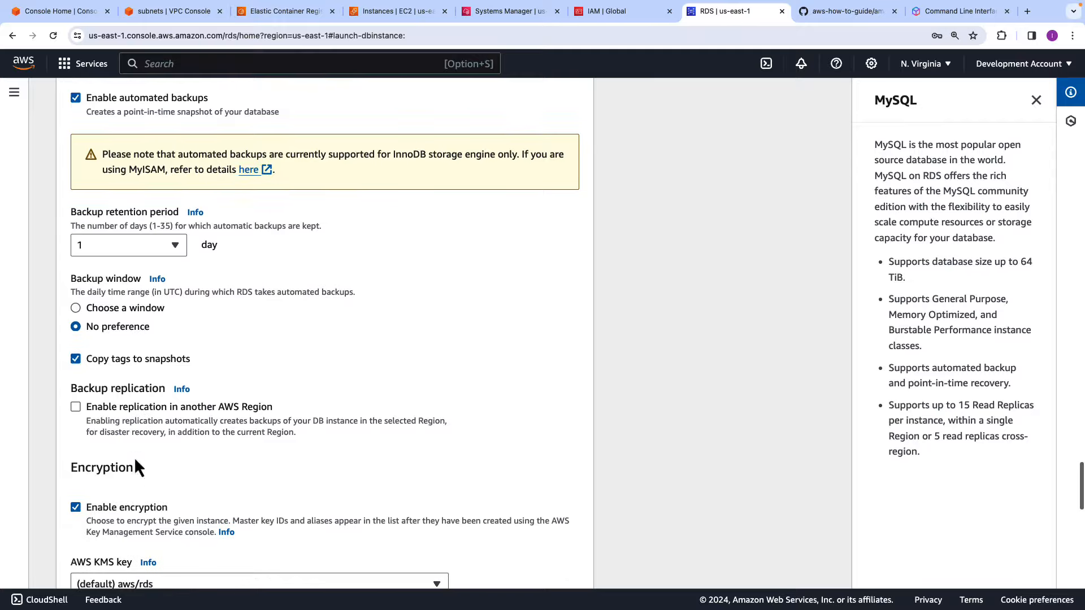
scroll(134, 456, "down", 5)
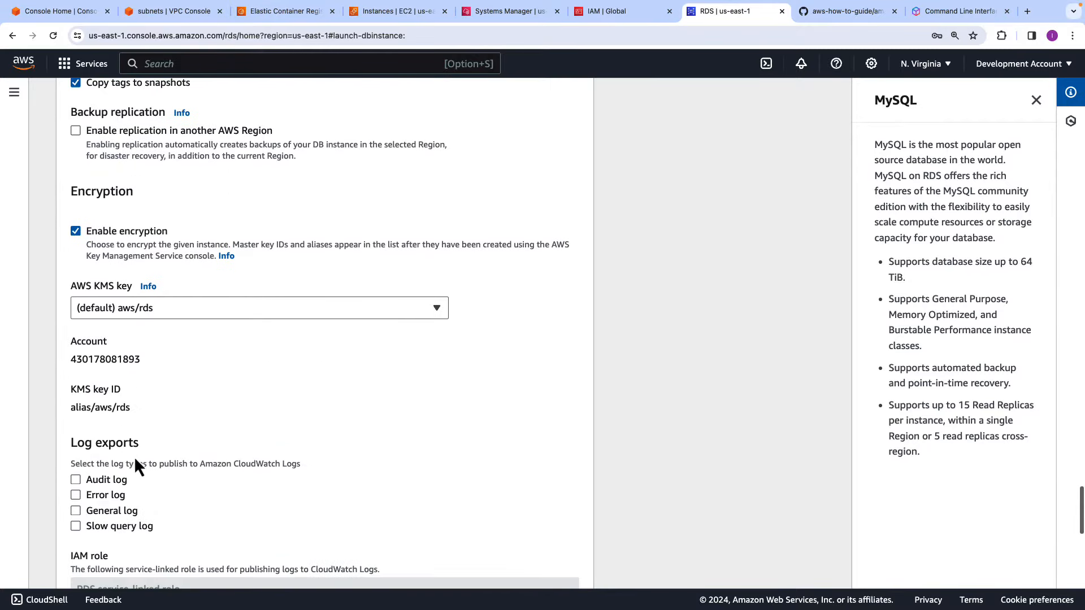
scroll(135, 456, "down", 5)
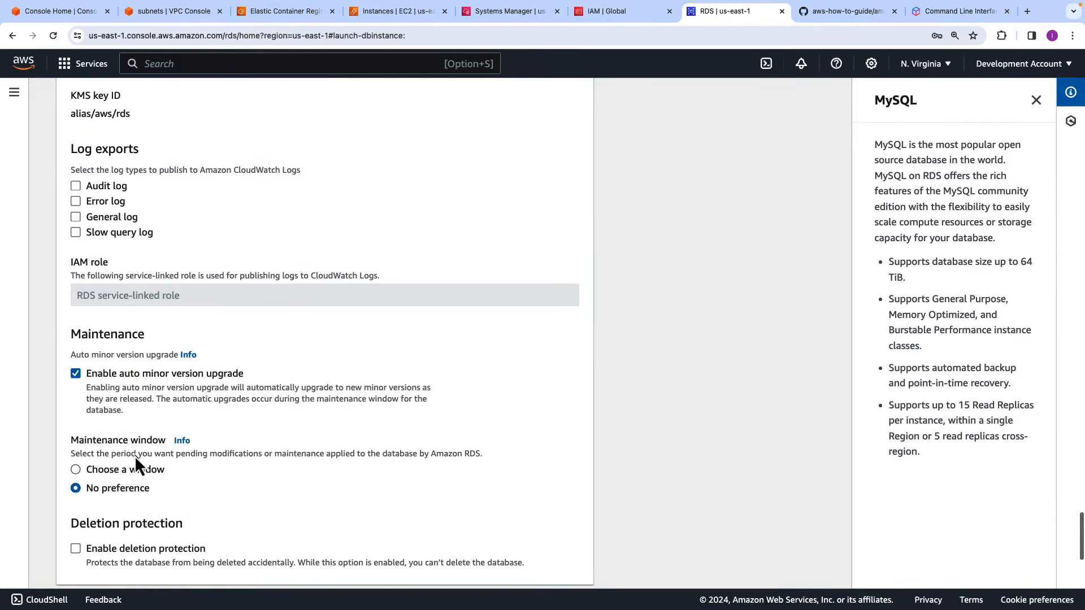
scroll(136, 458, "down", 8)
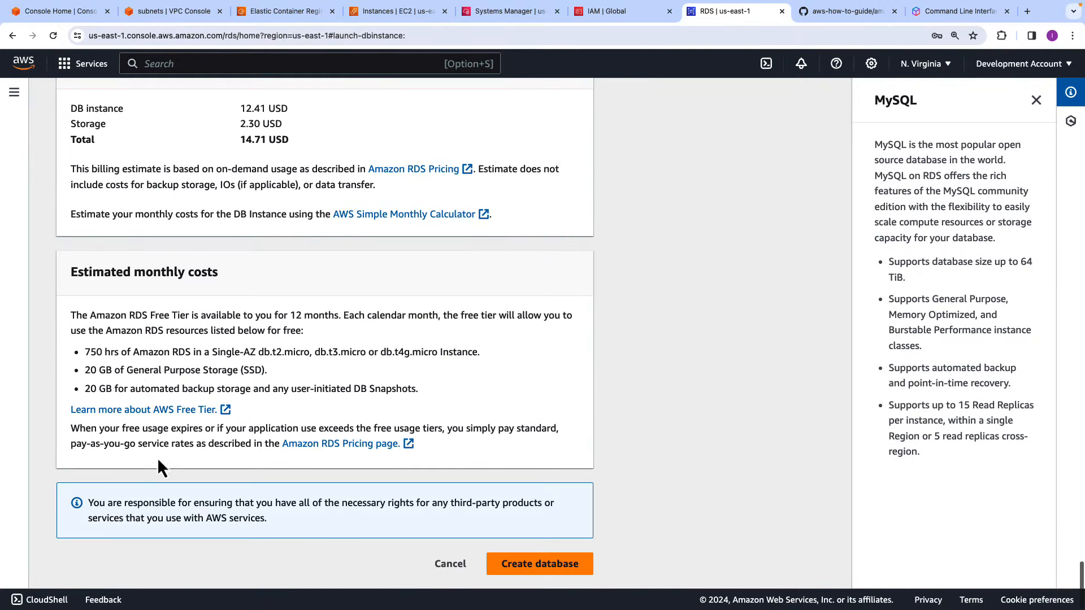
Submit the ritualroastdb creation and close the Suggested add-ons dialog
left_click(514, 565)
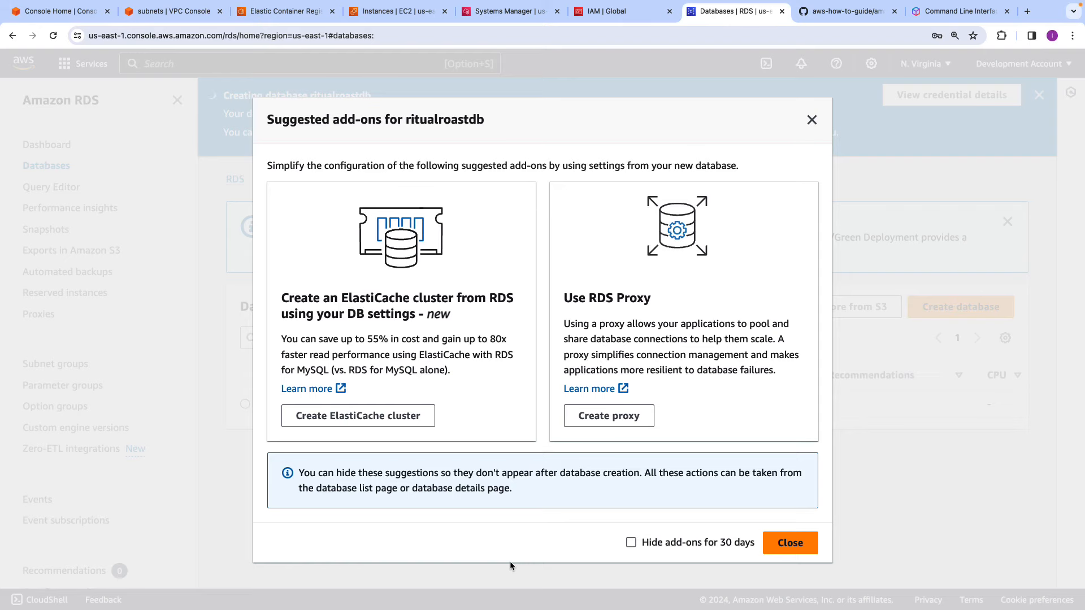
left_click(790, 542)
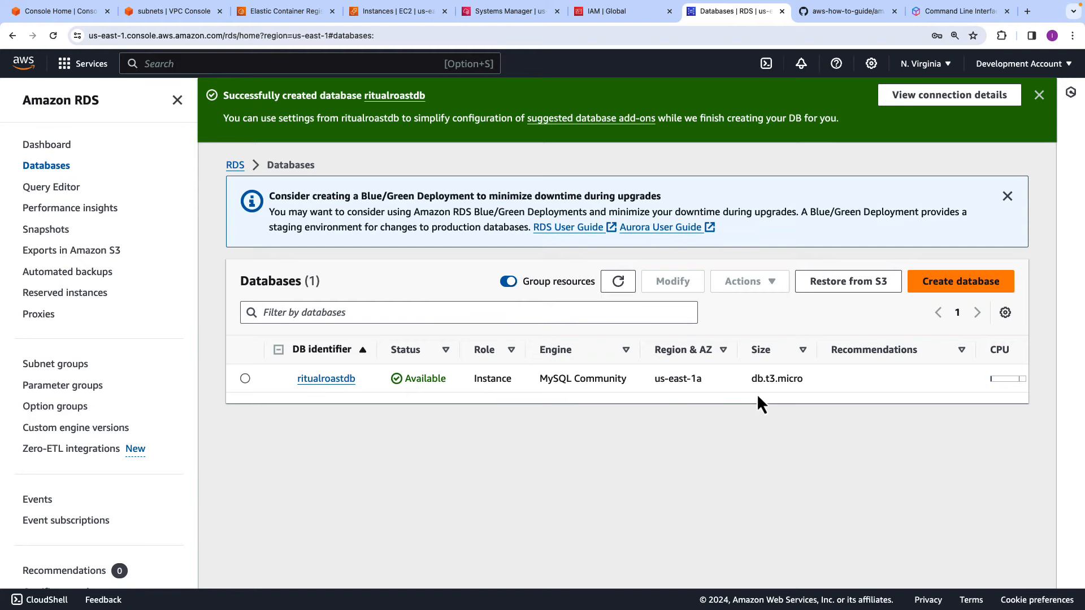
Open ritualroastdb's details and select its endpoint address under Connectivity & security
left_click(343, 381)
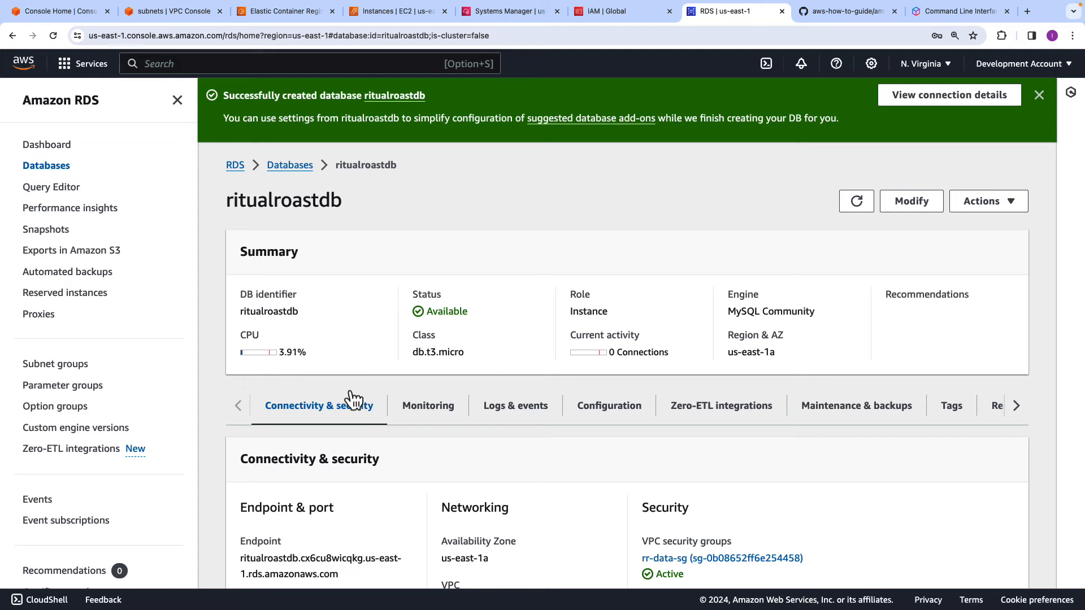
scroll(355, 399, "down", 4)
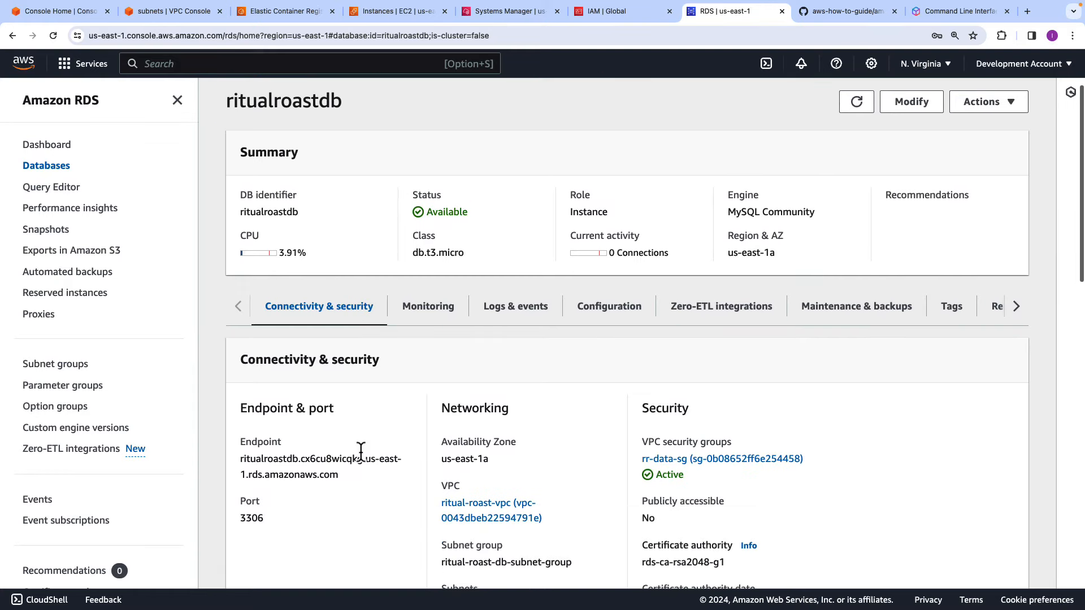
left_click_drag(338, 475, 240, 459)
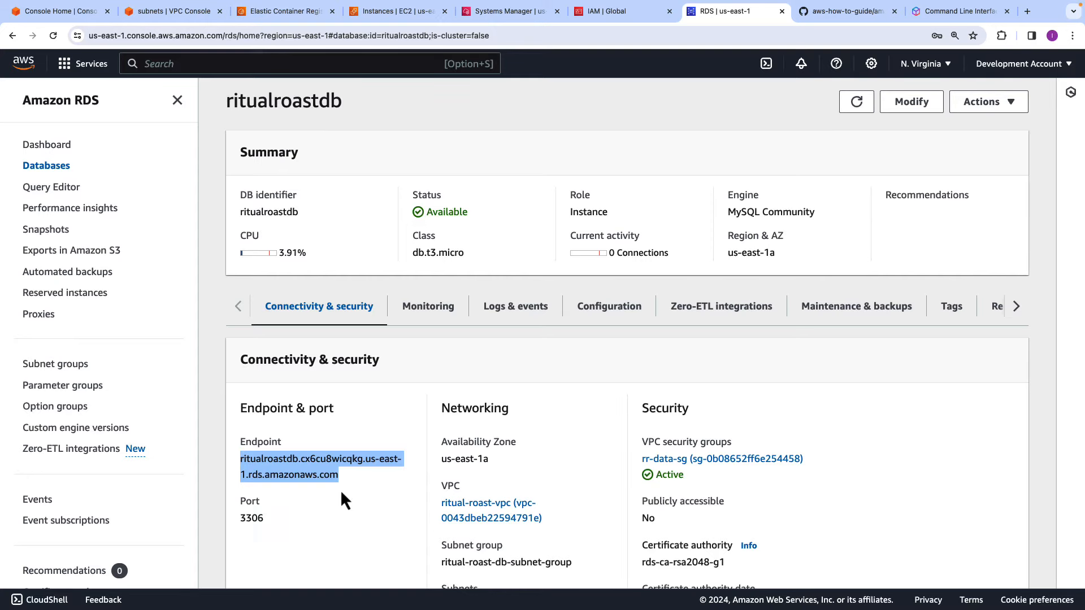
scroll(341, 493, "up", 1)
scroll(480, 469, "down", 2)
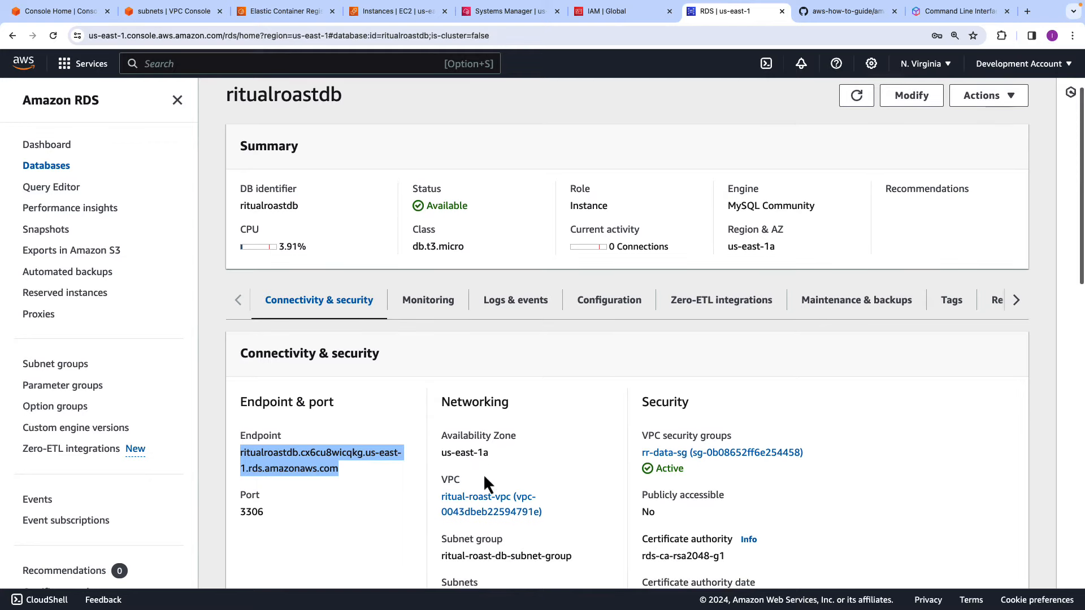
scroll(528, 496, "down", 2)
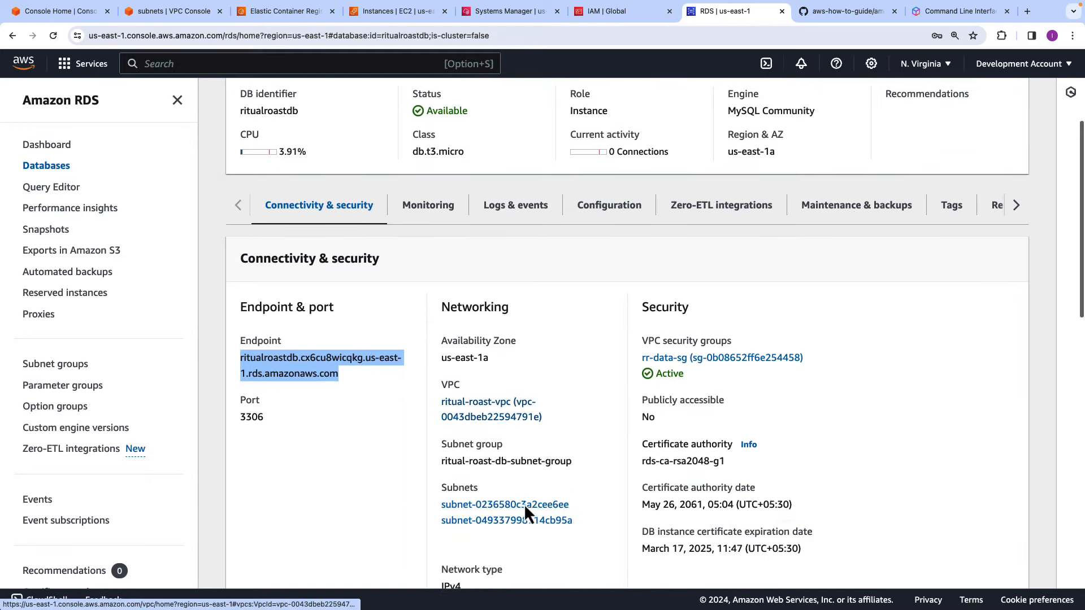
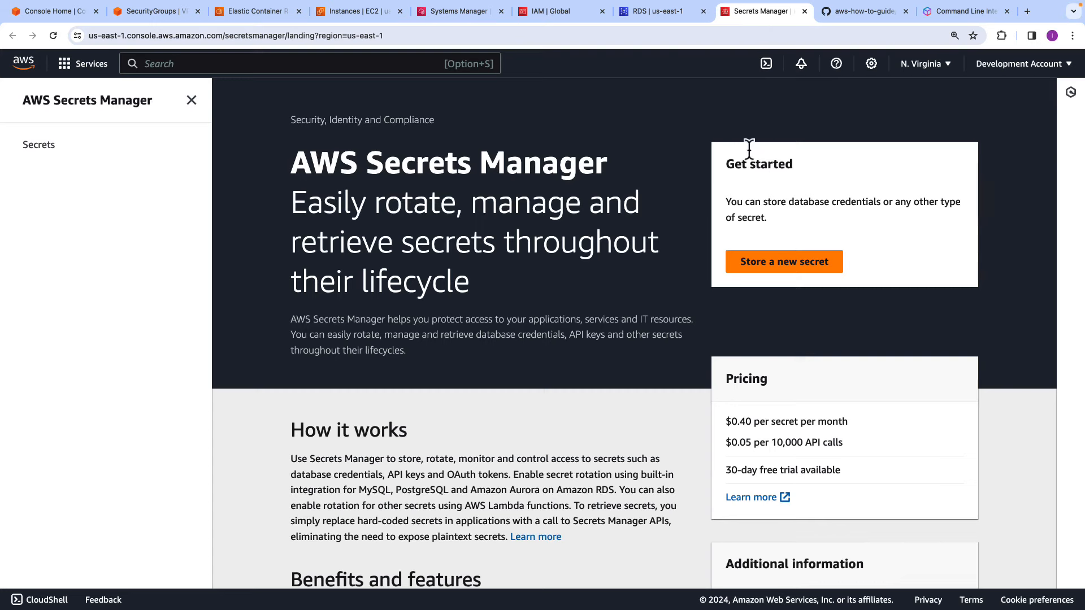
Start a new RDS credentials secret with username admin and the database password
left_click(768, 266)
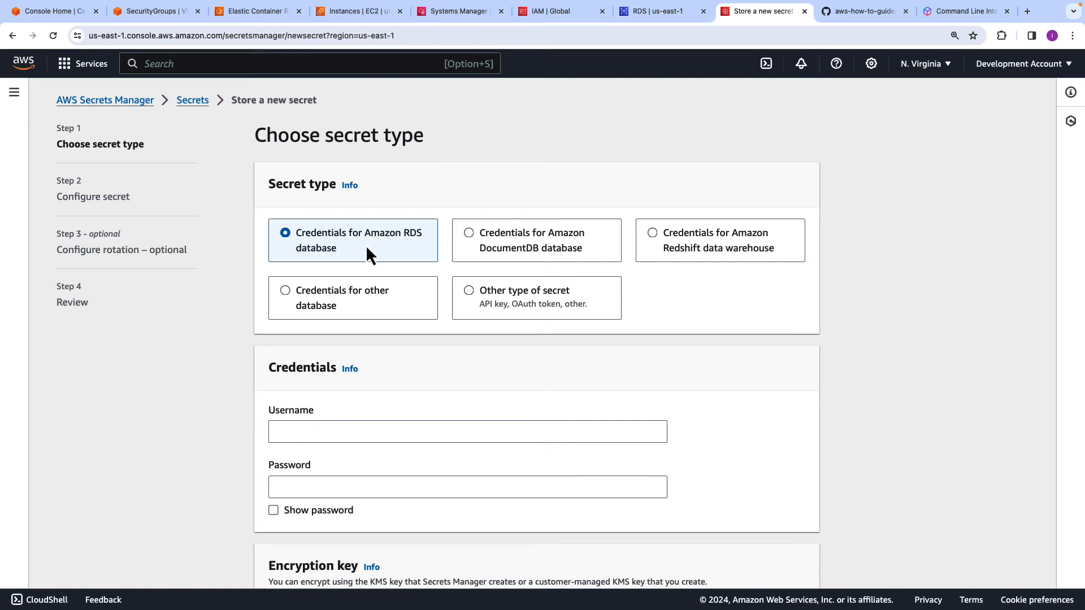
scroll(367, 251, "down", 1)
scroll(373, 251, "down", 5)
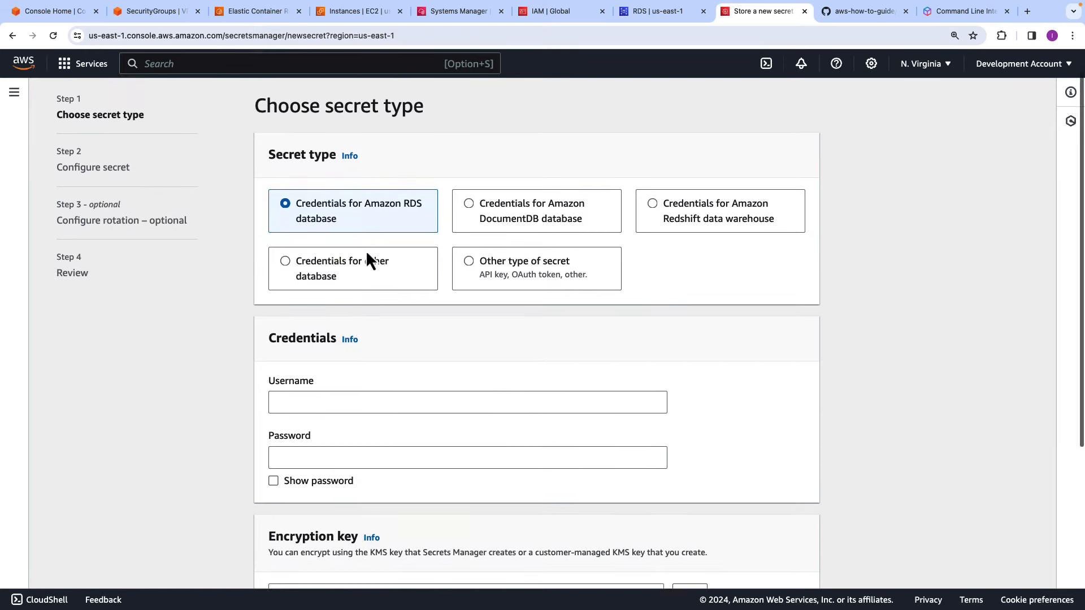
left_click(364, 315)
type("admin")
key("Tab")
type("pass")
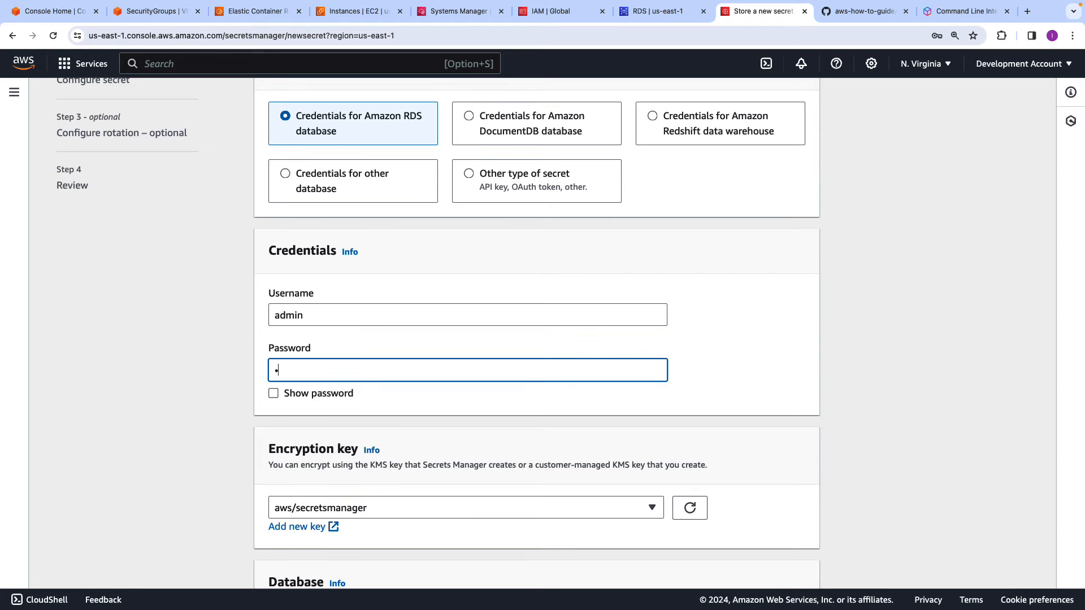
type("word")
Choose ritualroastdb as the secret's database and continue to configuration
scroll(336, 307, "down", 7)
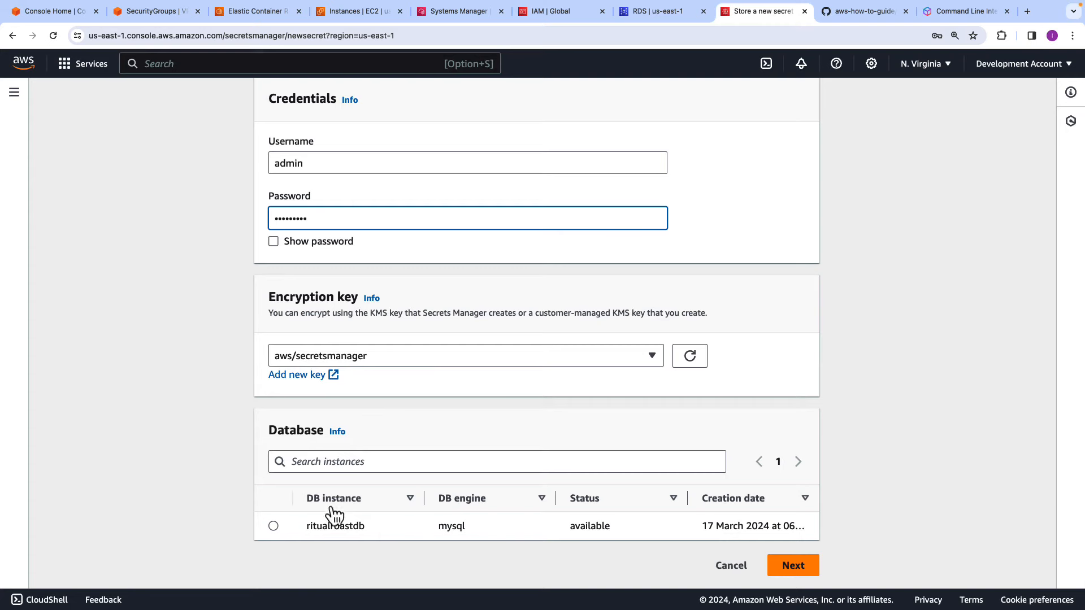
left_click(273, 526)
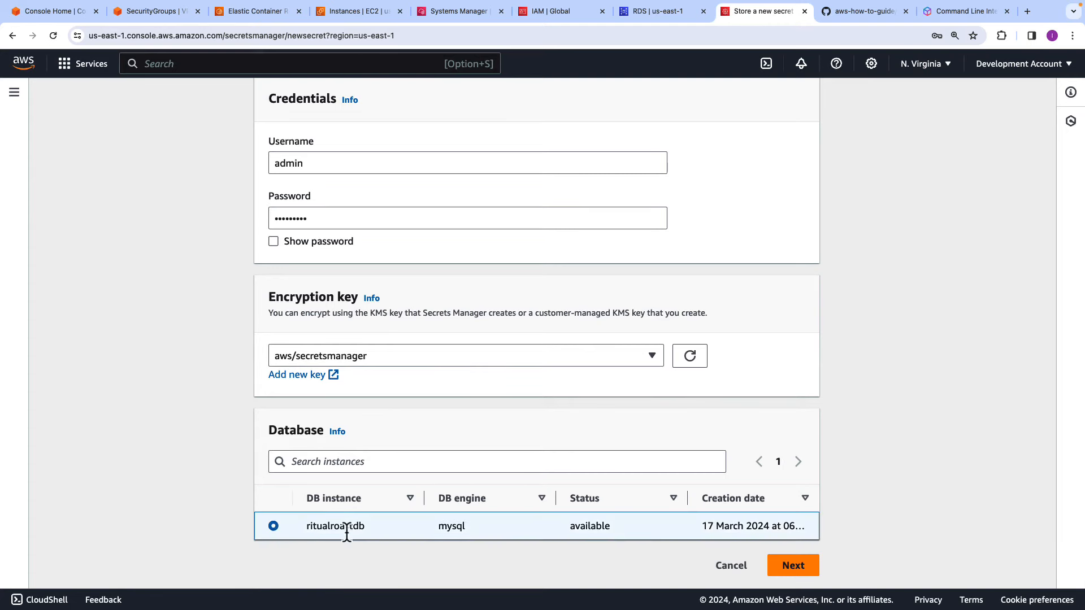
left_click(777, 568)
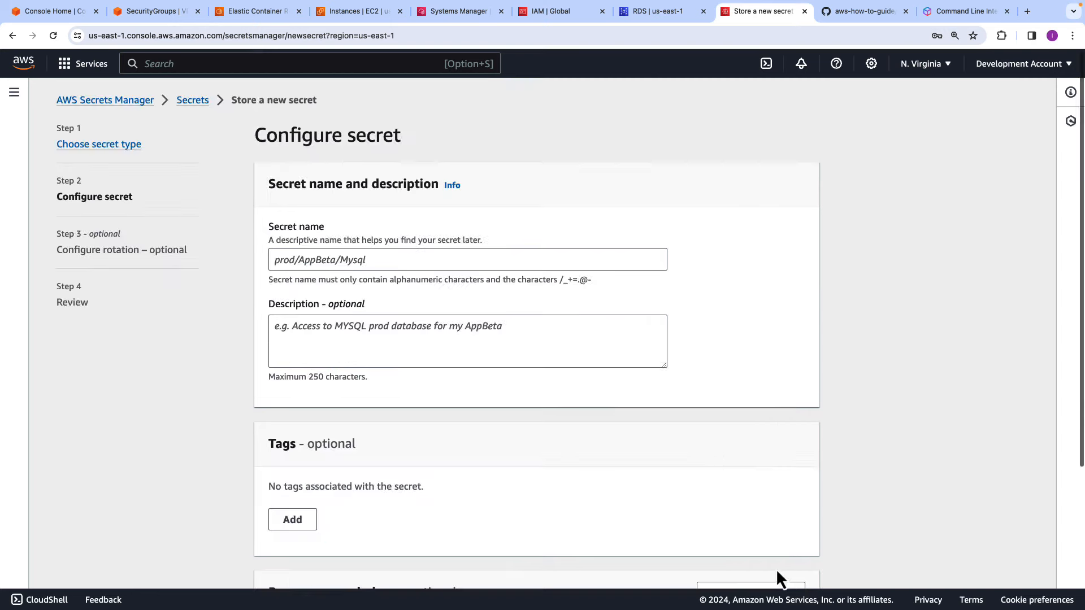
Name the secret ritualroast-db-secret, adding the hyphens, and proceed to rotation settings
left_click(304, 258)
type("ritualroas")
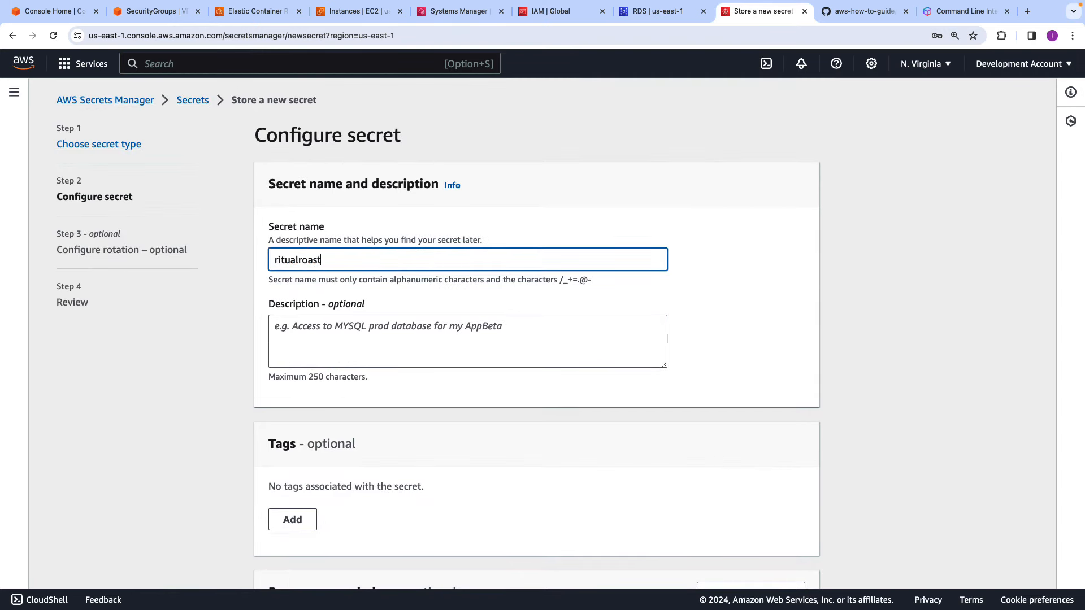
type("tdbsecret")
left_click(334, 262)
type("-")
left_click(321, 261)
type("-")
left_click(215, 300)
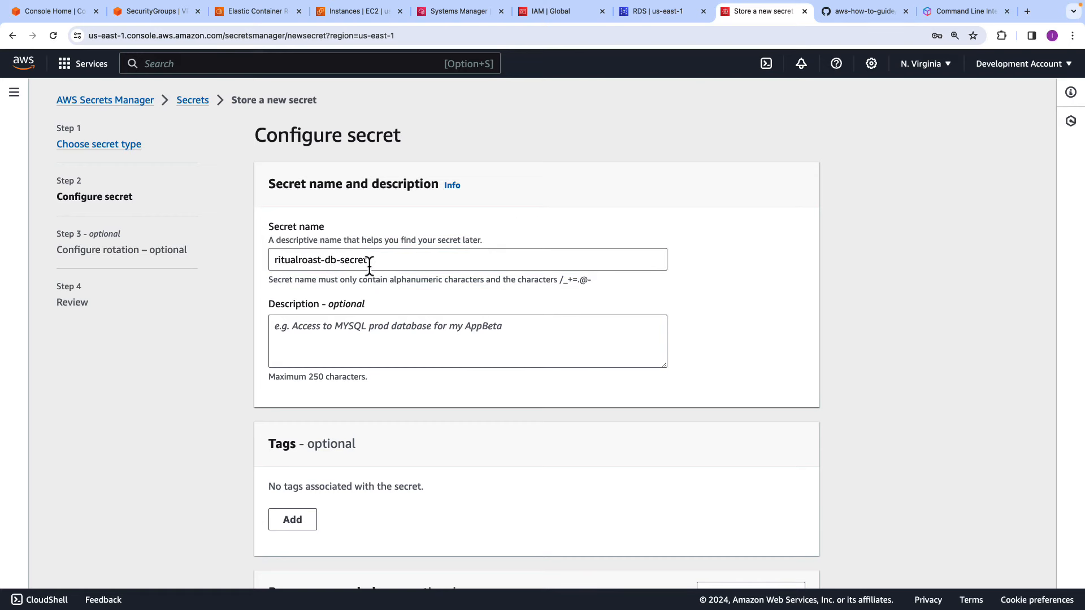
scroll(446, 407, "down", 3)
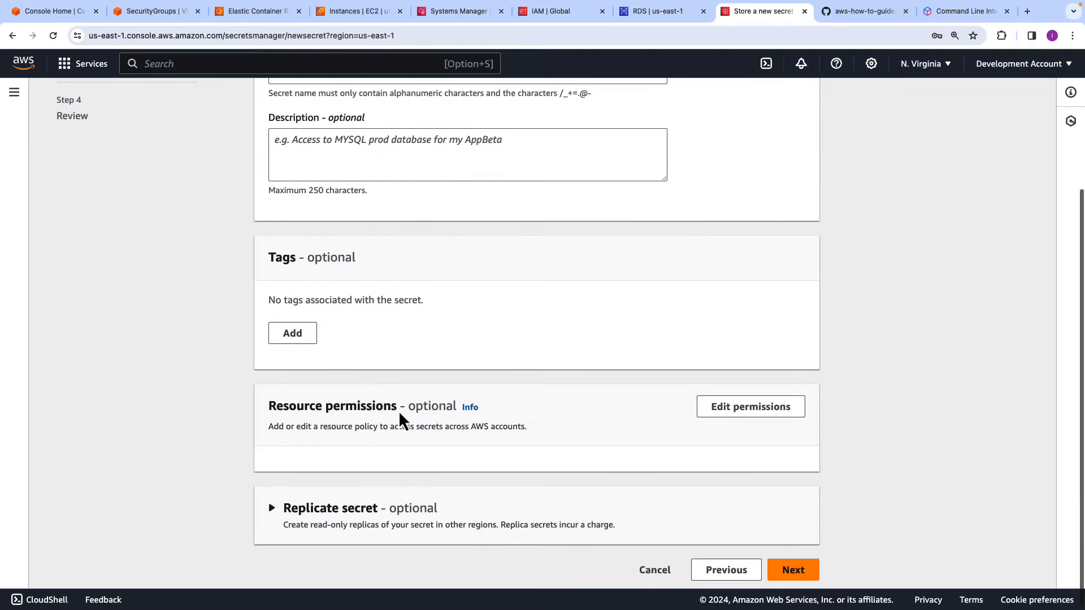
left_click(794, 570)
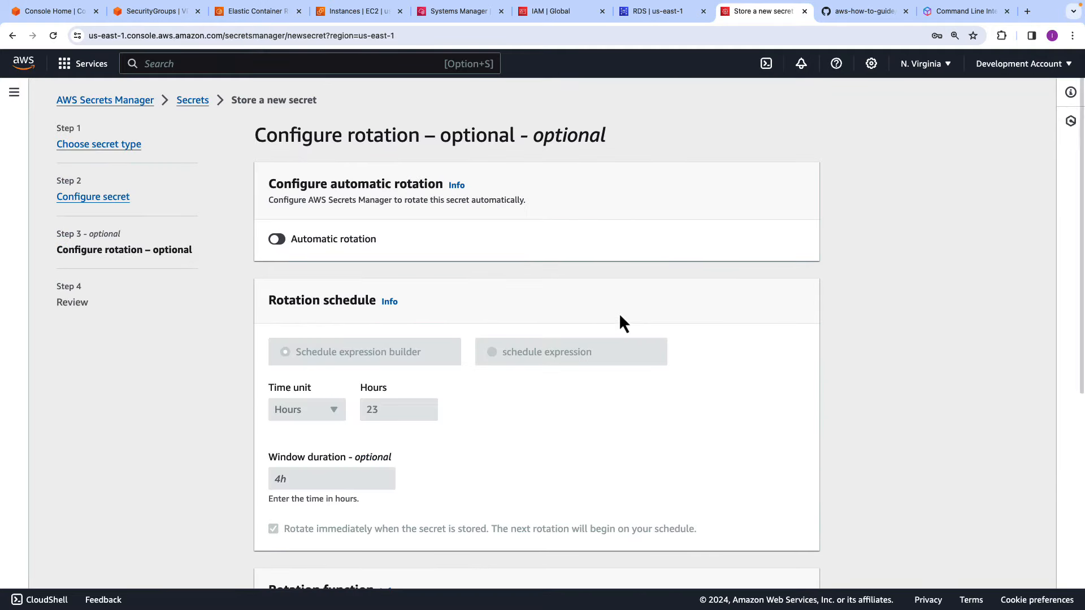
Turn on automatic rotation with a 7-day interval
left_click(283, 242)
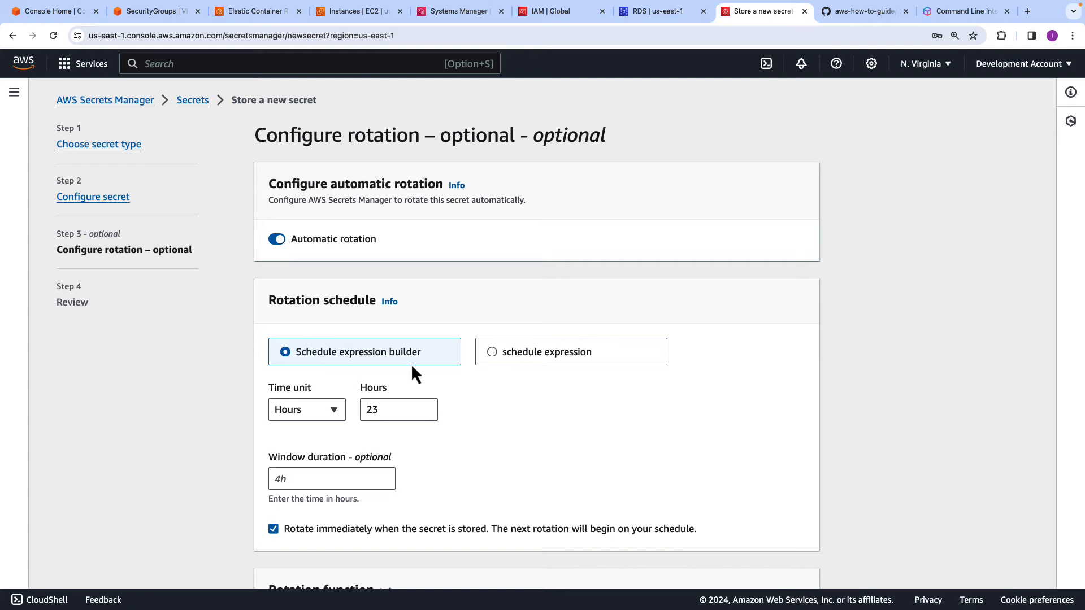
left_click(337, 416)
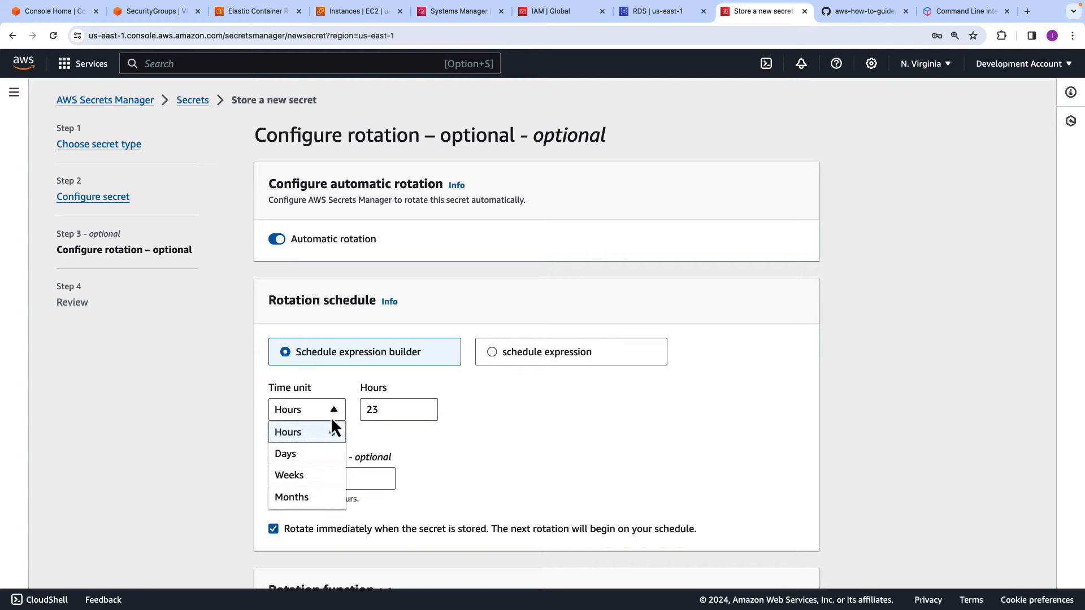
left_click(308, 453)
left_click(379, 409)
type("7")
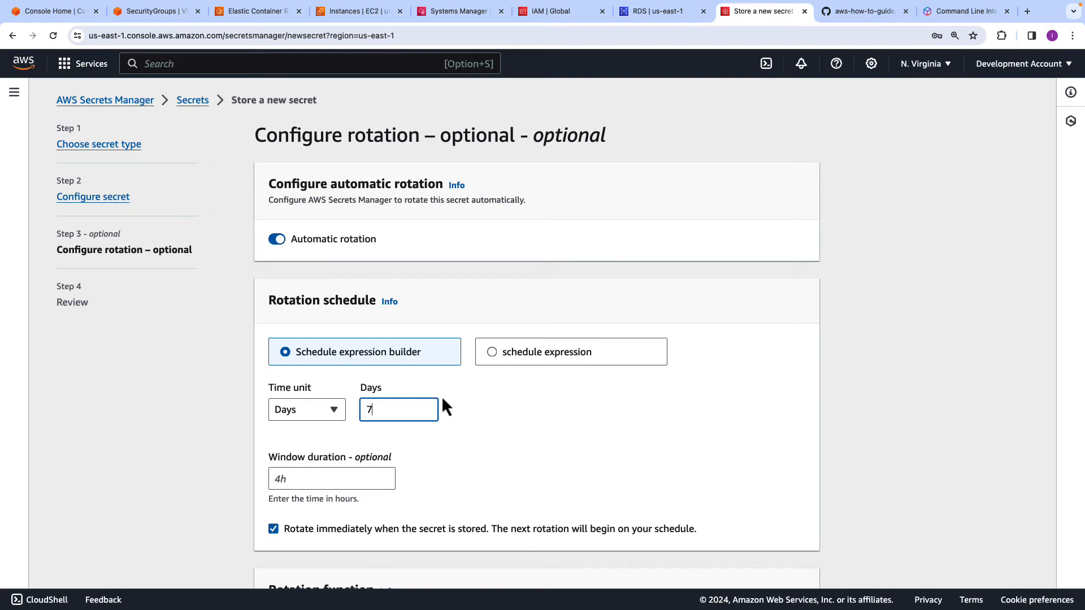
Name the new rotation function ritual-roast-secret-rotation, fixing the typo
scroll(564, 394, "down", 4)
scroll(564, 395, "down", 2)
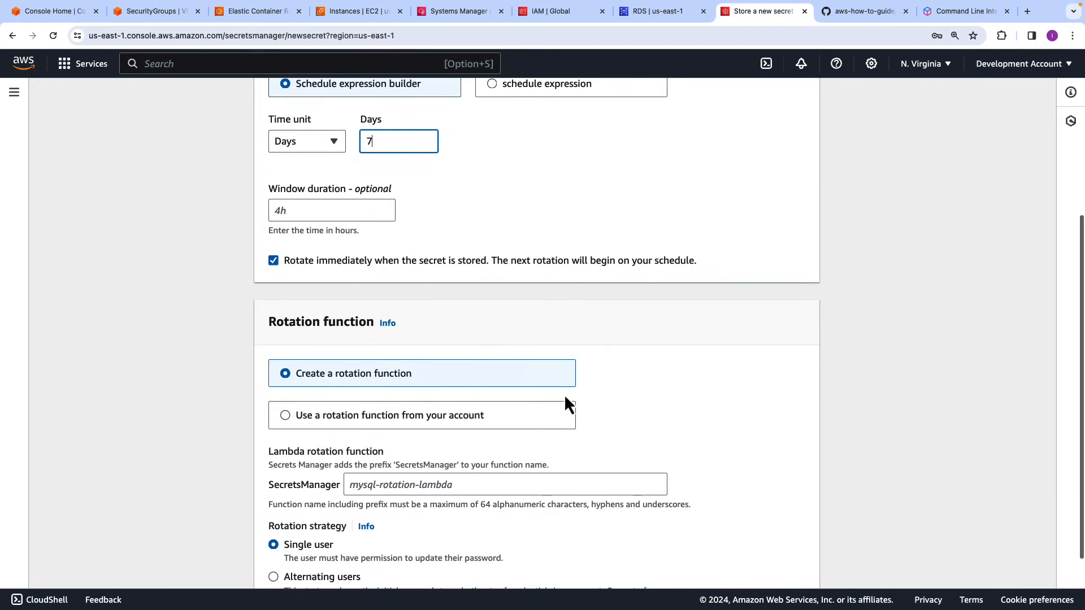
scroll(531, 358, "down", 1)
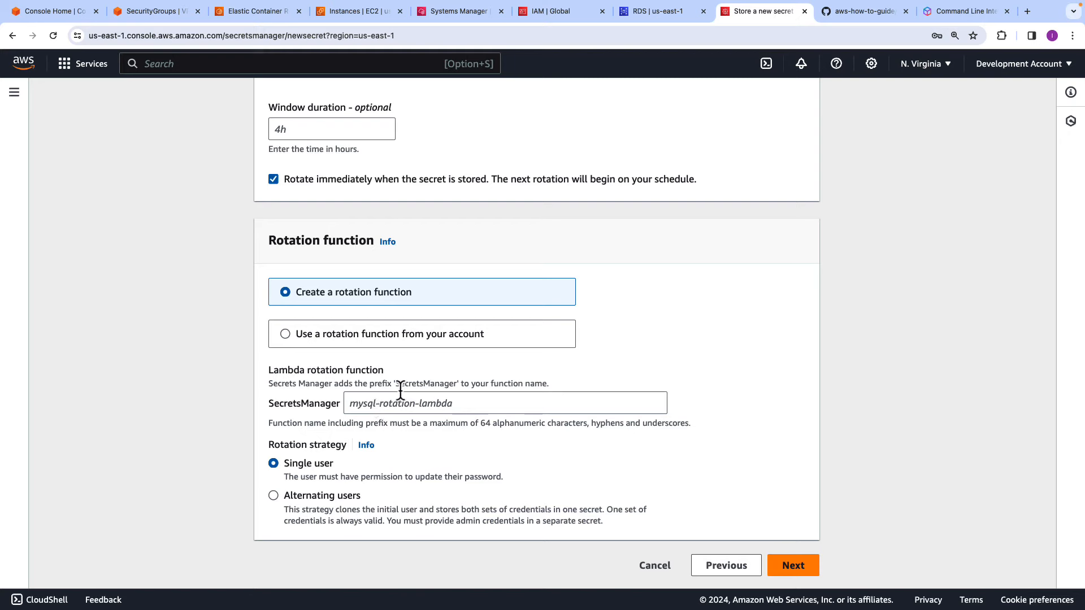
left_click(358, 403)
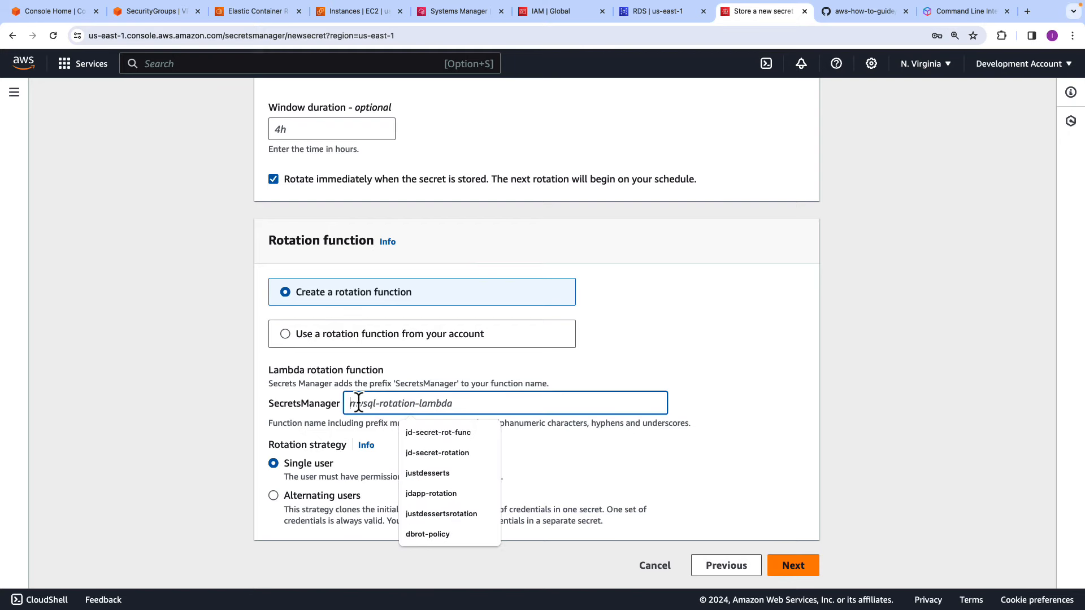
type("ritual-")
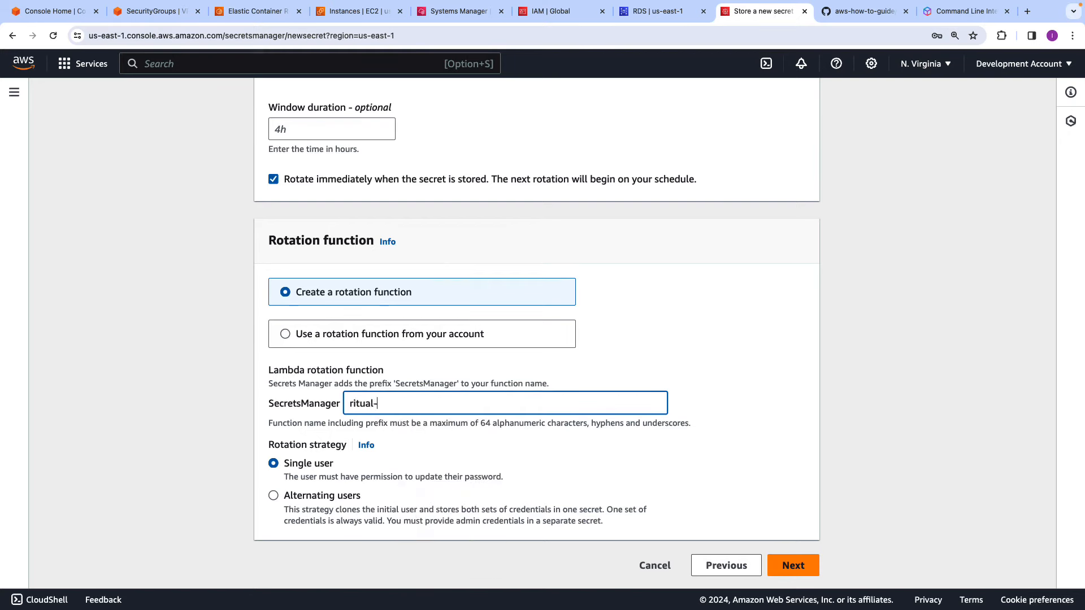
type("roast-secret-roataion")
key("BackSpace")
key("BackSpace")
key("BackSpace")
key("BackSpace")
type("tation")
Review the ritualroast-db-secret settings and store the secret
left_click(793, 565)
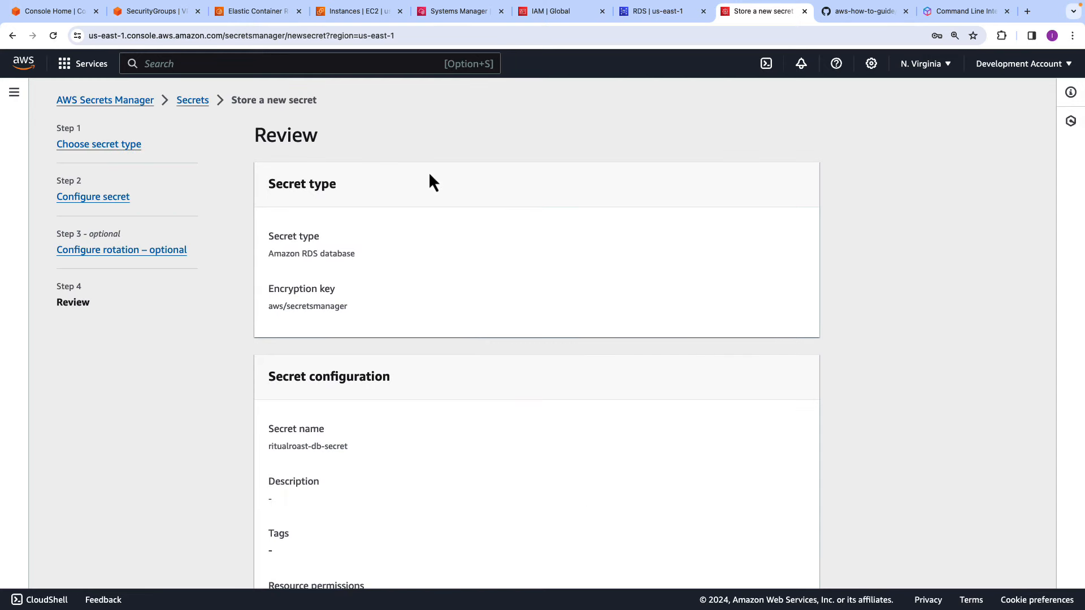
scroll(380, 237, "down", 1)
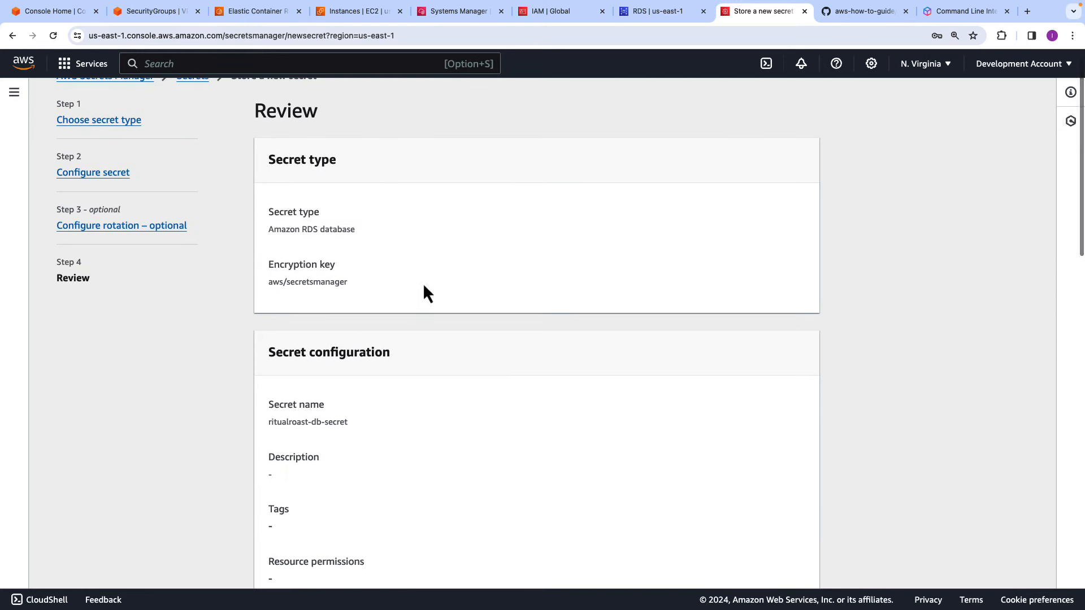
scroll(294, 253, "down", 3)
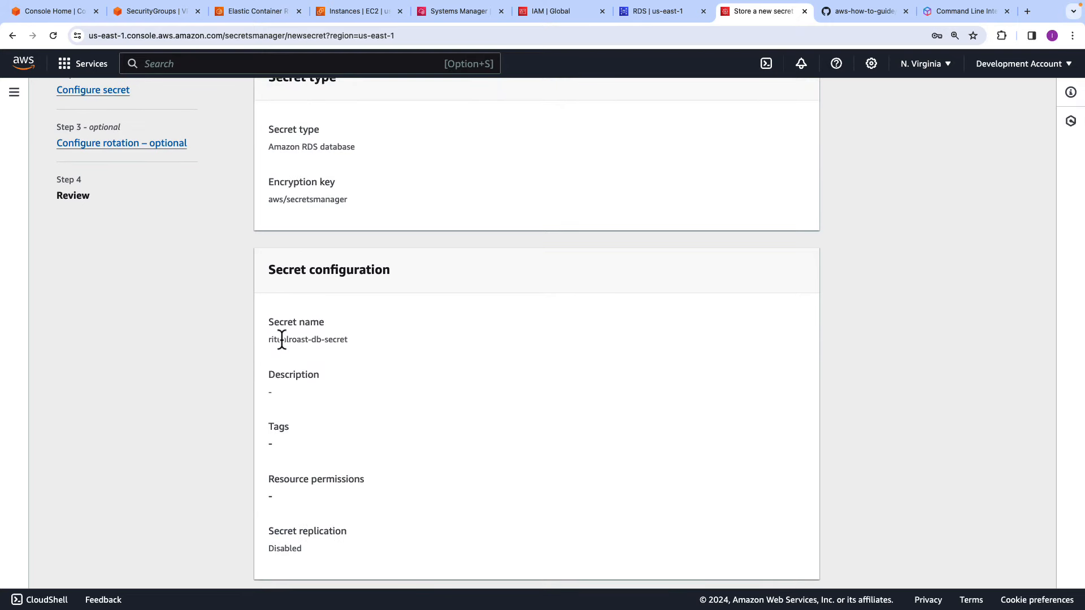
scroll(339, 356, "down", 6)
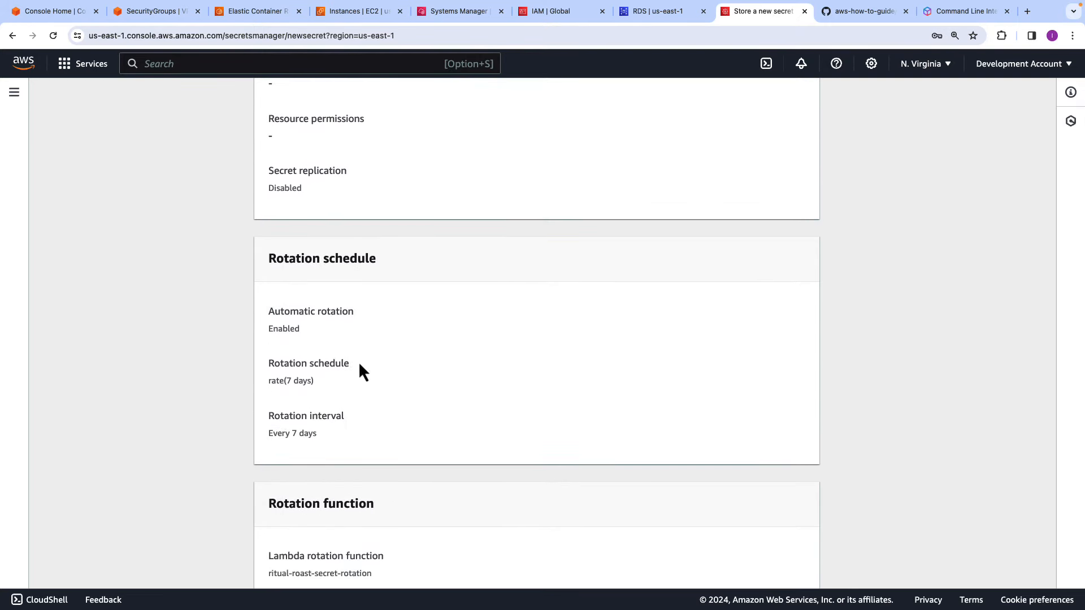
scroll(312, 399, "down", 2)
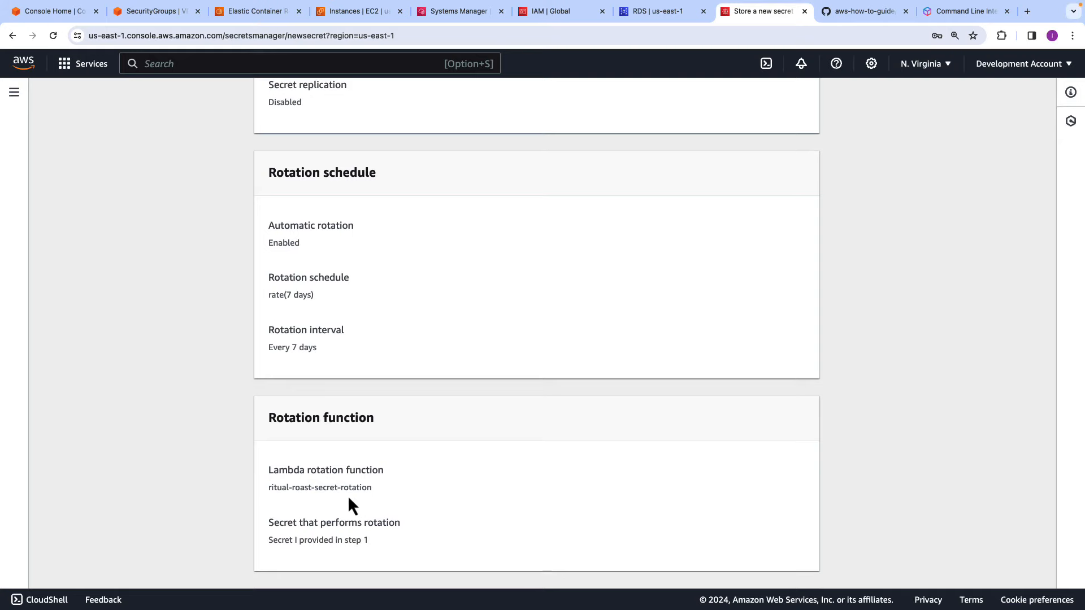
scroll(349, 505, "down", 8)
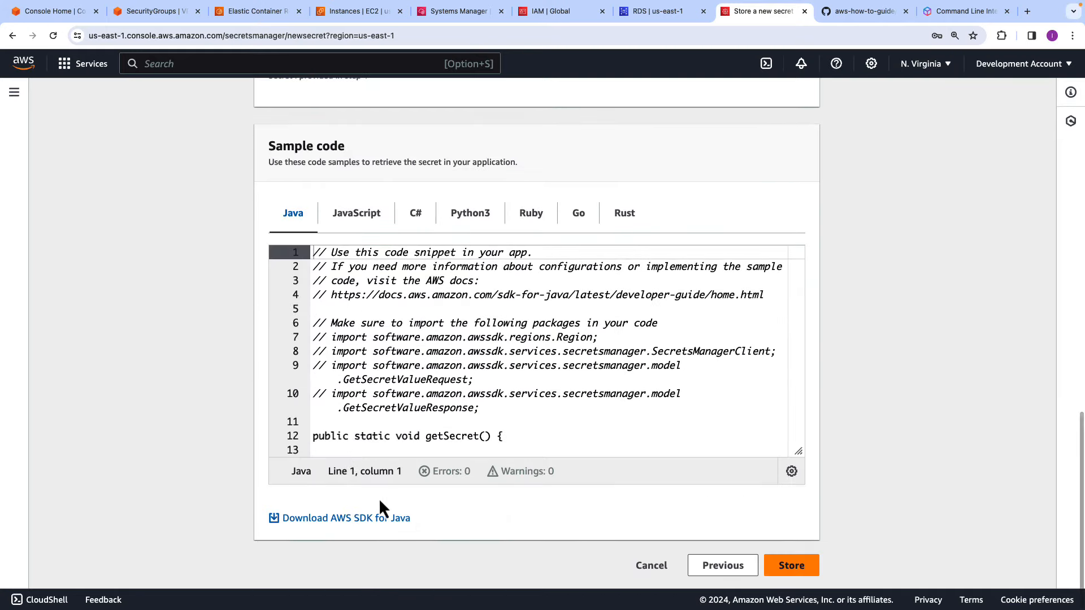
left_click(797, 570)
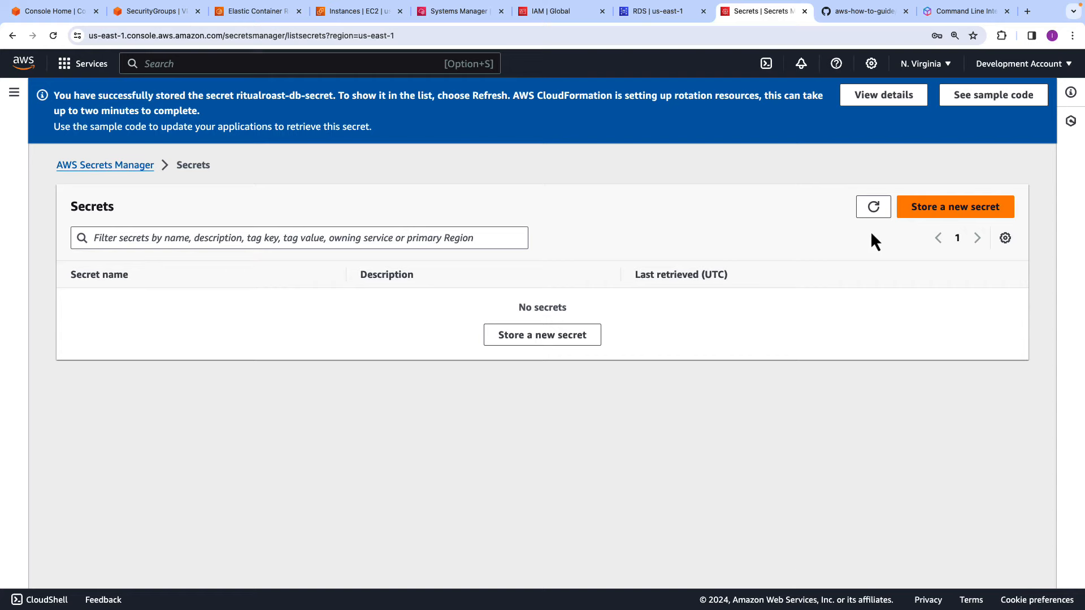
Refresh the Secrets list and open ritualroast-db-secret's details
left_click(872, 210)
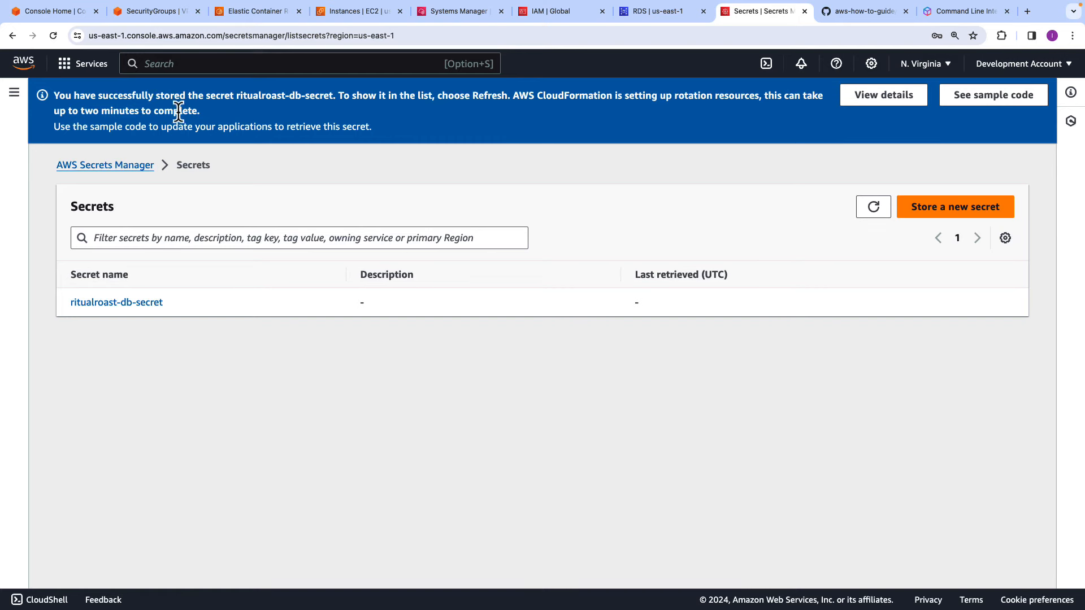
left_click(151, 302)
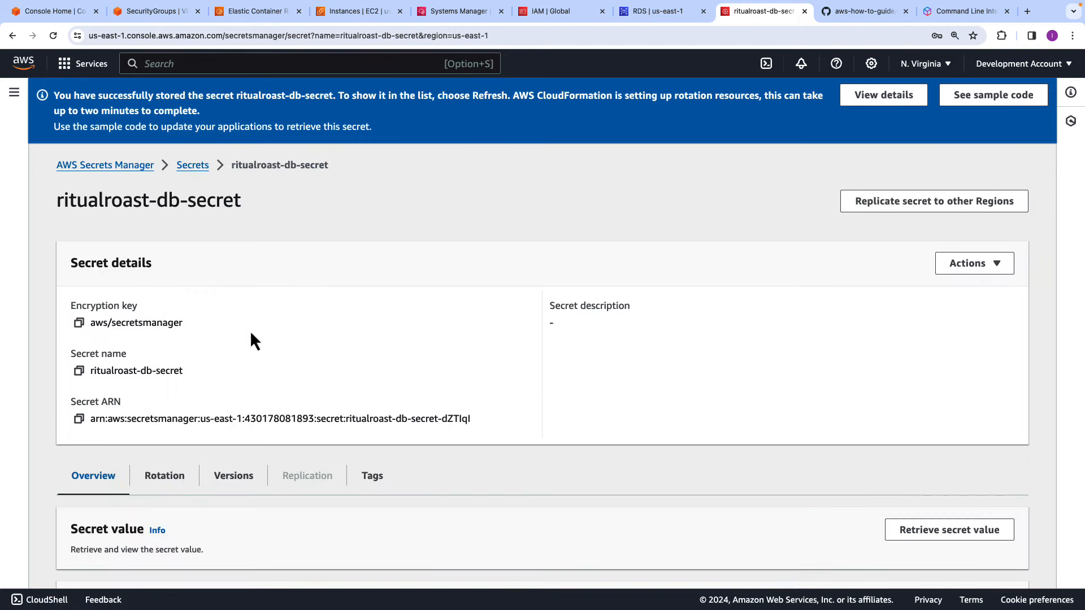
Check the secret's Rotation tab shows status Enabled with rate(7 days)
scroll(250, 333, "down", 1)
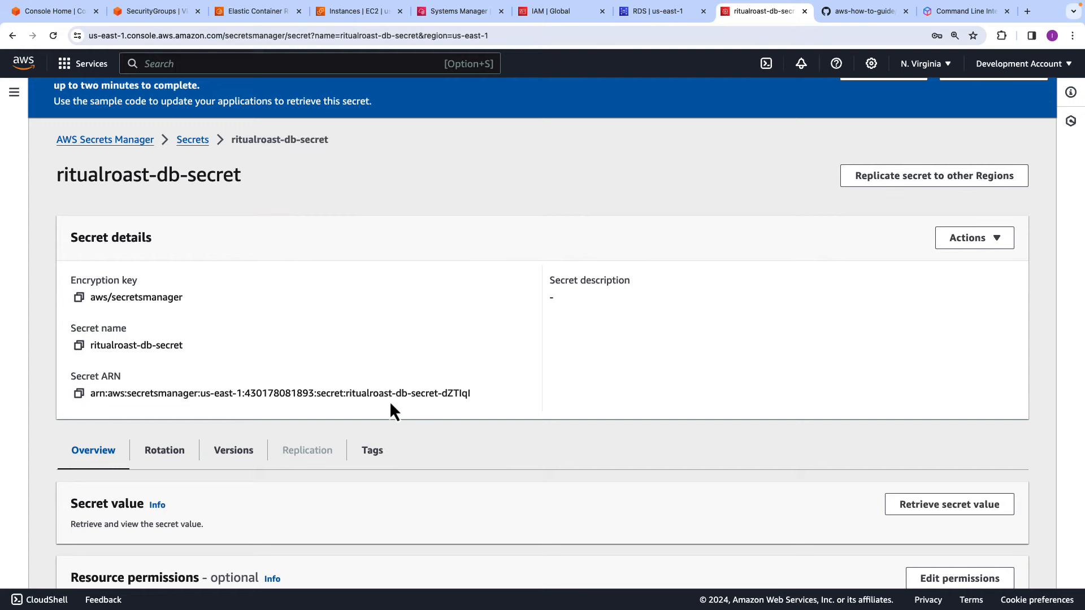
scroll(361, 355, "down", 5)
scroll(361, 356, "down", 2)
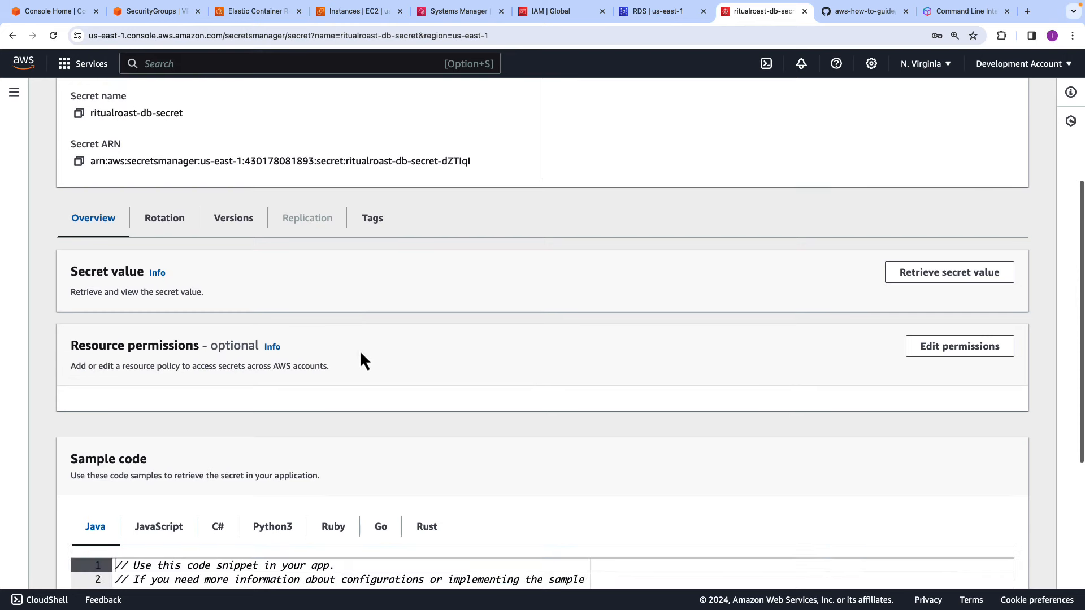
left_click(179, 214)
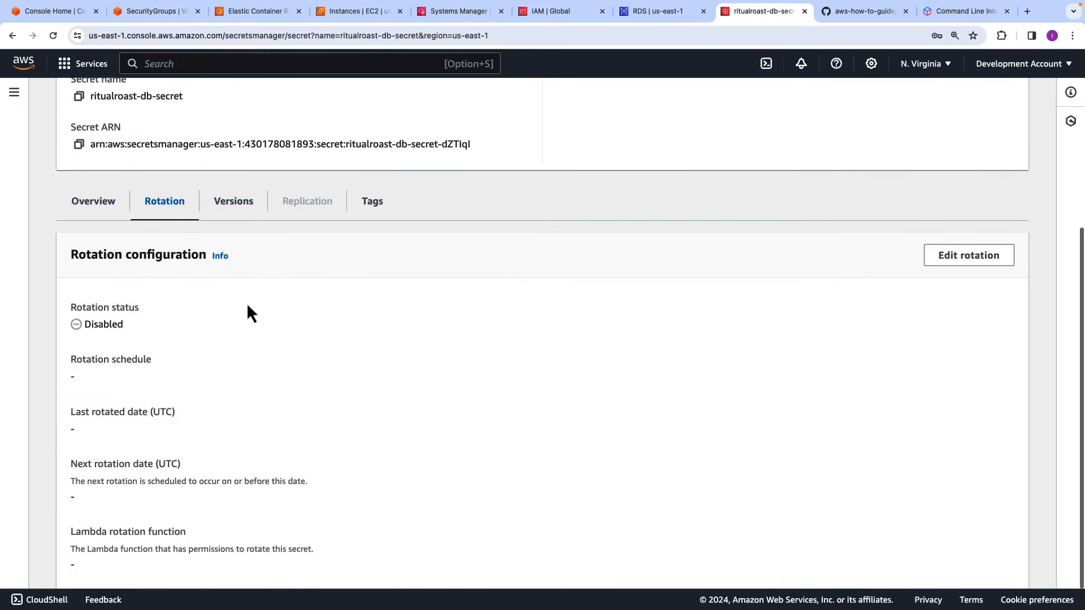
scroll(246, 303, "down", 1)
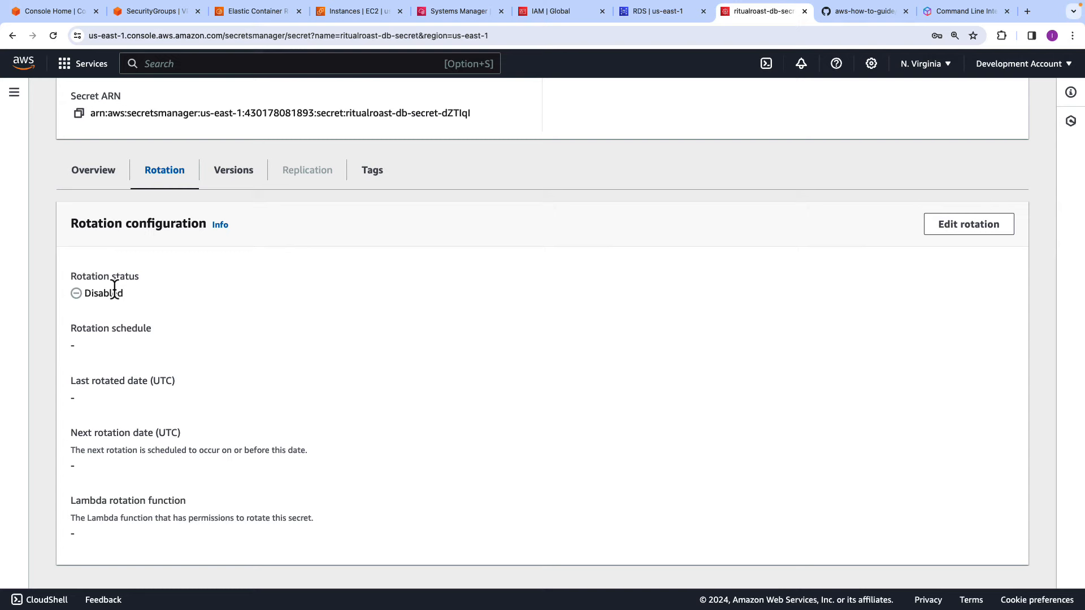
scroll(146, 288, "up", 3)
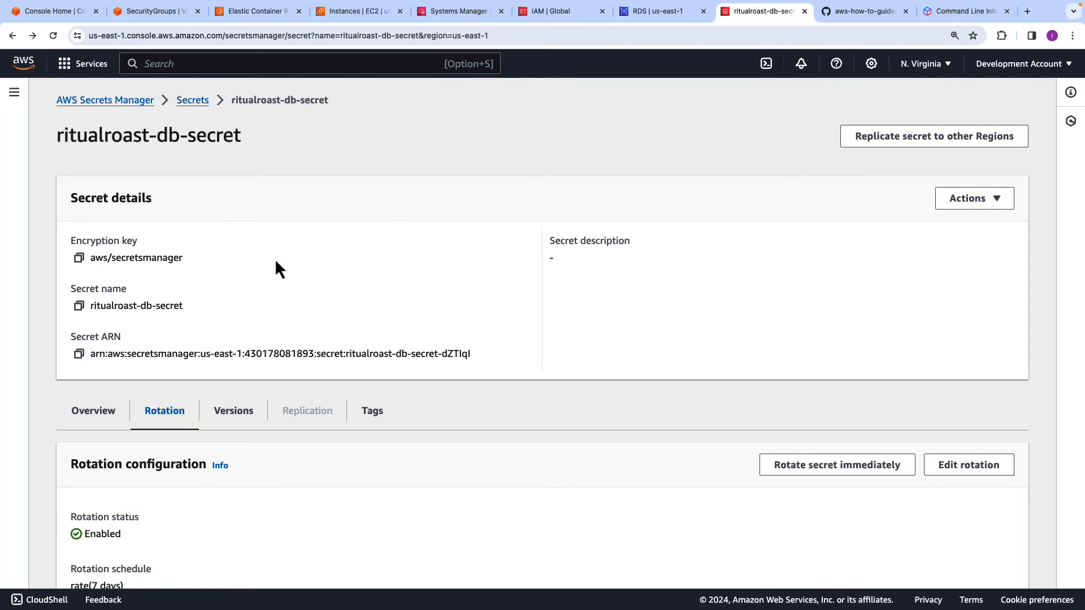
left_click_drag(76, 516, 129, 517)
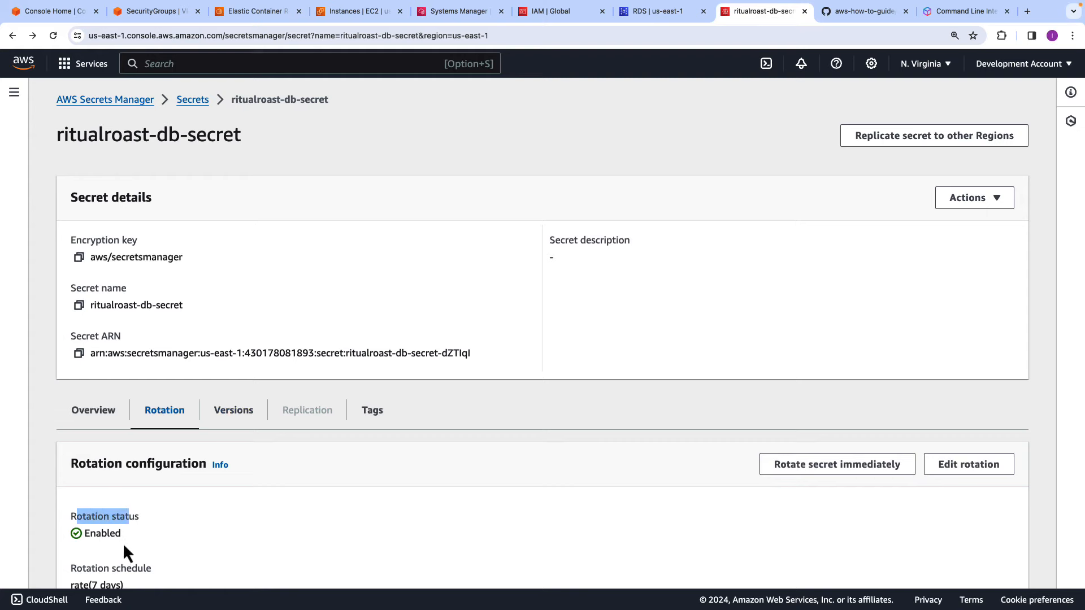
Open CloudFormation in a new browser tab via the console search
left_click(300, 64)
type("cloudfo")
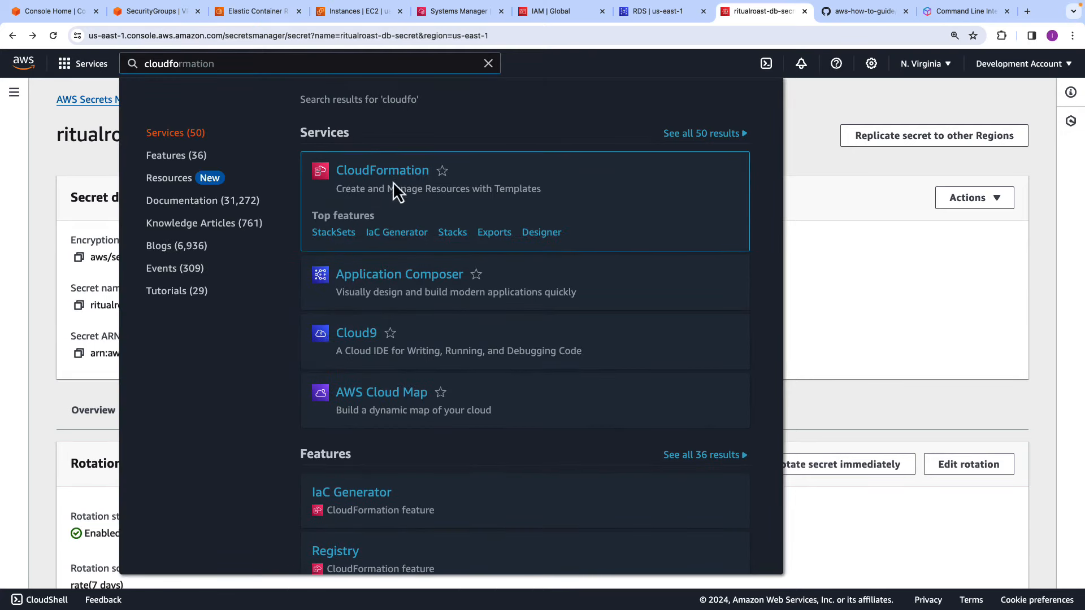
right_click(410, 174)
key("Escape")
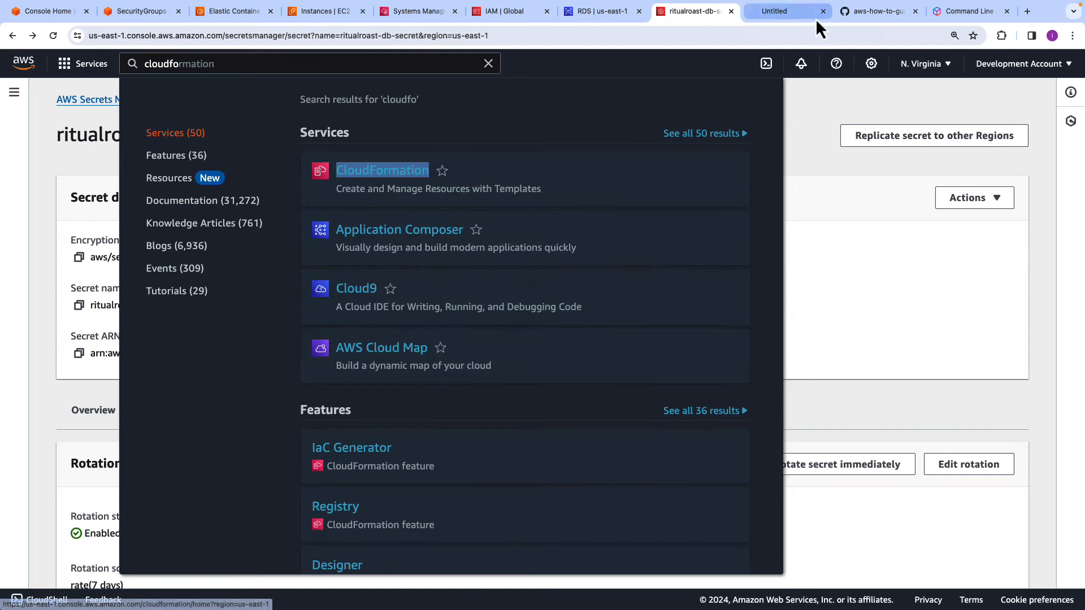
left_click(808, 15)
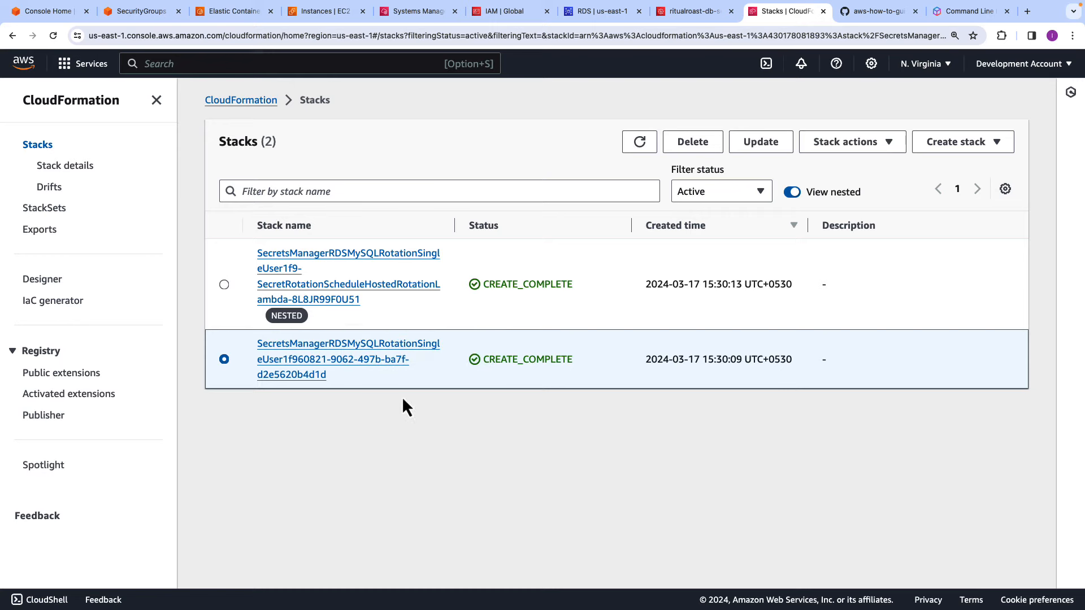
View the Events of the nested rotation-Lambda stack
left_click(389, 288)
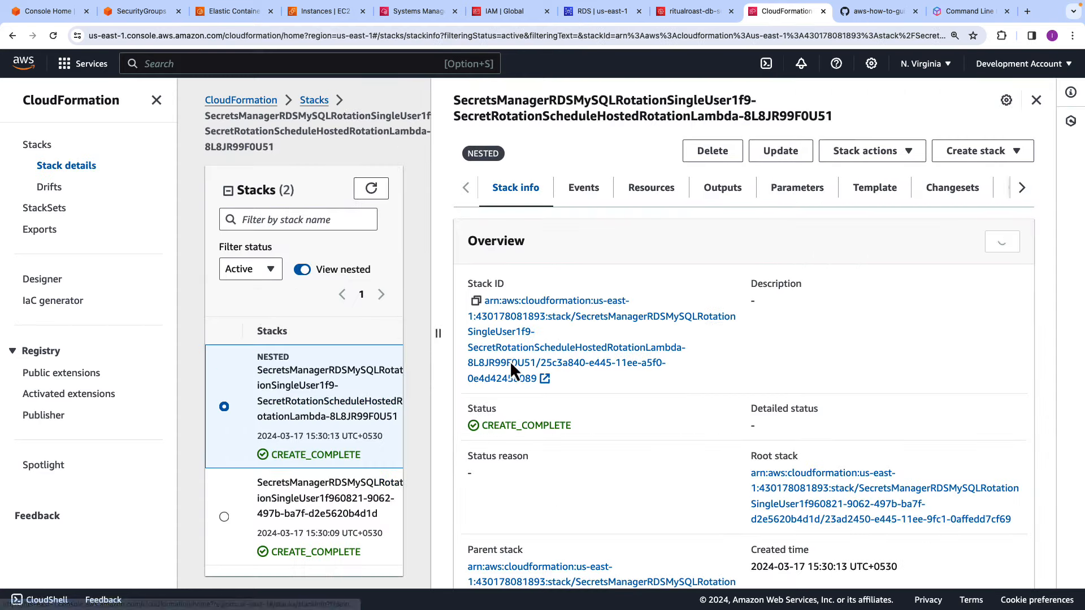
left_click(598, 199)
scroll(609, 428, "down", 3)
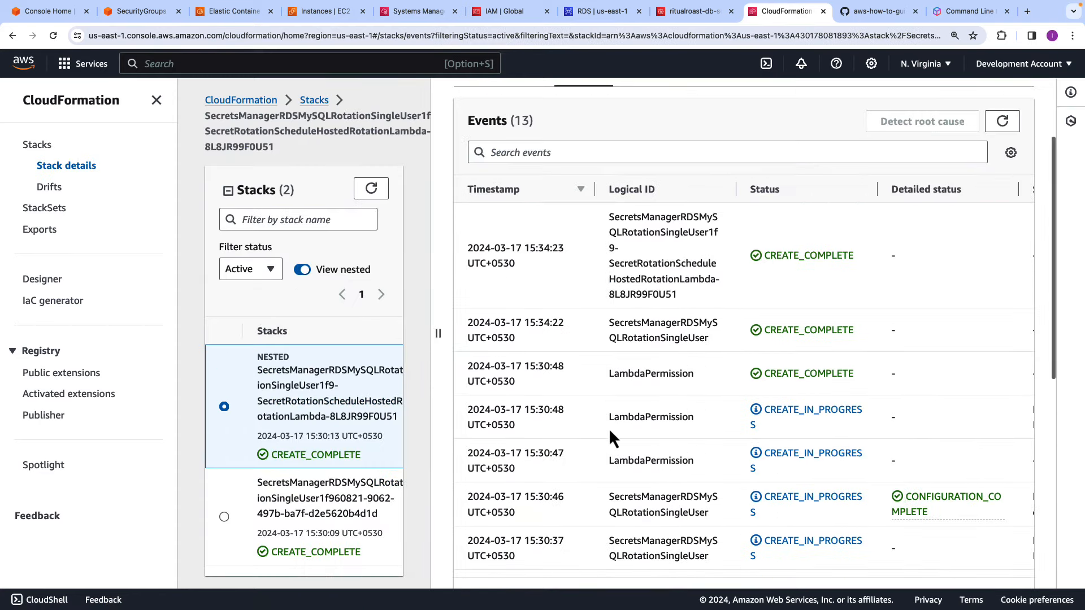
scroll(616, 472, "up", 4)
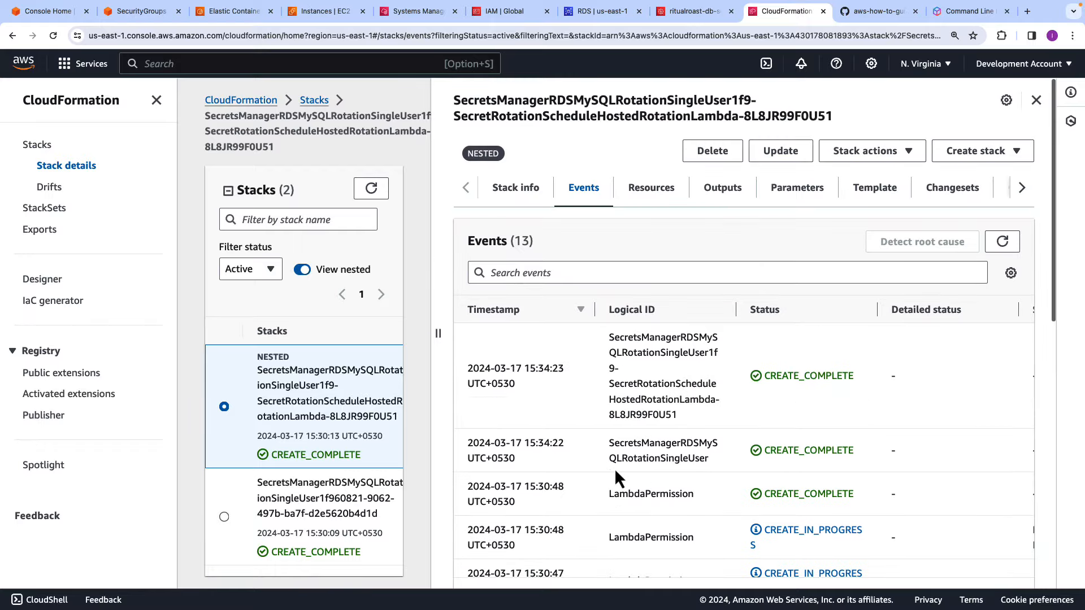
Open Lambda in a new tab and go to the SecretsManagerritual-roast-secret-rotation function
left_click(297, 69)
type("lambda")
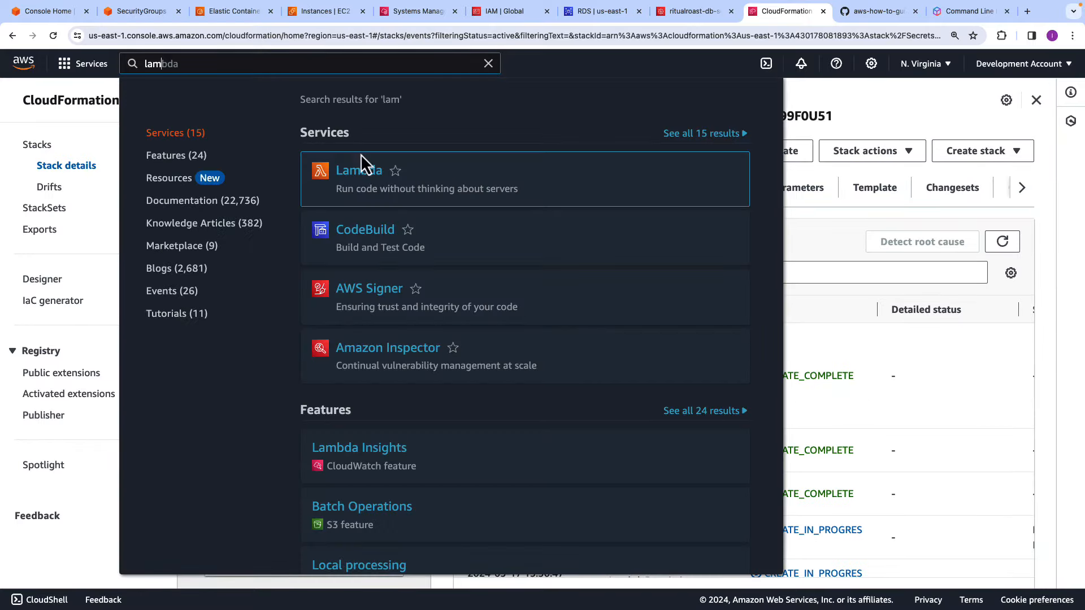
right_click(362, 171)
left_click(382, 171)
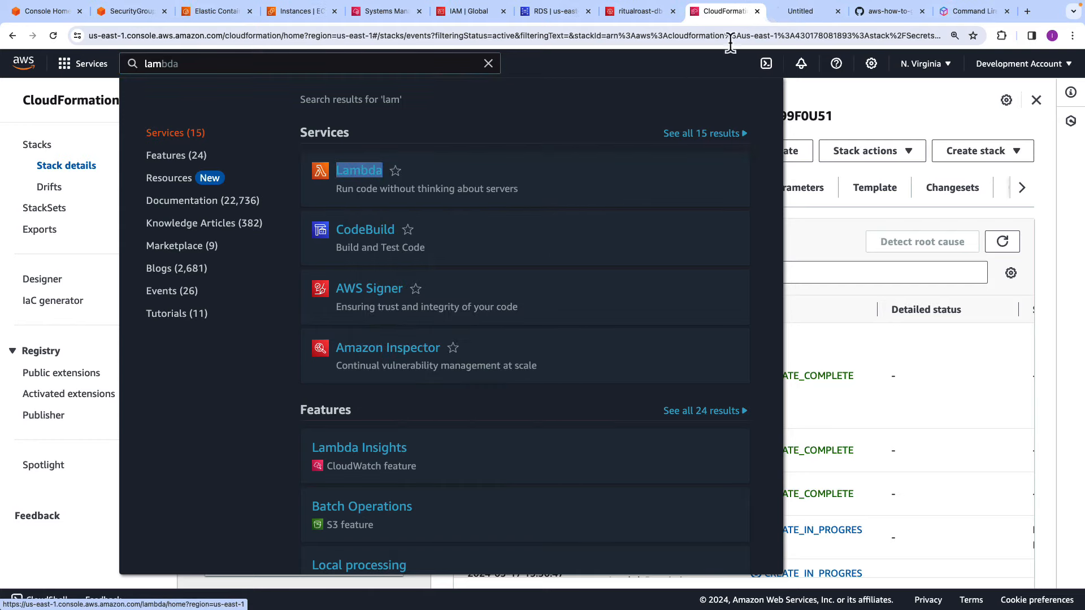
left_click(804, 16)
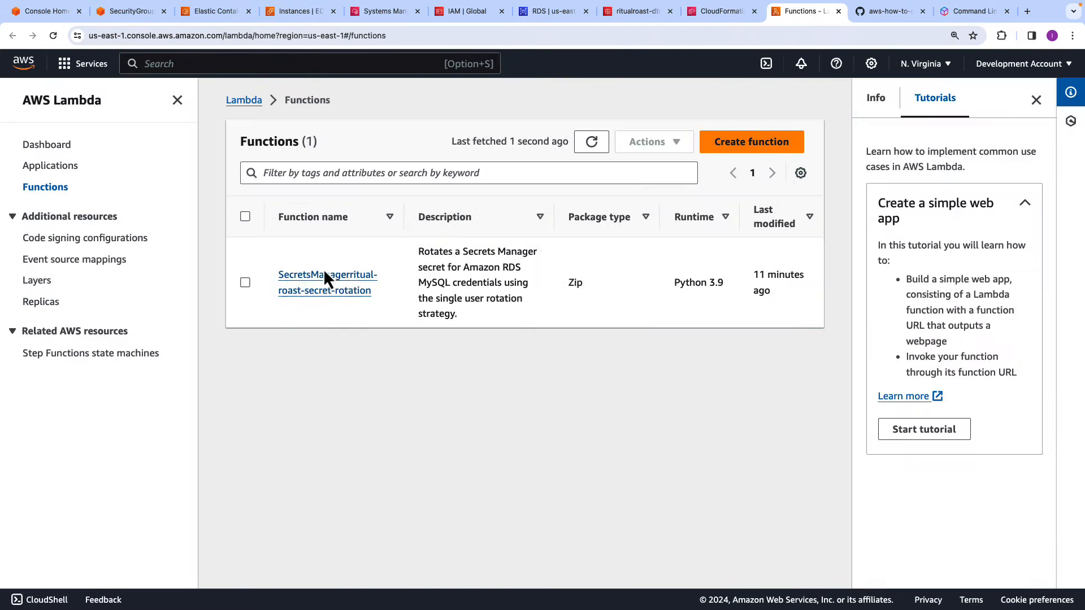
left_click(1035, 104)
left_click(350, 264)
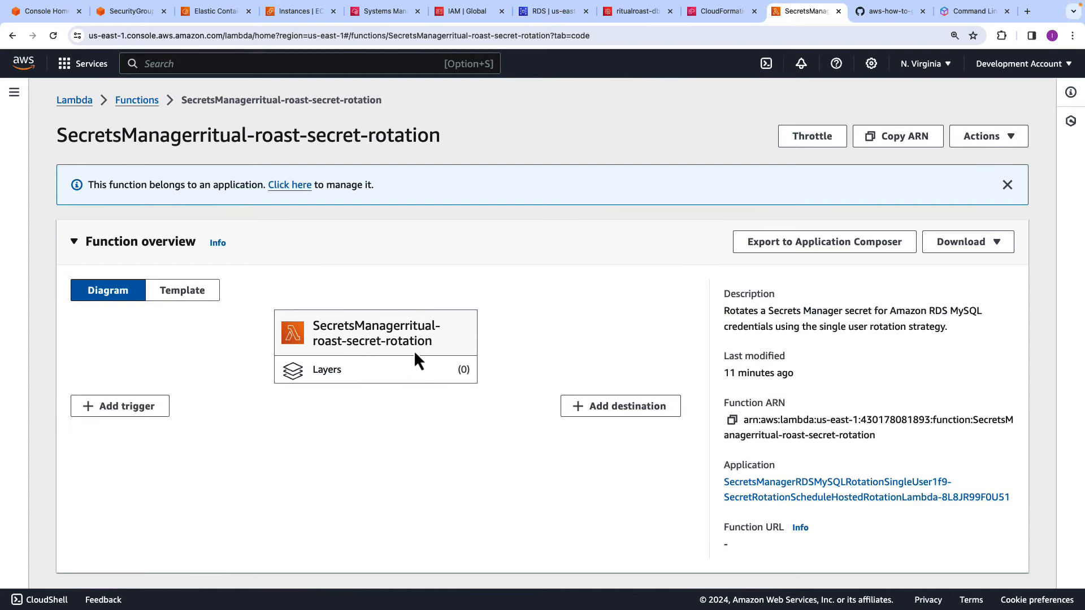
Verify the function's VPC settings use ritual-roast-vpc subnets and the rr-data-sg security group
scroll(415, 354, "down", 5)
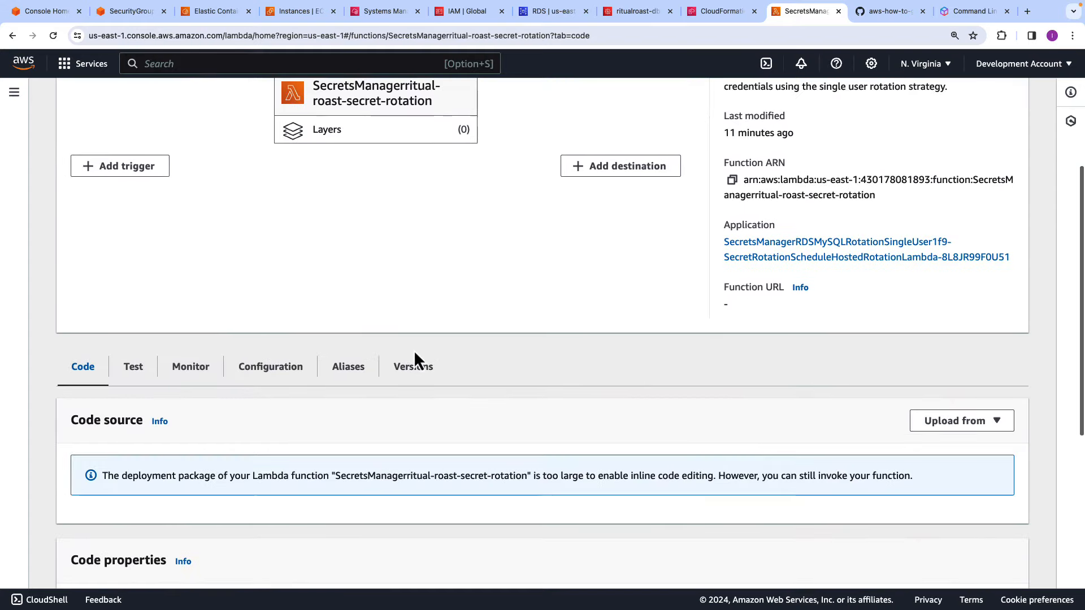
scroll(415, 354, "down", 7)
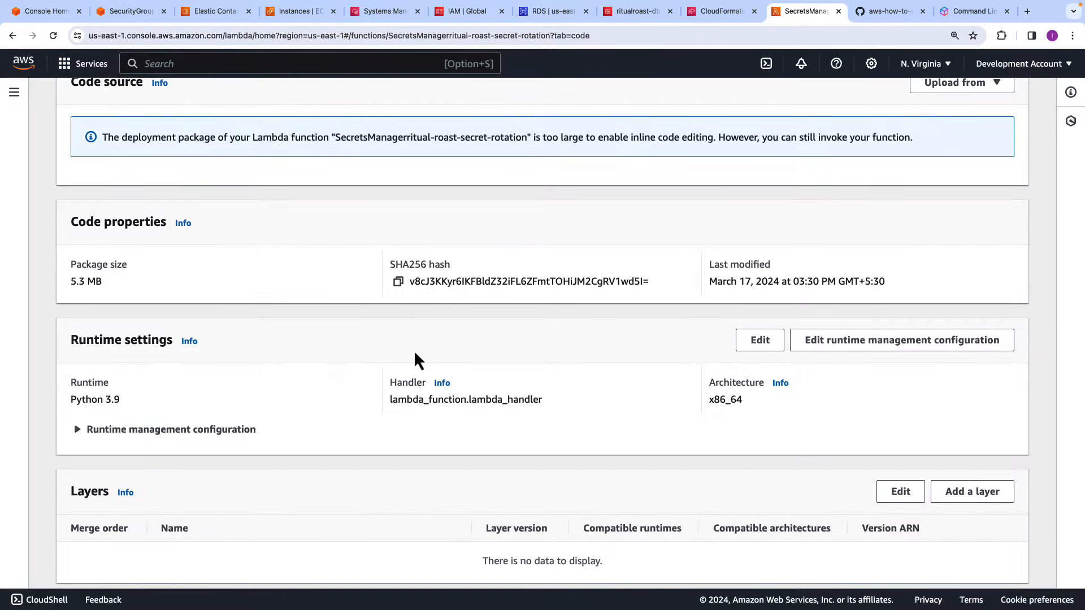
scroll(414, 354, "up", 6)
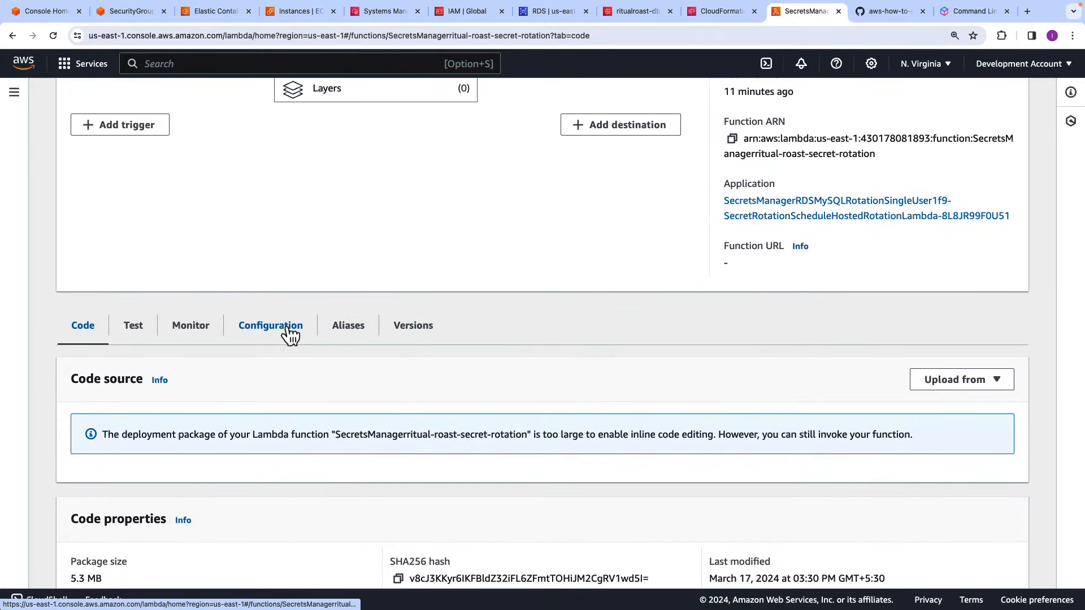
left_click(294, 328)
scroll(122, 486, "down", 2)
scroll(121, 486, "down", 1)
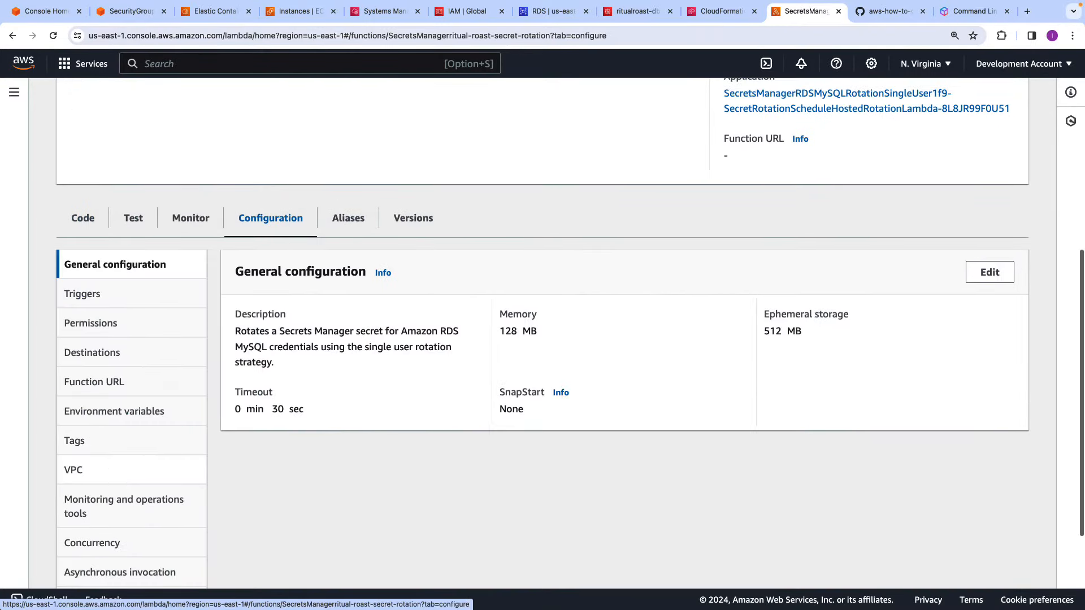
left_click(123, 485)
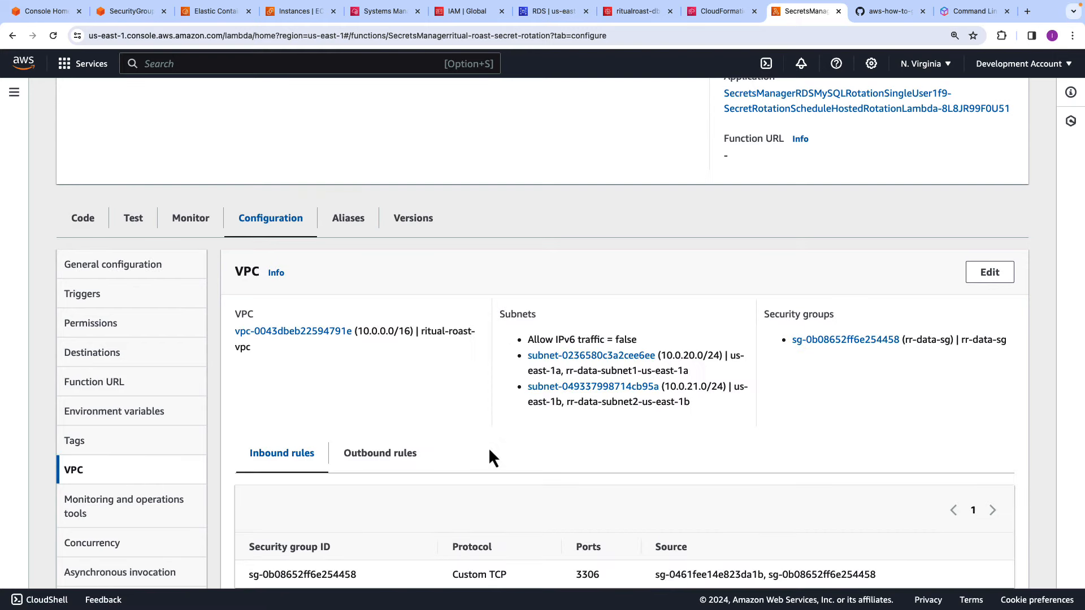
scroll(489, 450, "down", 1)
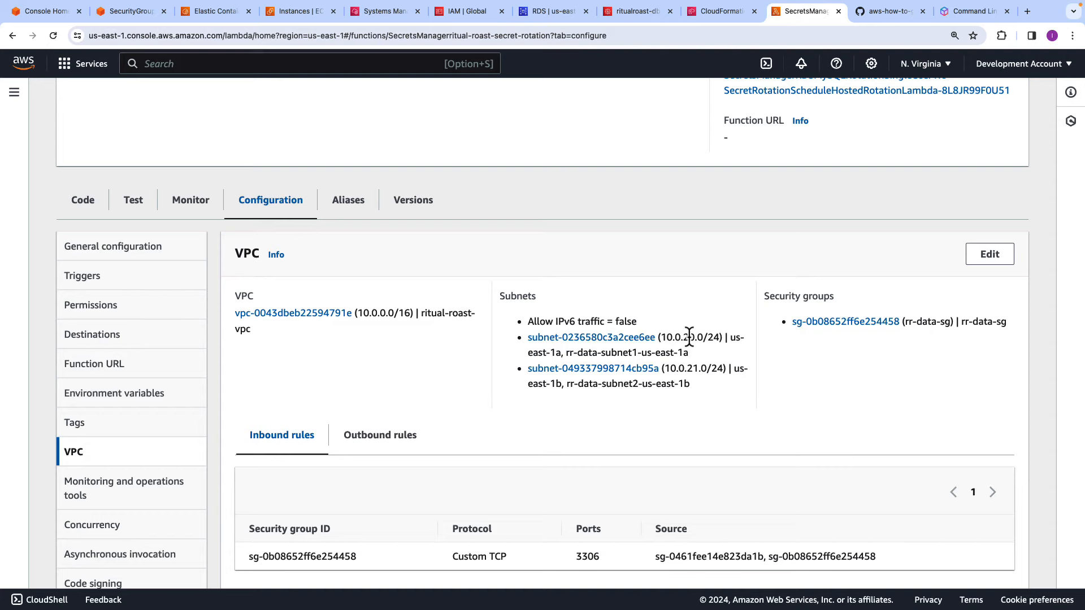
left_click_drag(577, 352, 606, 352)
double_click(588, 383)
double_click(921, 321)
Close the Lambda and CloudFormation tabs, returning to the secret's rotation view
scroll(897, 144, "up", 10)
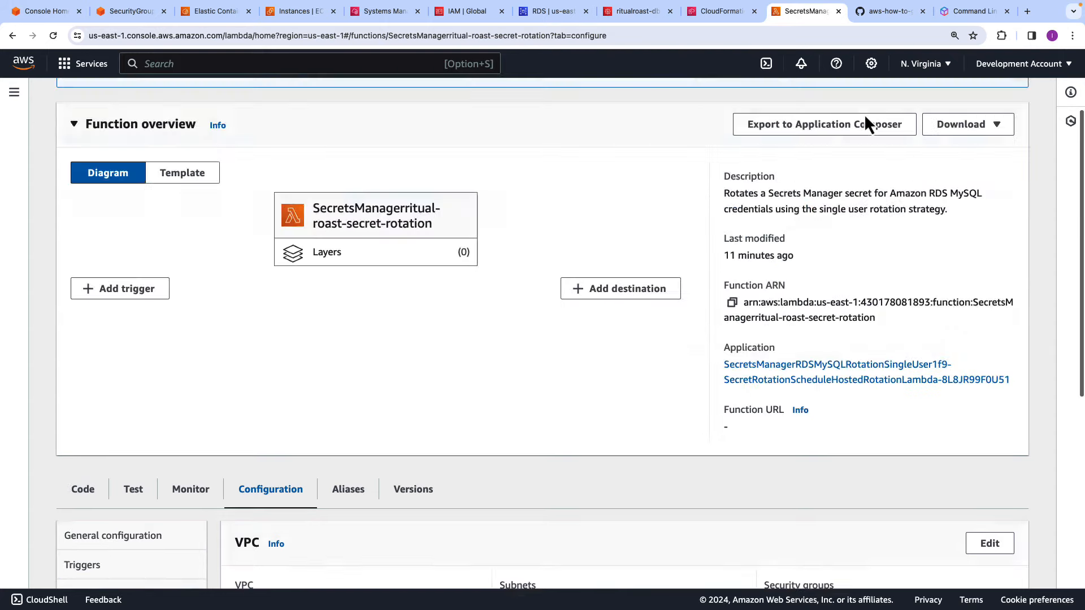
left_click(839, 11)
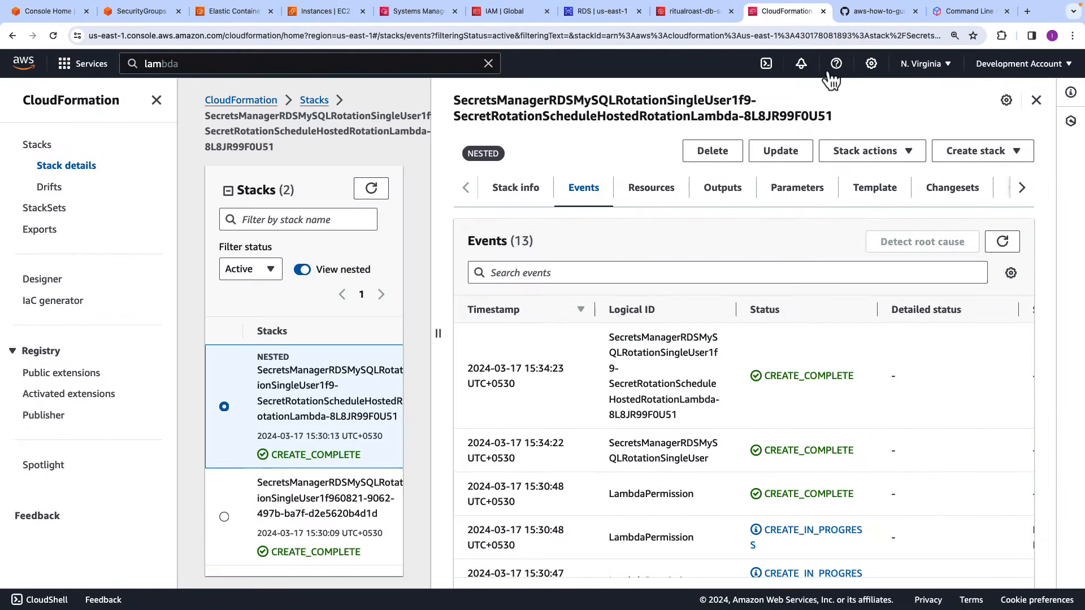
left_click(823, 11)
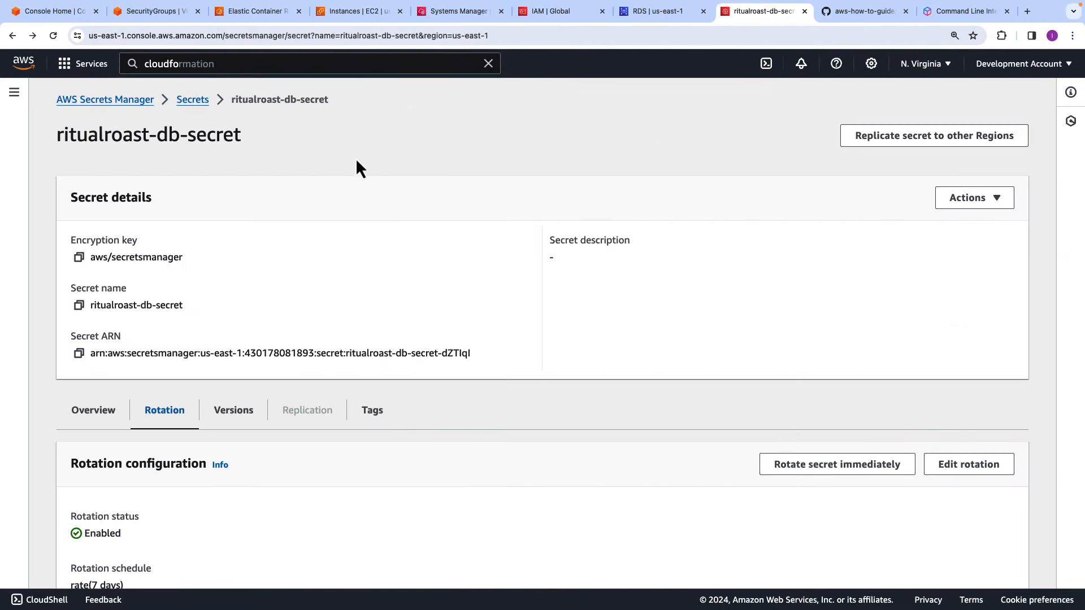
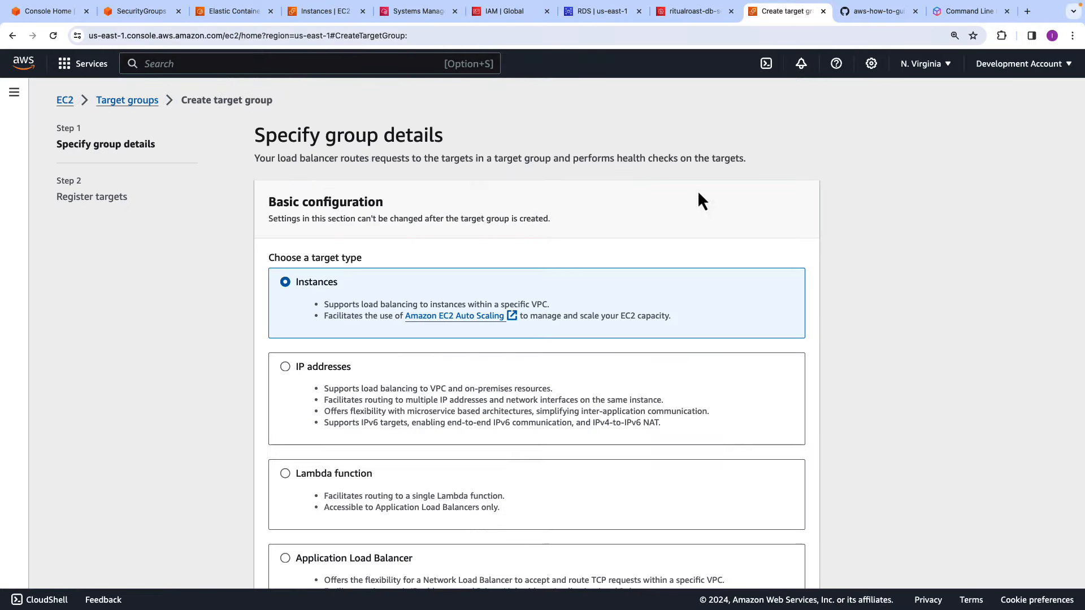
Scroll down the Specify group details form, where Instances is the default target type
scroll(375, 225, "down", 2)
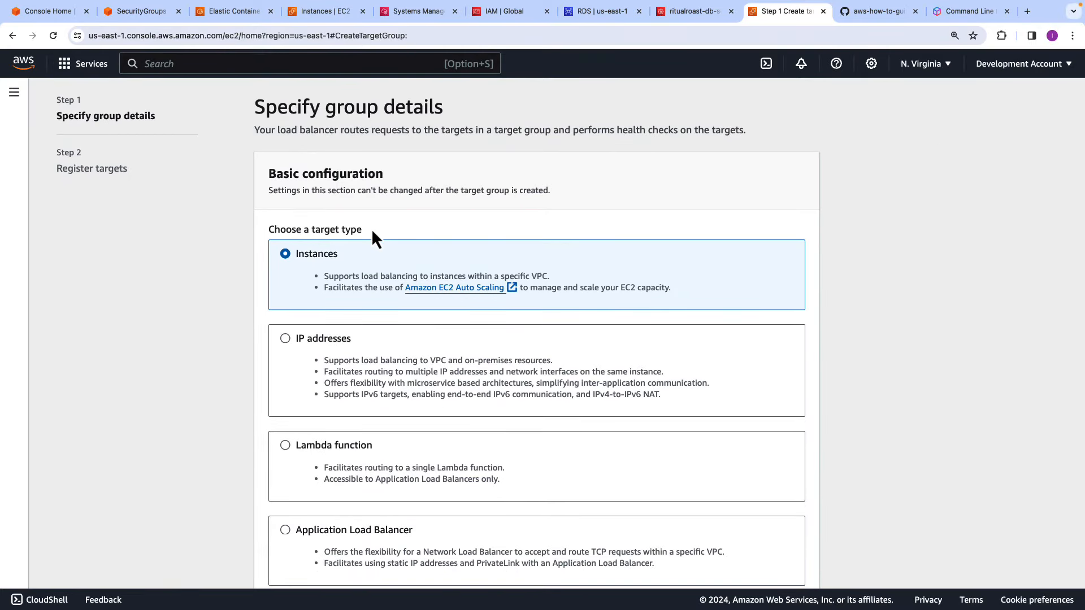
Choose IP addresses as the target type and name the target group ritual-roast-tg
left_click(316, 346)
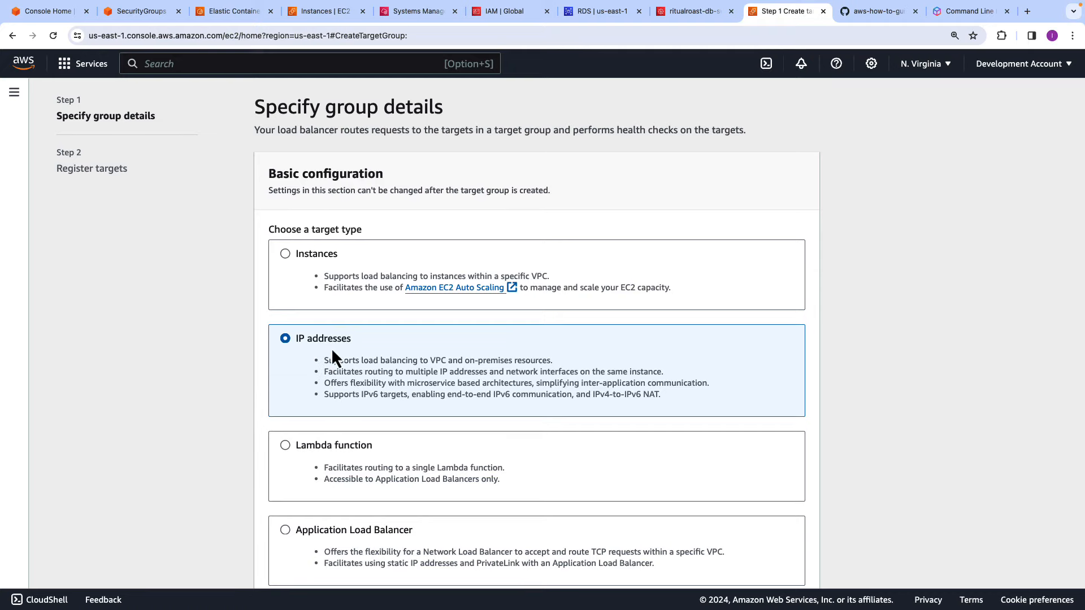
scroll(333, 353, "down", 6)
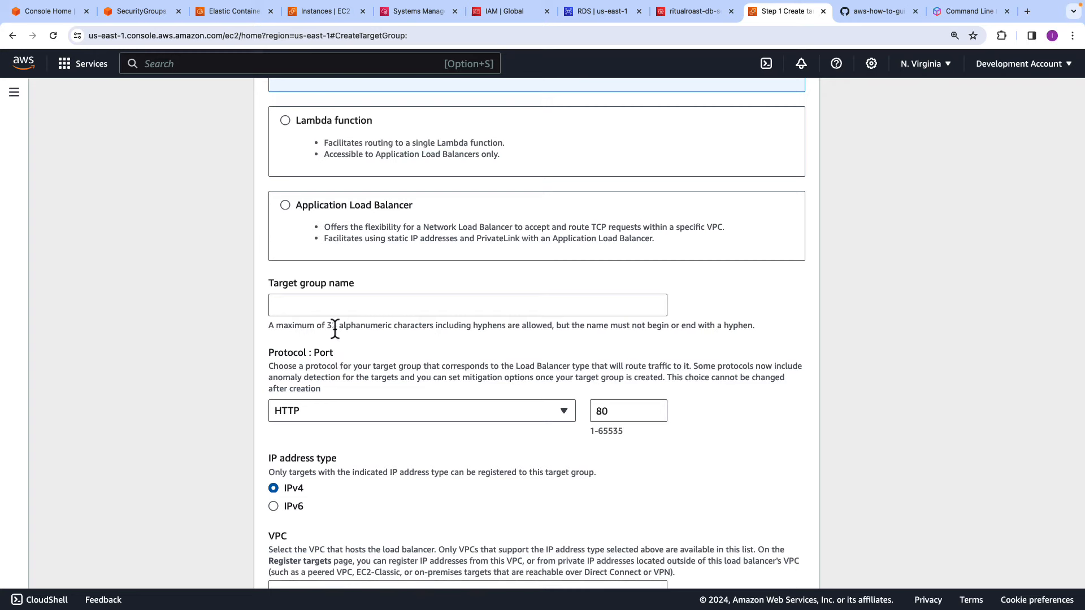
left_click(333, 307)
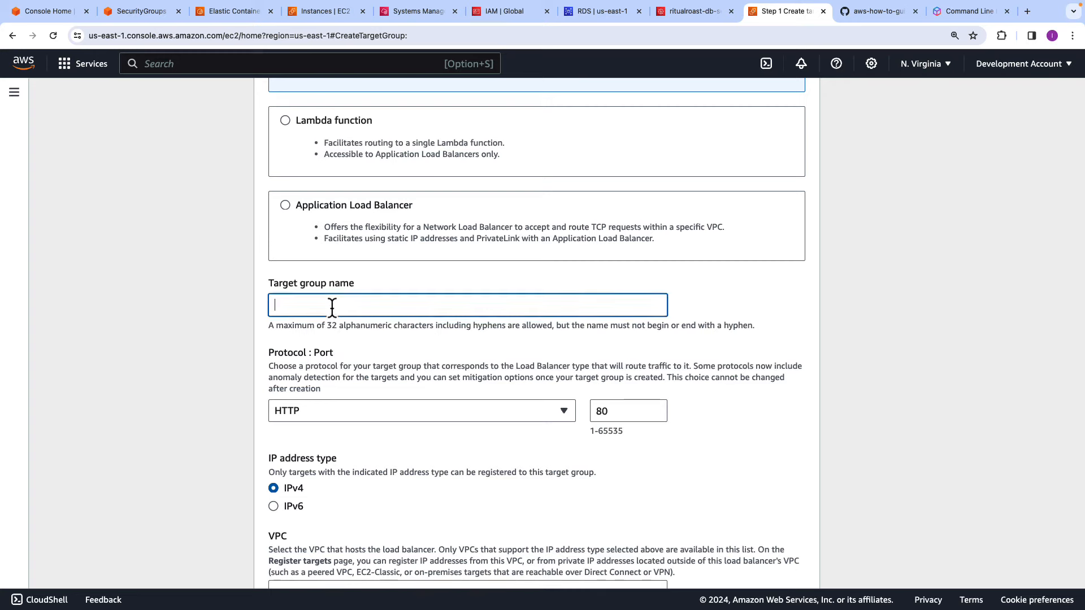
type("ritual-roast-tg")
scroll(419, 468, "down", 3)
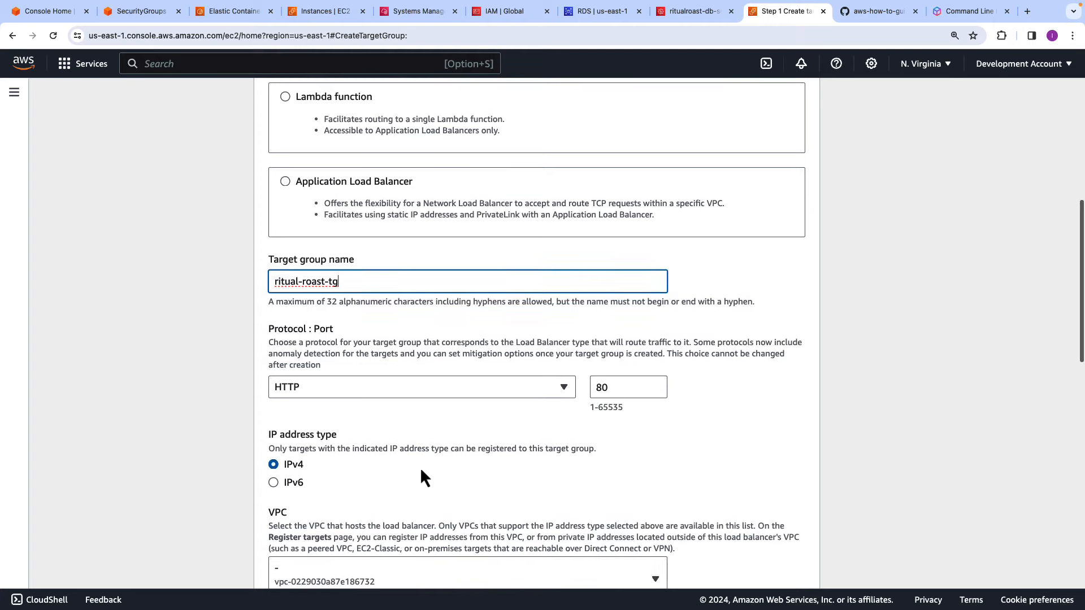
Select ritual-roast-vpc as the target group's VPC
scroll(422, 471, "down", 2)
left_click(571, 452)
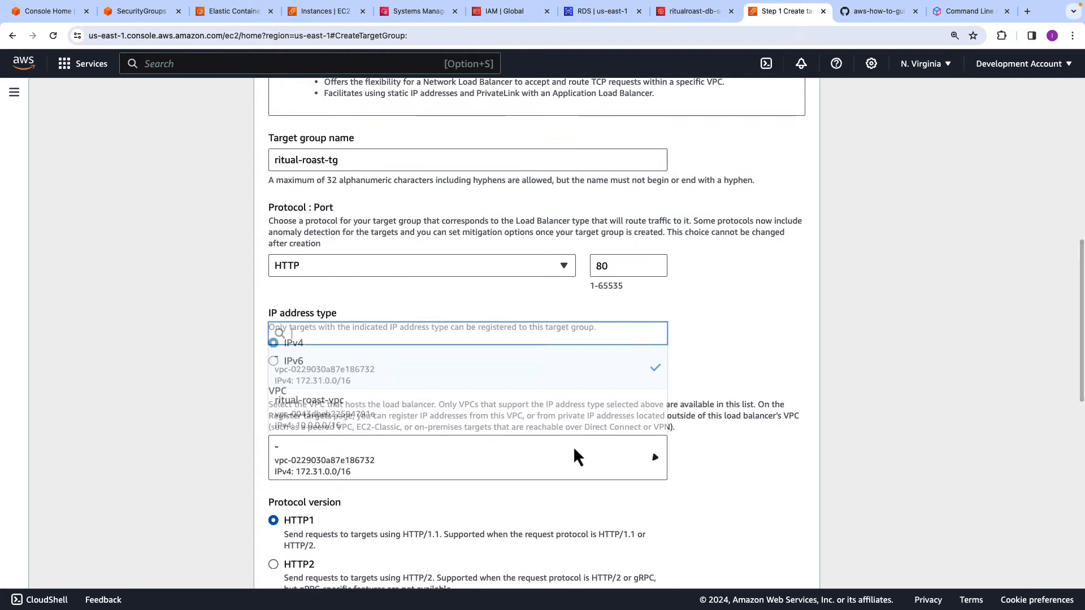
left_click(402, 417)
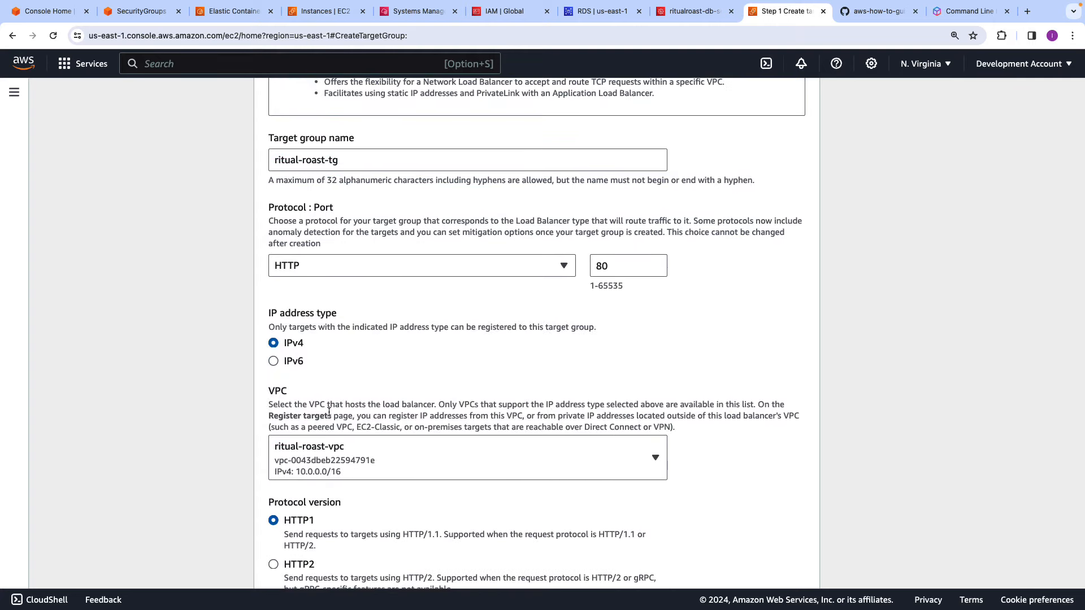
scroll(362, 403, "down", 1)
scroll(362, 403, "down", 1)
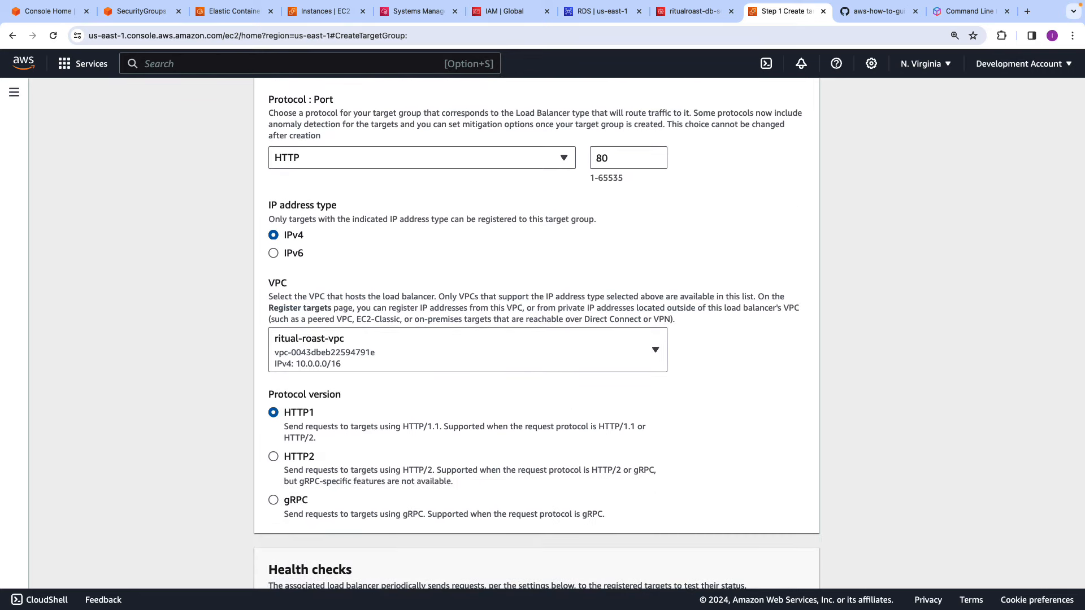
scroll(427, 415, "down", 3)
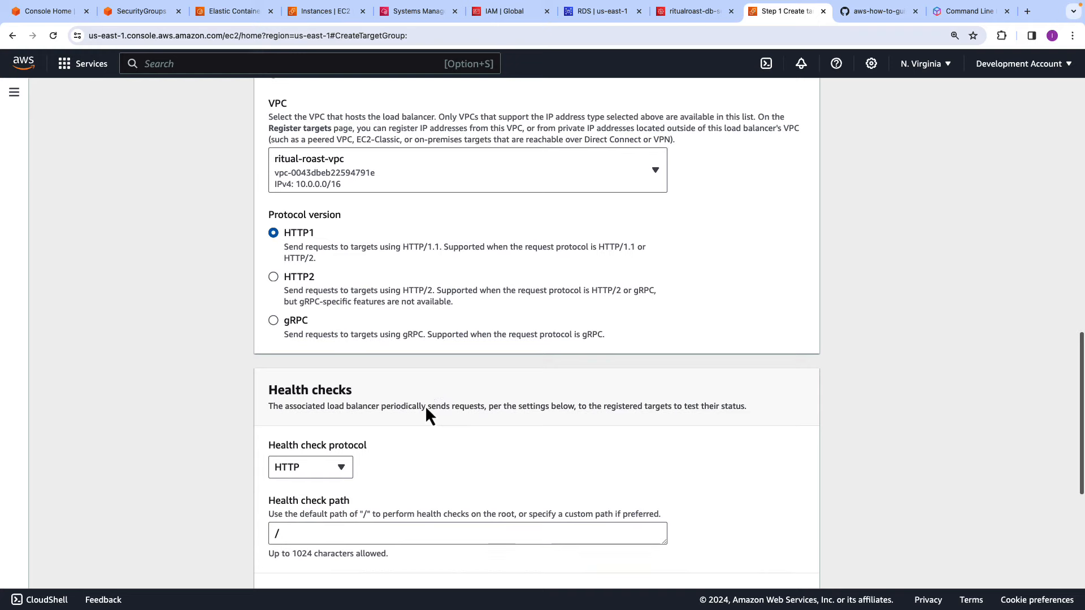
scroll(426, 408, "down", 1)
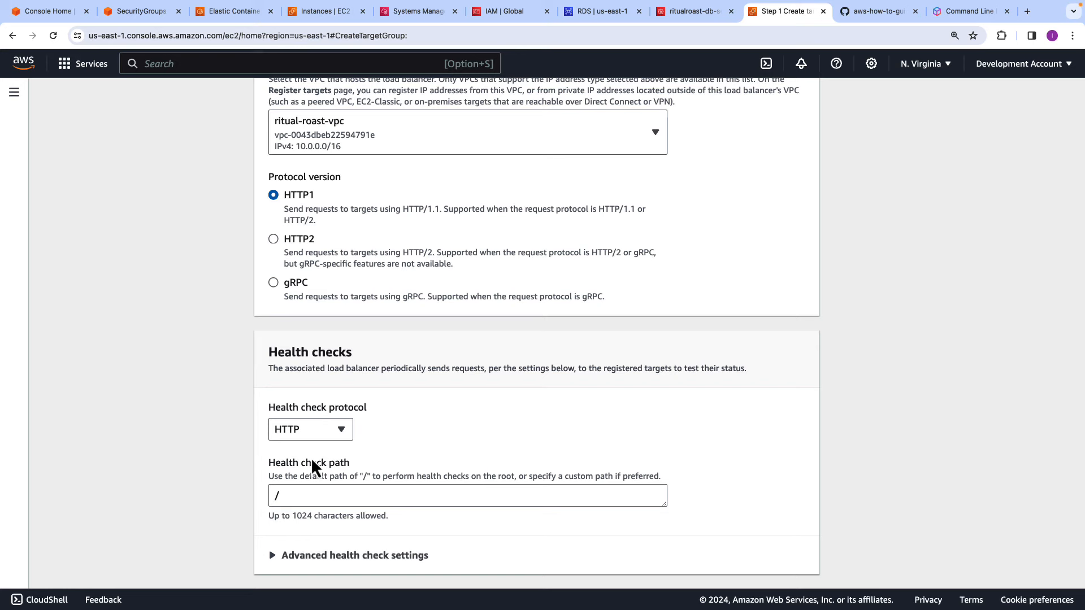
Change the health check path to /health.html and expand the advanced health check settings
left_click(296, 493)
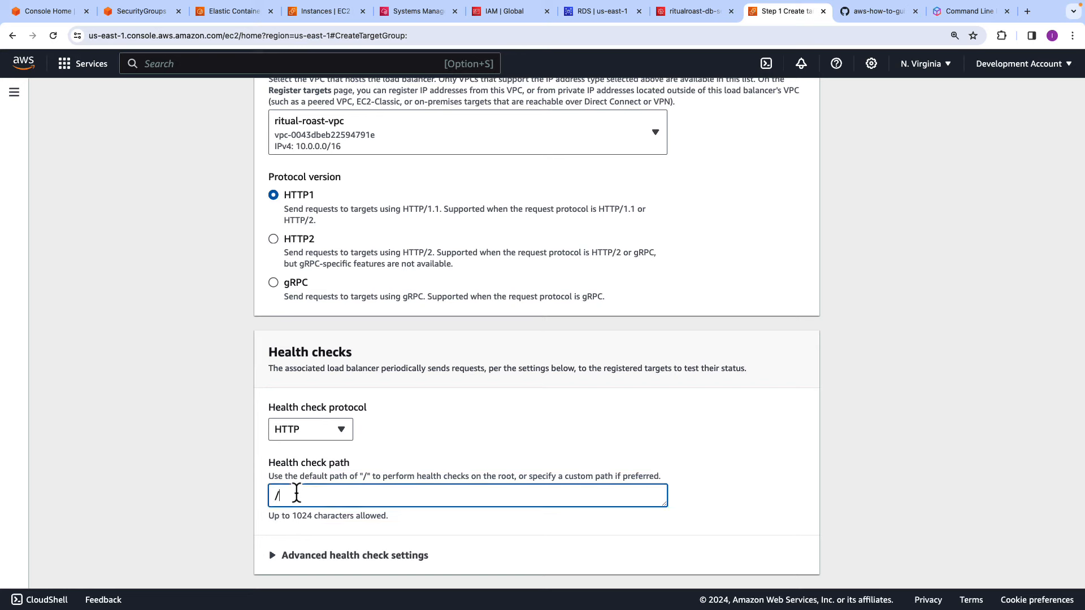
type("health.html")
left_click(272, 556)
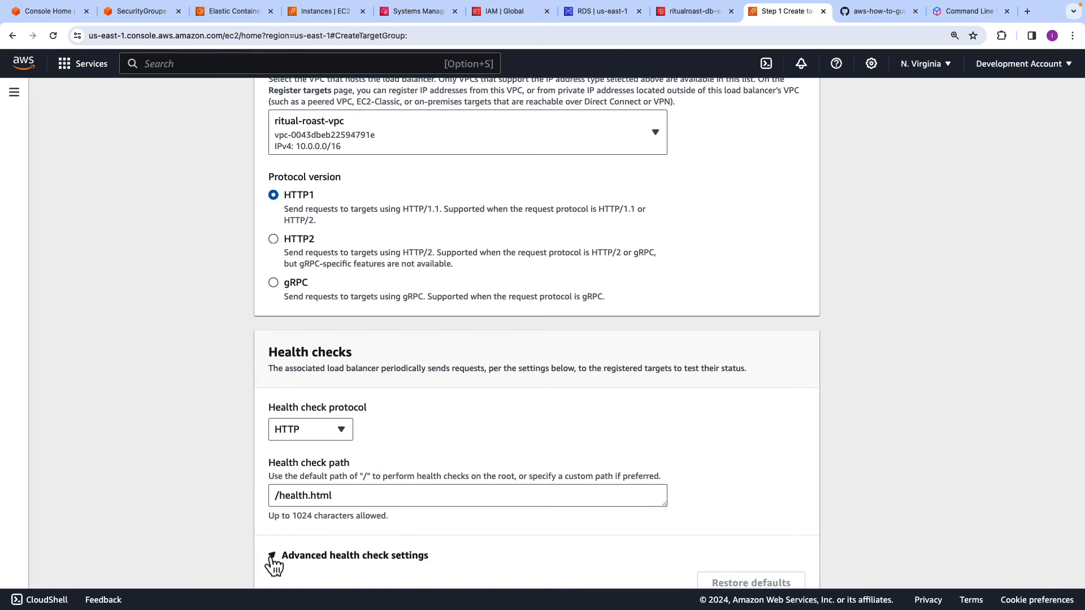
Lower the healthy threshold to 3
scroll(490, 531, "down", 7)
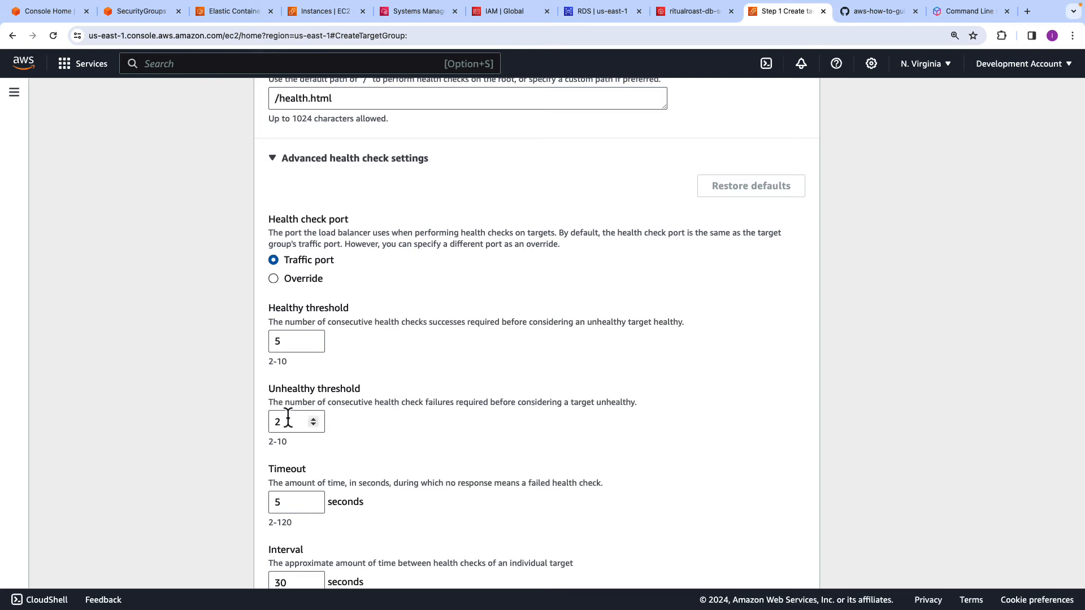
left_click(313, 343)
left_click(313, 344)
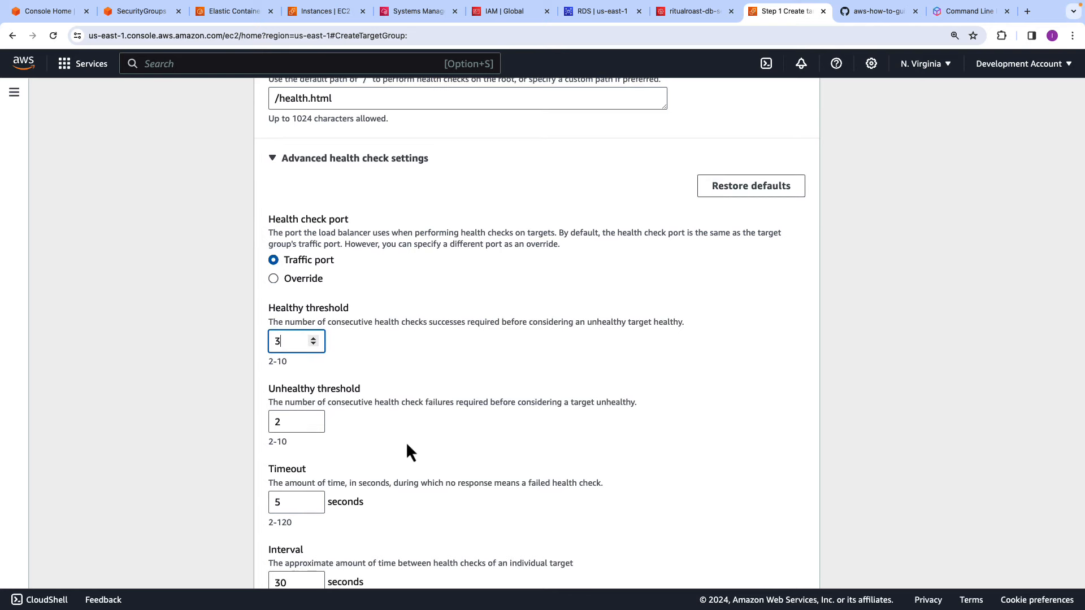
scroll(407, 442, "down", 2)
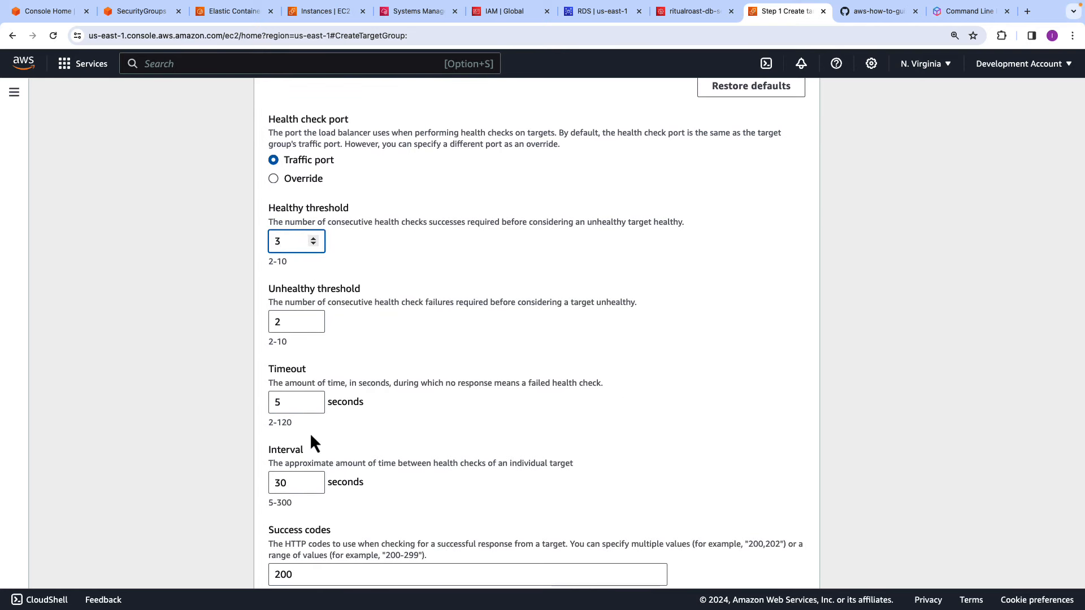
Set the health check interval to 10 seconds and continue to Register targets
left_click(312, 486)
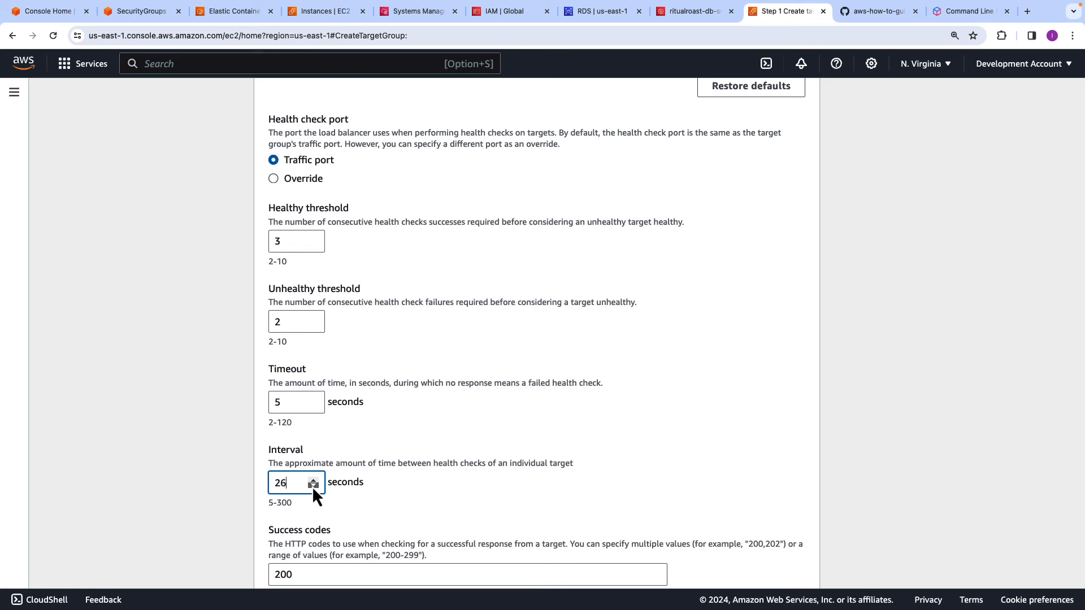
left_click(312, 486)
left_click(312, 486)
left_click(312, 485)
left_click(313, 485)
left_click(312, 486)
left_click(311, 486)
left_click(312, 486)
left_click(312, 486)
left_click(313, 486)
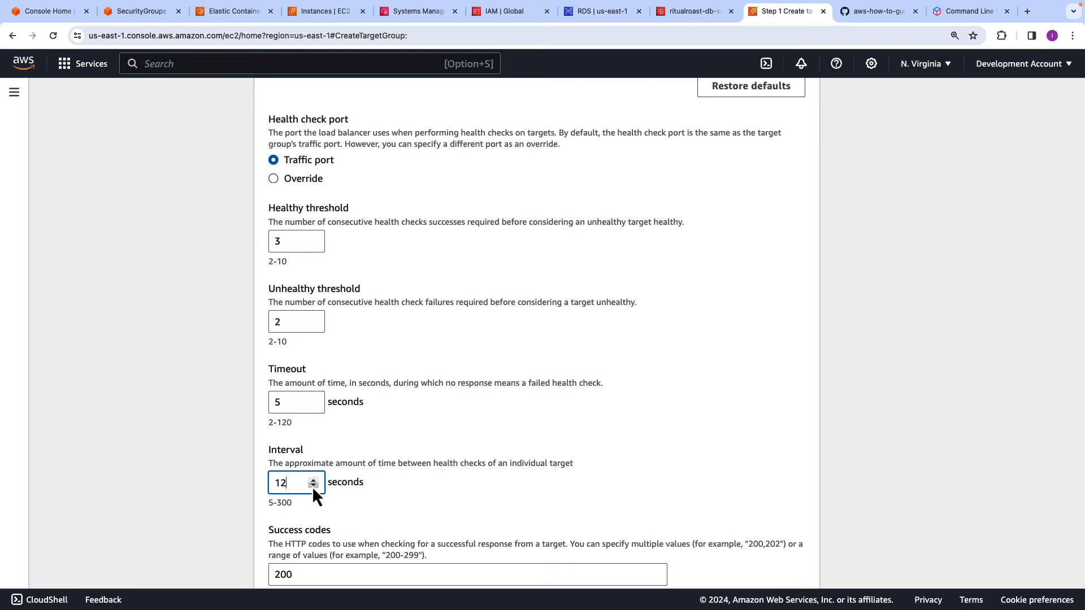
left_click(410, 487)
scroll(604, 431, "down", 2)
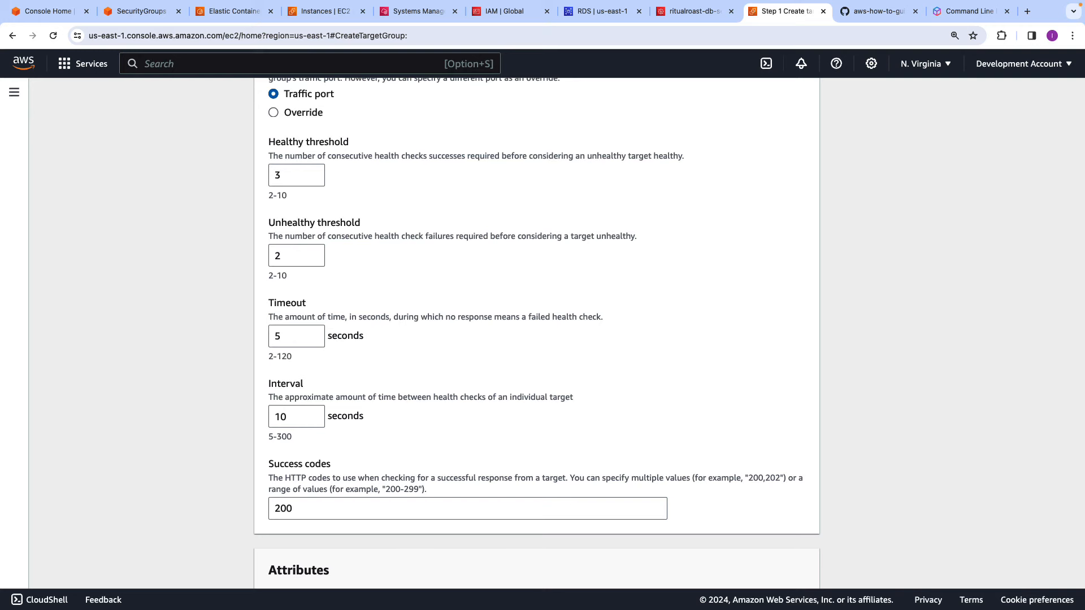
scroll(449, 376, "down", 6)
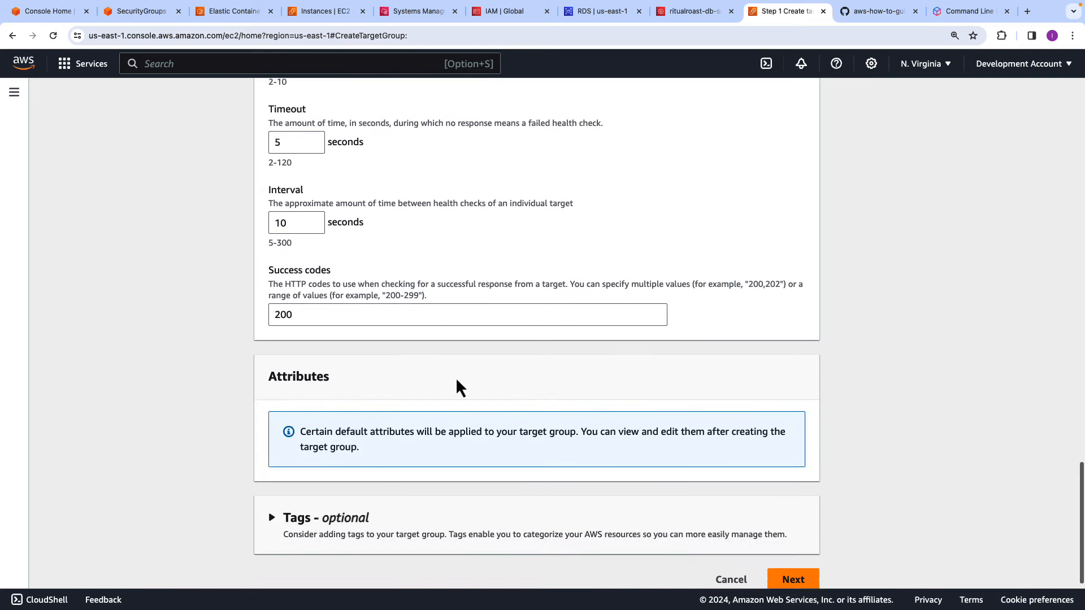
left_click(791, 565)
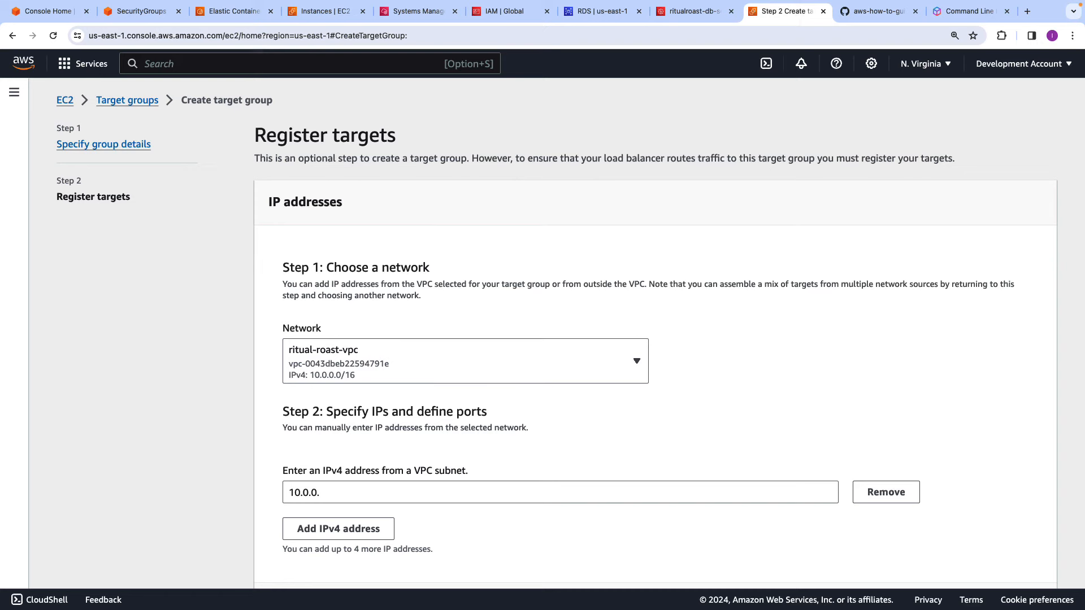
Remove the prefilled 10.0.0. IPv4 entry so no targets are pending
left_click(901, 500)
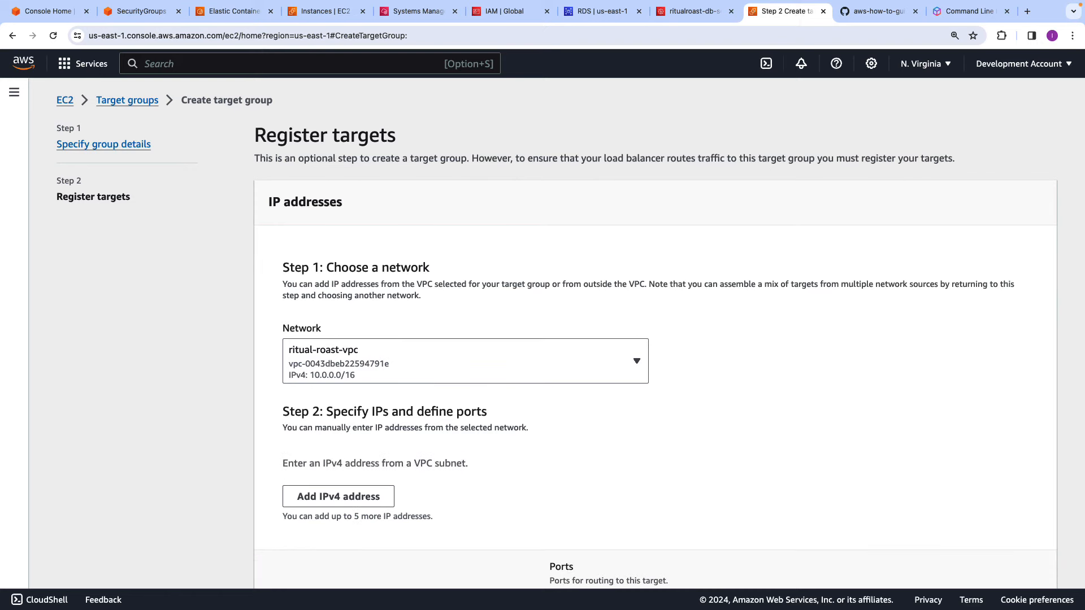
scroll(440, 386, "down", 8)
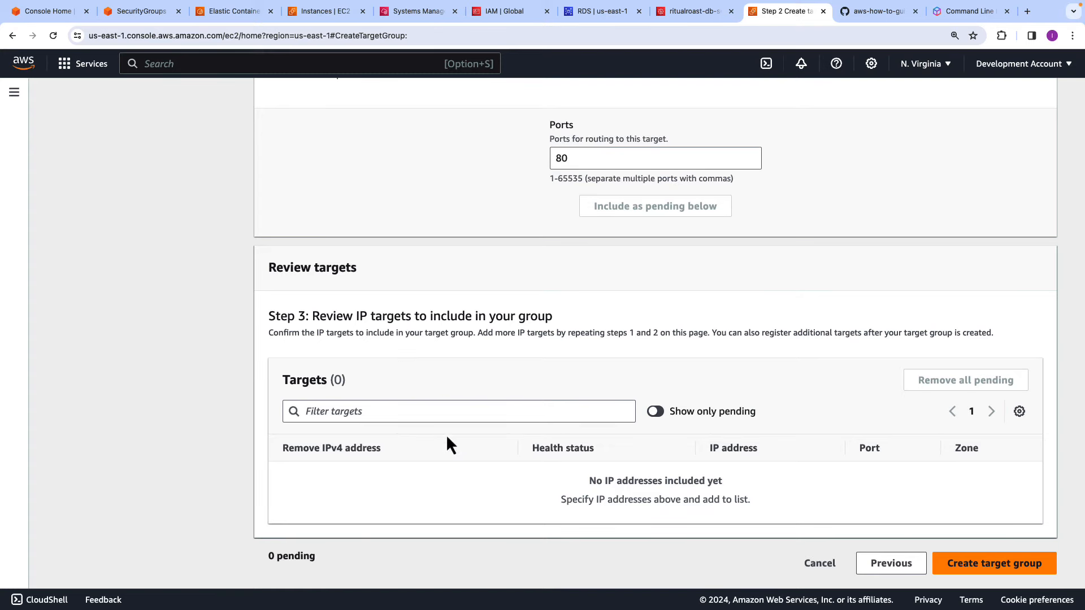
scroll(528, 420, "up", 10)
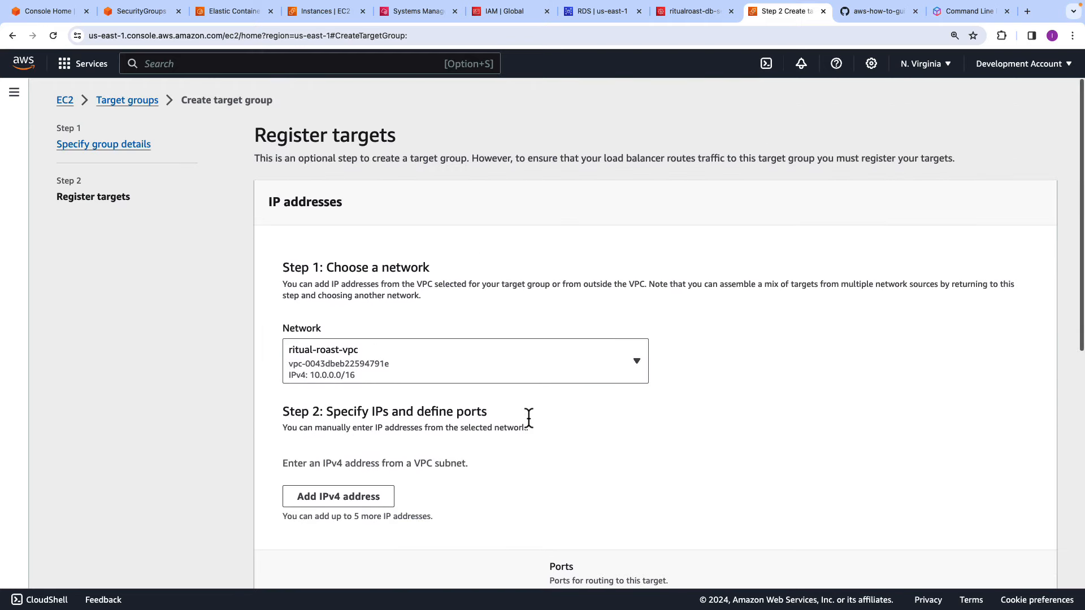
scroll(528, 418, "down", 8)
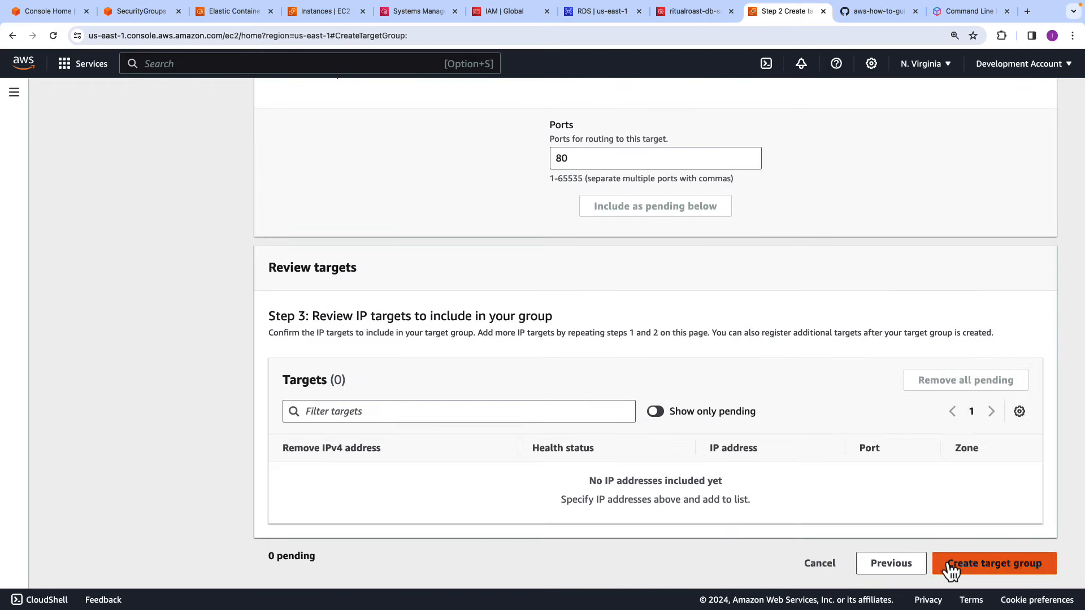
Create the target group and verify its /health.html settings on the Health checks tab
left_click(951, 568)
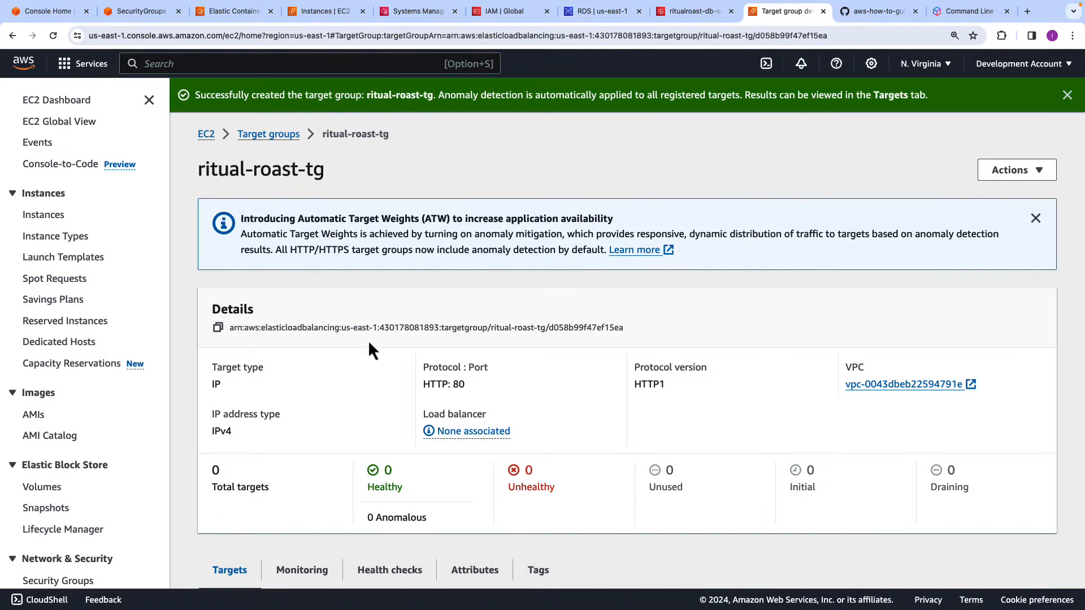
scroll(569, 358, "down", 1)
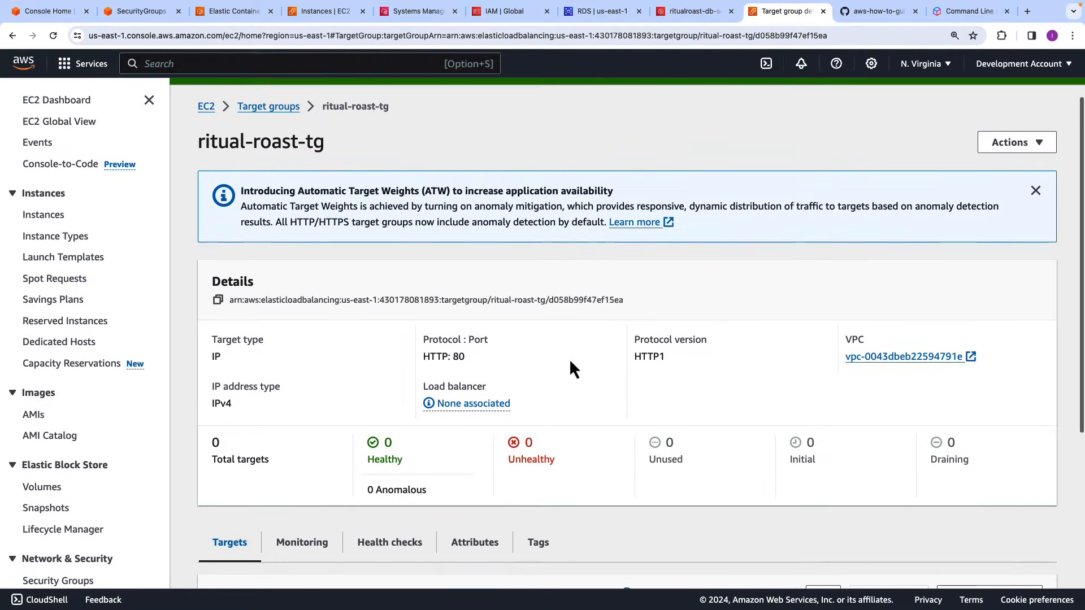
scroll(569, 359, "down", 1)
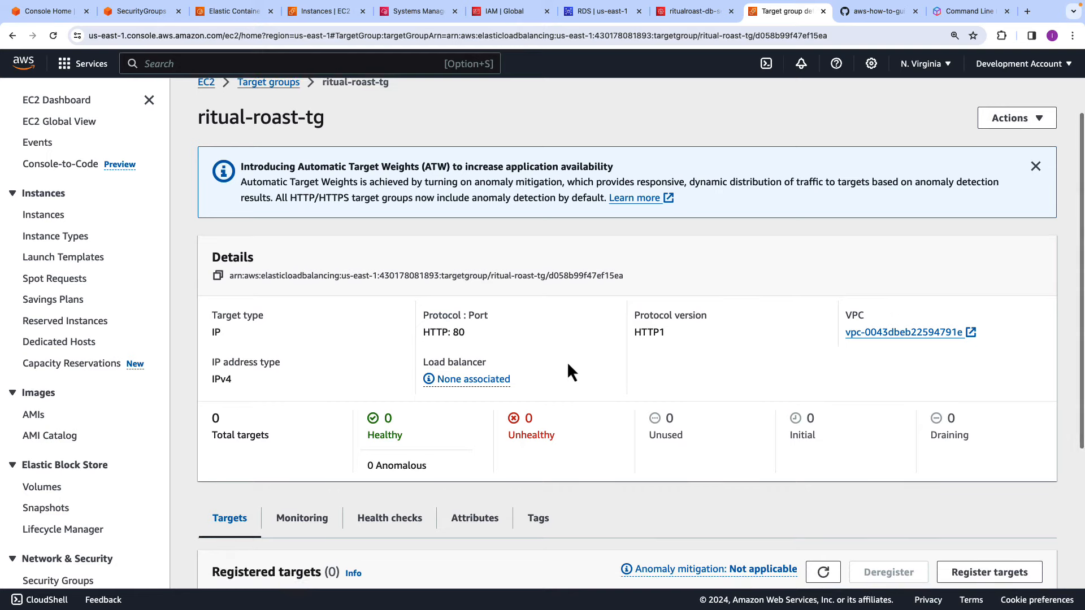
scroll(568, 372, "down", 1)
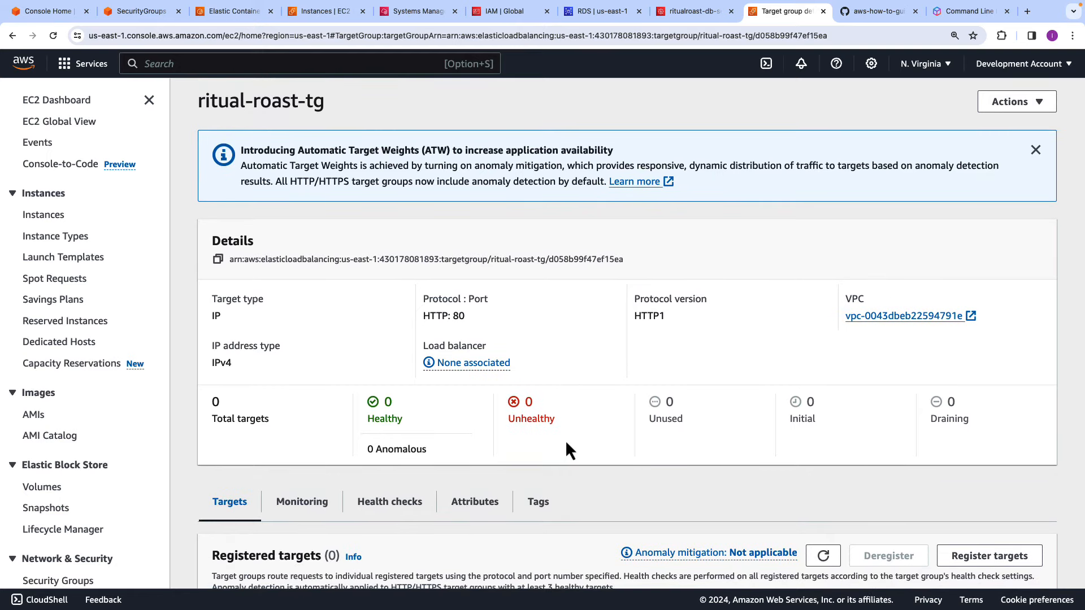
scroll(566, 447, "down", 1)
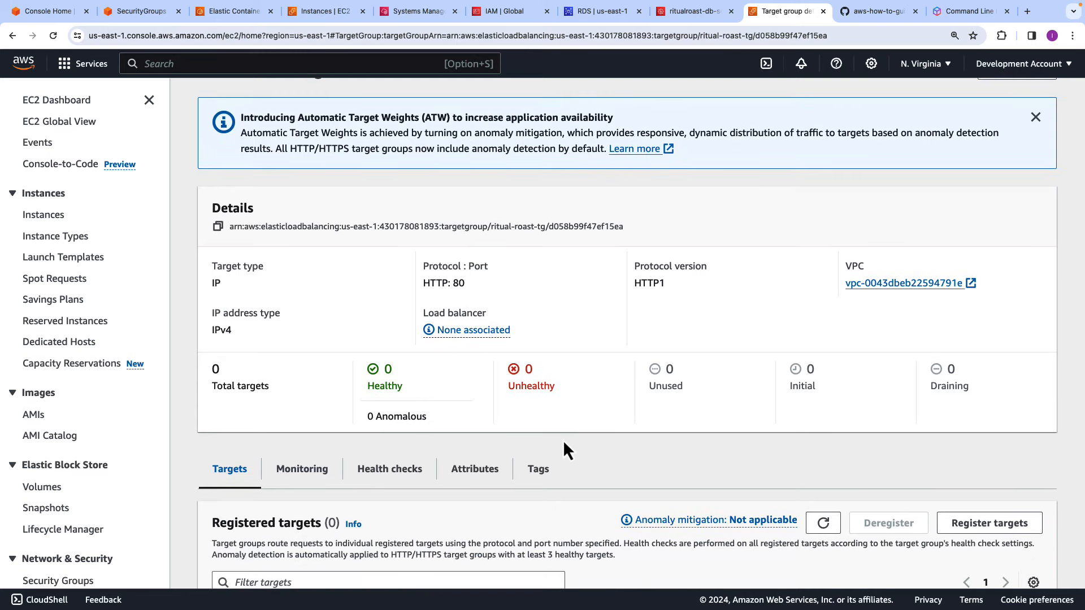
scroll(564, 447, "down", 4)
left_click(407, 384)
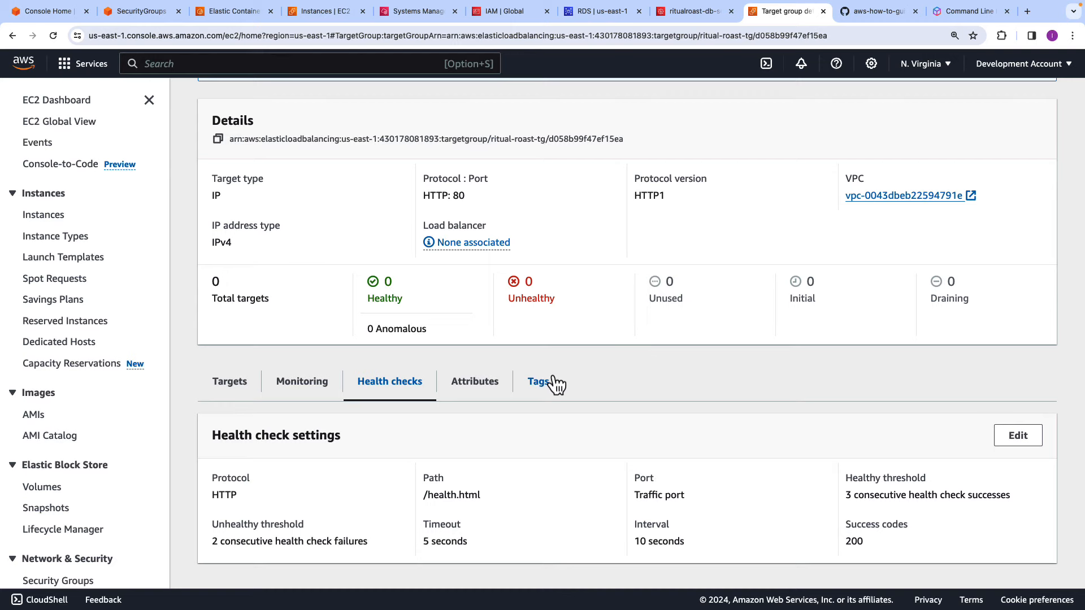
scroll(562, 380, "up", 3)
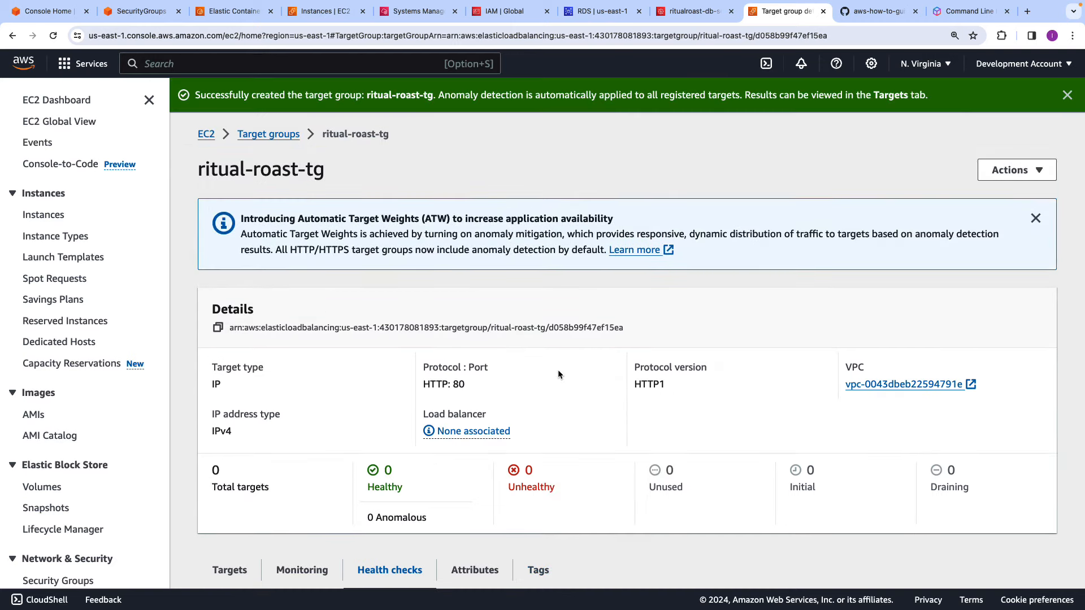
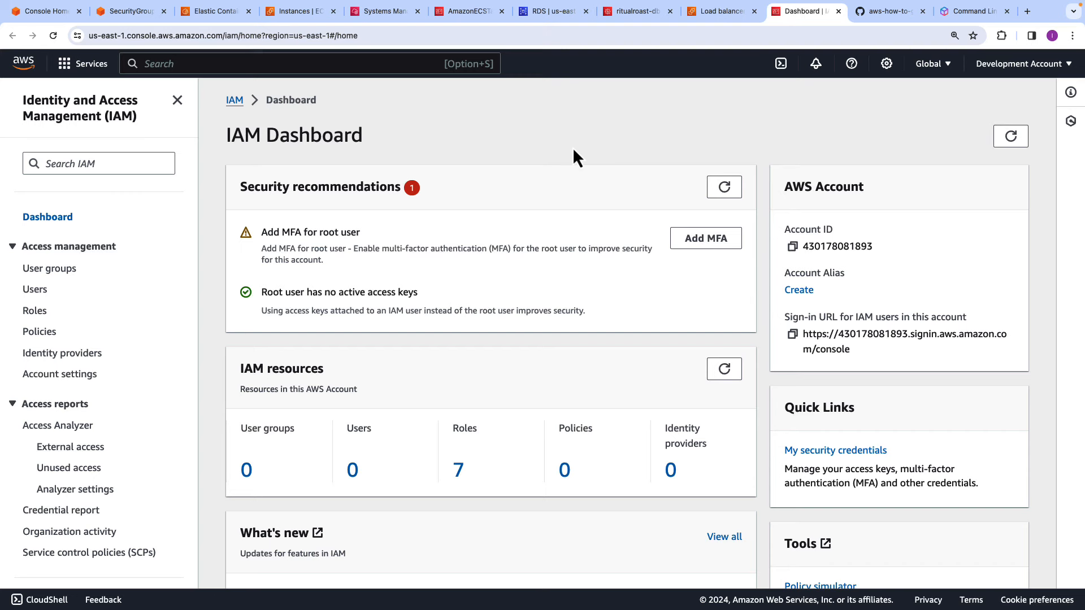
Start a new IAM policy with Secrets Manager as its service
left_click(42, 334)
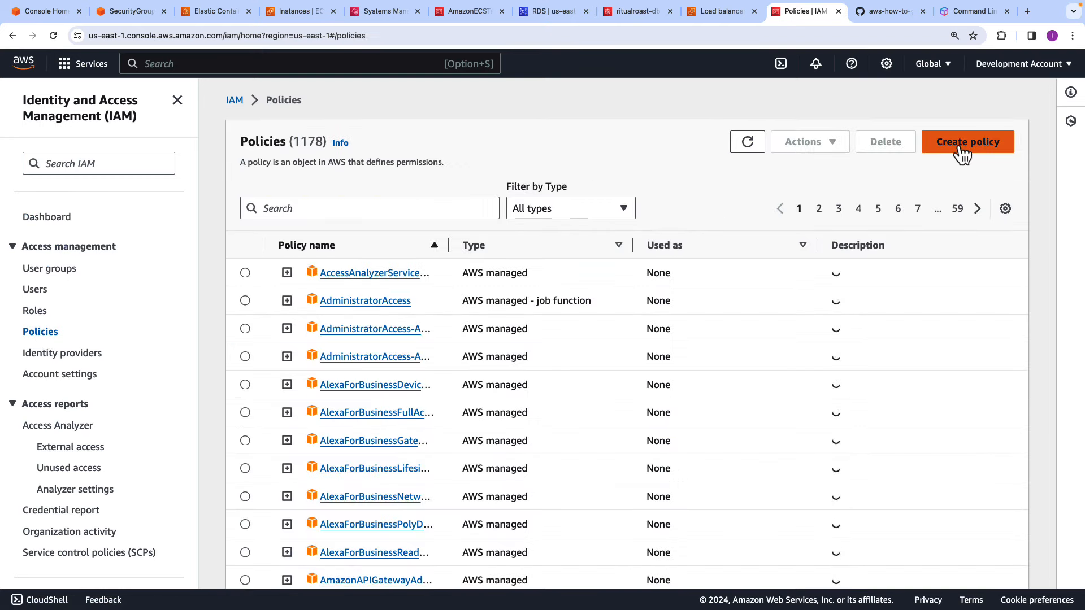
left_click(963, 144)
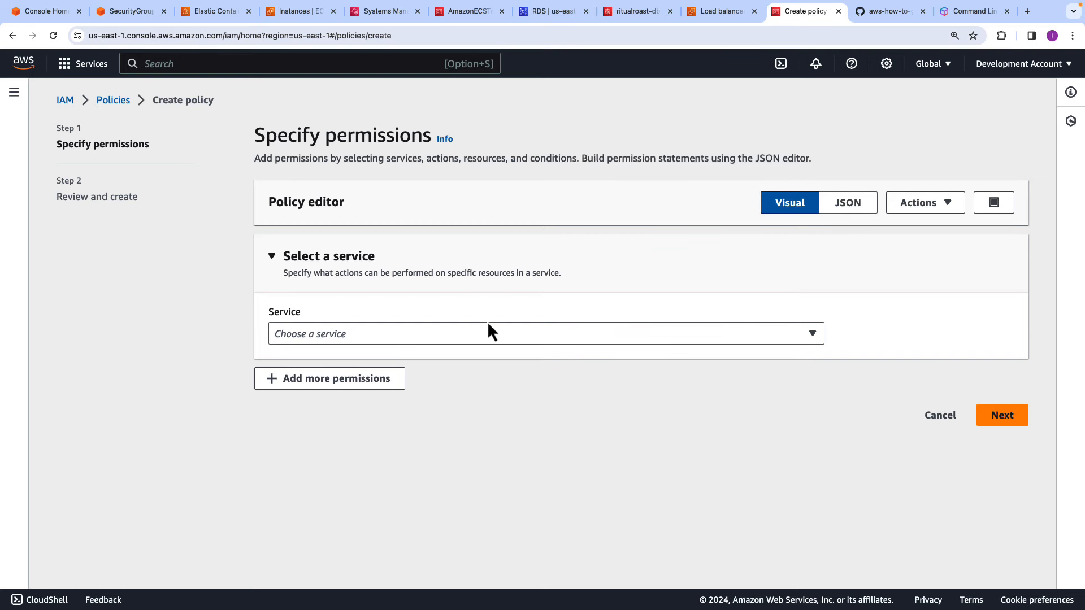
left_click(360, 333)
scroll(339, 210, "down", 3)
scroll(339, 210, "down", 5)
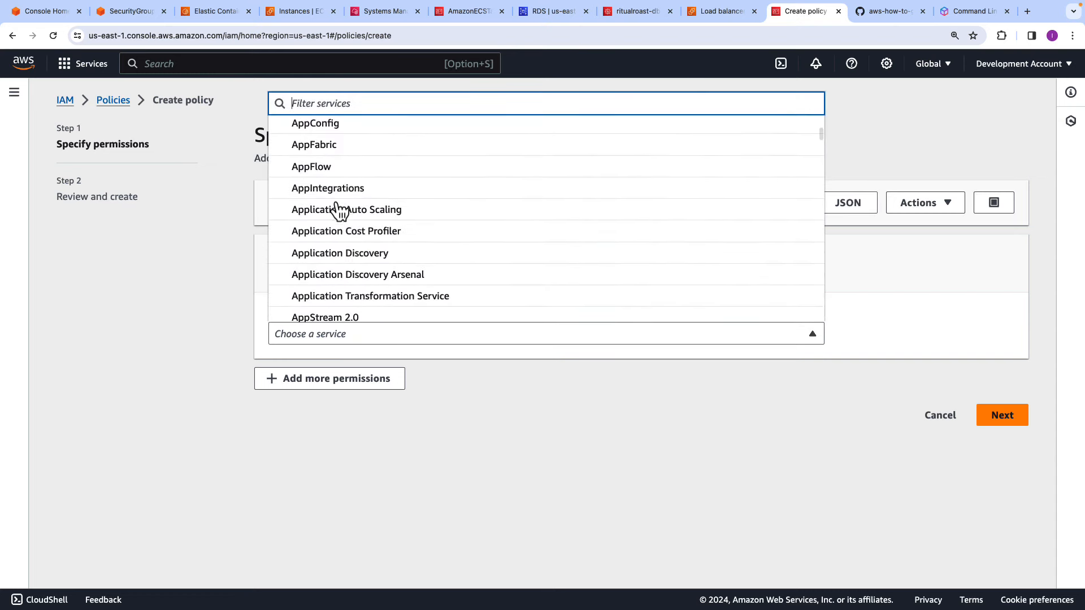
type("sec")
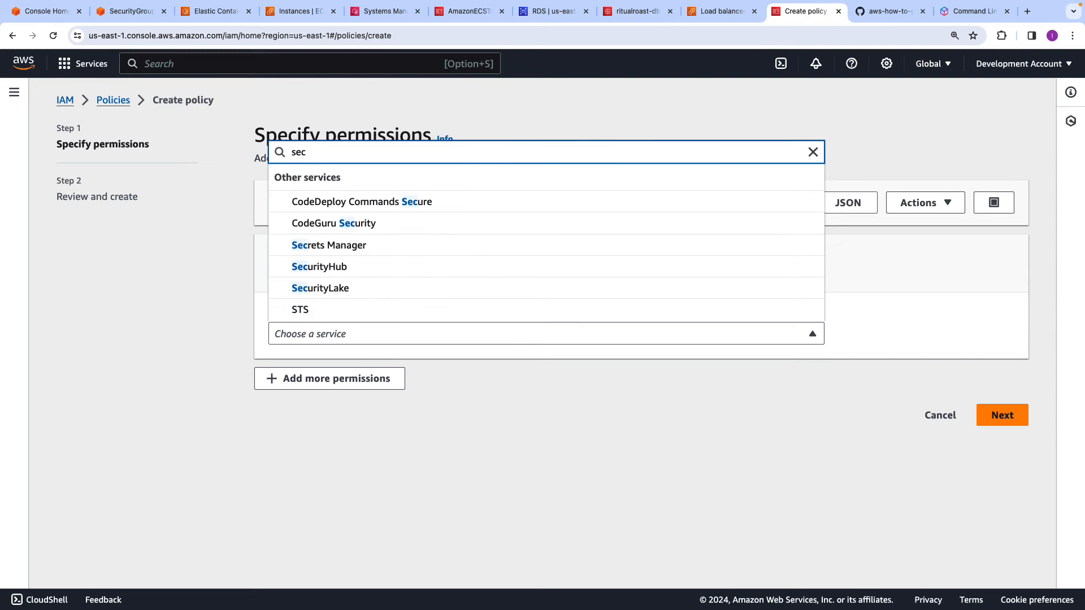
left_click(349, 247)
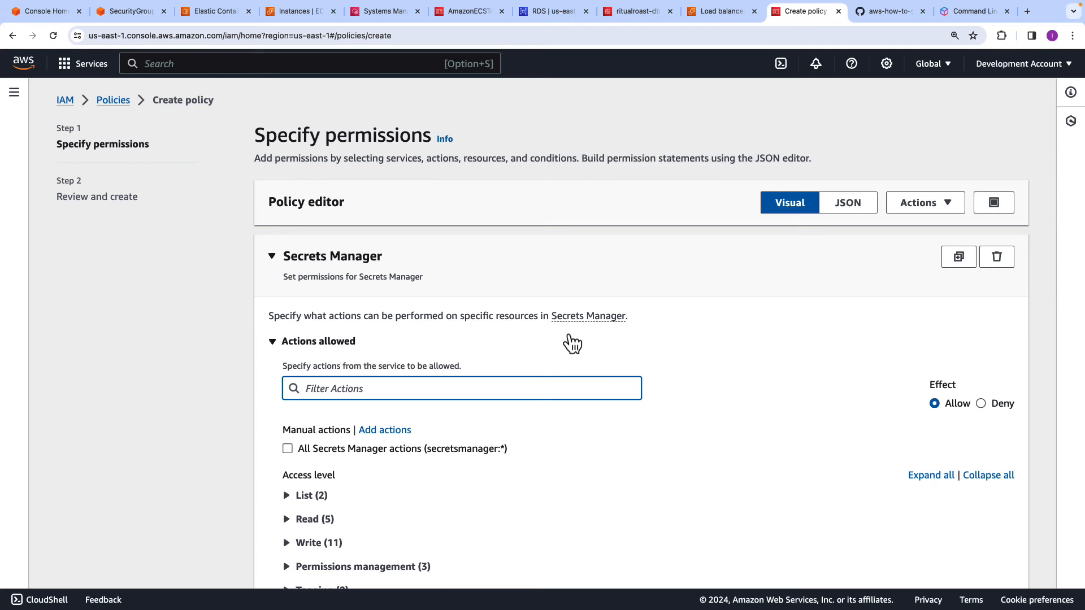
Allow the GetSecretValue action, then switch to the ritualroast-db-secret details tab
scroll(607, 373, "down", 1)
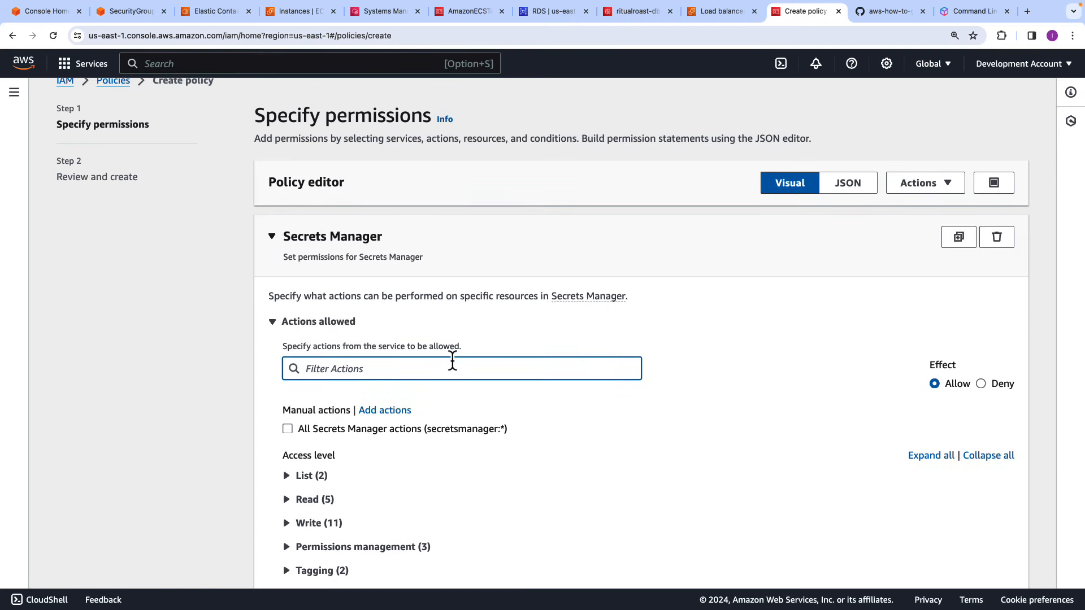
type("get")
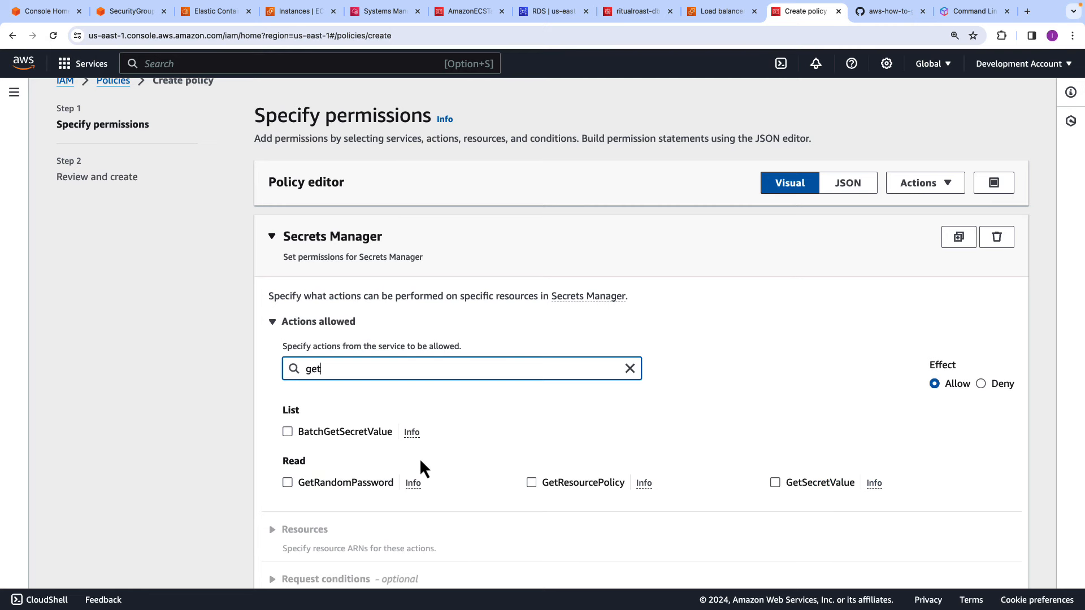
left_click(774, 483)
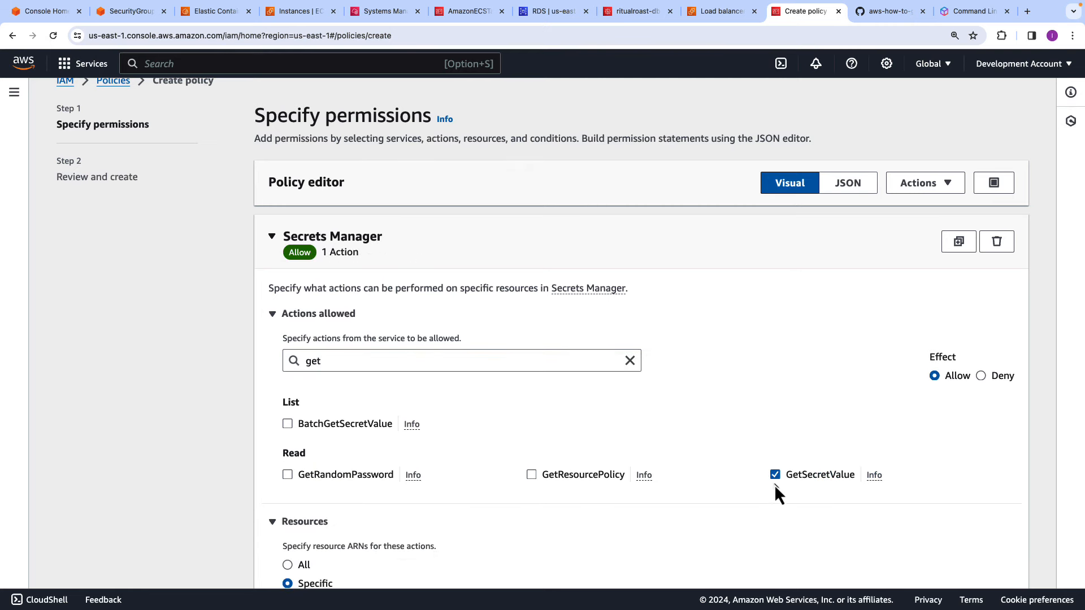
scroll(564, 421, "down", 5)
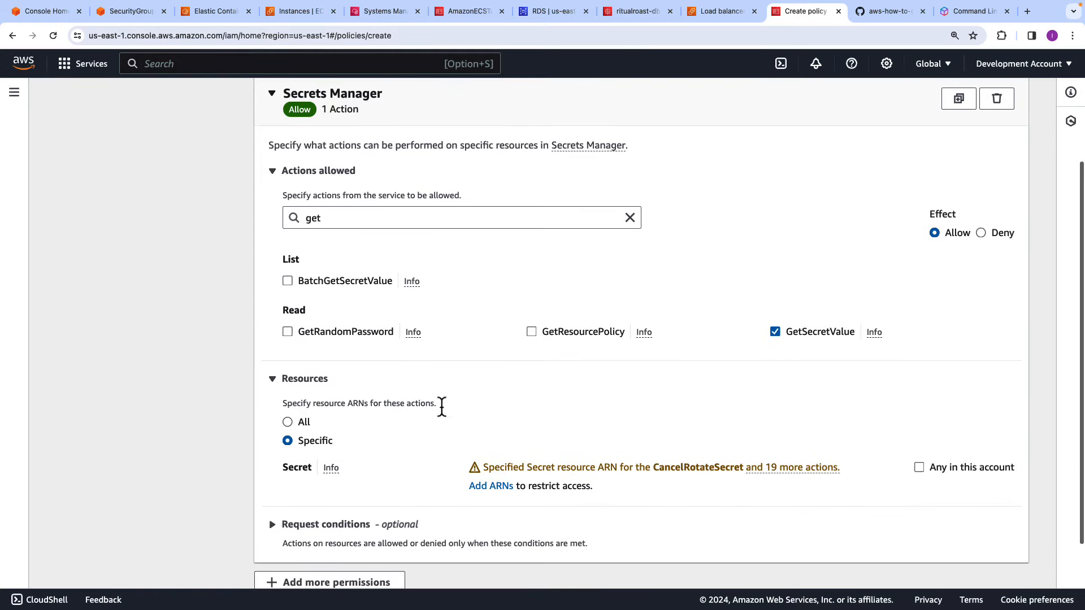
scroll(371, 409, "down", 2)
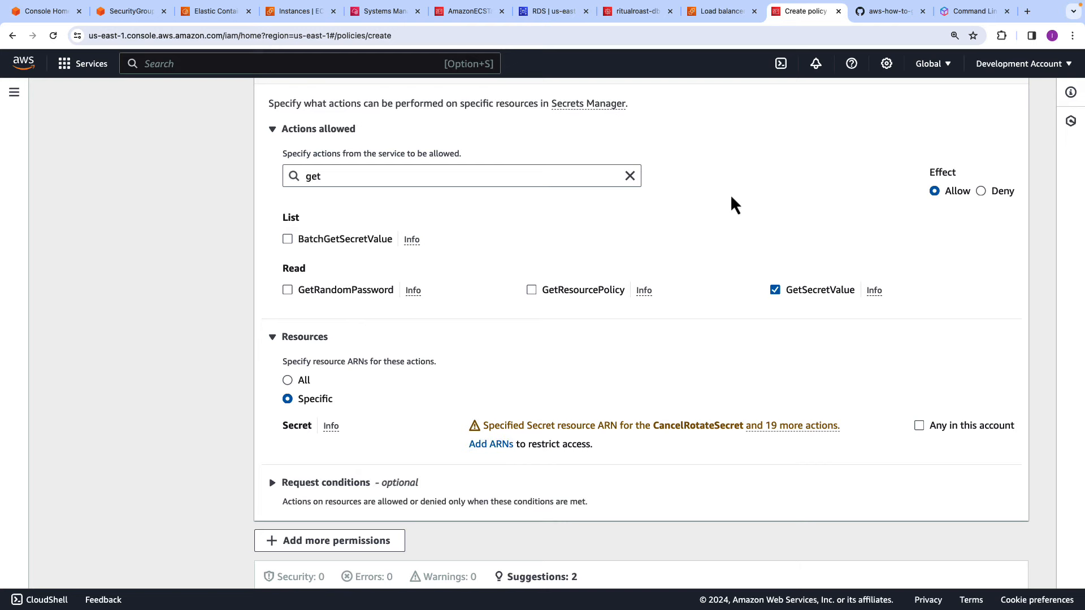
left_click(629, 12)
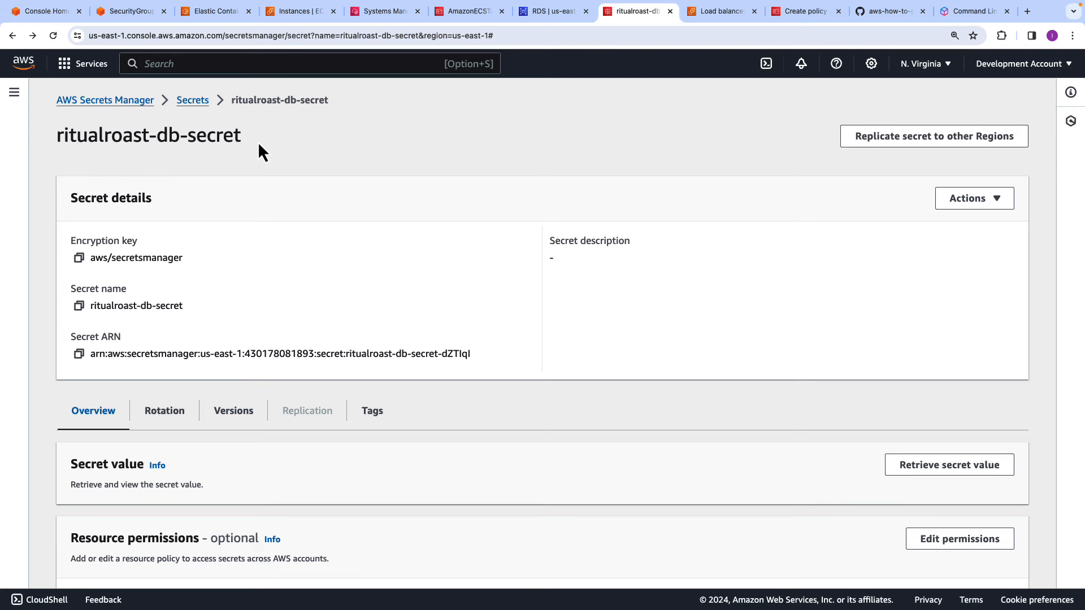
Restrict GetSecretValue to the copied ritualroast-db-secret ARN as the policy's only resource
left_click(79, 354)
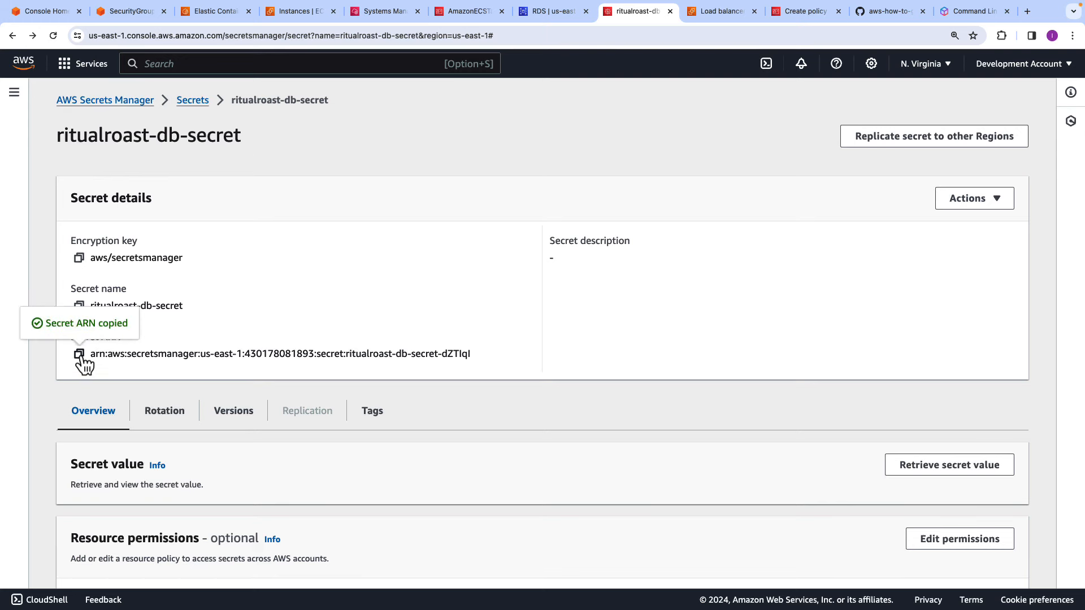
left_click(799, 13)
left_click(488, 445)
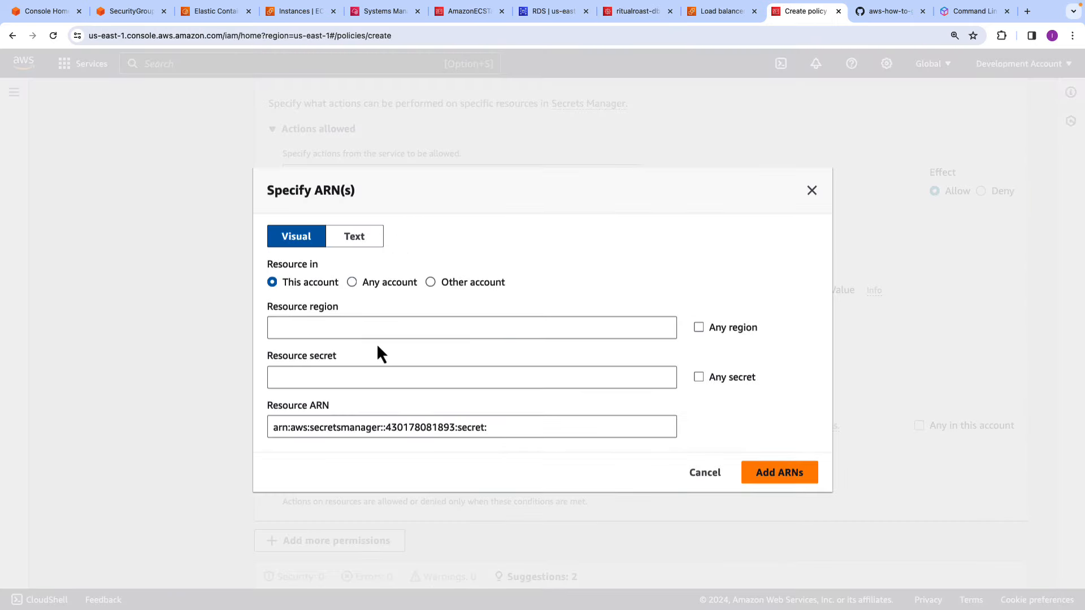
triple_click(400, 428)
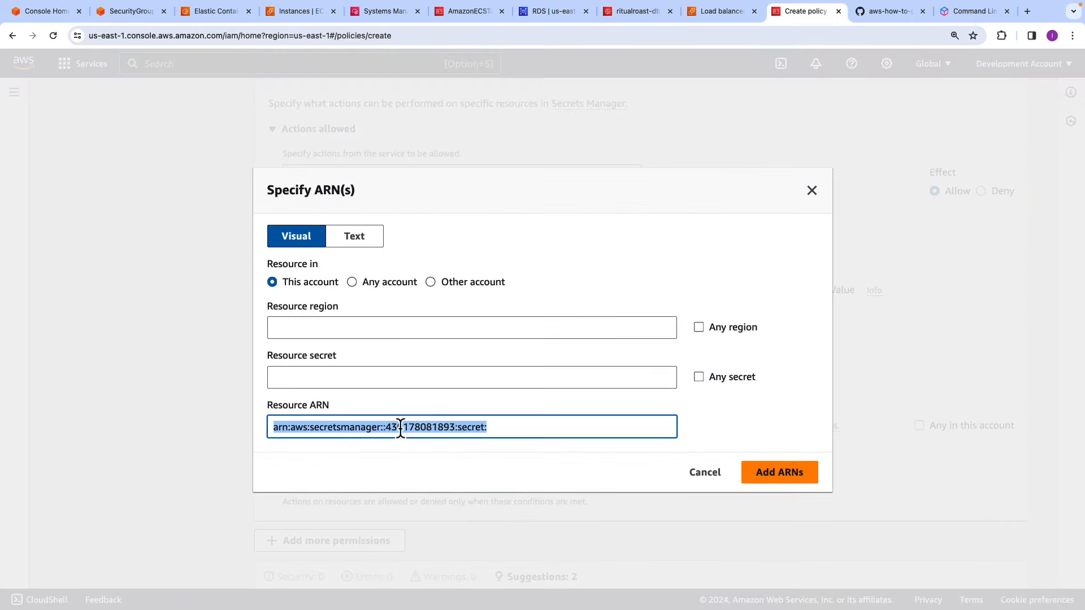
key("super+v")
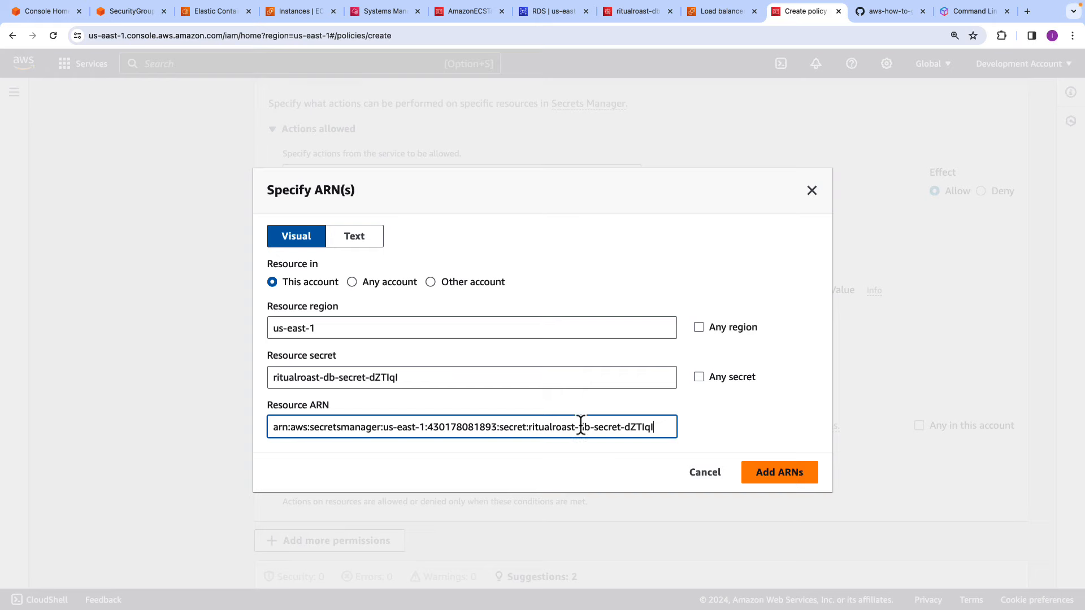
left_click(797, 477)
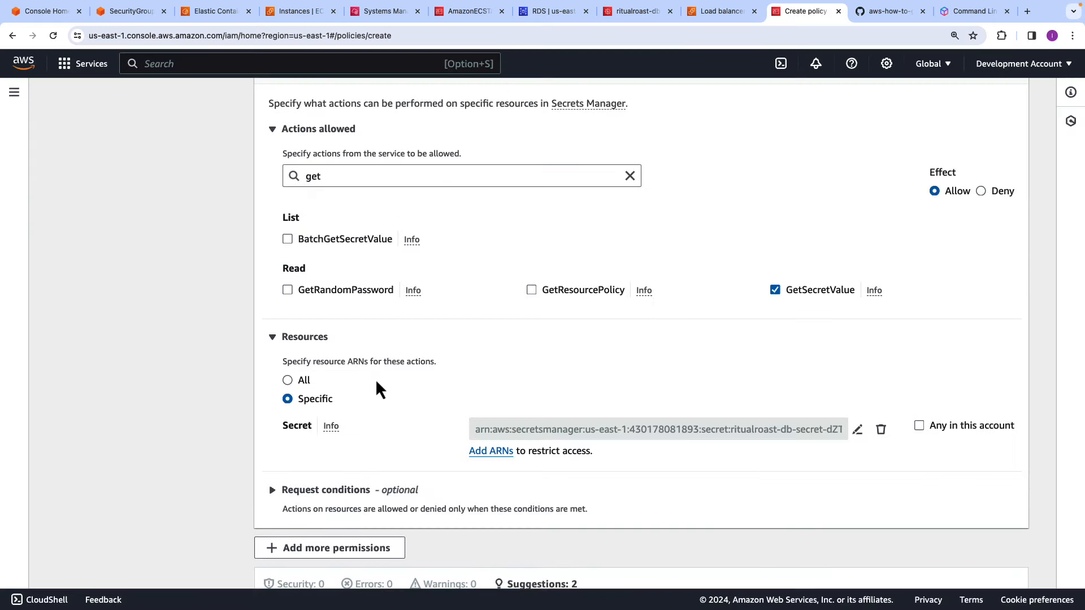
scroll(339, 401, "down", 1)
scroll(423, 379, "up", 2)
scroll(905, 317, "up", 3)
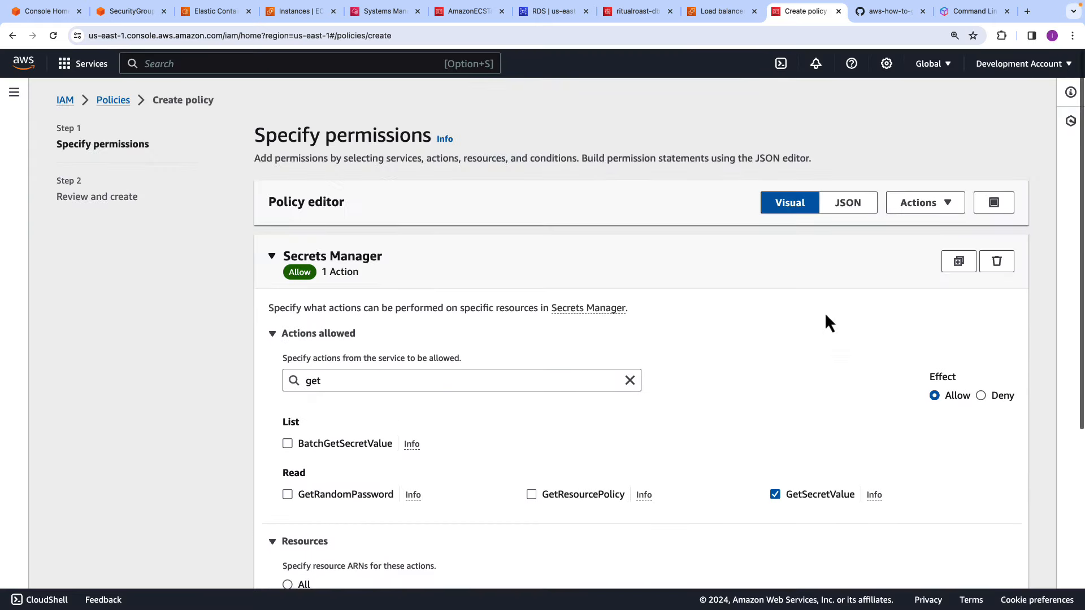
Check the policy's JSON and continue to the review step
left_click(836, 207)
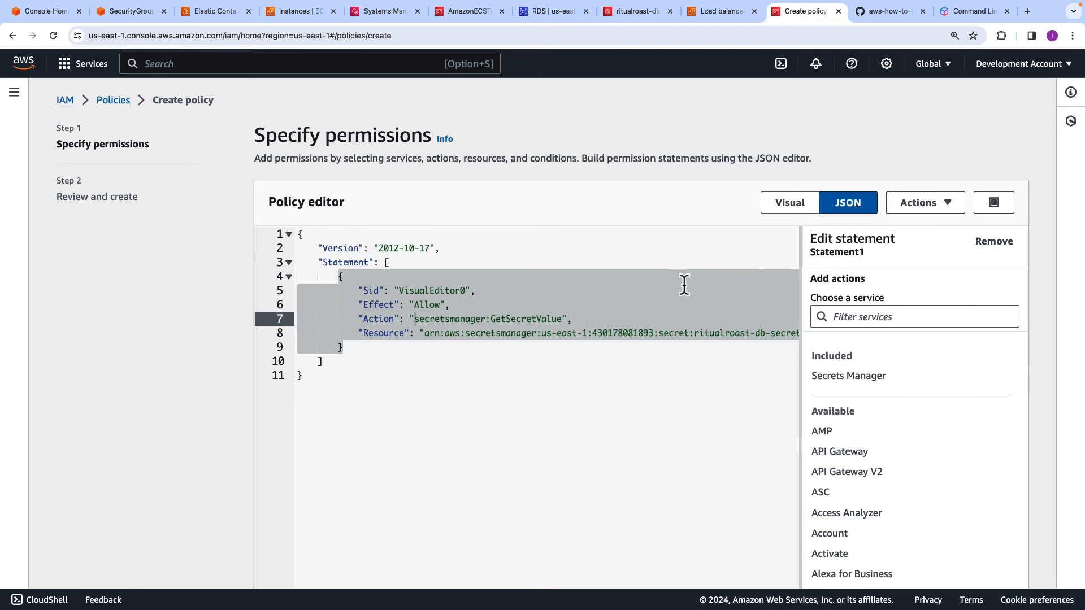
scroll(598, 327, "down", 3)
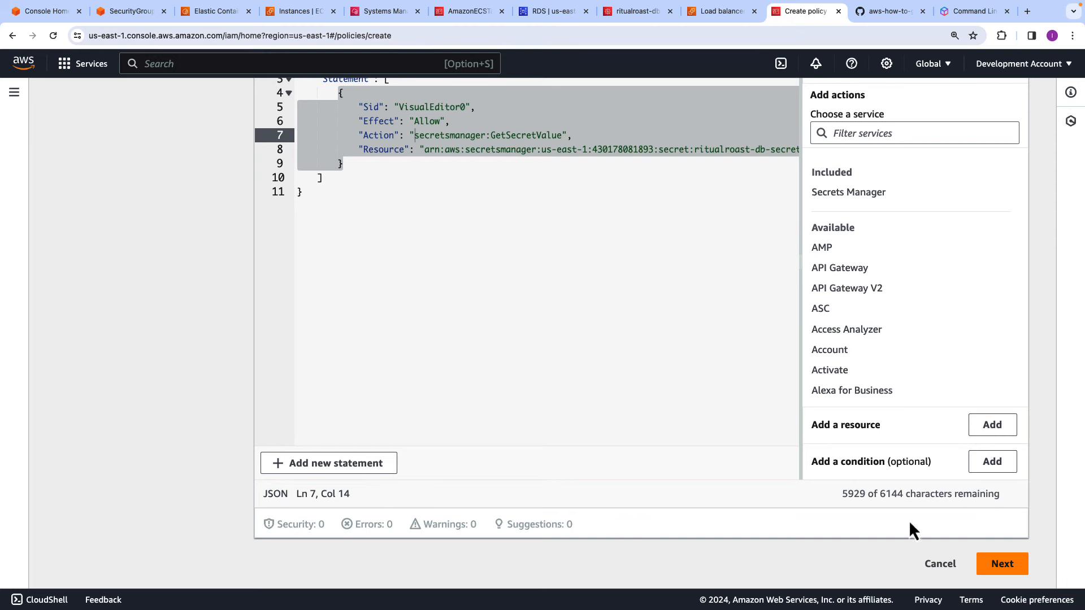
left_click(1000, 565)
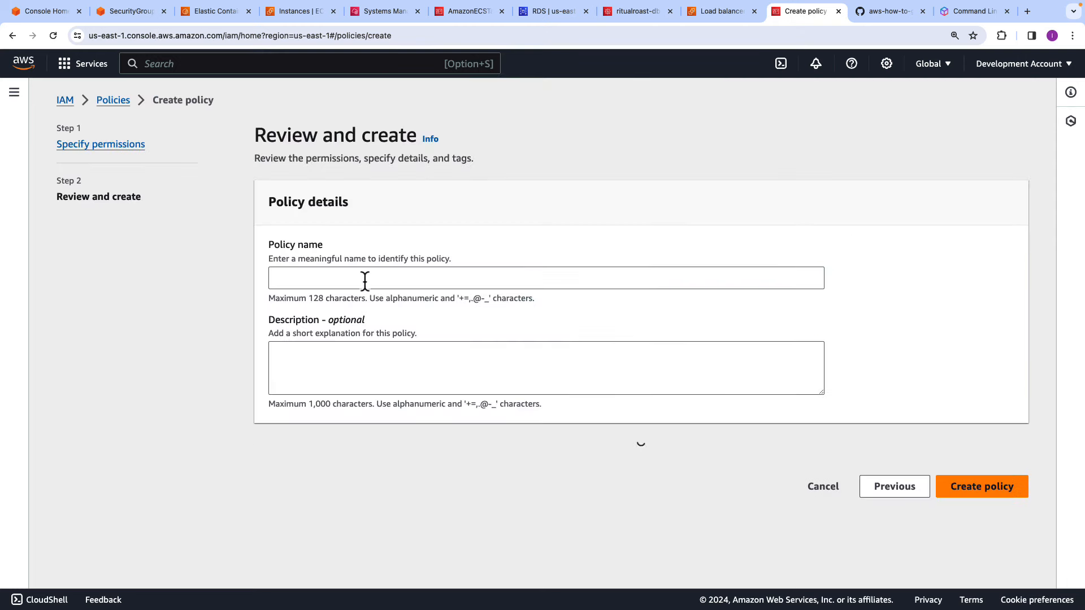
scroll(364, 283, "down", 2)
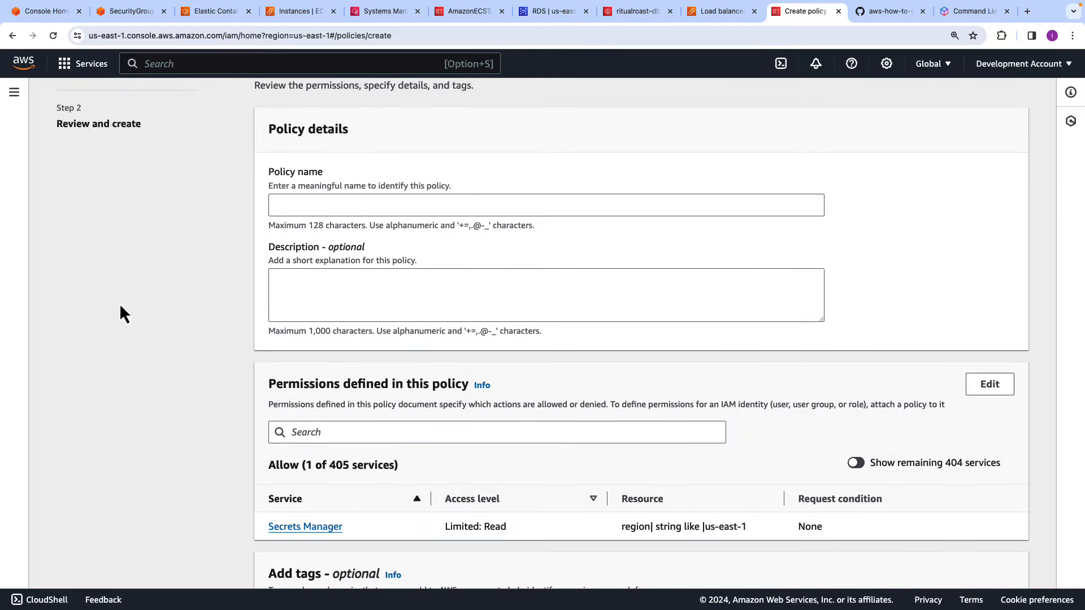
Name the policy 'ritual-roast-allow-read-db-secret-policy' and create it
left_click(362, 205)
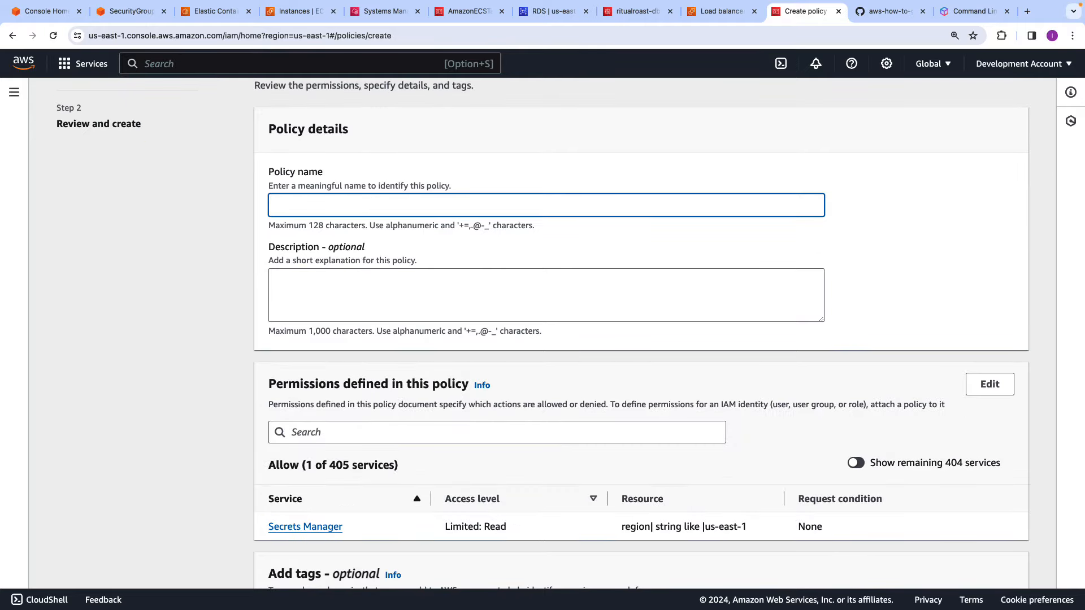
type("ritual-roast-allow-read-db")
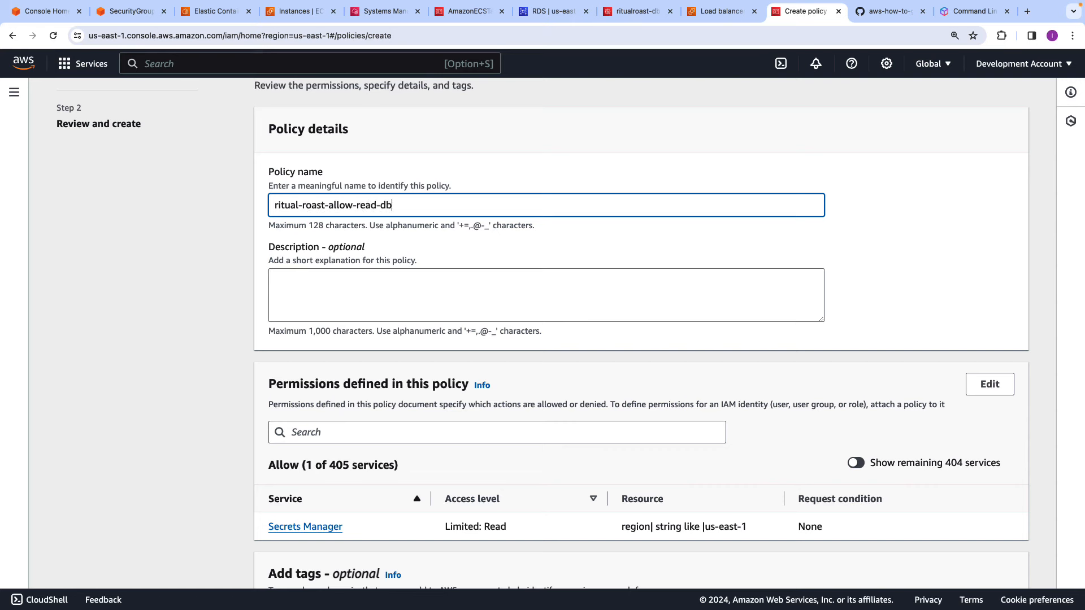
type("-secret-policy")
scroll(388, 361, "down", 3)
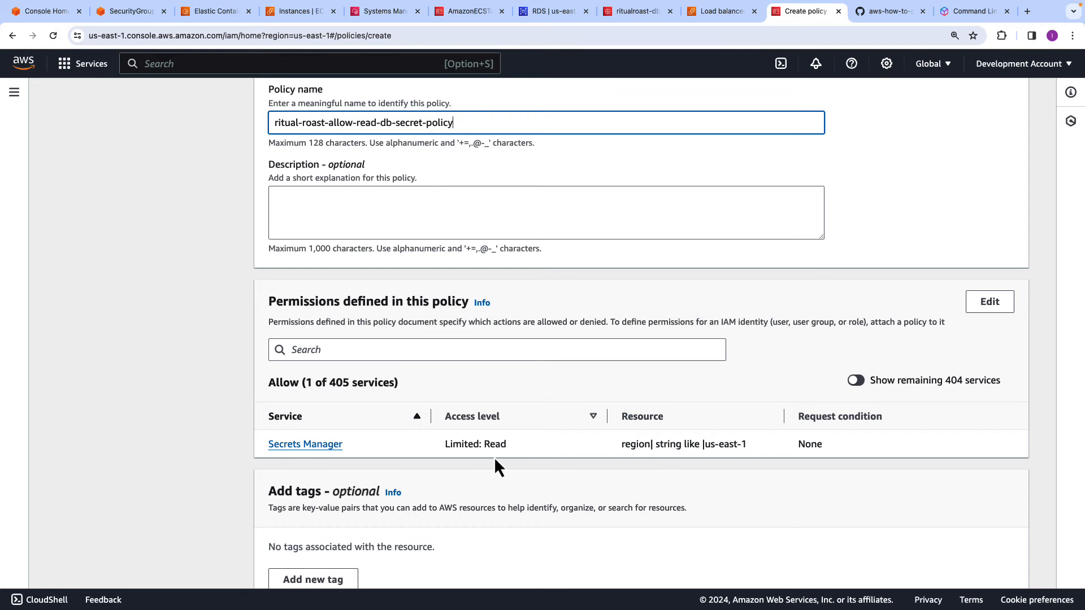
scroll(496, 461, "down", 3)
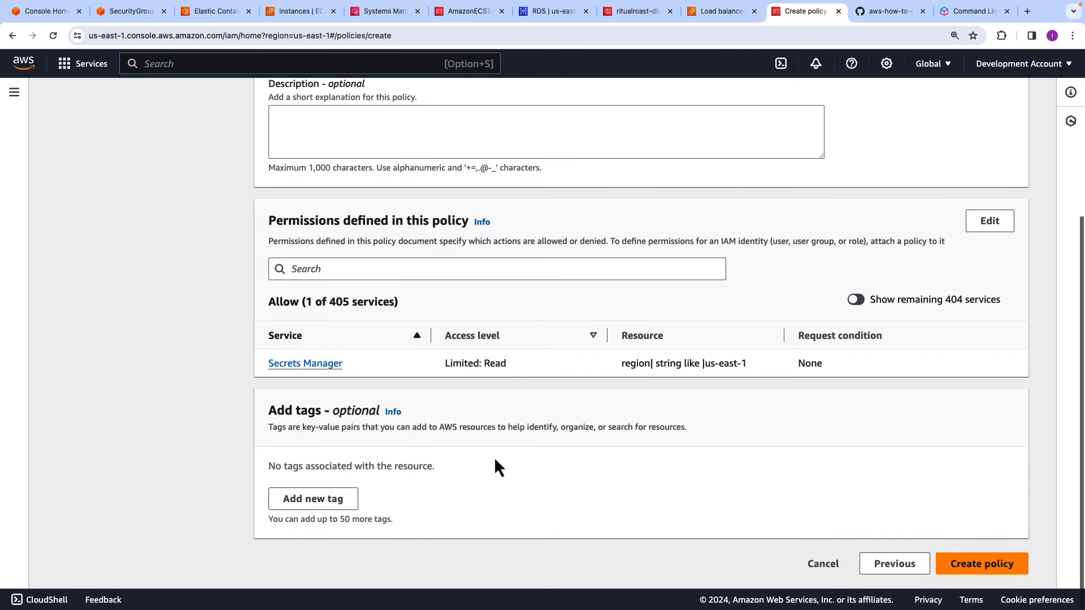
left_click(975, 564)
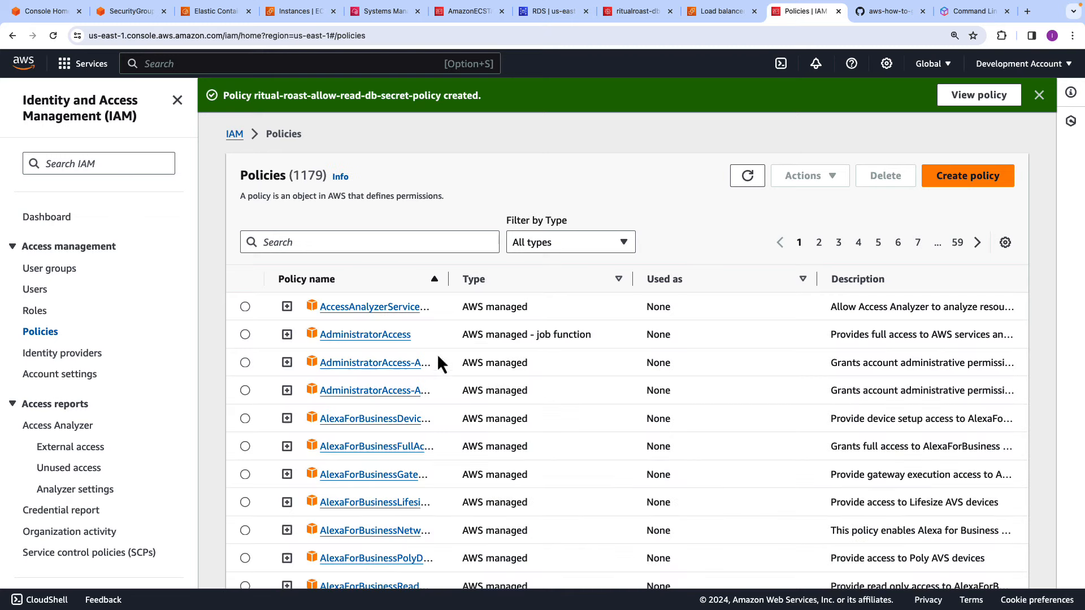
Filter policies by 'rit', inspect ritual-roast-allow-read-db-secret-policy's JSON, then go to Roles
left_click(391, 235)
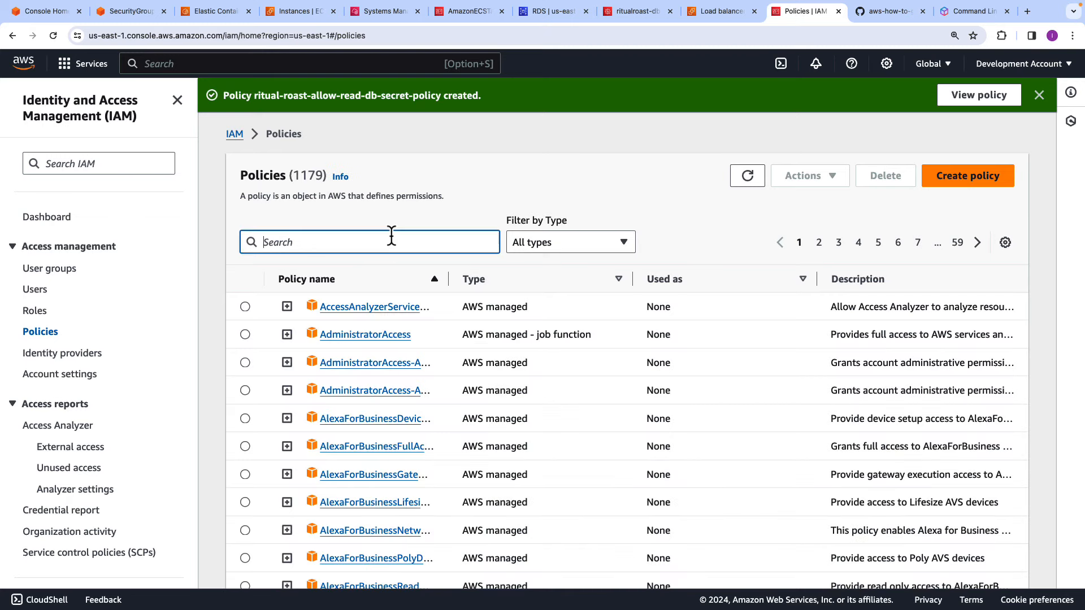
type("rit")
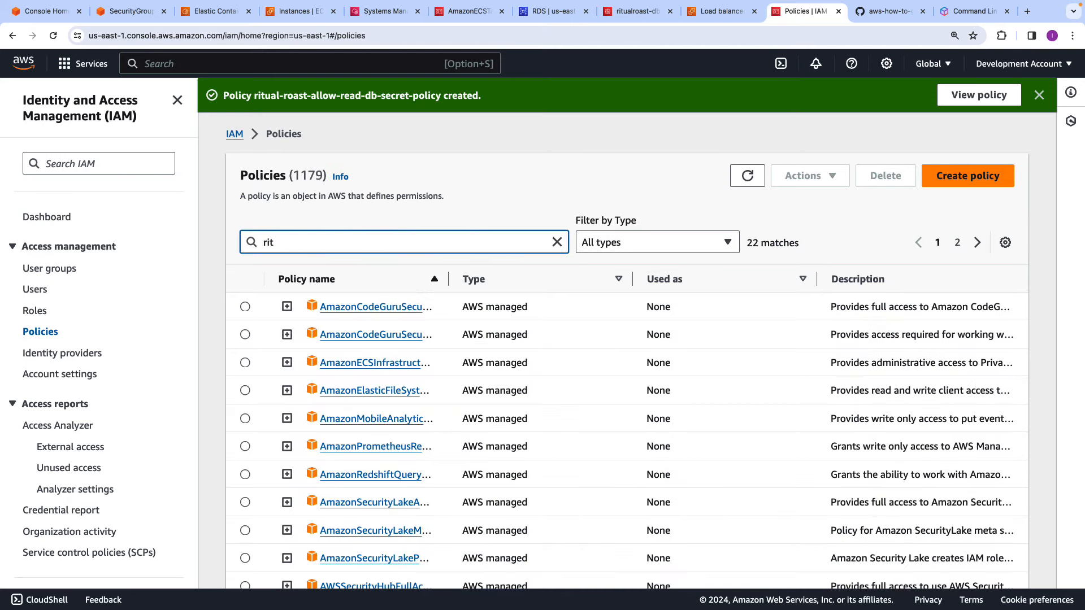
scroll(415, 376, "down", 1)
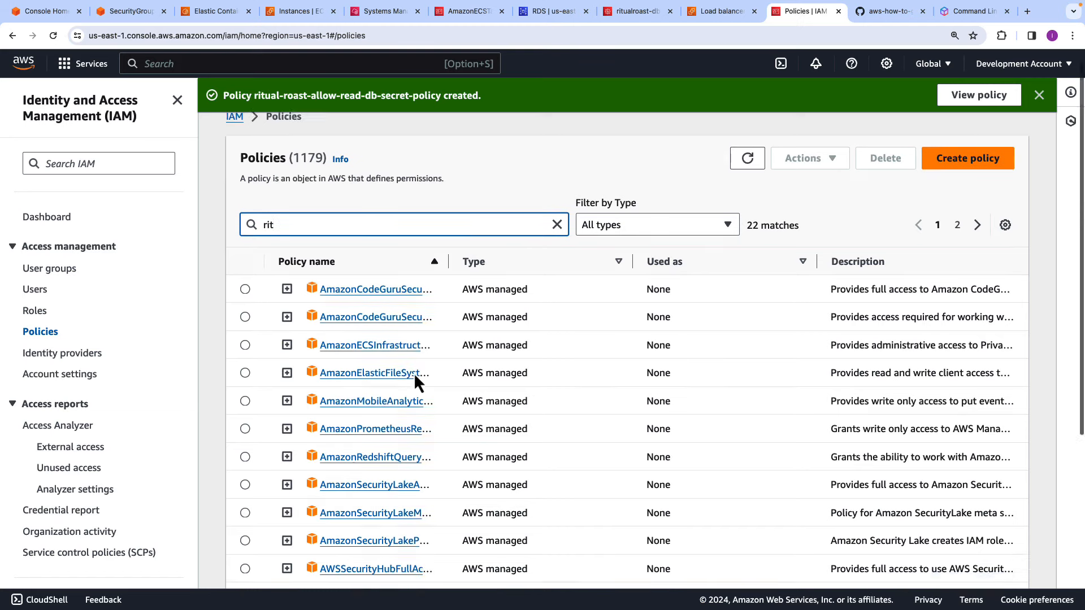
scroll(413, 372, "down", 5)
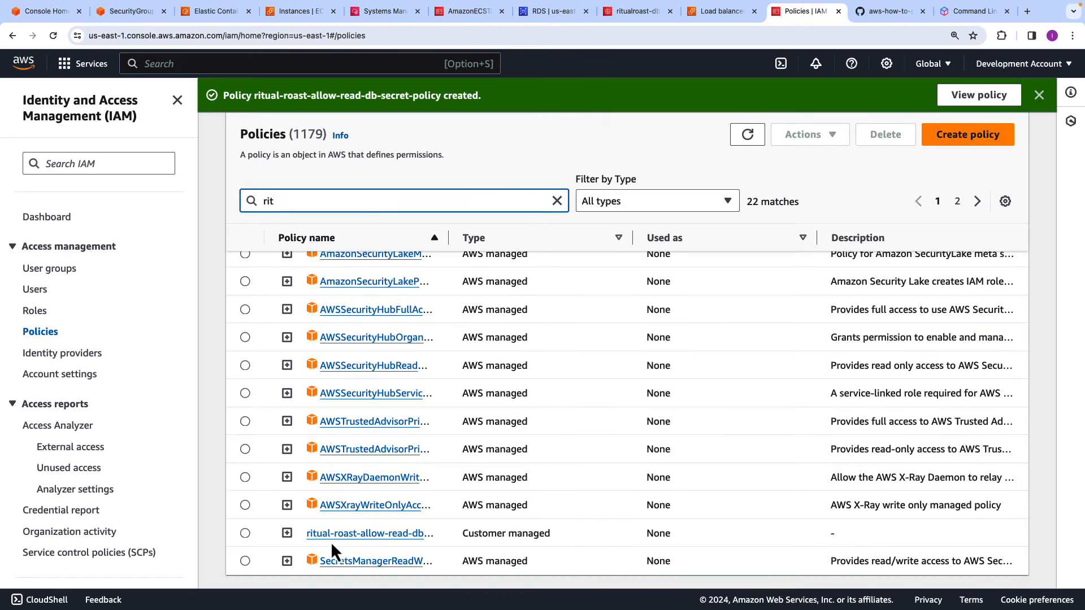
left_click(287, 533)
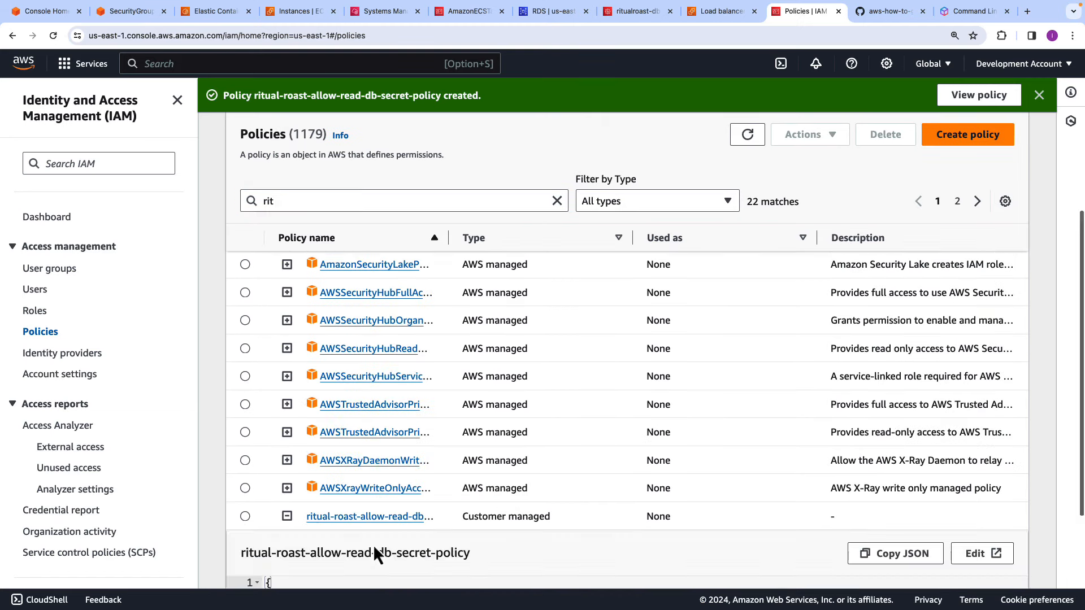
scroll(339, 548, "down", 3)
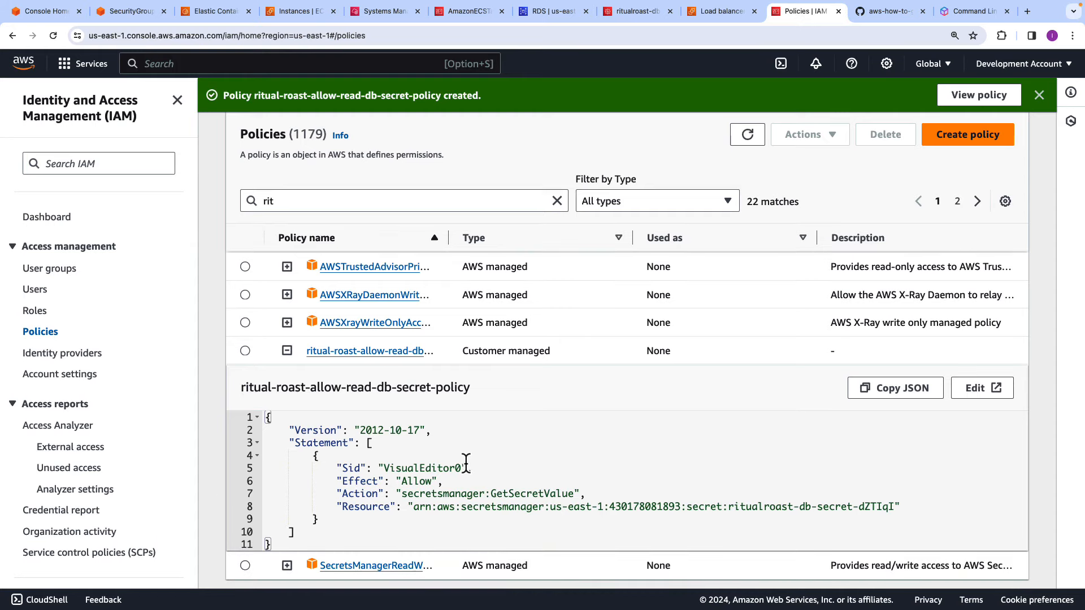
left_click(35, 310)
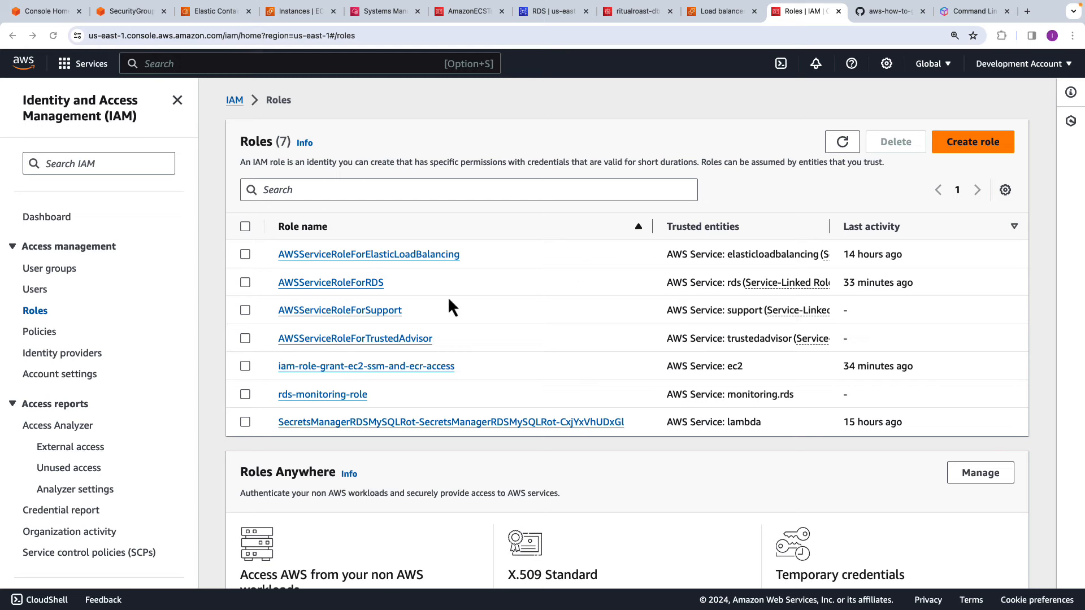
Start a new role trusted by Elastic Container Service with the Task use case
left_click(979, 141)
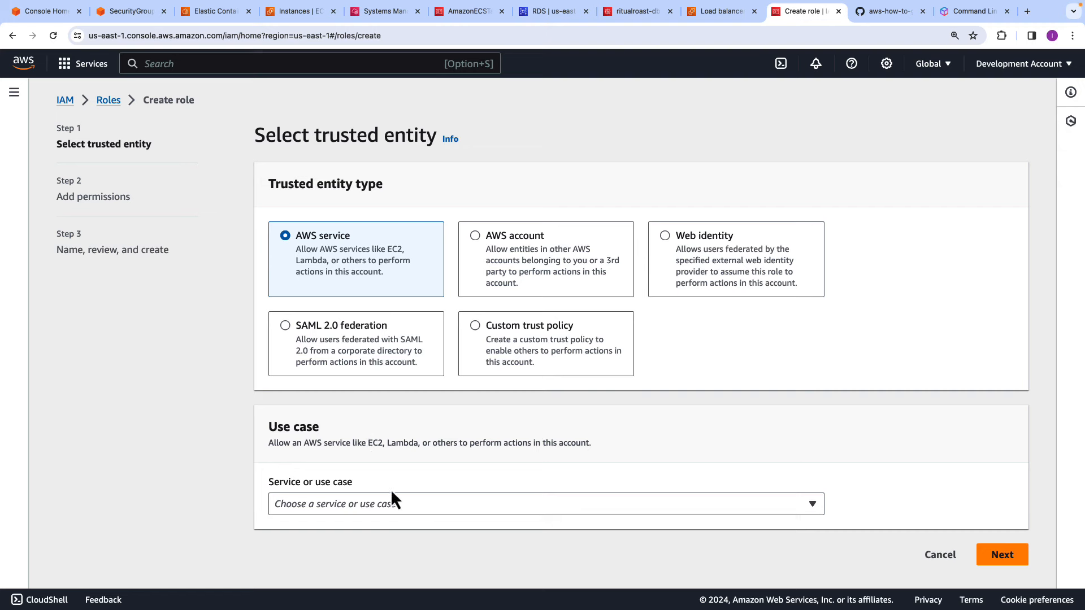
left_click(397, 511)
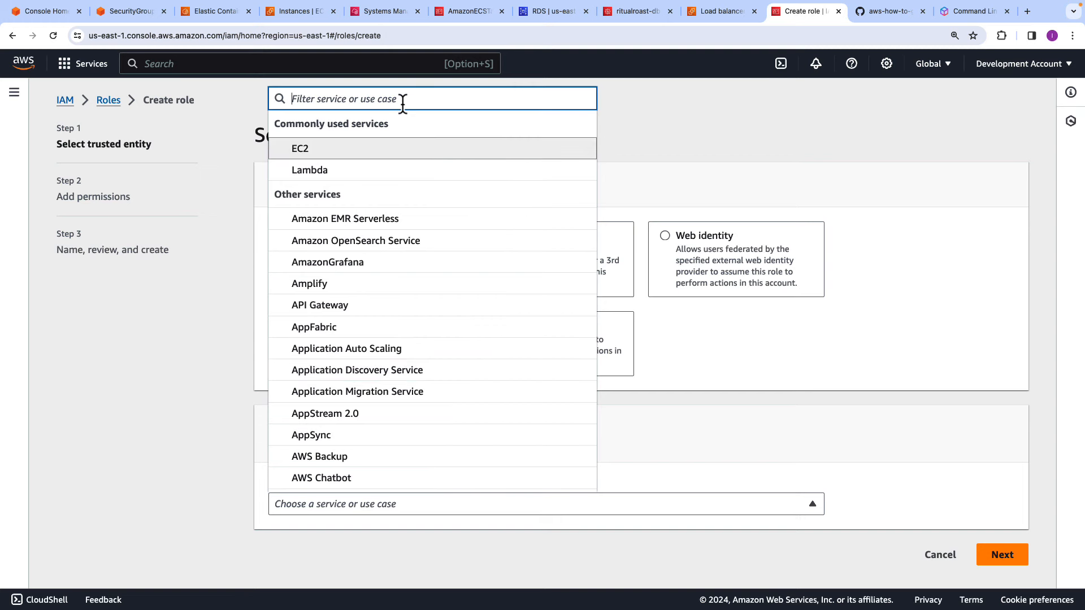
type("elas")
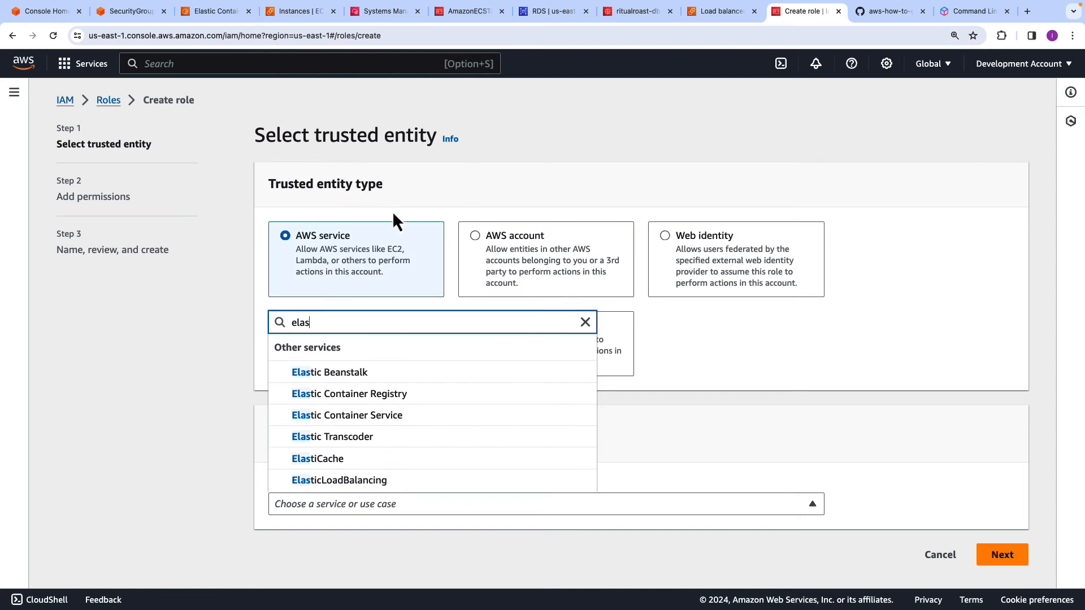
left_click(349, 416)
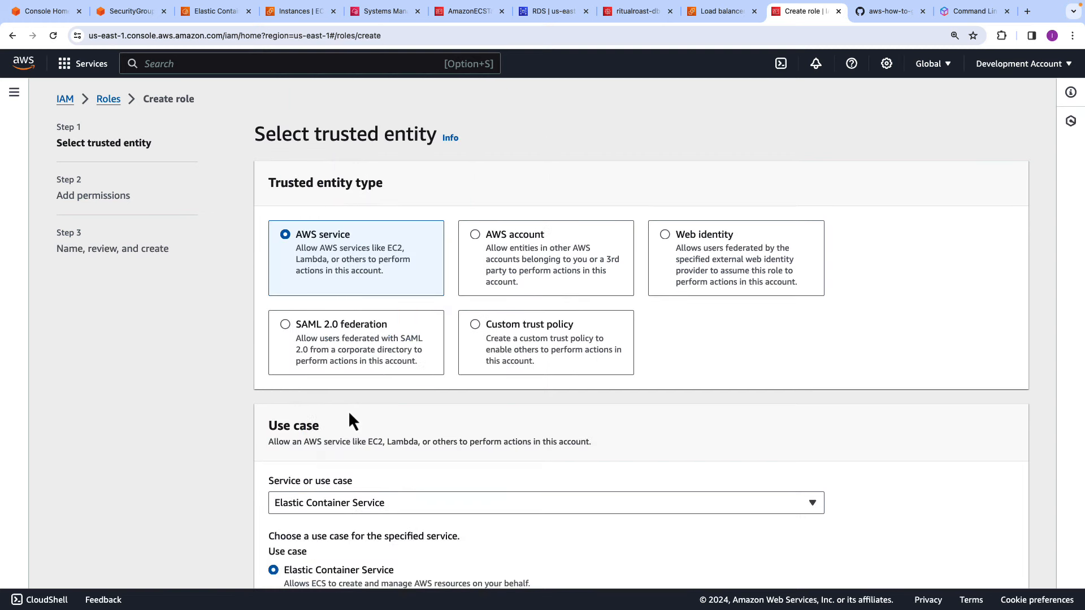
scroll(348, 410, "down", 3)
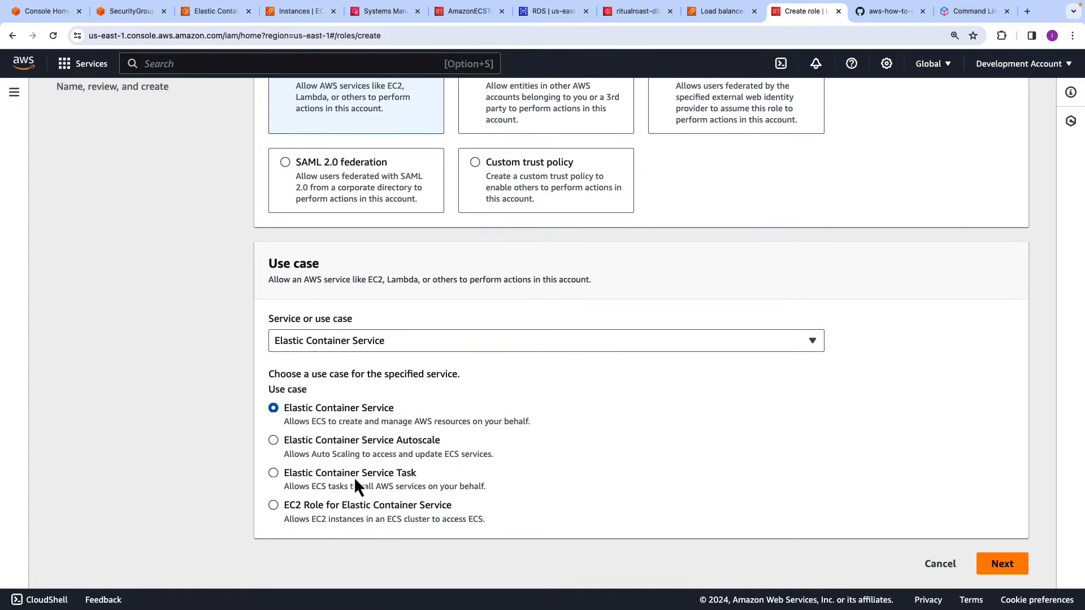
left_click(274, 475)
left_click(999, 573)
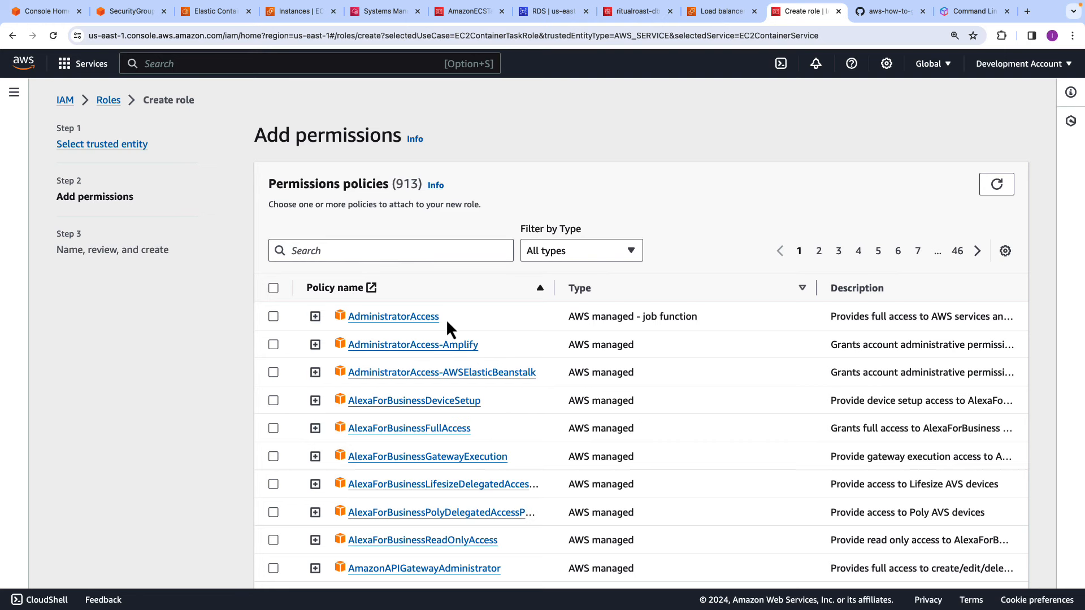
Attach AmazonECSTaskExecutionRolePolicy and ritual-roast-allow-read-db-secret-policy to the role
left_click(445, 250)
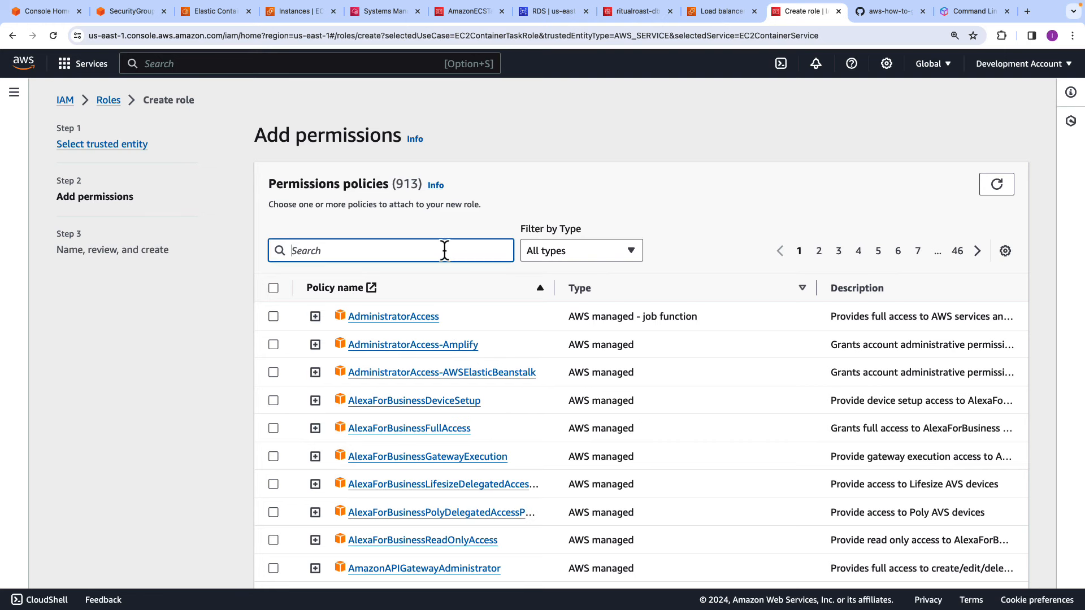
type("amazon")
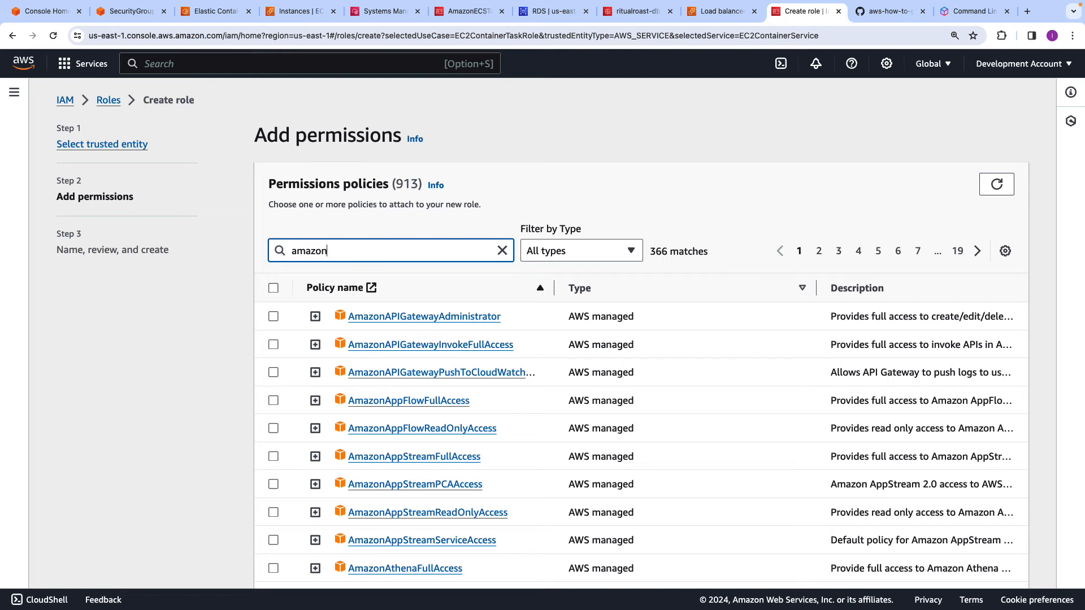
type("ecs")
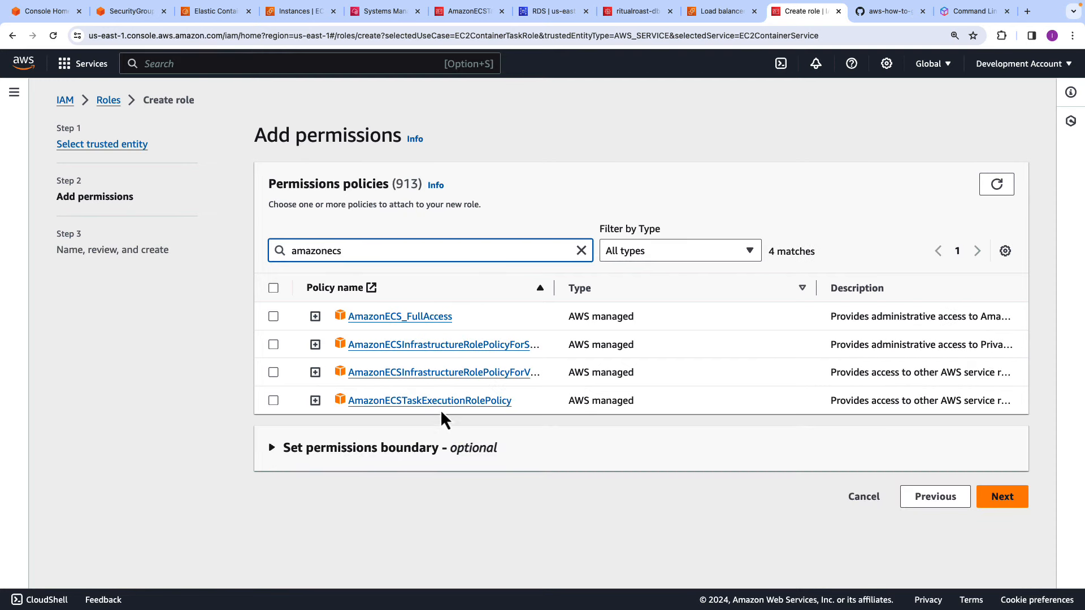
left_click(273, 400)
left_click(315, 400)
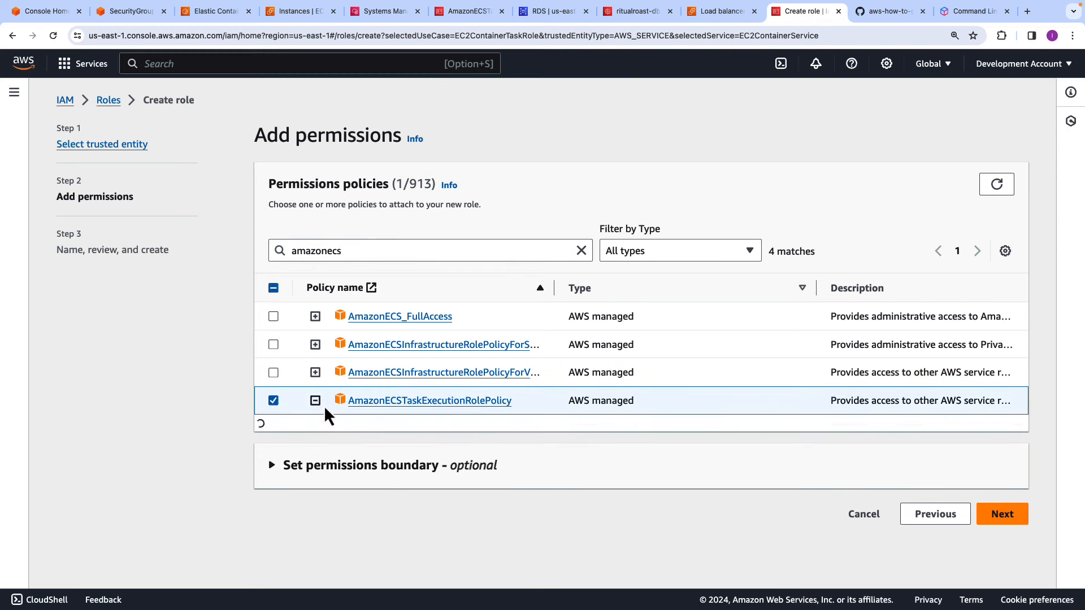
scroll(423, 416, "down", 2)
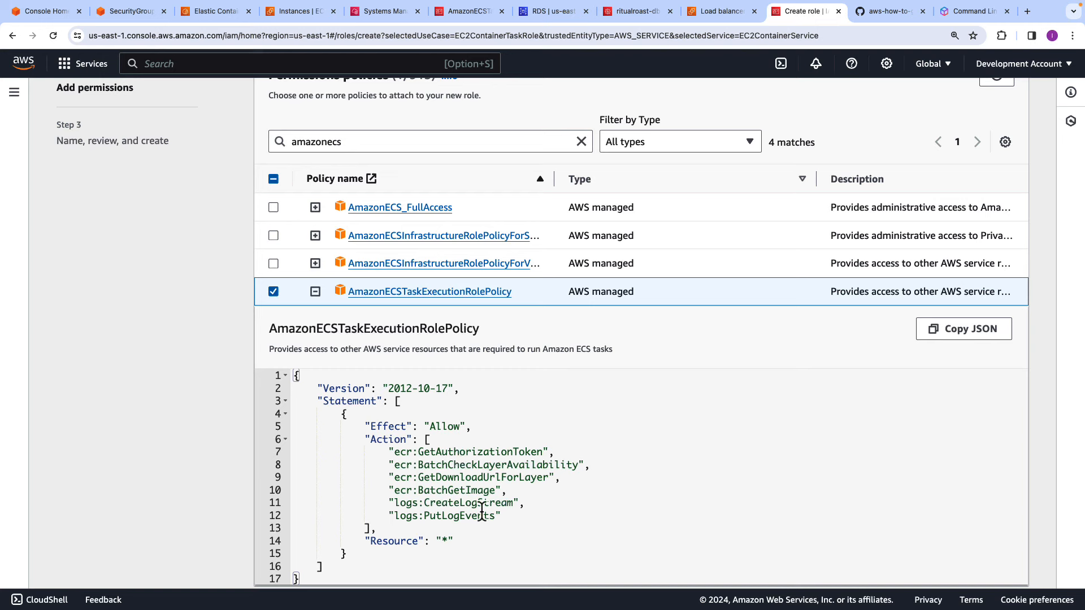
left_click(315, 293)
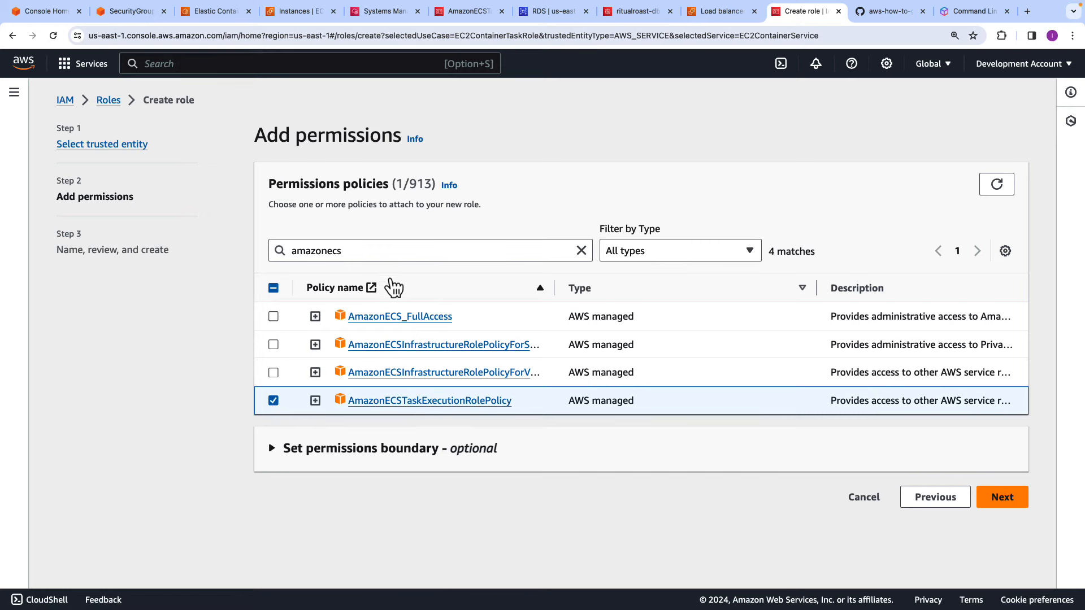
left_click(581, 250)
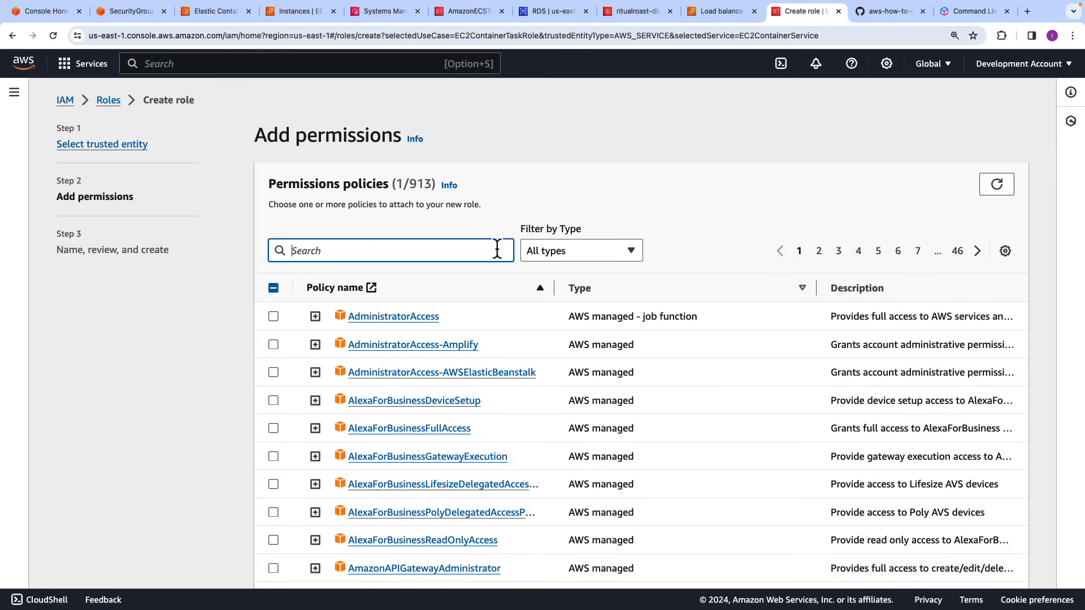
type("ritu")
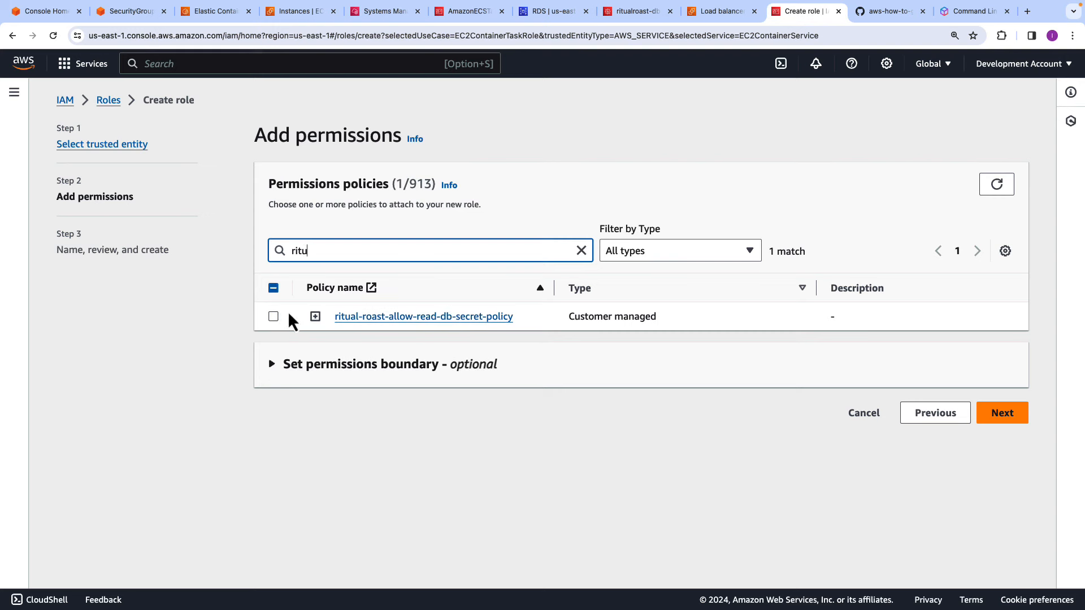
left_click(272, 316)
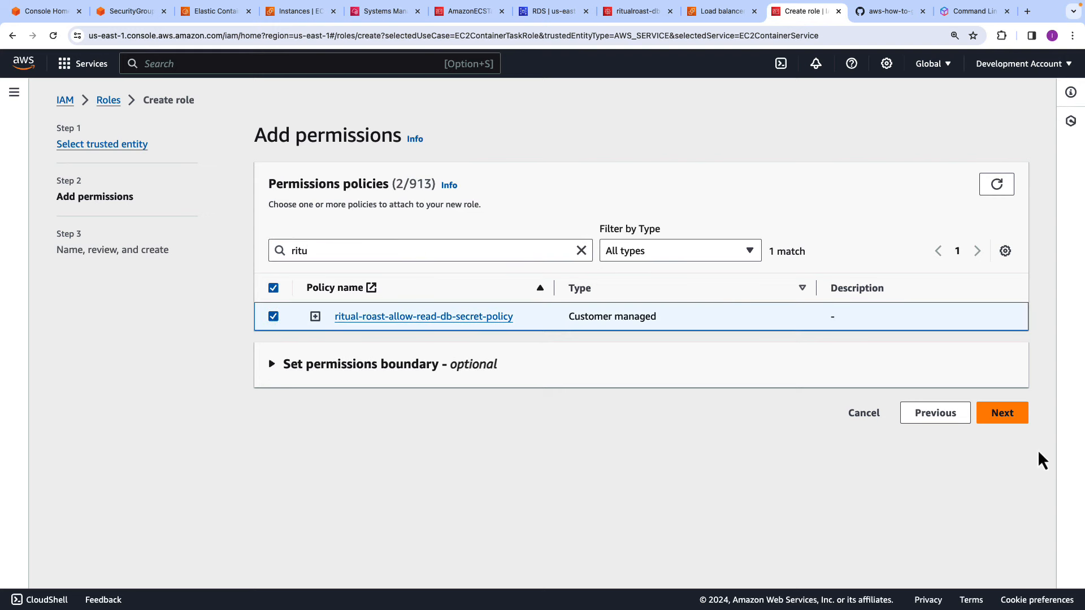
left_click(1002, 413)
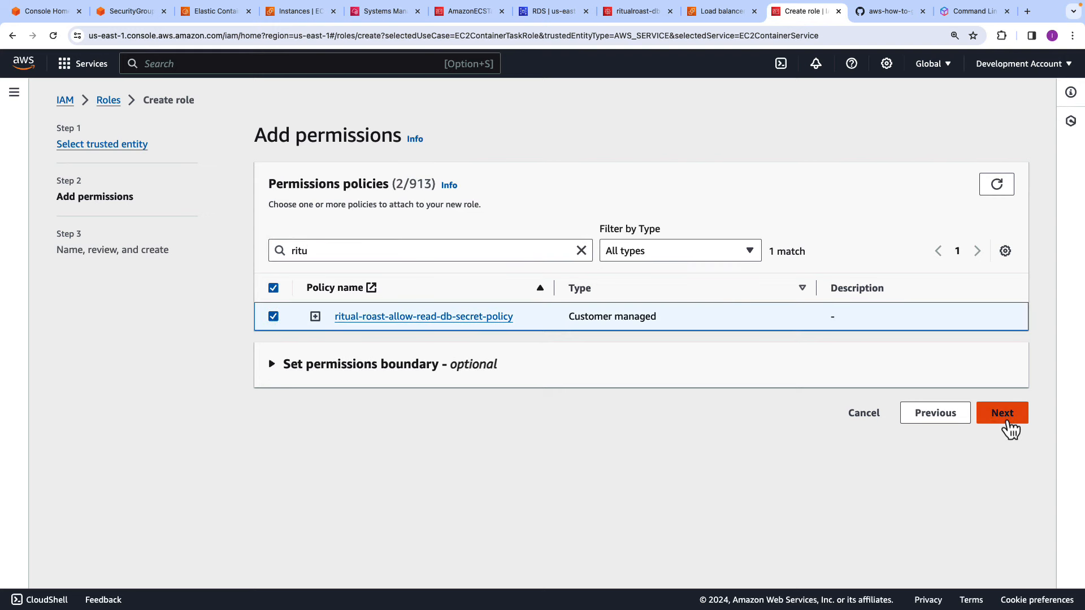
Name the role 'ritual-roast-ecs-task-role' and create it
scroll(571, 395, "down", 2)
scroll(570, 395, "down", 4)
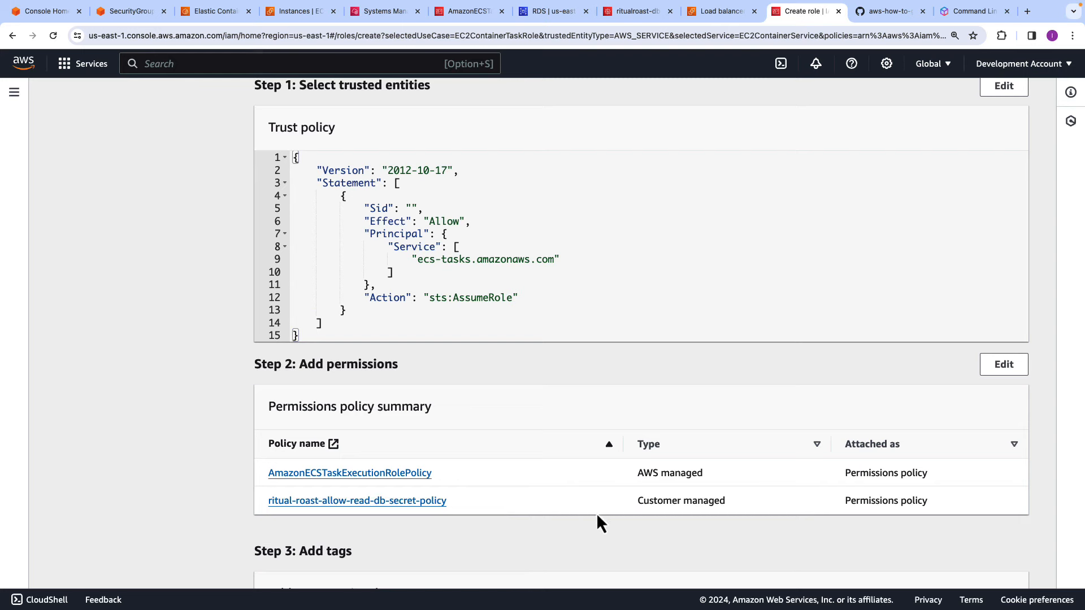
scroll(456, 471, "up", 3)
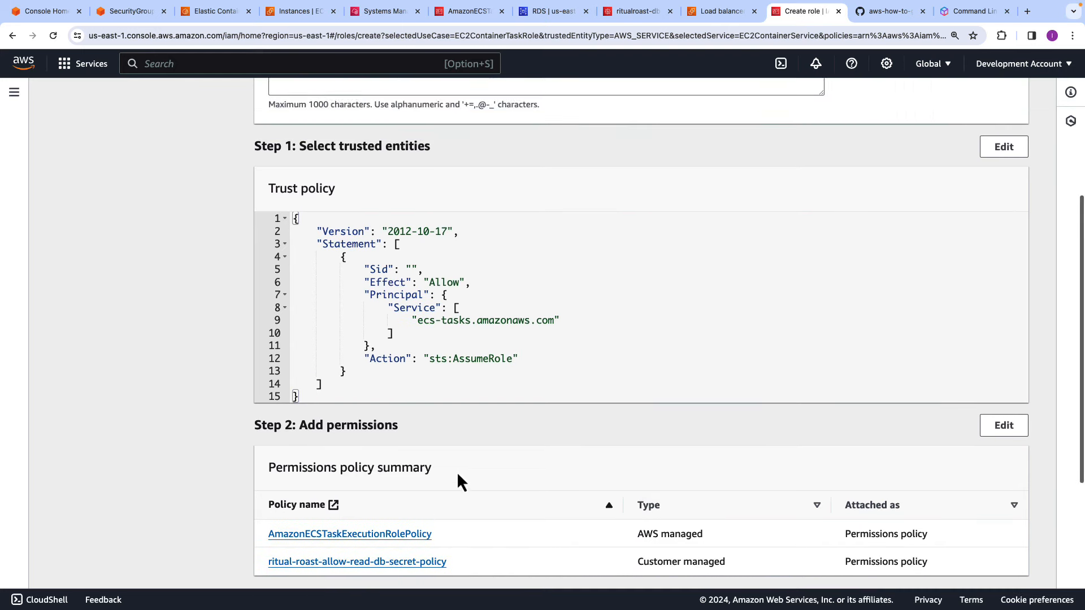
scroll(457, 472, "up", 5)
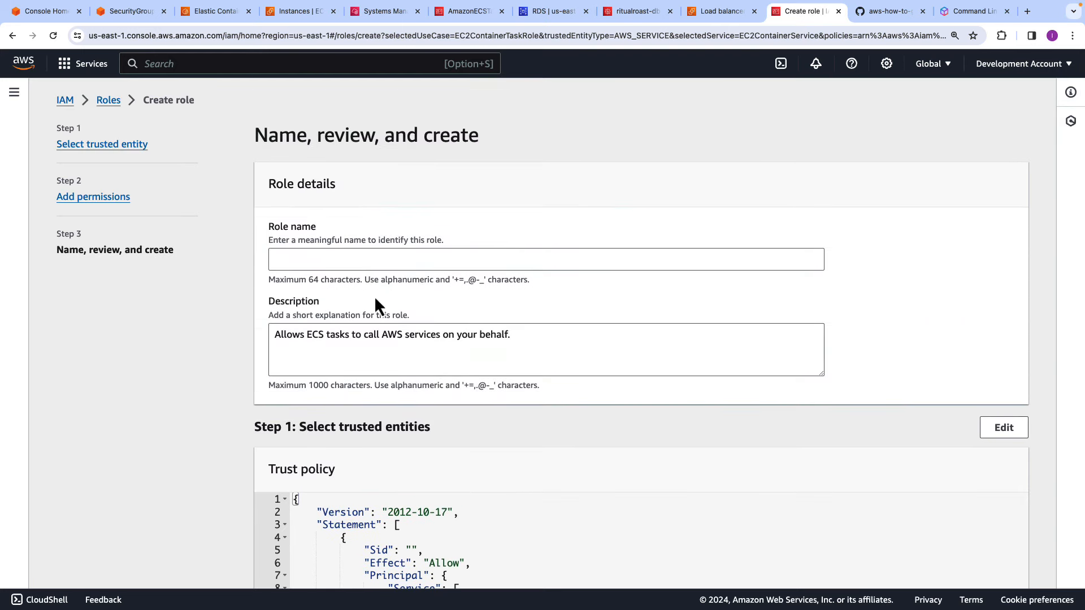
left_click(337, 259)
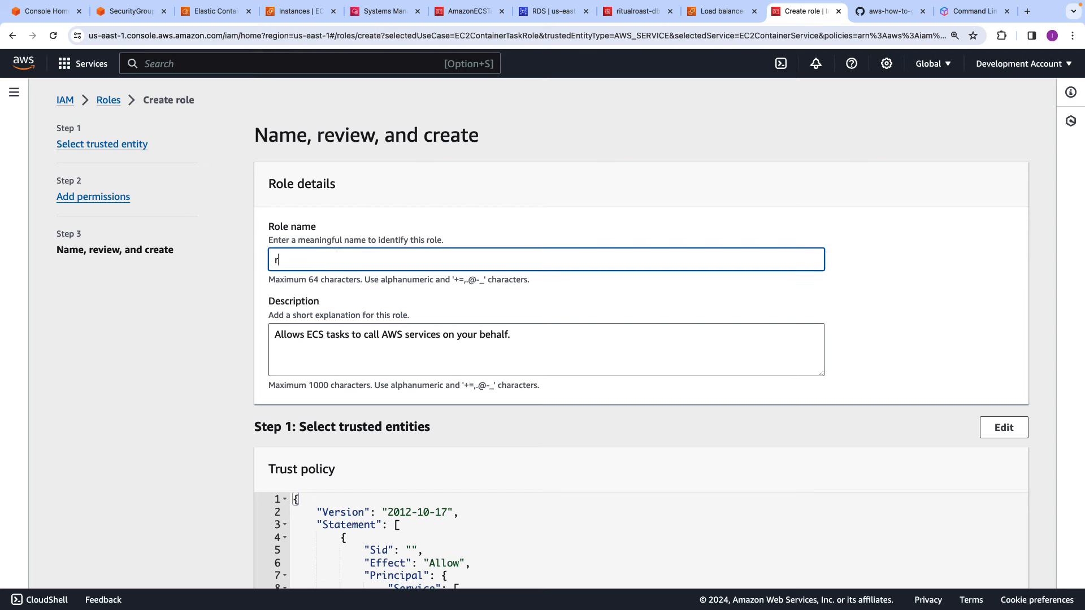
type("ritual-roast-ecs-task-role")
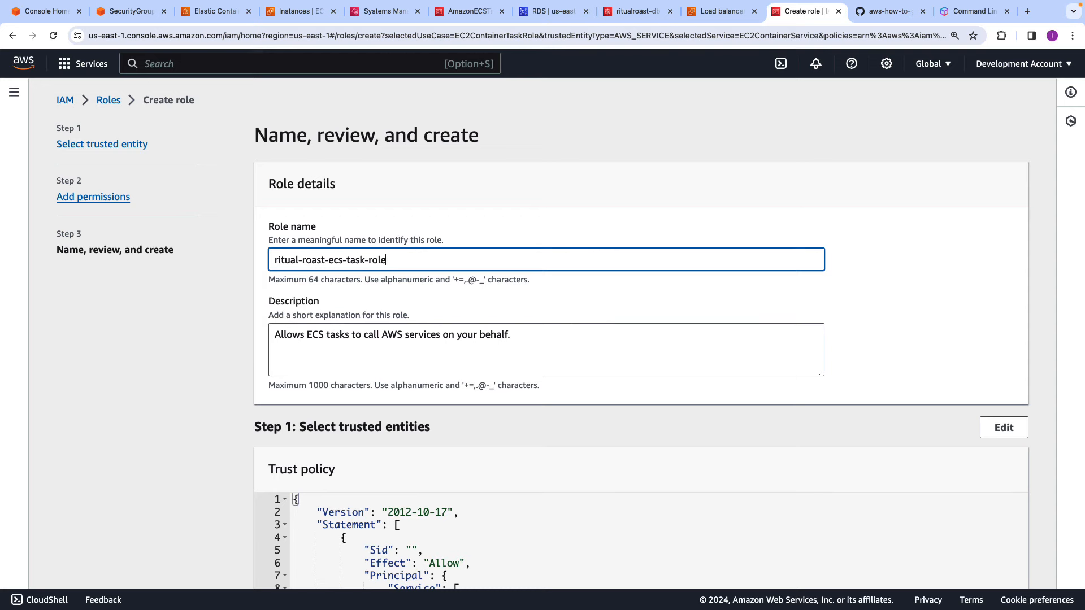
scroll(370, 353, "down", 4)
scroll(370, 356, "down", 6)
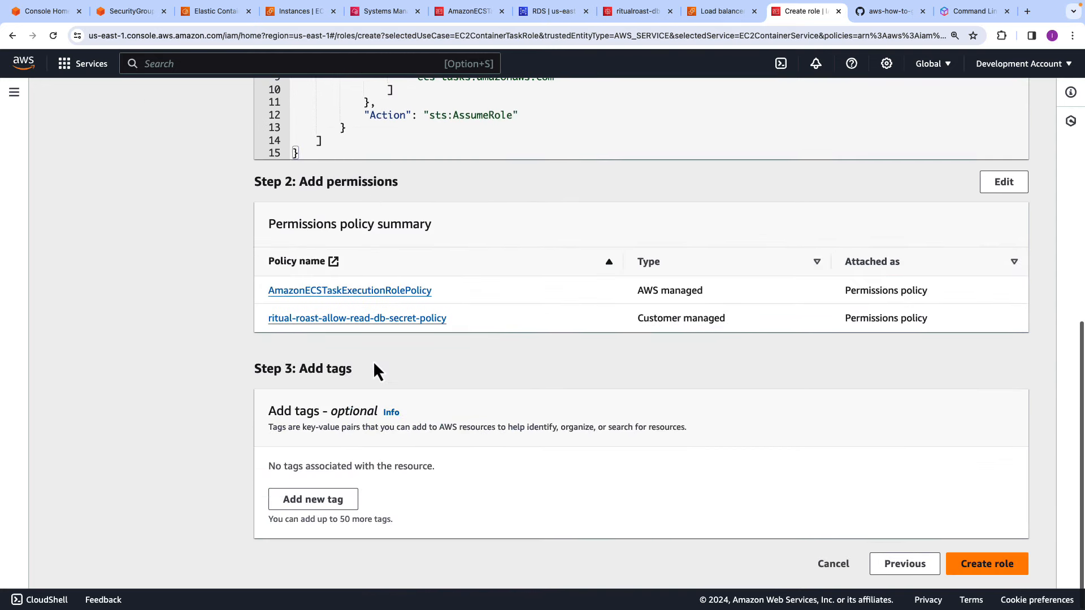
left_click(988, 555)
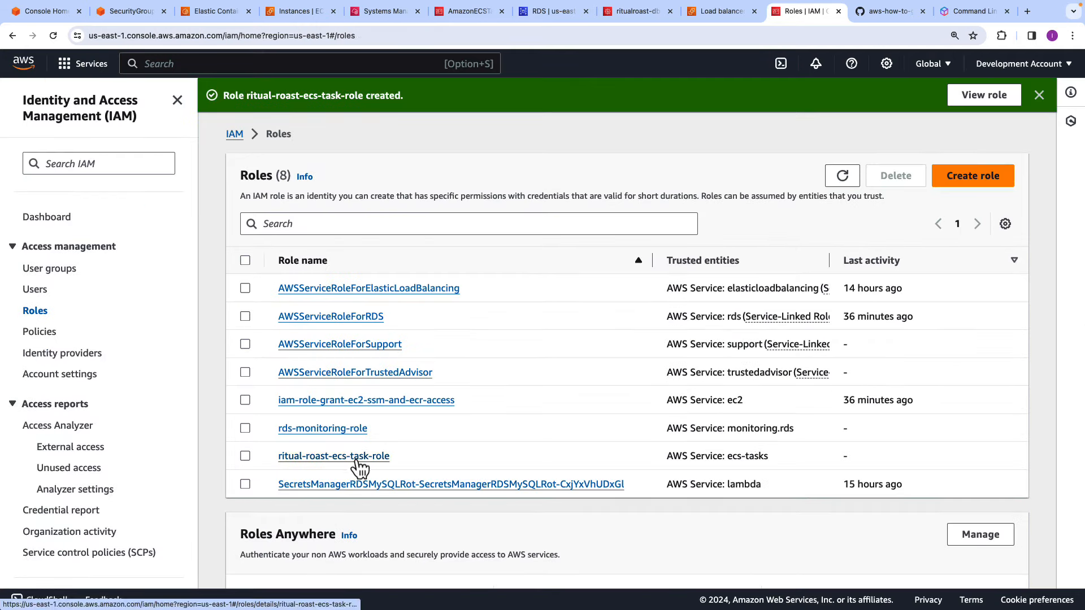
Review ritual-roast-ecs-task-role's two attached policies, then open Elastic Container Service in a new tab
left_click(308, 457)
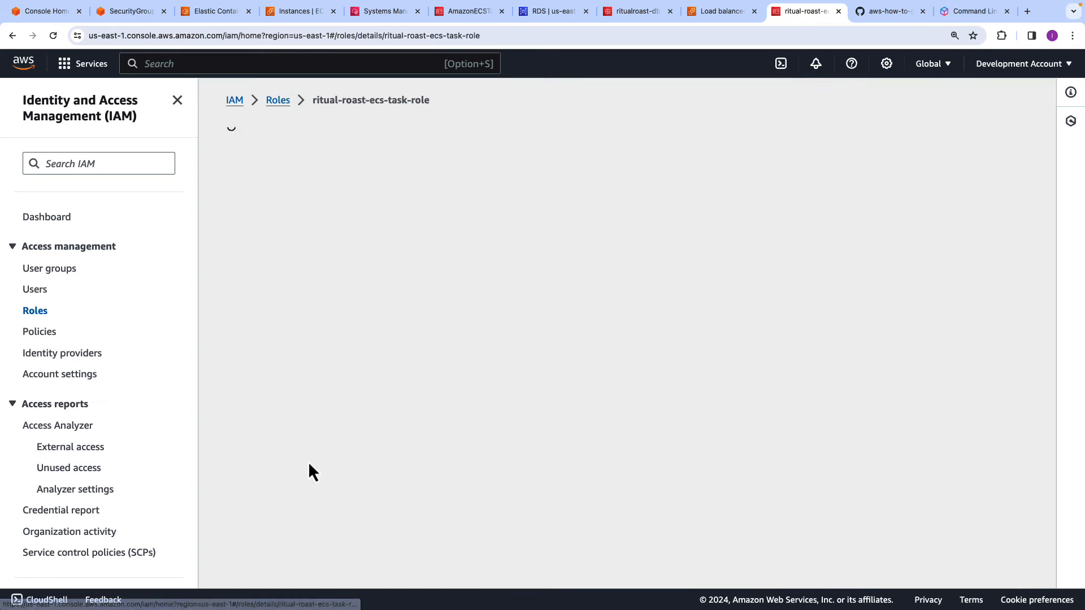
scroll(407, 373, "down", 3)
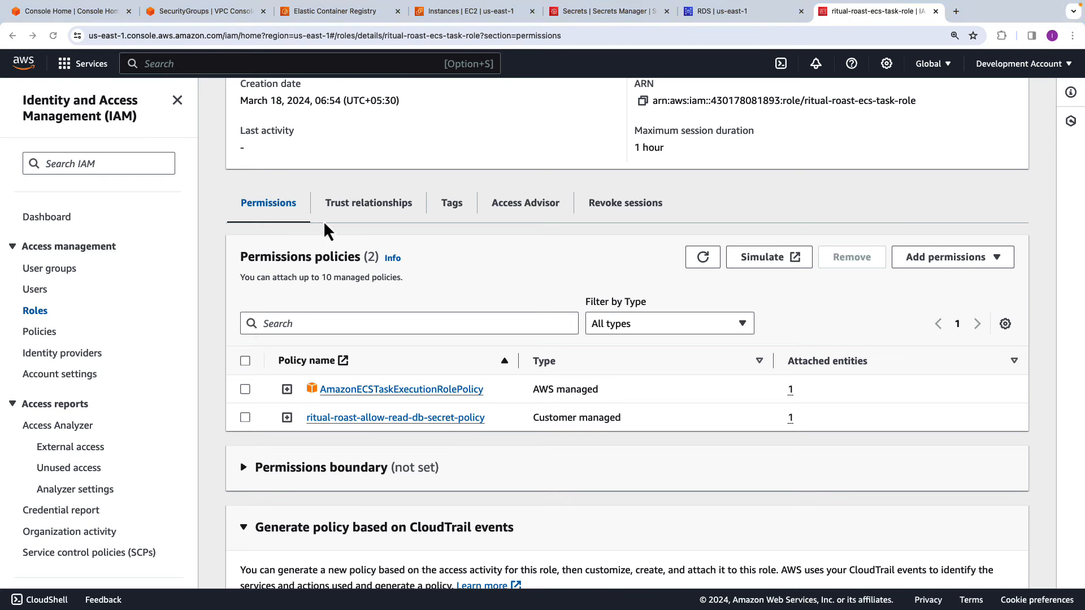
left_click(197, 64)
type("ecs")
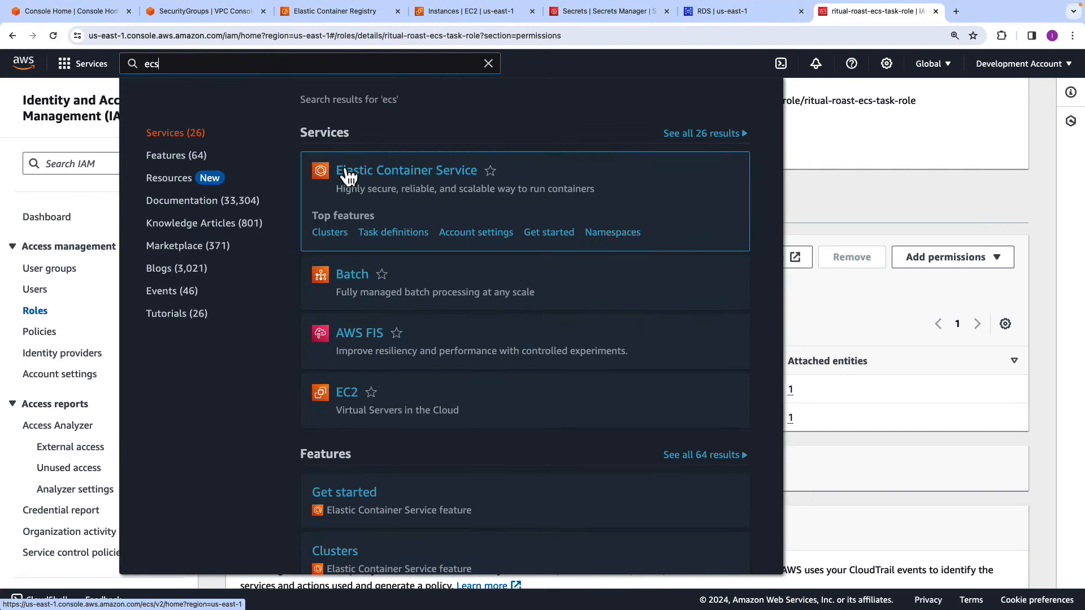
right_click(348, 169)
left_click(362, 175)
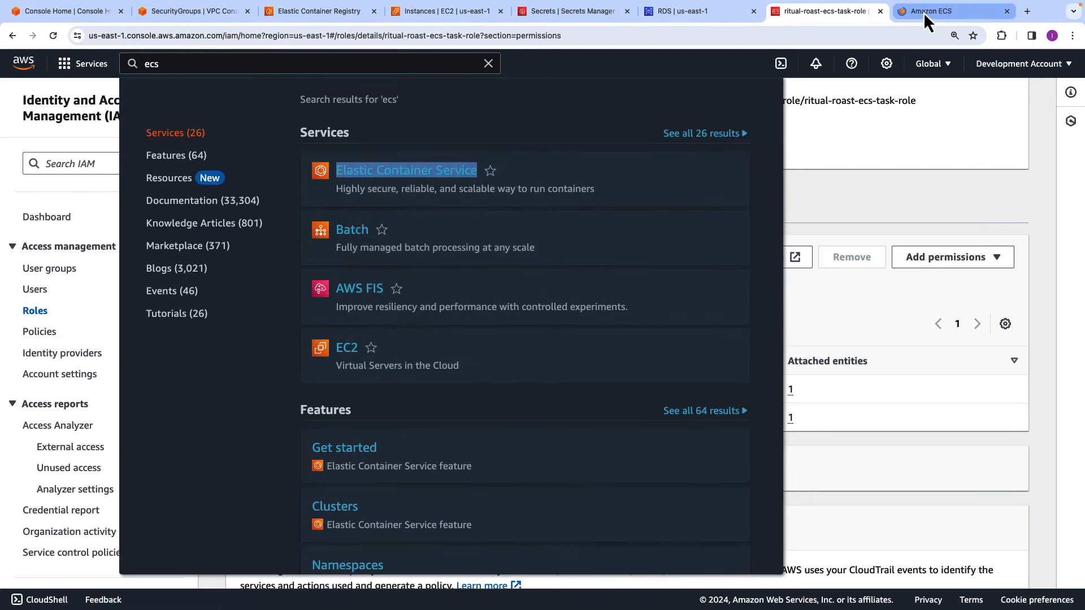
left_click(924, 12)
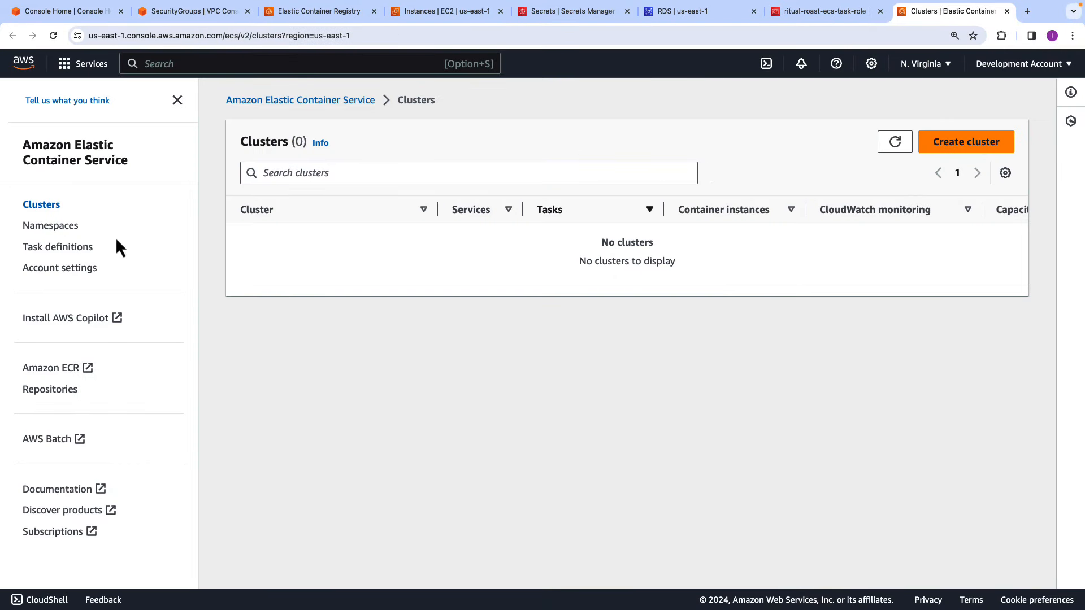
Start a new ECS cluster named 'ritual-roast-ecs-cluster'
left_click(960, 149)
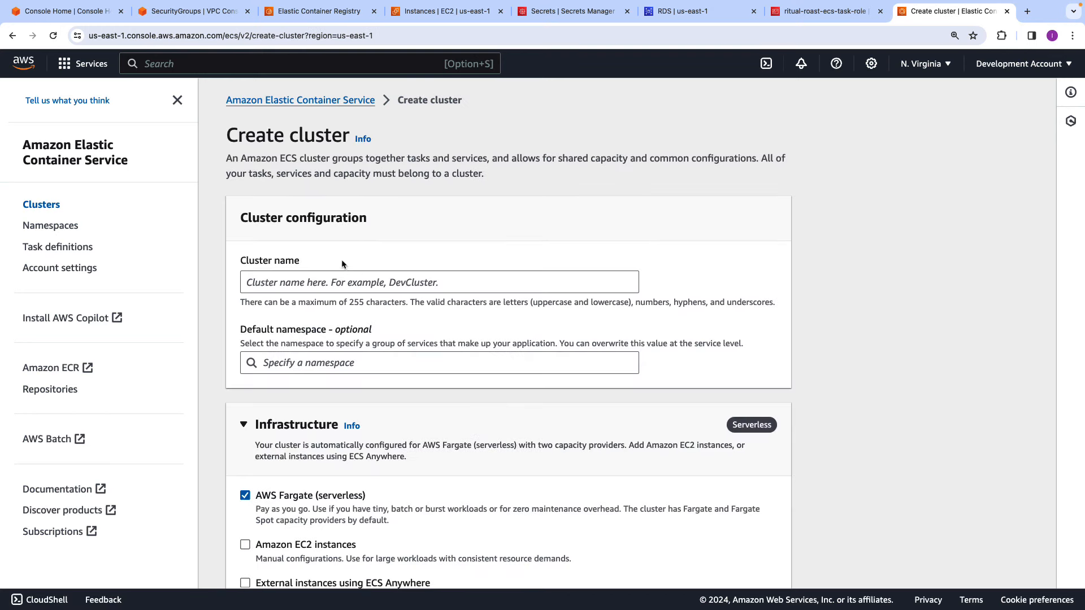
left_click(276, 277)
type("ritua")
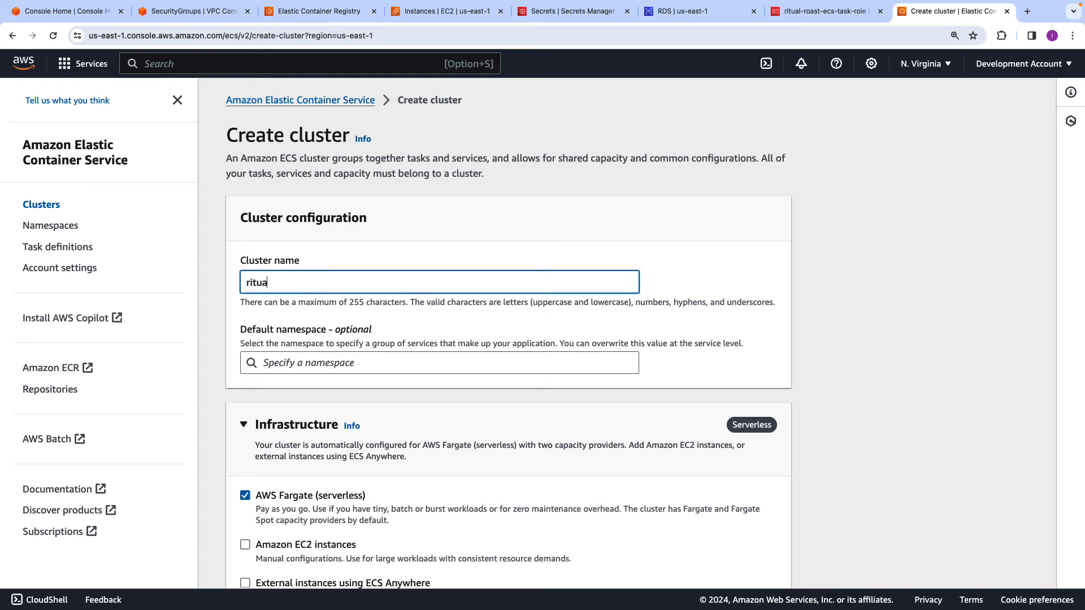
type("l-roast-ecs-cluster")
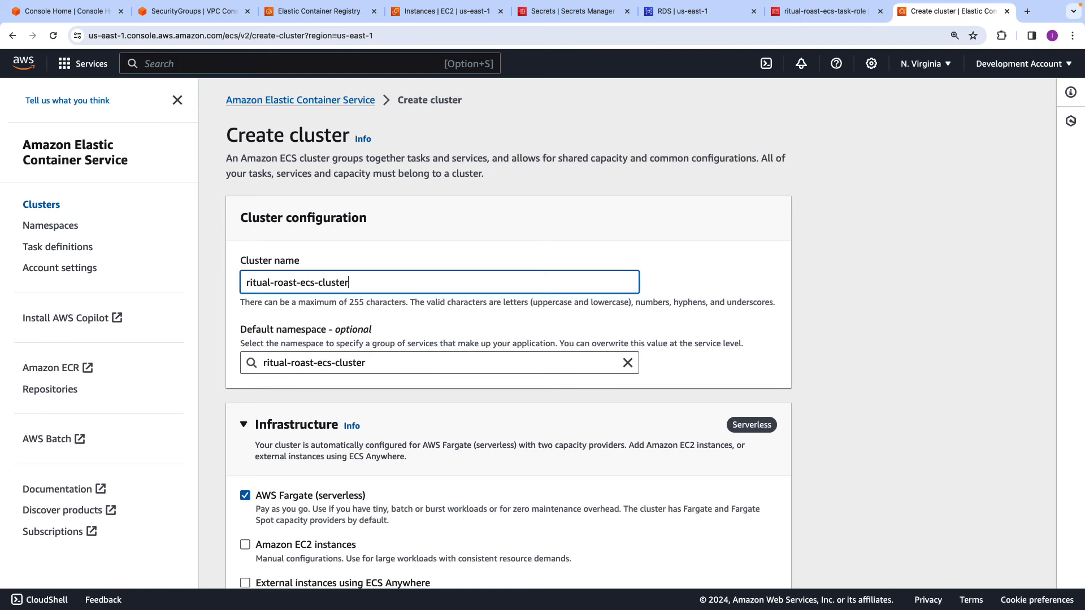
Keep AWS Fargate as the only infrastructure, without EC2 instances, and create the cluster
scroll(438, 339, "down", 5)
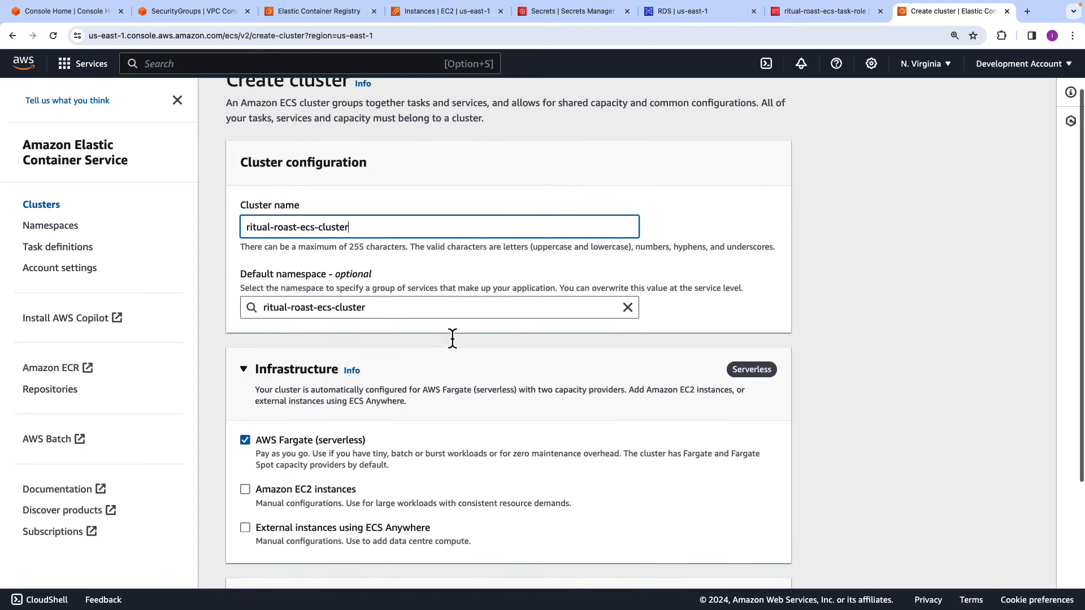
scroll(458, 350, "down", 2)
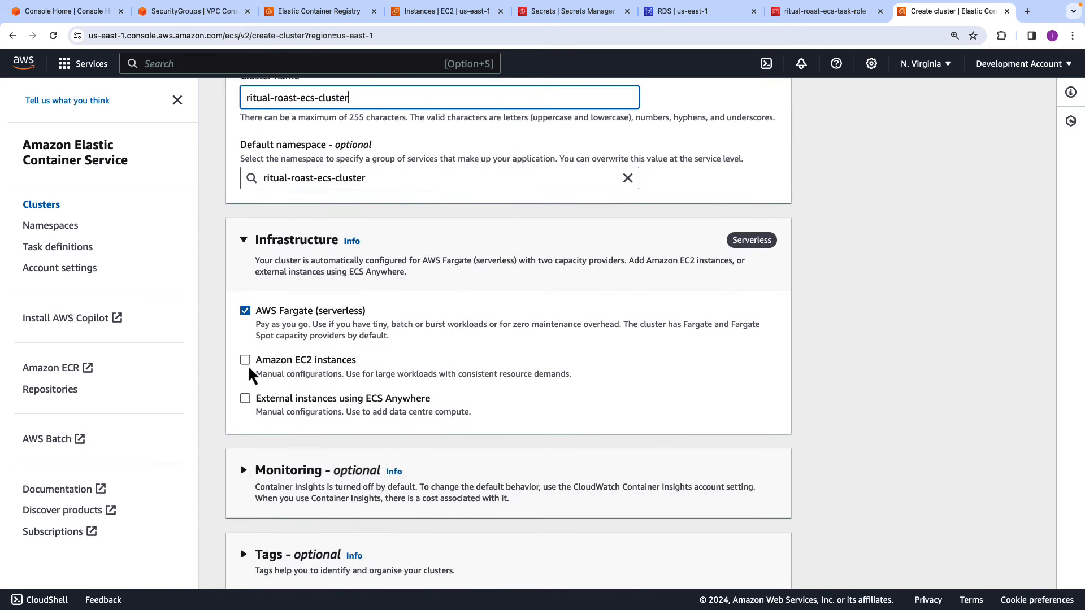
left_click(244, 313)
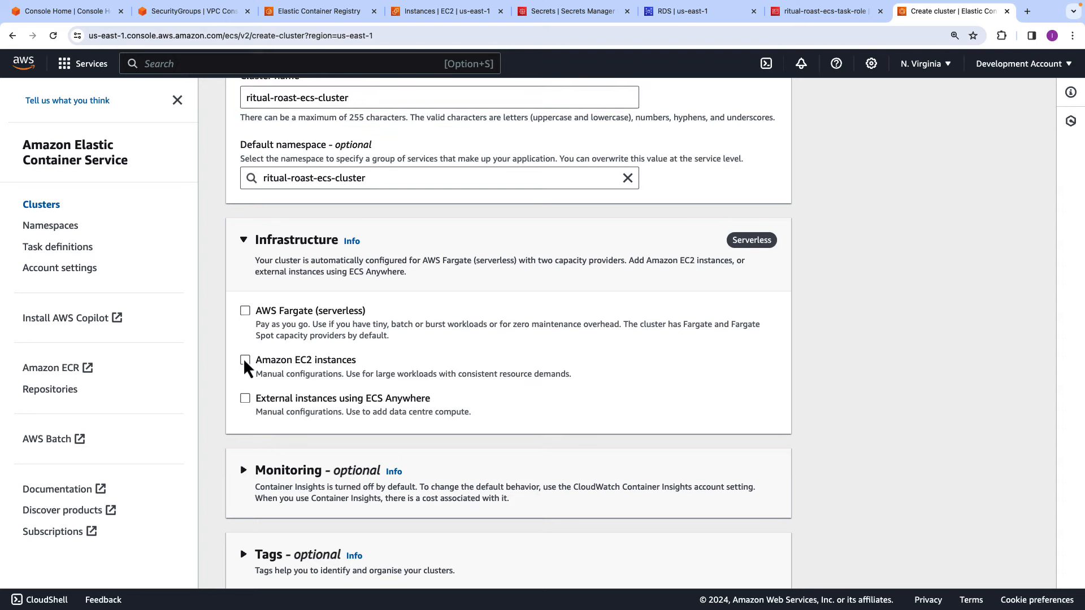
left_click(244, 360)
scroll(361, 355, "down", 5)
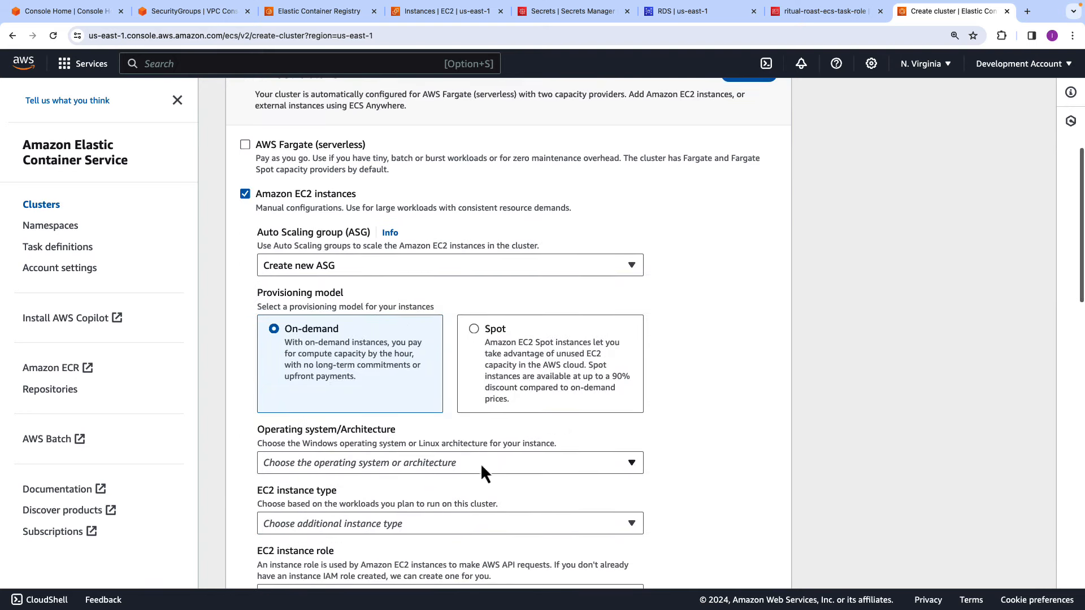
scroll(451, 437, "down", 5)
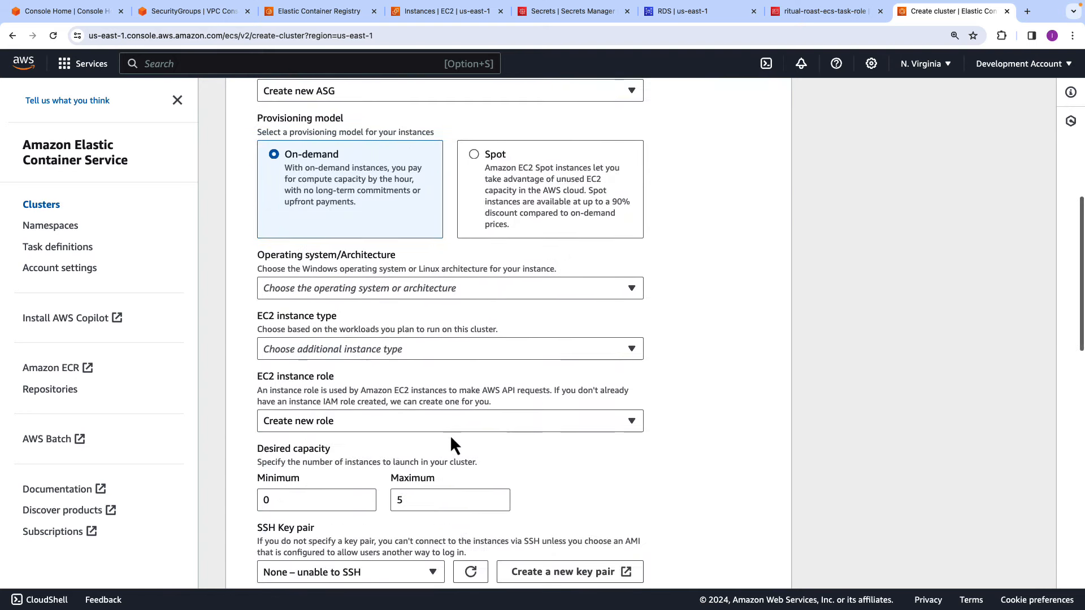
scroll(446, 429, "up", 10)
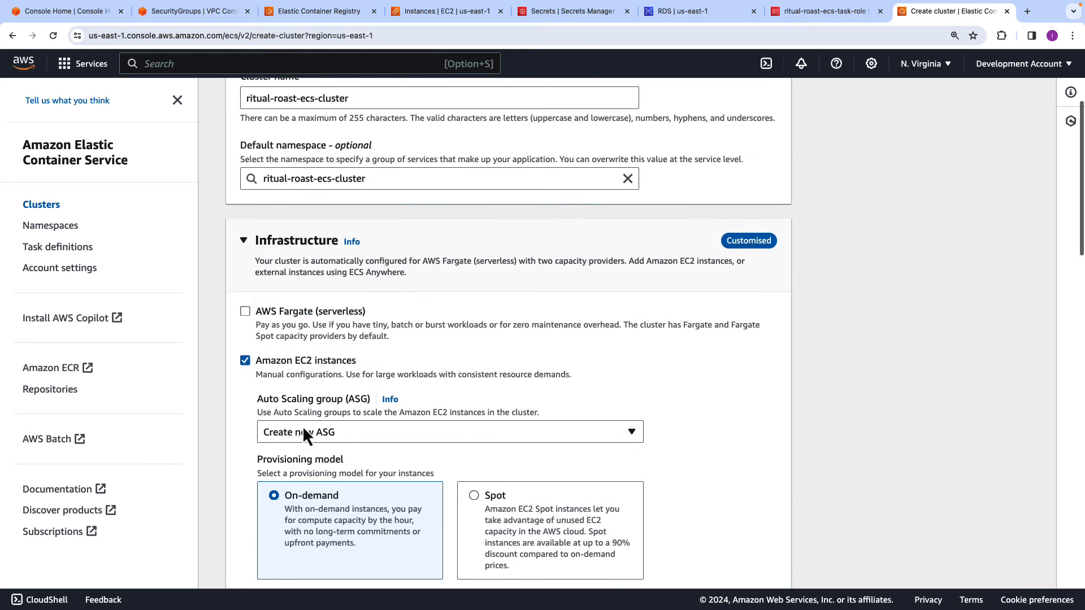
left_click(245, 361)
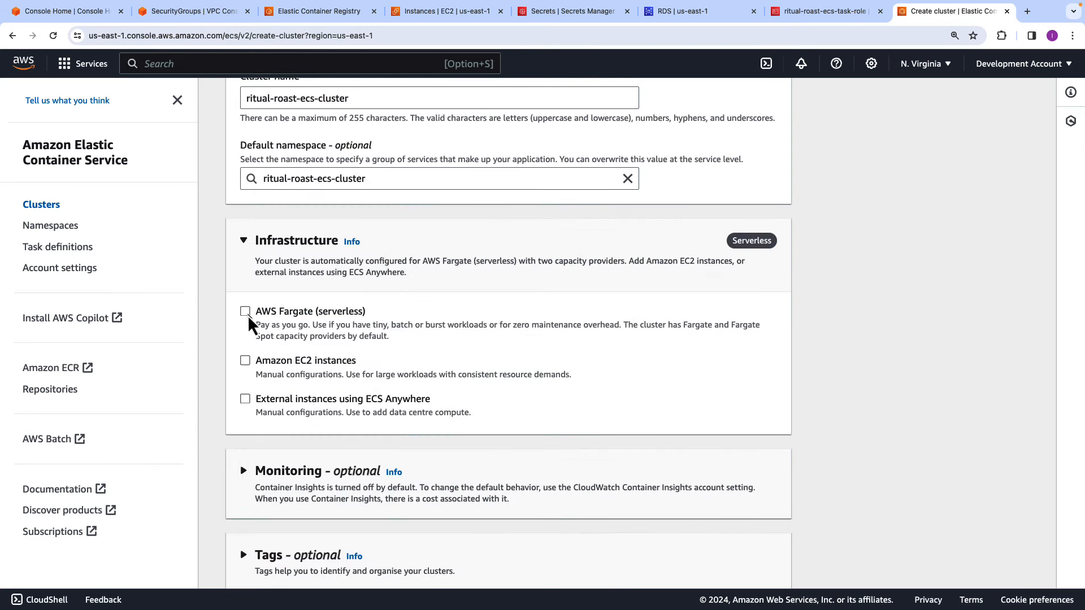
left_click(245, 311)
scroll(486, 377, "down", 2)
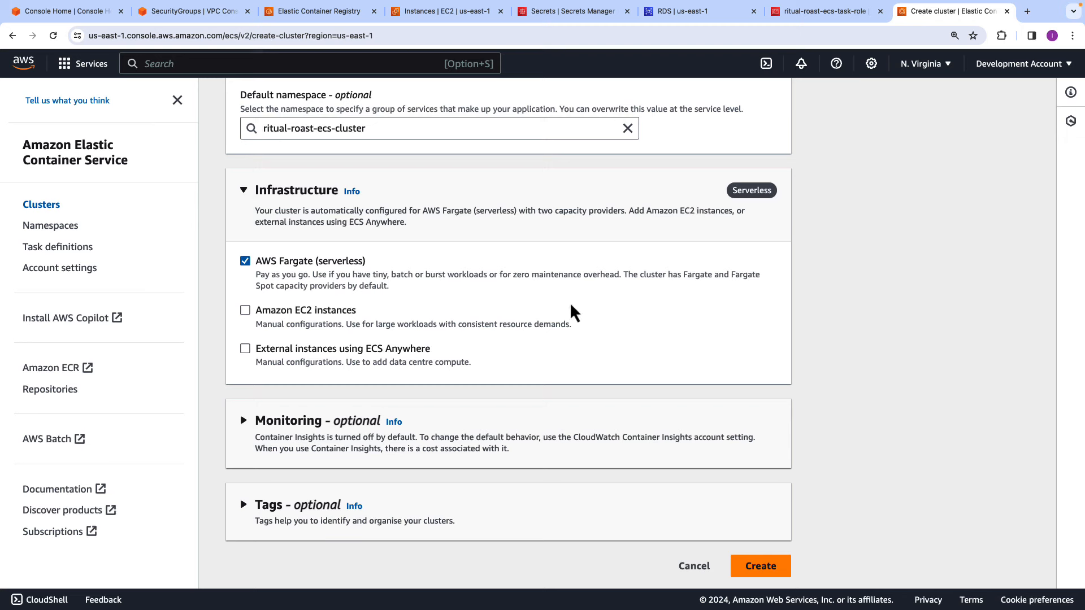
scroll(629, 311, "up", 5)
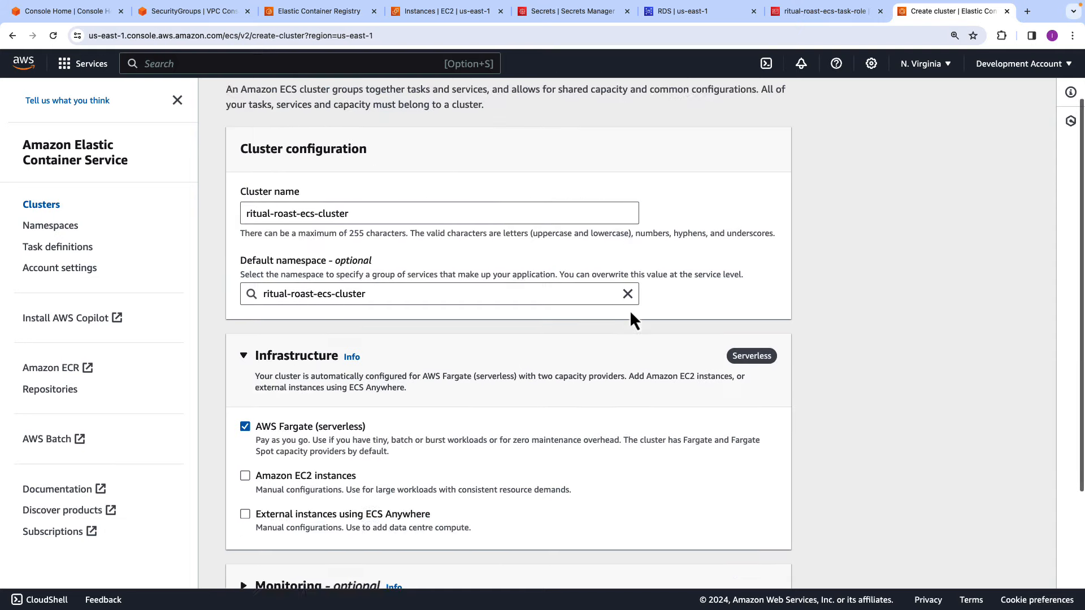
scroll(630, 316, "down", 5)
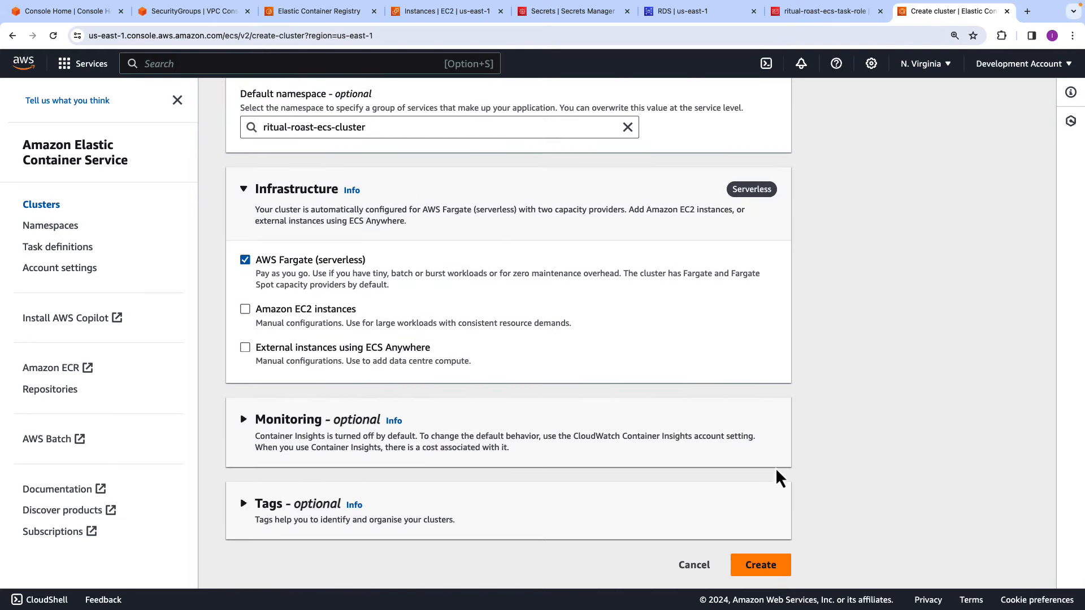
left_click(770, 565)
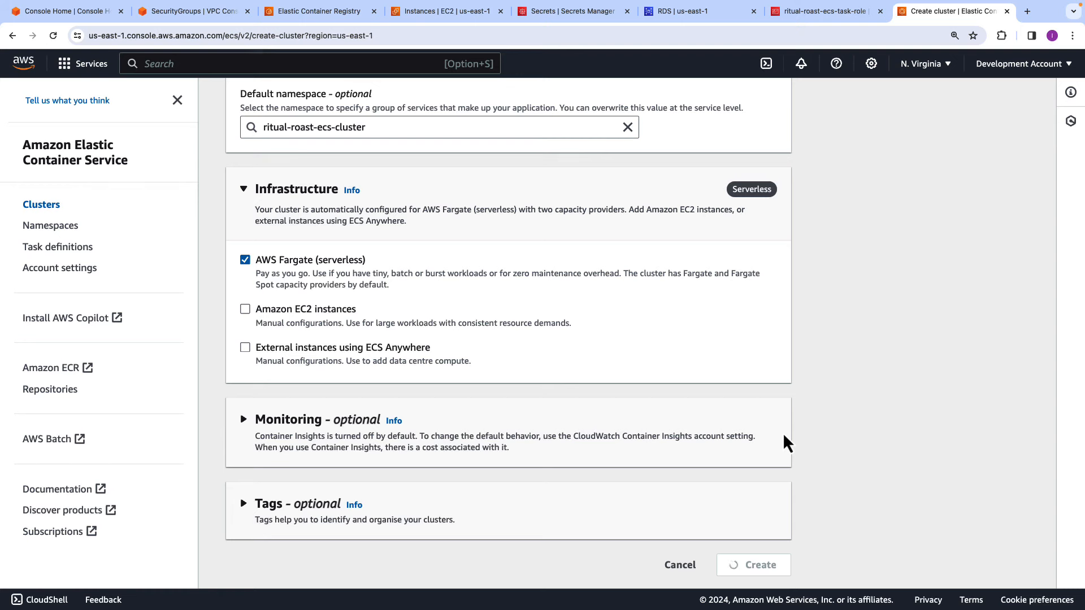
key("alt+s")
type("cl;oudfo")
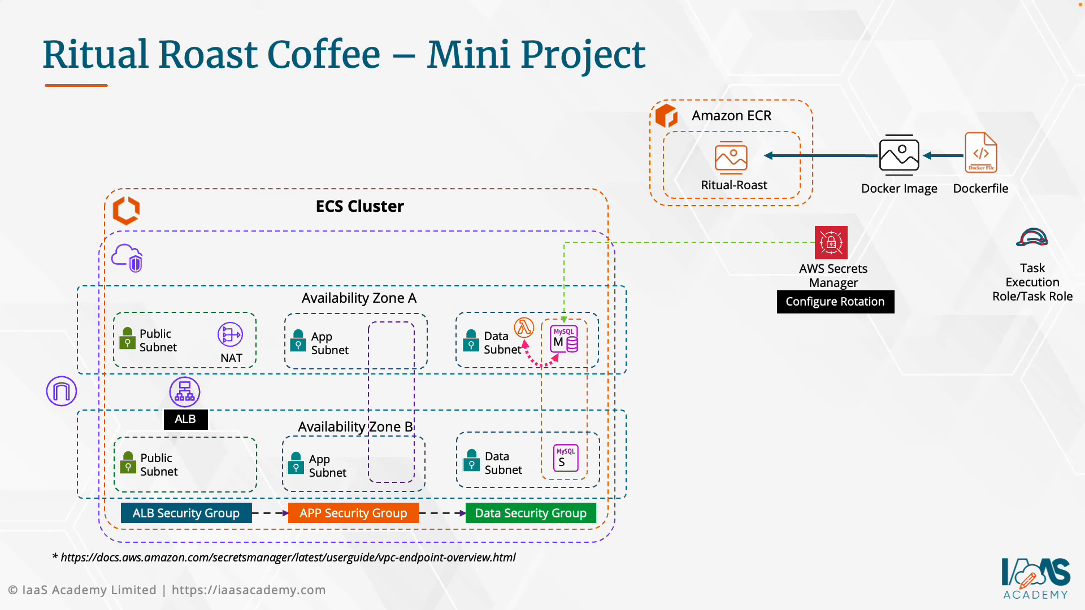
Advance the slide to reveal Task Definition and its arrow from Configure Rotation
key("Right")
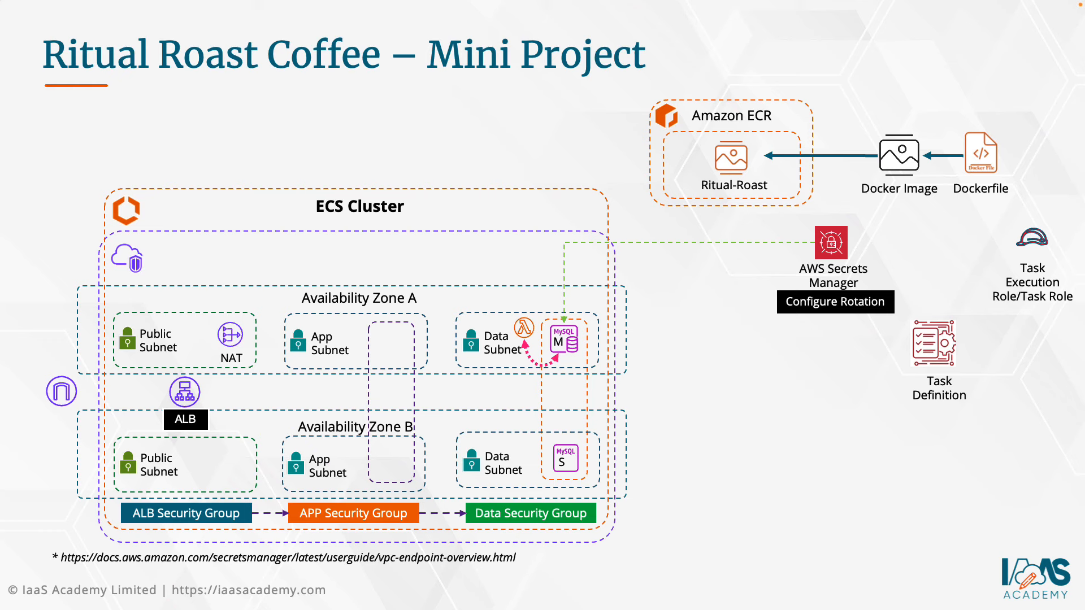
key("Right")
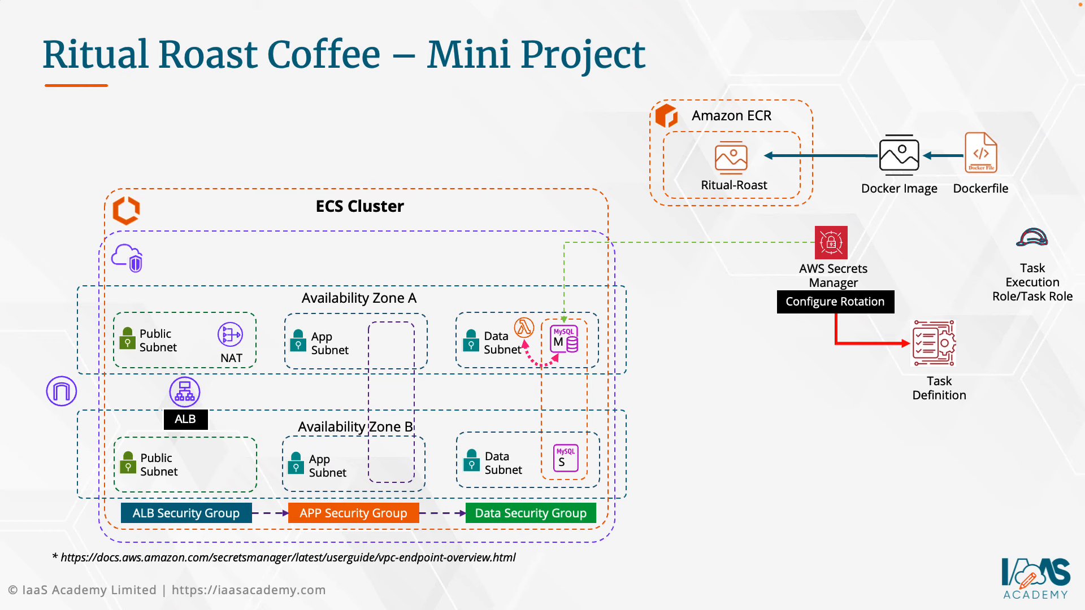
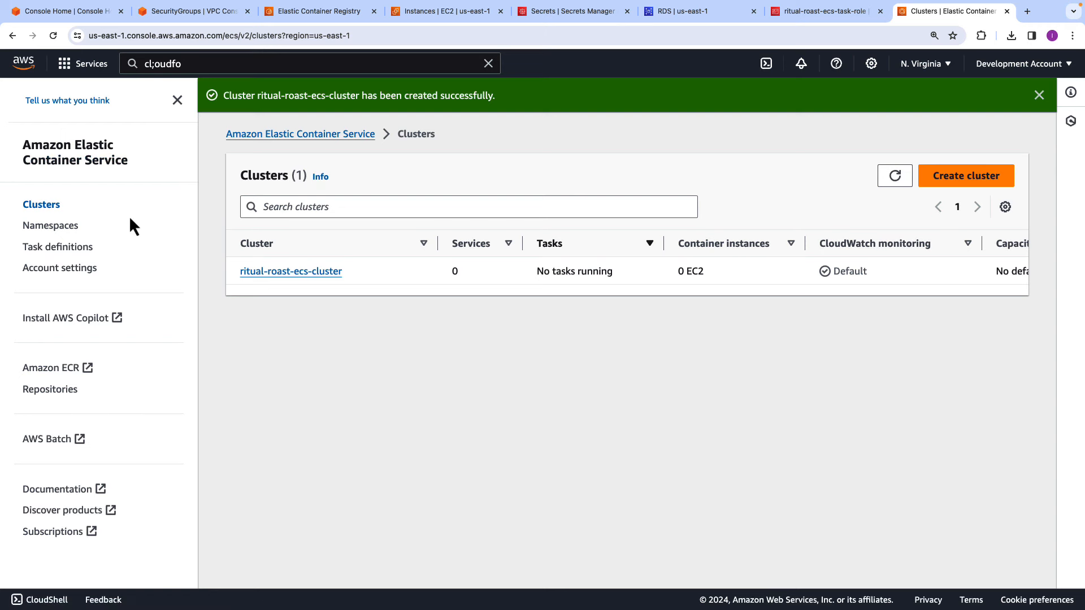
Go to the ECS Task definitions list, which has no task definitions yet
left_click(70, 249)
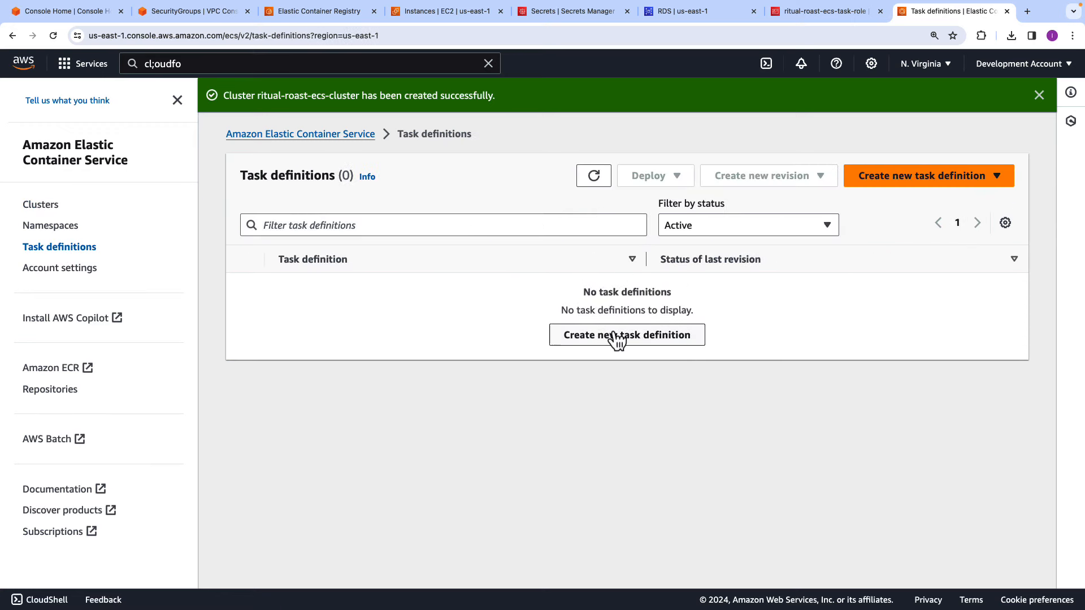
Begin a new task definition with the family name 'ritual-roast-task-definition'
left_click(614, 336)
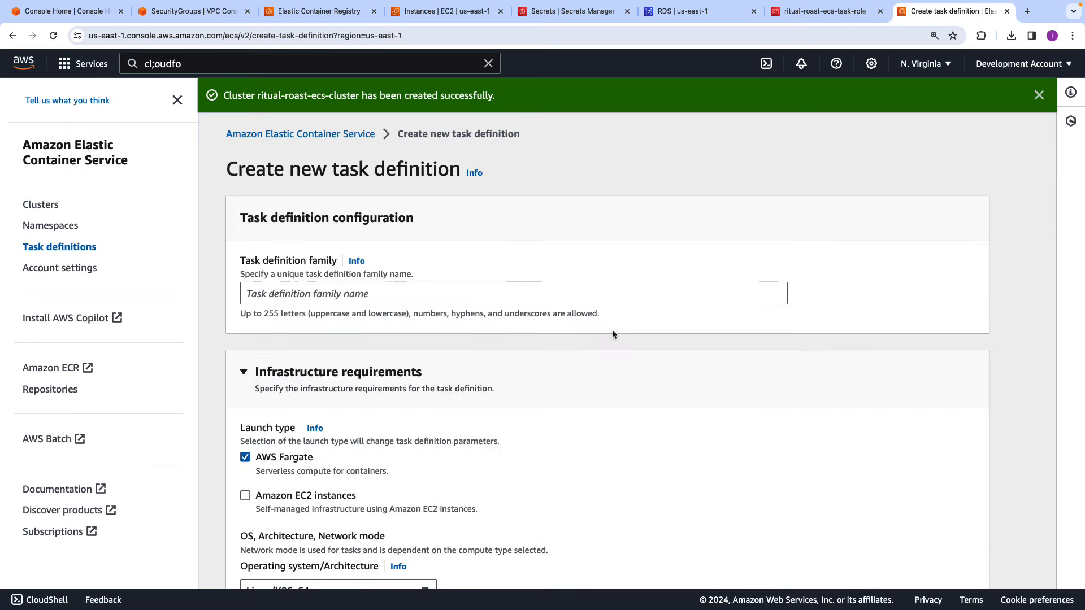
left_click(343, 290)
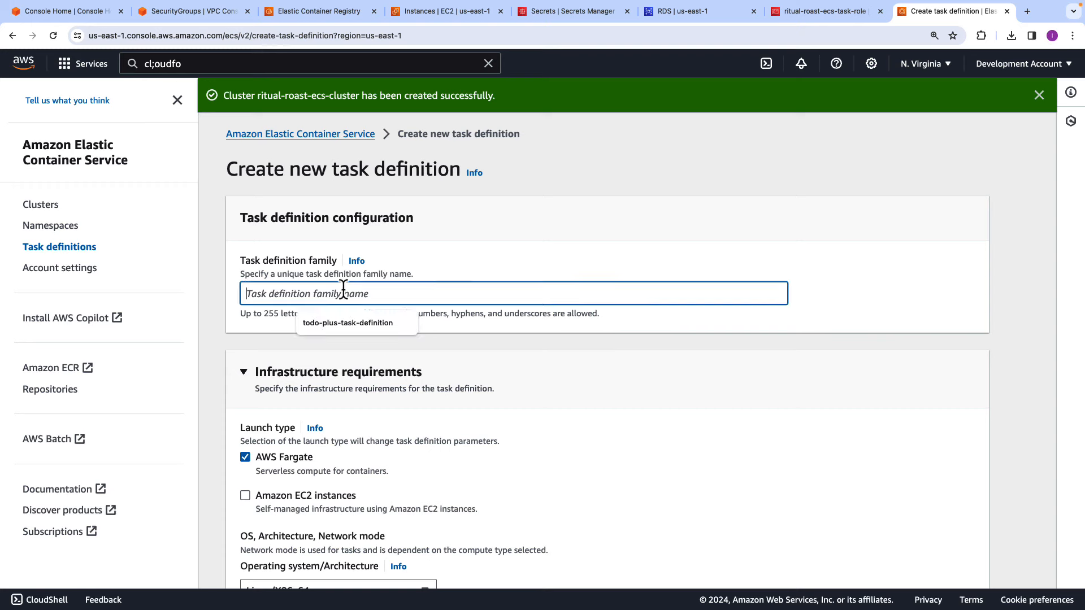
type("ritual")
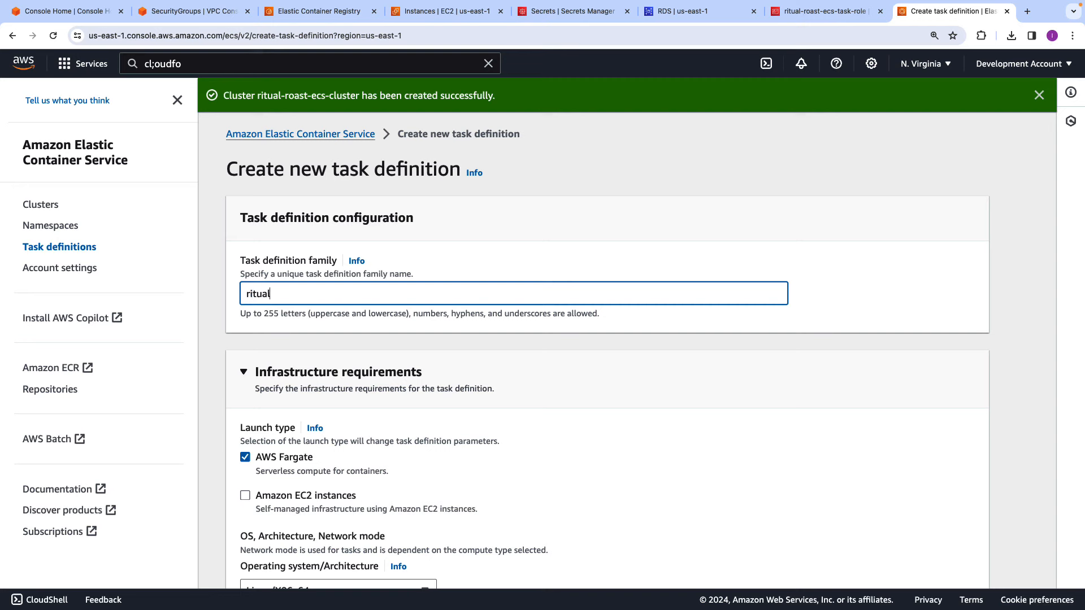
type("-roast-task-definition")
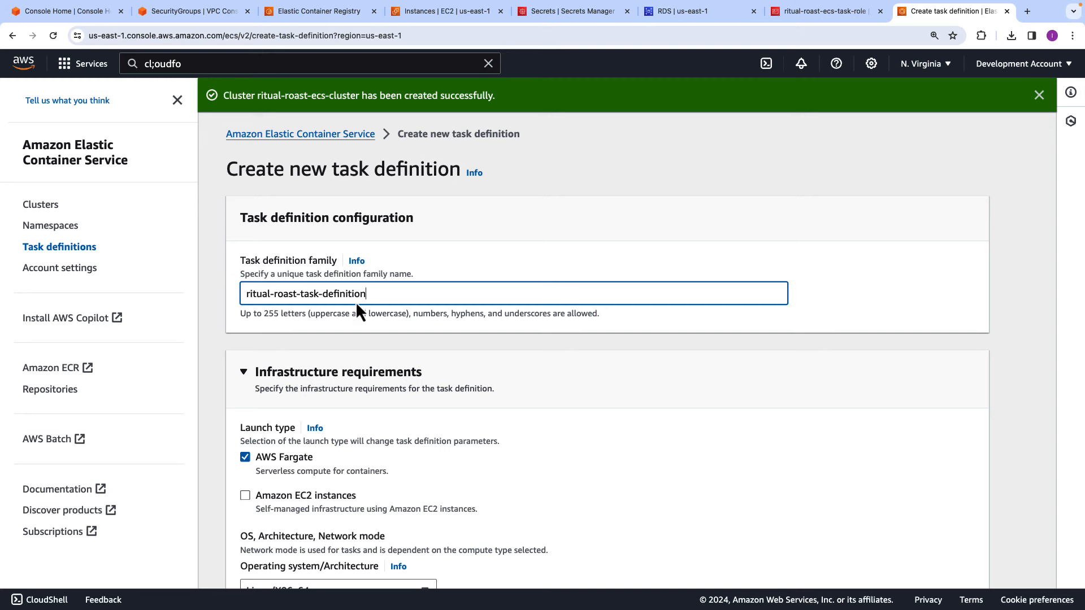
scroll(391, 350, "down", 3)
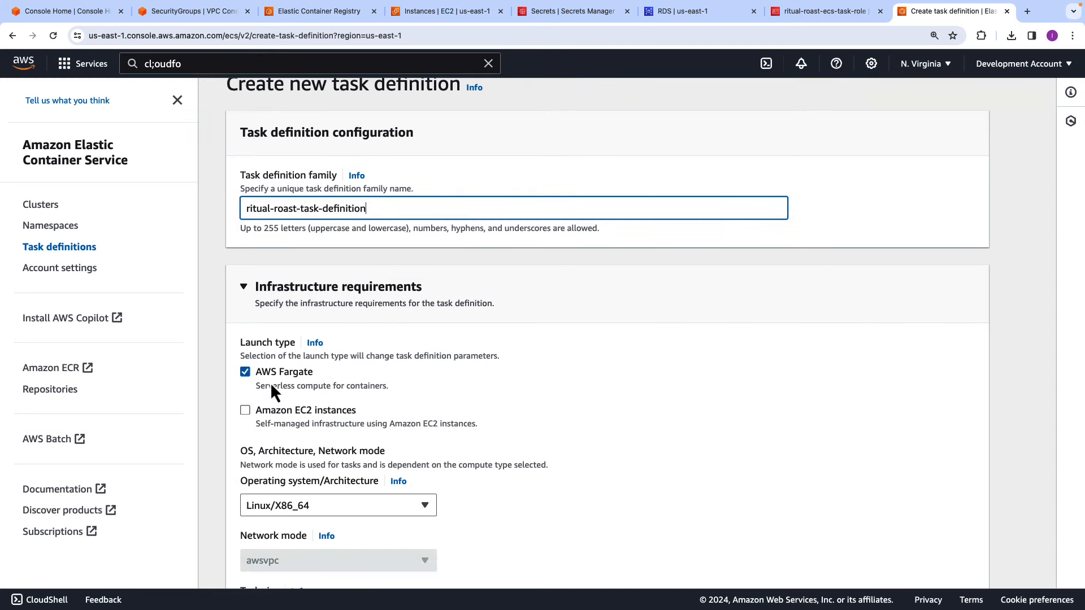
scroll(271, 385, "down", 2)
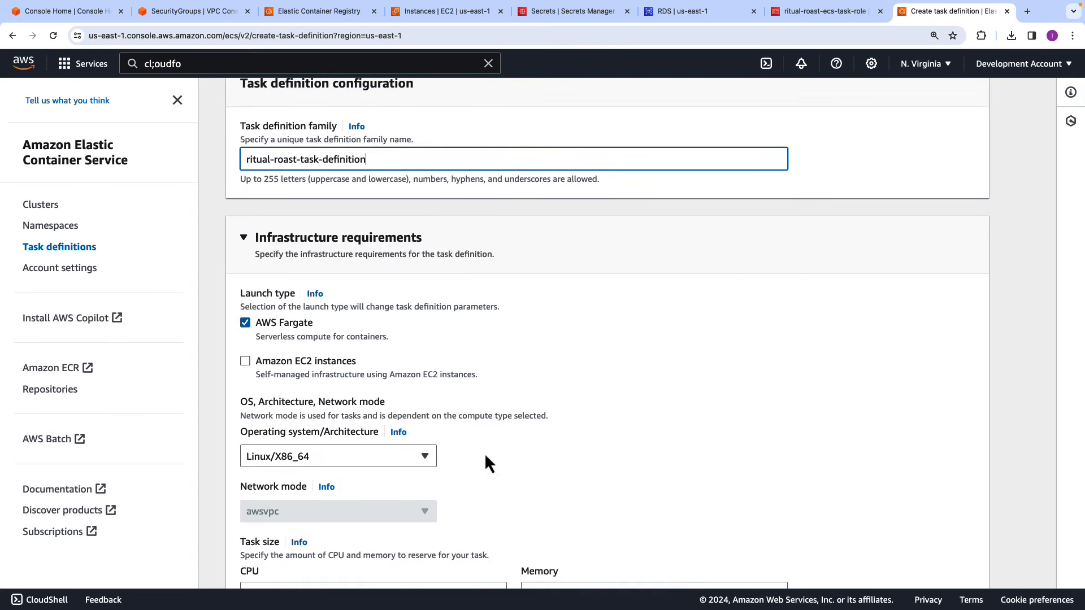
scroll(334, 479, "down", 4)
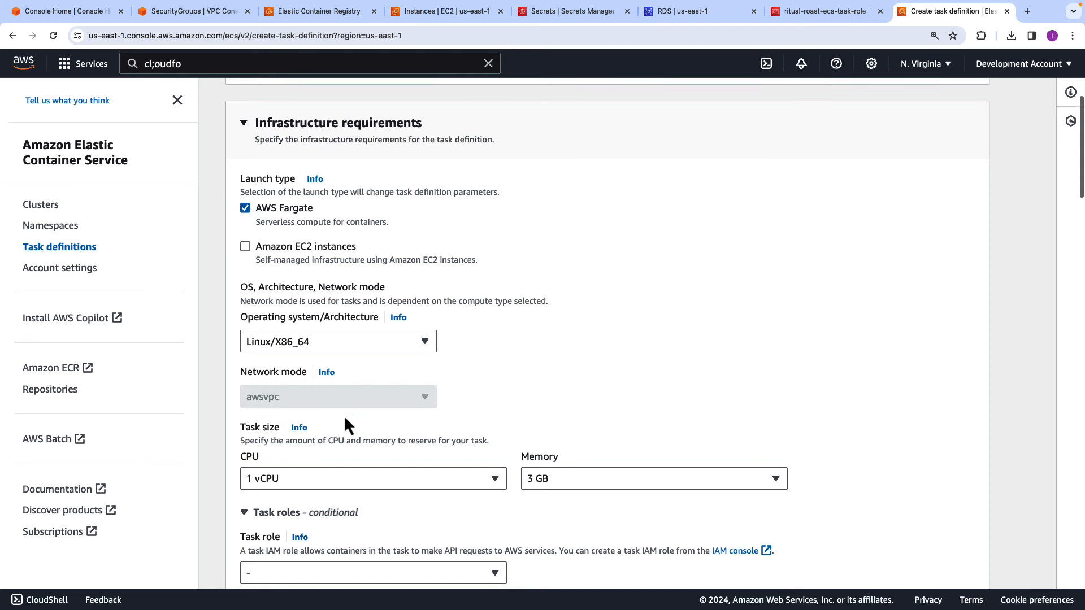
scroll(344, 420, "down", 1)
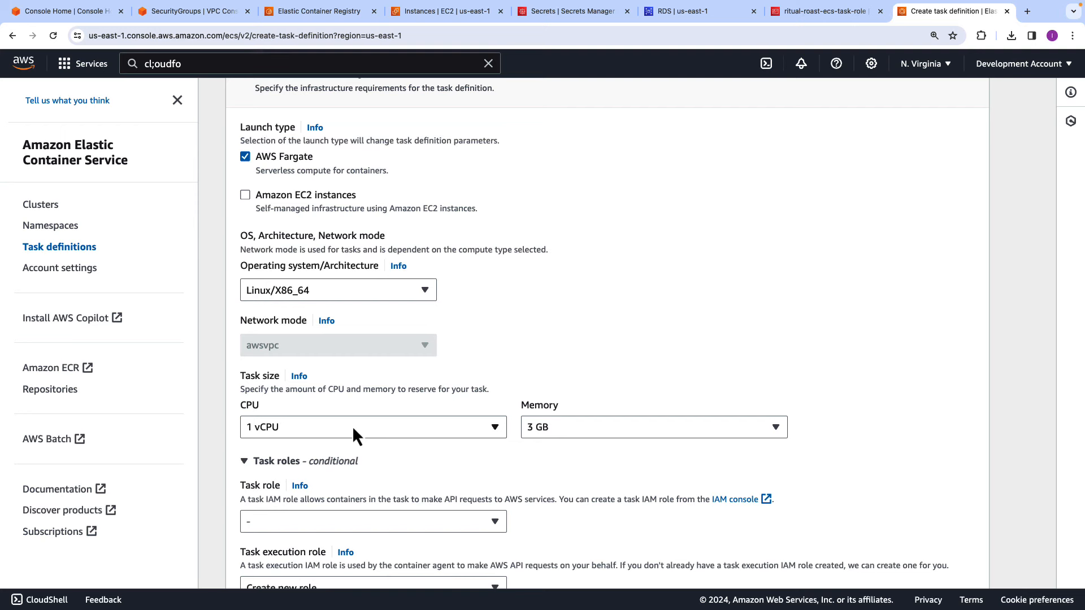
left_click(352, 425)
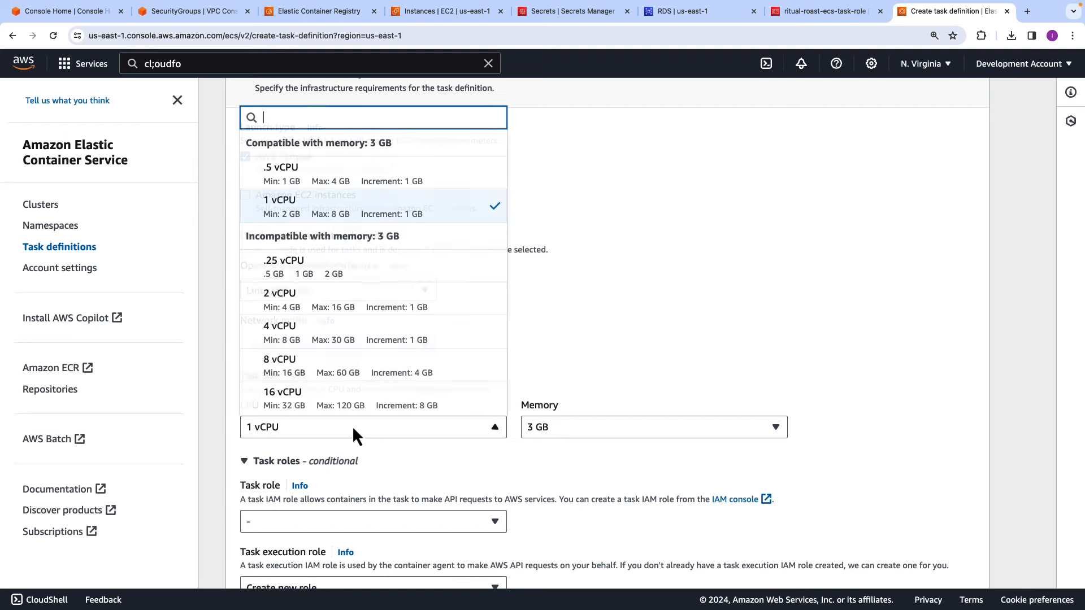
Set the task size to .5 vCPU and 1 GB memory
left_click(324, 184)
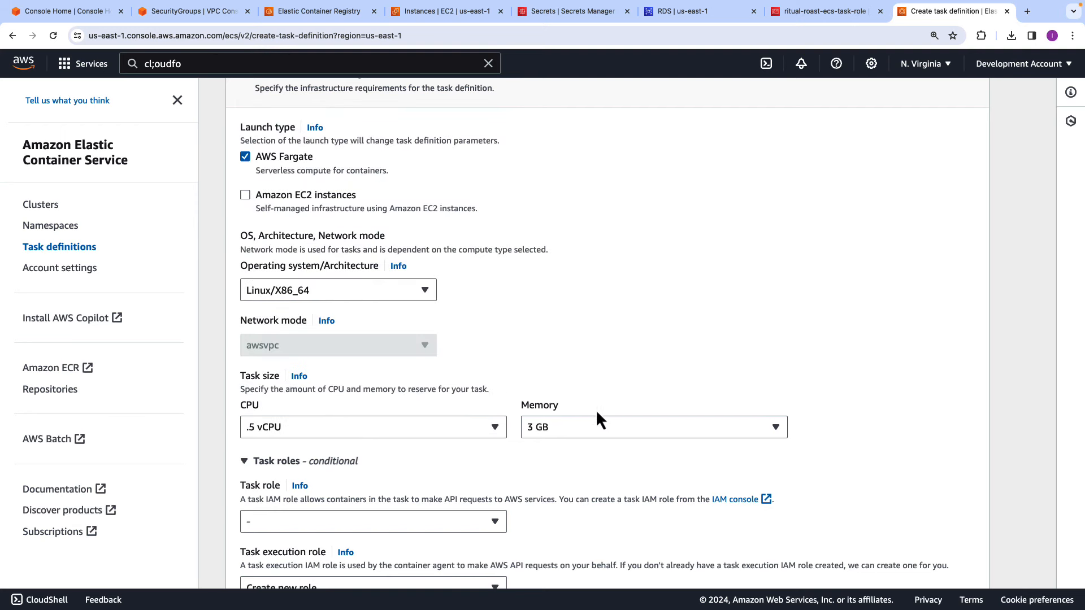
left_click(623, 432)
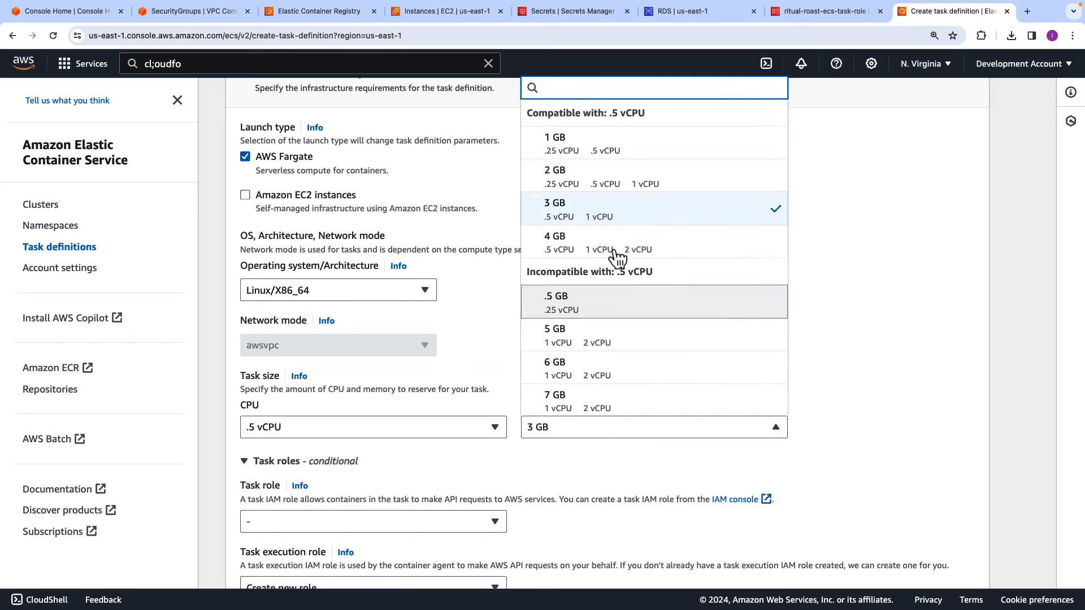
left_click(605, 151)
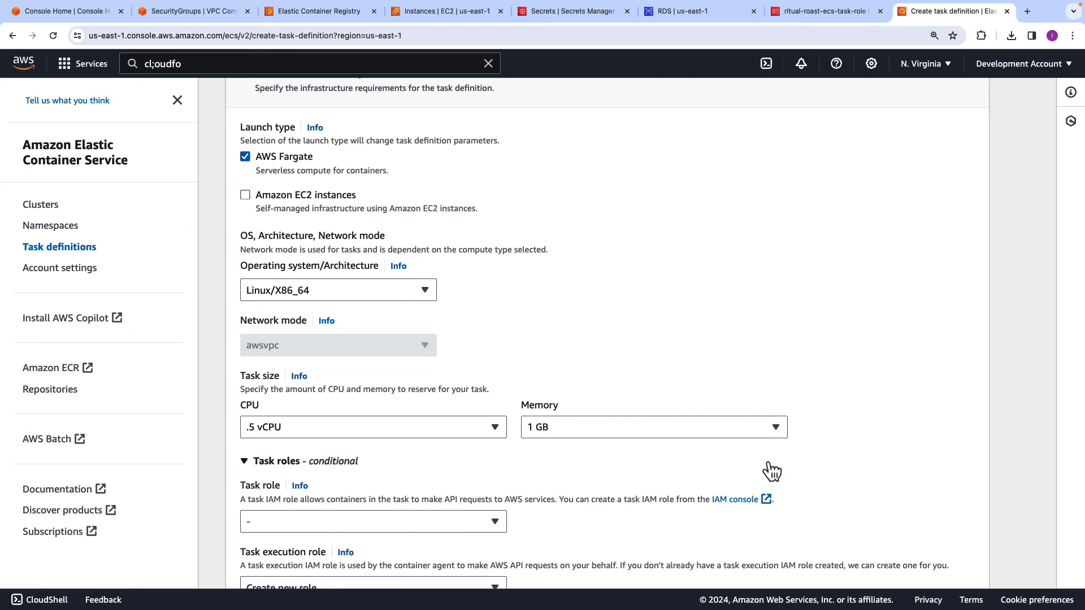
scroll(371, 438, "down", 3)
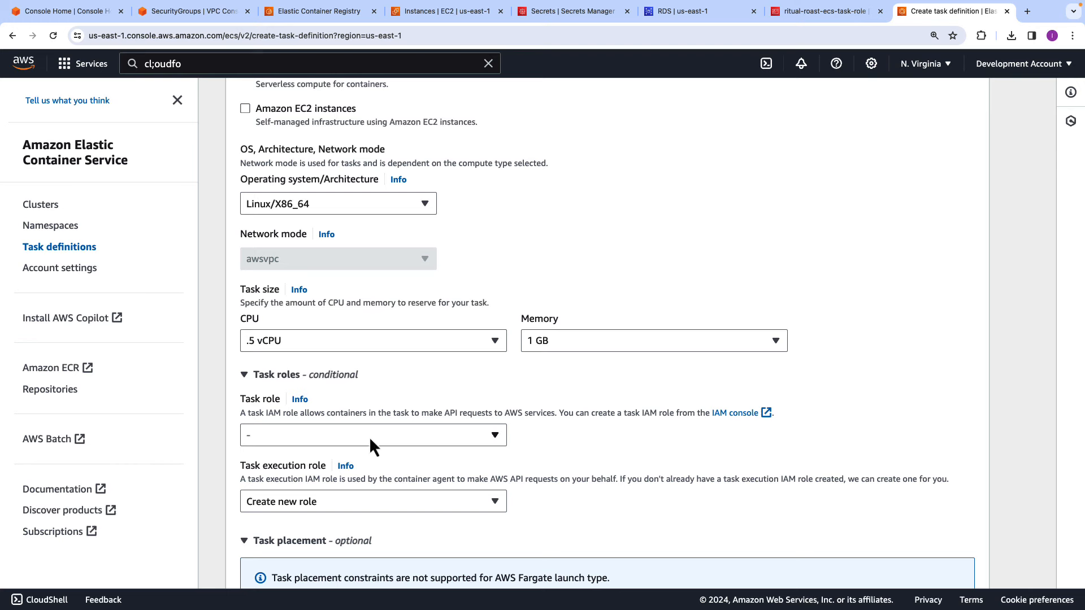
Choose ritual-roast-ecs-task-role as both the task role and the task execution role
left_click(370, 438)
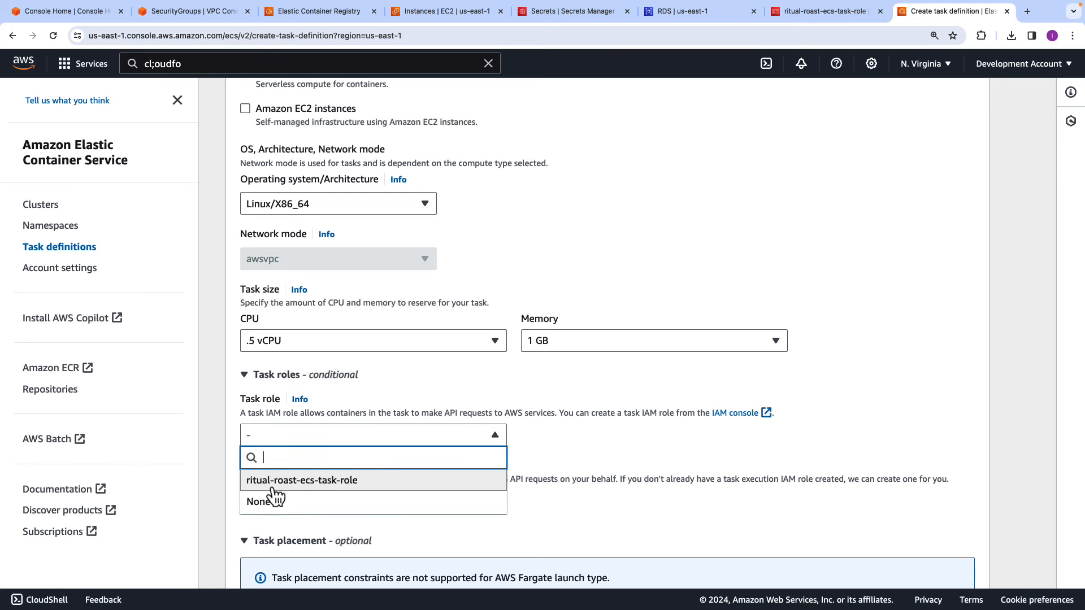
left_click(304, 481)
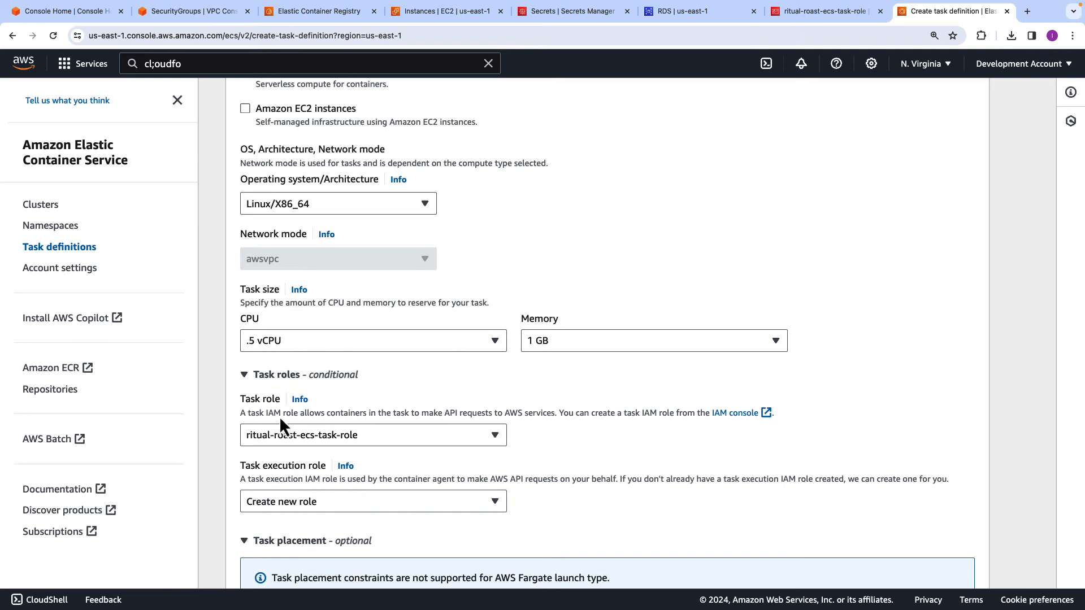
scroll(327, 455, "down", 1)
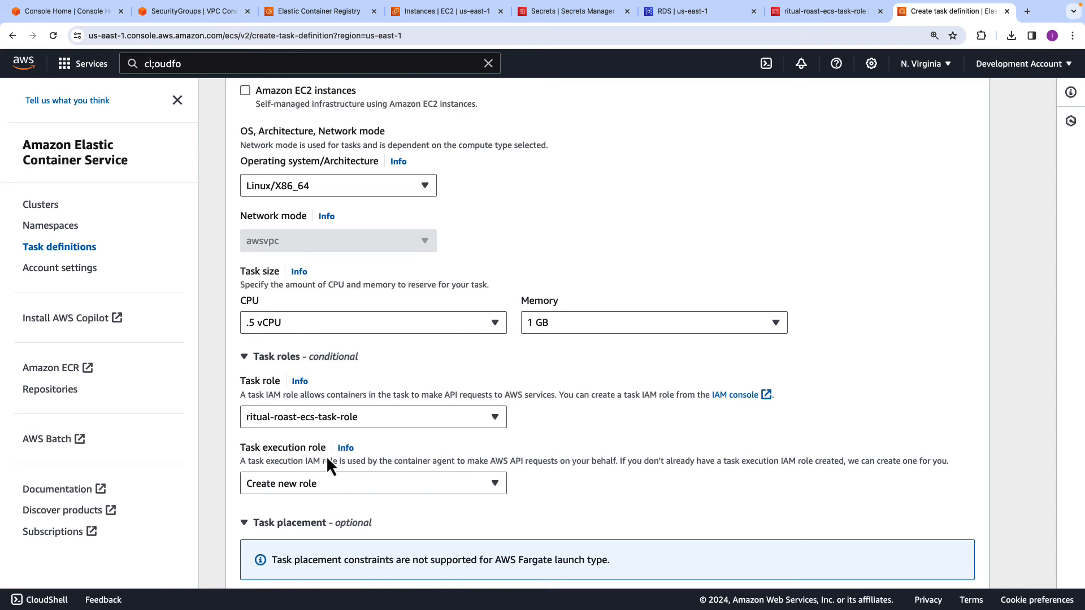
scroll(327, 455, "down", 1)
left_click(332, 462)
left_click(314, 527)
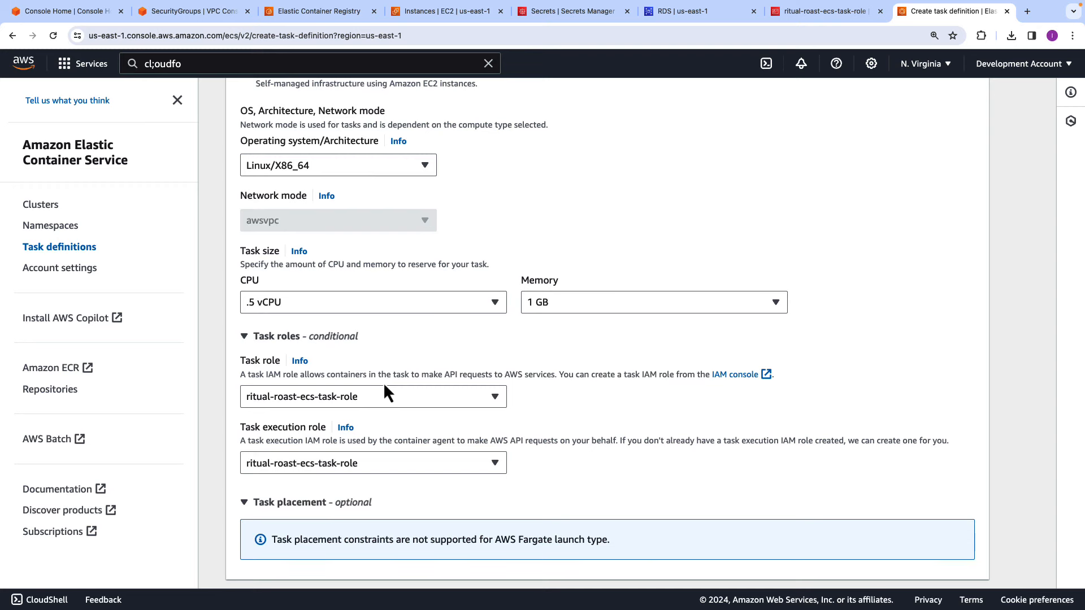
scroll(383, 382, "down", 5)
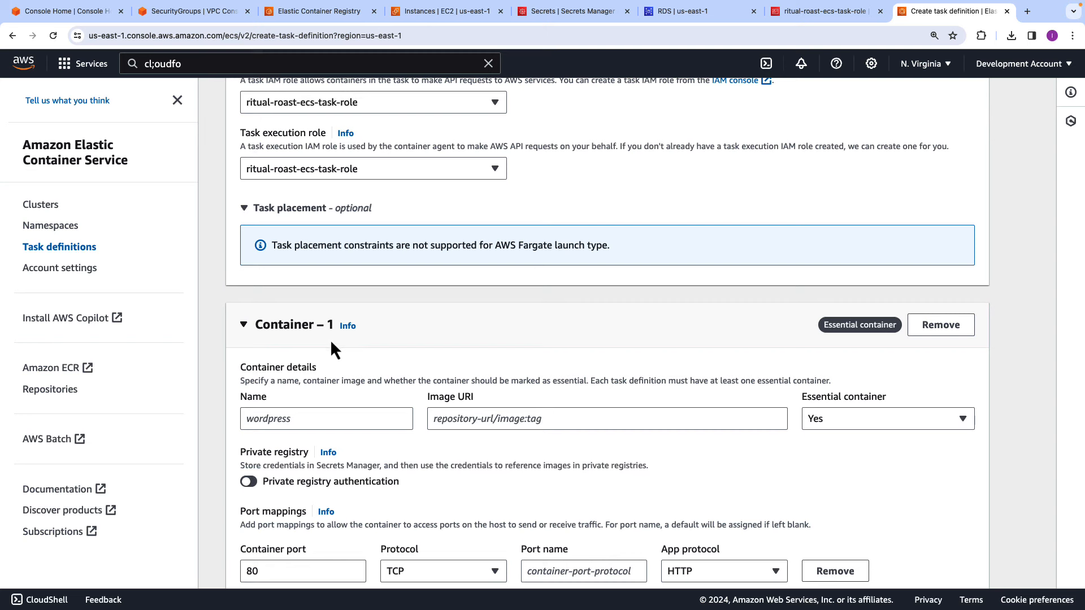
Name the container 'ritualroast' and paste the ritual-roast ECR repository URI as its image
left_click(306, 420)
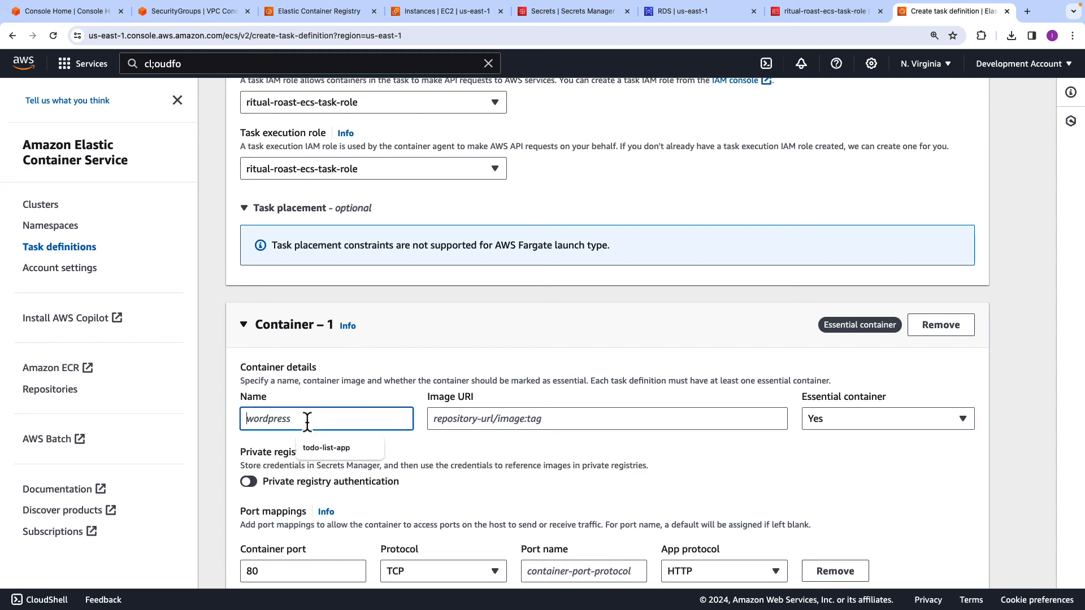
type("ritualroast")
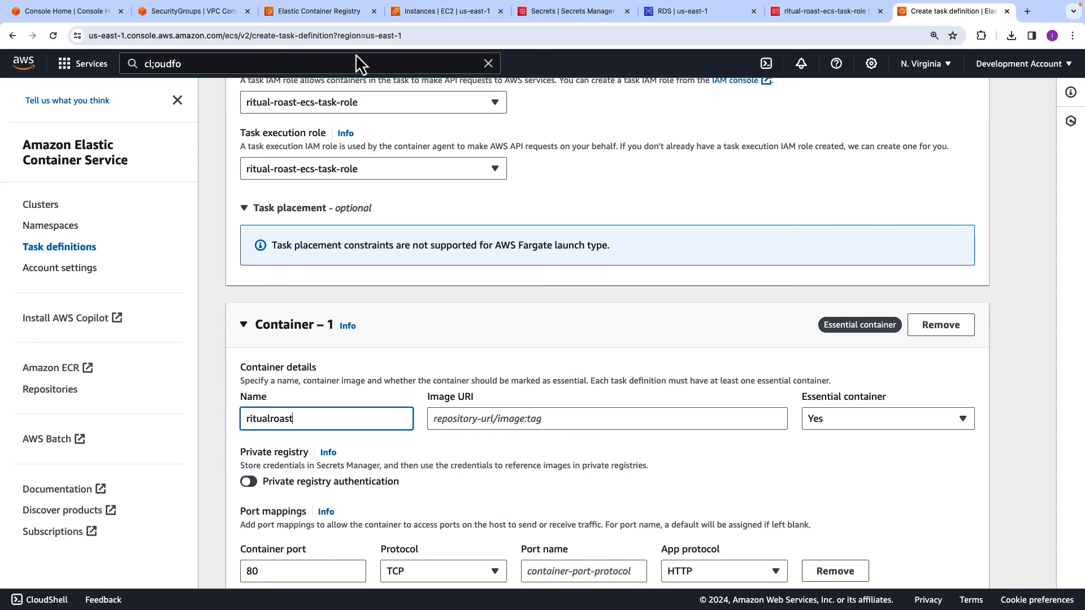
left_click(326, 20)
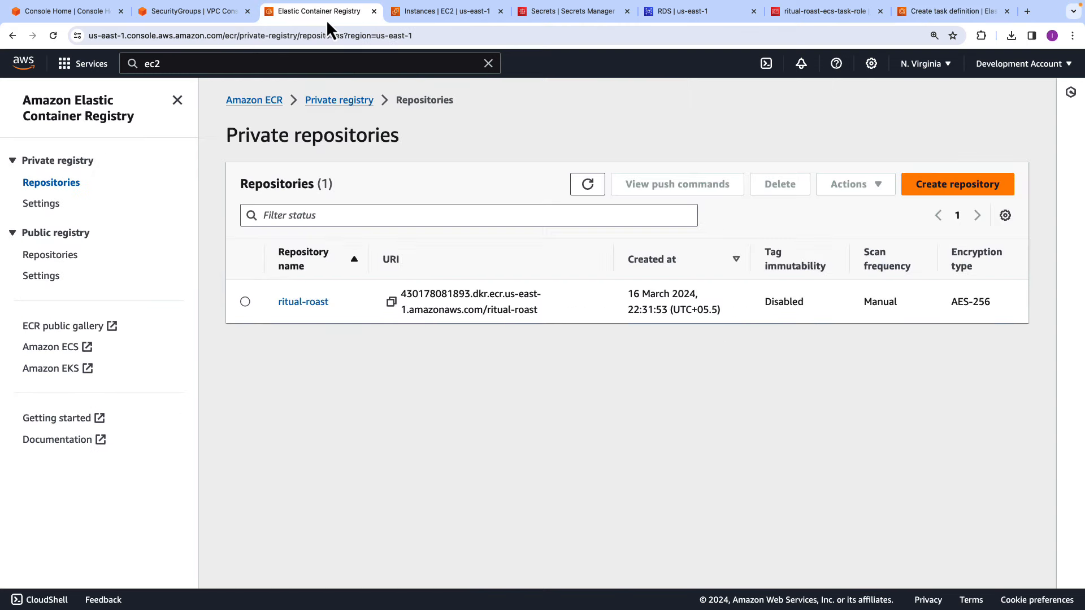
left_click(391, 301)
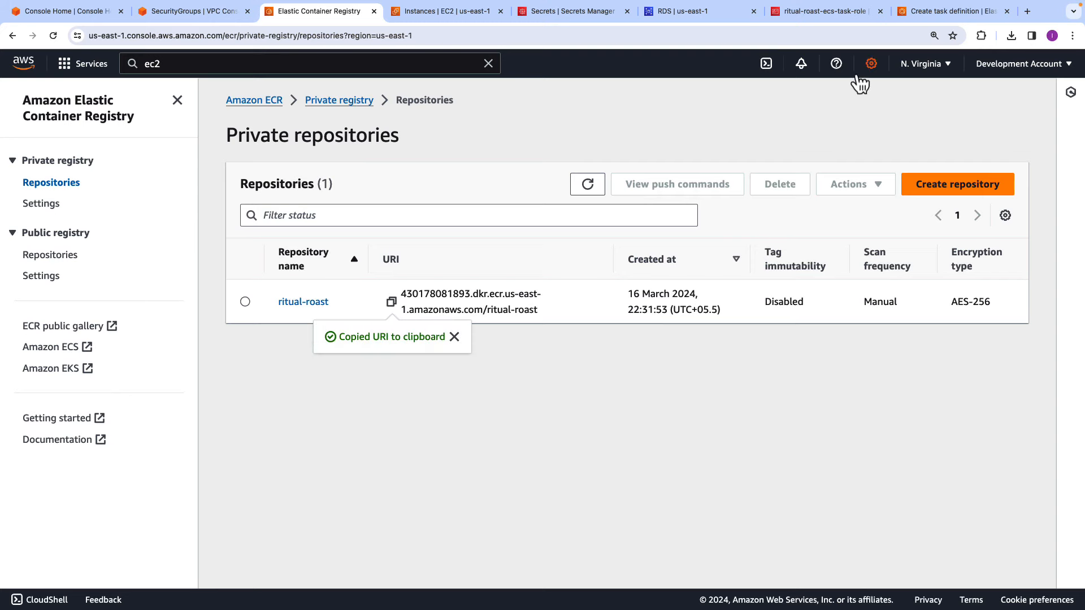
left_click(913, 13)
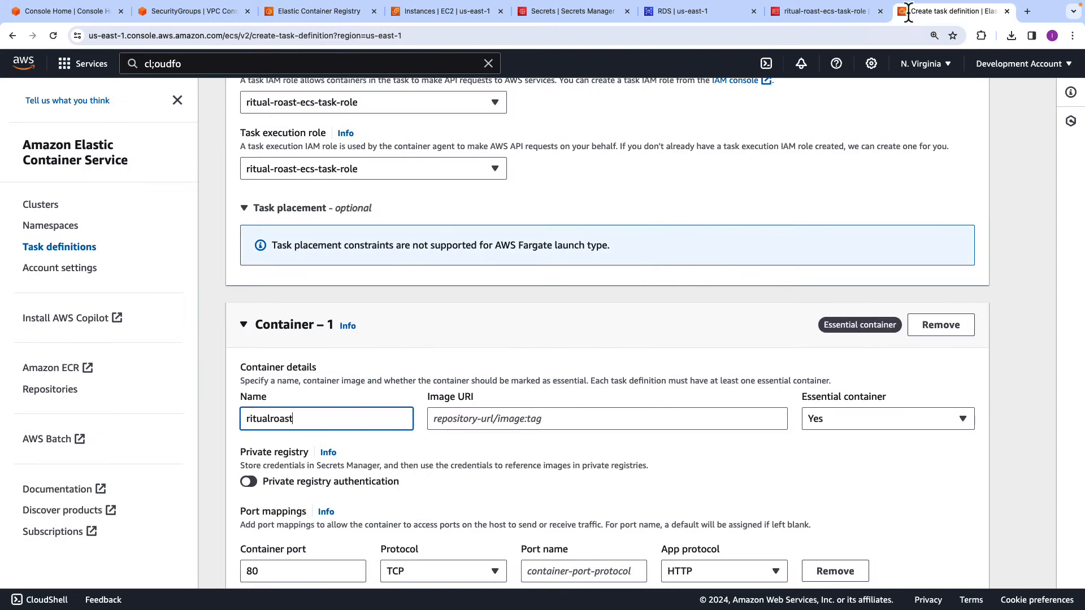
left_click(469, 419)
left_click(493, 419)
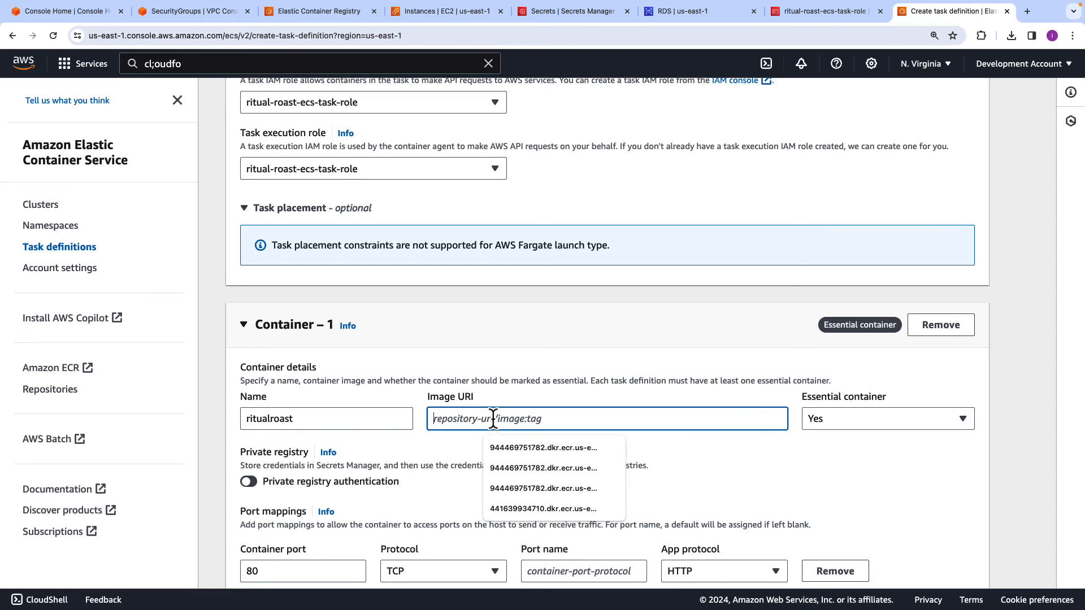
key("super+v")
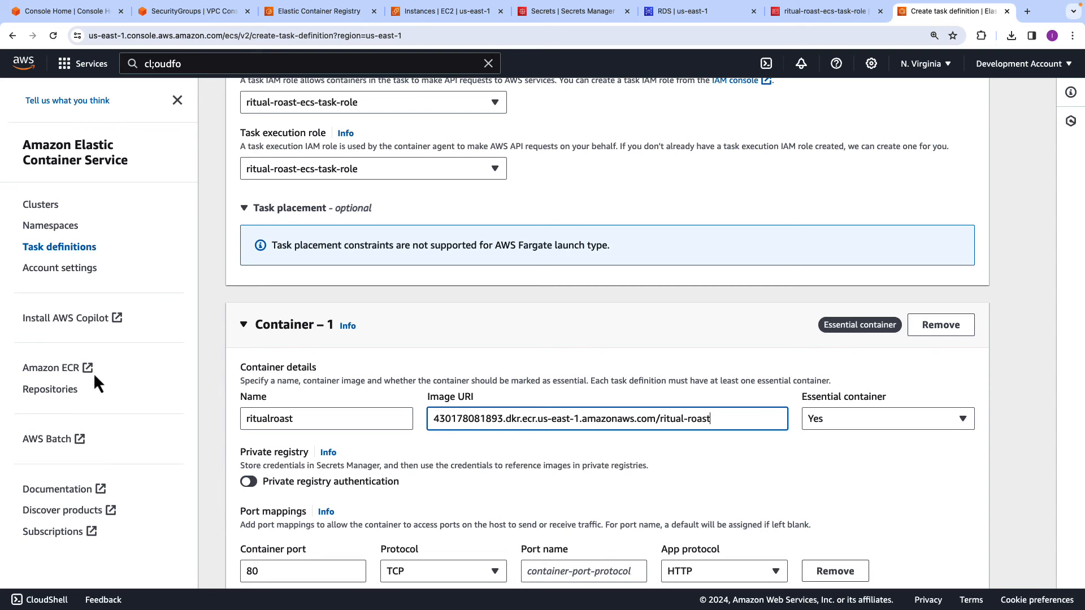
scroll(423, 415, "down", 3)
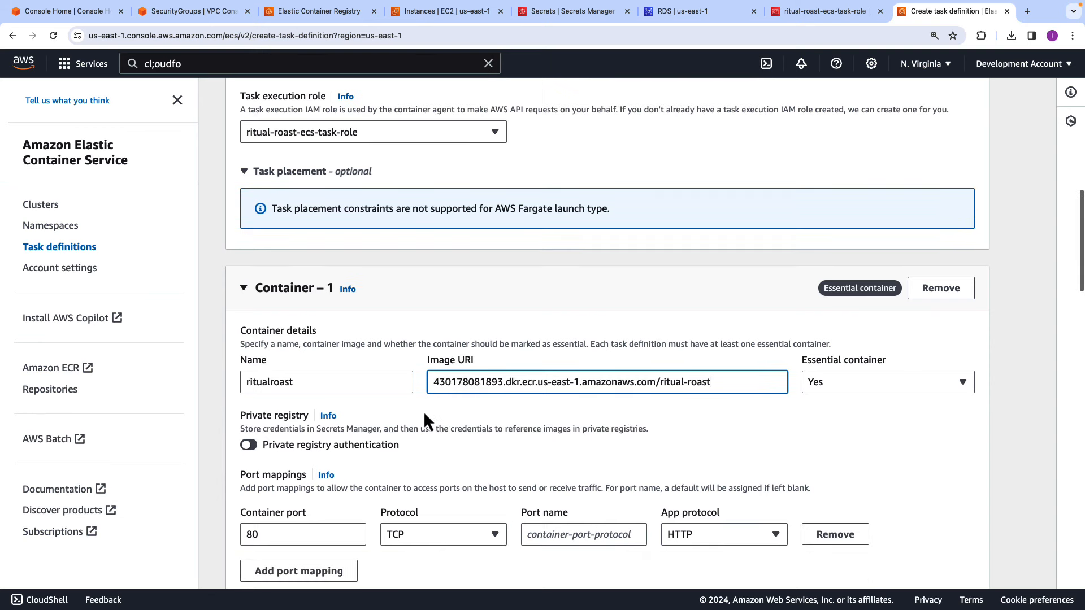
scroll(424, 423, "down", 1)
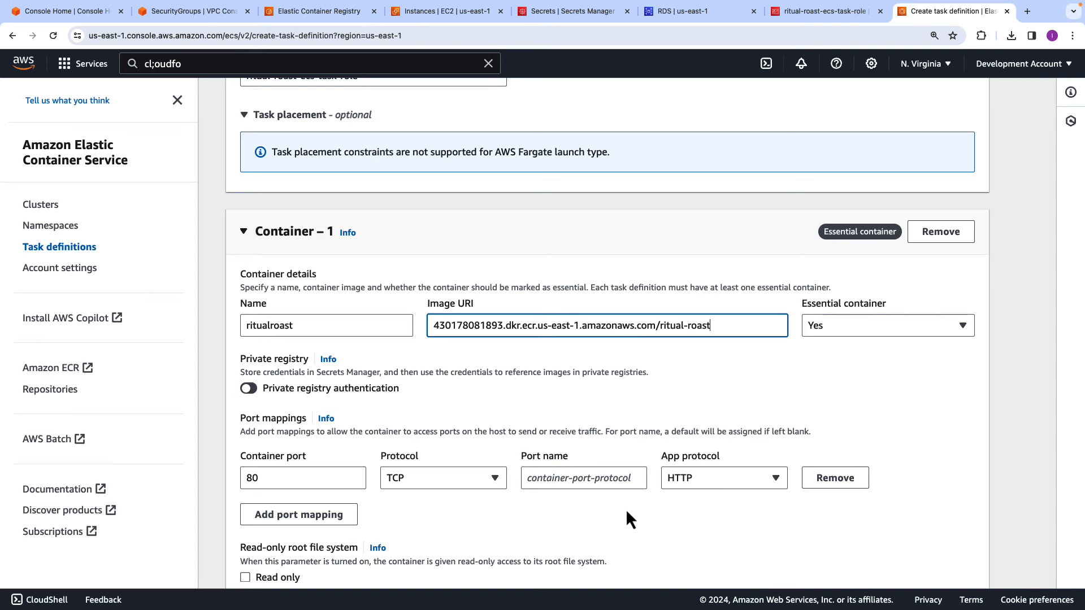
scroll(627, 512, "down", 4)
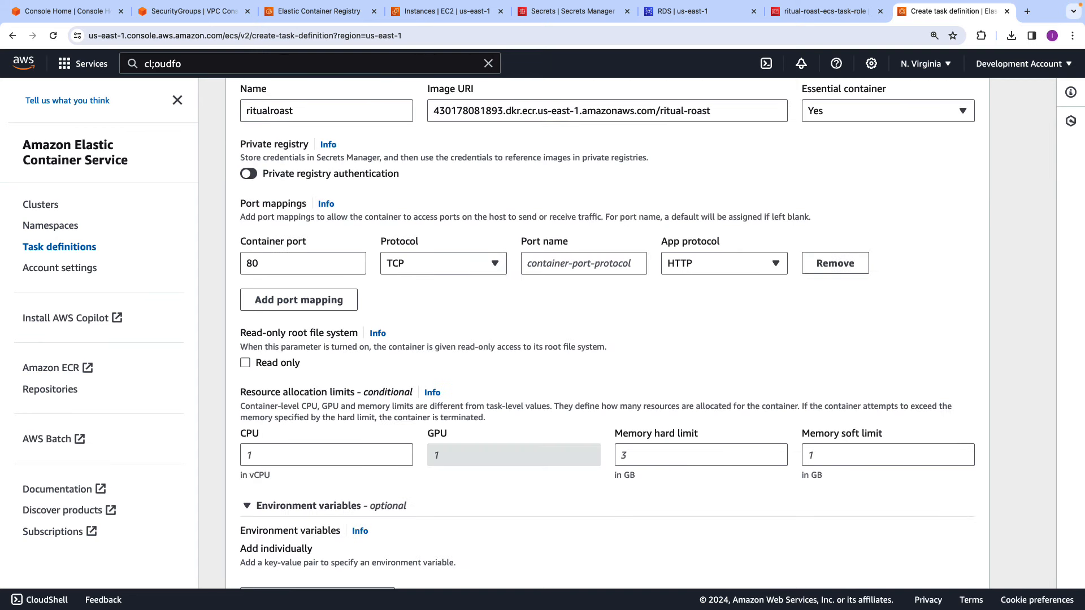
scroll(395, 300, "down", 3)
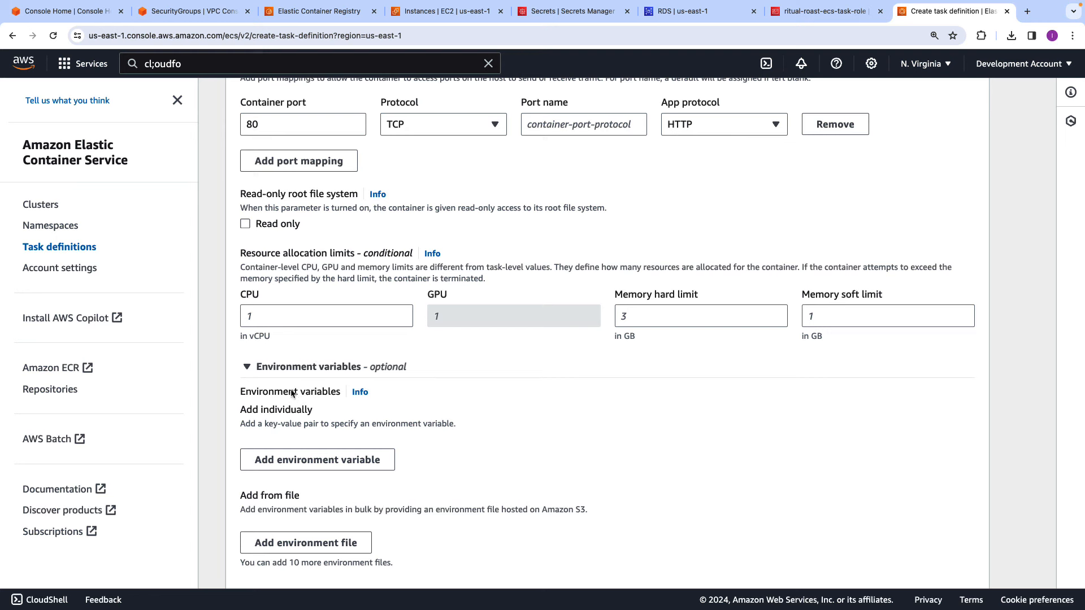
Add environment variable DB_SERVER with the ritualroastdb RDS endpoint as its value
left_click(323, 467)
left_click(714, 469)
left_click(326, 466)
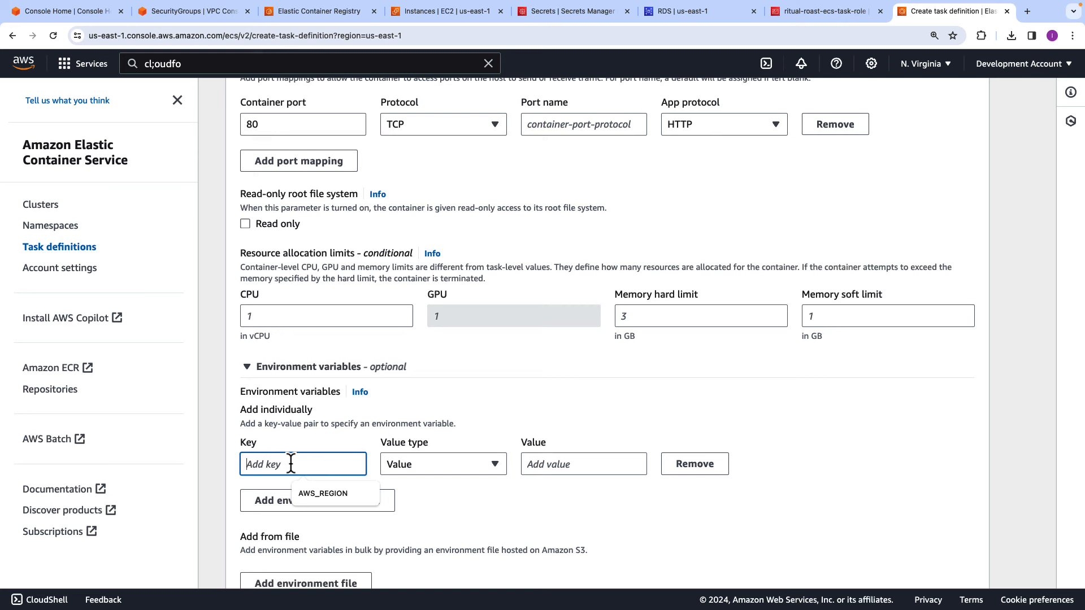
type("DB_")
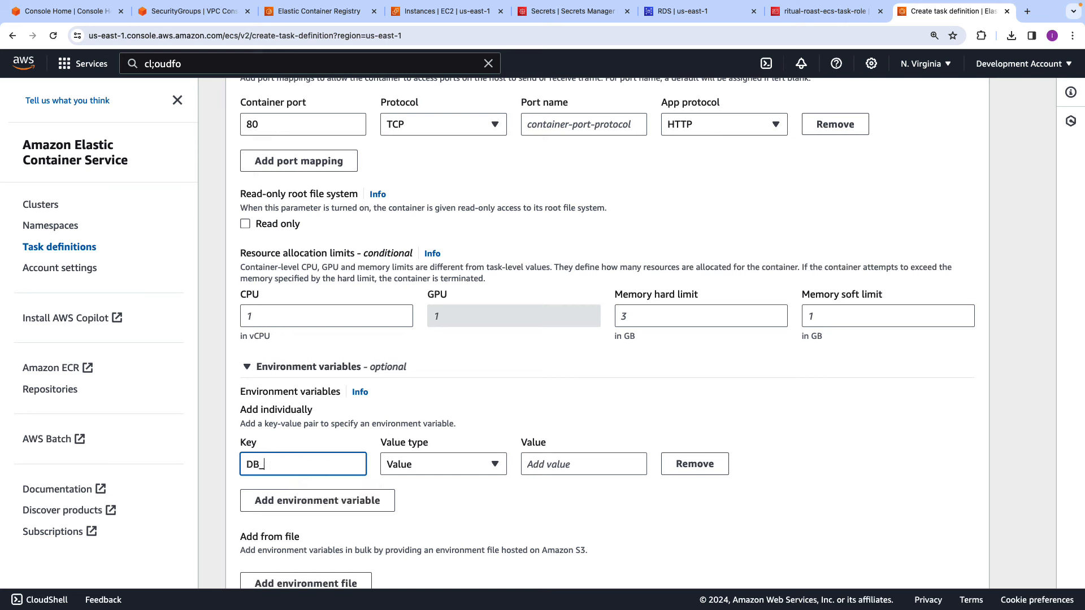
type("SERVER")
left_click(689, 16)
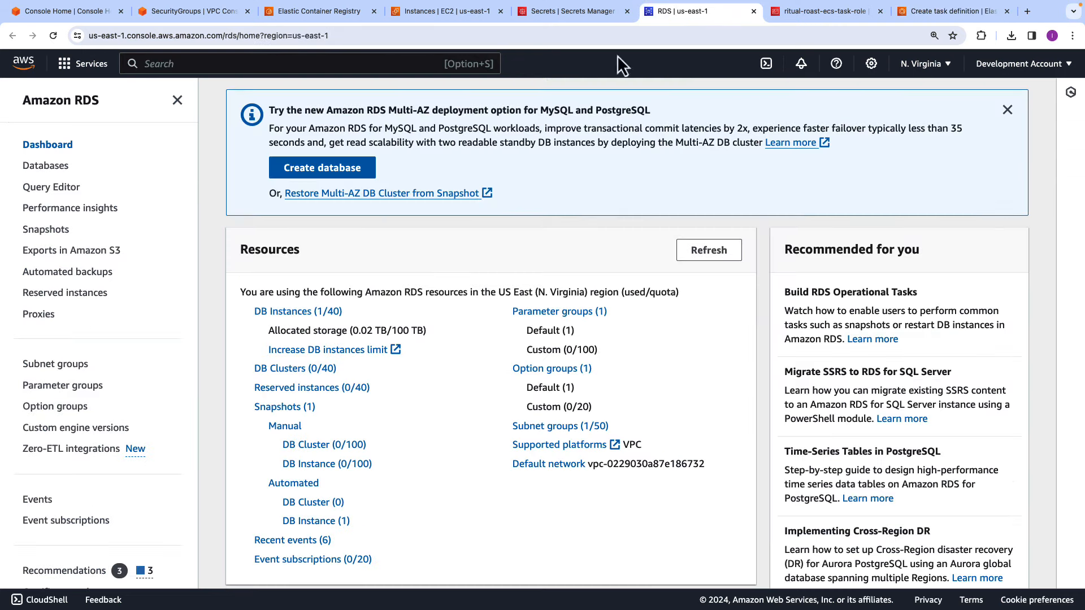
left_click(45, 166)
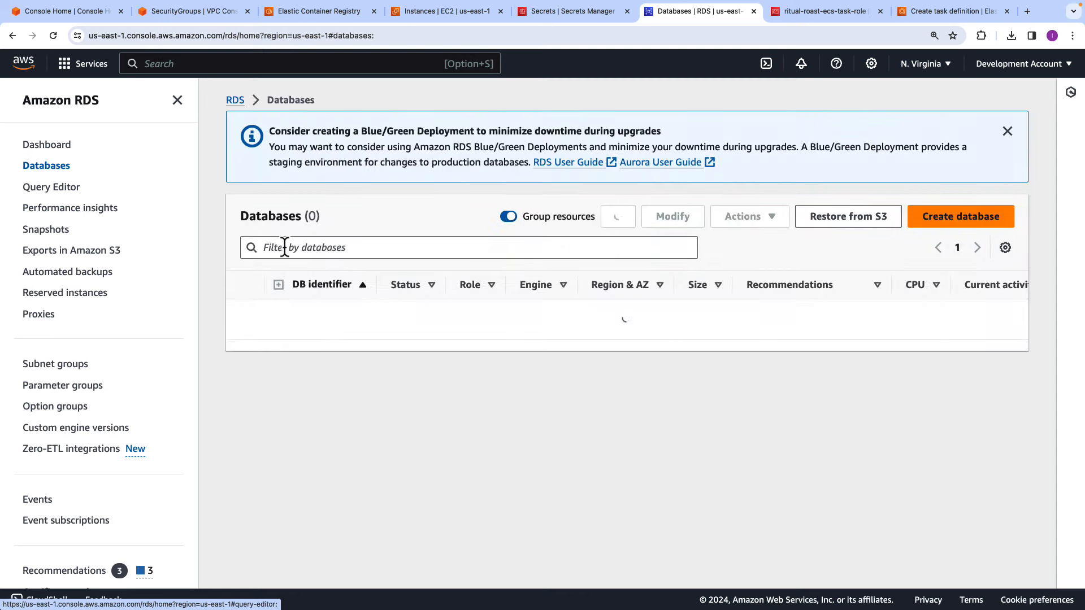
left_click(339, 320)
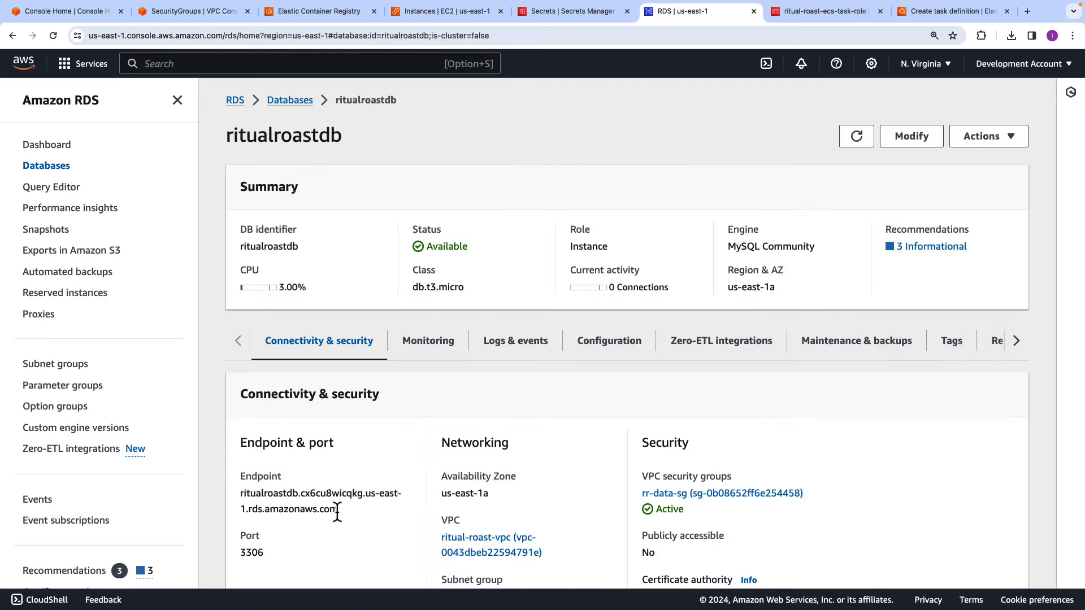
left_click_drag(338, 510, 239, 498)
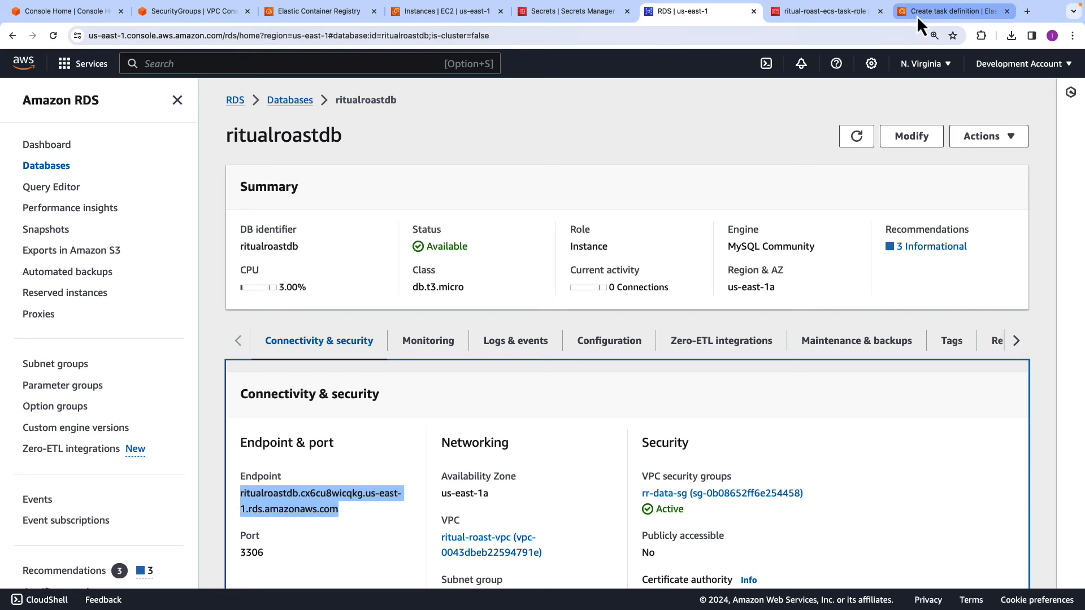
left_click(916, 15)
left_click(557, 464)
key("super+v")
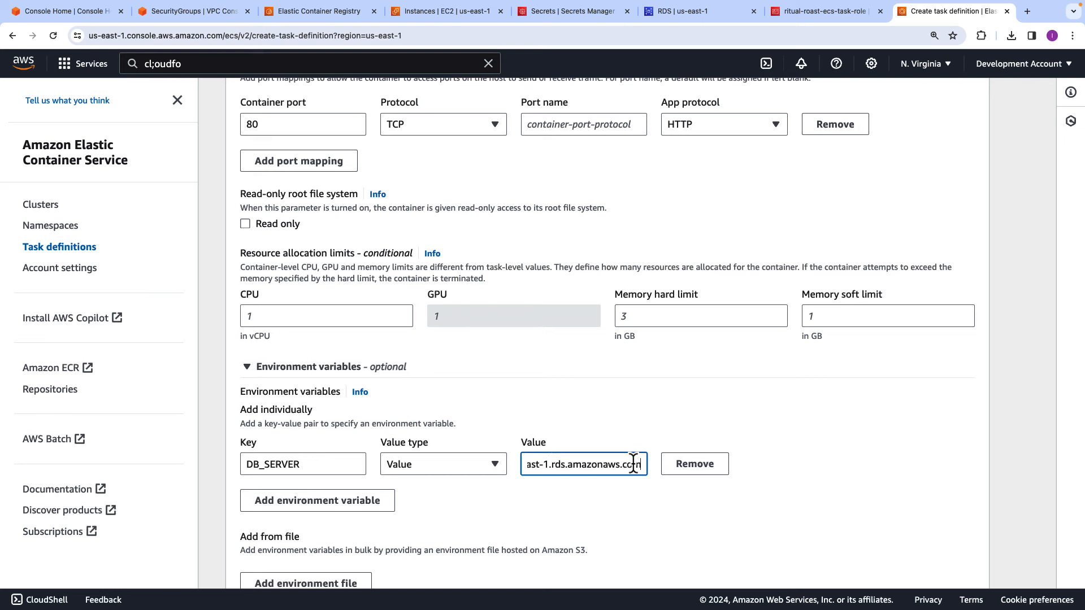
left_click_drag(635, 465, 478, 472)
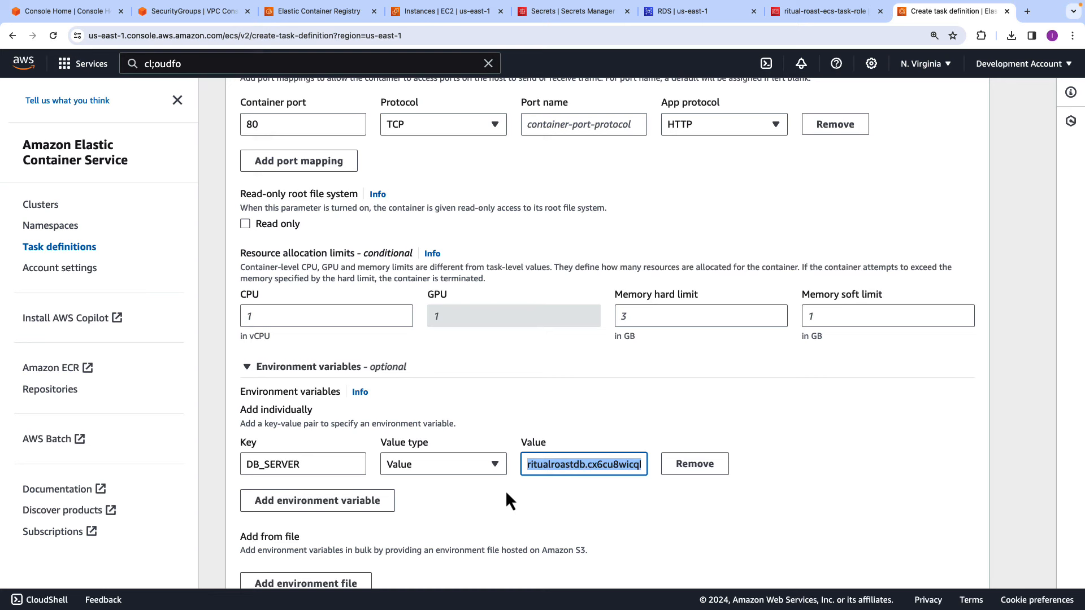
Add a second environment variable row with the key DB_DATABASE
left_click(277, 501)
type("D")
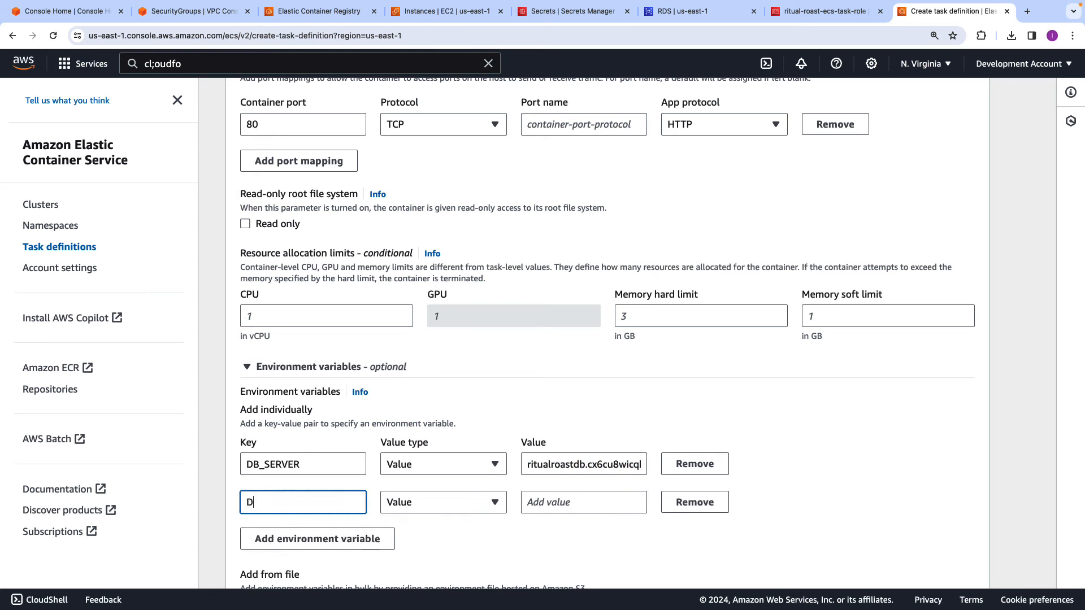
type("B_DATABSE")
key("BackSpace")
key("BackSpace")
type("AW")
key("BackSpace")
type("SE")
Set DB_DATABASE to ritualroastdb, copied from the database's endpoint on the RDS page
left_click(687, 14)
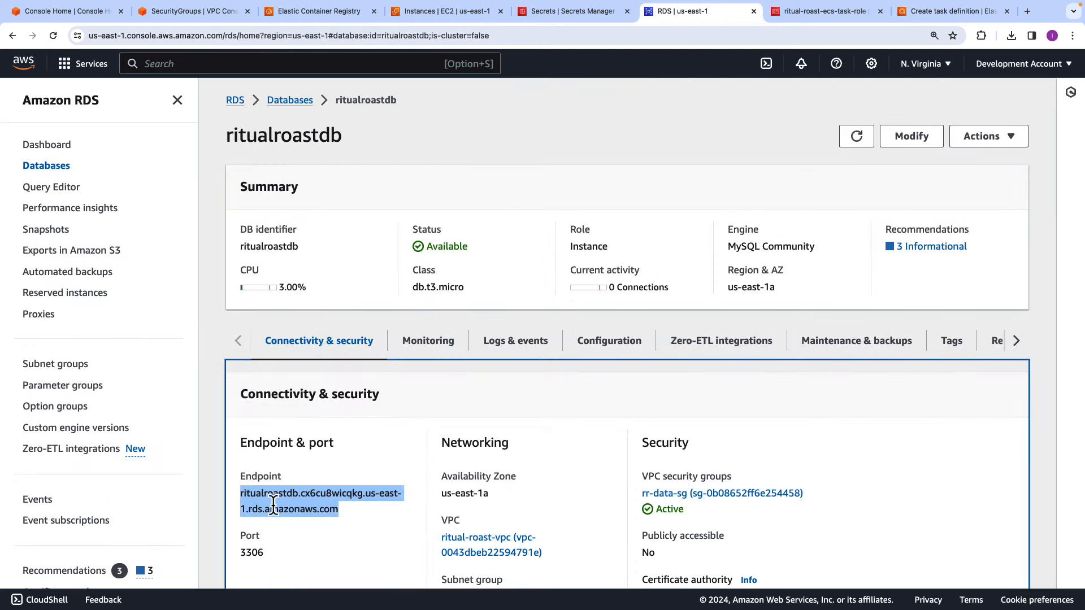
scroll(310, 508, "down", 2)
scroll(309, 507, "down", 5)
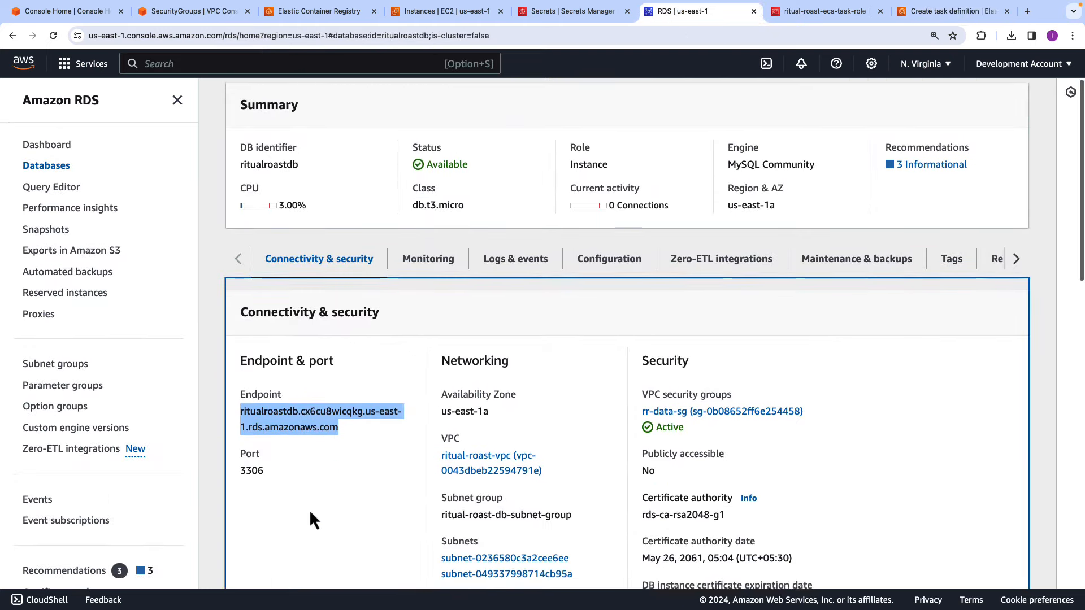
scroll(309, 508, "up", 4)
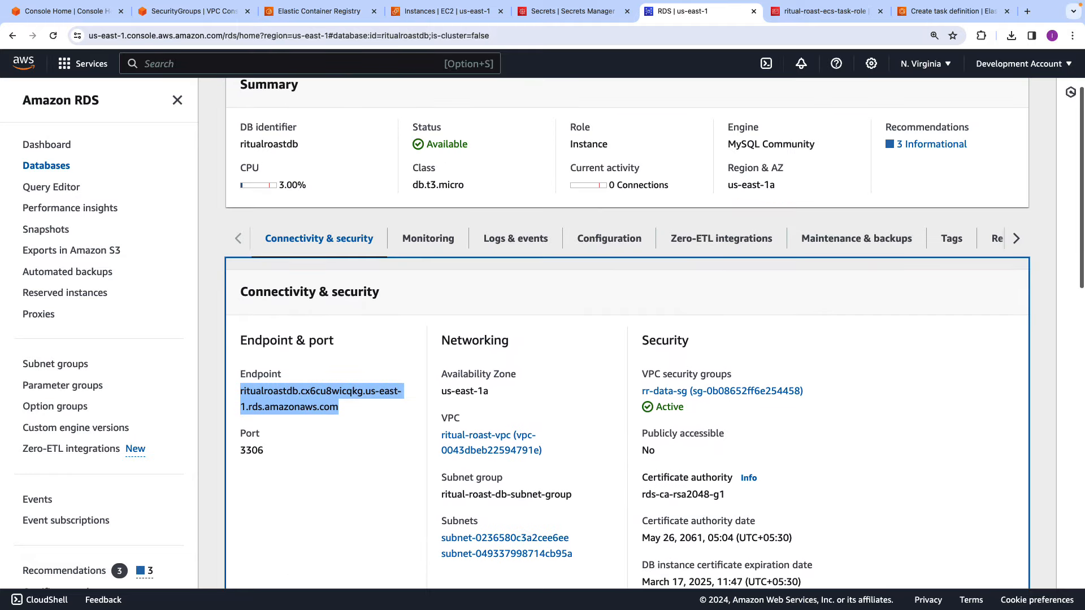
double_click(298, 391)
key("super+c")
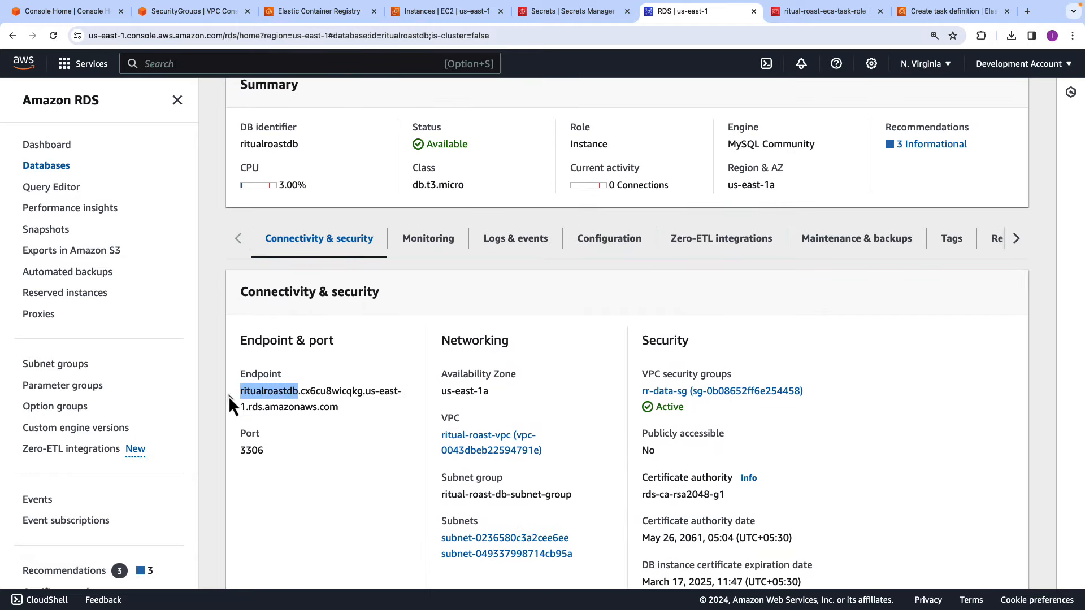
left_click(913, 12)
left_click(556, 502)
key("super+v")
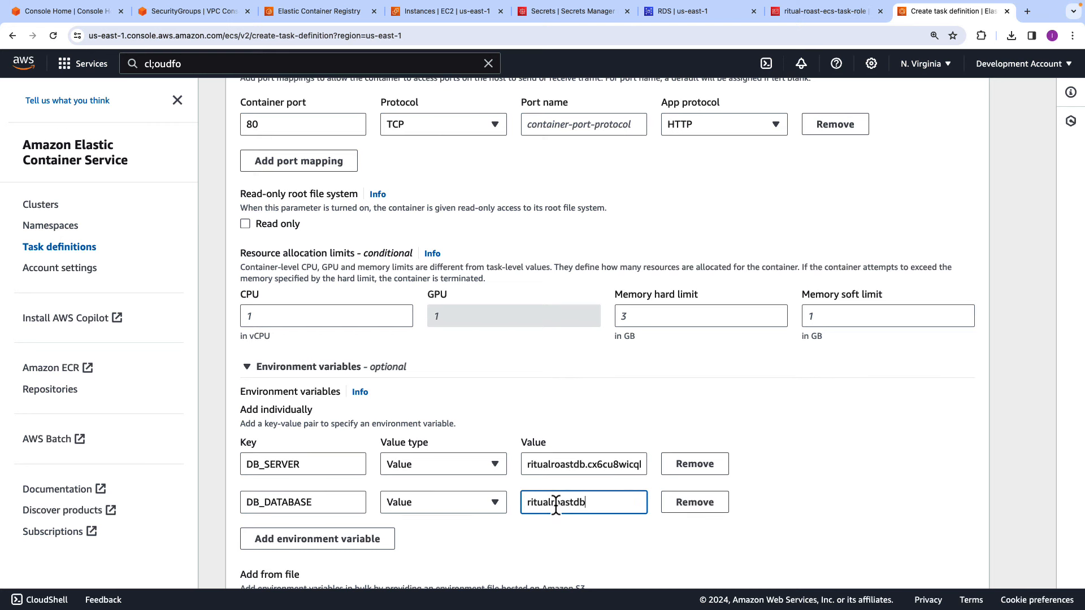
Add a third environment variable with the key SECRET_NAME
scroll(395, 494, "down", 1)
left_click(305, 533)
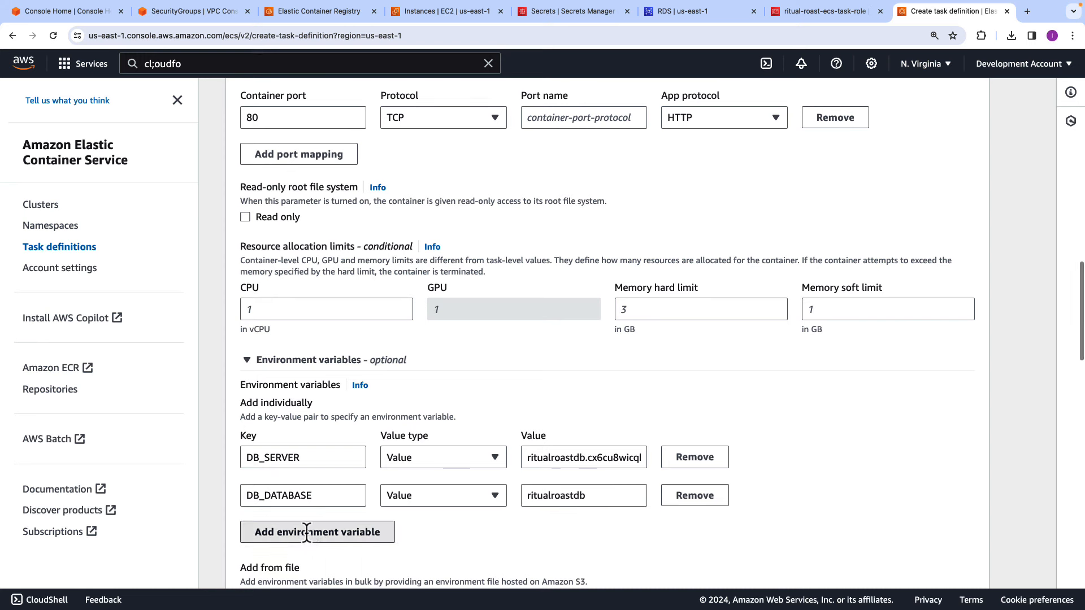
type("SE")
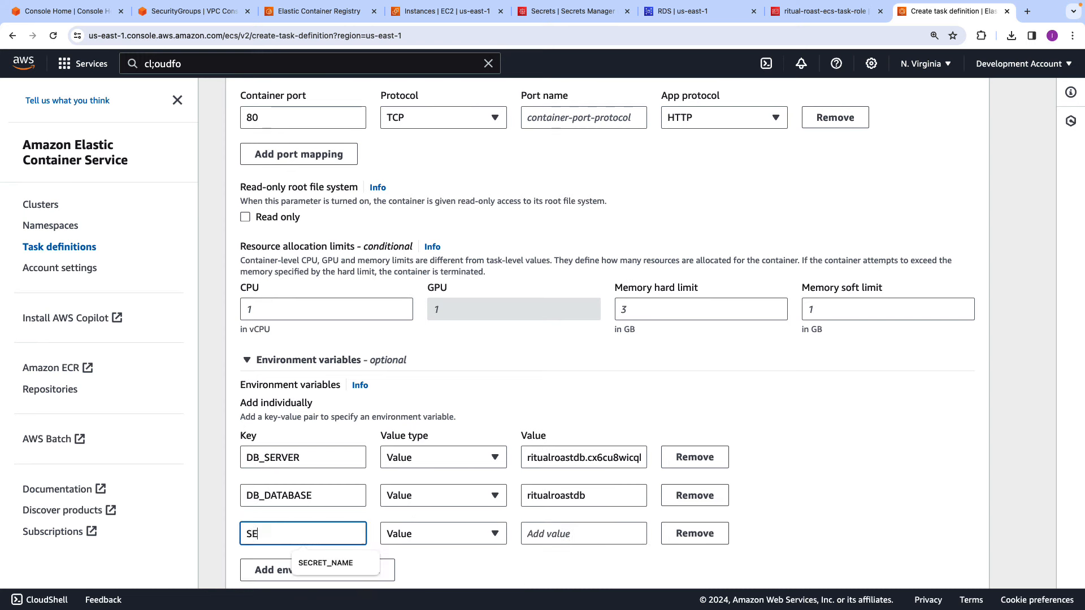
type("CRET_NAME")
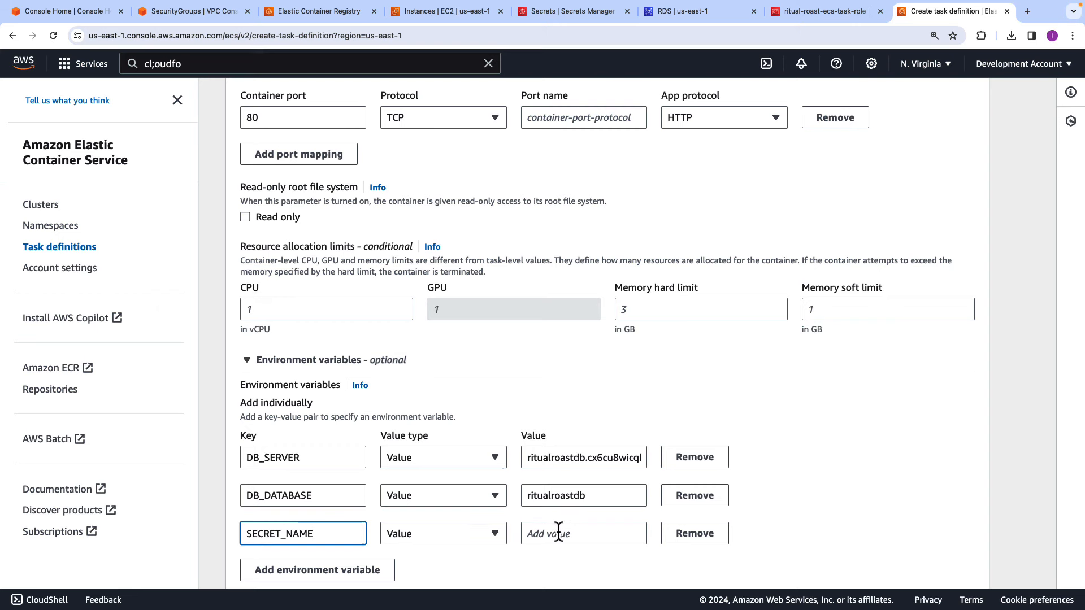
Set SECRET_NAME to ritualroast-db-secret, copied from Secrets Manager
left_click(584, 18)
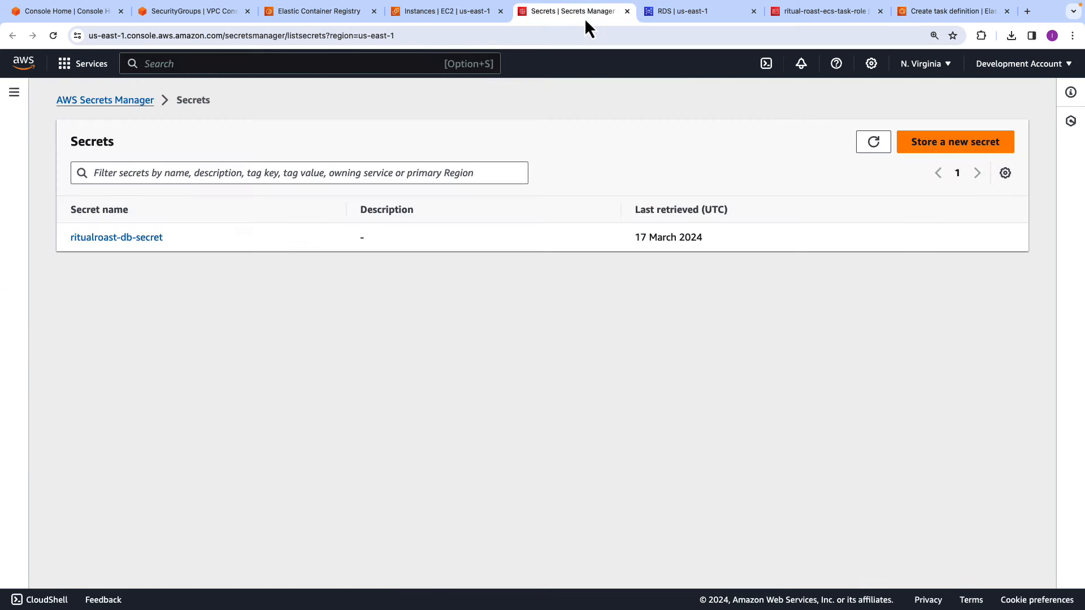
left_click(165, 241)
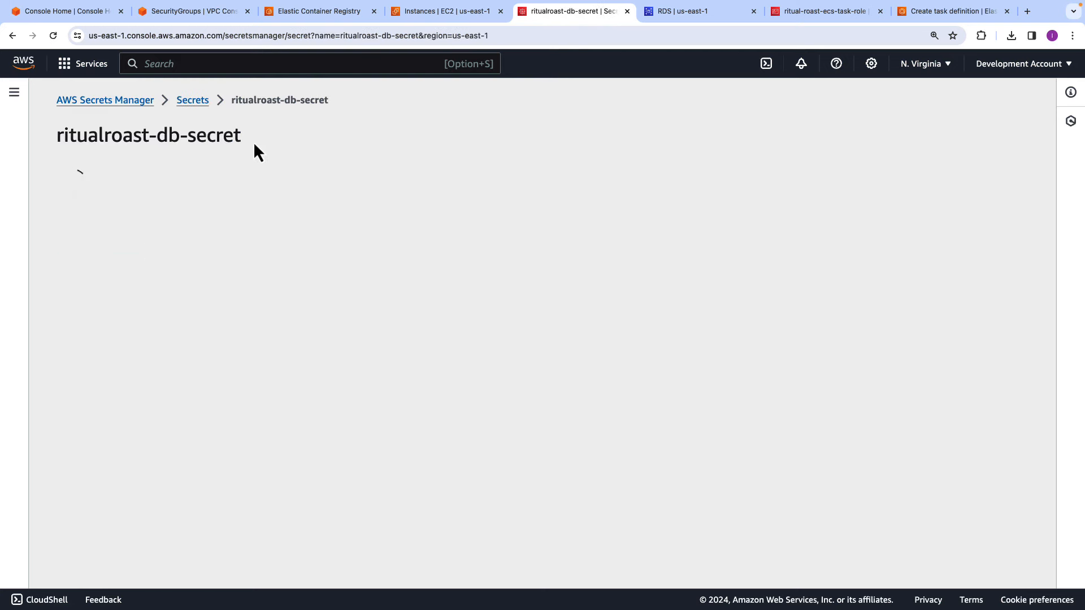
left_click_drag(252, 141, 56, 128)
key("ctrl+c")
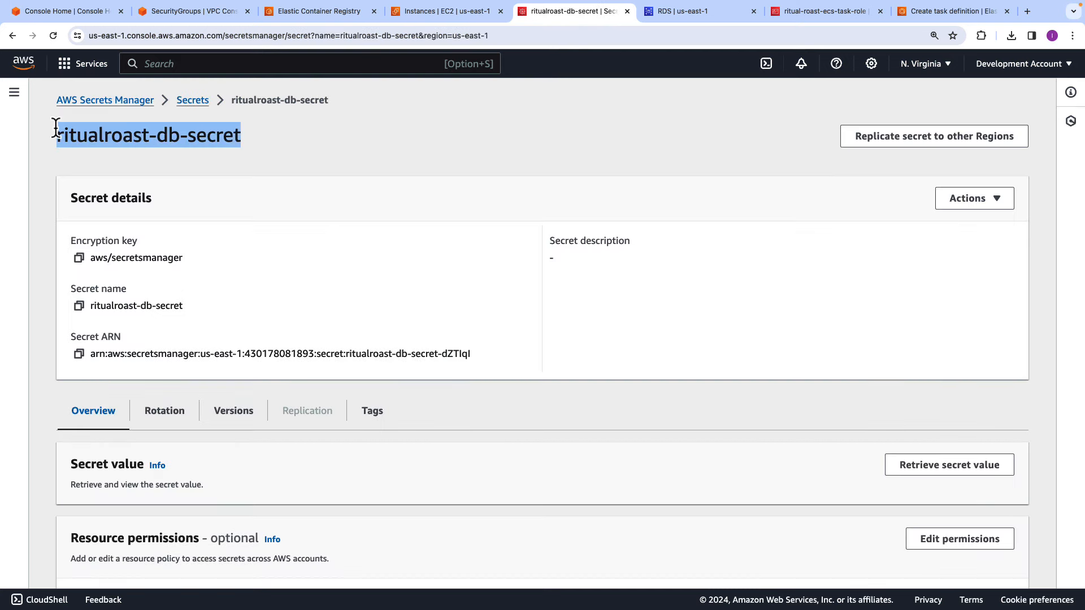
left_click(913, 12)
left_click(537, 533)
key("ctrl+v")
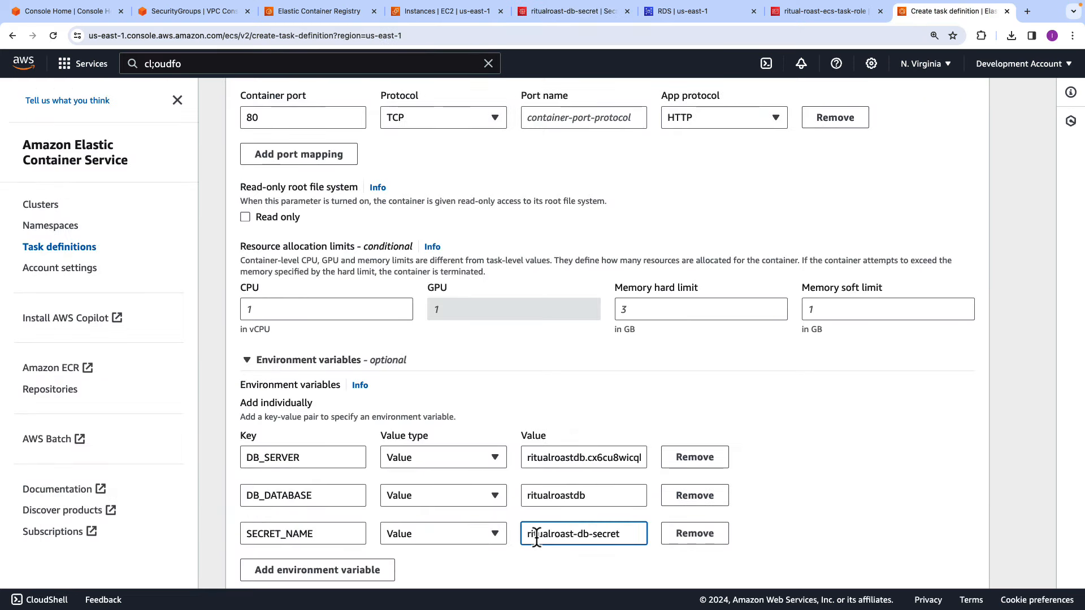
scroll(474, 531, "down", 2)
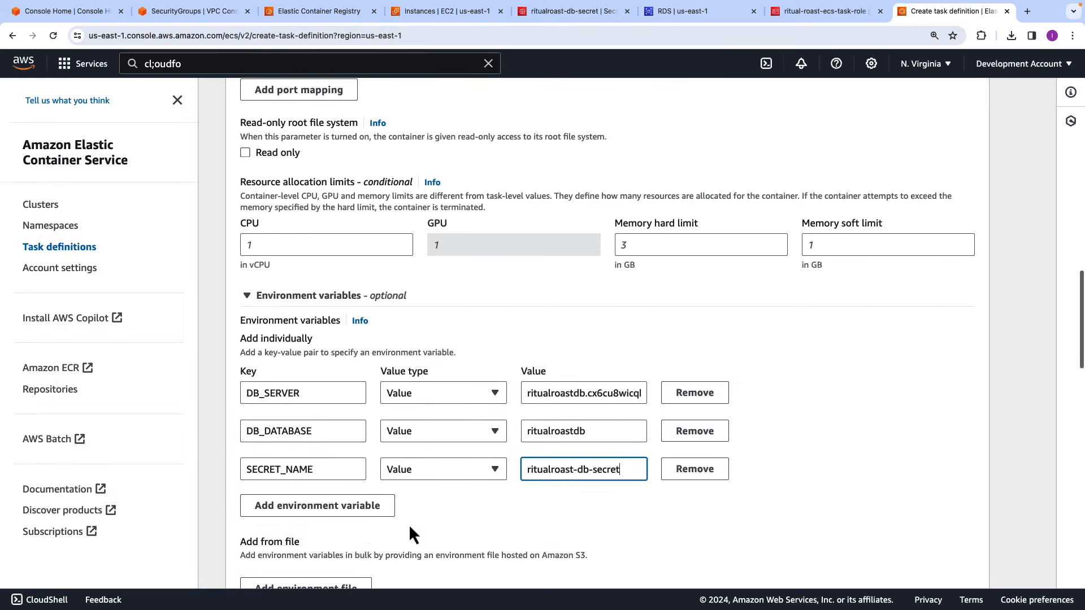
Add an AWS_REGION environment variable with the value us-east-1
left_click(338, 521)
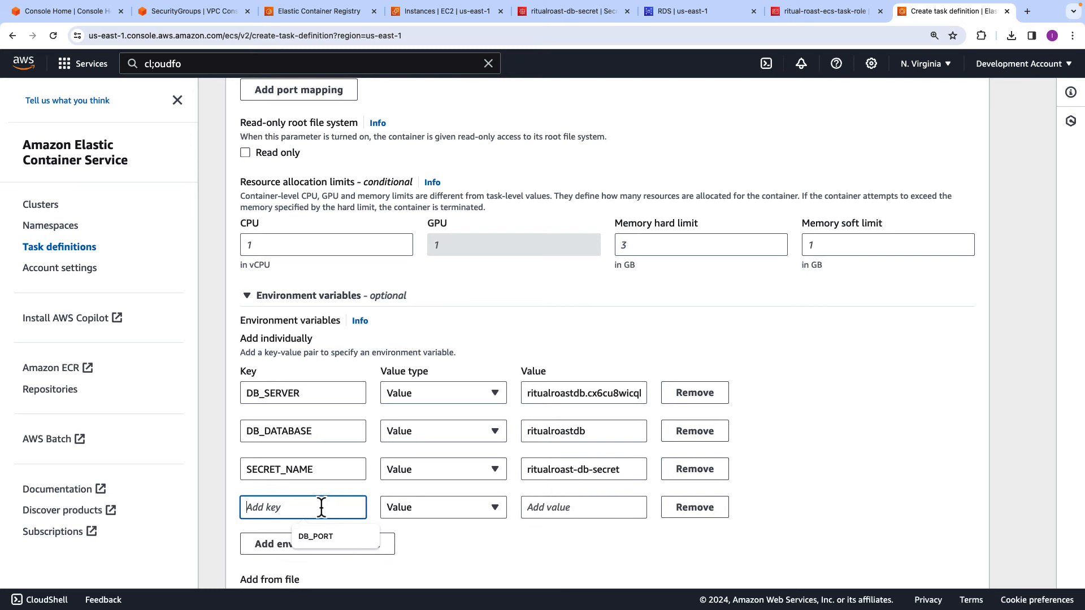
type("AWS_REGI")
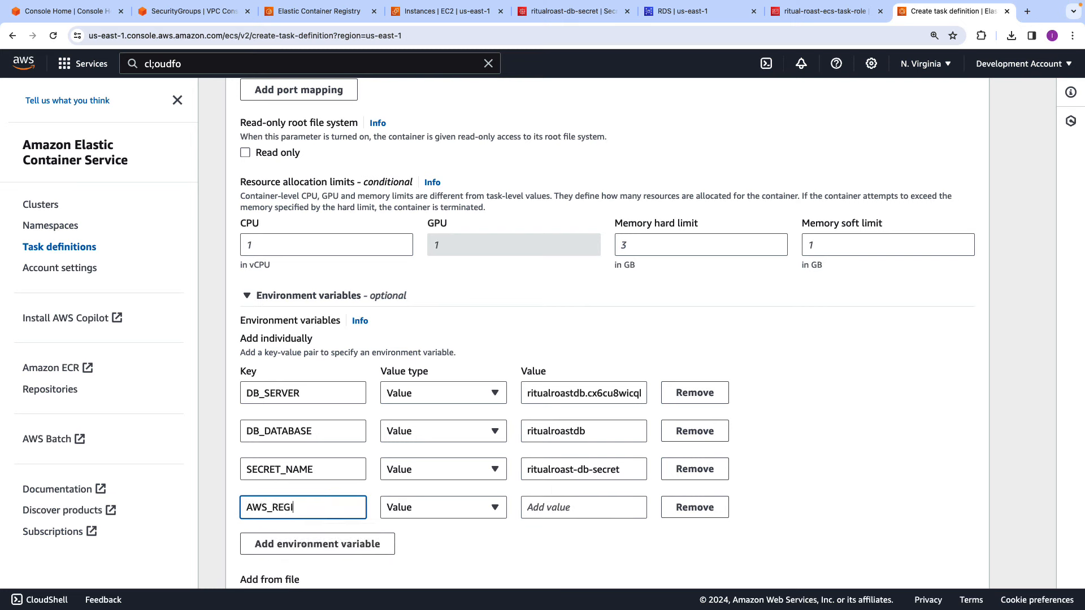
type("ON")
left_click(561, 507)
type("us-east-1")
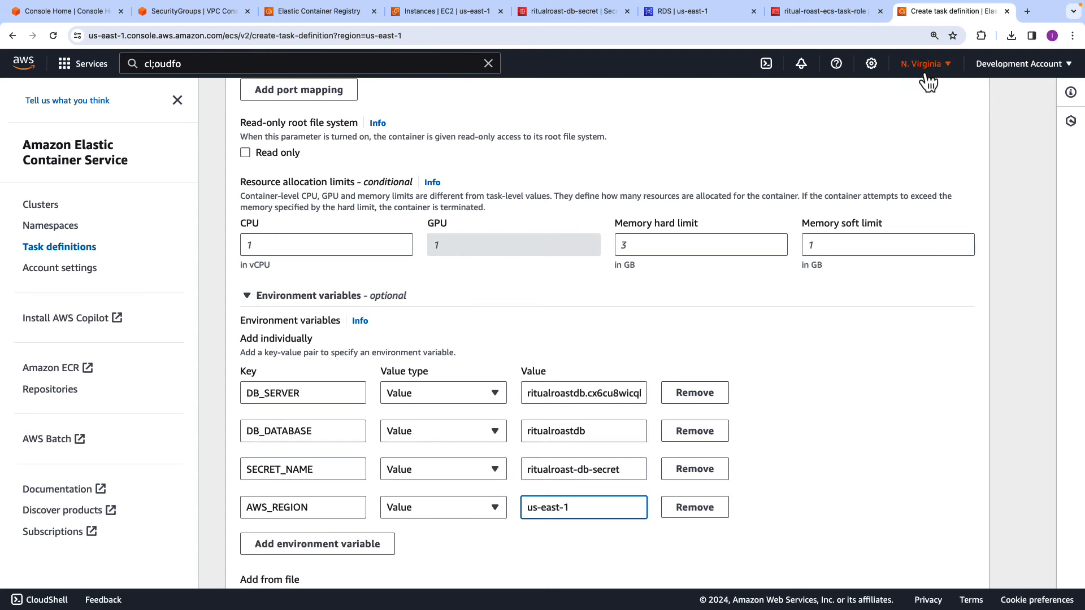
left_click(901, 394)
scroll(472, 467, "down", 6)
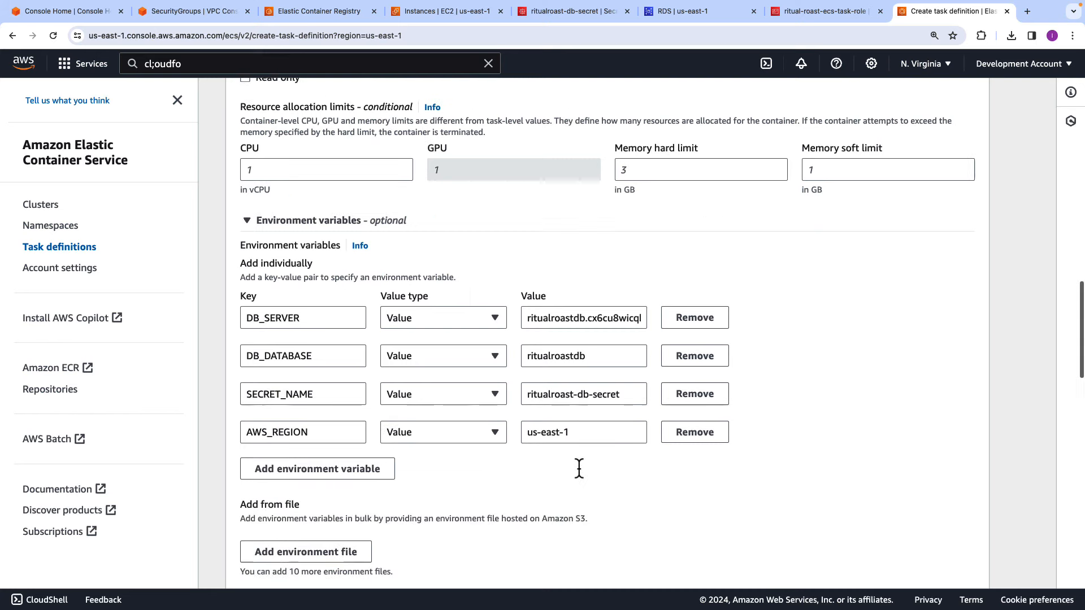
scroll(579, 468, "down", 4)
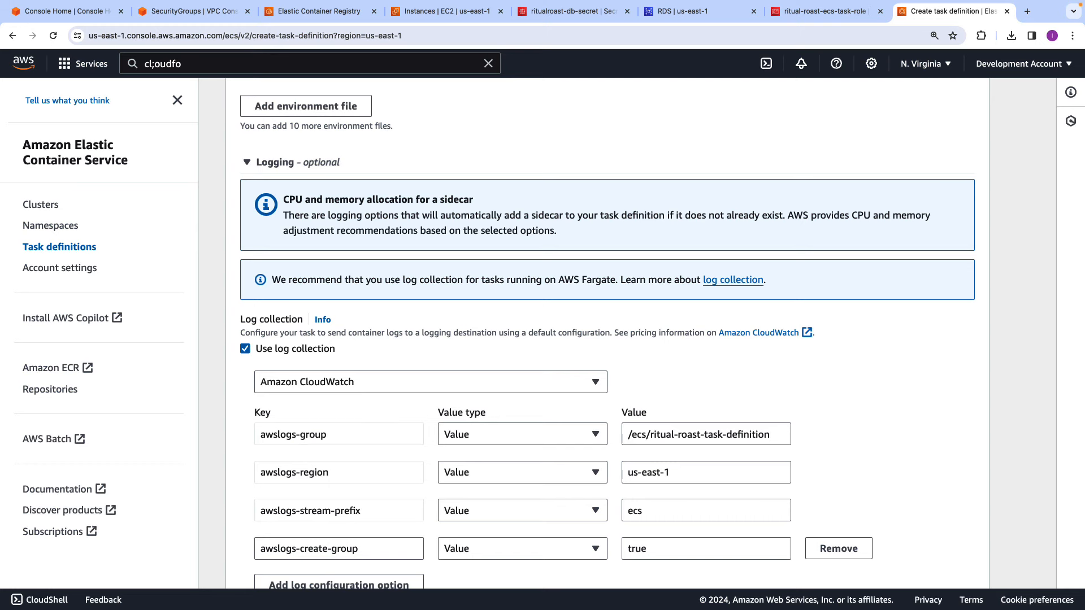
scroll(727, 439, "down", 2)
scroll(727, 439, "down", 5)
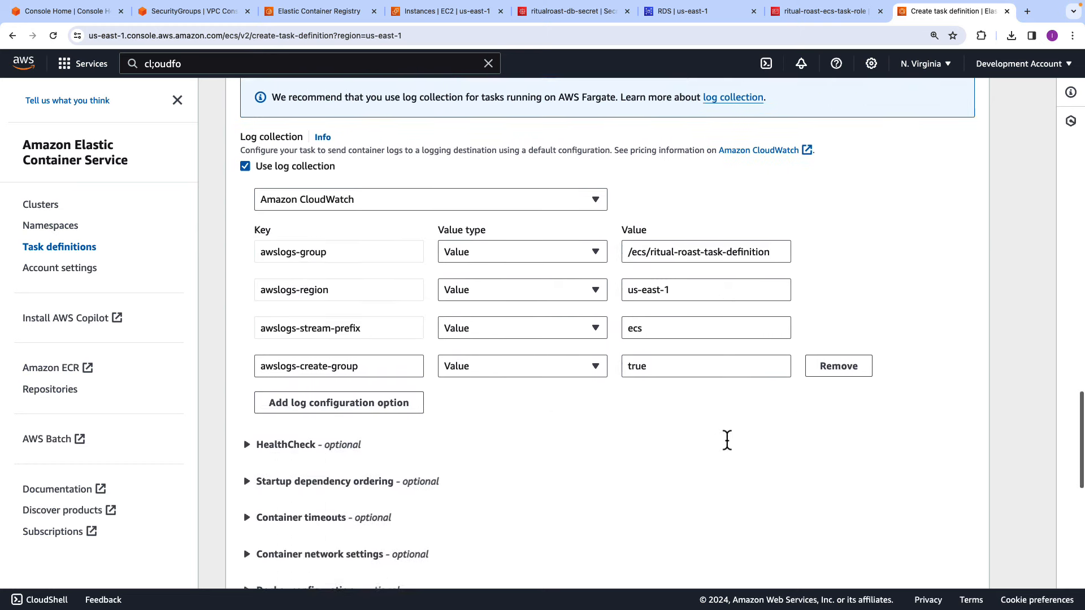
scroll(727, 440, "down", 5)
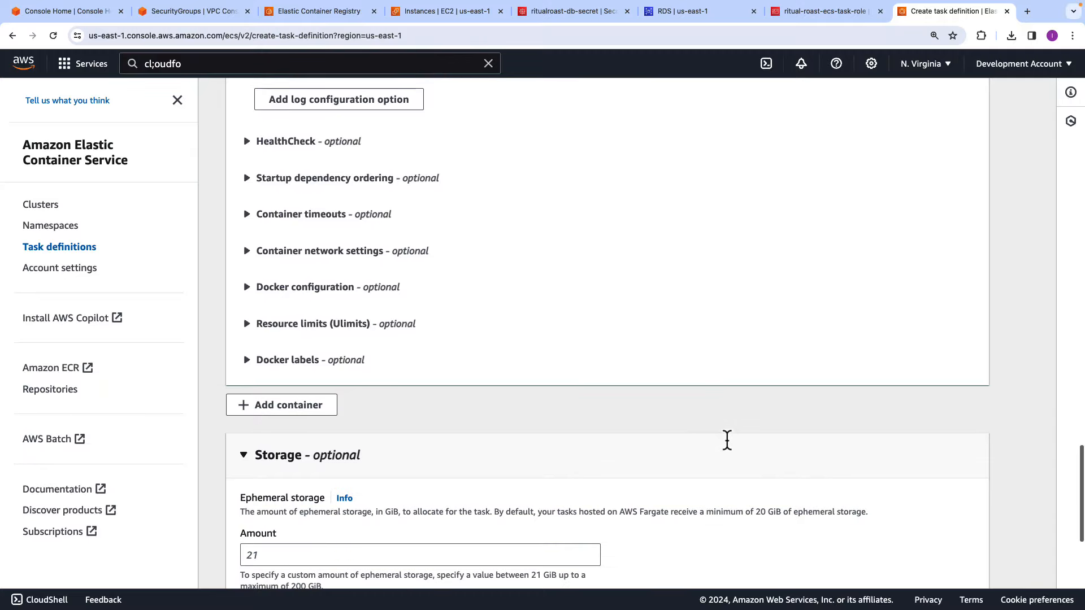
scroll(727, 450, "down", 4)
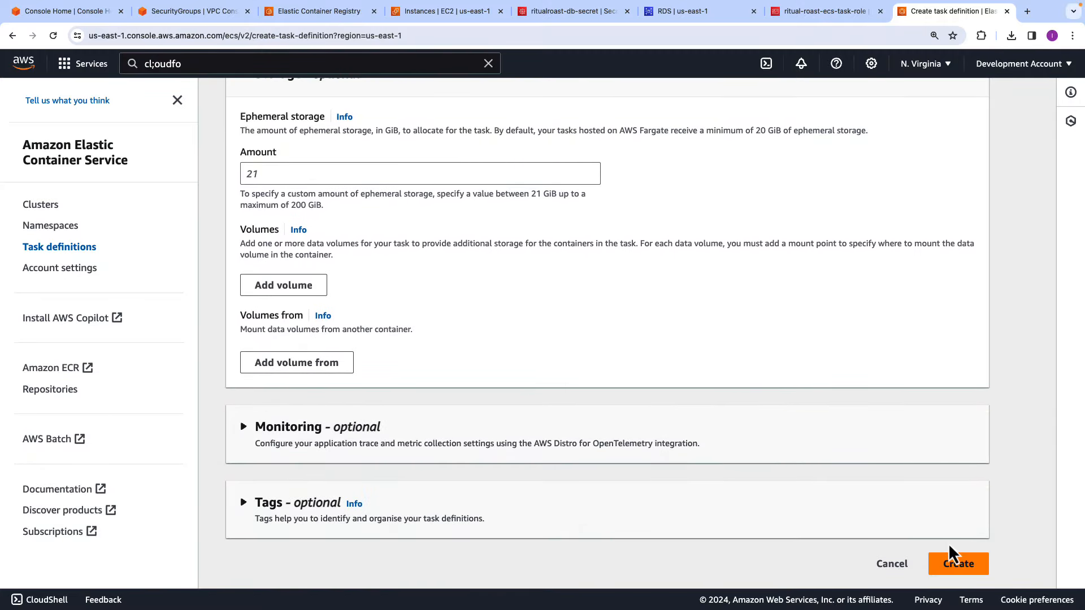
Create ritual-roast-task-definition:1, check its placement and container details, then return to the list
left_click(949, 563)
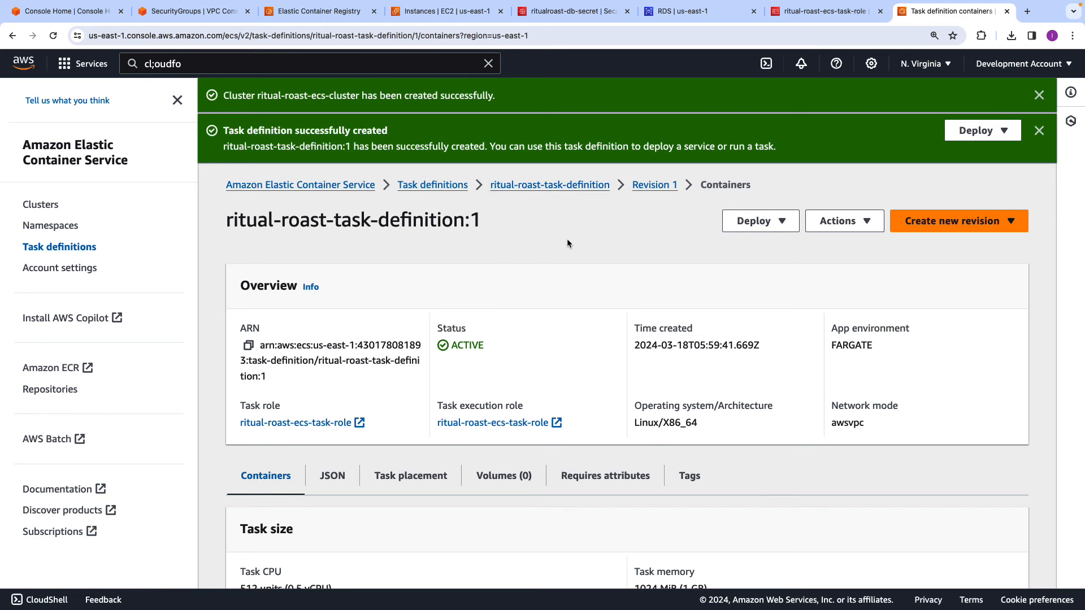
scroll(509, 398, "down", 4)
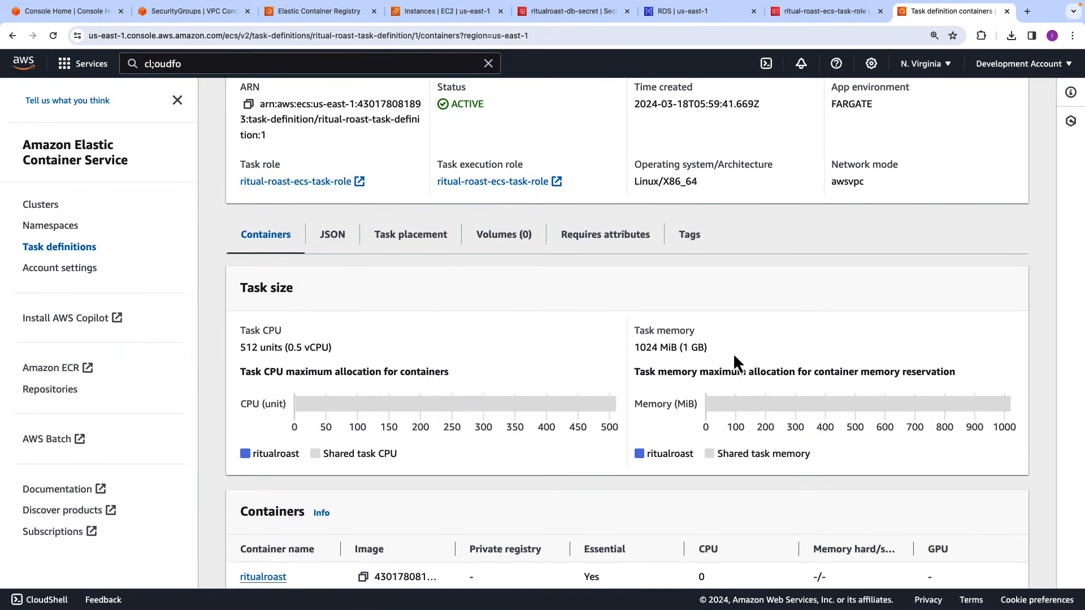
scroll(469, 368, "down", 1)
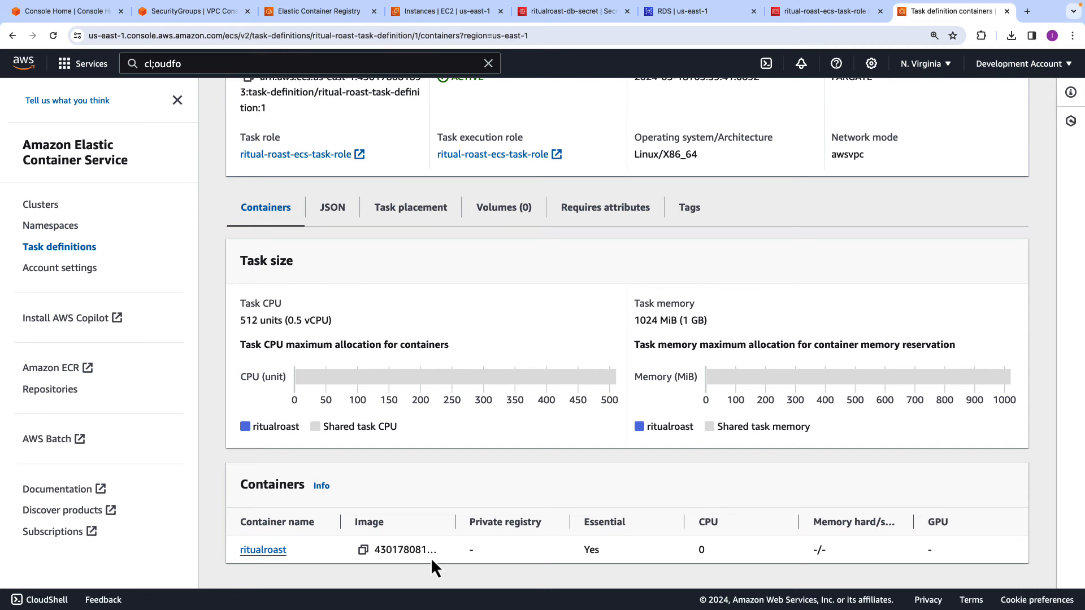
scroll(423, 509, "up", 2)
left_click(434, 311)
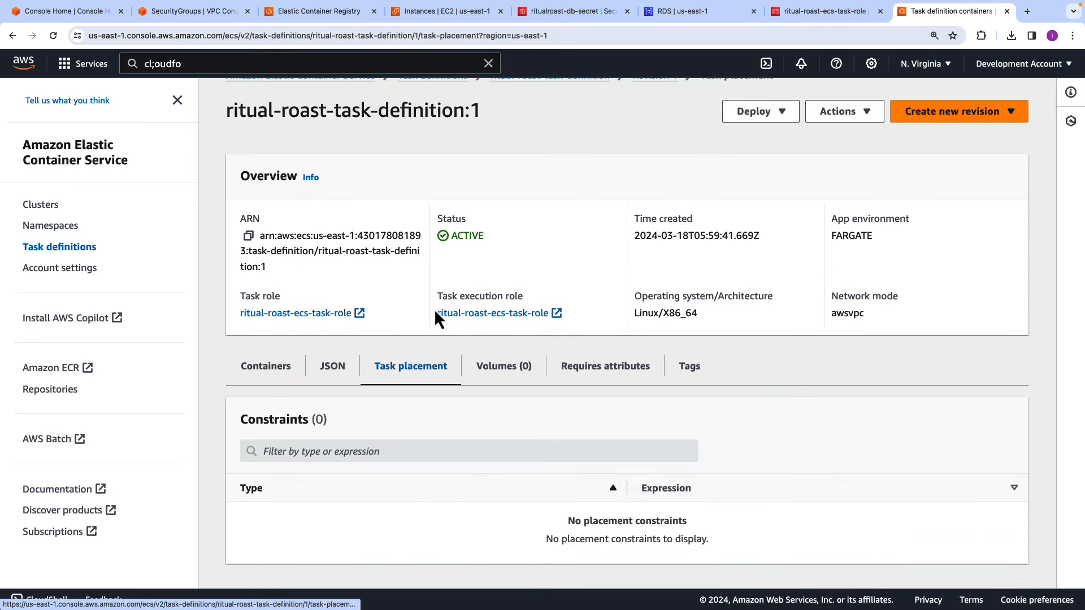
left_click(266, 367)
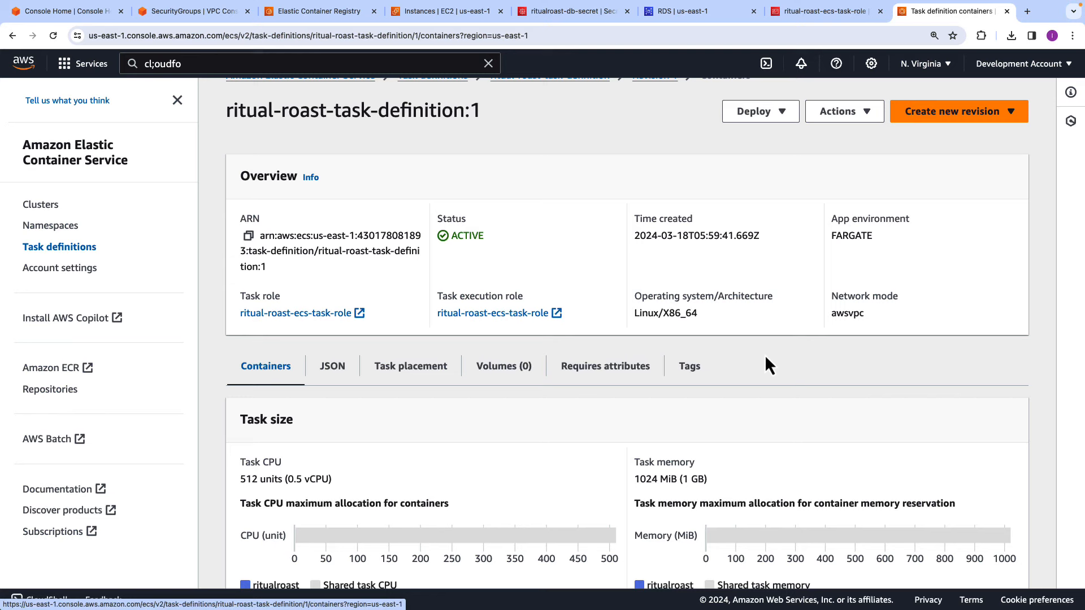
left_click(84, 250)
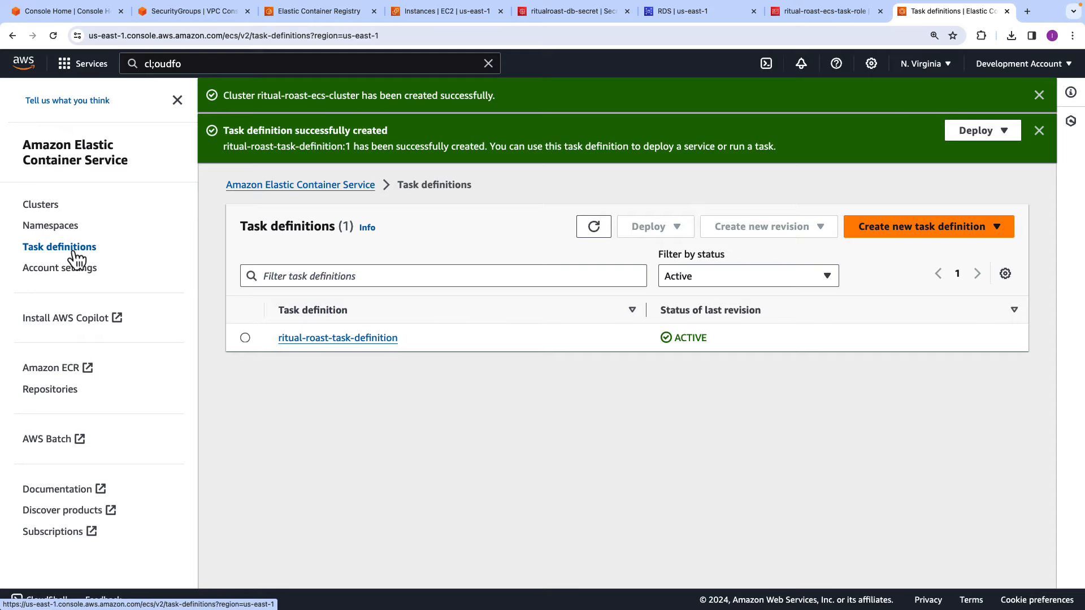
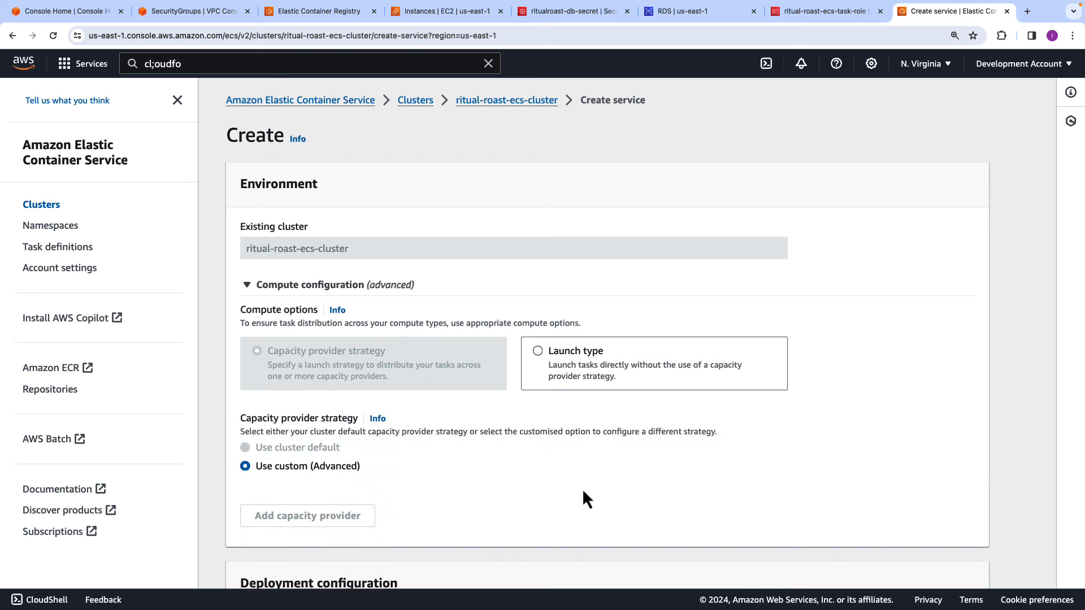
Switch compute options to Launch type, keeping FARGATE on platform version LATEST
left_click(538, 351)
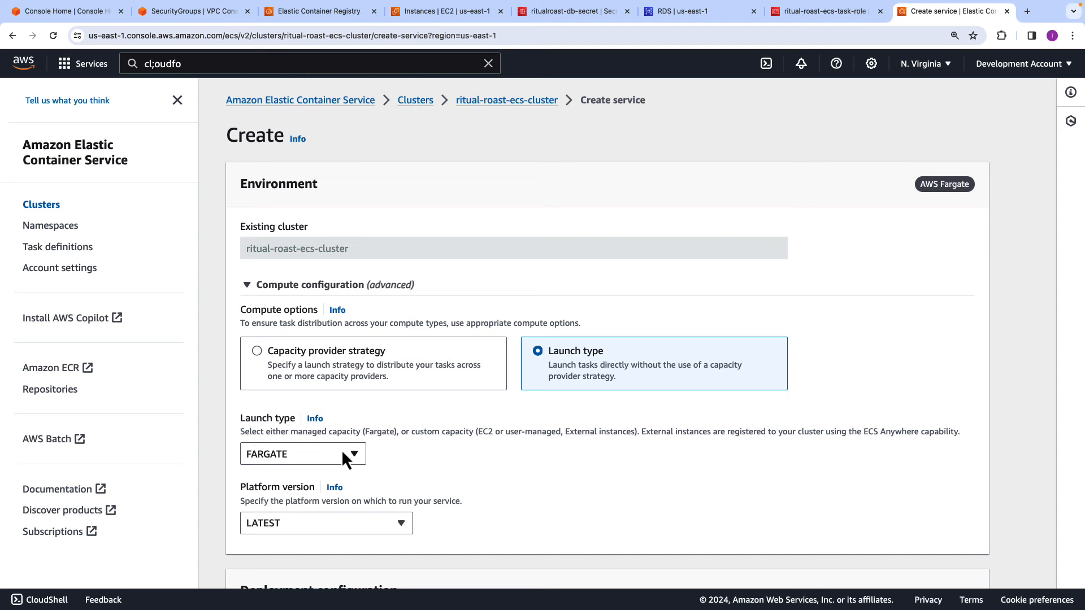
scroll(394, 470, "down", 1)
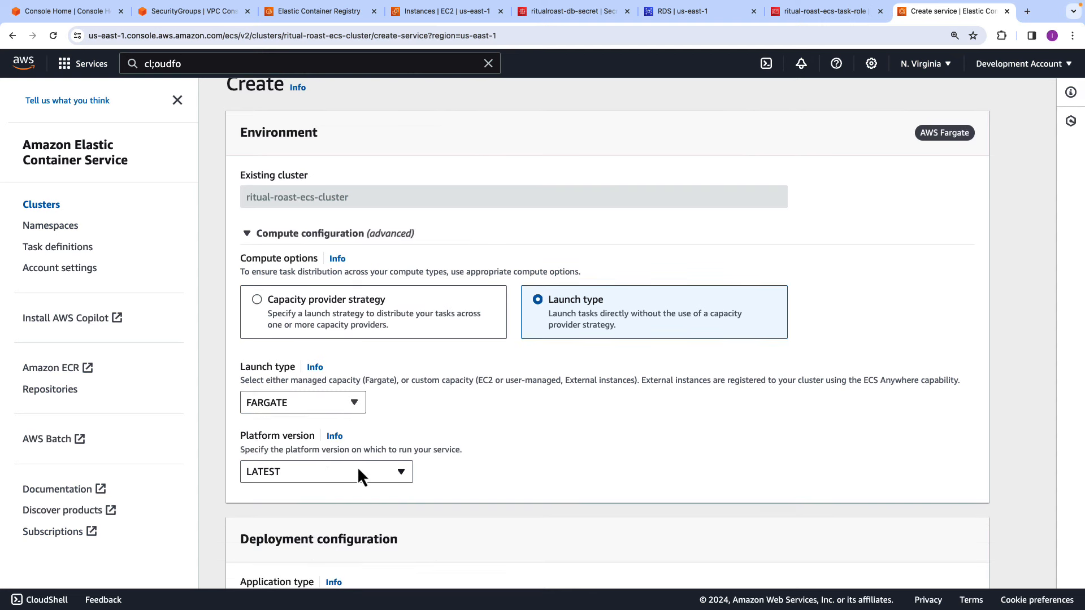
scroll(358, 473, "down", 4)
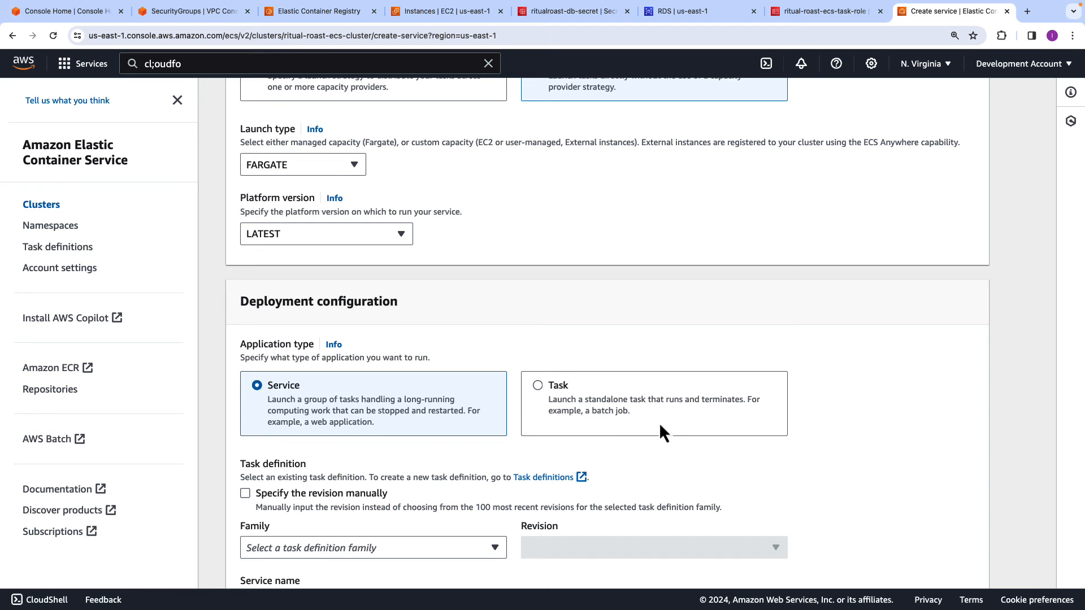
scroll(314, 387, "down", 2)
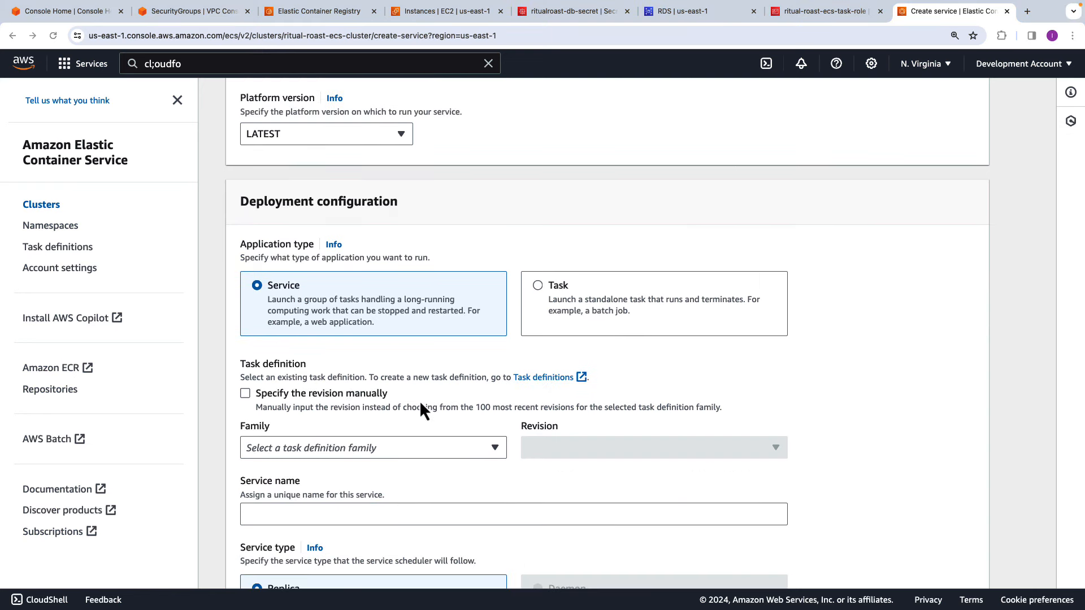
Choose task definition family ritual-roast-task-definition at revision 1 (LATEST)
left_click(369, 450)
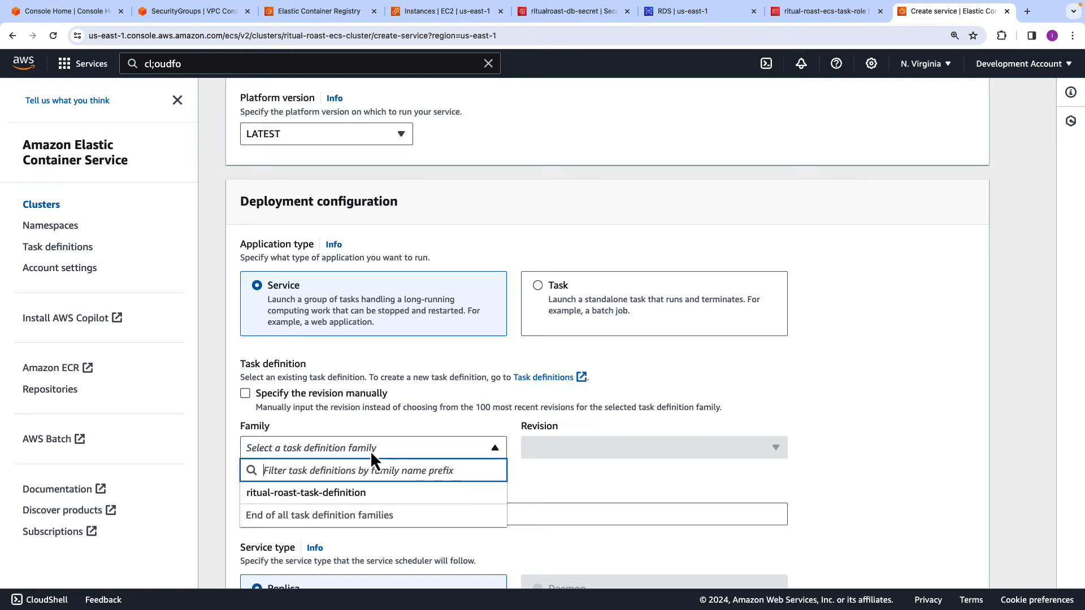
left_click(357, 493)
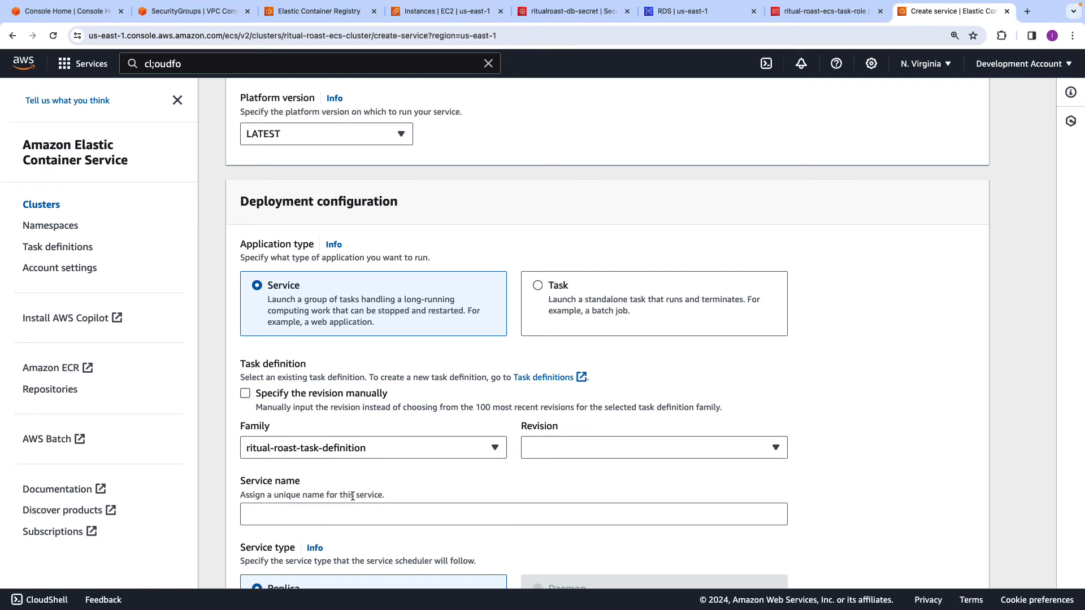
left_click(561, 452)
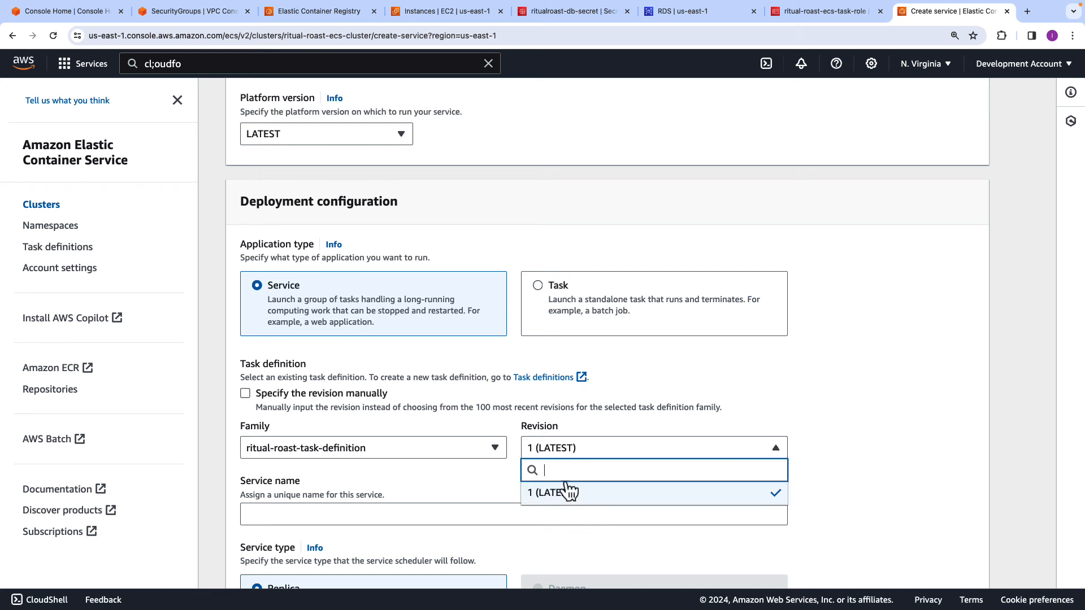
left_click(537, 492)
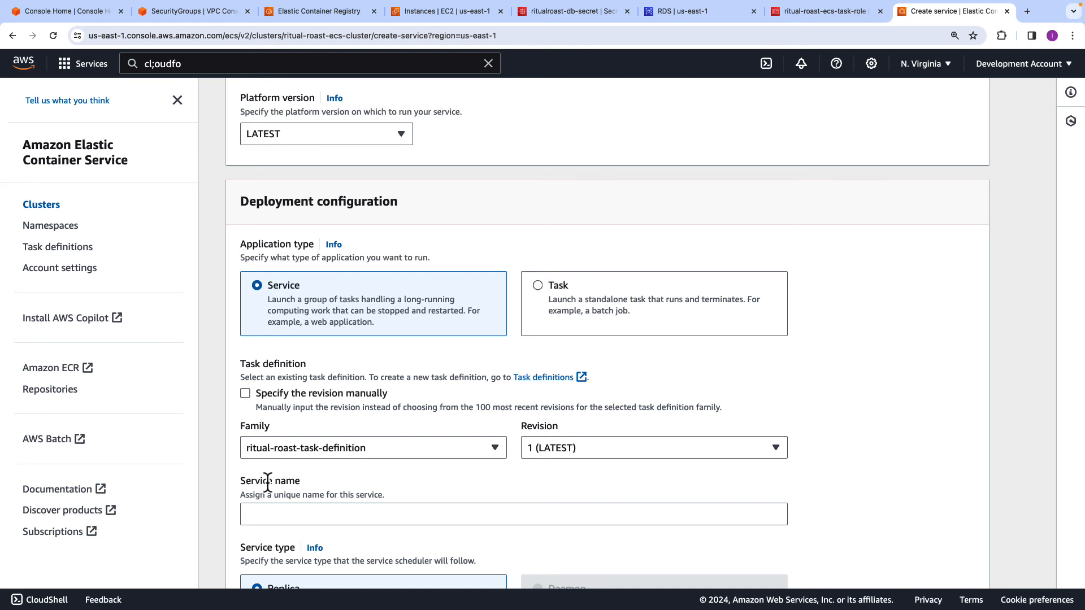
Name the service ritual-roast-service
scroll(261, 509, "down", 1)
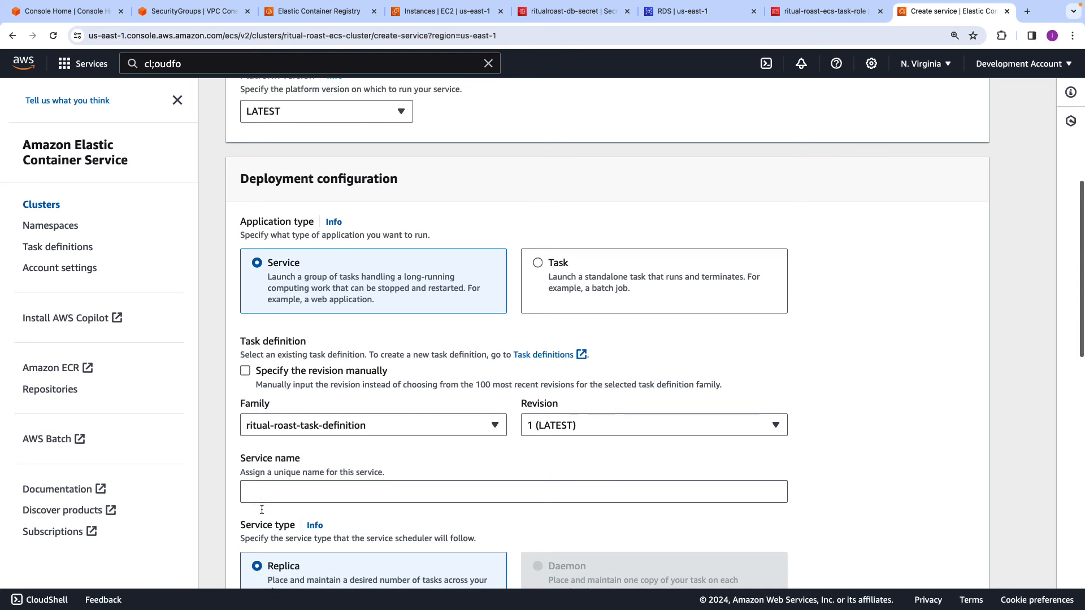
left_click(315, 498)
type("r")
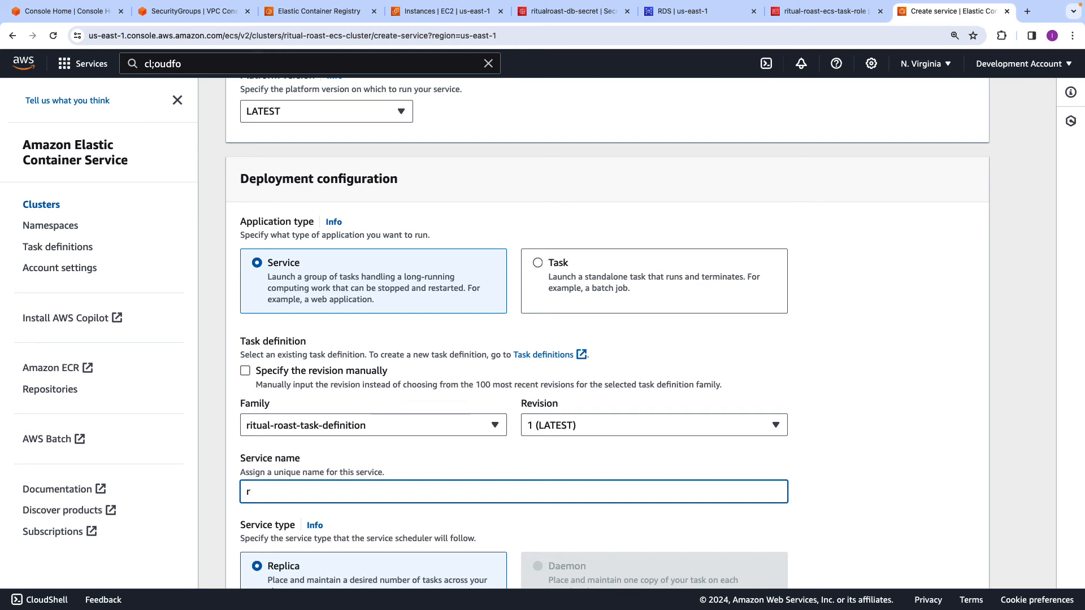
type("itual-roast-service")
scroll(302, 483, "down", 1)
scroll(301, 479, "down", 1)
scroll(301, 479, "up", 1)
left_click(513, 395)
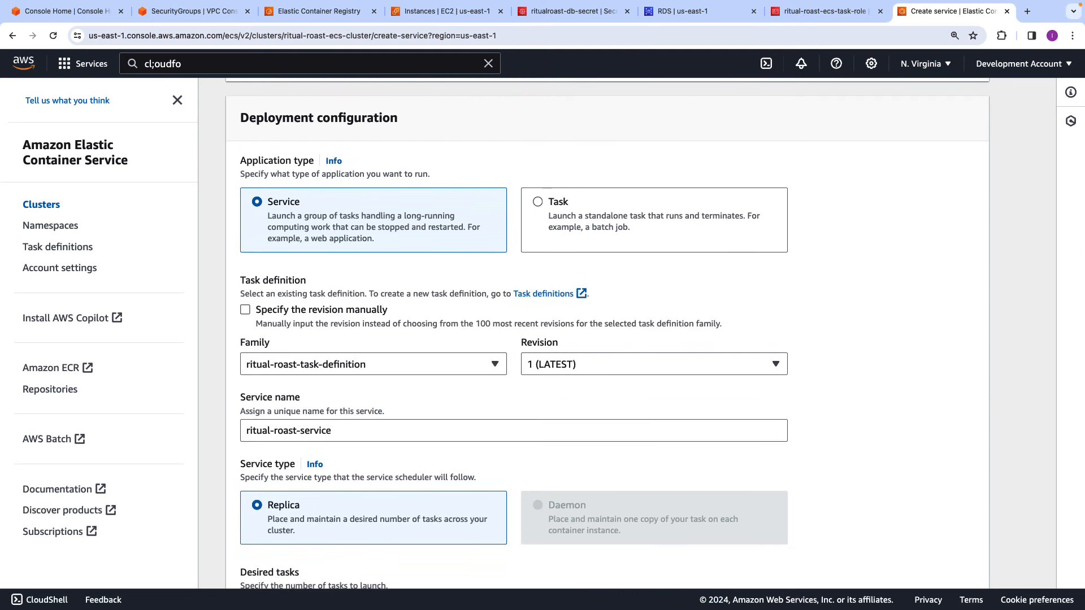
scroll(335, 518, "down", 1)
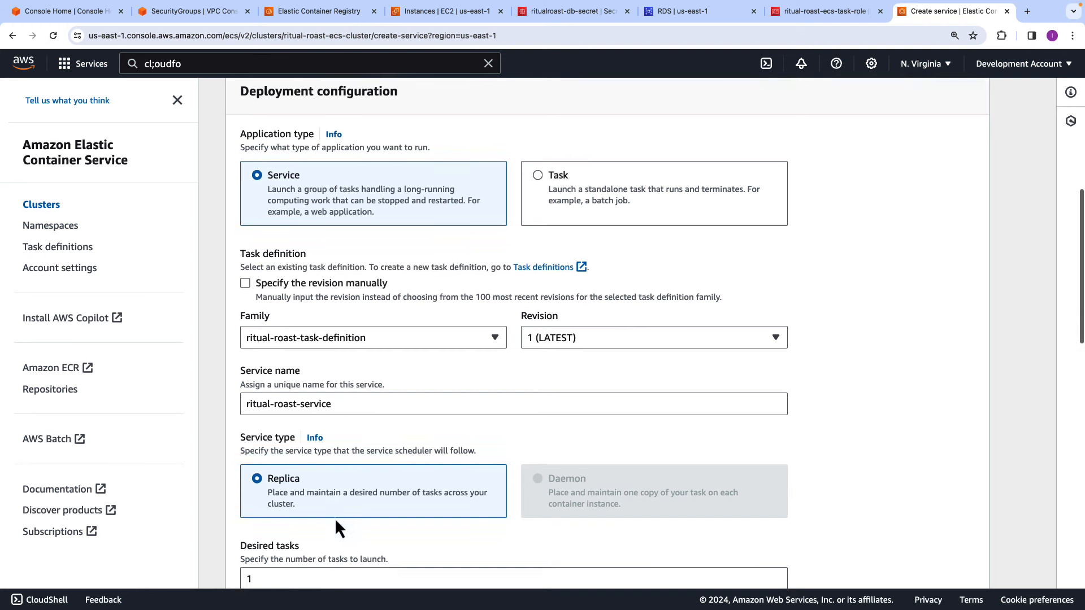
scroll(334, 518, "down", 2)
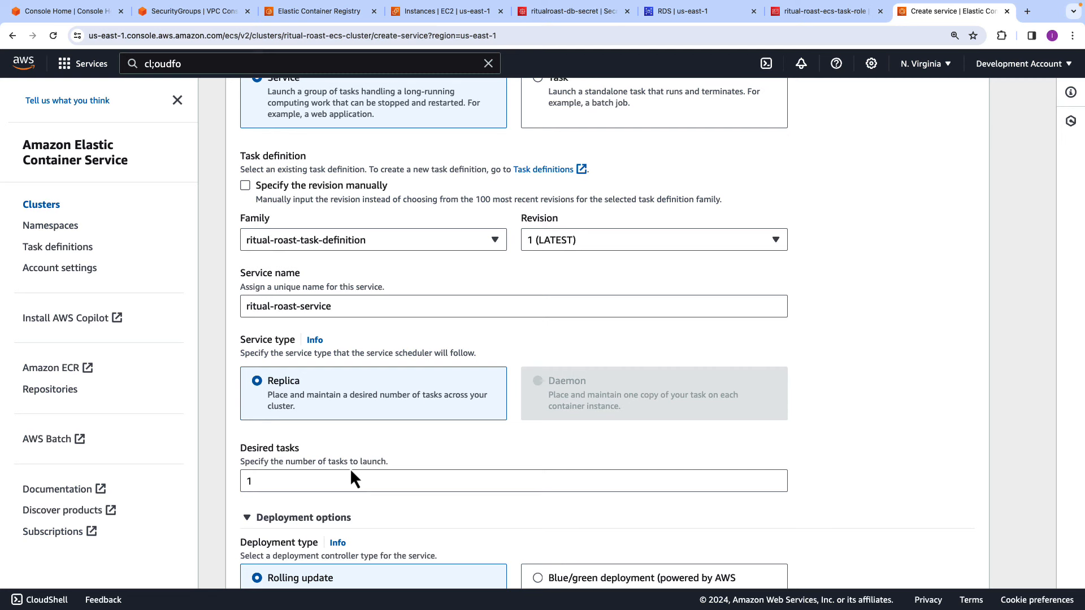
Keep the rolling-update deployment defaults and expand the Networking section showing the VPC
scroll(351, 471, "down", 3)
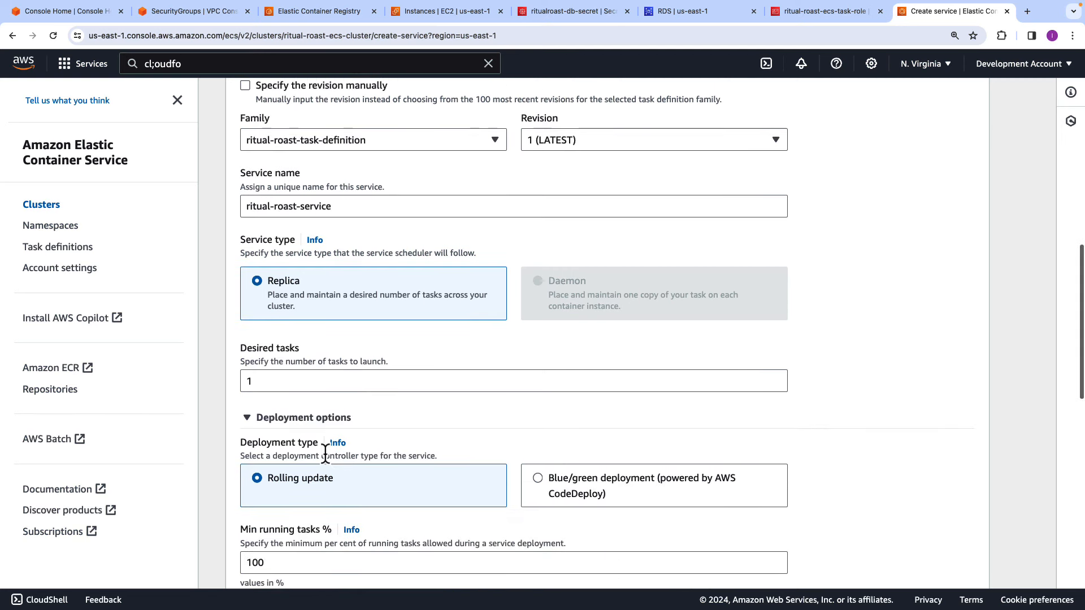
scroll(325, 456, "down", 3)
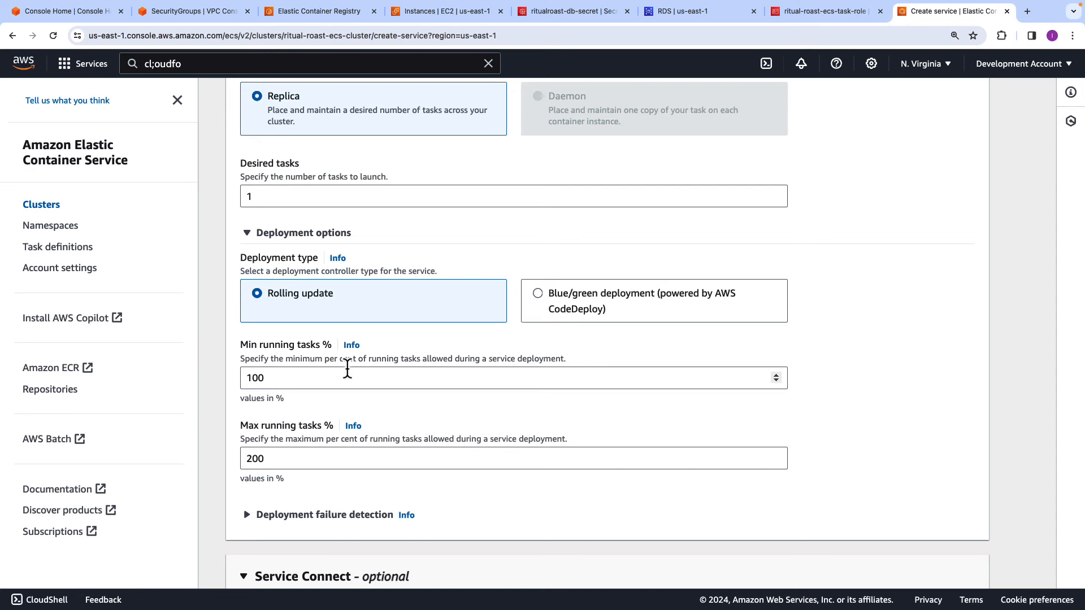
scroll(325, 399, "down", 5)
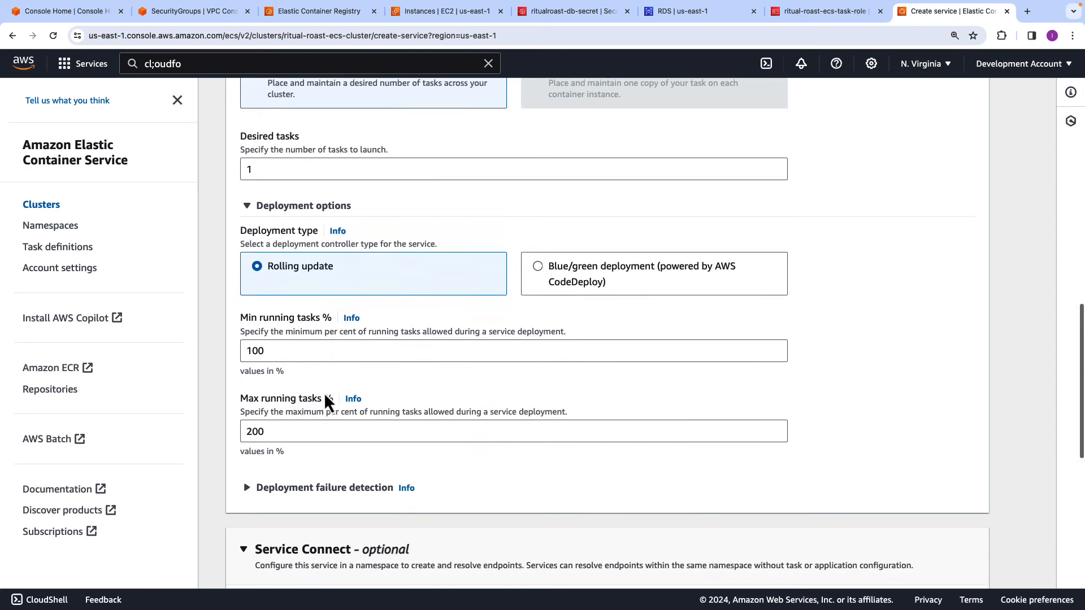
scroll(324, 392, "down", 4)
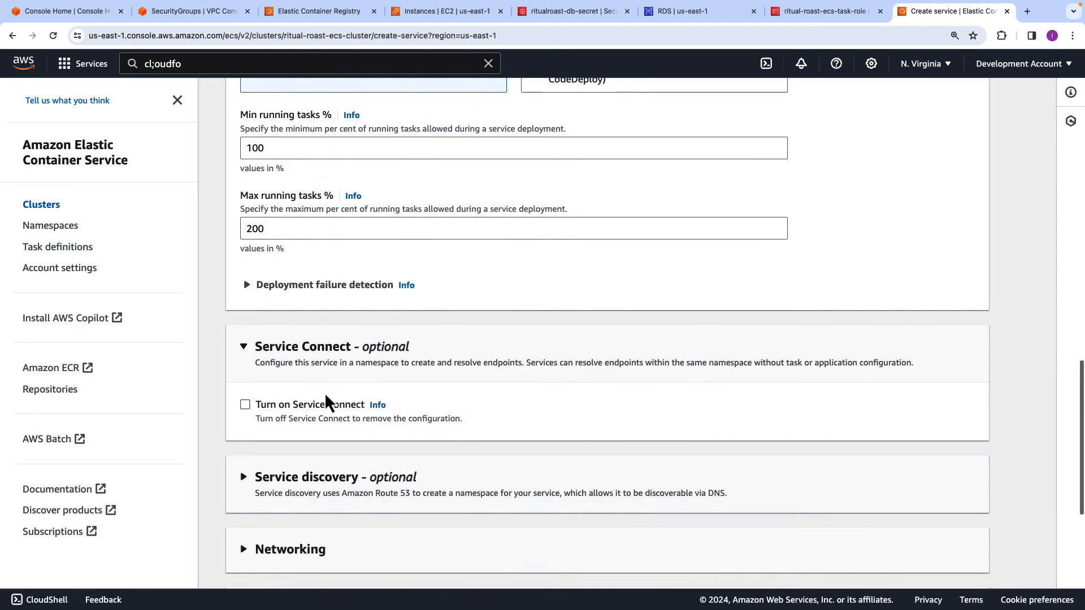
scroll(328, 398, "down", 2)
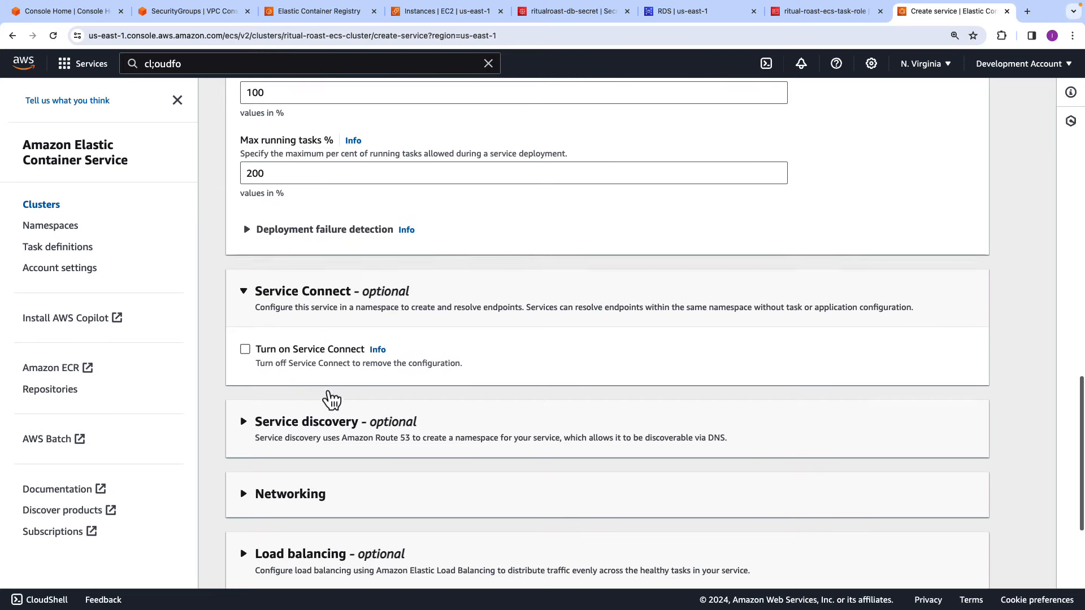
left_click(249, 490)
Place the service in ritual-roast-vpc, removing the public and data subnets to keep both rr-app subnets
scroll(436, 461, "down", 4)
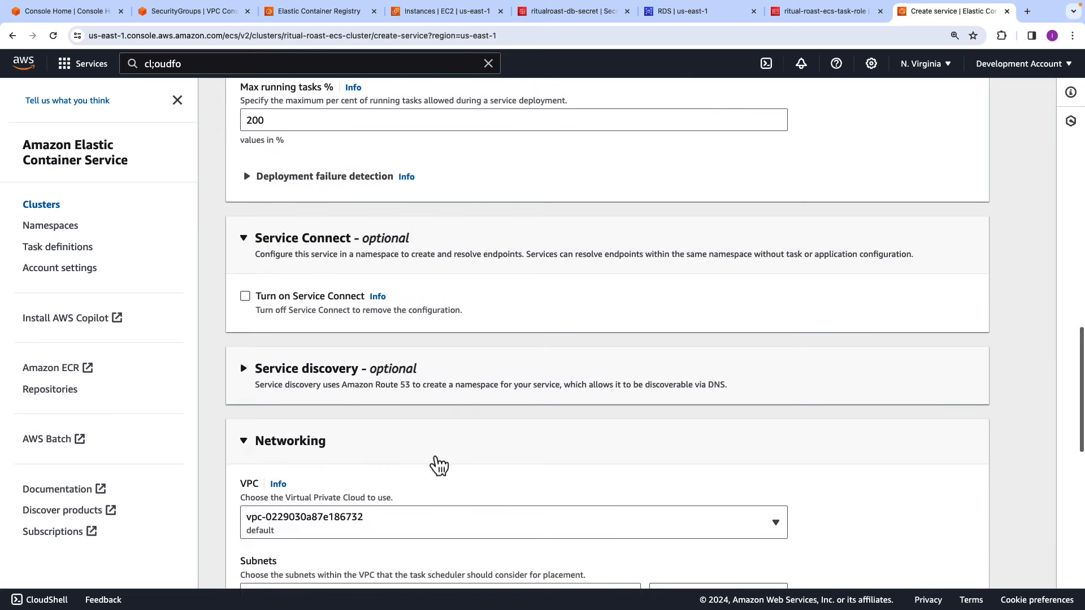
left_click(439, 461)
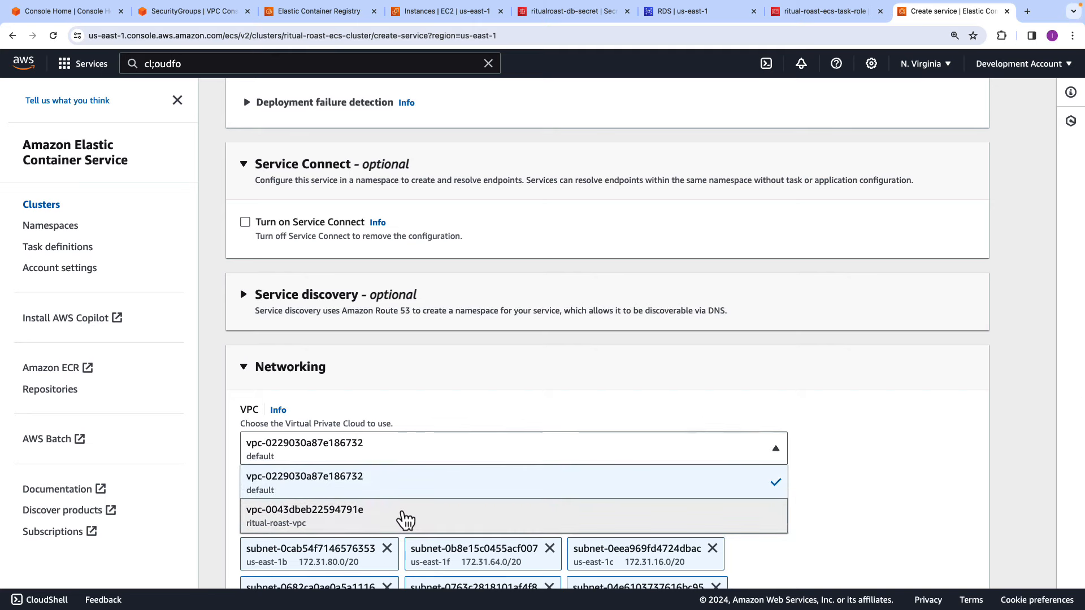
left_click(319, 500)
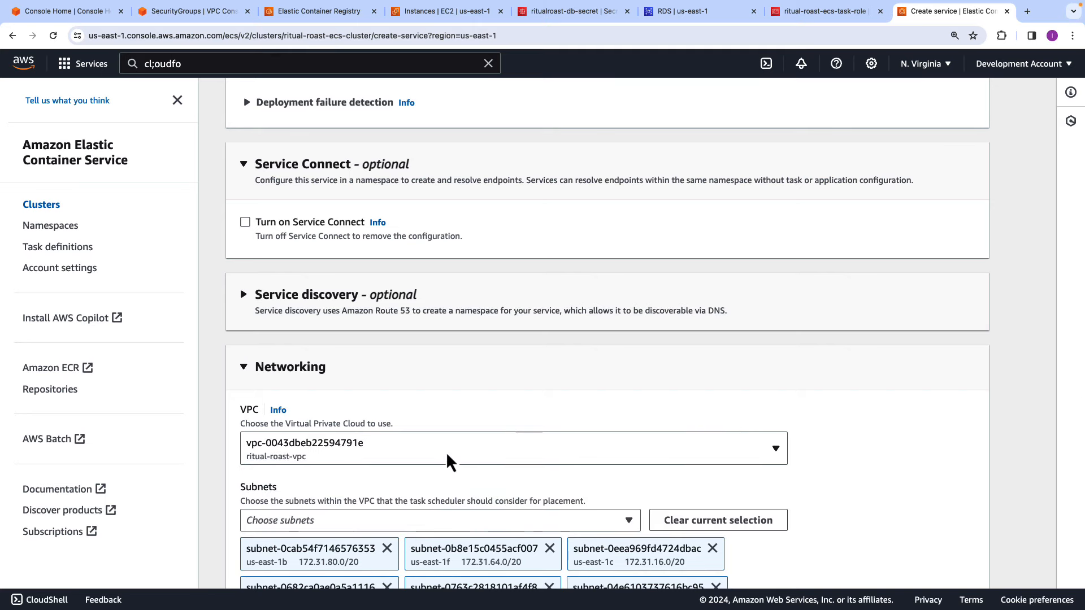
scroll(452, 459, "down", 5)
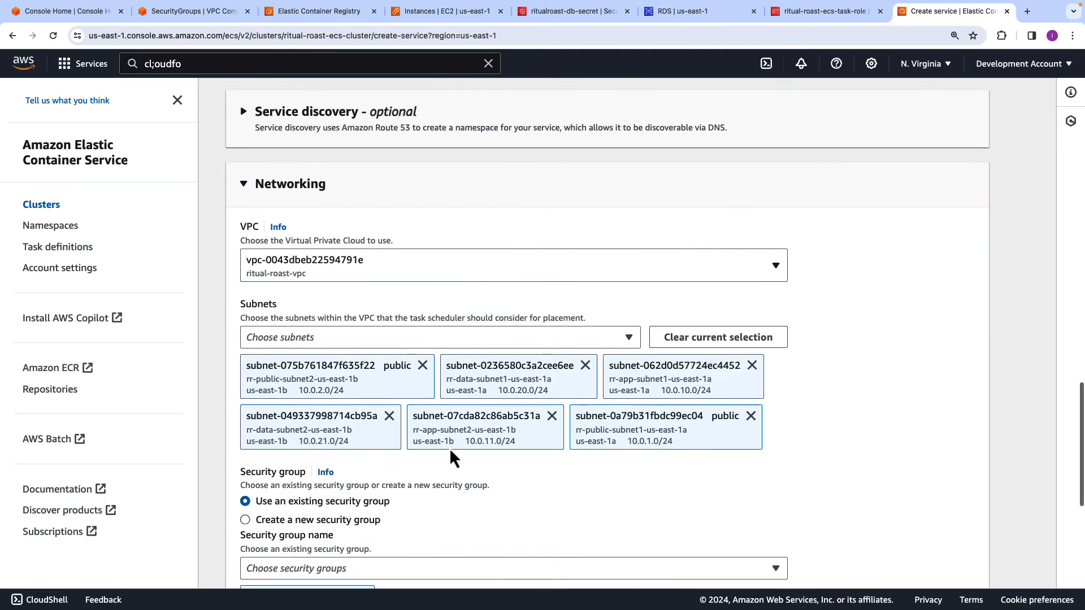
left_click(422, 365)
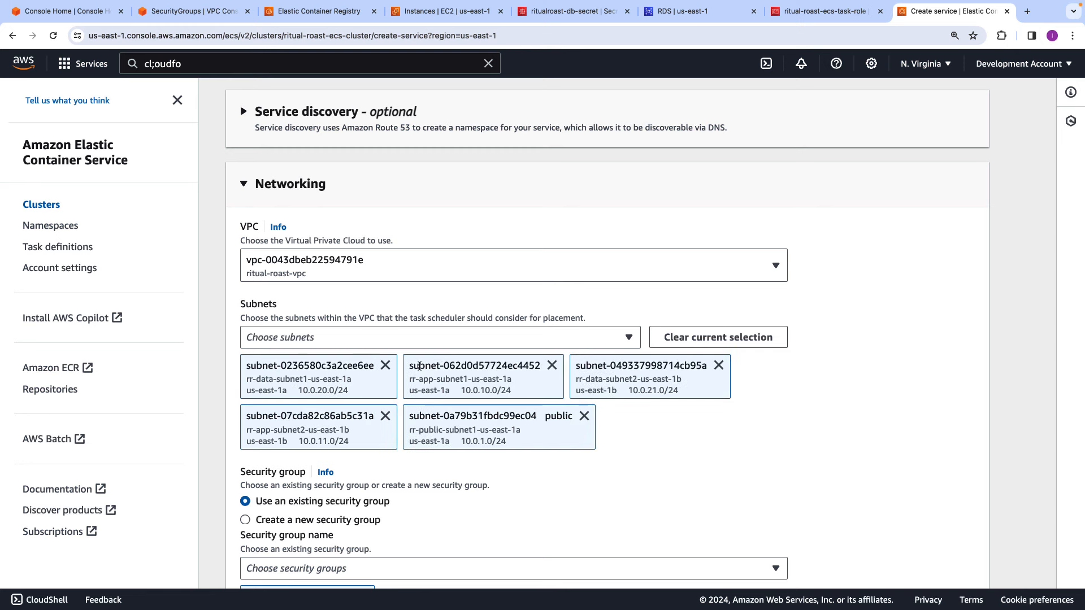
left_click(386, 365)
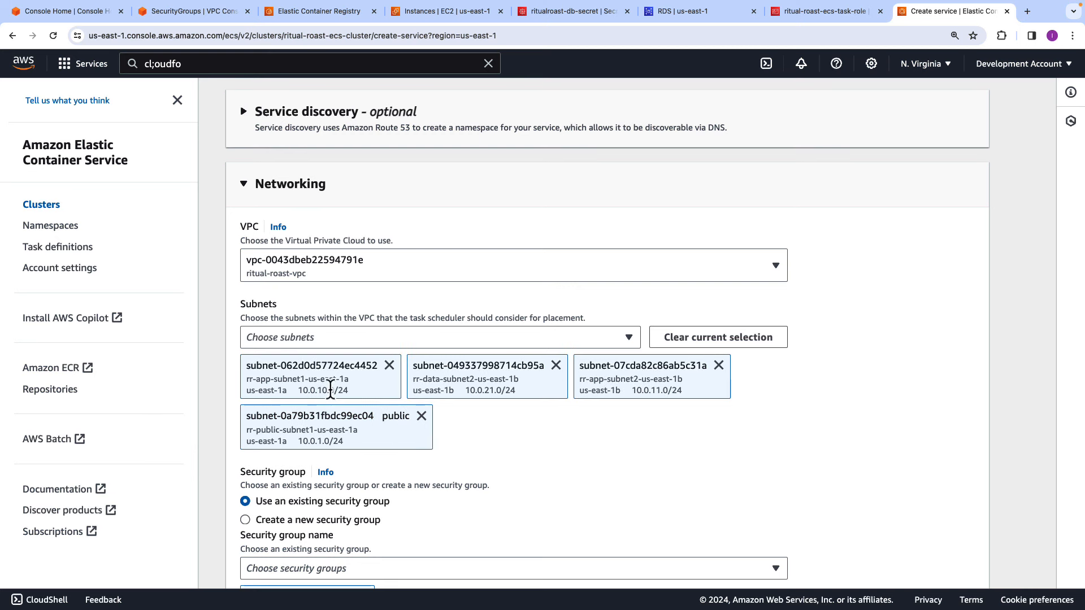
left_click(556, 365)
left_click(751, 366)
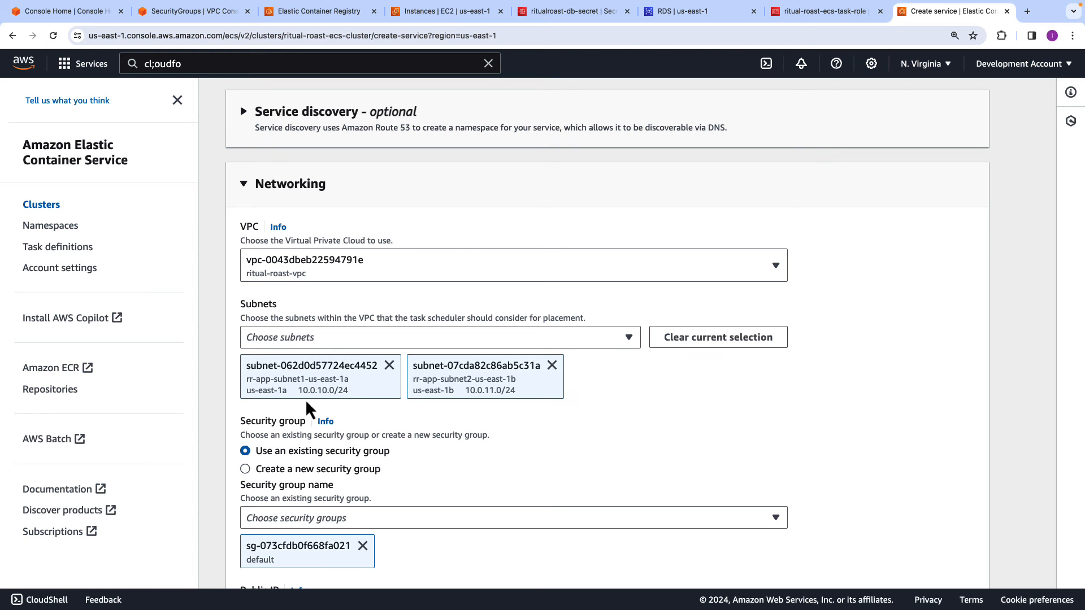
Swap the default security group for rr-app-sg, turn public IP off, and expand Load balancing
scroll(582, 408, "down", 2)
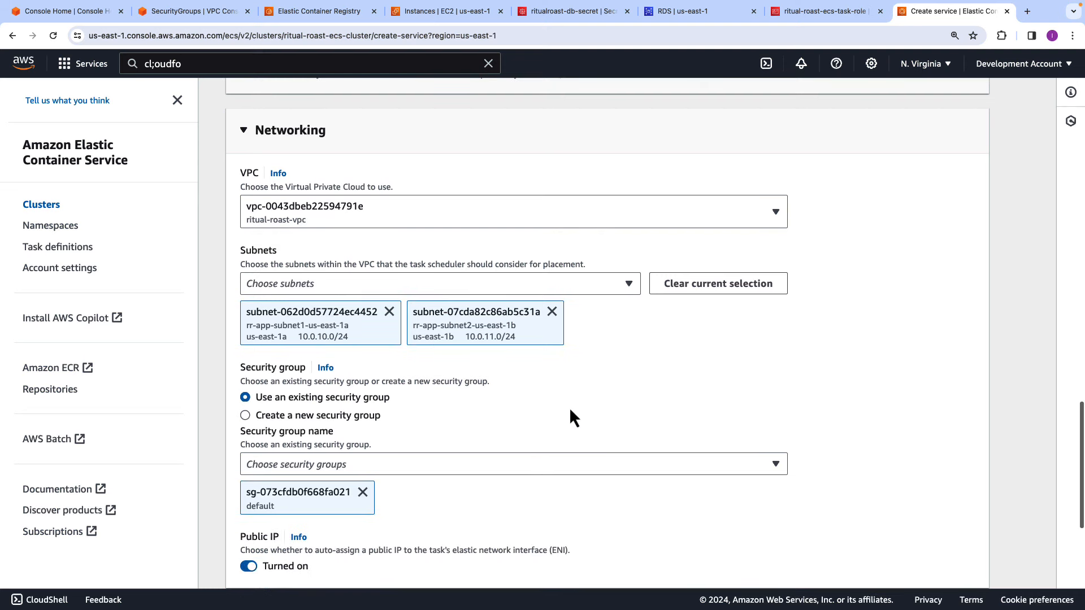
left_click(363, 493)
left_click(370, 467)
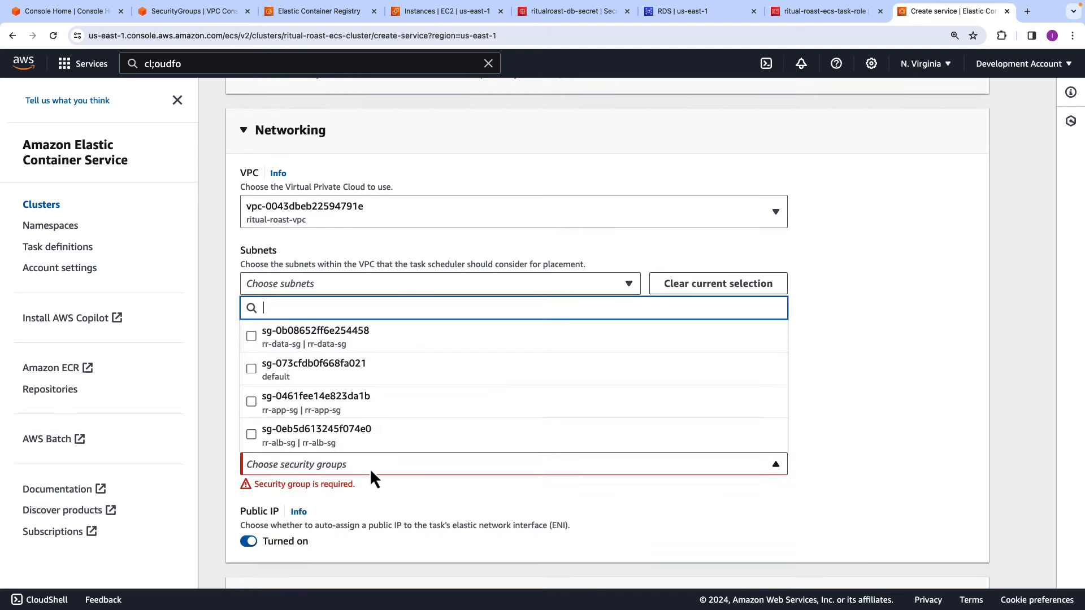
left_click(309, 404)
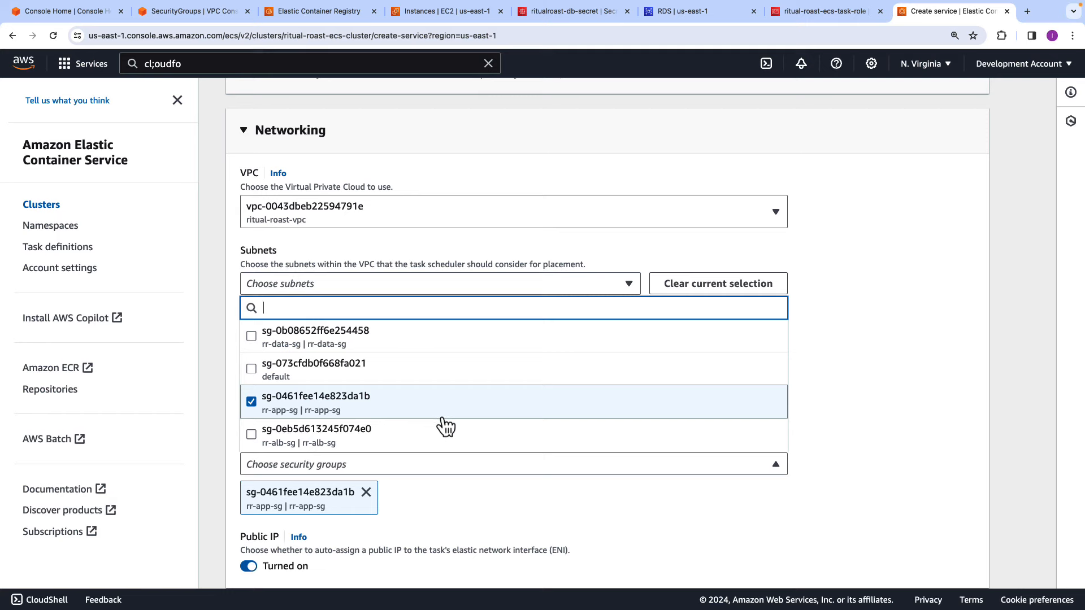
scroll(445, 427, "down", 2)
scroll(445, 426, "down", 1)
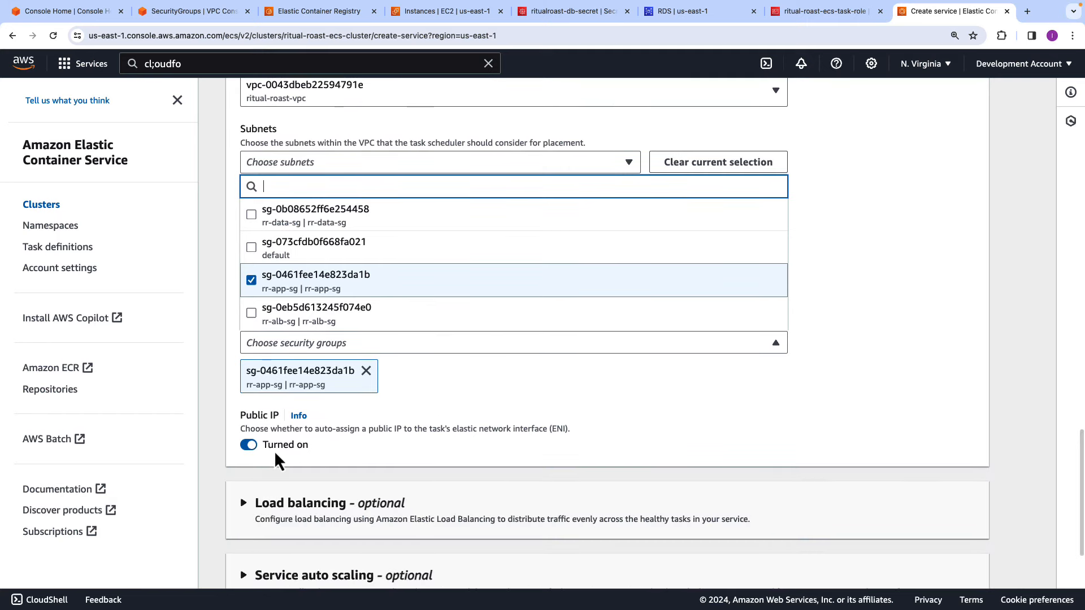
left_click(250, 448)
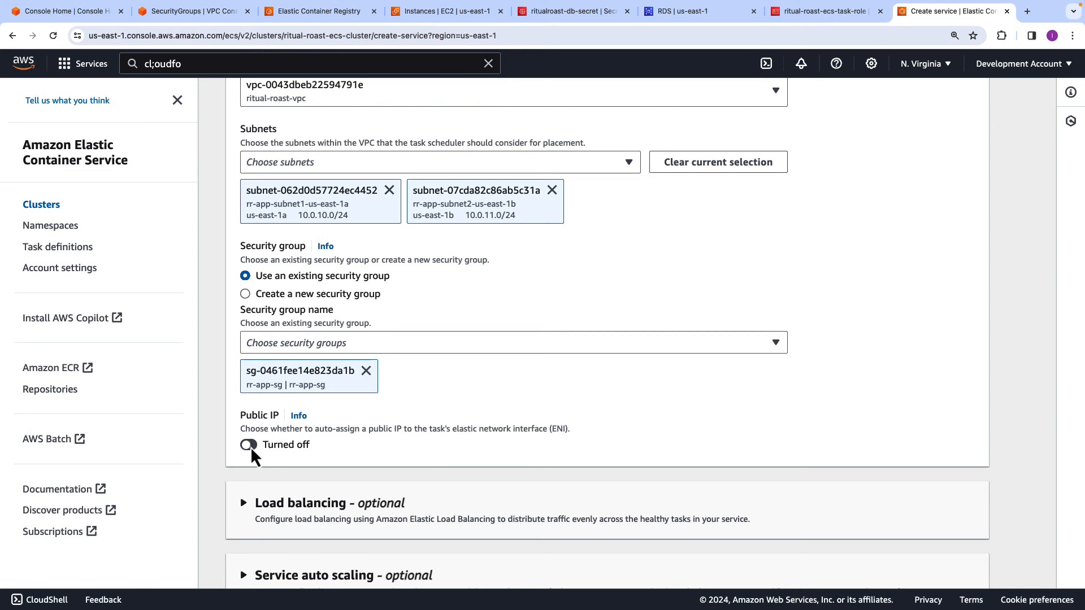
scroll(374, 419, "down", 1)
scroll(375, 425, "down", 2)
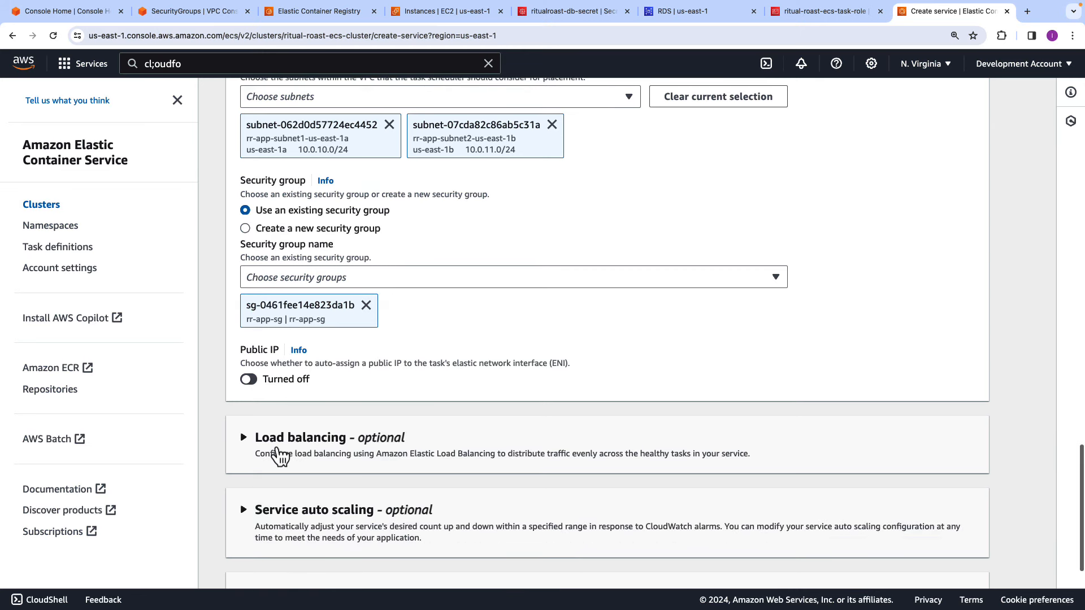
left_click(243, 439)
Use an Application Load Balancer, selecting the existing ritual-roast-alb
scroll(339, 452, "down", 3)
left_click(347, 429)
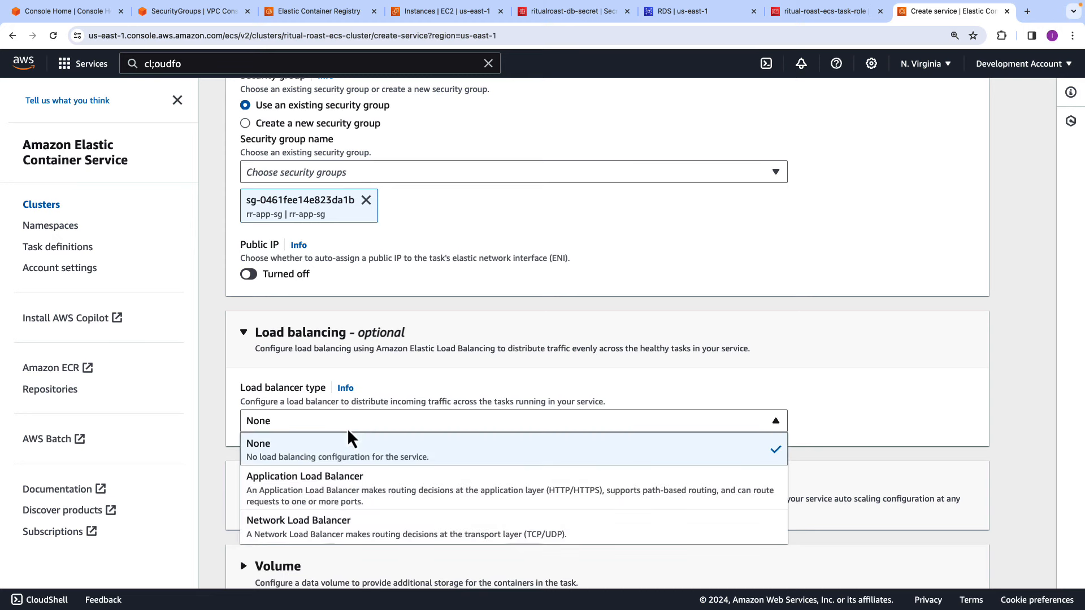
left_click(336, 484)
scroll(350, 475, "down", 3)
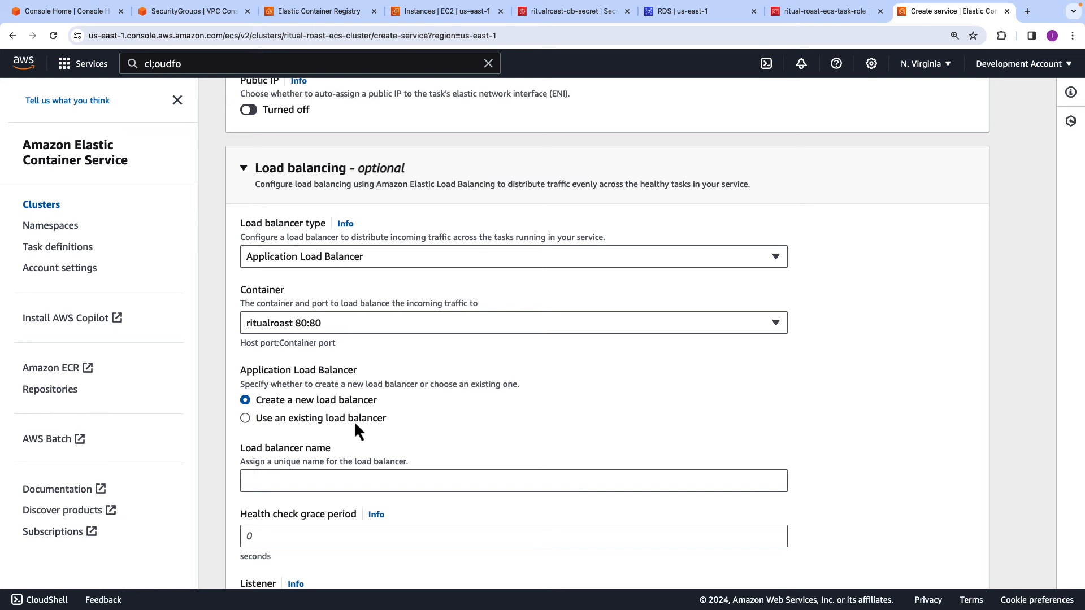
left_click(356, 430)
scroll(356, 425, "down", 1)
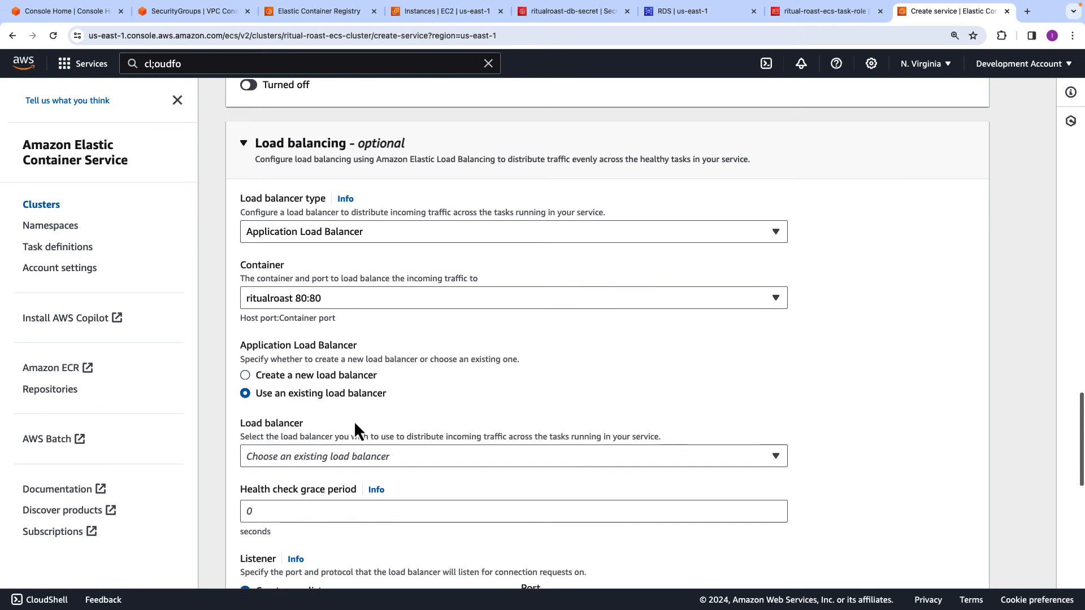
left_click(445, 456)
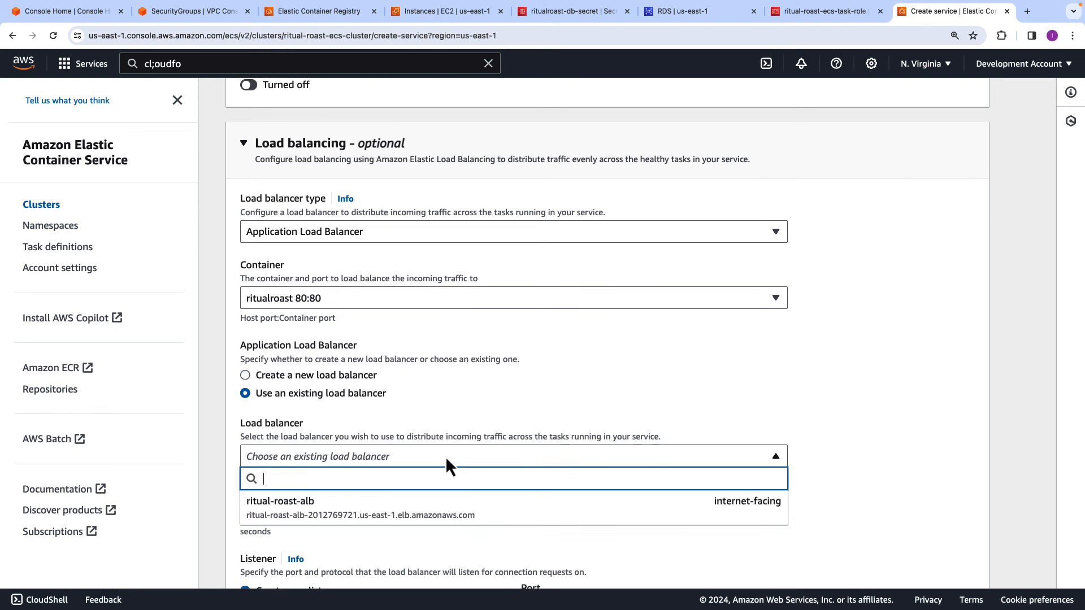
left_click(358, 508)
Route through the existing 80:HTTP listener and the existing ritual-roast-tg target group
scroll(411, 462, "down", 5)
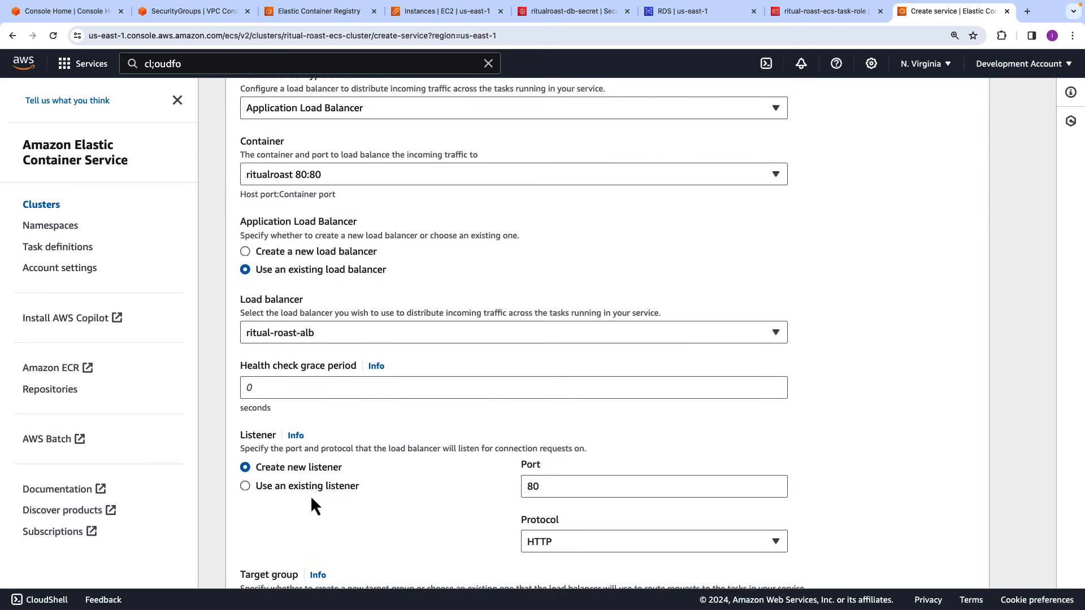
left_click(278, 493)
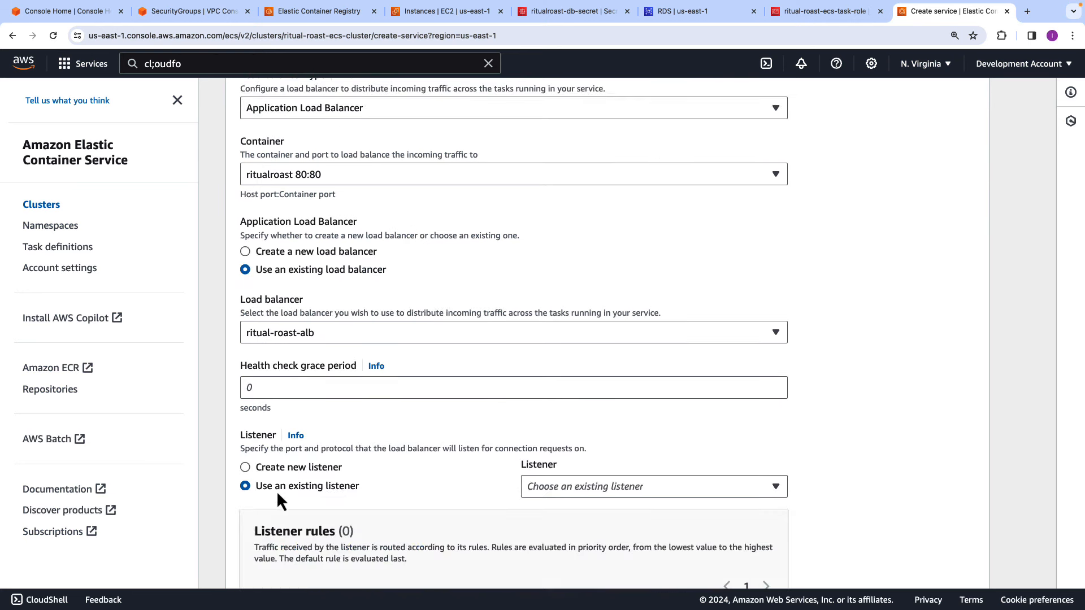
left_click(582, 491)
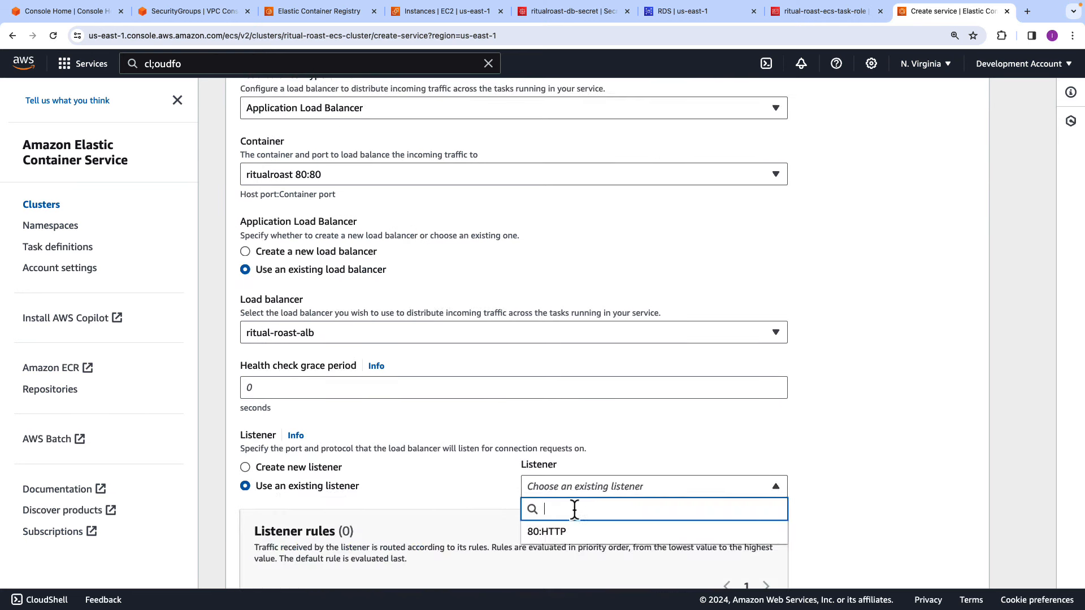
left_click(564, 526)
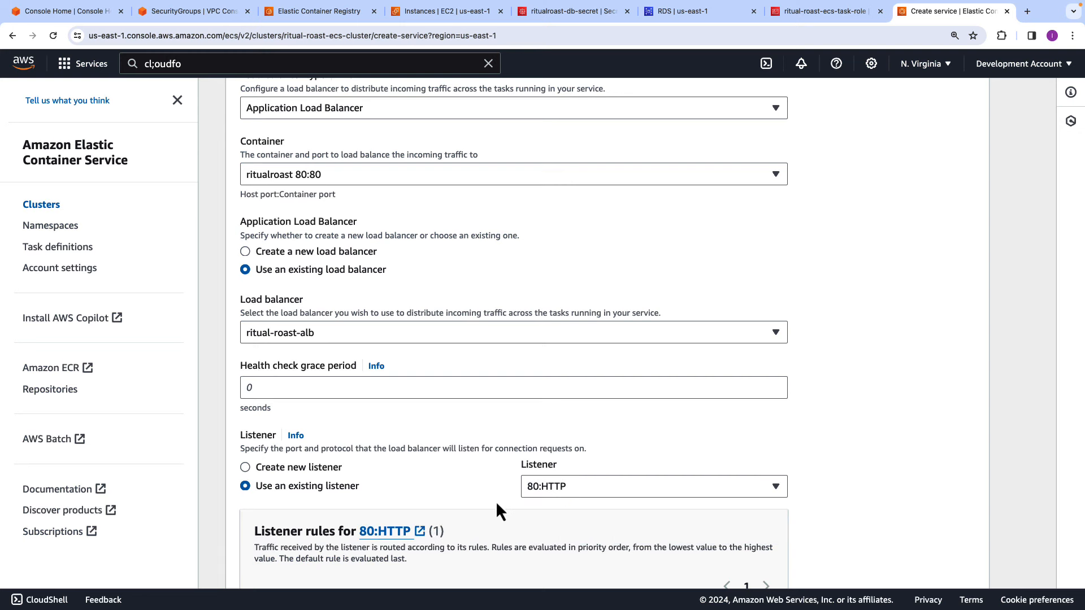
scroll(456, 415, "down", 10)
scroll(458, 421, "down", 1)
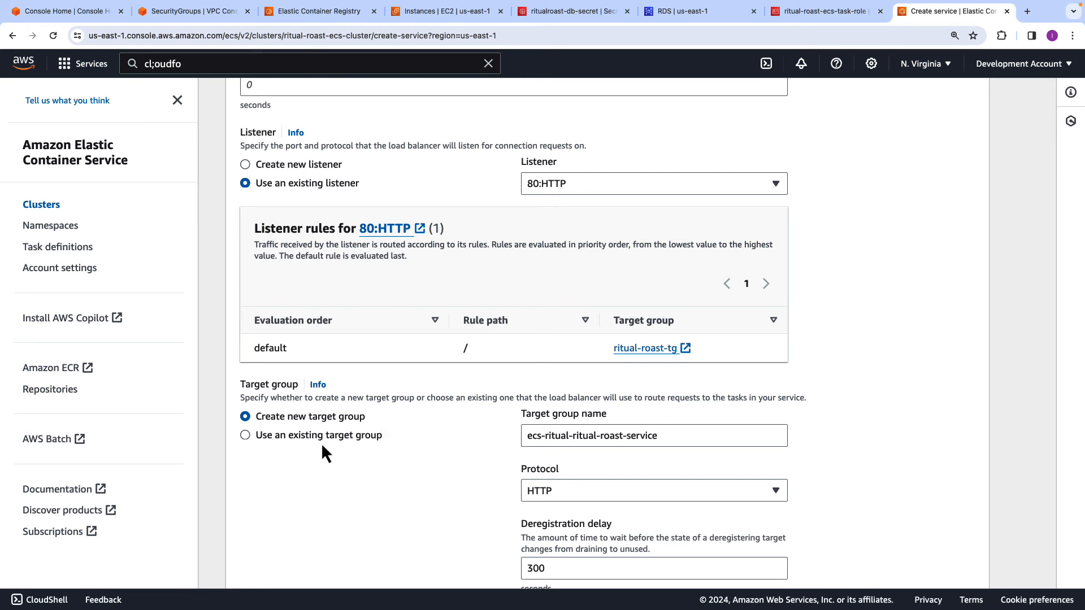
left_click(364, 441)
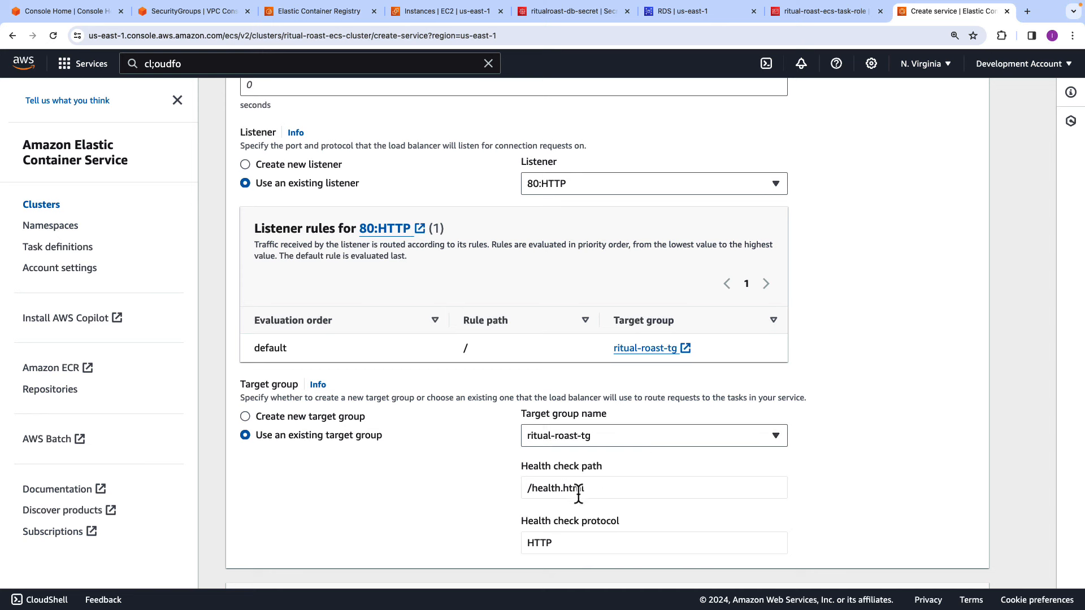
scroll(322, 375, "down", 4)
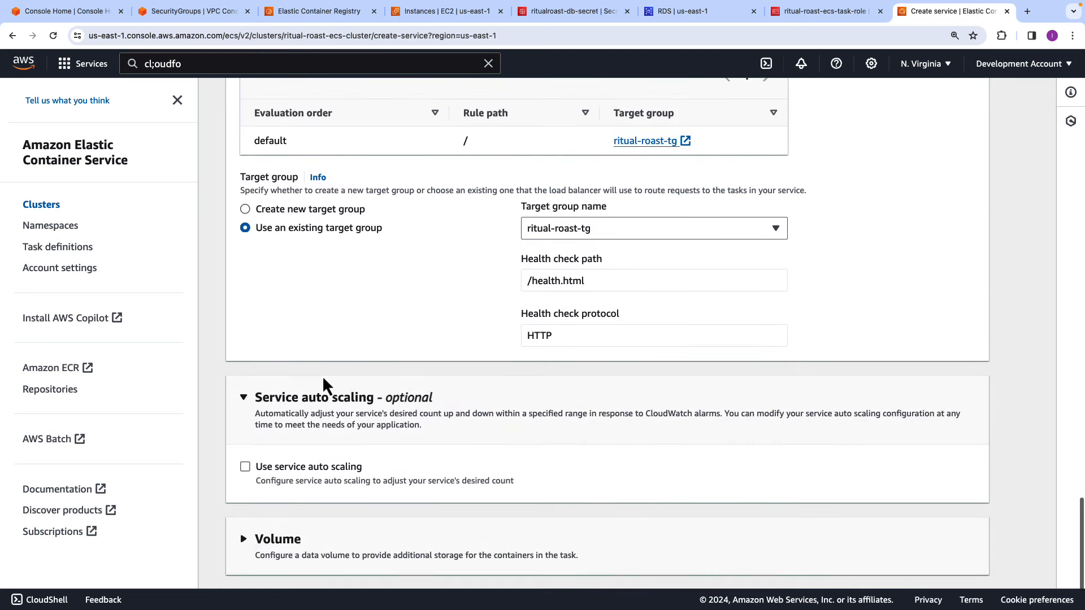
scroll(323, 380, "down", 1)
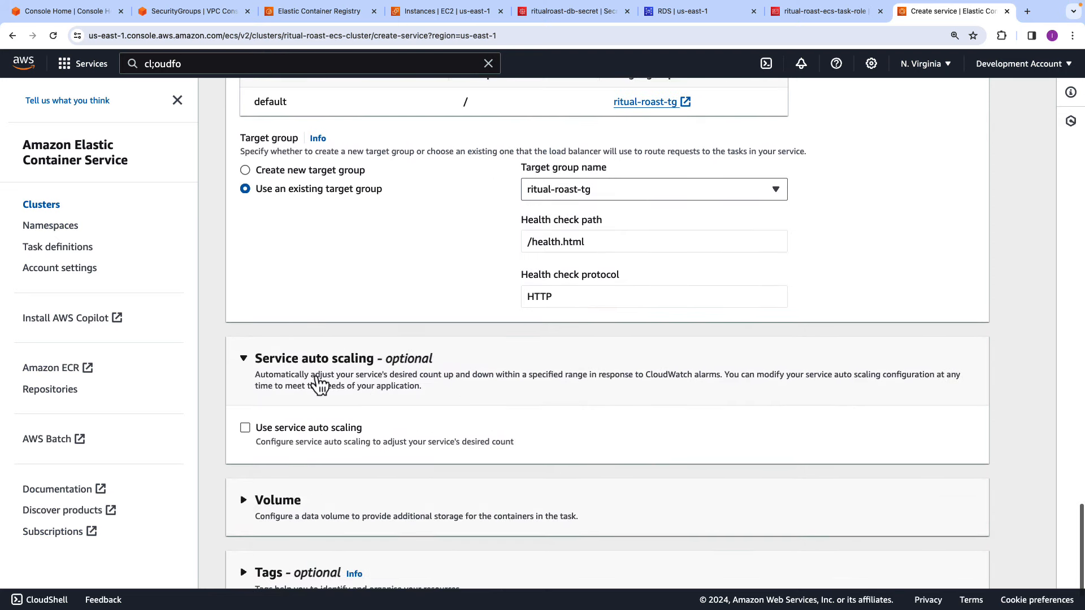
Turn on service auto scaling with a maximum of 4 tasks
left_click(245, 428)
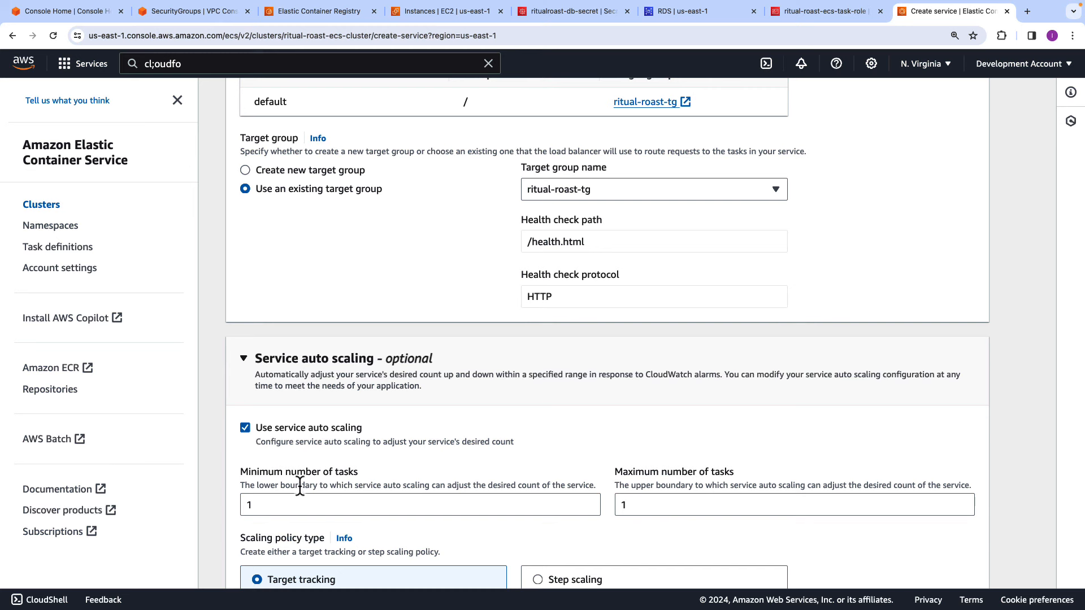
double_click(637, 504)
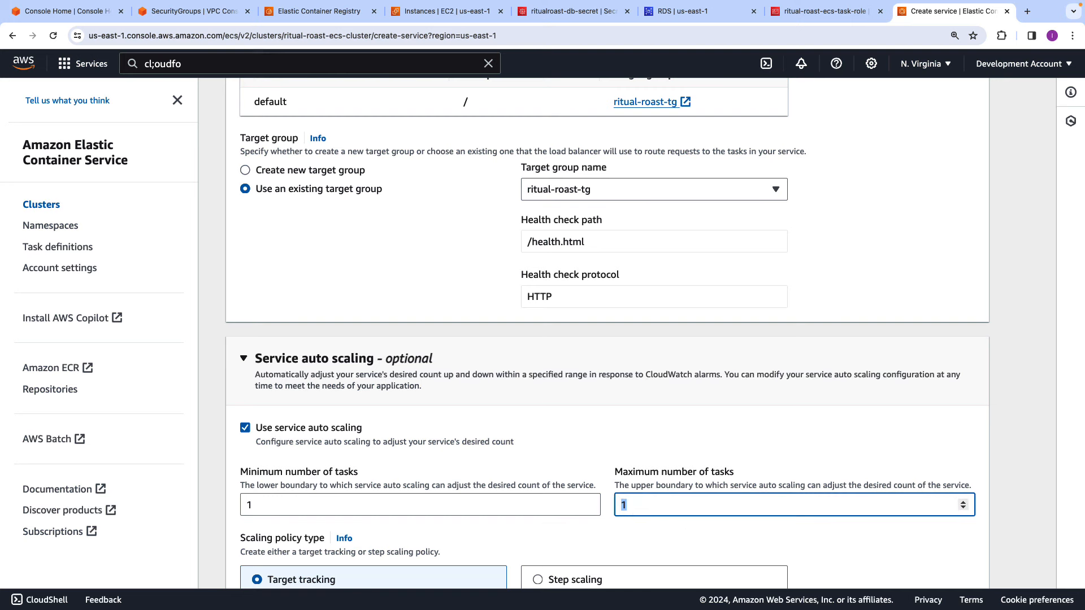
type("4")
scroll(531, 518, "down", 1)
scroll(532, 517, "down", 2)
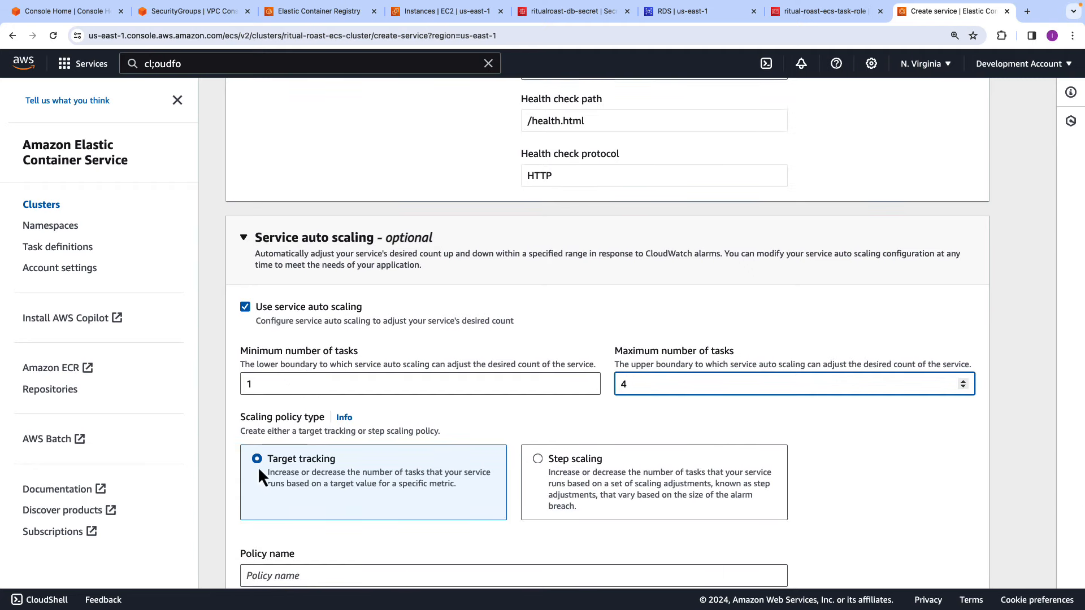
scroll(316, 450, "down", 2)
scroll(315, 452, "down", 1)
Name the target tracking policy ritual-roast-autoscale-ecs using the ECSServiceAverageCPUUtilization metric
left_click(307, 471)
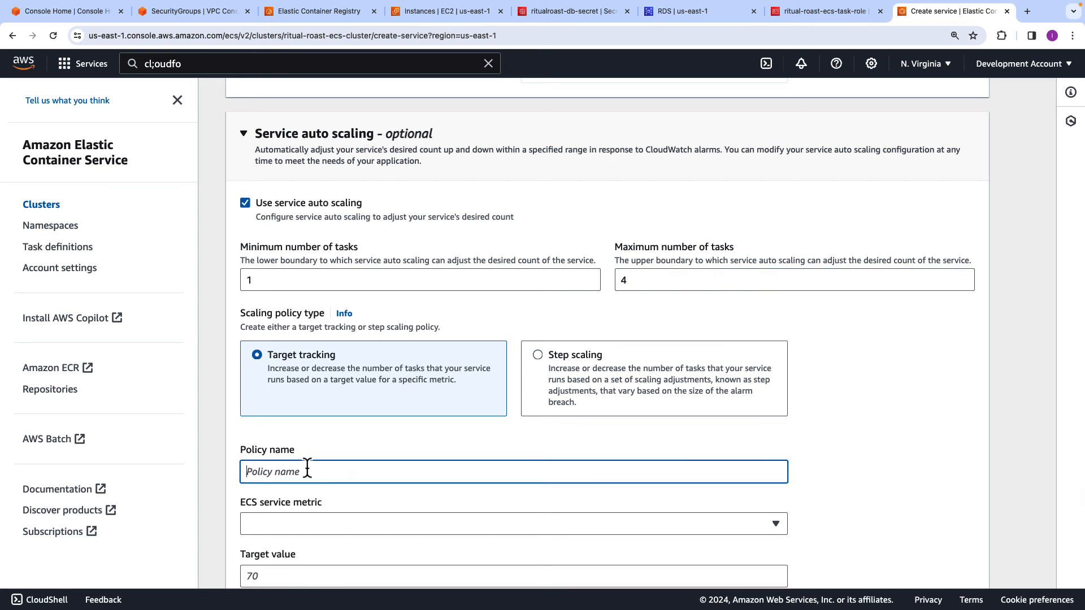
type("ritual-roast-autoscale-ecs")
left_click(403, 526)
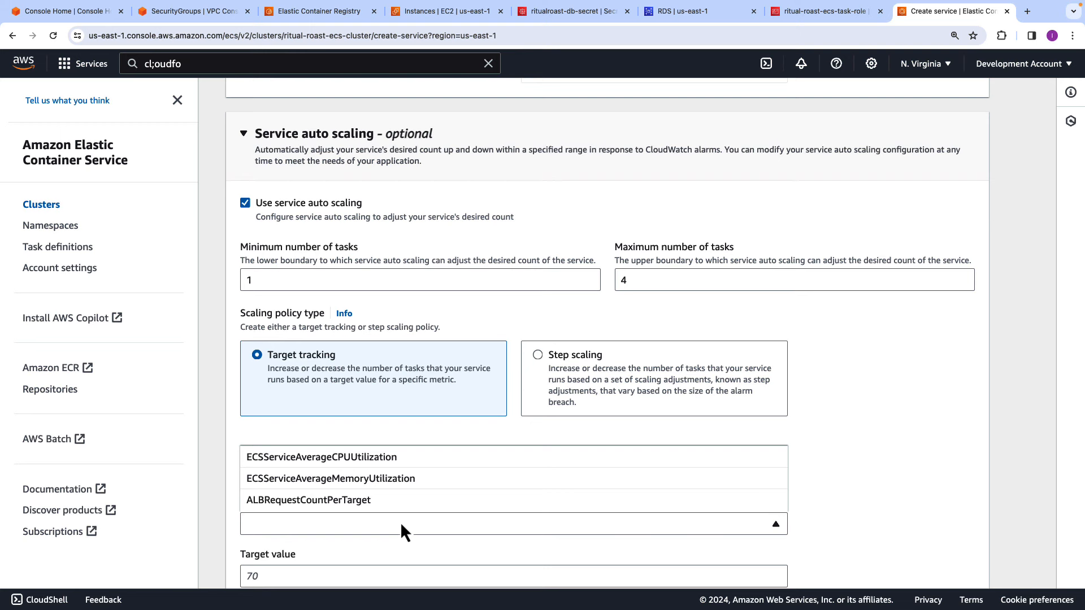
left_click(399, 458)
Set the CPU target value to 70 and both scale-out and scale-in cooldowns to 300 seconds
scroll(395, 449, "down", 1)
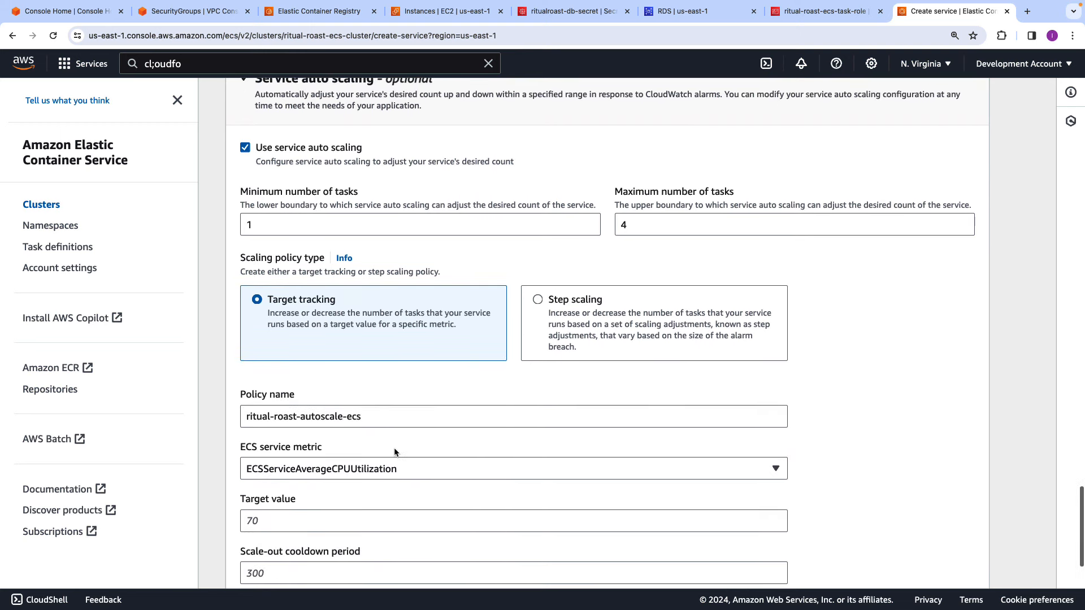
scroll(395, 446, "down", 1)
left_click(299, 501)
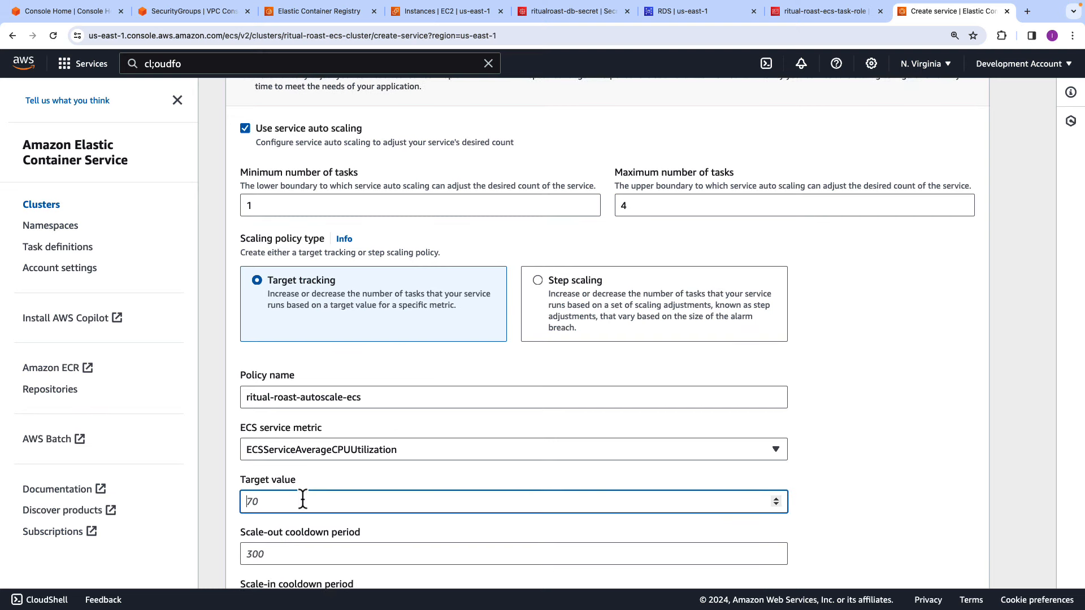
type("70")
scroll(314, 489, "down", 1)
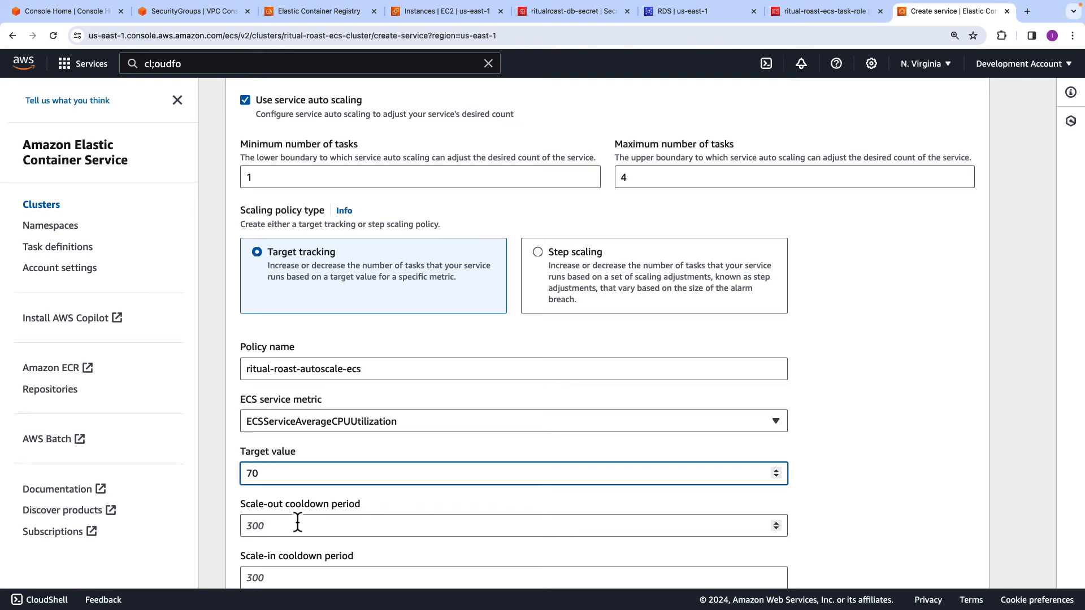
left_click(298, 522)
type("300")
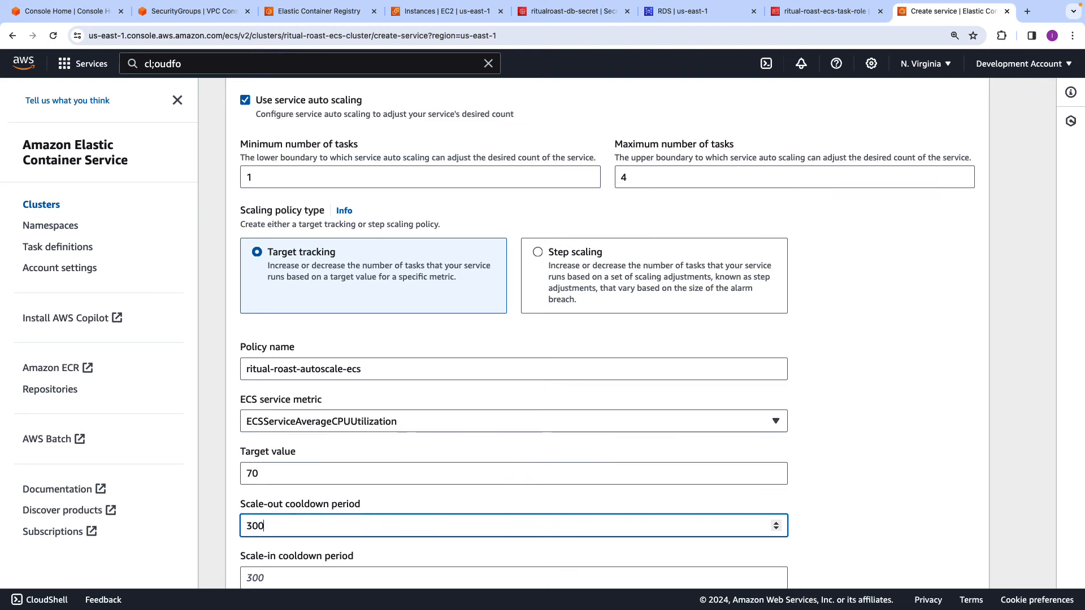
scroll(298, 520, "down", 1)
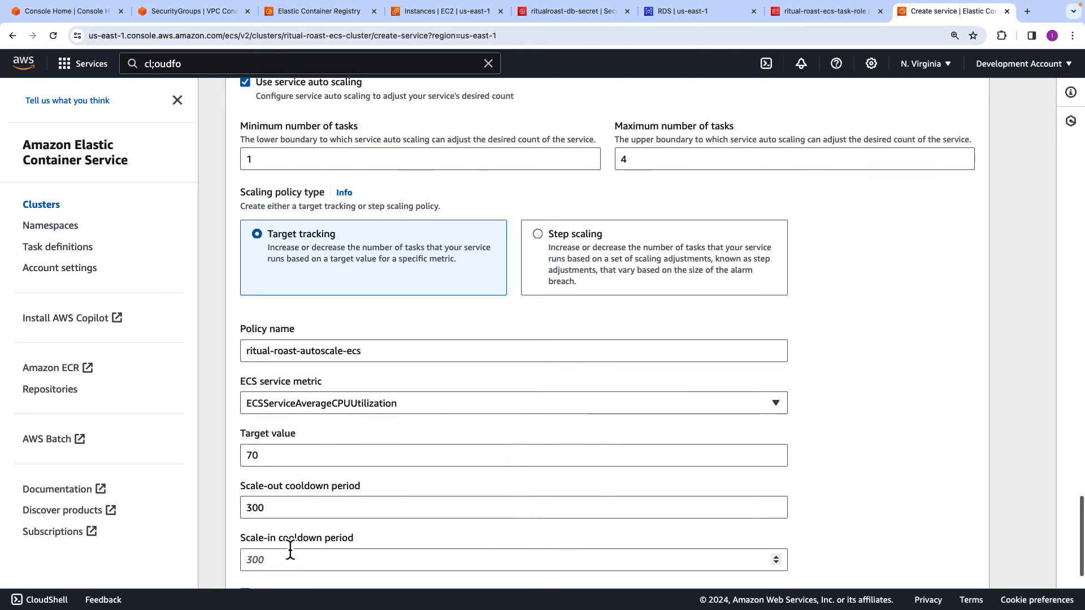
left_click(286, 558)
type("300")
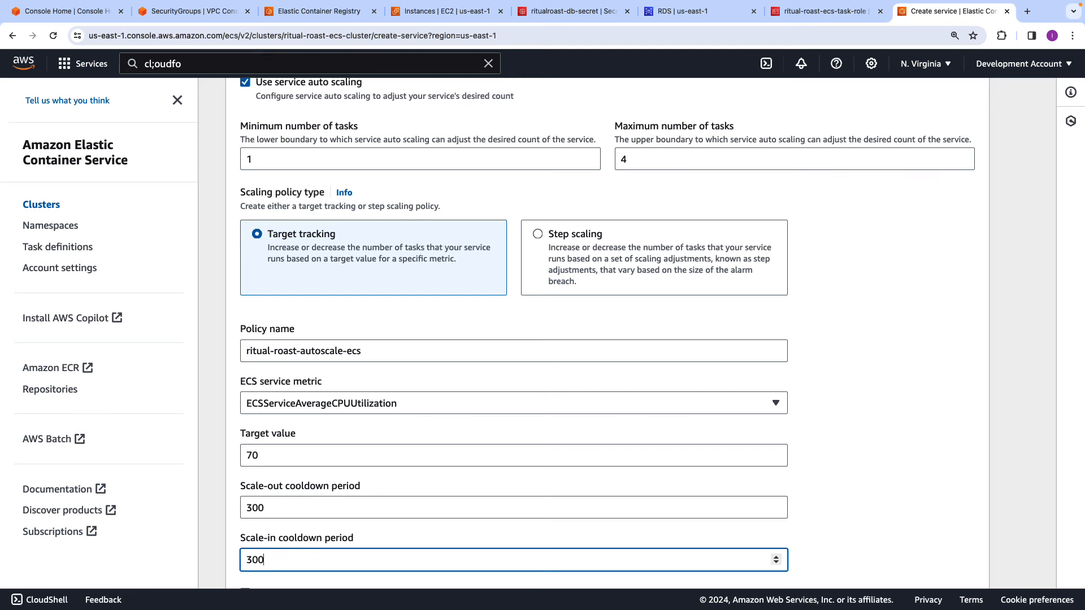
scroll(408, 435, "down", 1)
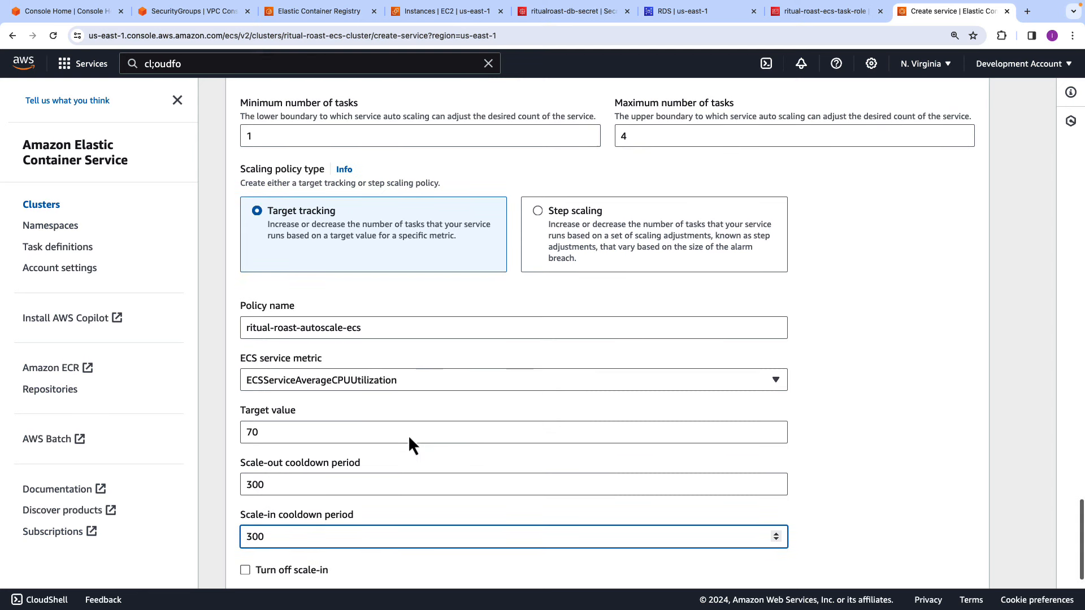
scroll(400, 423, "up", 3)
scroll(400, 423, "up", 2)
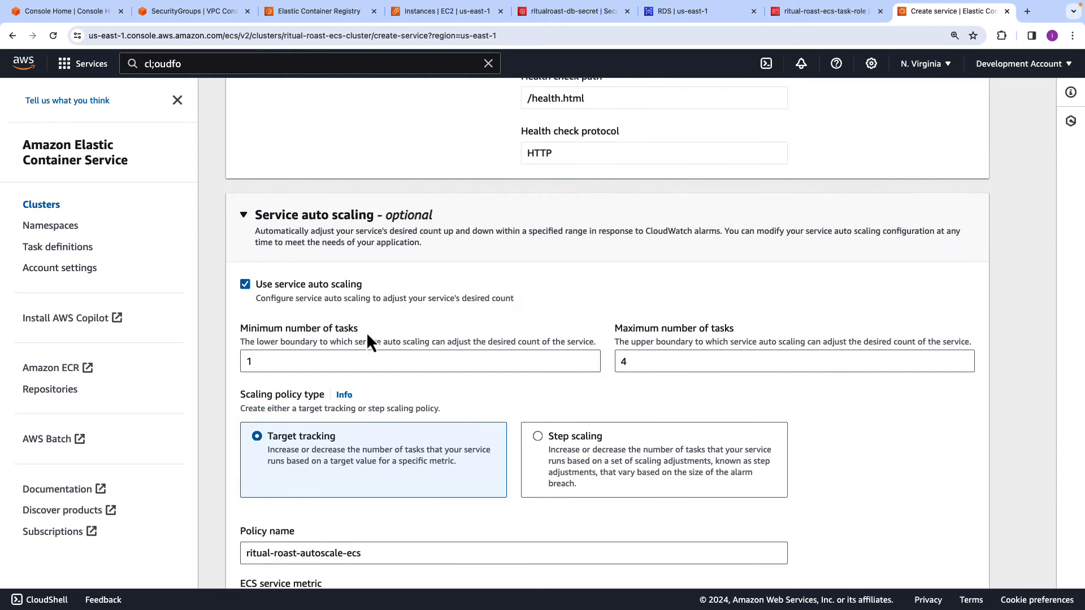
scroll(385, 365, "down", 1)
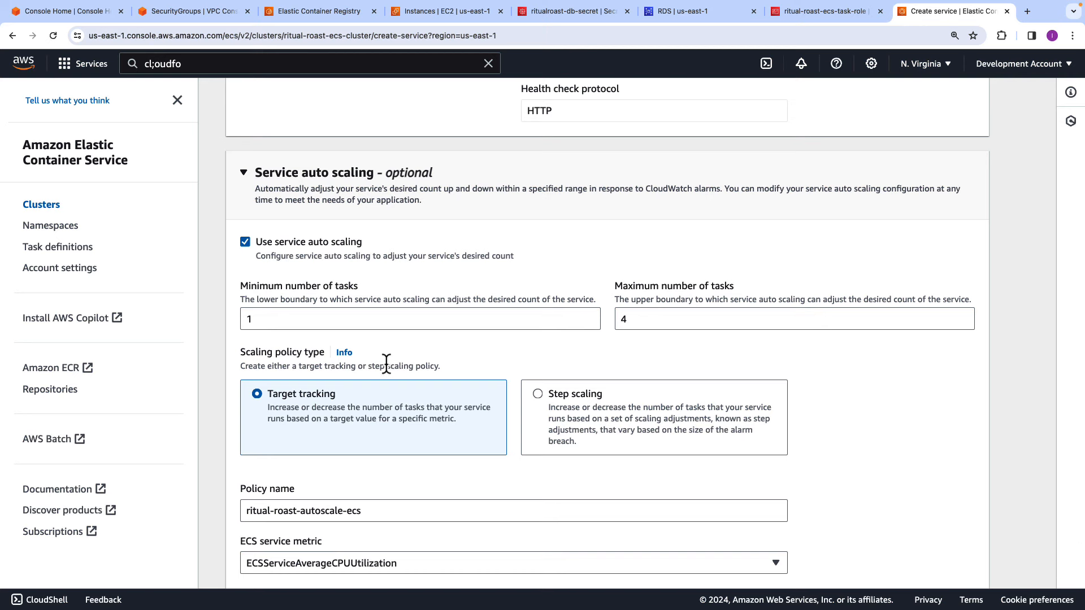
scroll(386, 362, "down", 2)
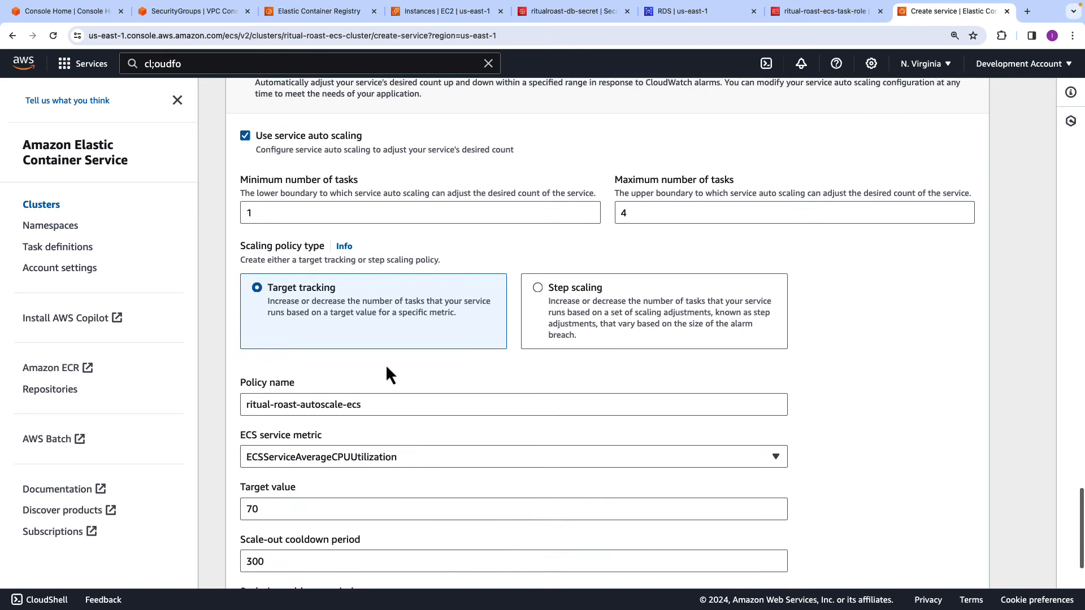
scroll(385, 359, "down", 1)
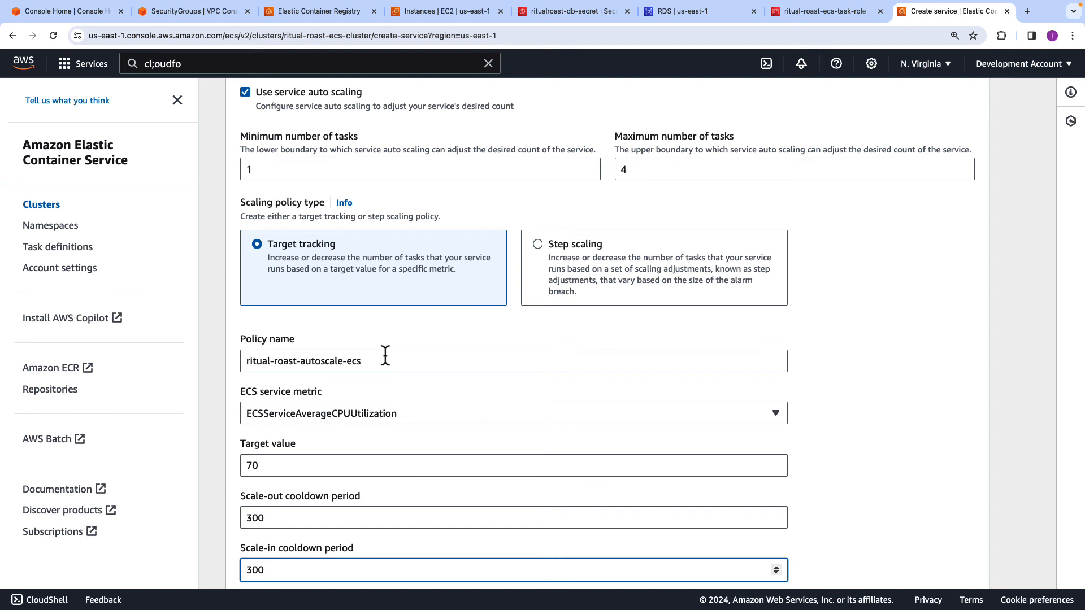
scroll(385, 354, "down", 2)
scroll(412, 371, "down", 3)
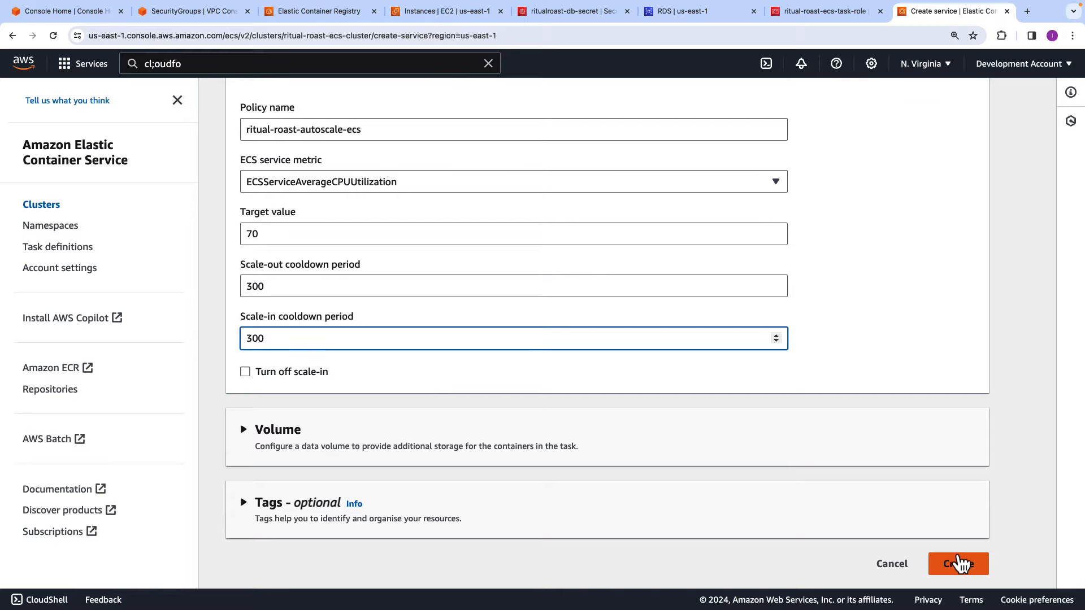
Review networking, ritual-roast-alb, ritual-roast-tg and auto scaling settings, then create ritual-roast-service
scroll(416, 365, "up", 20)
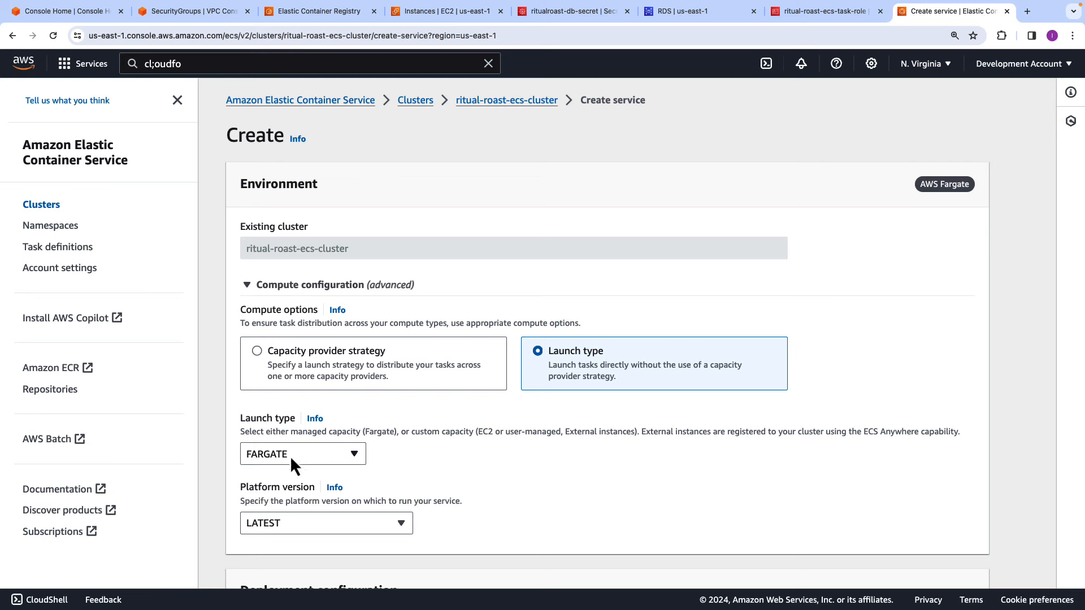
scroll(315, 540, "down", 7)
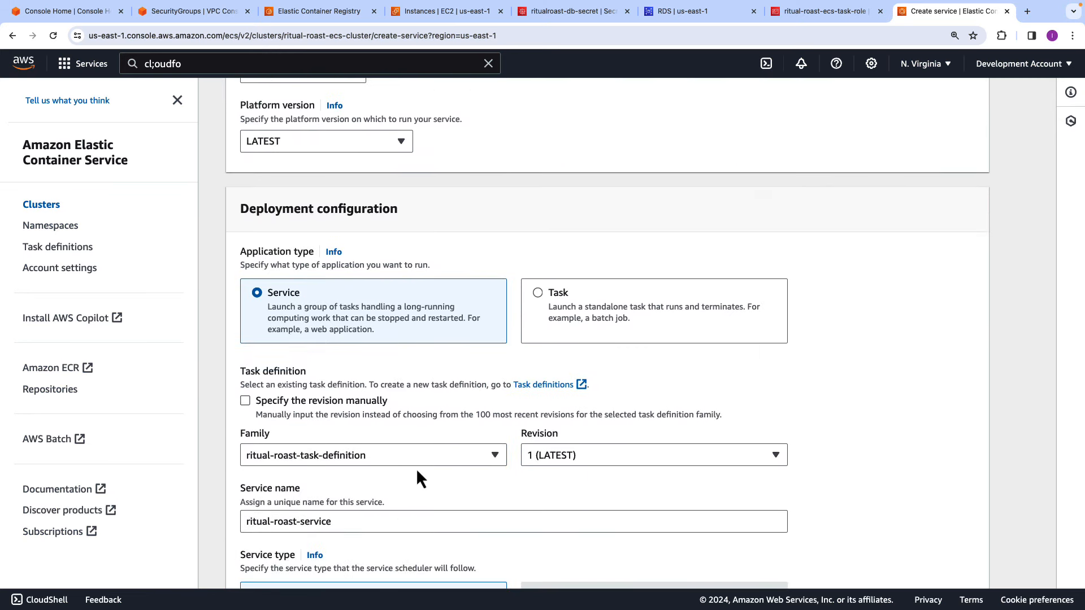
scroll(373, 540, "down", 6)
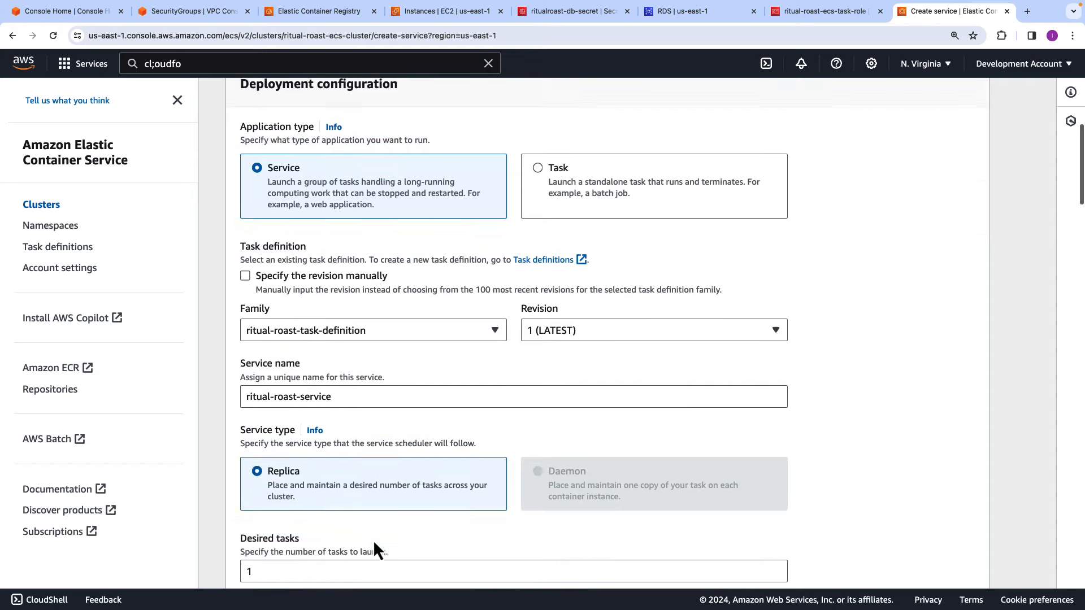
scroll(376, 545, "down", 11)
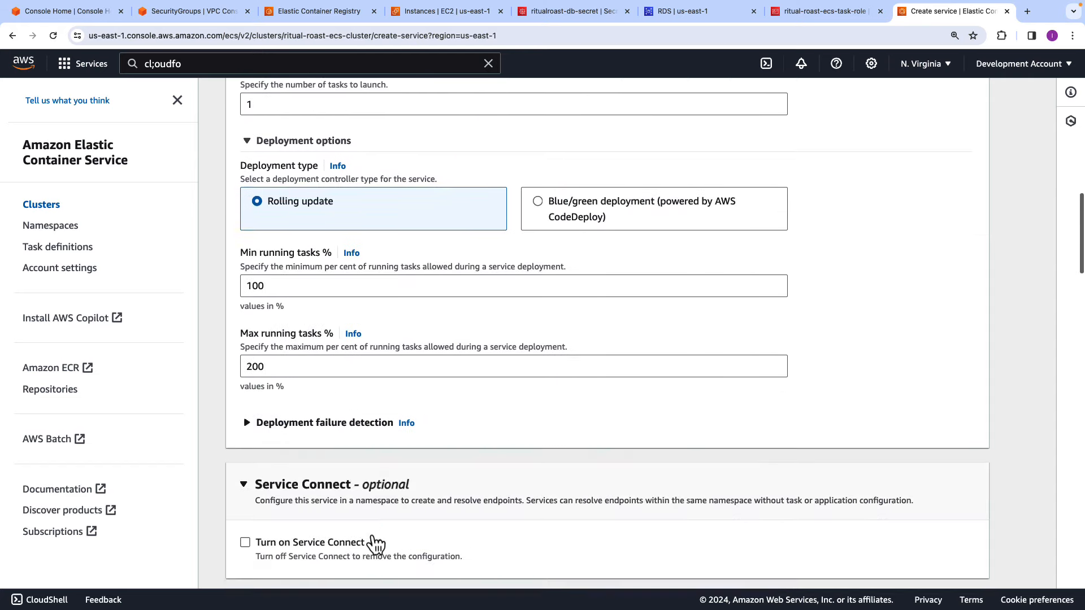
scroll(376, 545, "down", 3)
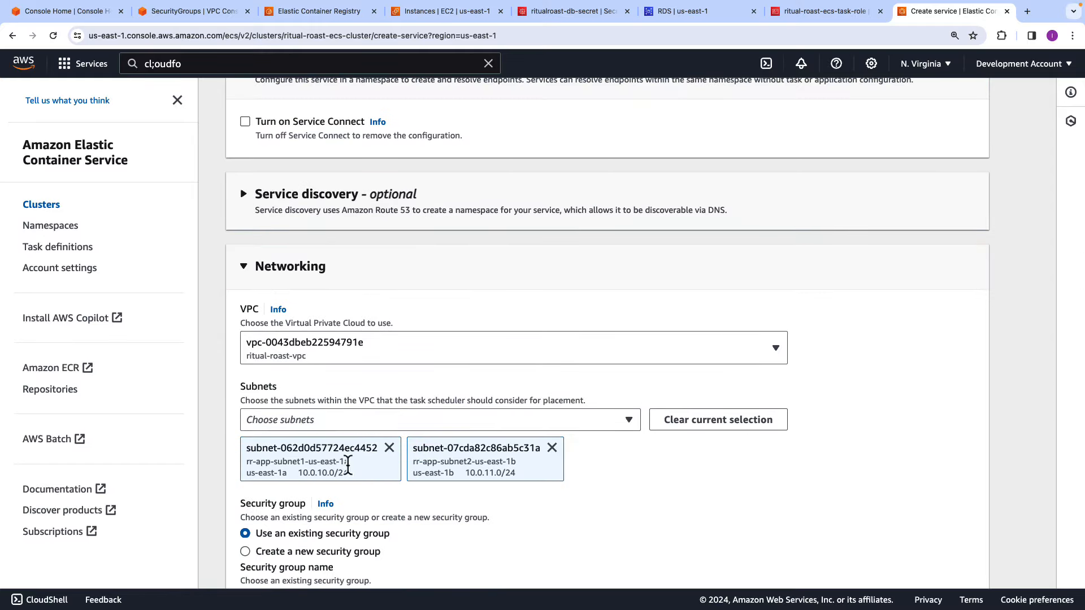
scroll(508, 486, "down", 2)
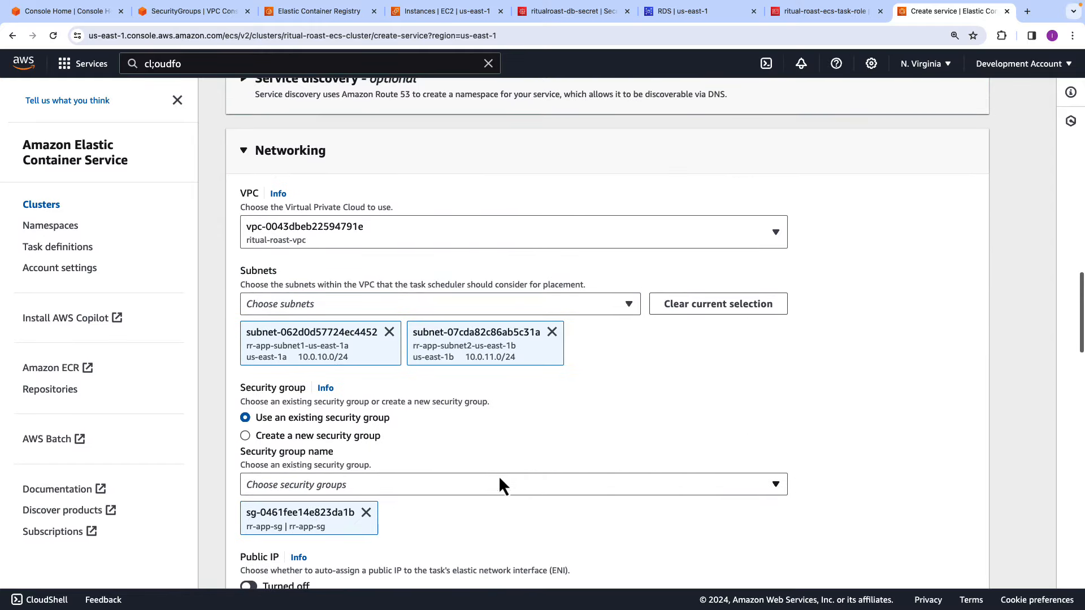
scroll(419, 539, "down", 2)
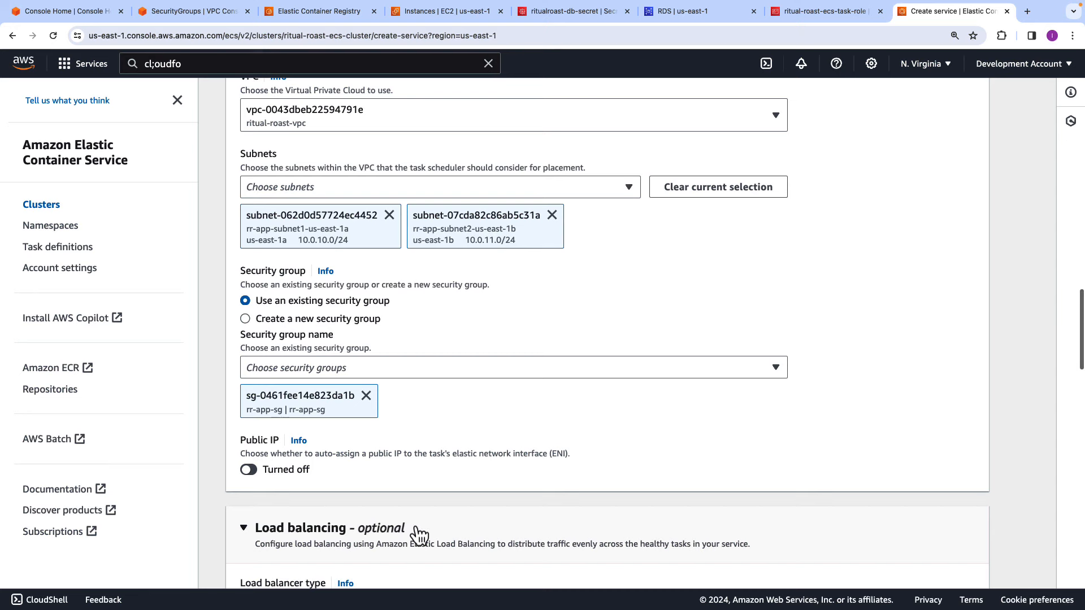
scroll(356, 450, "down", 1)
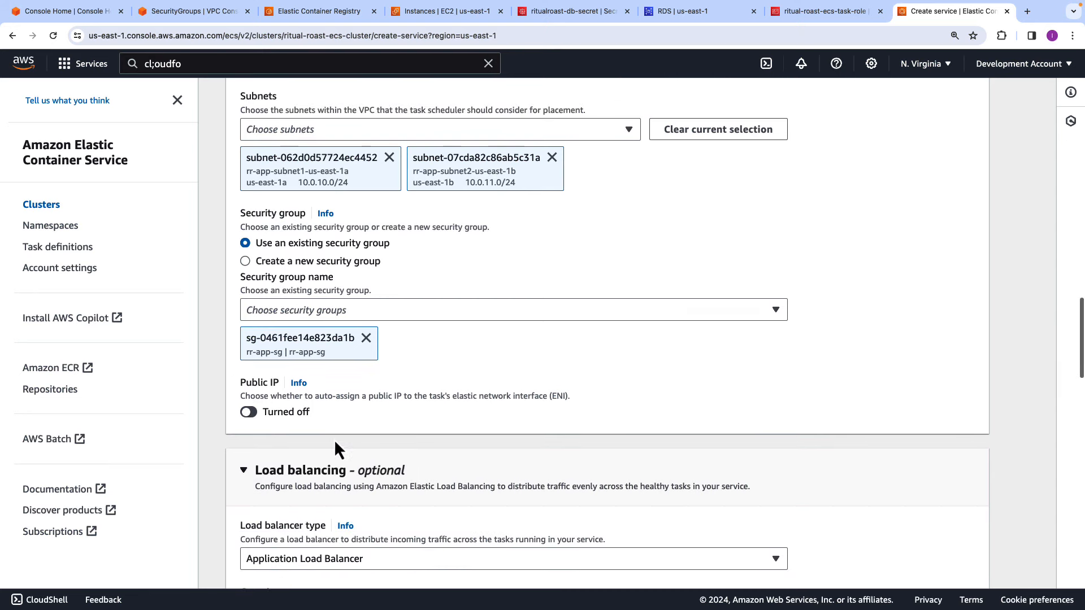
scroll(335, 446, "down", 4)
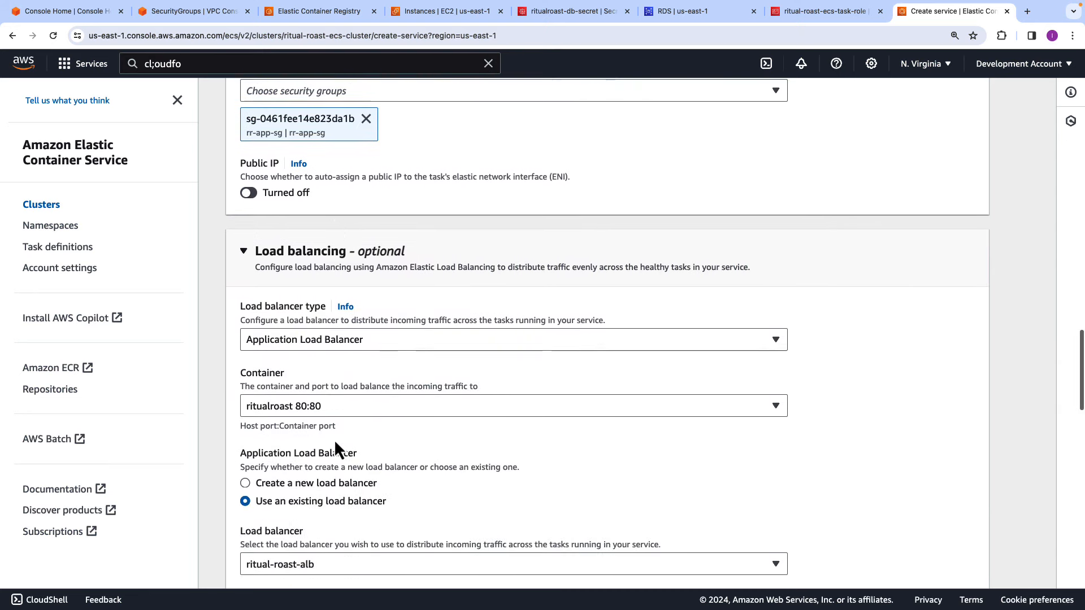
scroll(334, 447, "down", 1)
scroll(310, 503, "down", 2)
scroll(310, 501, "down", 5)
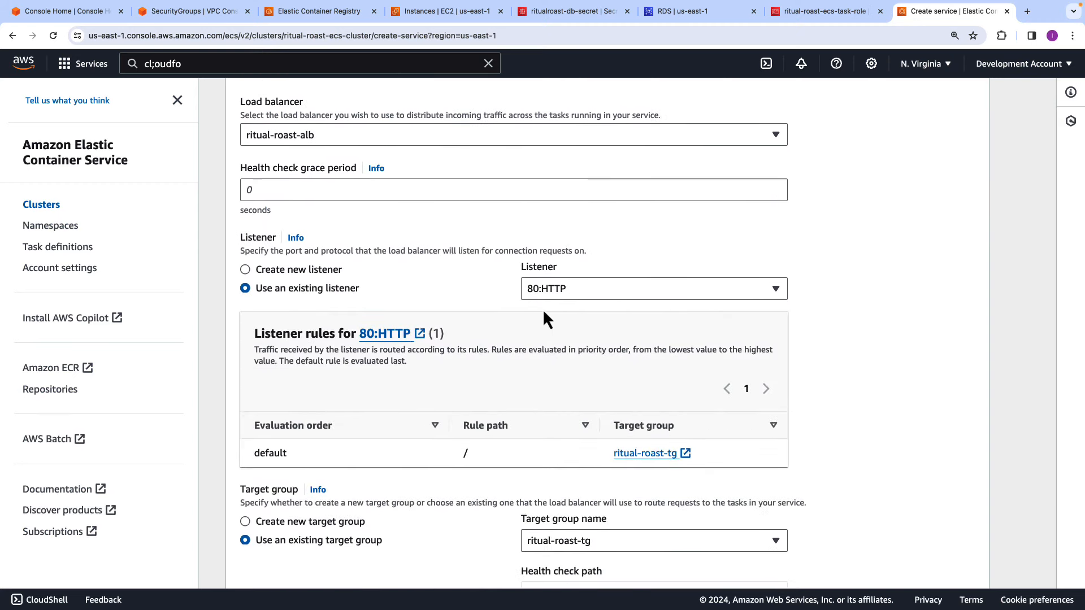
scroll(516, 306, "down", 4)
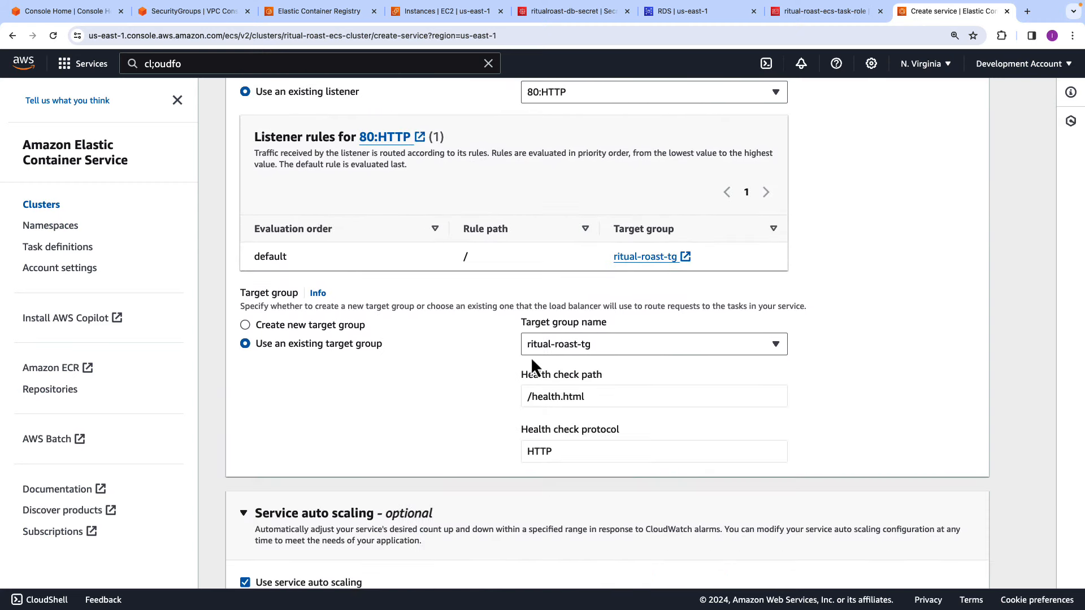
scroll(438, 368, "down", 6)
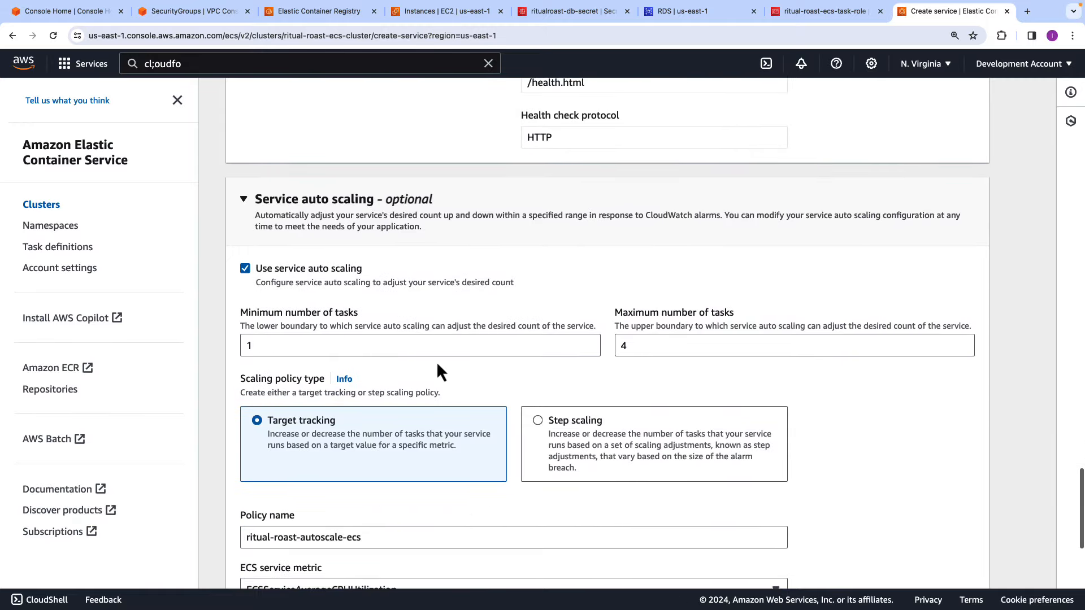
scroll(438, 365, "down", 8)
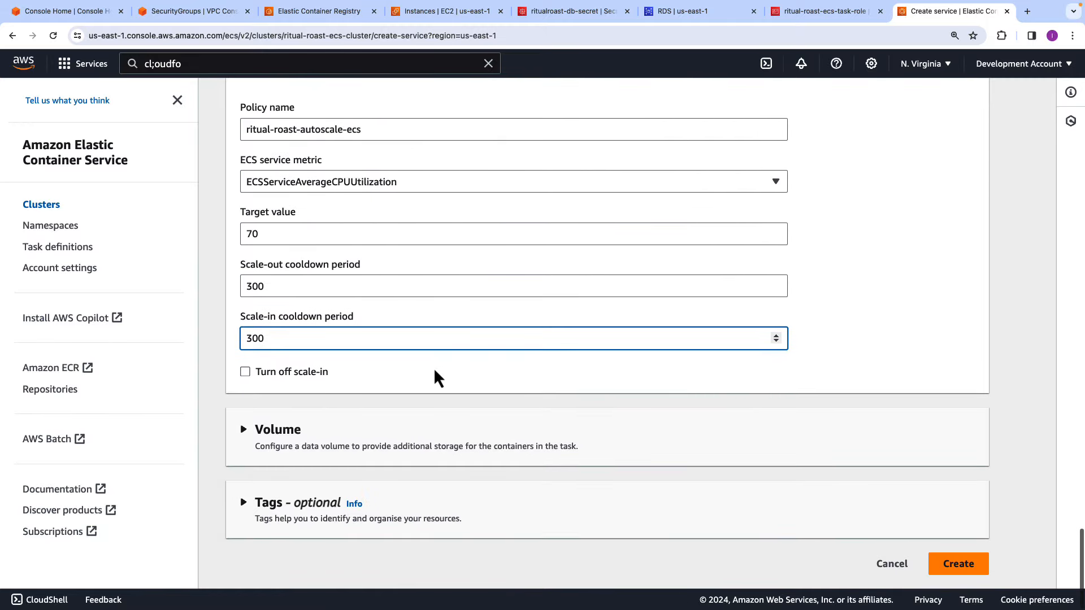
scroll(434, 370, "up", 1)
scroll(434, 370, "down", 1)
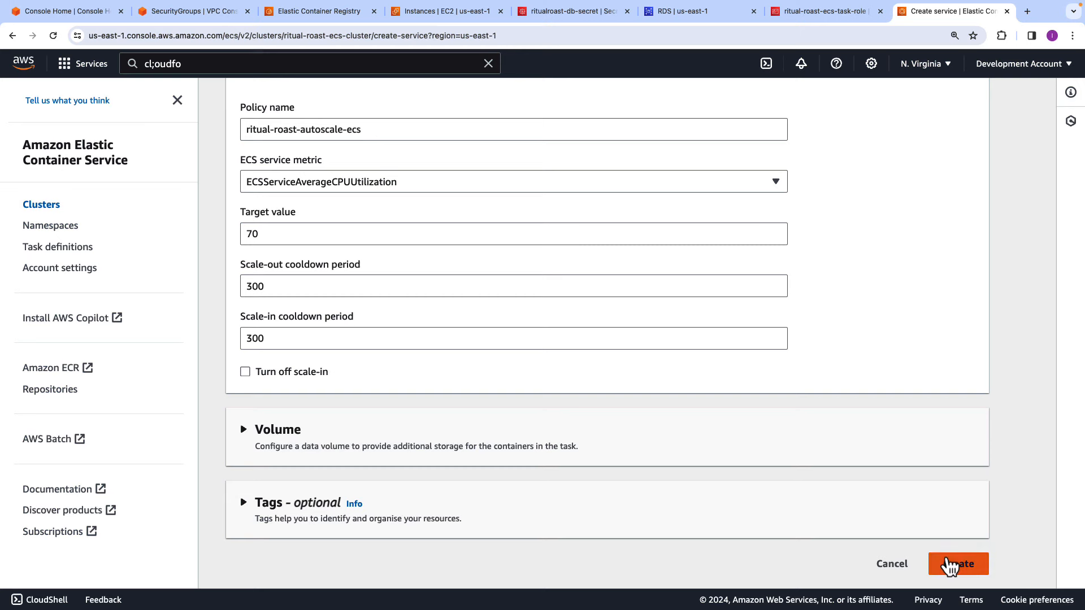
left_click(950, 562)
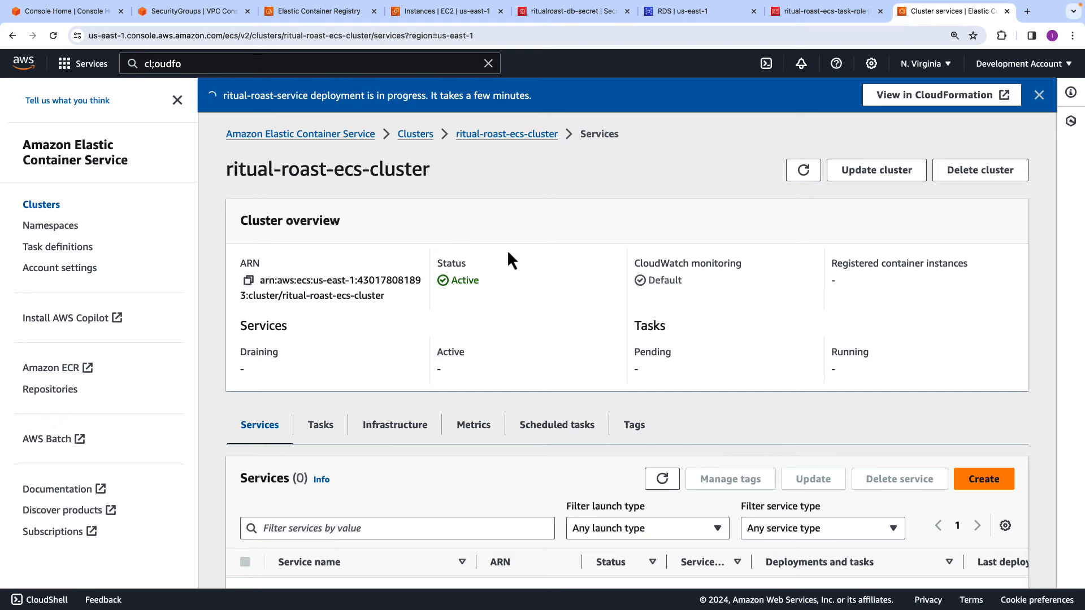
Verify ritual-roast-service's deployment succeeded with one Fargate task running from the expected task definition
scroll(507, 252, "down", 2)
scroll(507, 252, "down", 2)
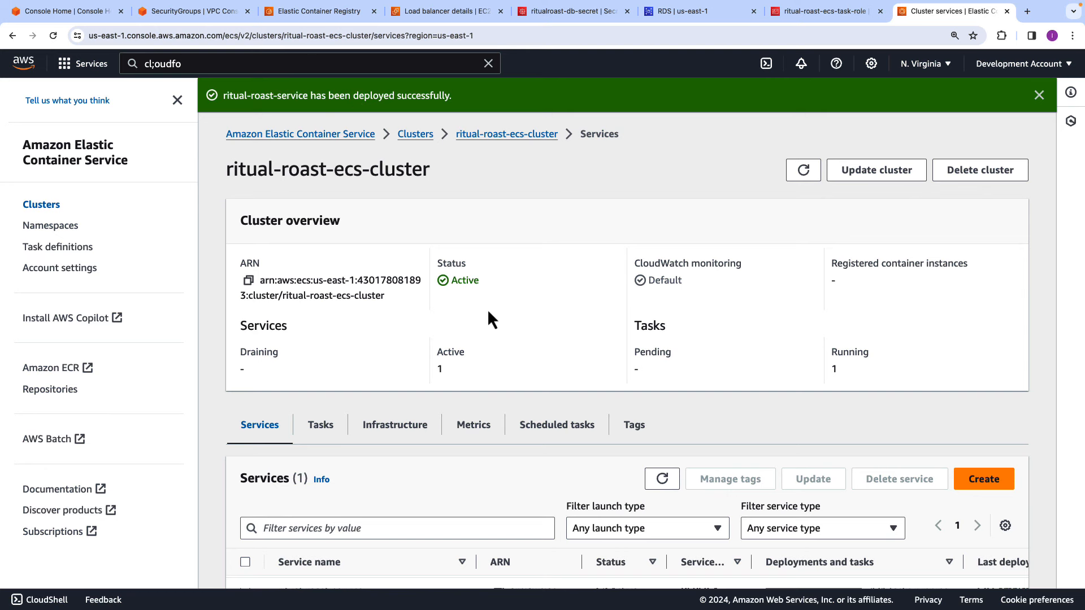
scroll(489, 321, "down", 1)
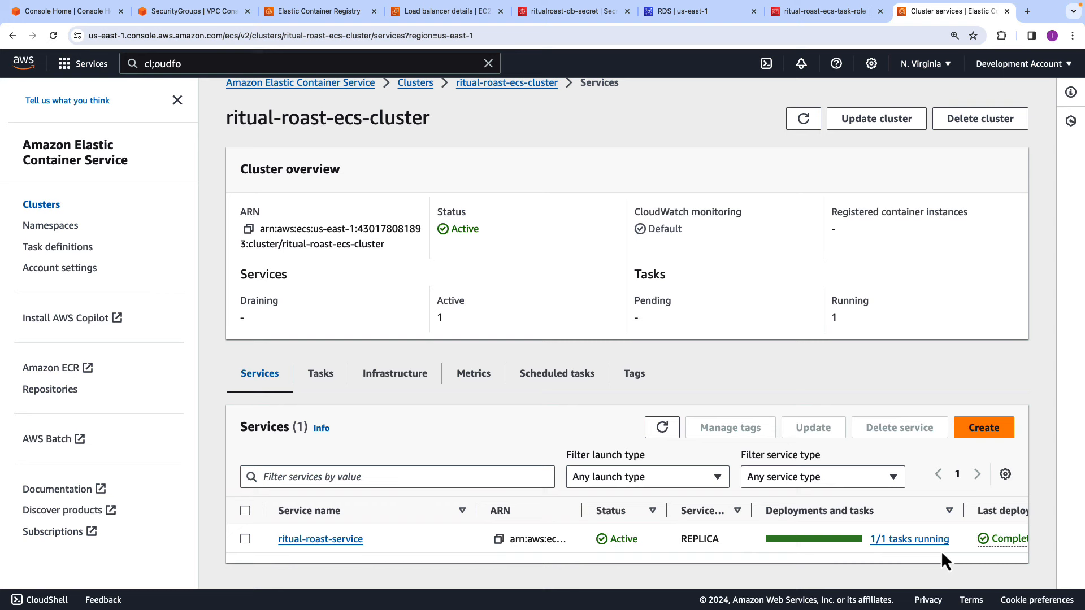
left_click_drag(473, 511, 416, 512)
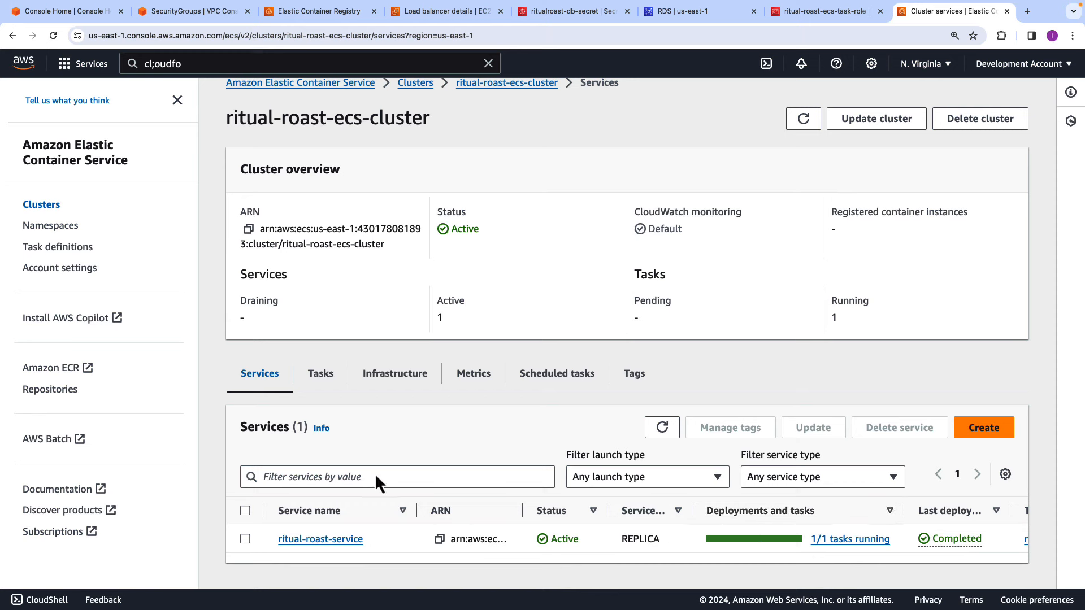
left_click(327, 385)
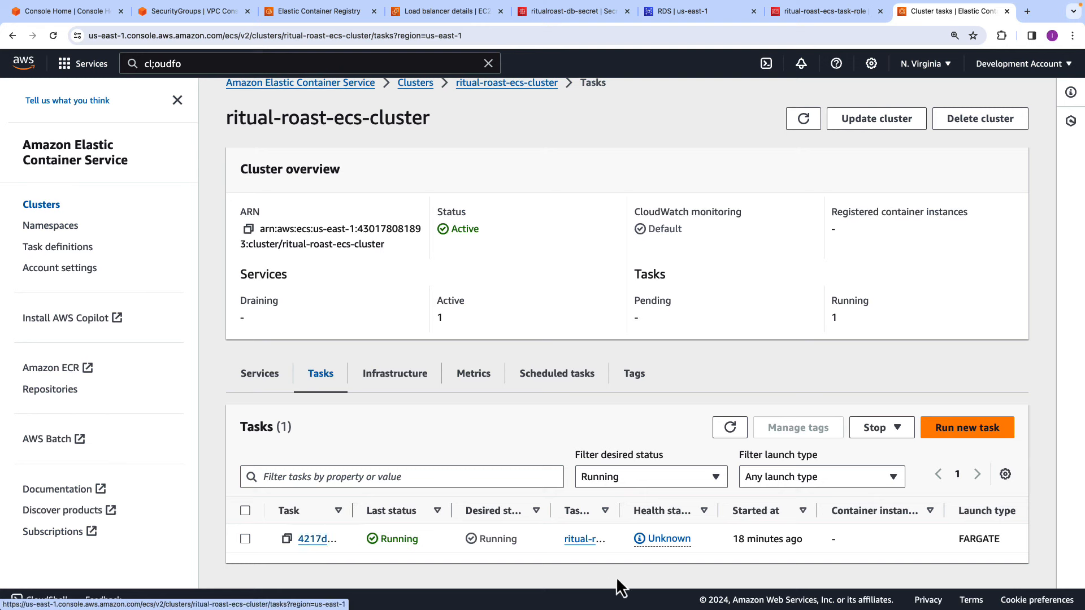
left_click_drag(619, 512, 695, 513)
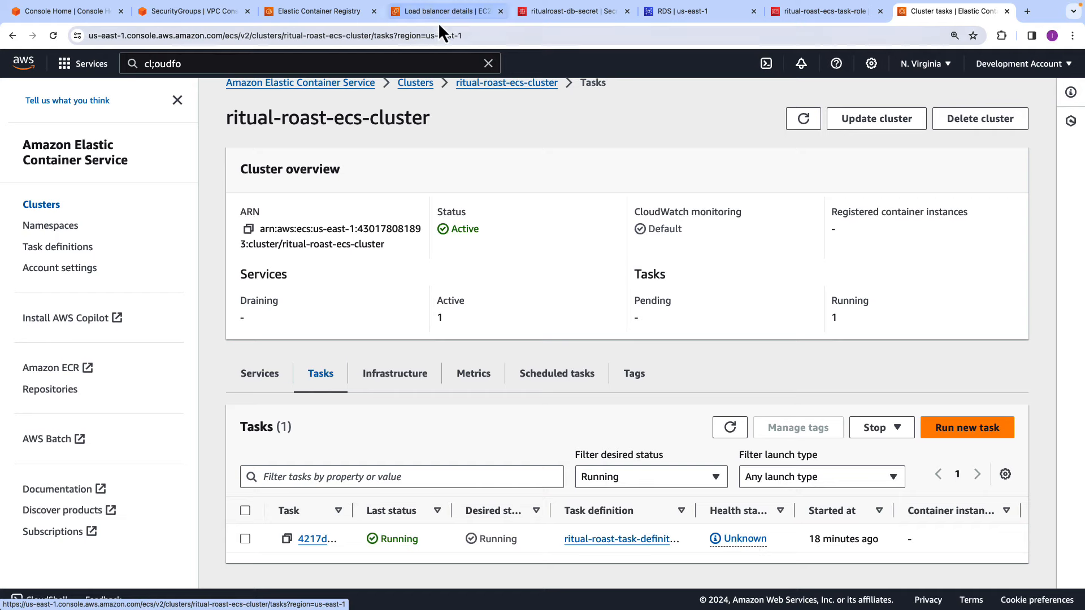
left_click(426, 18)
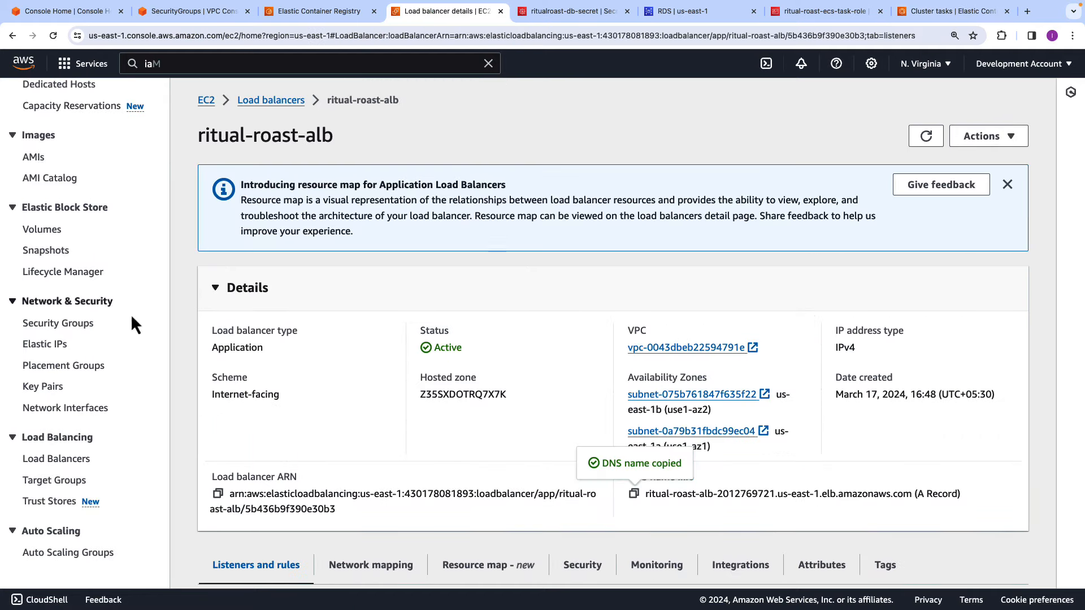
Open ritual-roast-tg and confirm registered target 10.0.10.173 shows healthy
left_click(64, 484)
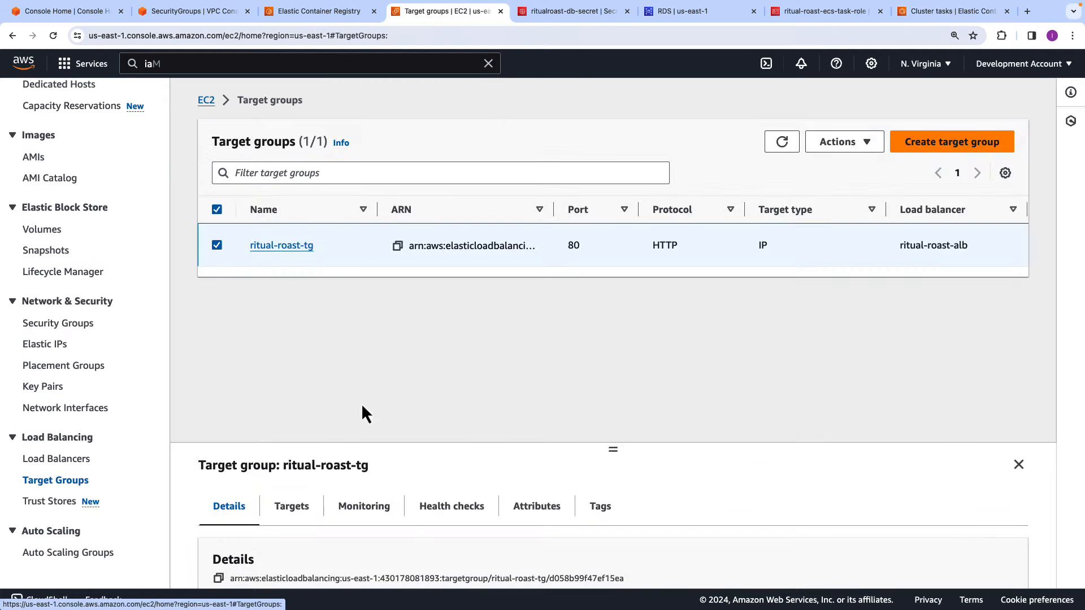
left_click(267, 249)
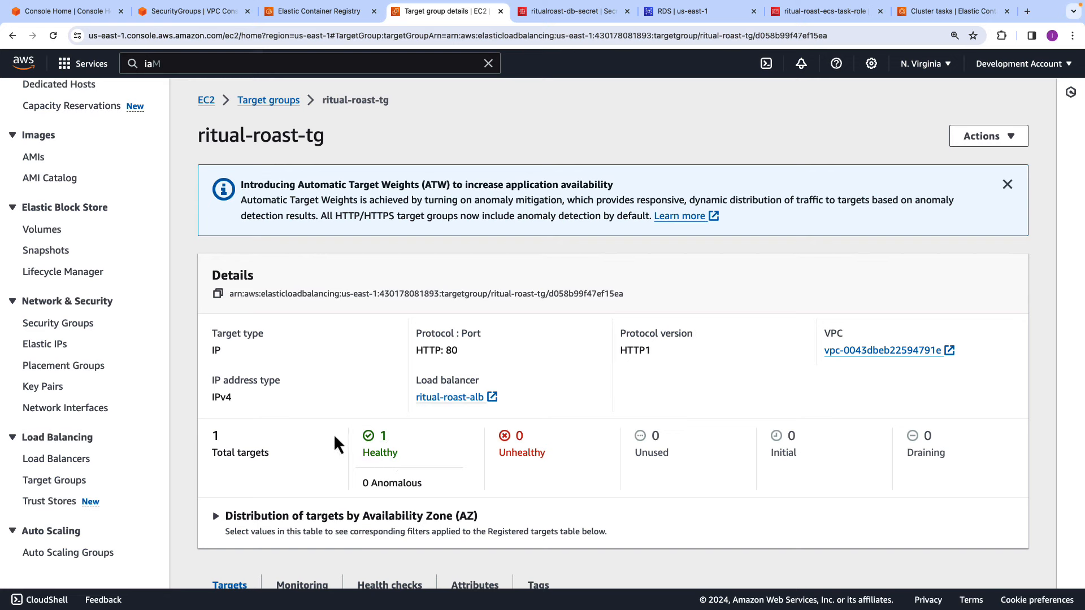
scroll(436, 475, "down", 3)
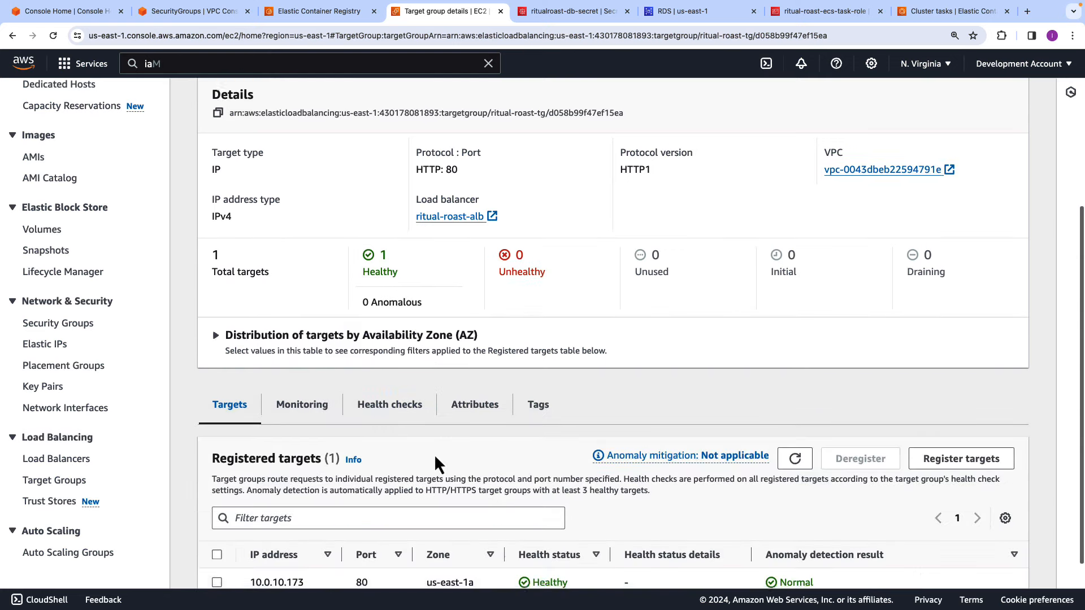
scroll(434, 453, "down", 1)
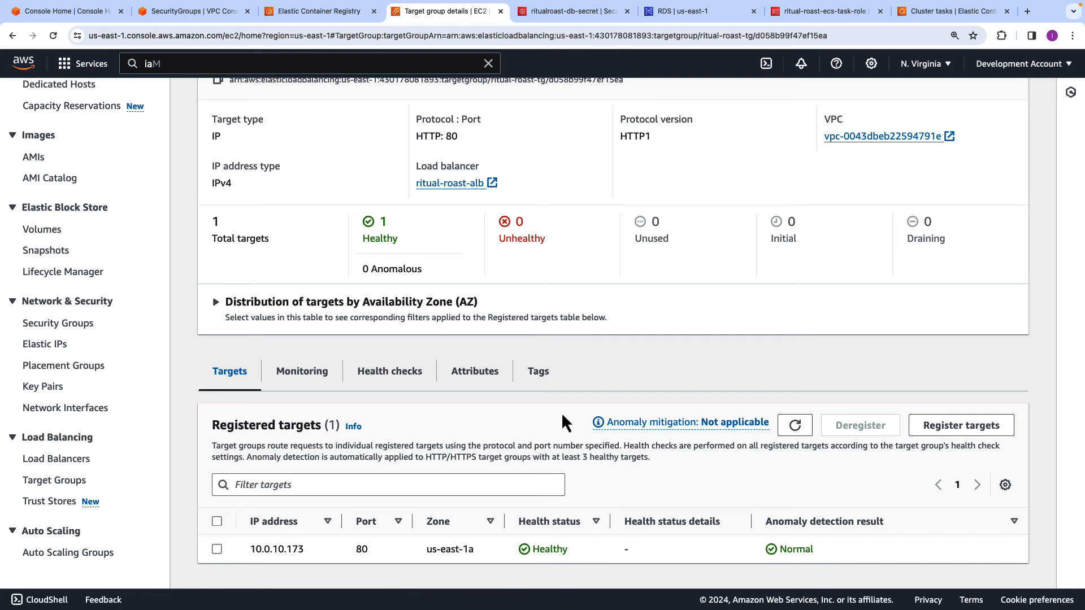
left_click(80, 460)
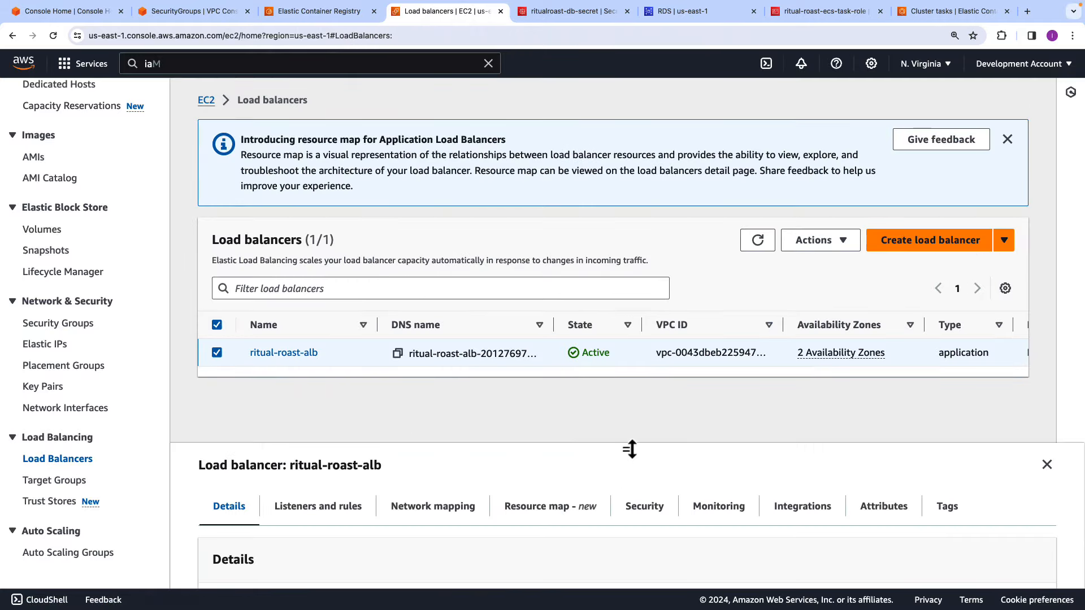
From the ritual-roast-alb details page, copy its DNS name into a fresh Chrome tab's address bar
left_click_drag(627, 449, 627, 397)
left_click(309, 356)
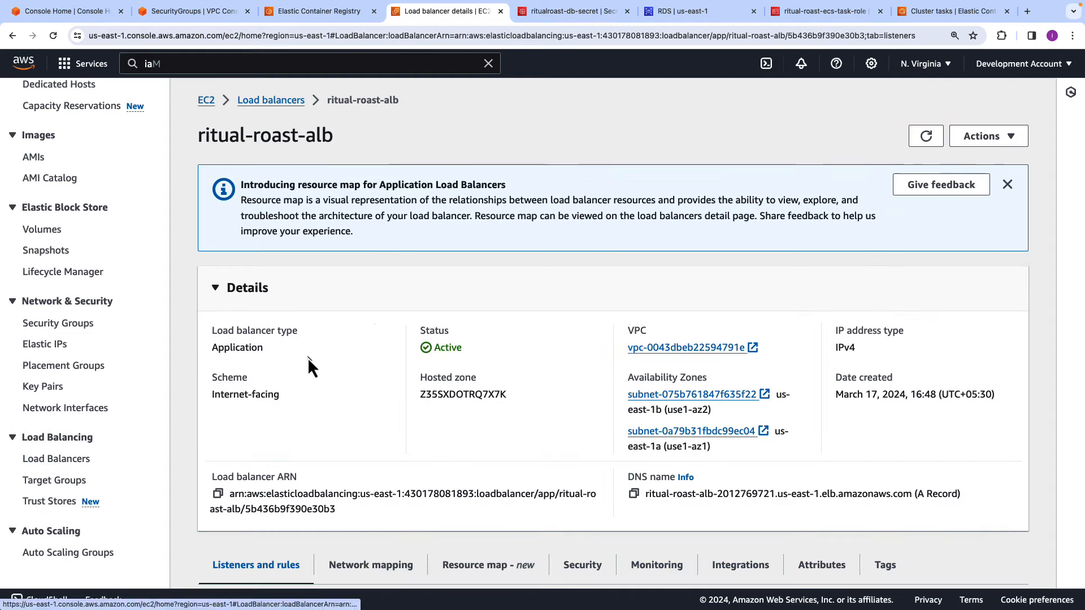
scroll(512, 413, "down", 1)
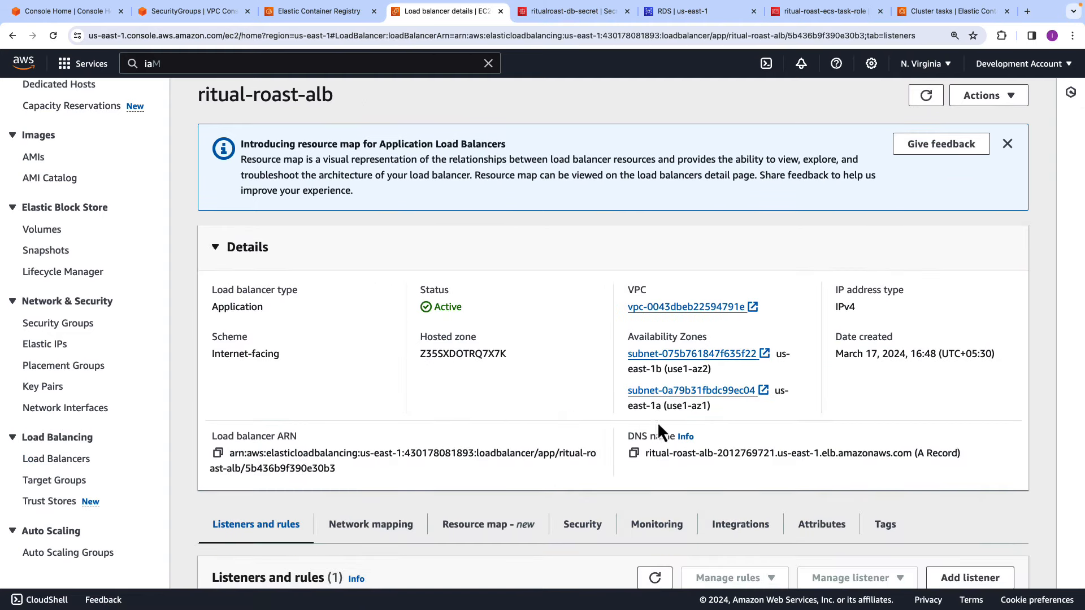
left_click(635, 455)
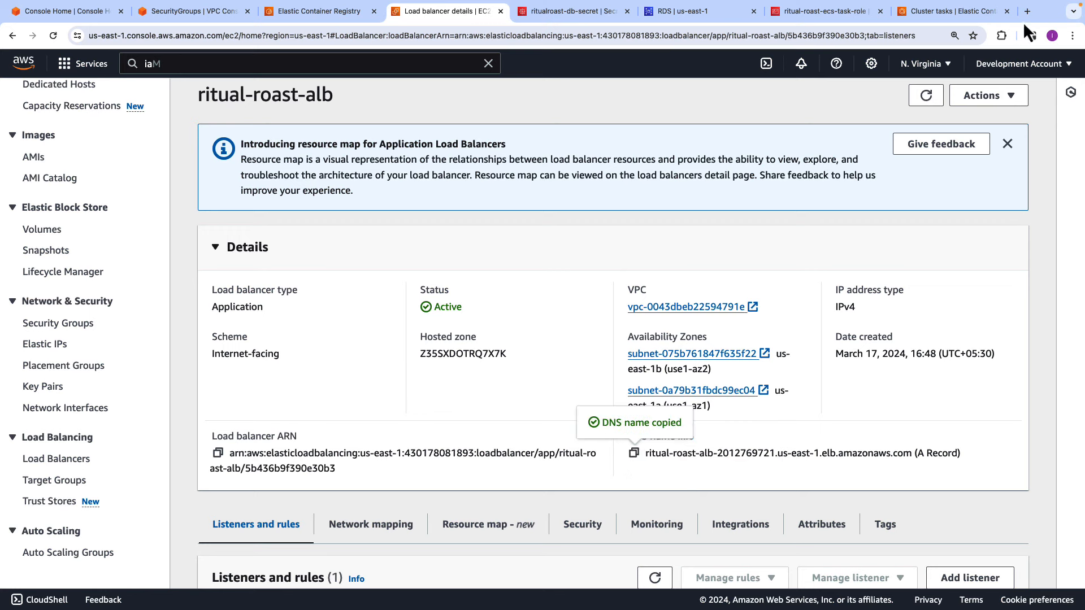
left_click(1027, 11)
left_click(838, 36)
Load the Ritual Roast site from the ritual-roast-alb DNS name and scroll to the Next Month's Beverage poll form
key("super+v")
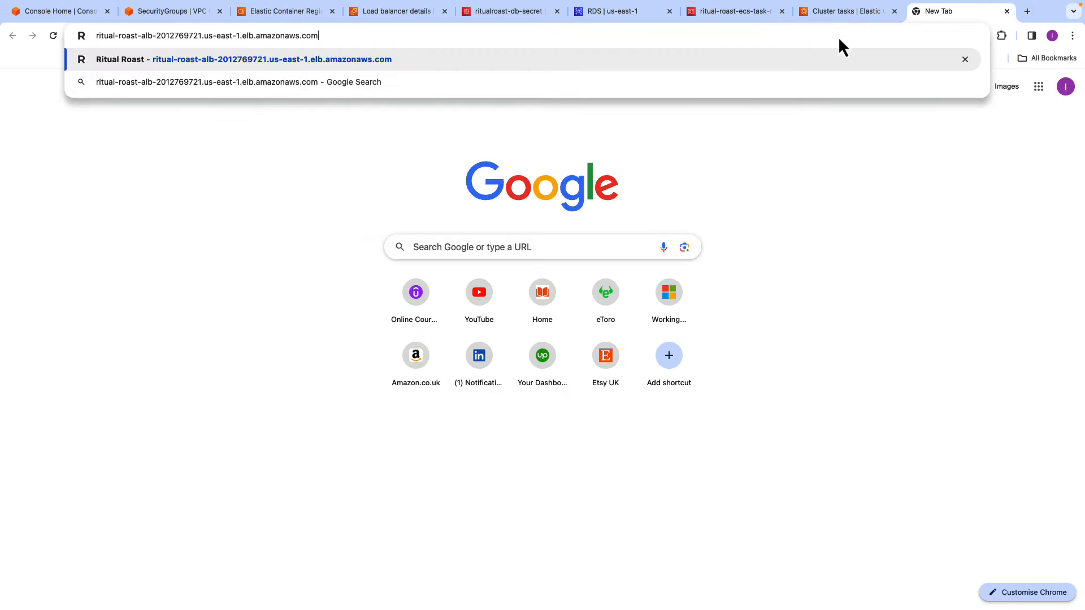
key("Return")
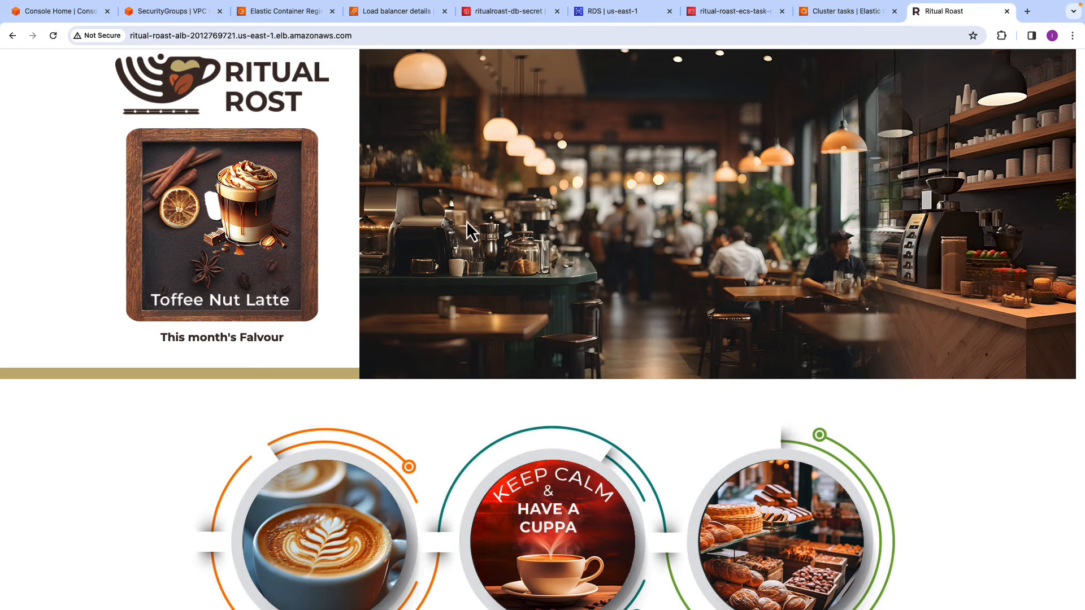
scroll(571, 346, "down", 4)
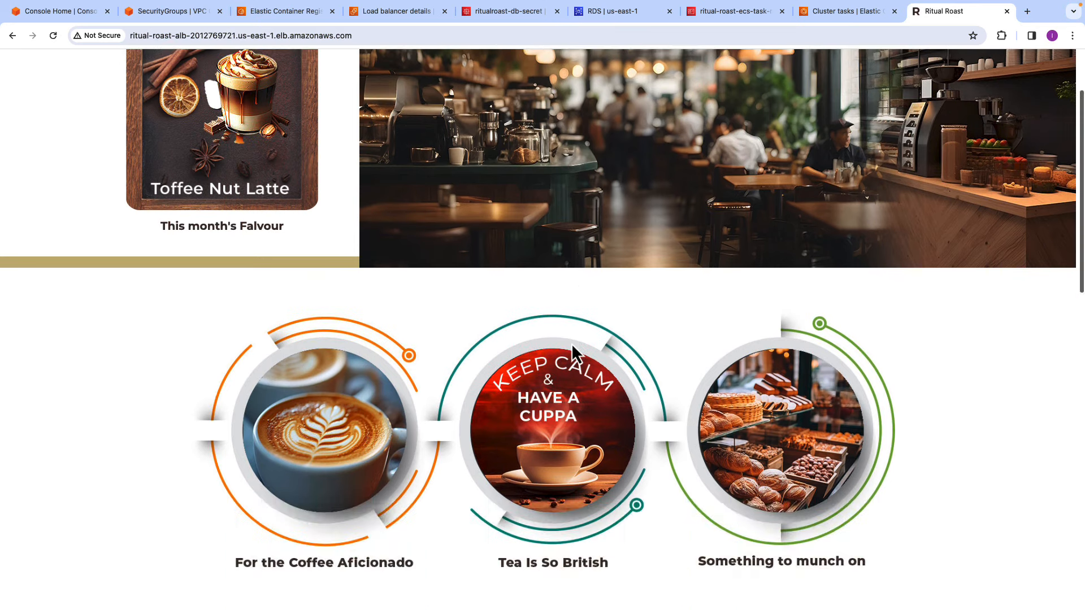
scroll(571, 344, "down", 1)
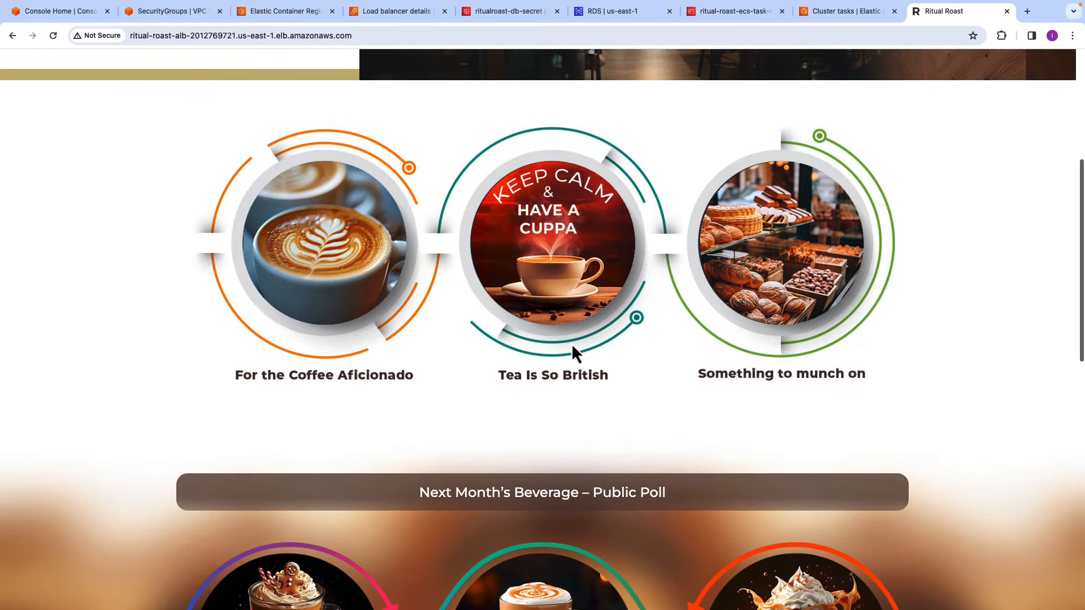
scroll(485, 332, "up", 5)
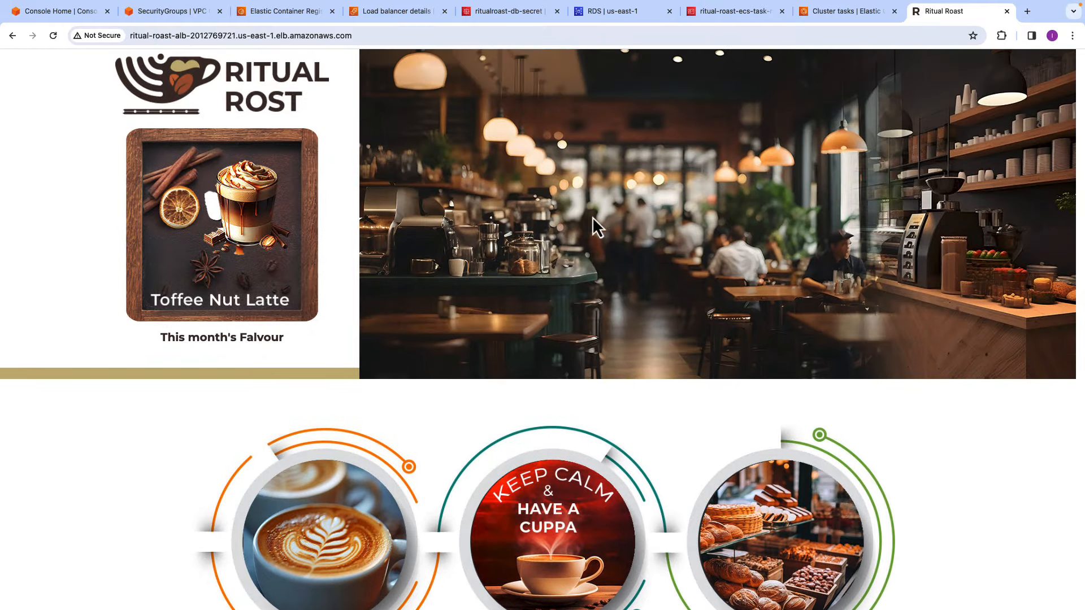
scroll(271, 373, "down", 3)
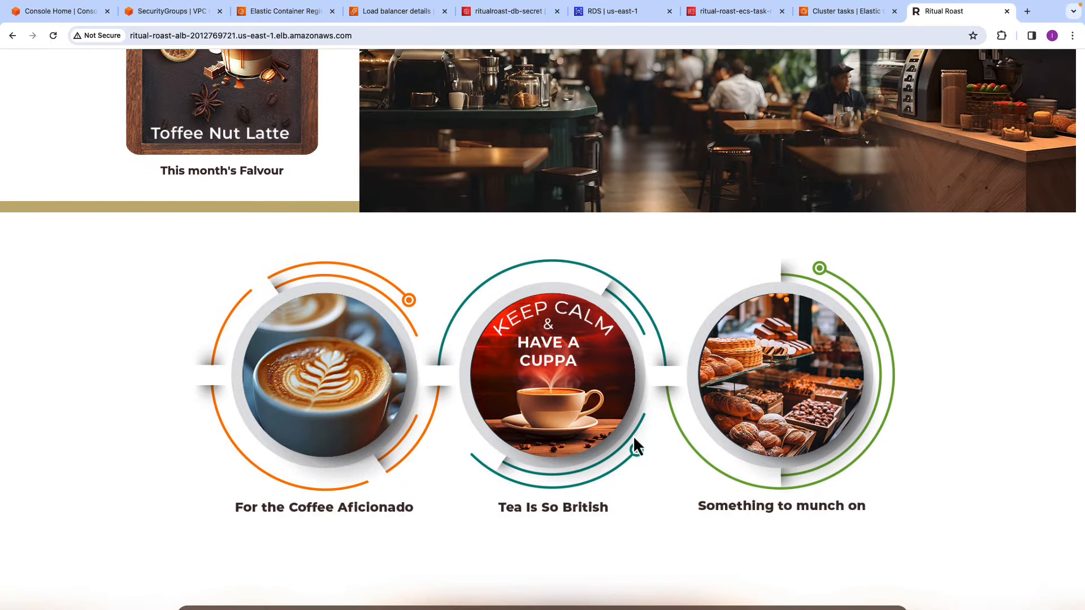
scroll(635, 446, "down", 5)
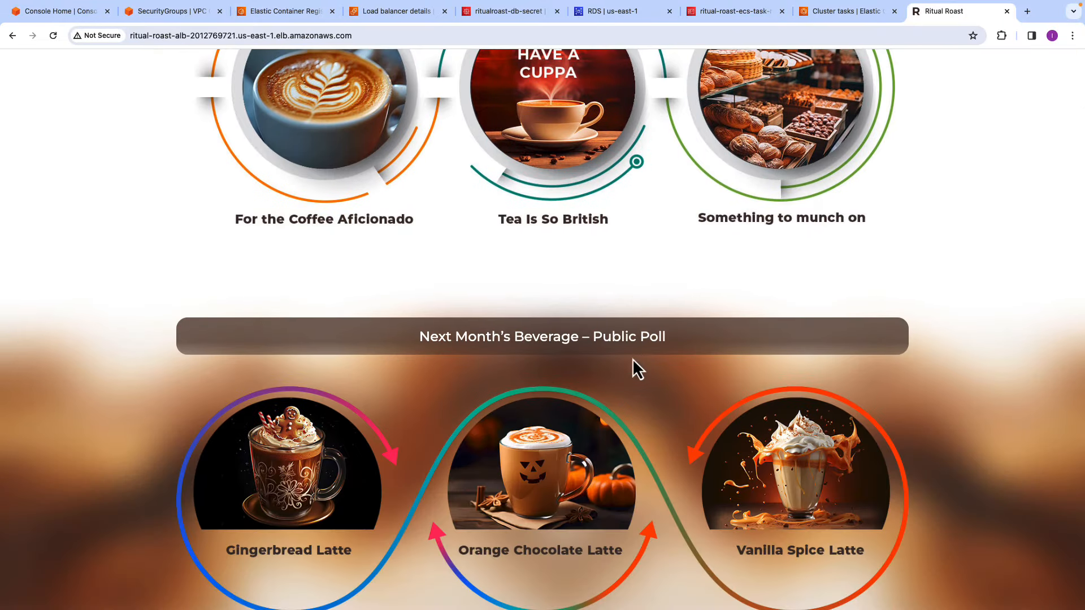
scroll(652, 370, "down", 3)
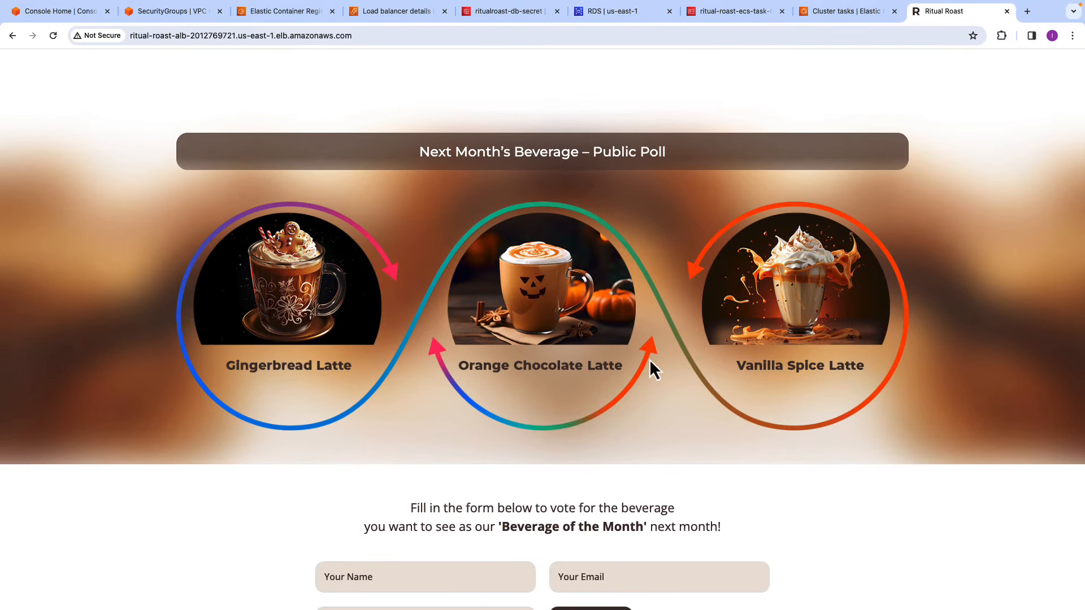
scroll(652, 360, "down", 2)
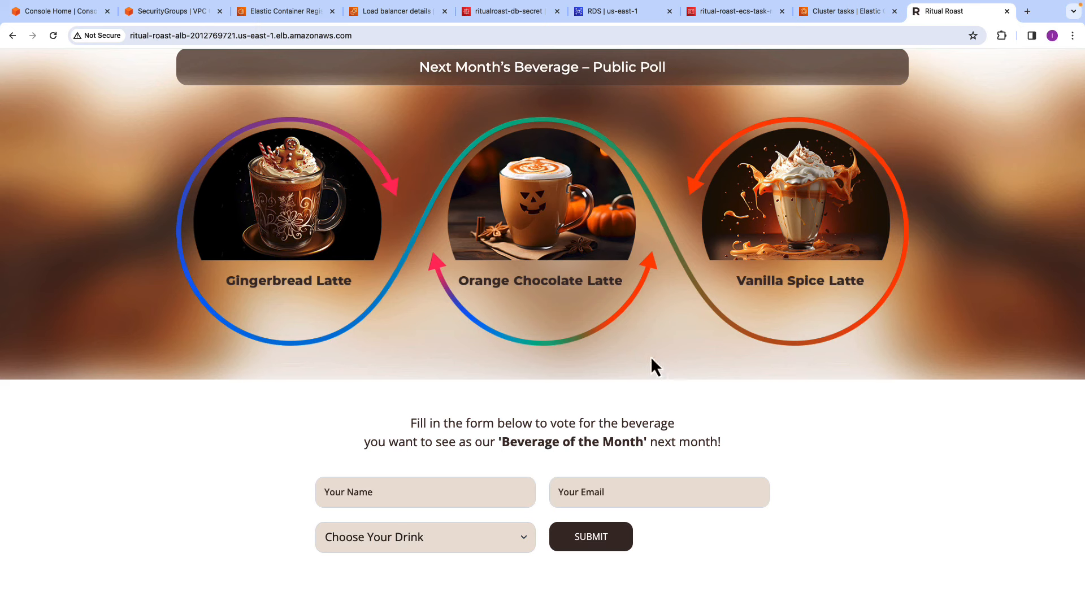
Enter a voter's name and email, vote for Gingerbread Latte, and dismiss the thank-you alert
left_click(419, 494)
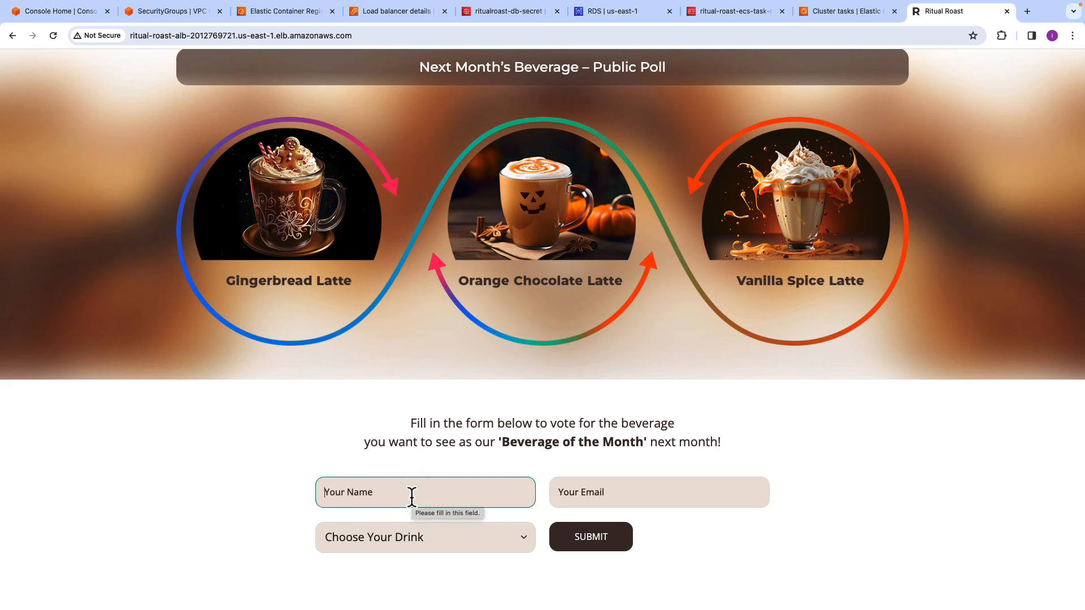
left_click(412, 497)
type("john")
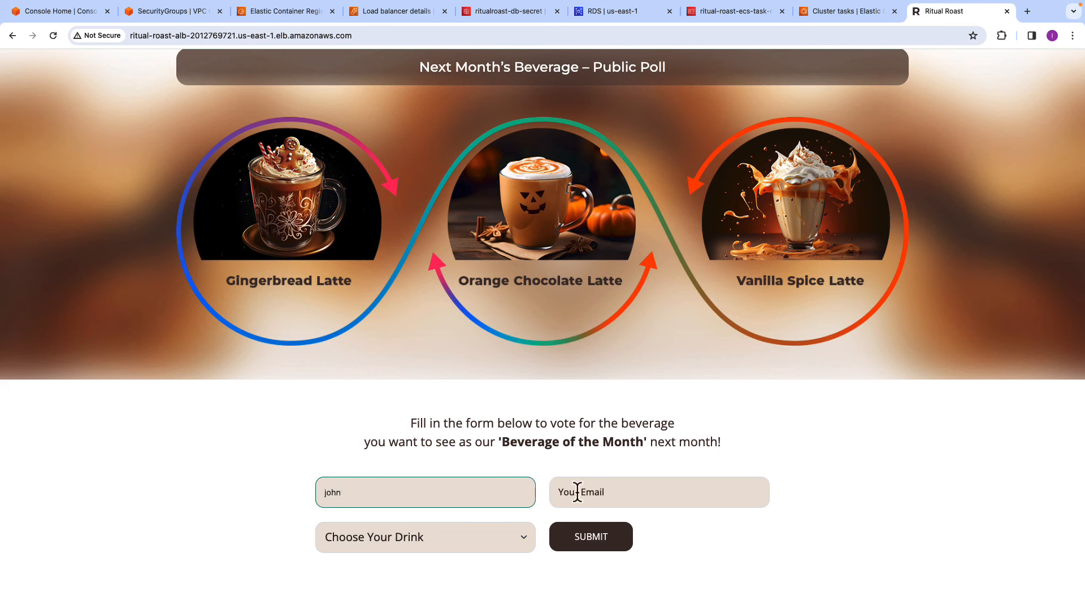
left_click(620, 489)
type("john@example.com")
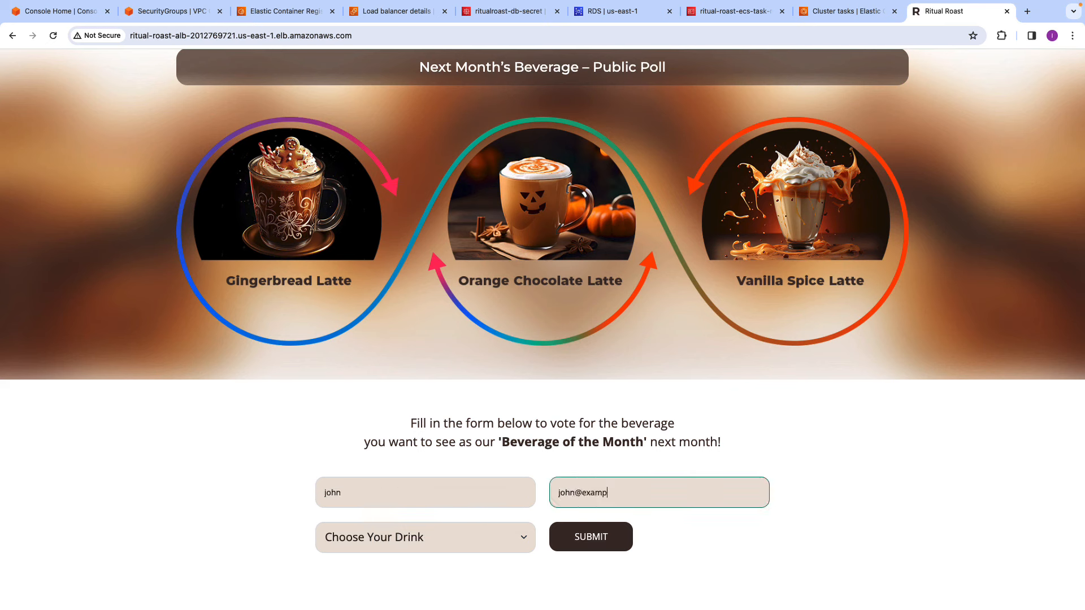
left_click(451, 551)
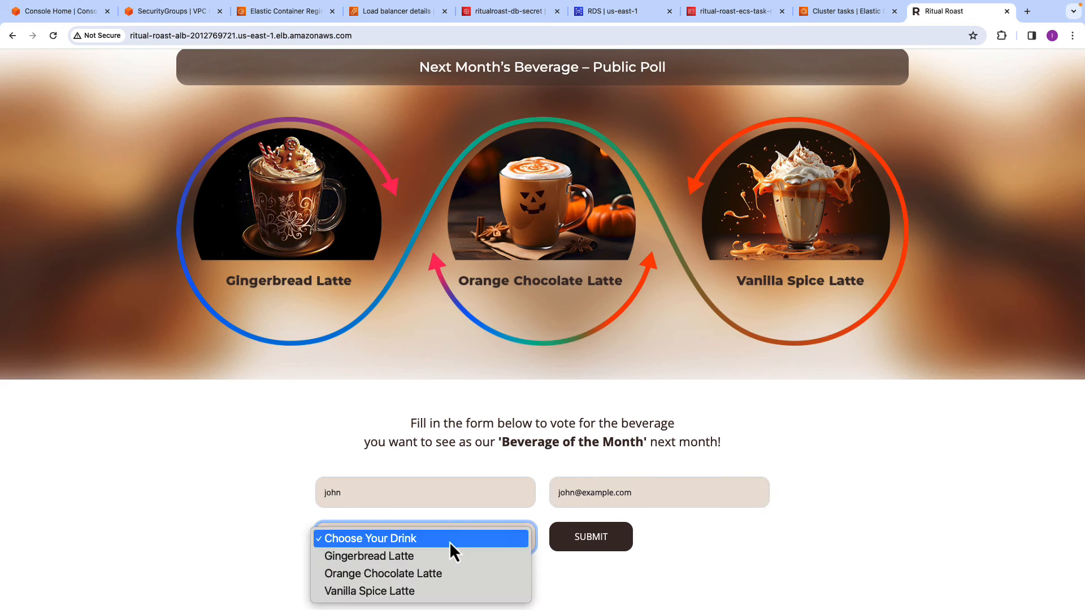
left_click(403, 560)
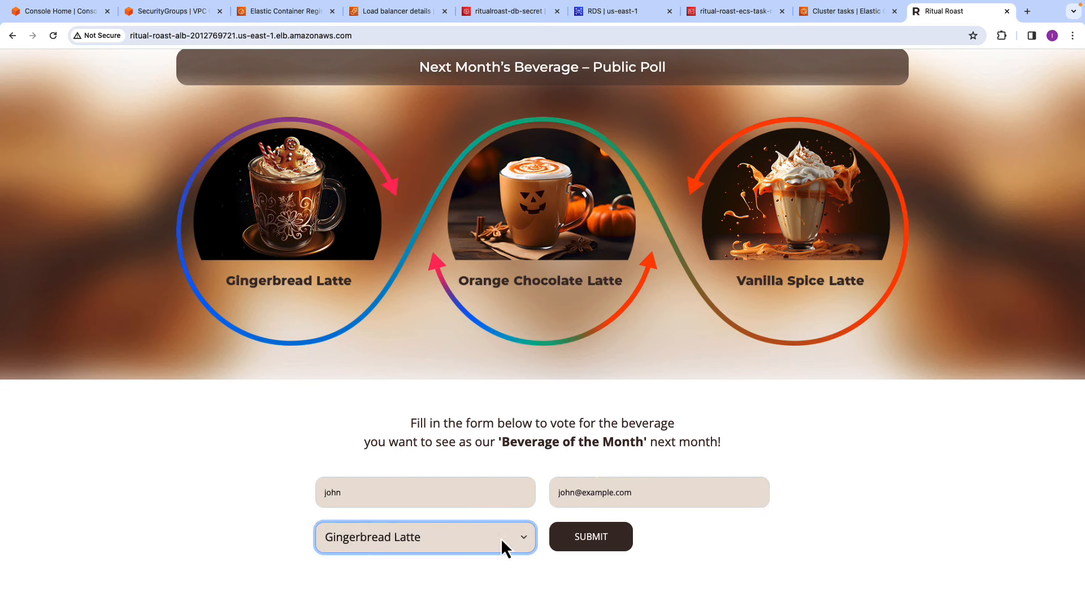
left_click(603, 546)
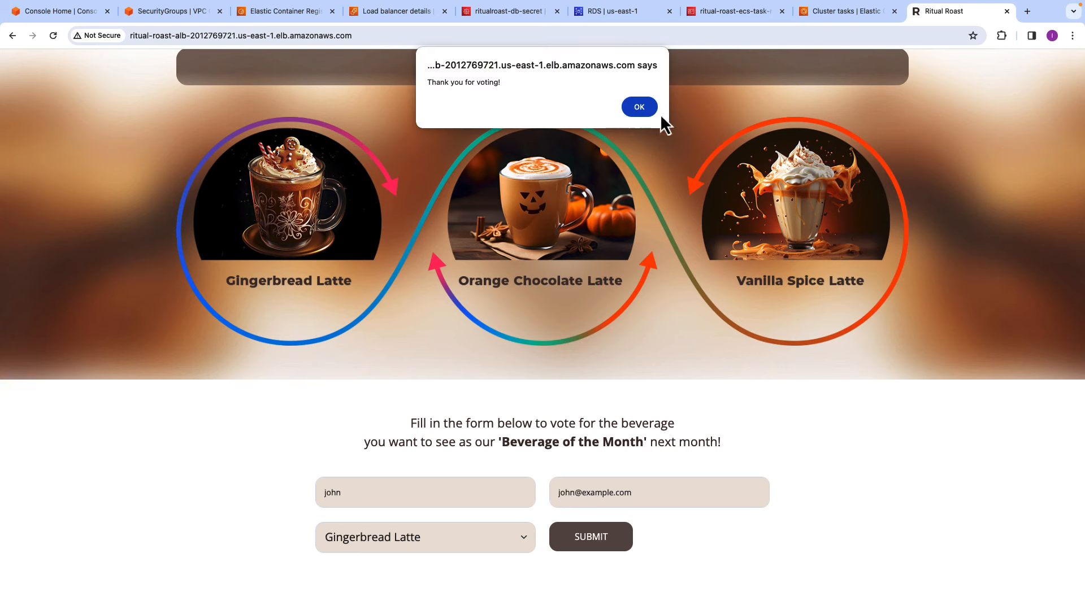
left_click(639, 108)
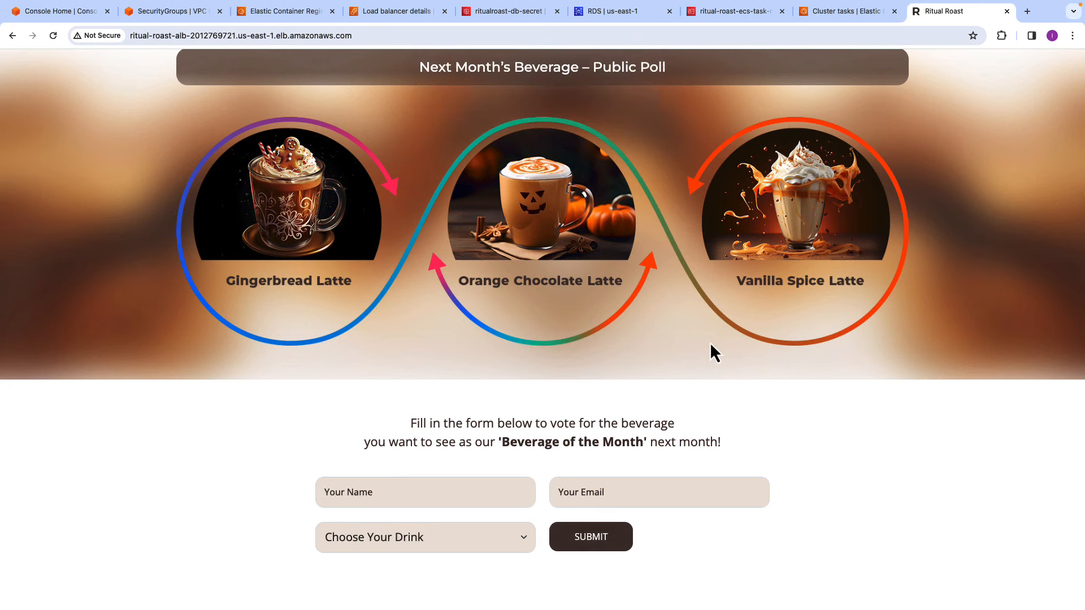
Scroll to the Name/Beverage Chosen table and tally bars showing Gingerbread Latte at 2 votes
scroll(706, 350, "down", 5)
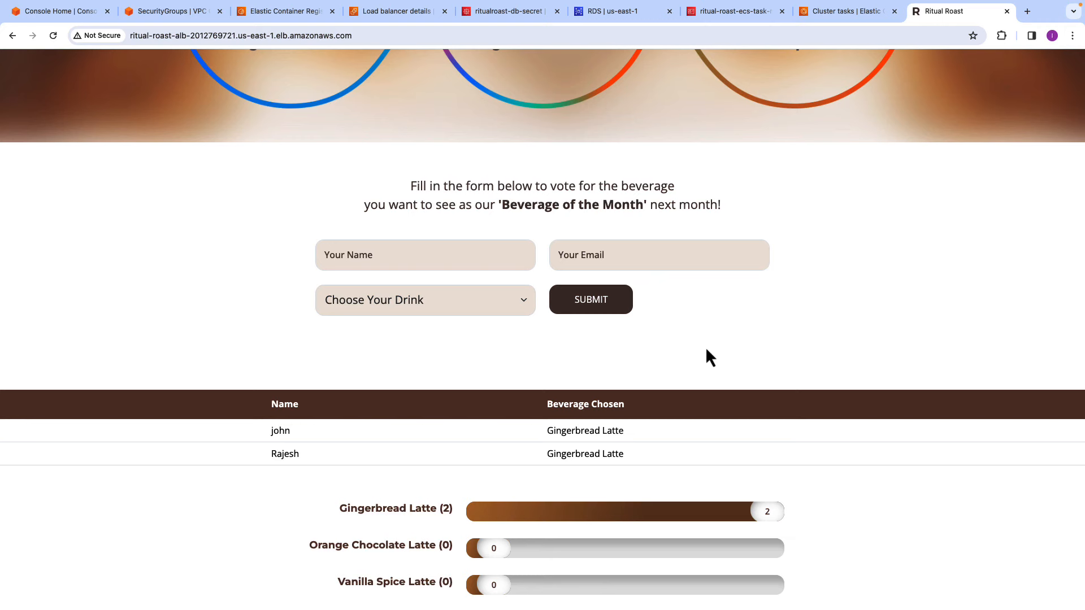
scroll(700, 354, "down", 1)
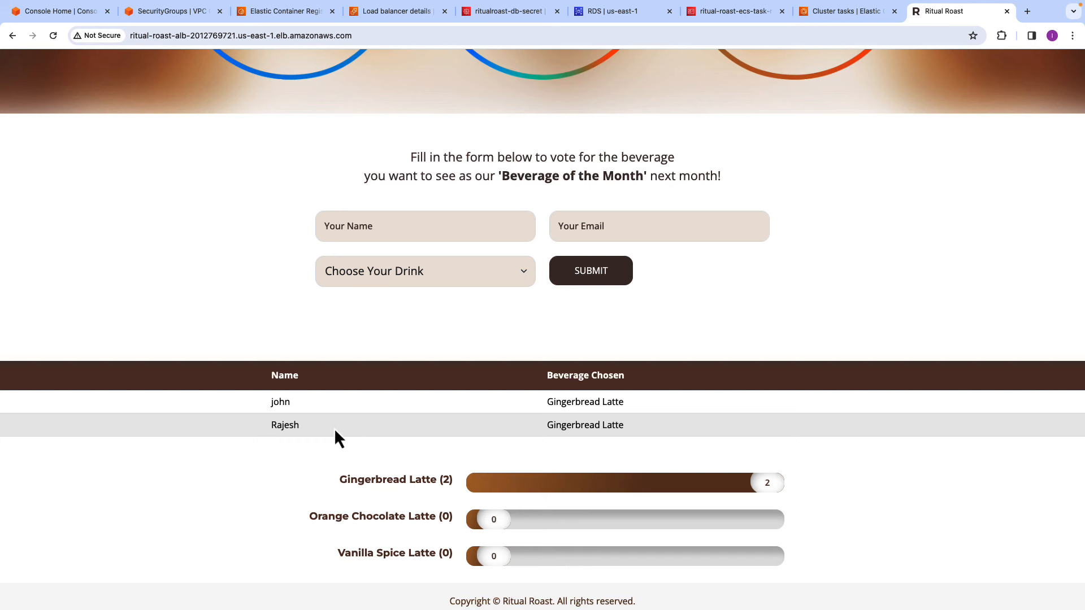
Submit a second voter's name, email and Vanilla Spice Latte vote, then dismiss the alert
left_click(411, 225)
type("Alice")
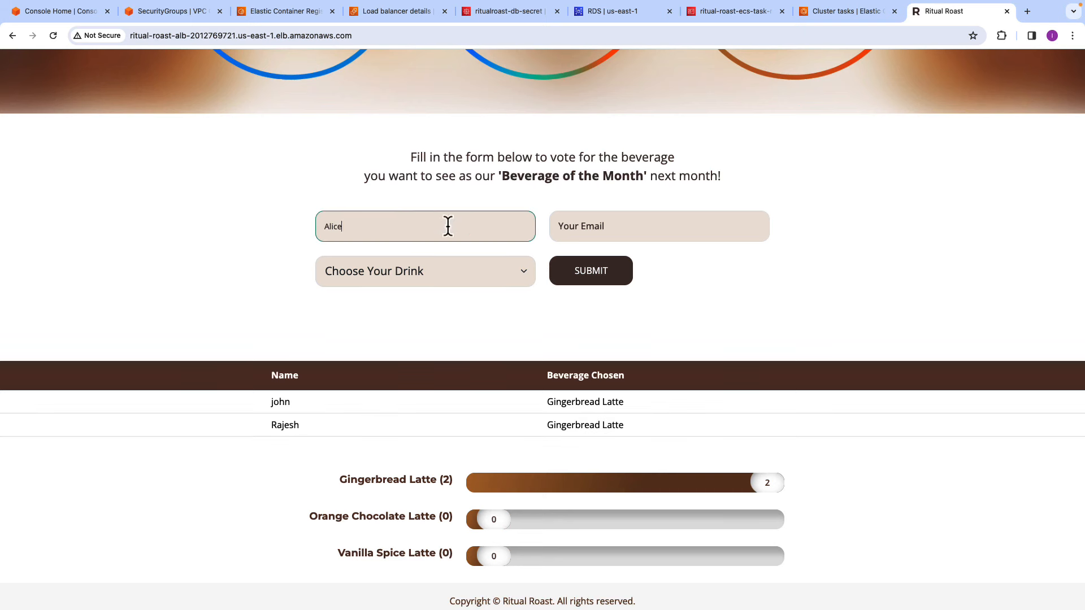
left_click(611, 230)
type("alice@example.com")
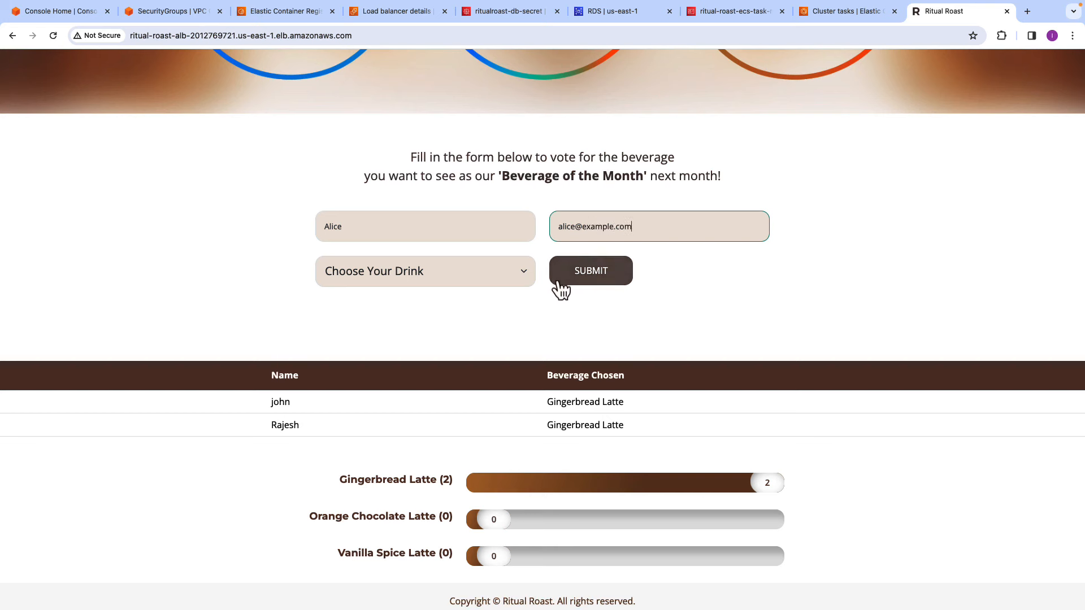
left_click(517, 280)
left_click(443, 324)
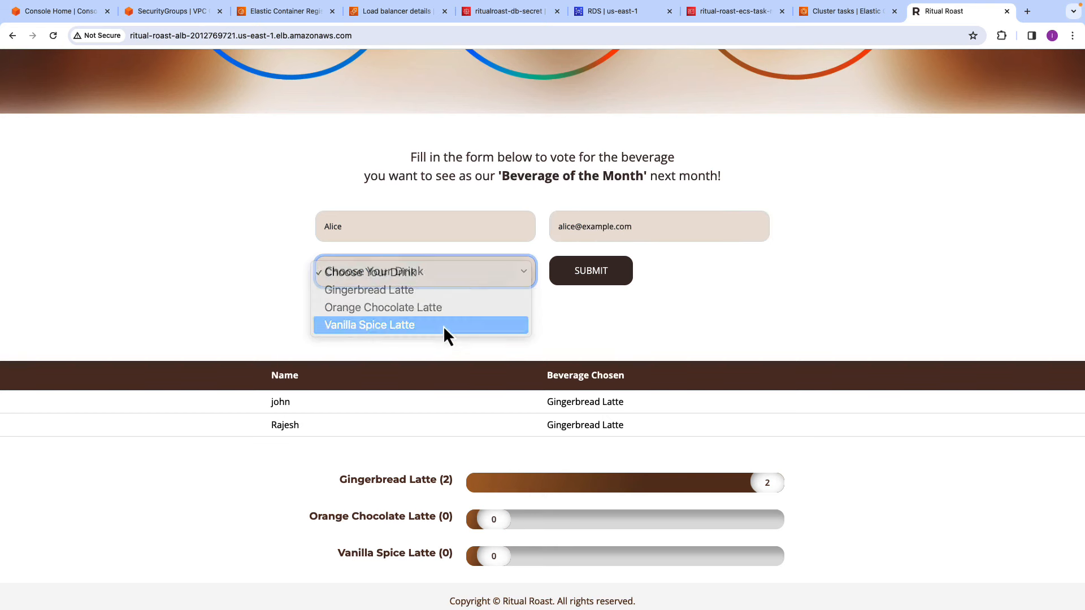
left_click(586, 282)
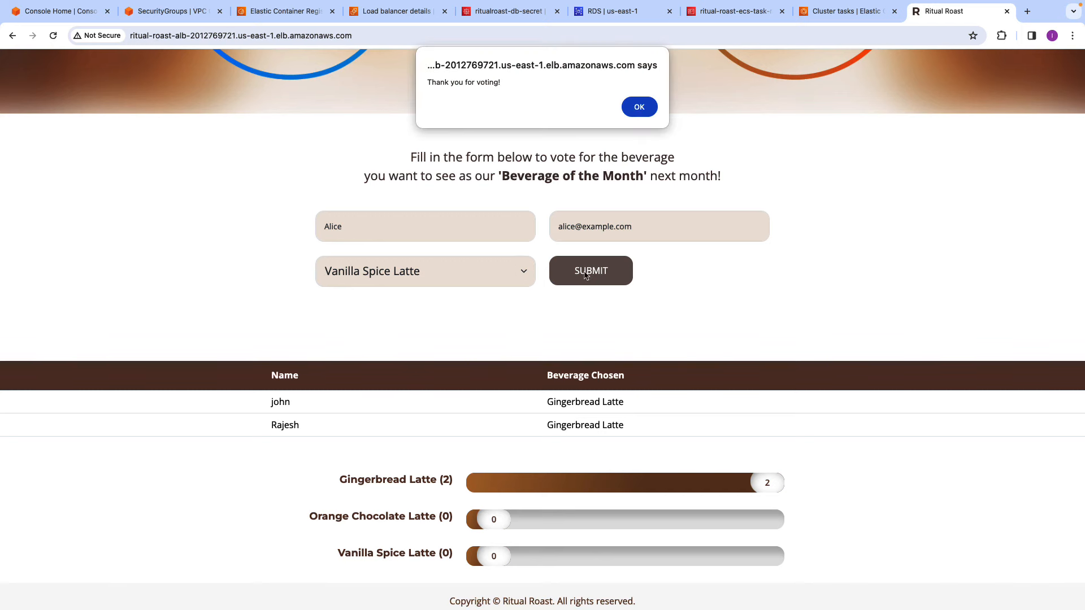
left_click(639, 108)
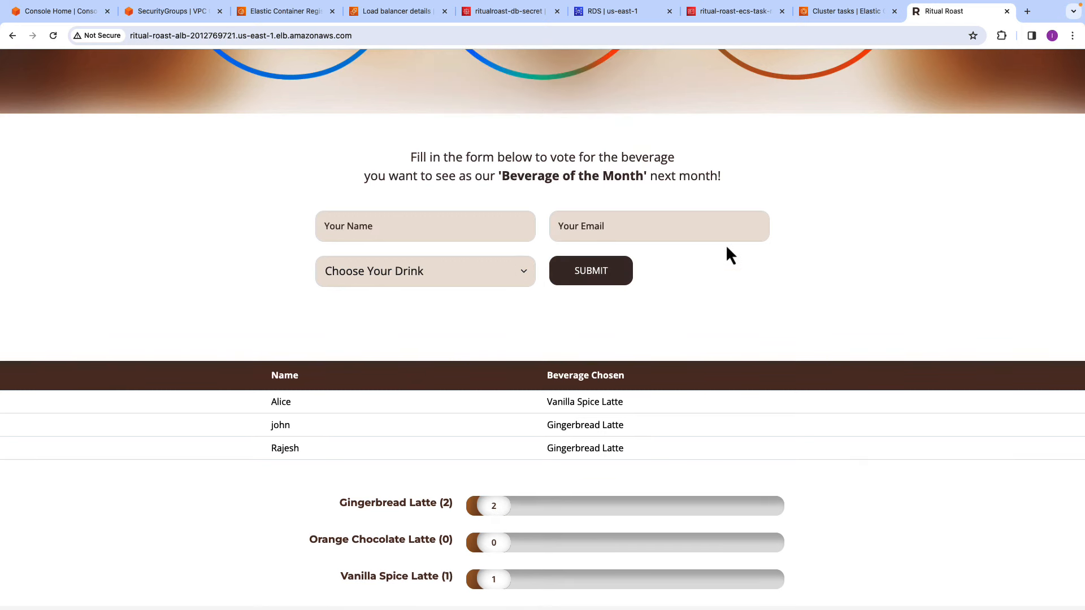
scroll(727, 248, "down", 1)
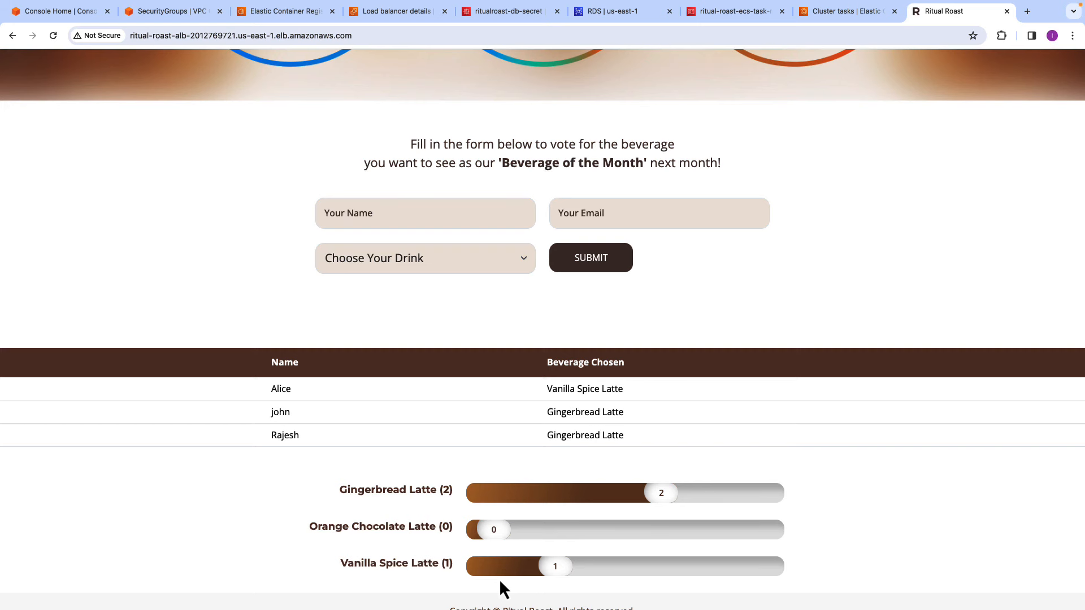
scroll(500, 579, "down", 1)
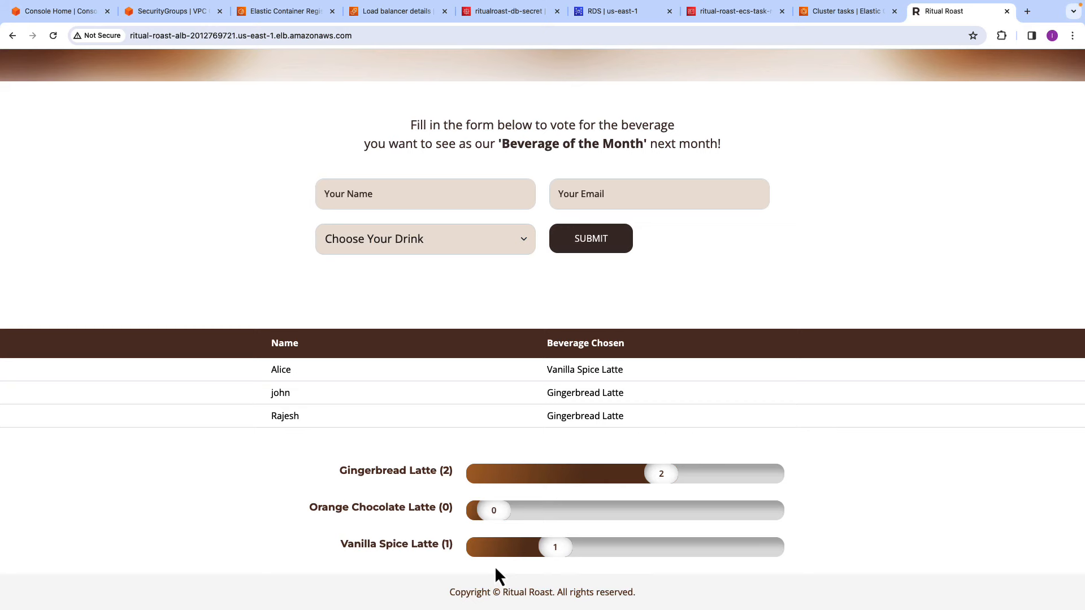
scroll(496, 566, "up", 6)
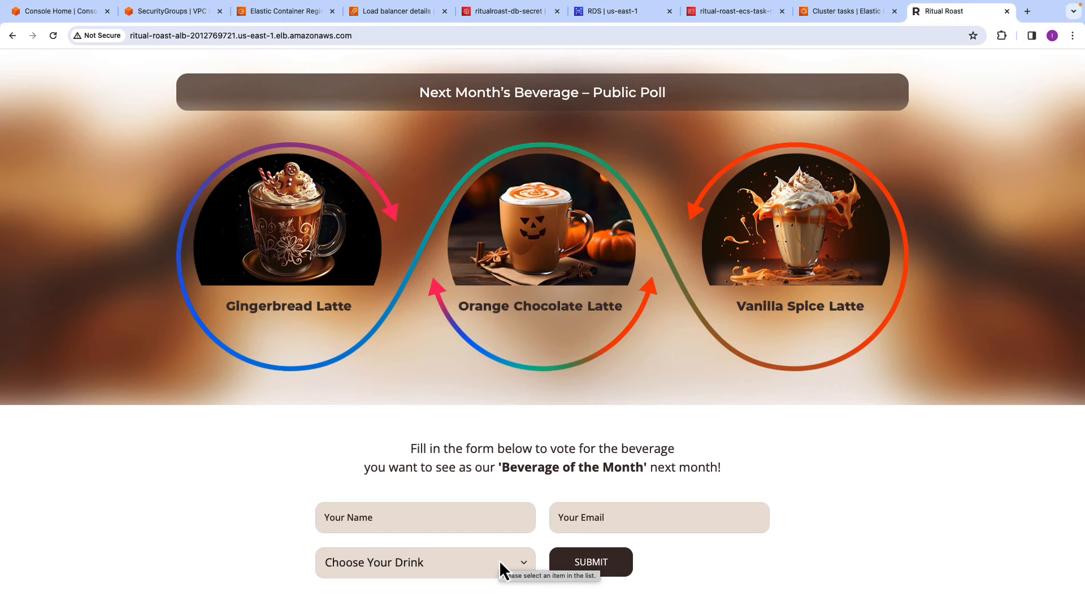
scroll(500, 561, "up", 10)
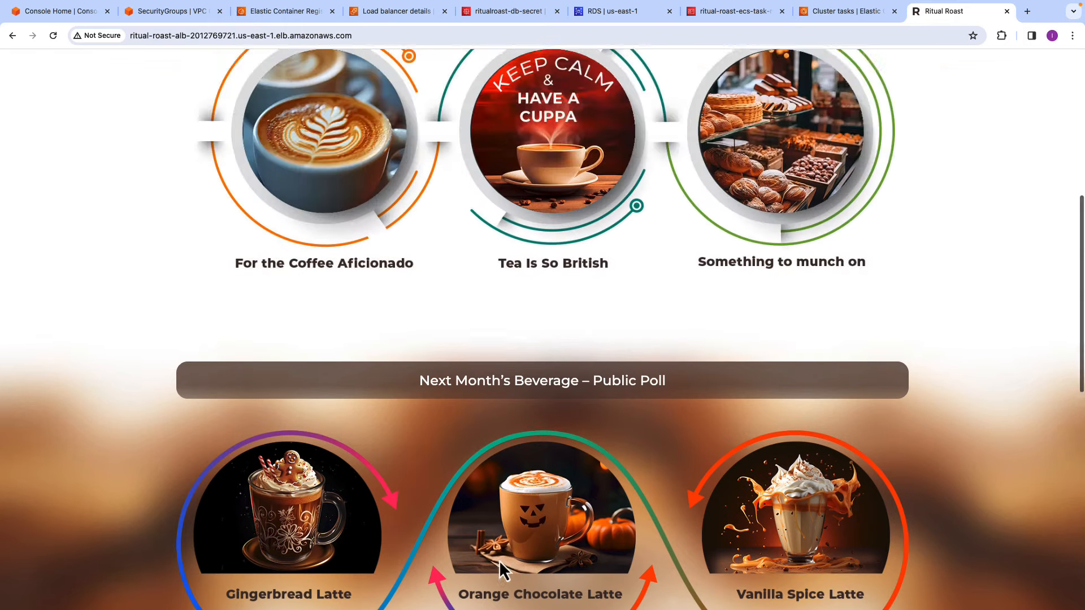
scroll(499, 561, "up", 3)
scroll(499, 560, "down", 12)
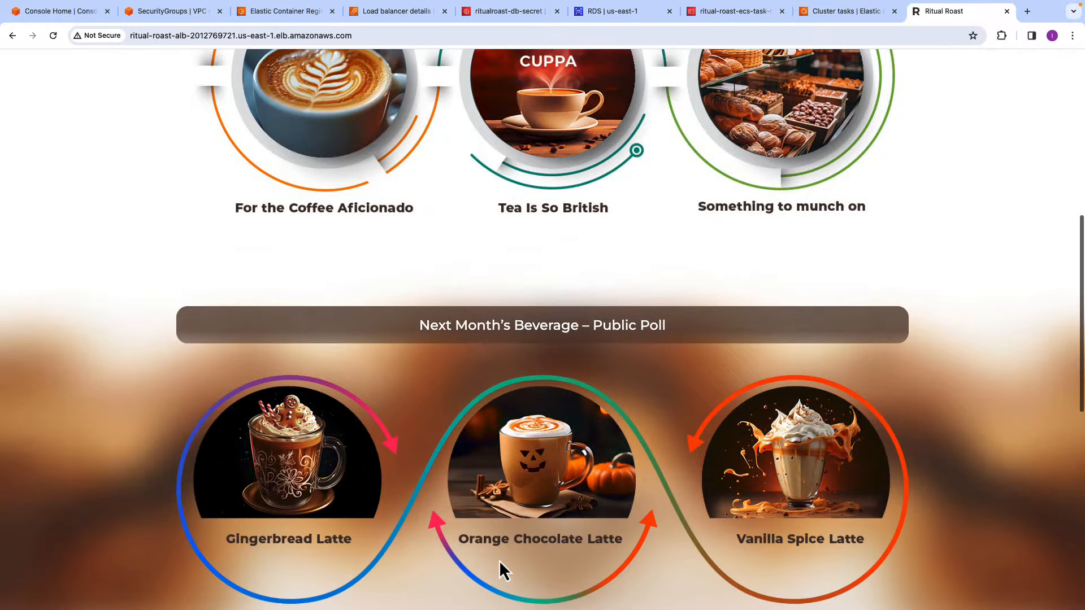
scroll(499, 561, "down", 1)
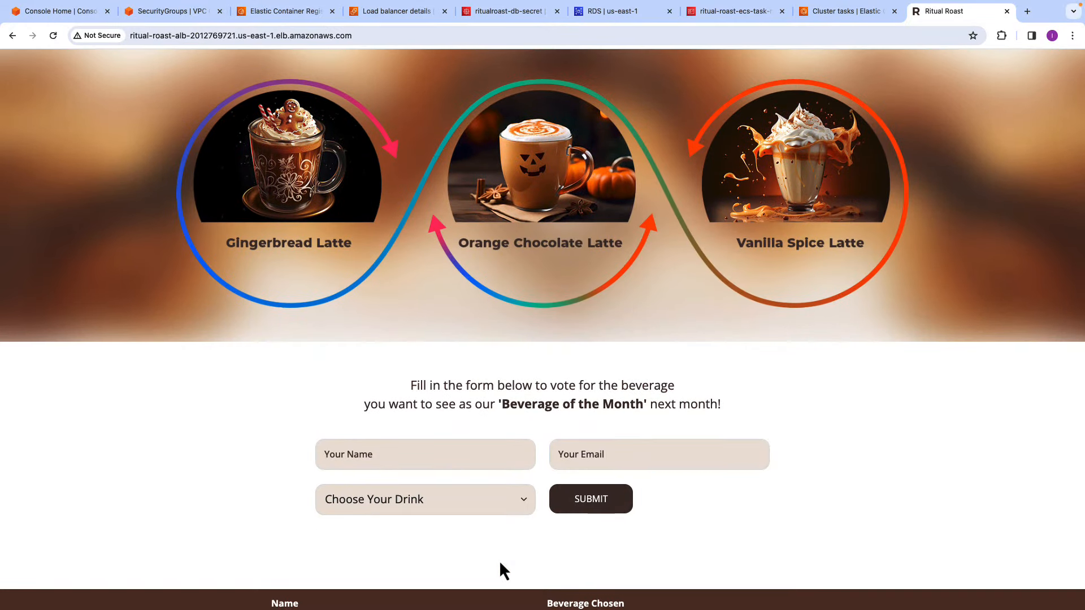
scroll(500, 561, "down", 2)
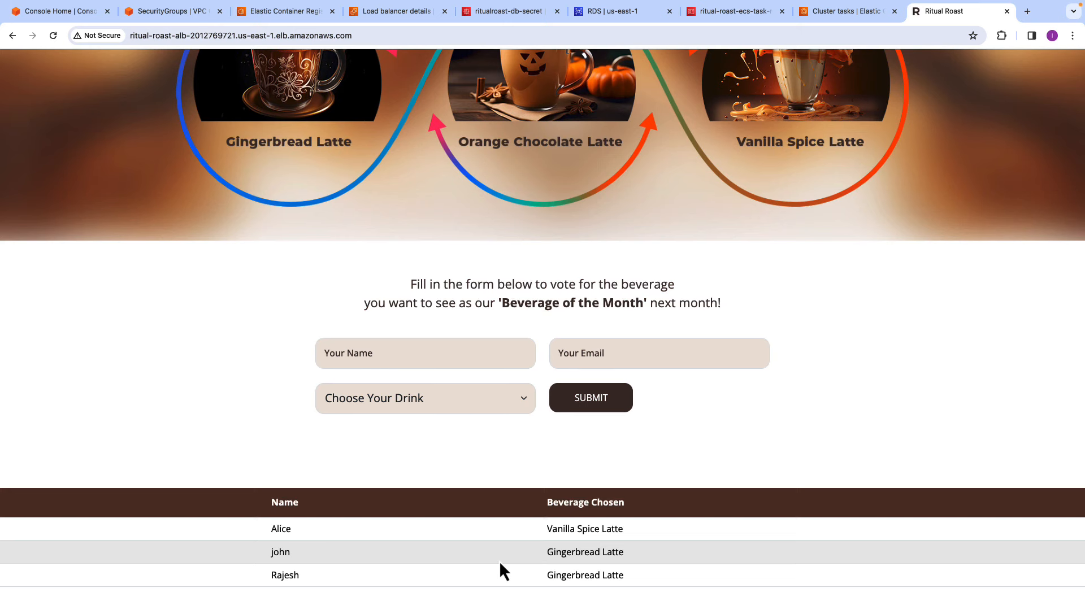
scroll(500, 559, "down", 3)
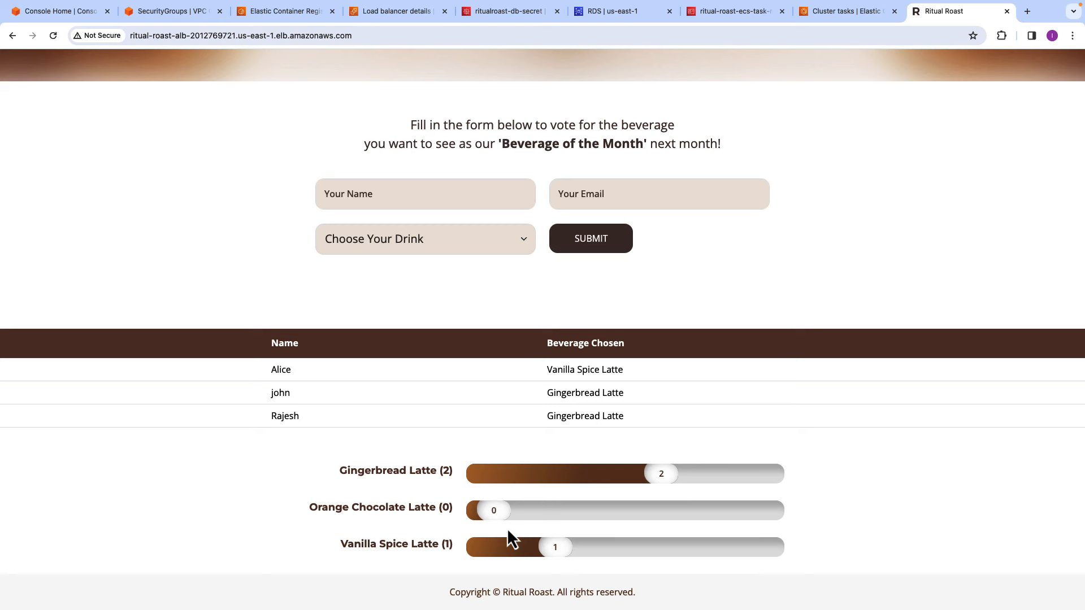
scroll(561, 477, "up", 15)
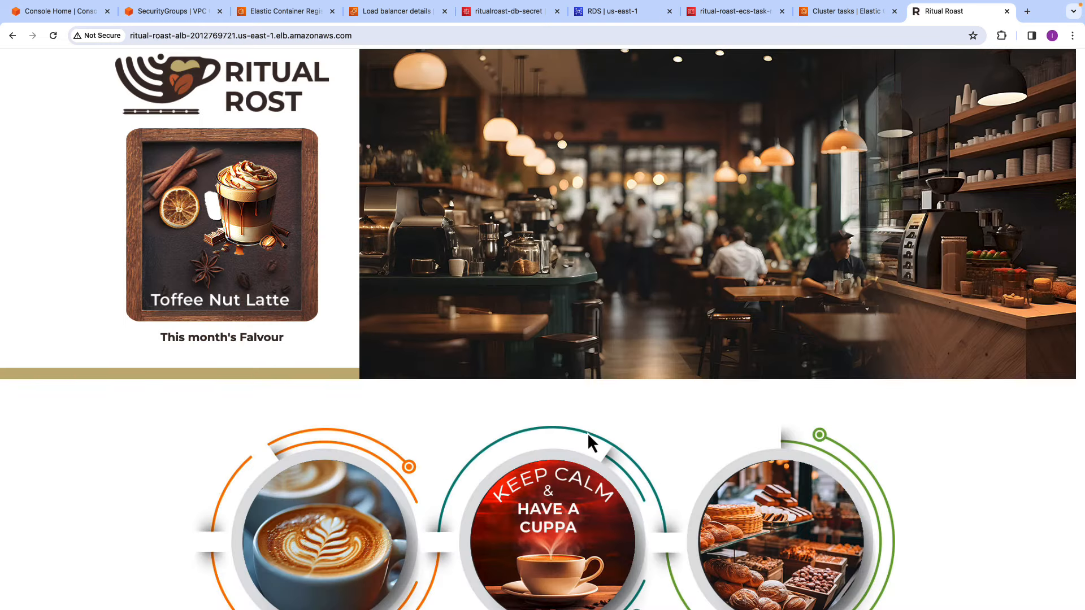